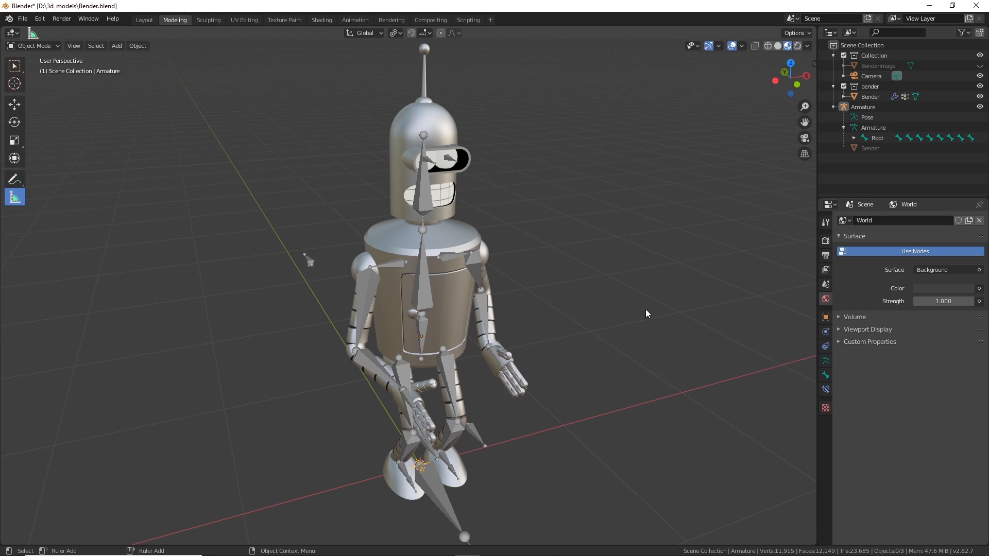
# Step: Select the Bender mesh and disable Backface Culling in the settings of its gasketBlack material
pyautogui.moveTo(647, 313); pyautogui.dragTo(622, 339, button='middle')
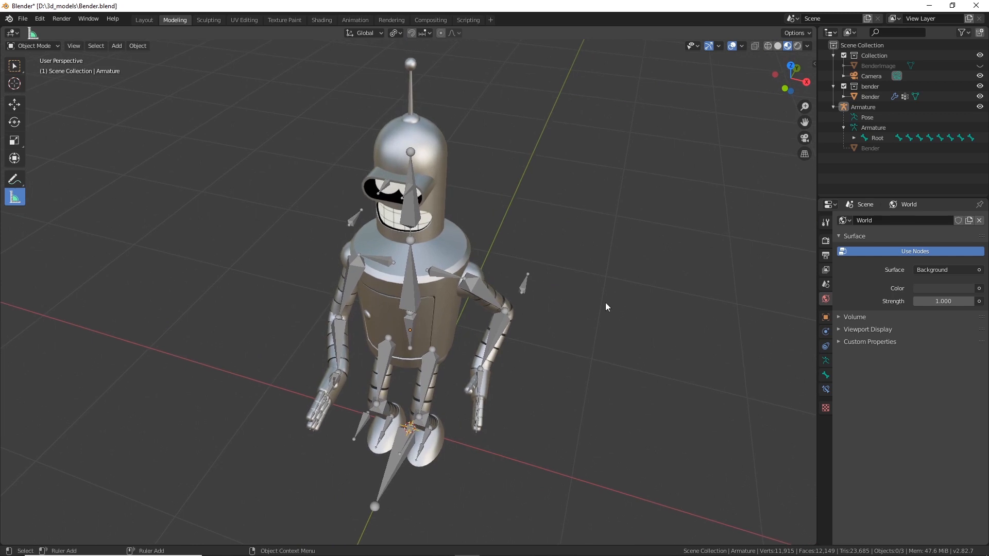
pyautogui.moveTo(599, 344); pyautogui.dragTo(564, 380, button='middle')
pyautogui.scroll(5, 661, 302)
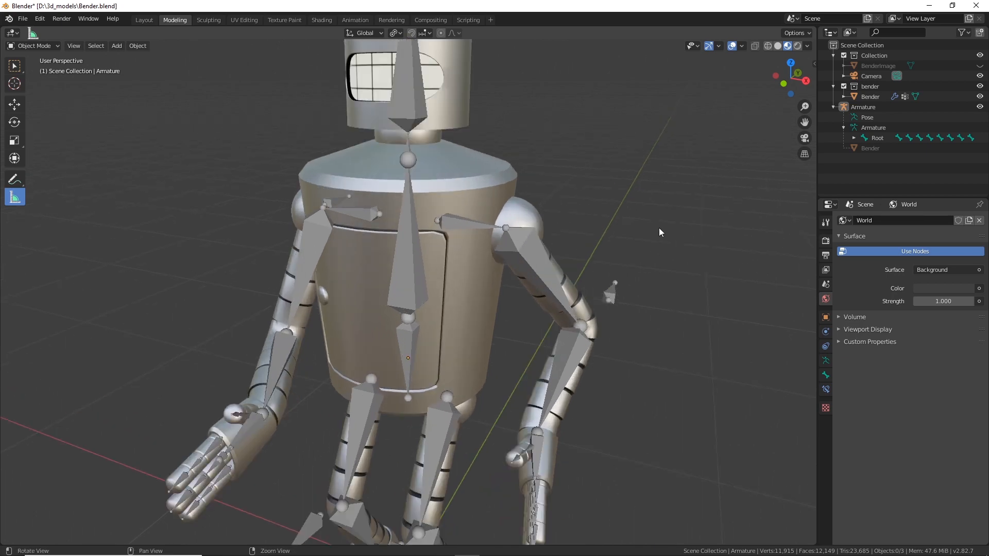
pyautogui.moveTo(663, 358); pyautogui.dragTo(620, 250, button='middle')
pyautogui.scroll(2, 620, 251)
pyautogui.scroll(2, 718, 264)
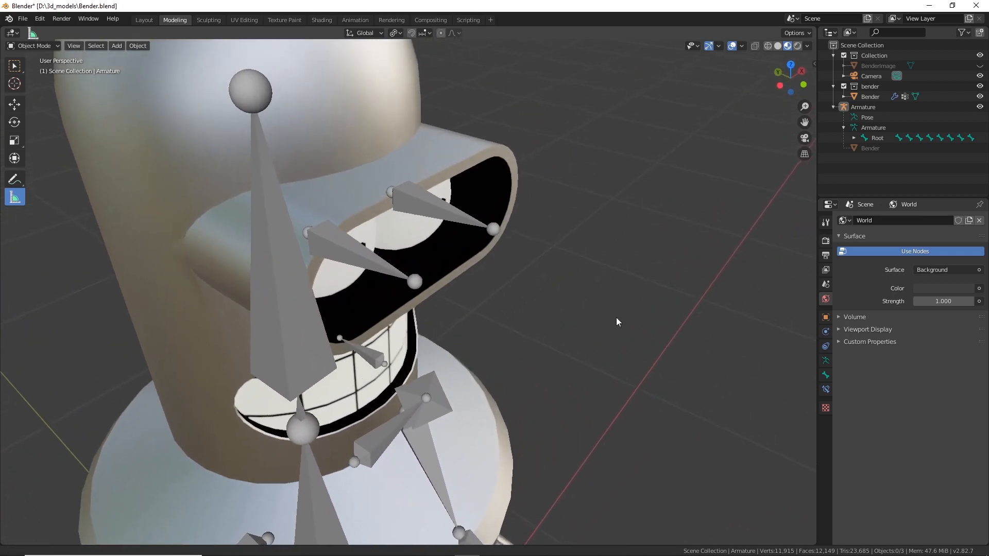
pyautogui.click(458, 255)
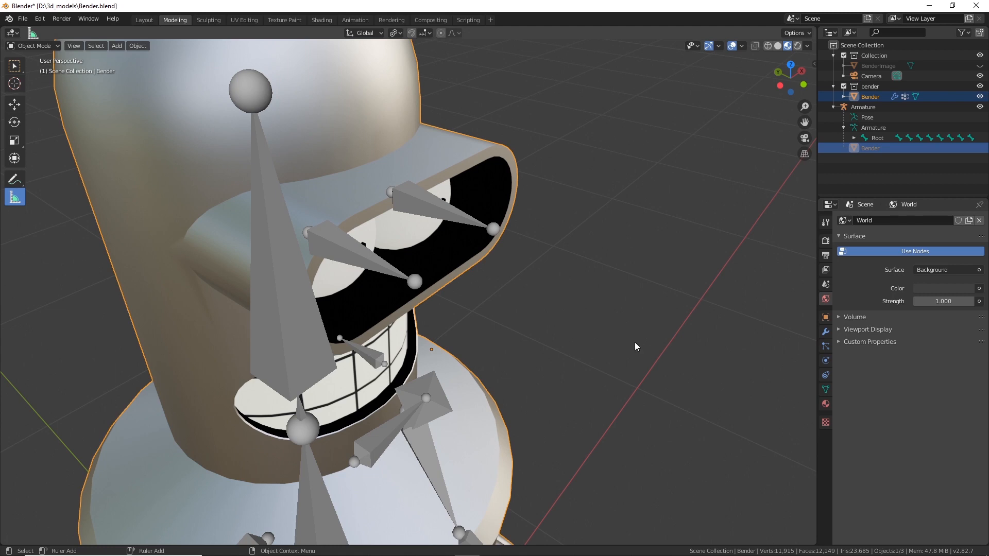
pyautogui.click(824, 405)
pyautogui.scroll(-8, 919, 436)
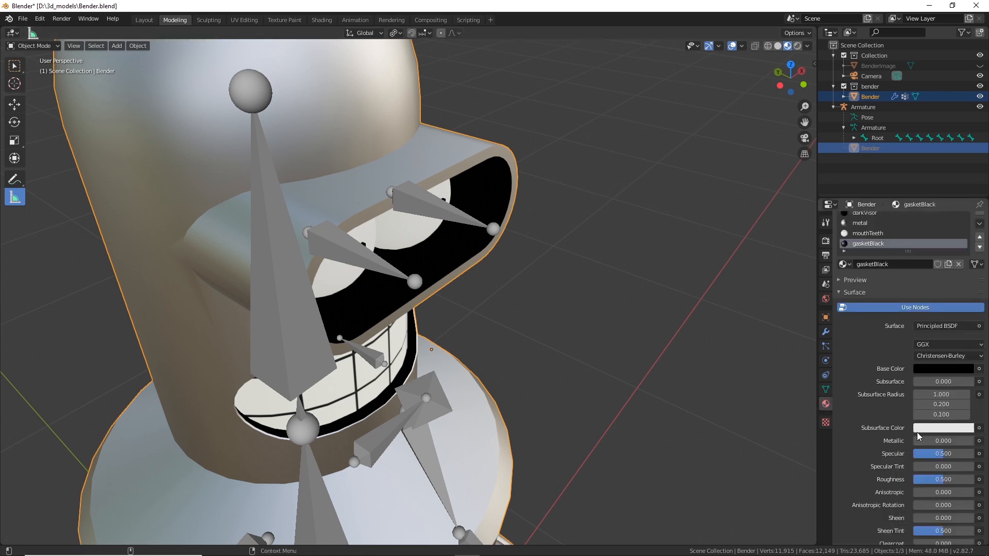
pyautogui.scroll(-2, 919, 437)
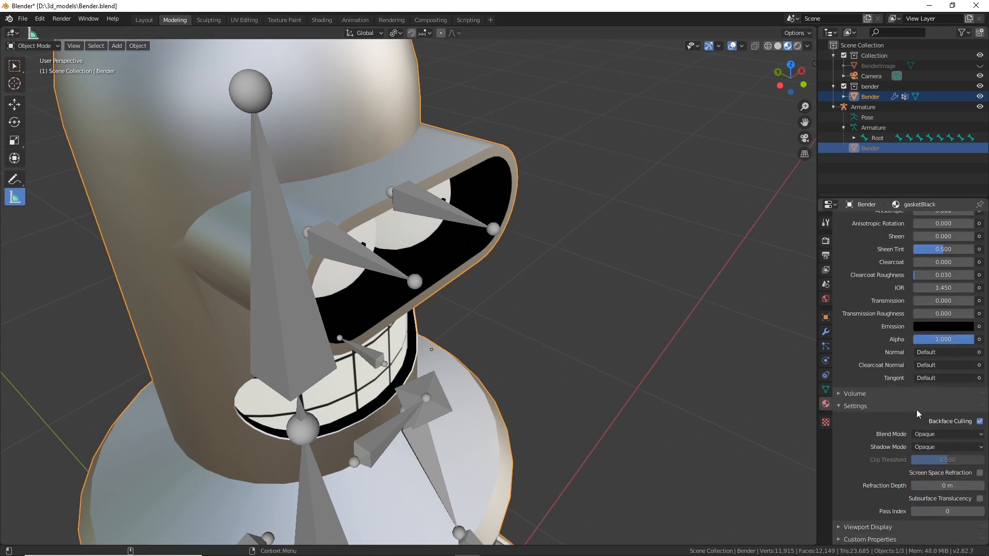
pyautogui.click(980, 421)
pyautogui.scroll(-8, 626, 319)
# Step: In Edit Mode, select the visor's outer shell, underside and front rim, flip their normals, and clear the selection
pyautogui.moveTo(626, 320); pyautogui.dragTo(642, 333, button='middle')
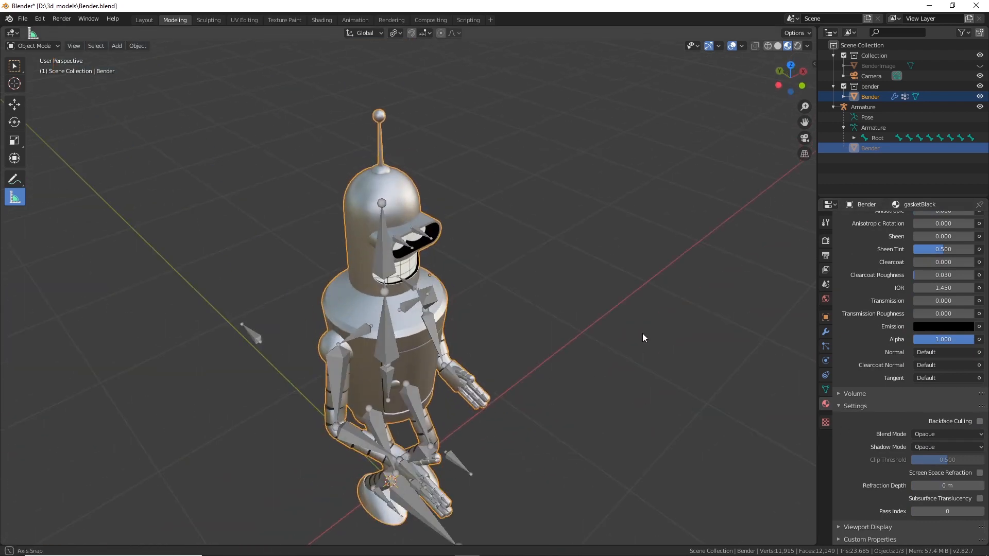
pyautogui.scroll(6, 642, 333)
pyautogui.keyDown('shift'); pyautogui.moveTo(625, 285); pyautogui.dragTo(670, 335, button='middle'); pyautogui.keyUp('shift')
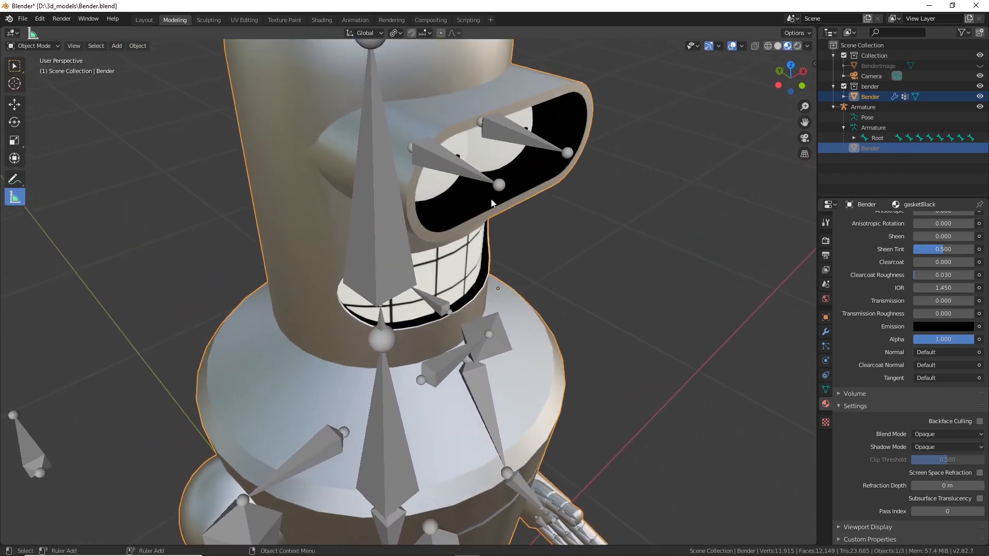
pyautogui.click(41, 48)
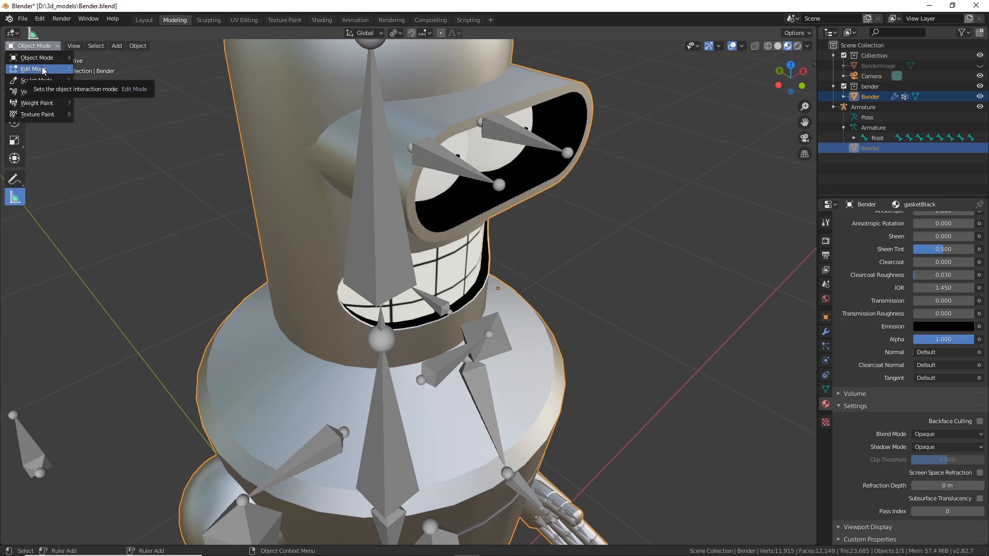
pyautogui.click(44, 69)
pyautogui.keyDown('shift'); pyautogui.moveTo(587, 138); pyautogui.dragTo(569, 149, button='middle'); pyautogui.keyUp('shift')
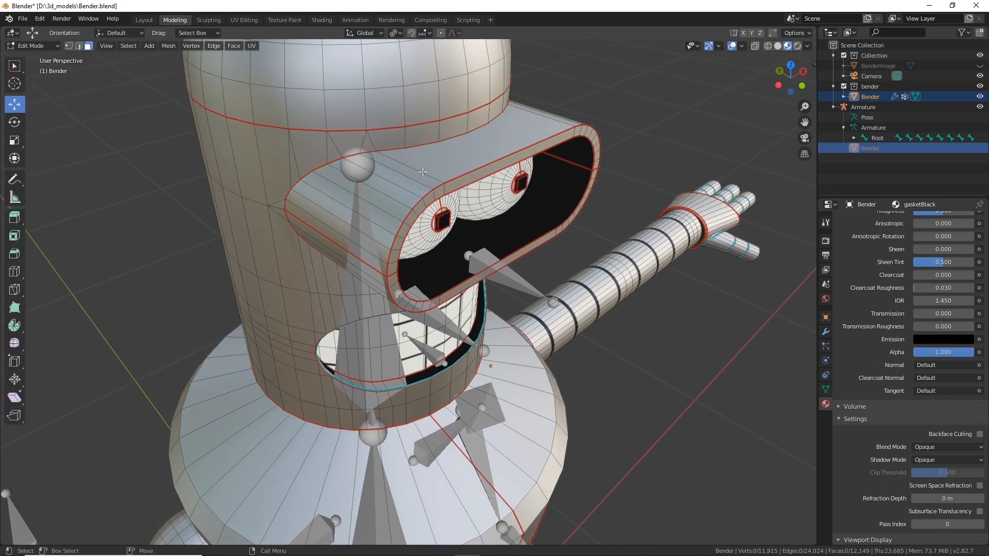
pyautogui.press('l')
pyautogui.press('l')
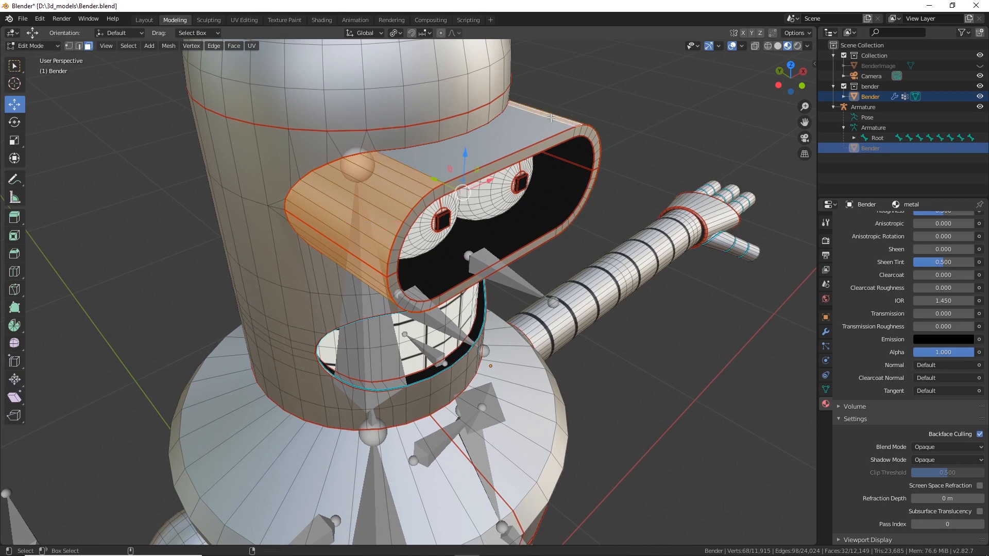
pyautogui.press('l')
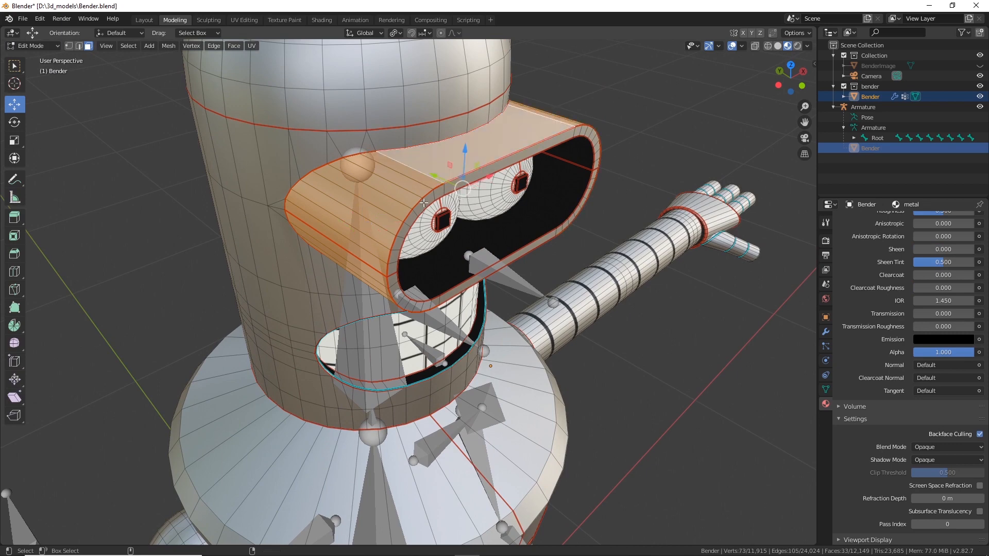
pyautogui.press('l')
pyautogui.moveTo(439, 289); pyautogui.dragTo(523, 78, button='middle')
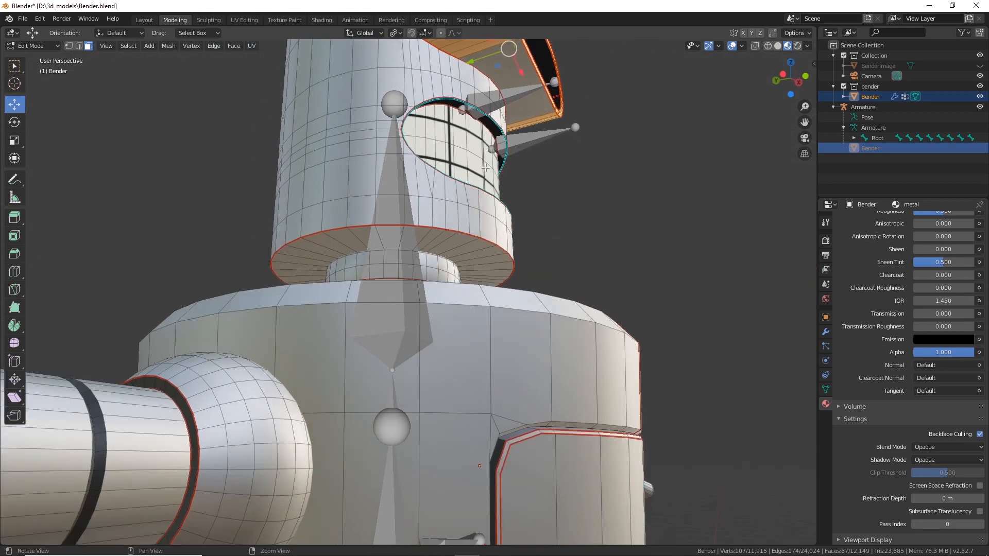
pyautogui.press('l')
pyautogui.moveTo(572, 108); pyautogui.dragTo(612, 253, button='middle')
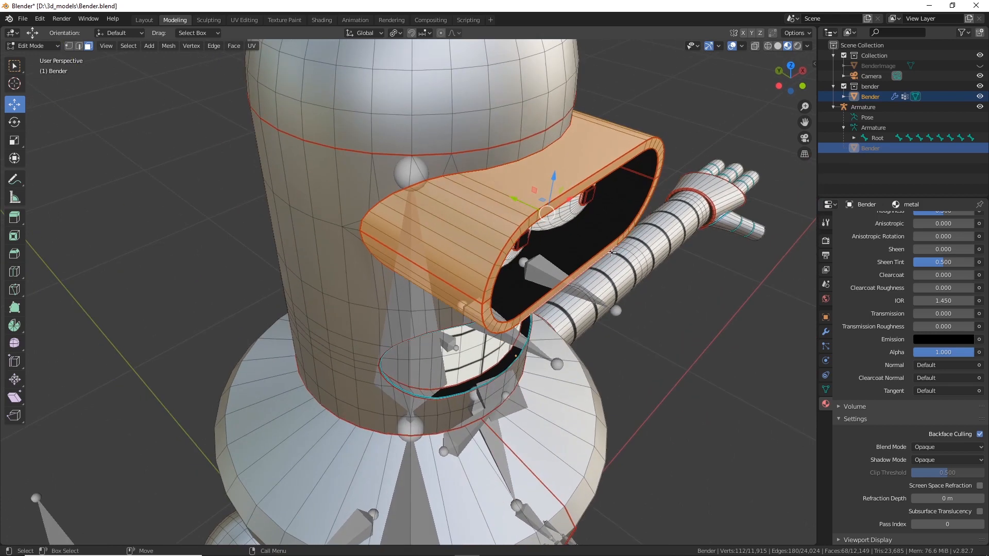
pyautogui.click(169, 47)
pyautogui.moveTo(204, 184)
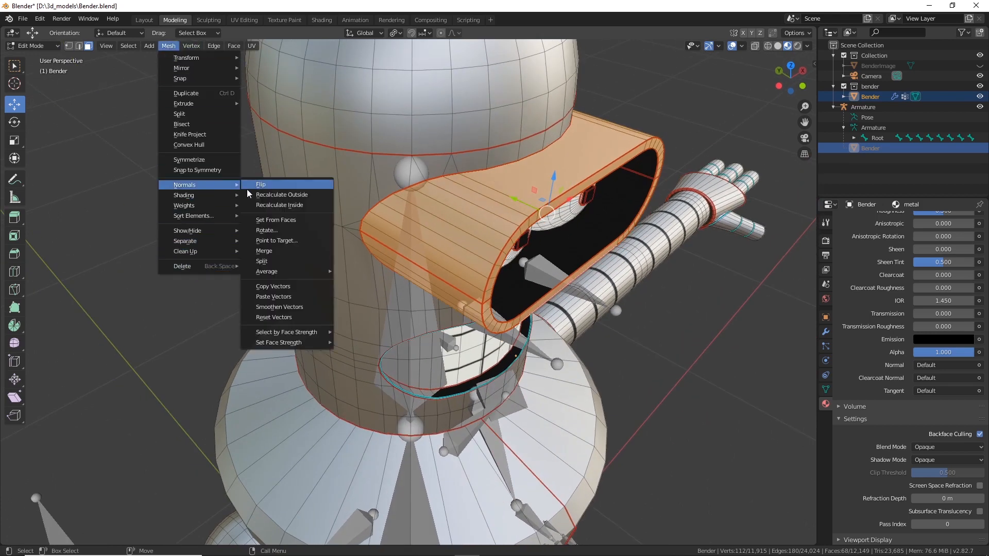
pyautogui.click(258, 186)
pyautogui.click(737, 329)
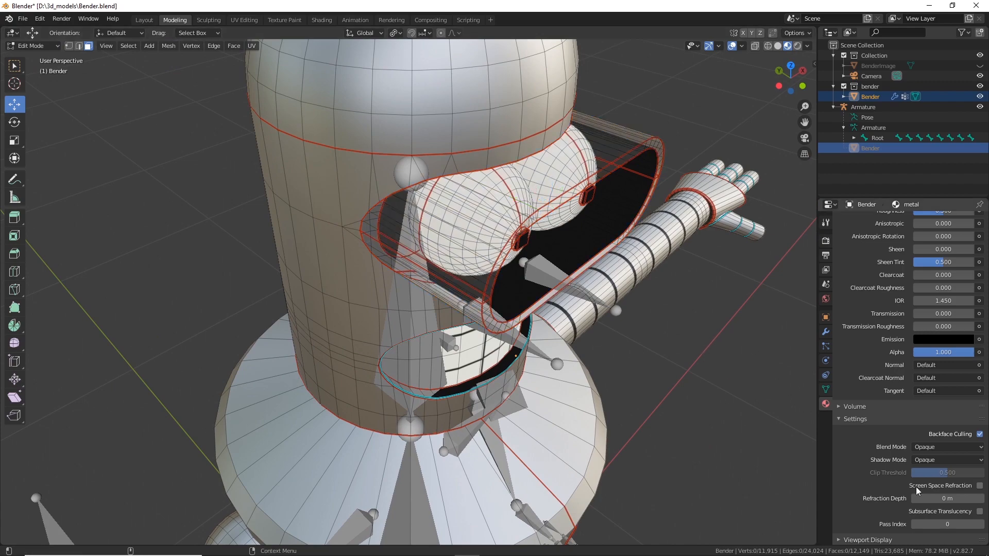
# Step: Turn Backface Culling off for the metal material to compare the visor's faces, and turn it back on
pyautogui.scroll(-5, 708, 398)
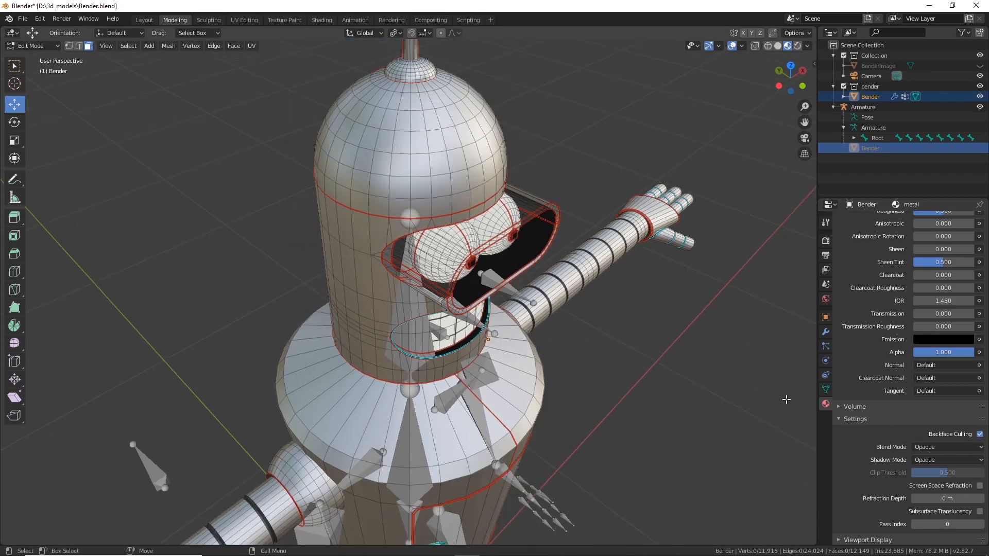
pyautogui.click(979, 435)
pyautogui.scroll(-1, 675, 368)
pyautogui.moveTo(675, 369); pyautogui.dragTo(589, 297, button='middle')
pyautogui.click(979, 434)
# Step: Return to Object Mode and inspect the visor with its flipped normals up close
pyautogui.click(25, 53)
pyautogui.click(31, 57)
pyautogui.moveTo(583, 255); pyautogui.dragTo(633, 332, button='middle')
pyautogui.scroll(3, 629, 280)
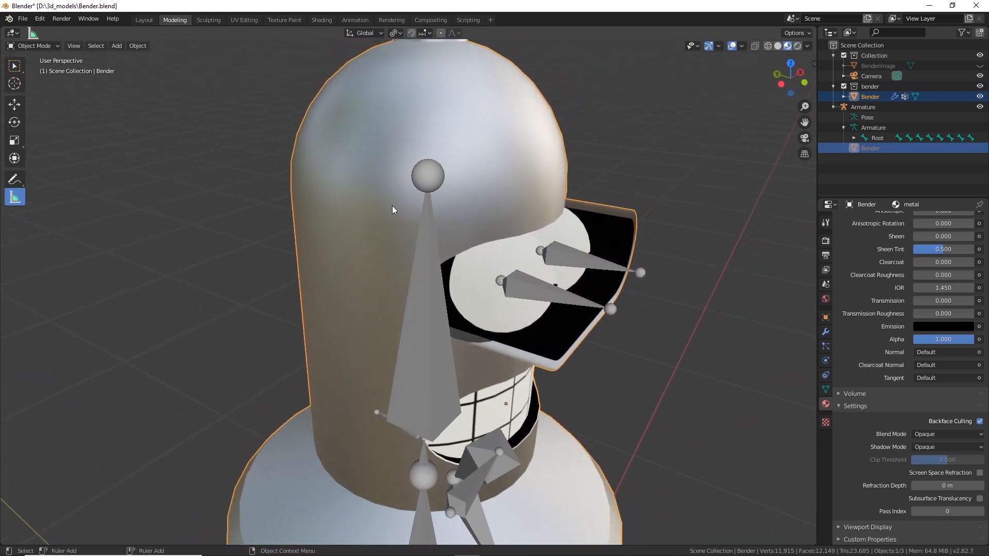
# Step: Back in Edit Mode, select the visor's outer shell without its front rim, flip the normals, and deselect everything
pyautogui.click(32, 45)
pyautogui.click(36, 66)
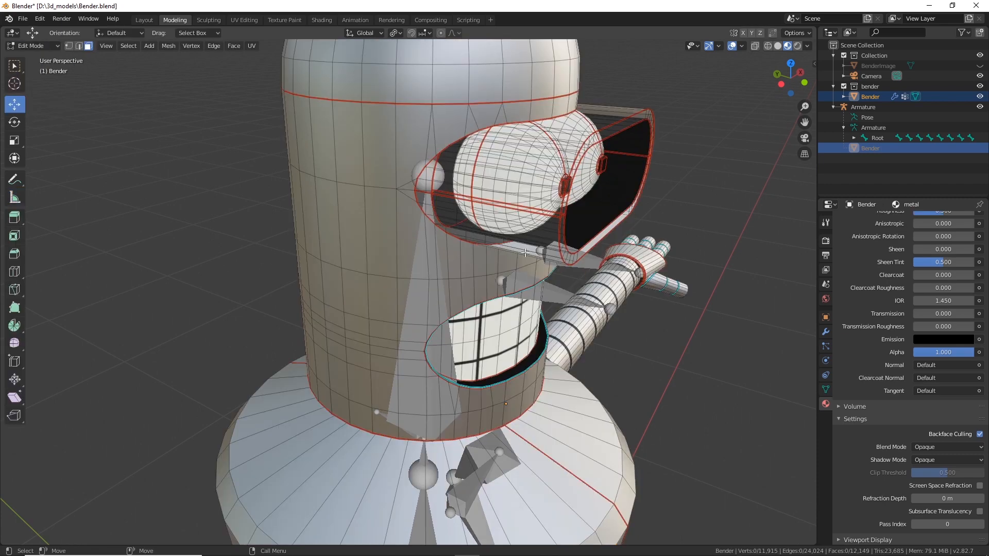
pyautogui.moveTo(531, 175); pyautogui.dragTo(632, 137, button='middle')
pyautogui.keyDown('alt'); pyautogui.click(631, 142); pyautogui.keyUp('alt')
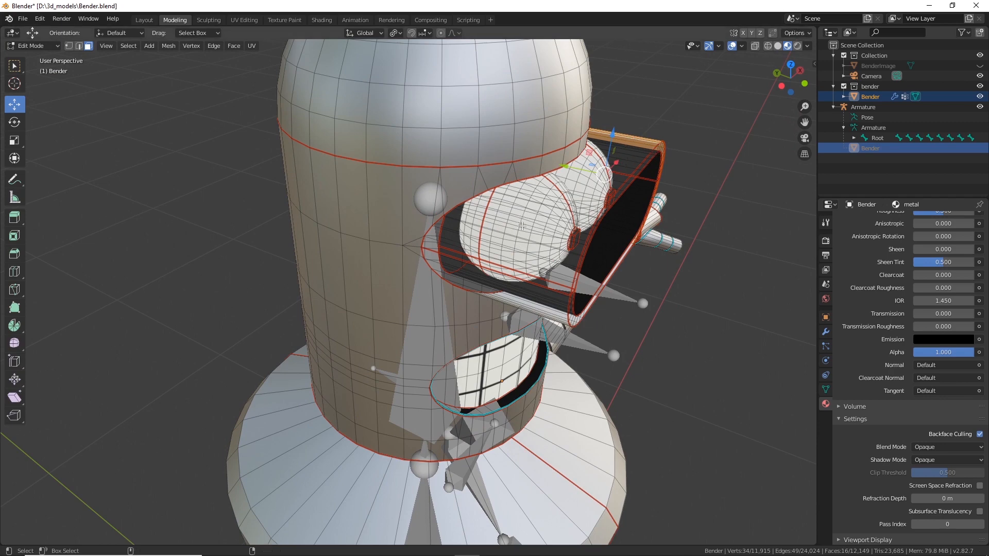
pyautogui.moveTo(741, 112); pyautogui.dragTo(568, 174, button='middle')
pyautogui.press('l')
pyautogui.moveTo(596, 137); pyautogui.dragTo(585, 229, button='middle')
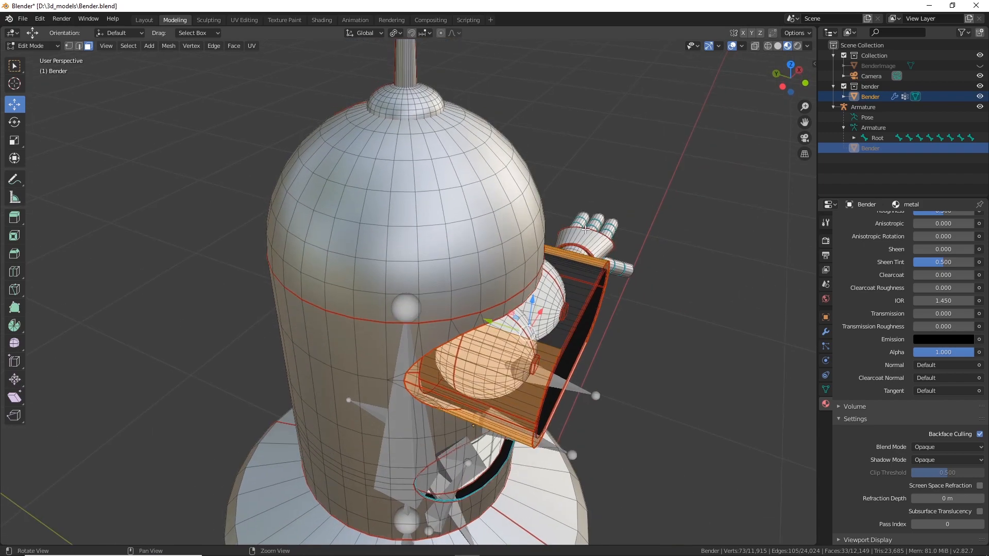
pyautogui.keyDown('shift'); pyautogui.click(580, 301); pyautogui.keyUp('shift')
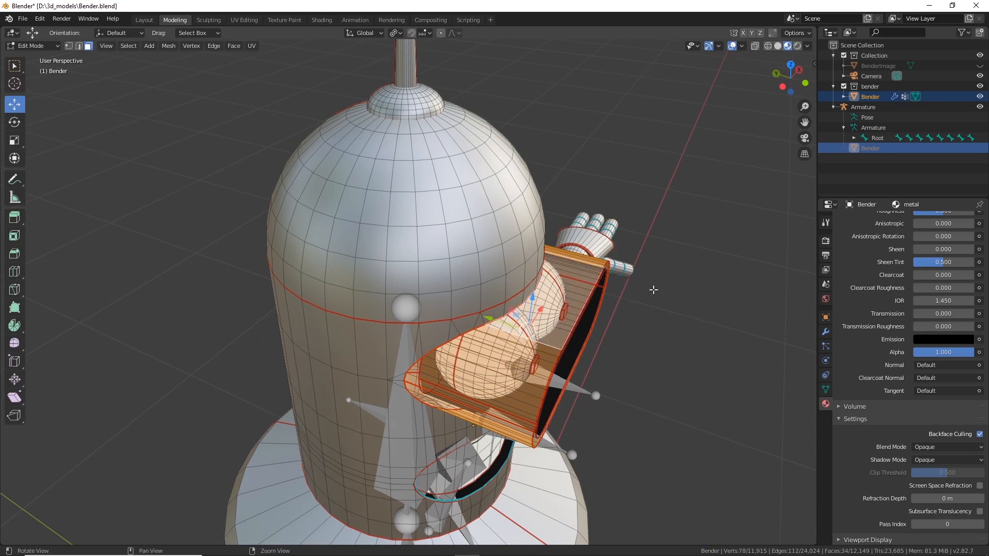
pyautogui.keyDown('alt'); pyautogui.moveTo(654, 290); pyautogui.dragTo(681, 216); pyautogui.keyUp('alt')
pyautogui.scroll(3, 639, 266)
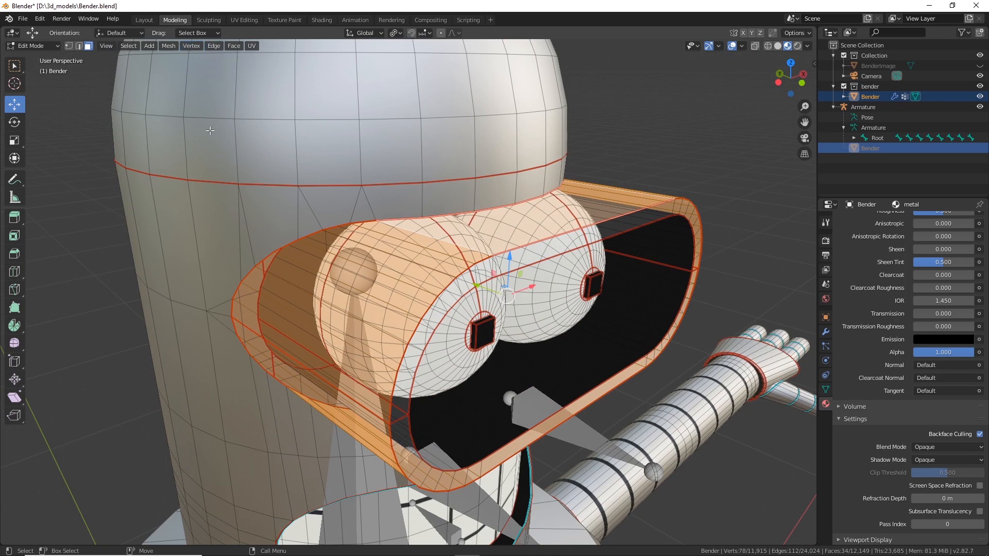
pyautogui.click(168, 46)
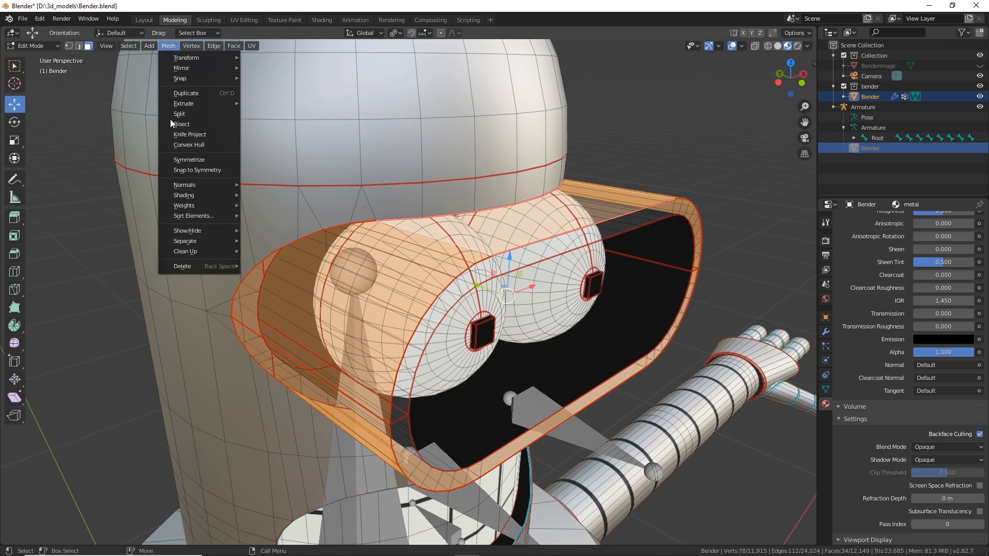
pyautogui.moveTo(192, 185)
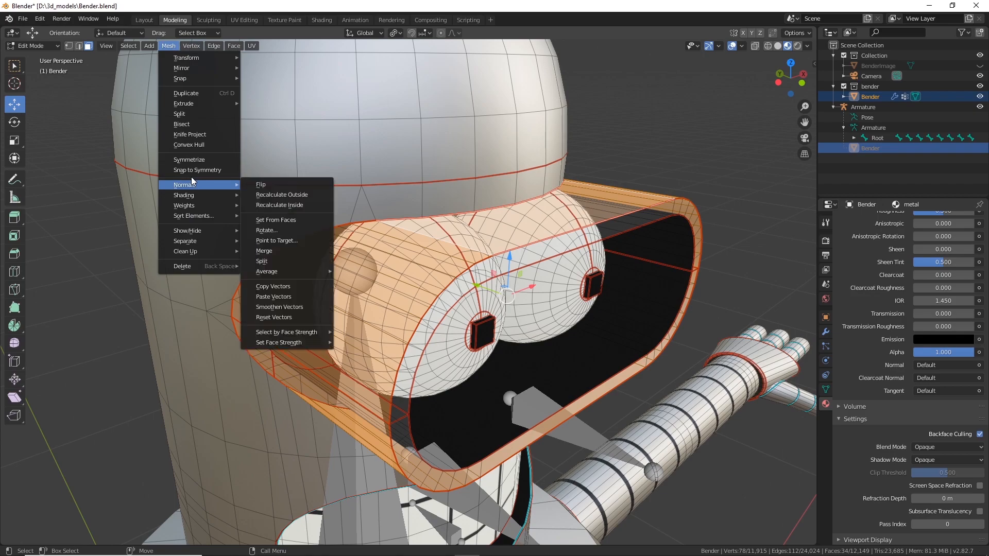
pyautogui.click(260, 185)
pyautogui.hotkey('alt', 'a')
# Step: Select the face loop forming the visor's front rim, flip its normals, and clear the selection
pyautogui.moveTo(650, 144); pyautogui.dragTo(562, 207, button='middle')
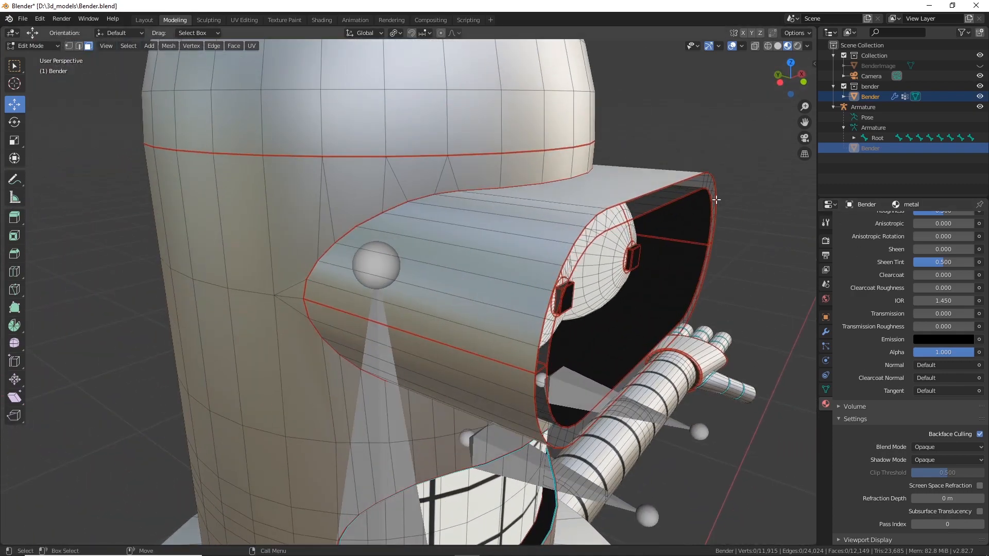
pyautogui.keyDown('alt'); pyautogui.click(705, 181); pyautogui.keyUp('alt')
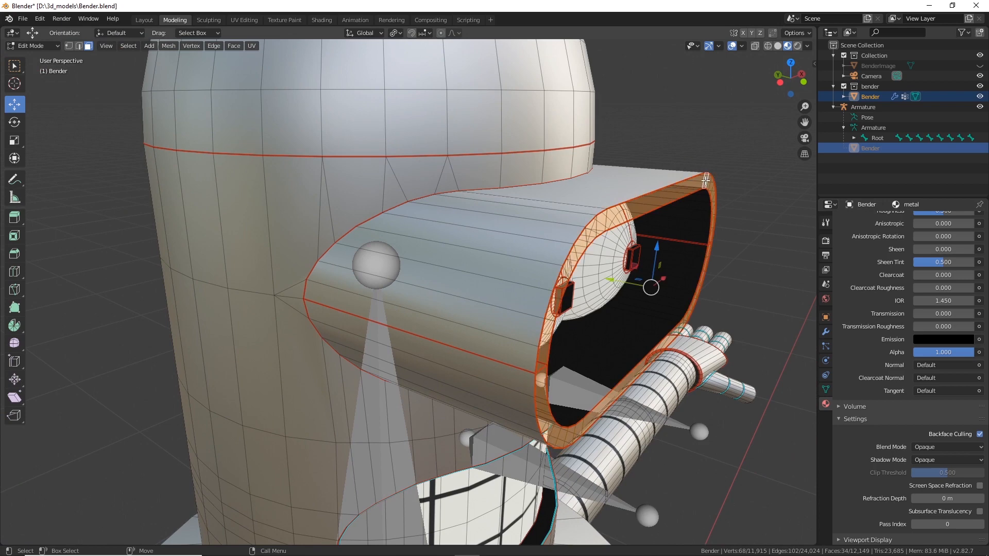
pyautogui.moveTo(705, 181); pyautogui.dragTo(542, 243, button='middle')
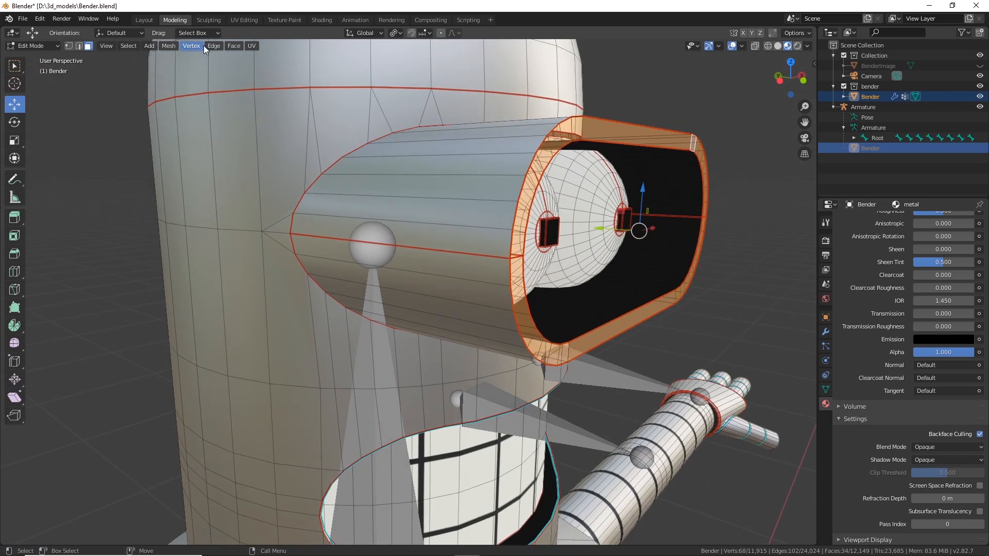
pyautogui.click(169, 45)
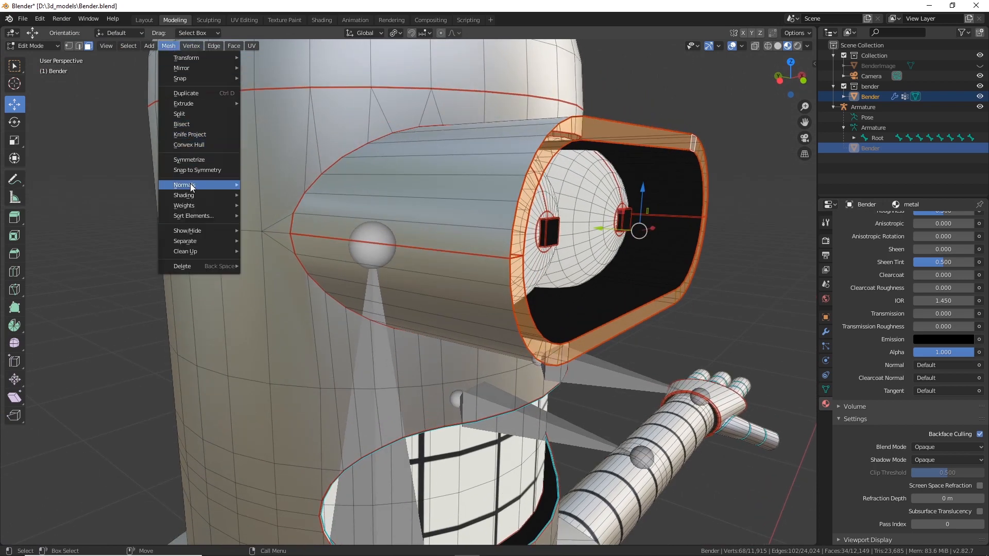
pyautogui.moveTo(190, 184)
pyautogui.click(267, 186)
pyautogui.click(733, 278)
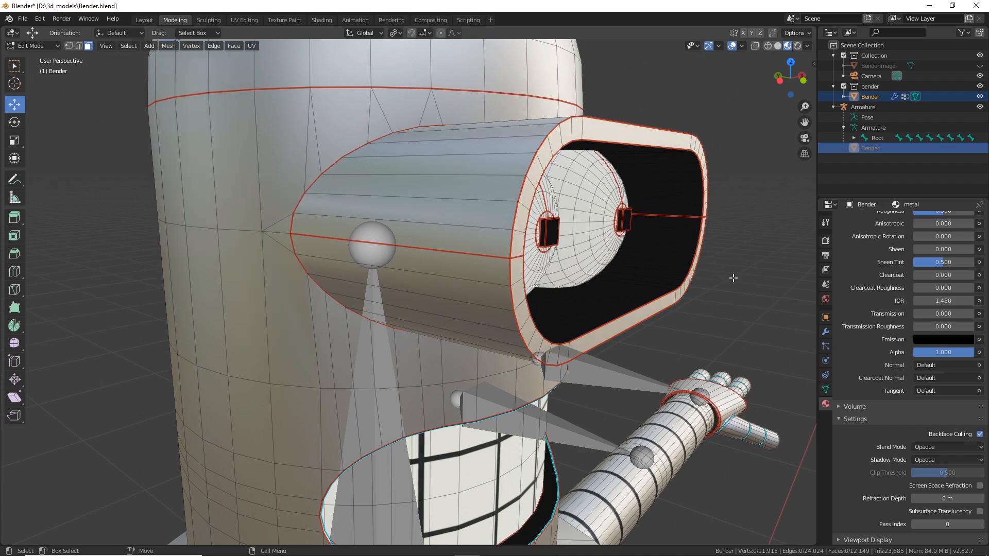
# Step: Return to Object Mode and examine the visor's shading from the side, where it joins the head
pyautogui.moveTo(733, 278); pyautogui.dragTo(652, 221, button='middle')
pyautogui.scroll(-3, 698, 264)
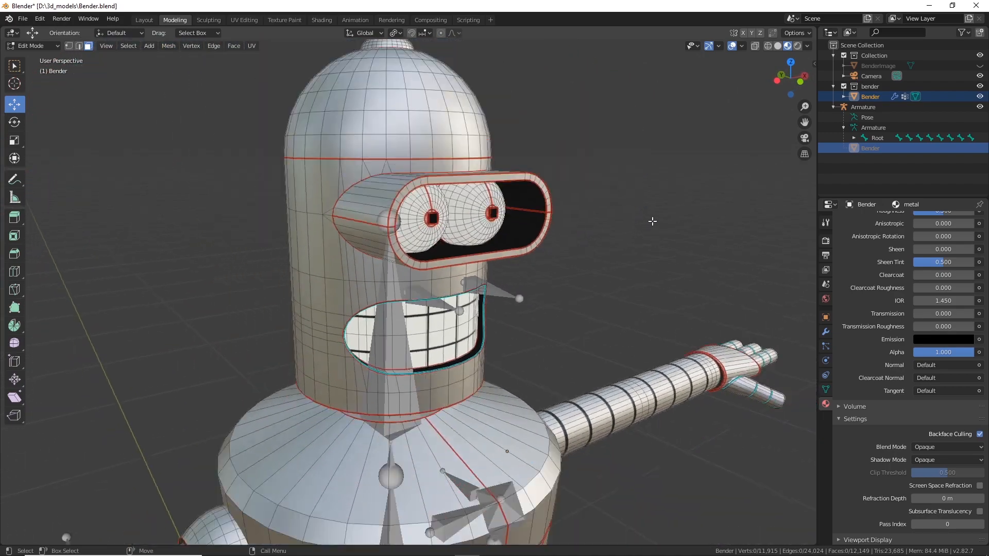
pyautogui.scroll(-2, 652, 221)
pyautogui.moveTo(624, 255); pyautogui.dragTo(625, 232, button='middle')
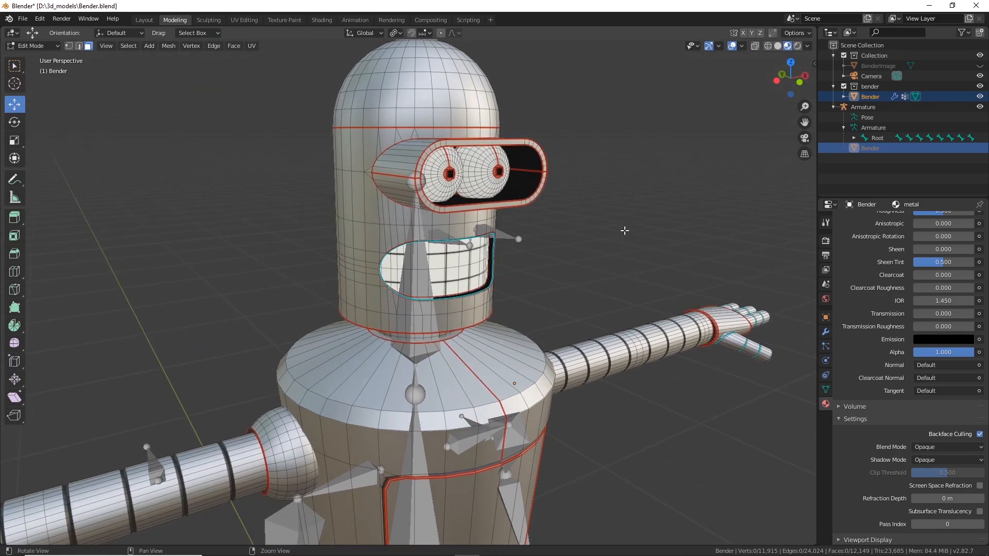
pyautogui.click(33, 45)
pyautogui.click(42, 60)
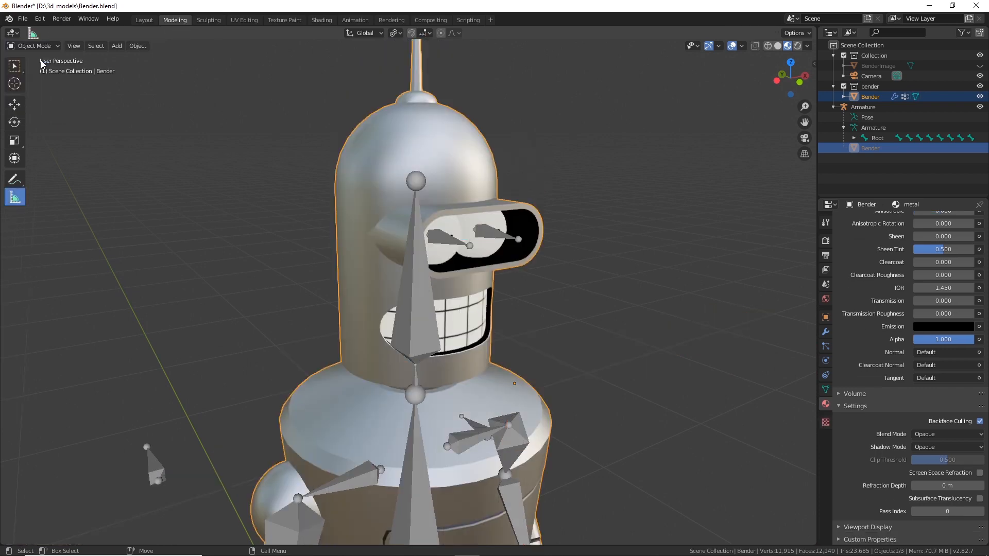
pyautogui.moveTo(642, 349); pyautogui.dragTo(569, 274, button='middle')
pyautogui.moveTo(641, 285); pyautogui.dragTo(610, 268, button='middle')
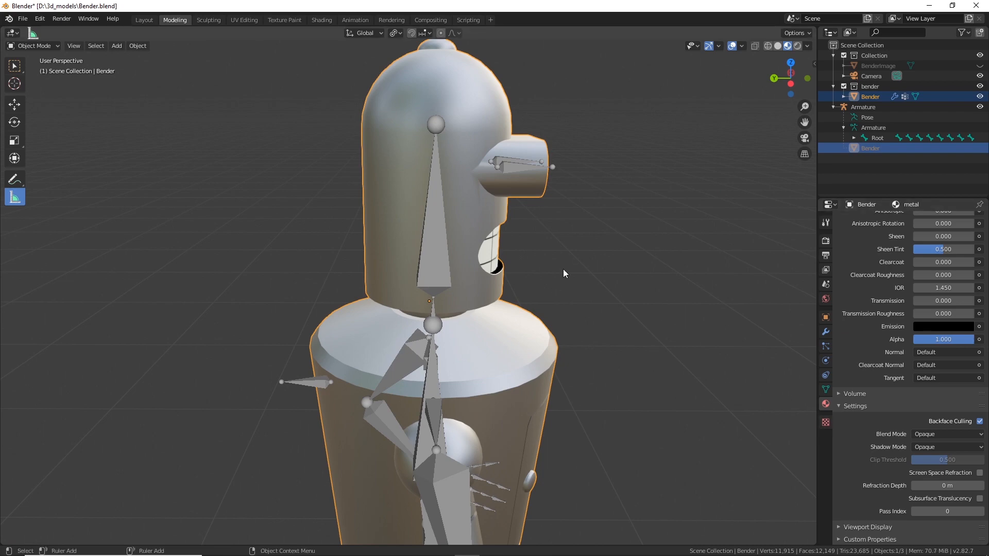
pyautogui.scroll(4, 563, 268)
pyautogui.keyDown('shift'); pyautogui.moveTo(683, 246); pyautogui.dragTo(536, 255, button='middle'); pyautogui.keyUp('shift')
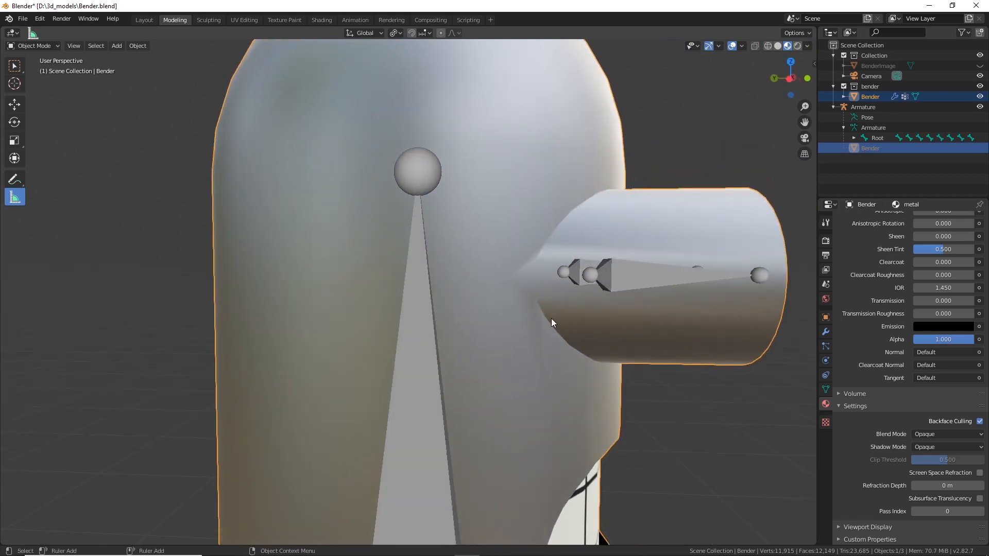
# Step: Switch the Bender mesh to Edit Mode and bring the visor's side junction with the head into view
pyautogui.moveTo(551, 323); pyautogui.dragTo(549, 284, button='middle')
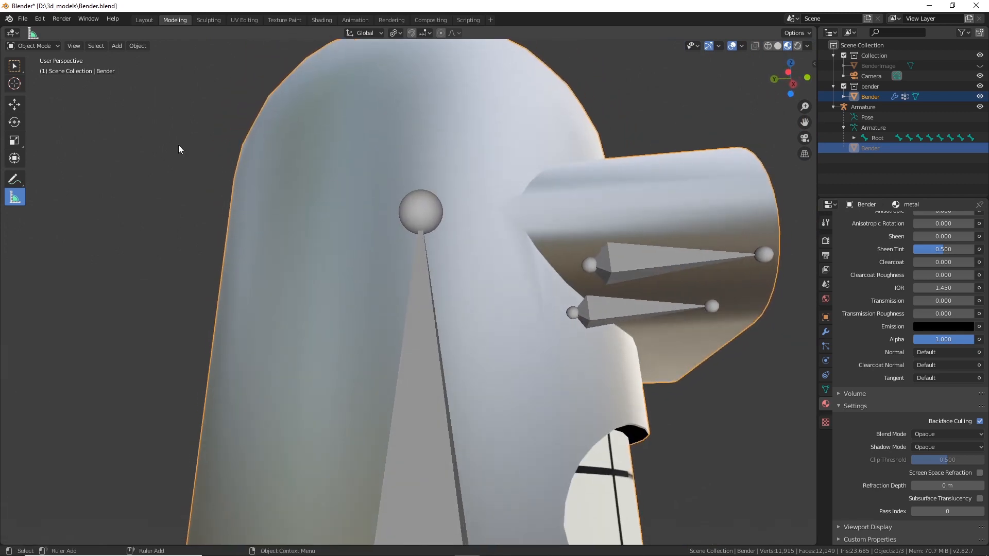
pyautogui.click(32, 46)
pyautogui.click(33, 46)
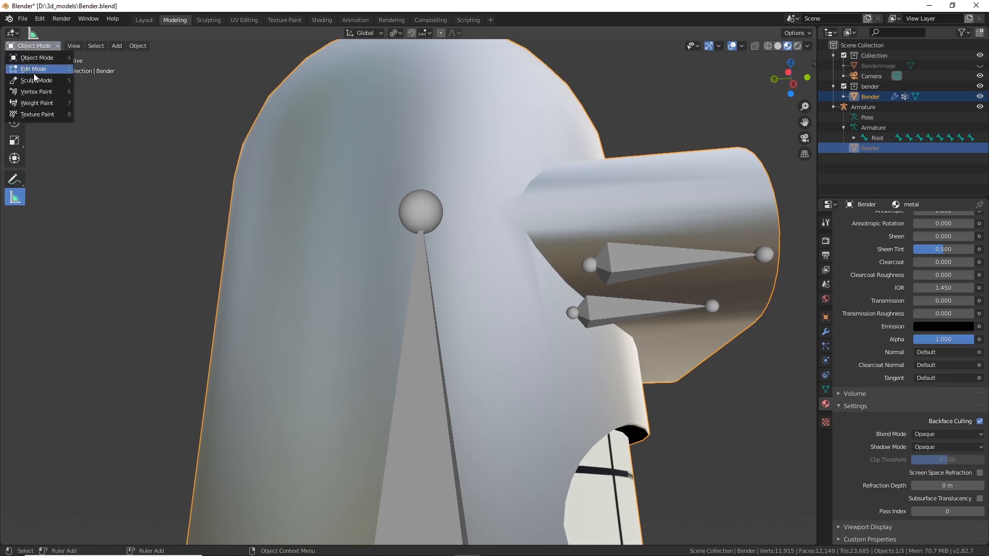
pyautogui.click(41, 68)
pyautogui.moveTo(288, 170); pyautogui.dragTo(172, 132, button='middle')
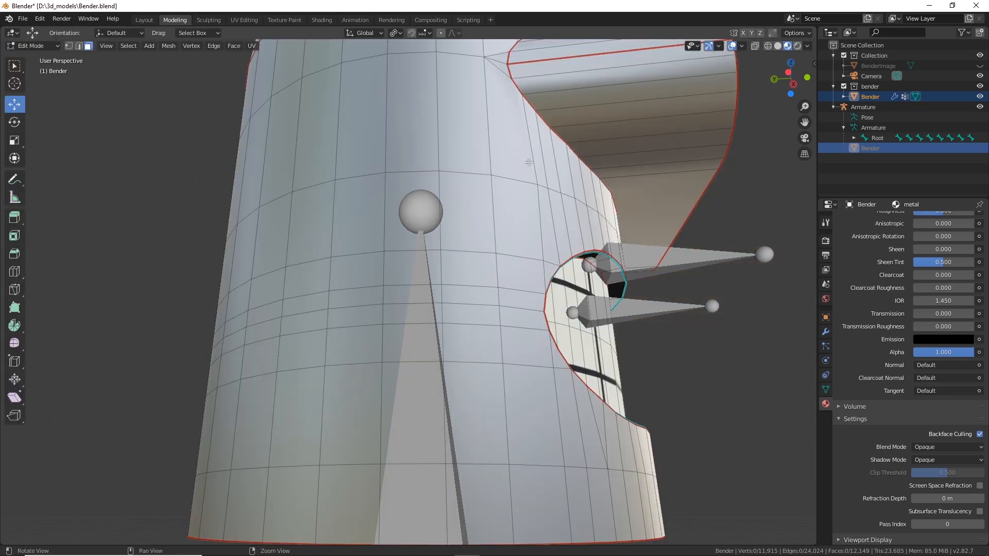
pyautogui.moveTo(529, 162); pyautogui.dragTo(517, 265, button='middle')
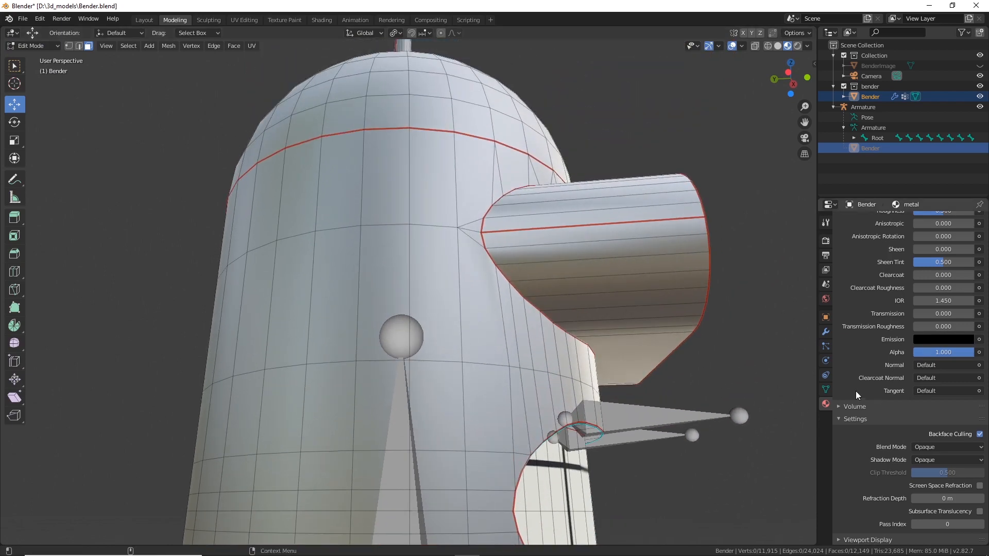
# Step: Turn off Auto Smooth in the mesh's normals settings, compare the shading on the whole head, and turn it back on
pyautogui.click(825, 388)
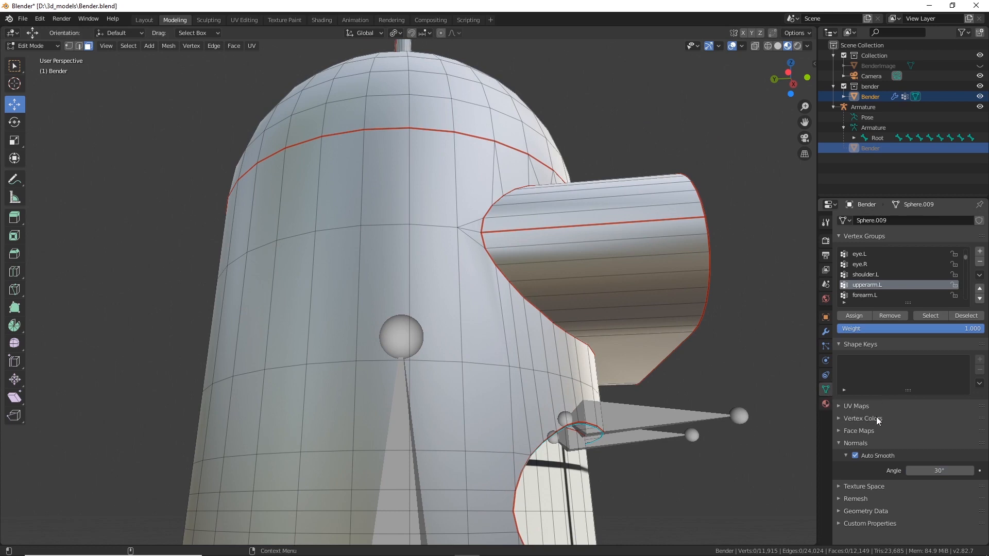
pyautogui.click(856, 456)
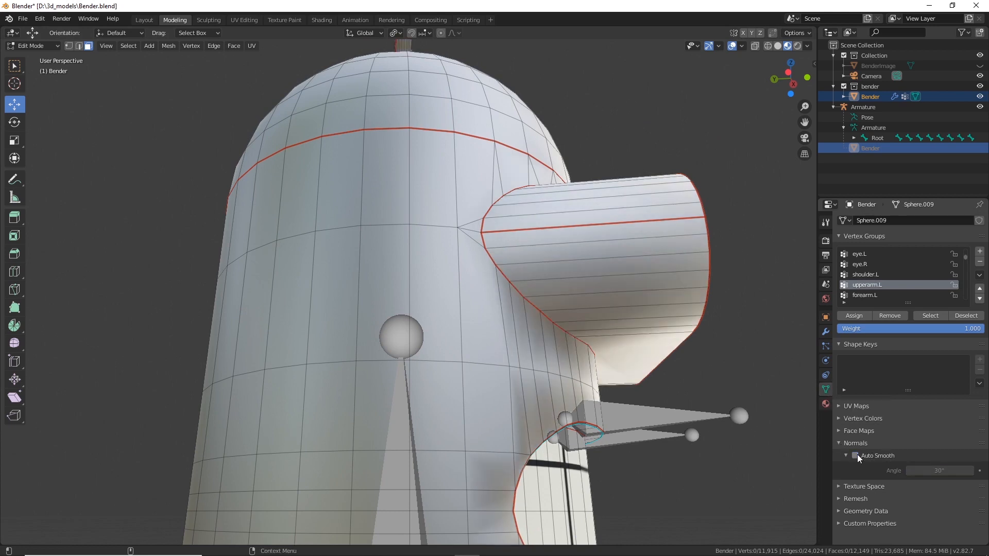
pyautogui.scroll(-6, 653, 340)
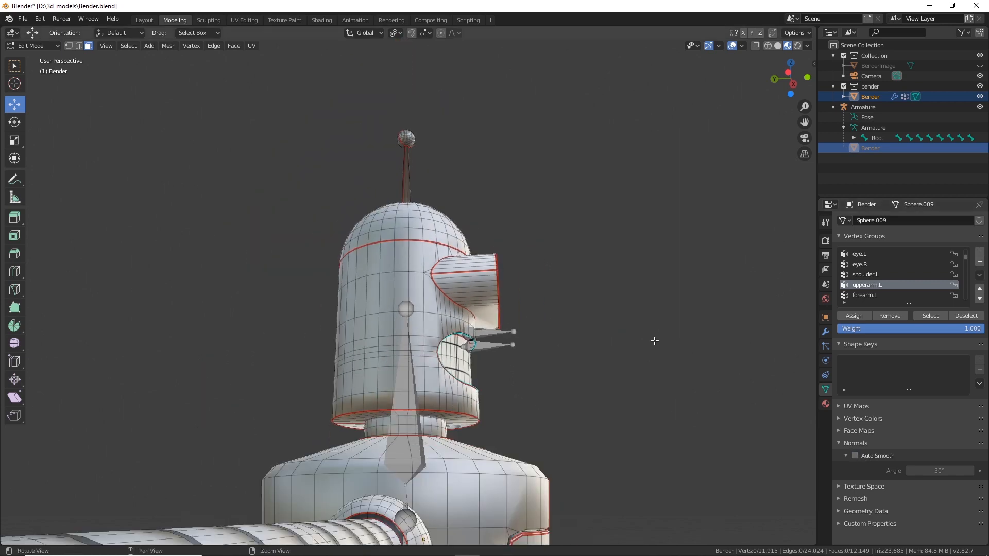
pyautogui.moveTo(653, 340); pyautogui.dragTo(618, 378, button='middle')
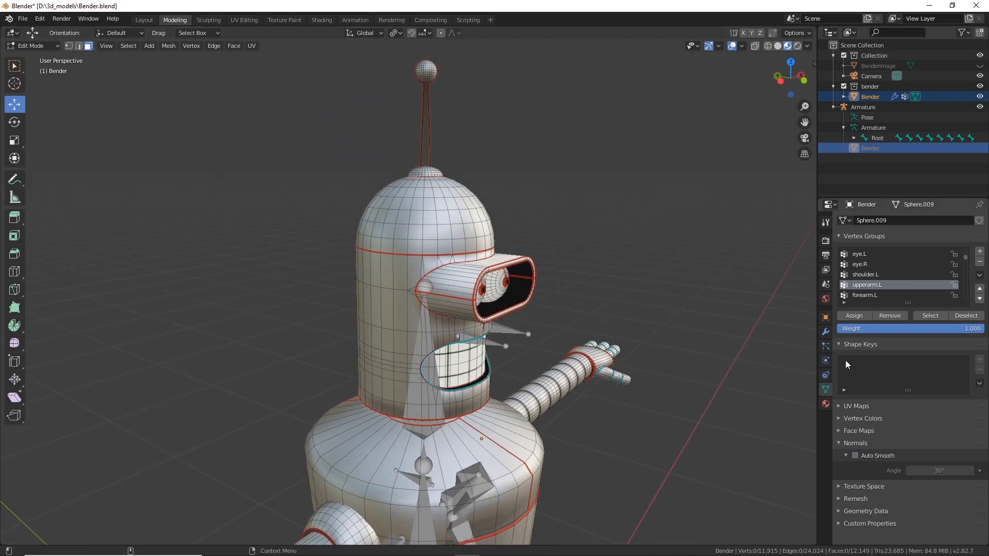
pyautogui.click(855, 455)
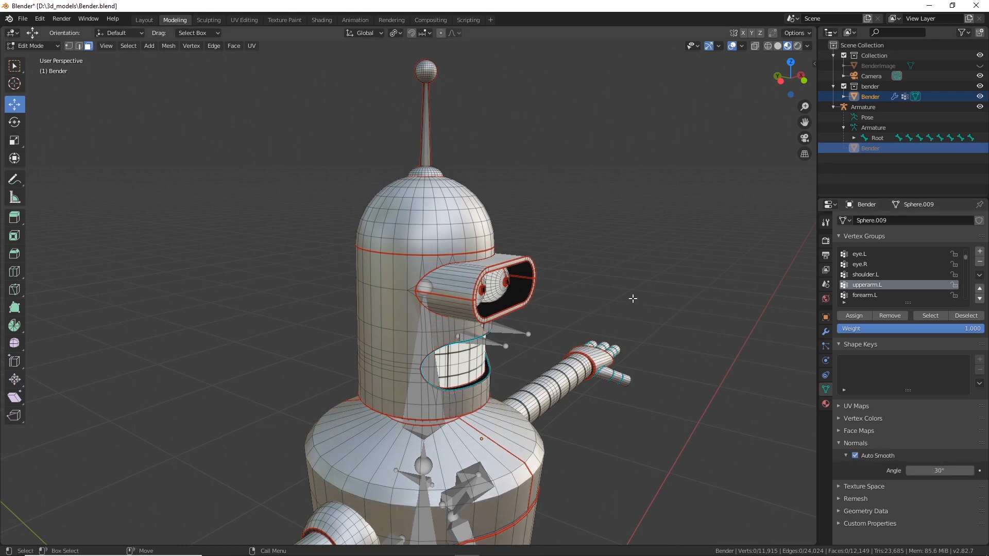
# Step: In edge selection mode, select the two edges meeting at the visor's side corner on the head and mark them sharp
pyautogui.scroll(6, 633, 298)
pyautogui.scroll(-5, 633, 298)
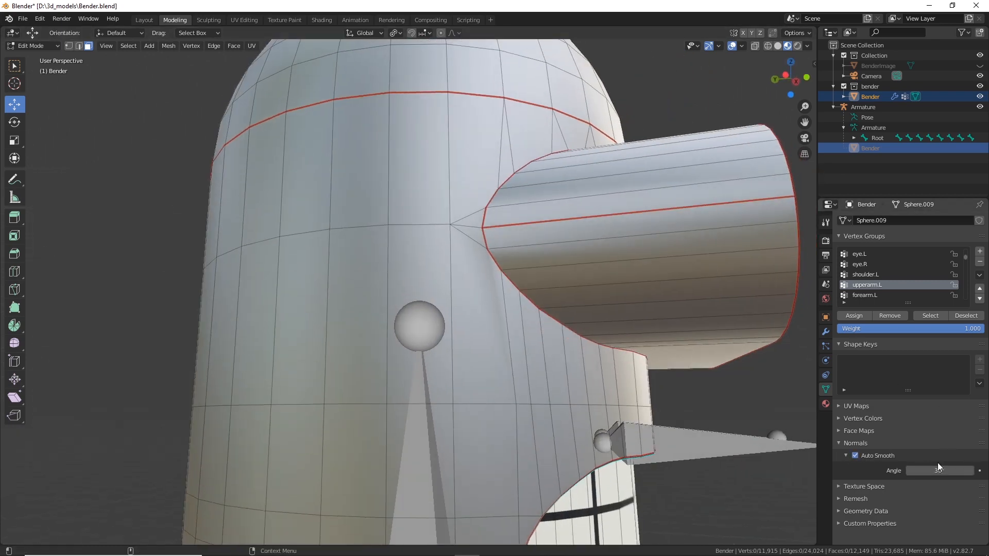
pyautogui.scroll(3, 555, 232)
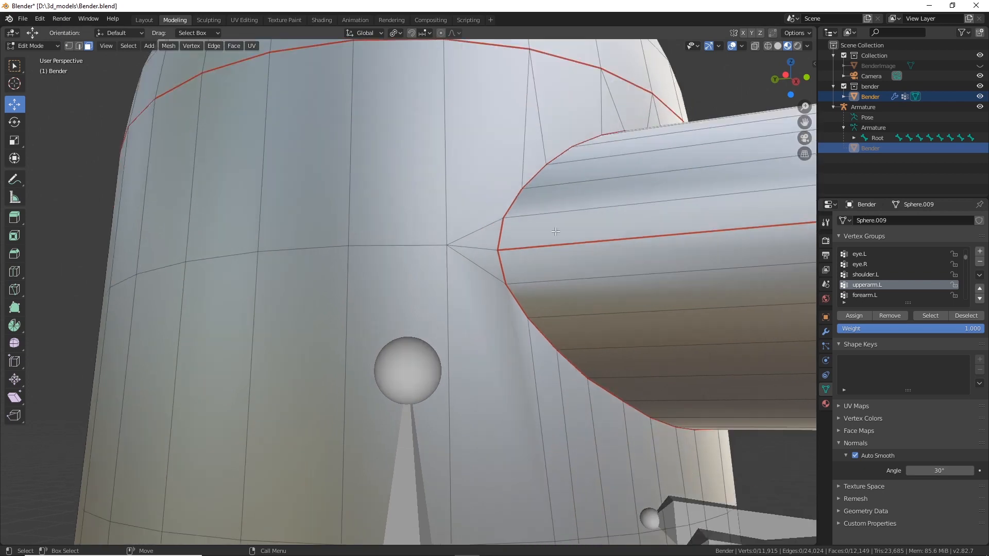
pyautogui.click(501, 231)
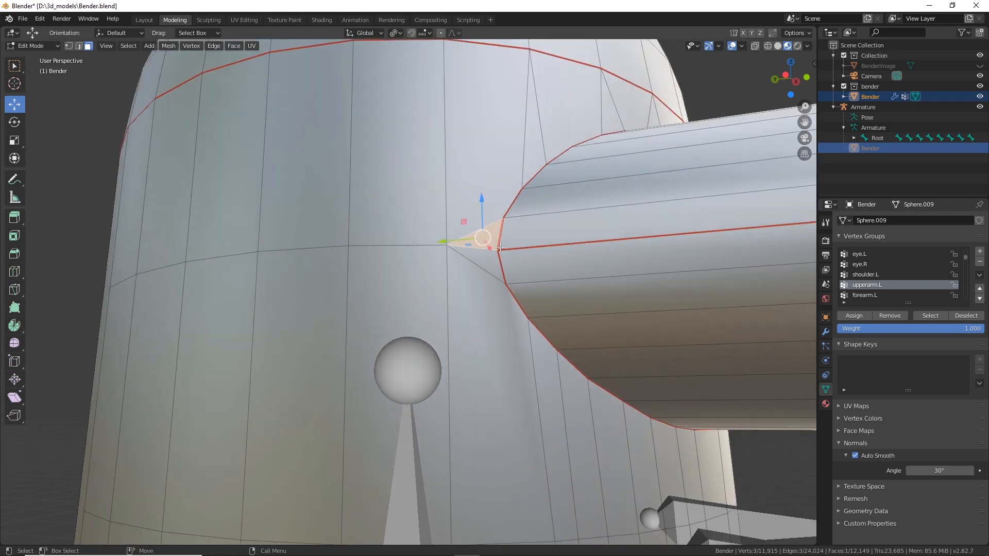
pyautogui.click(80, 46)
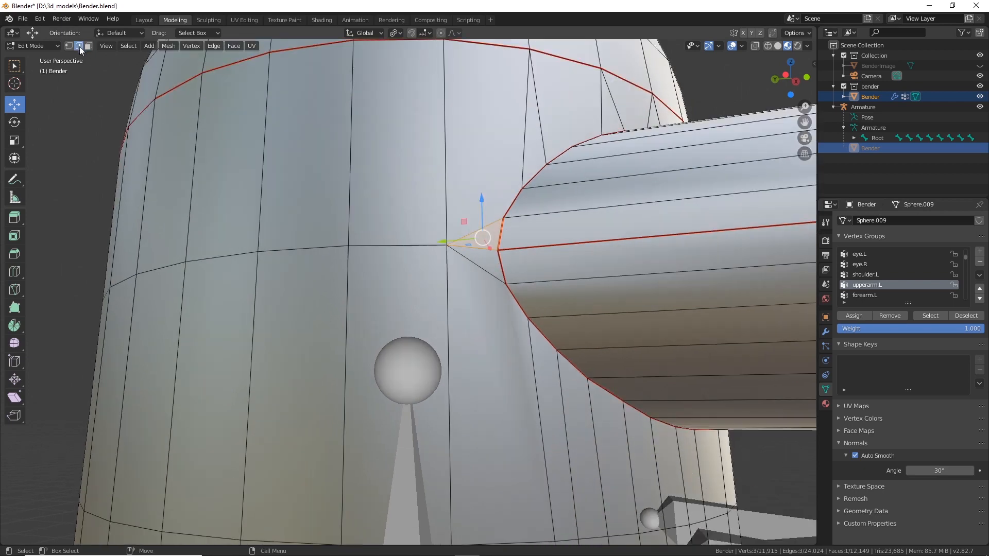
pyautogui.click(502, 241)
pyautogui.keyDown('shift'); pyautogui.click(501, 270); pyautogui.keyUp('shift')
pyautogui.rightClick(501, 270)
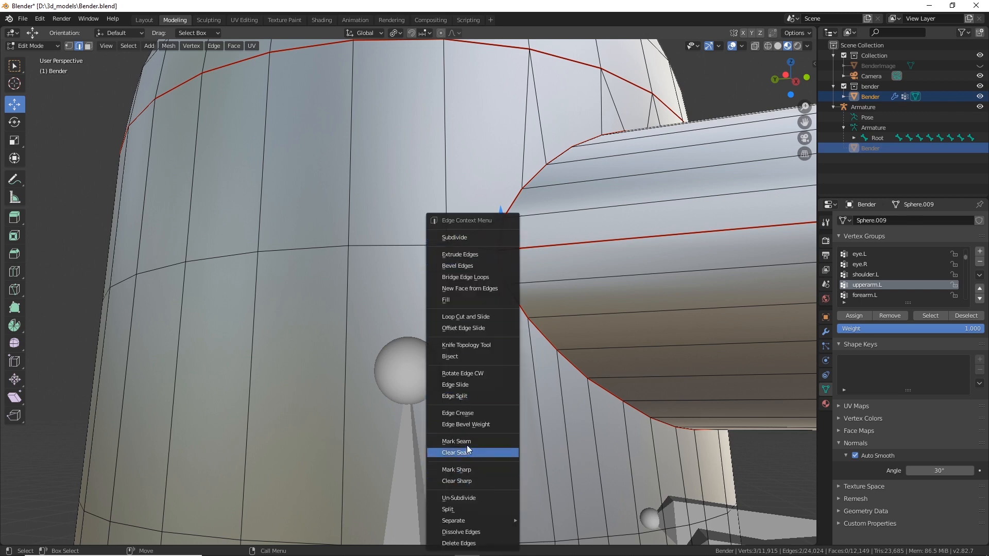
pyautogui.click(467, 470)
pyautogui.scroll(-5, 601, 356)
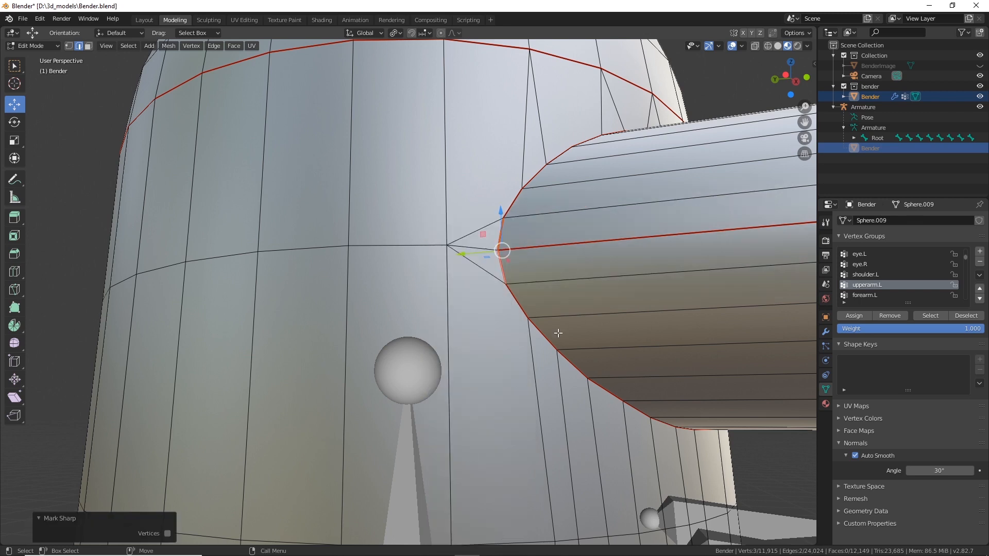
# Step: On the opposite side of the head, select the four edges around the visor's corner and mark them sharp
pyautogui.moveTo(601, 355); pyautogui.dragTo(359, 258, button='middle')
pyautogui.keyDown('shift'); pyautogui.click(361, 257); pyautogui.keyUp('shift')
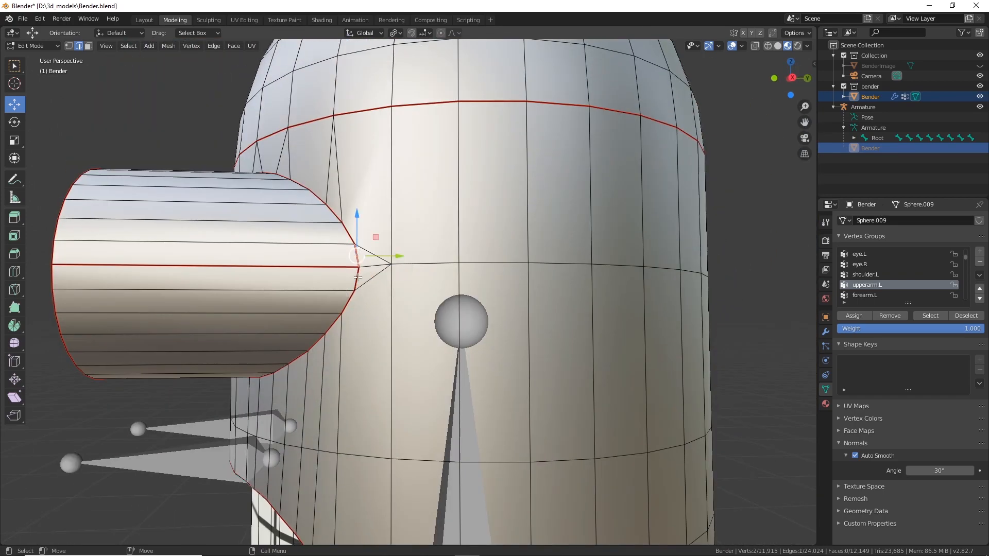
pyautogui.keyDown('shift'); pyautogui.click(346, 298); pyautogui.keyUp('shift')
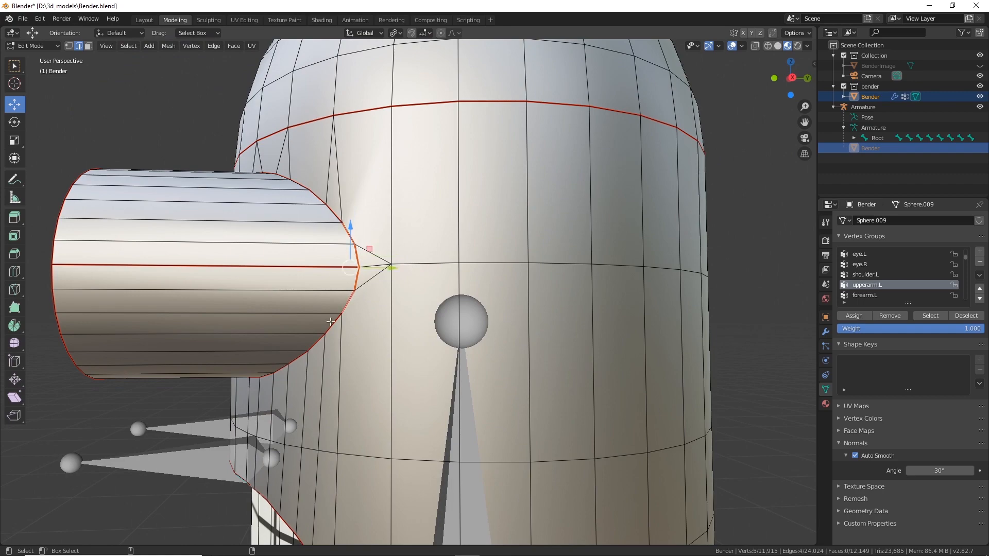
pyautogui.rightClick(348, 298)
pyautogui.click(317, 297)
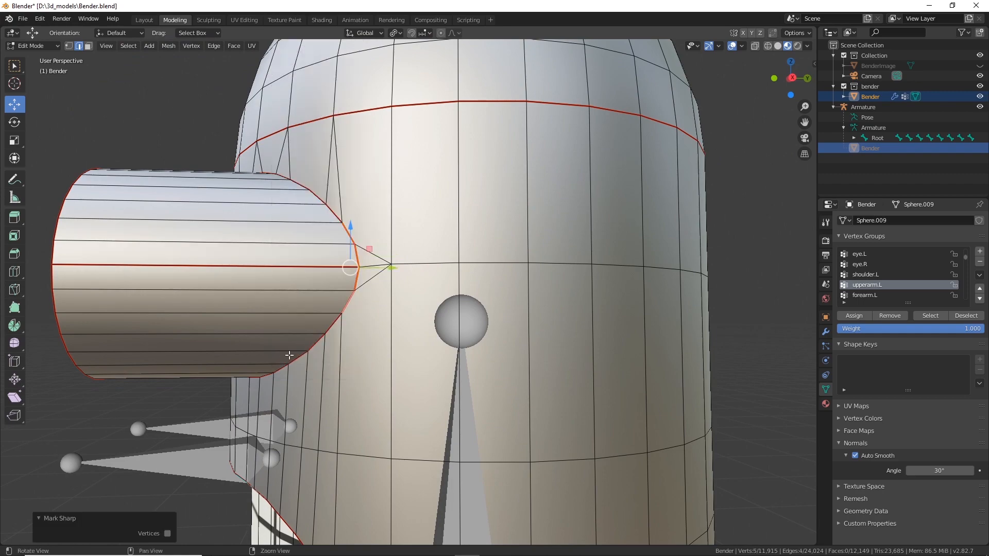
# Step: Back on the first side, mark the next junction edges above and below the visor's corner as sharp
pyautogui.moveTo(318, 297); pyautogui.dragTo(493, 289, button='middle')
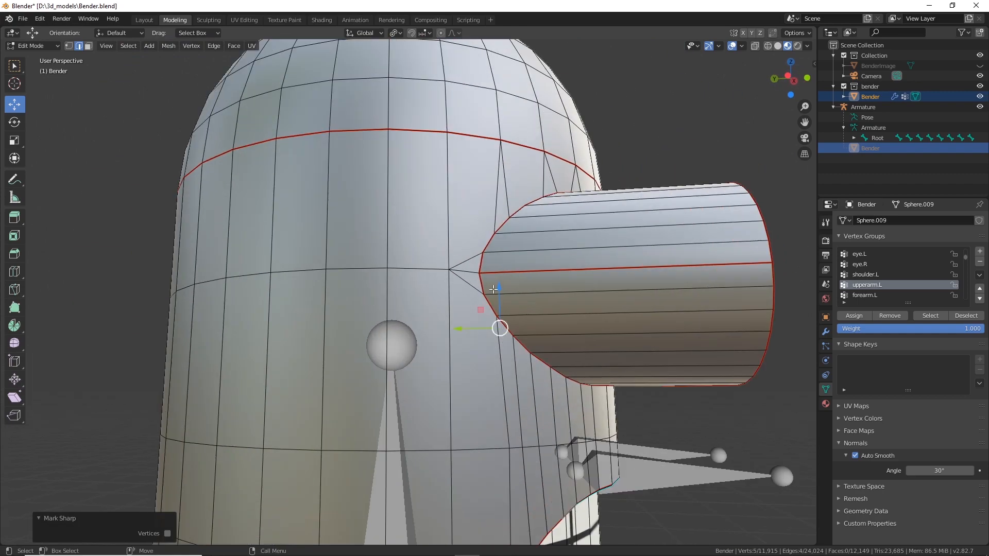
pyautogui.click(487, 242)
pyautogui.keyDown('shift'); pyautogui.click(490, 306); pyautogui.keyUp('shift')
pyautogui.rightClick(489, 308)
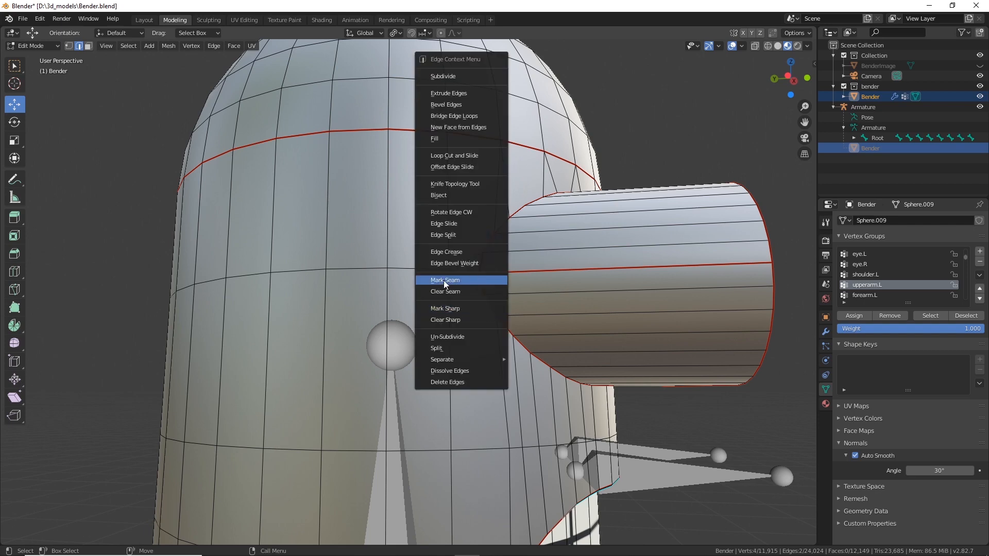
pyautogui.click(447, 307)
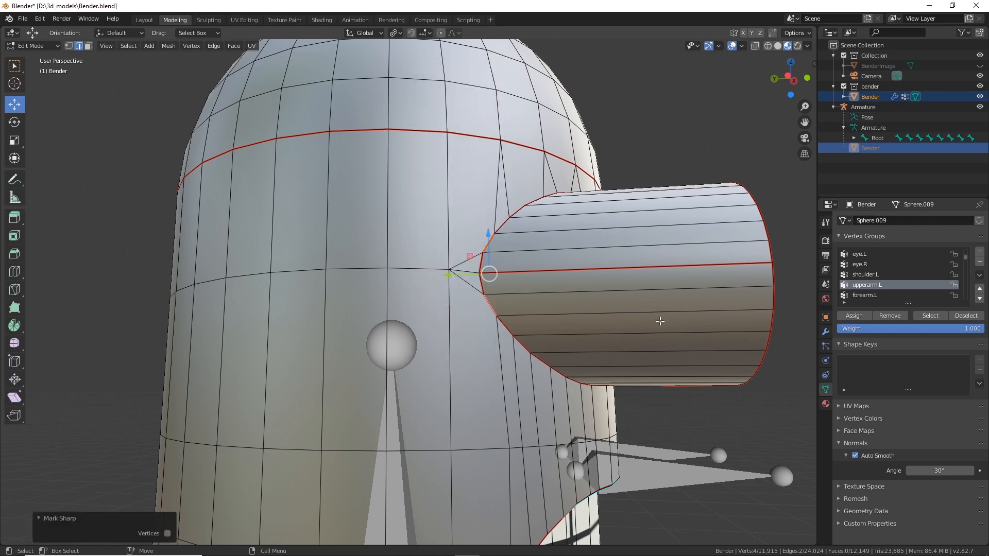
pyautogui.click(691, 386)
pyautogui.moveTo(691, 386); pyautogui.dragTo(474, 319, button='middle')
pyautogui.scroll(4, 579, 340)
pyautogui.scroll(3, 475, 320)
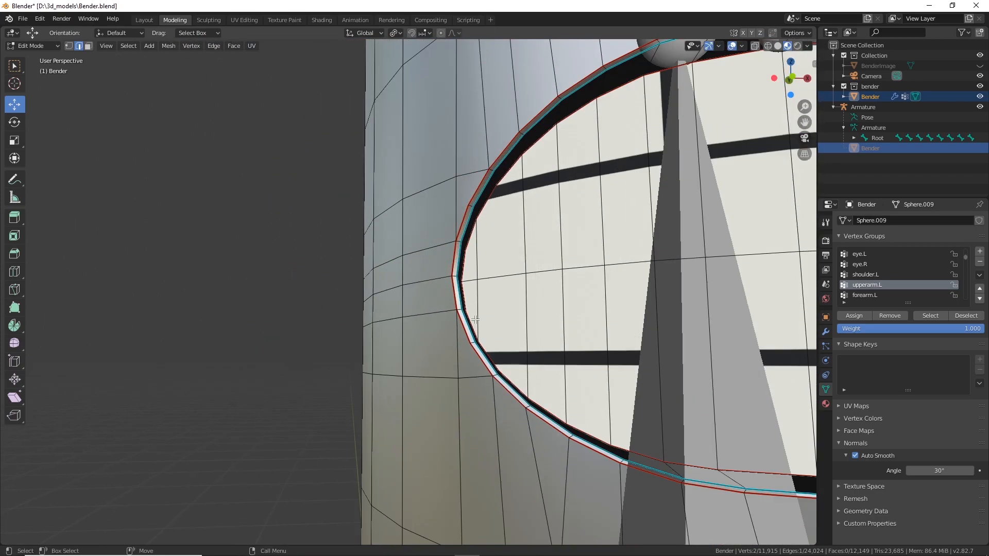
pyautogui.keyDown('shift'); pyautogui.click(454, 288); pyautogui.keyUp('shift')
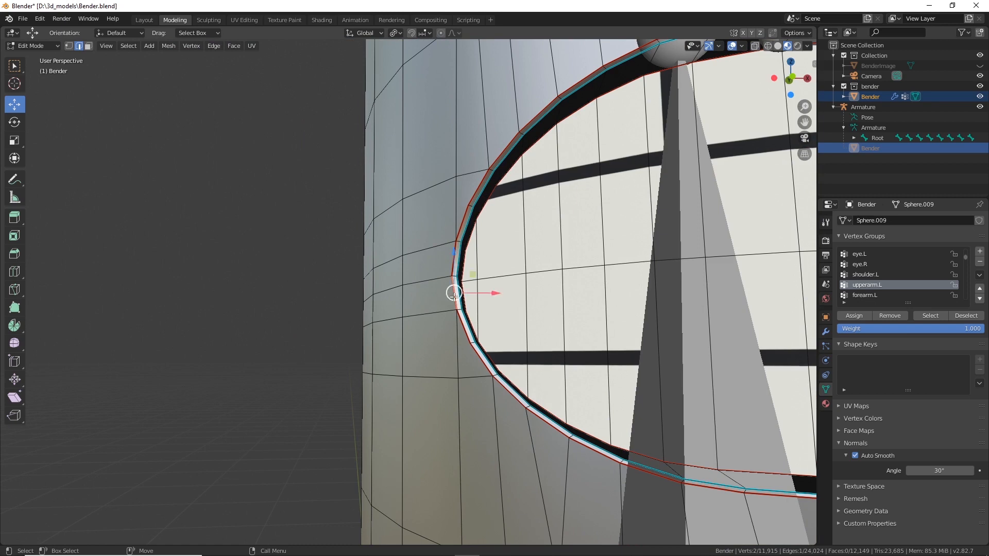
pyautogui.keyDown('shift'); pyautogui.click(460, 219); pyautogui.keyUp('shift')
pyautogui.keyDown('shift'); pyautogui.click(501, 160); pyautogui.keyUp('shift')
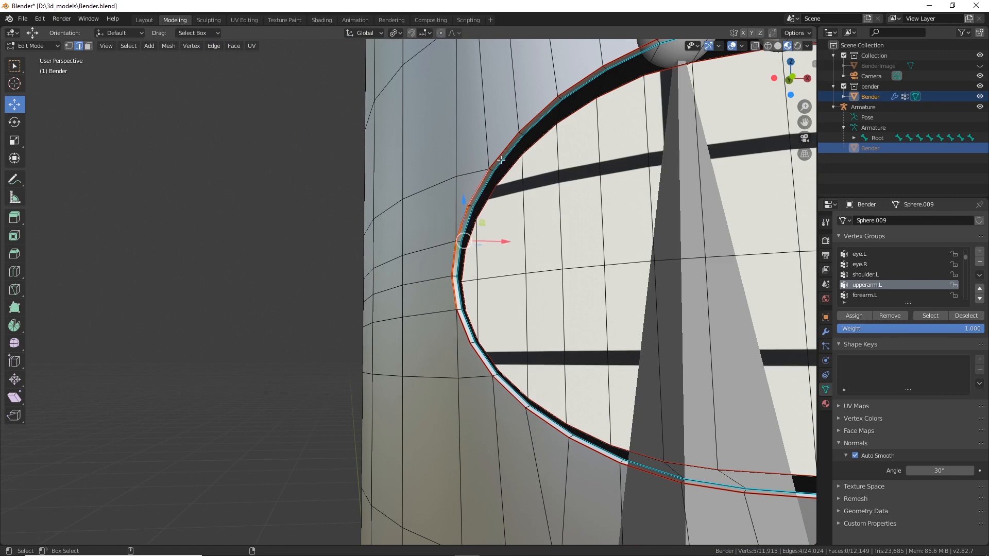
pyautogui.keyDown('ctrl'); pyautogui.click(547, 116); pyautogui.keyUp('ctrl')
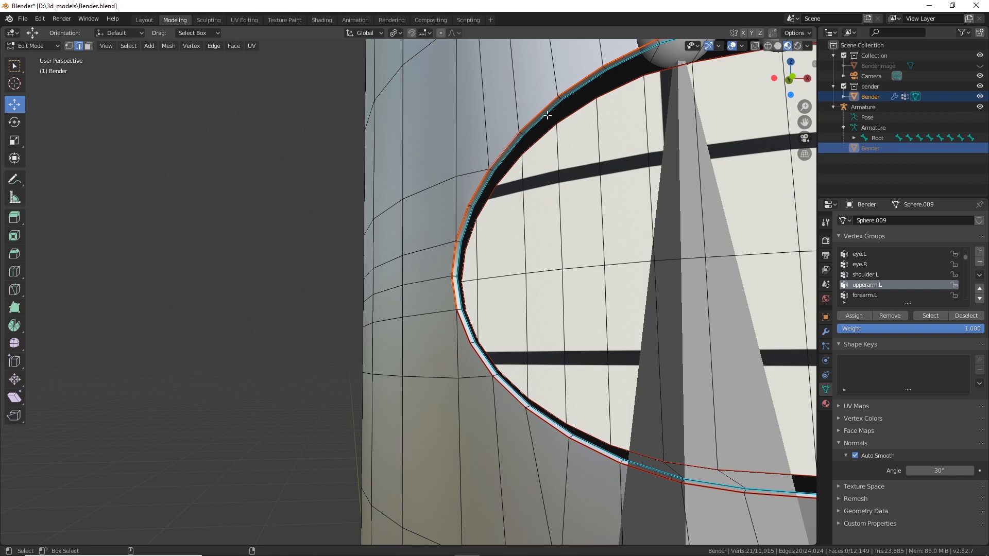
pyautogui.keyDown('shift'); pyautogui.click(468, 341); pyautogui.keyUp('shift')
pyautogui.keyDown('shift'); pyautogui.click(487, 371); pyautogui.keyUp('shift')
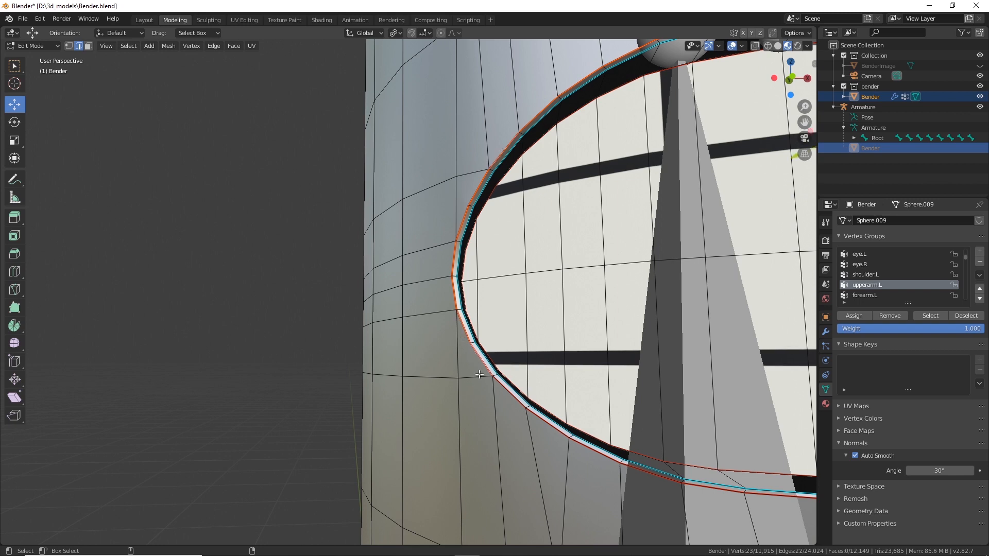
pyautogui.keyDown('ctrl'); pyautogui.click(777, 498); pyautogui.keyUp('ctrl')
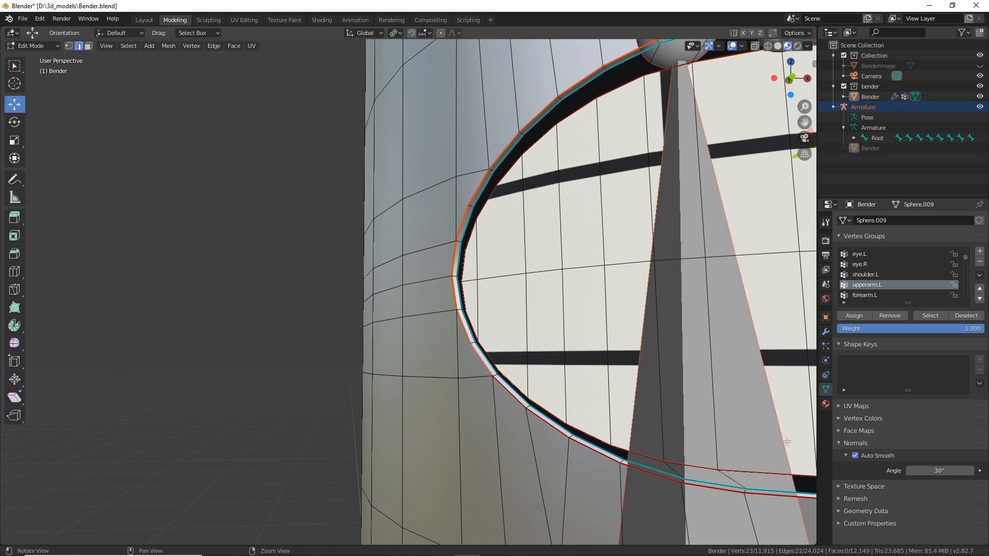
pyautogui.moveTo(777, 498); pyautogui.dragTo(679, 418, button='middle')
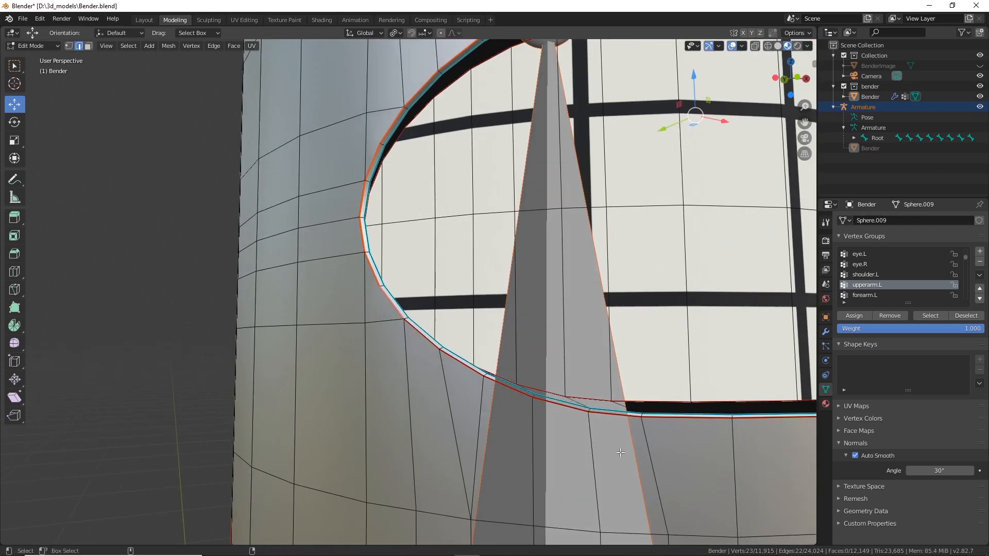
pyautogui.keyDown('shift'); pyautogui.click(648, 442); pyautogui.keyUp('shift')
# Step: Select the mouth opening's outer border by combining its lower and upper edge loops and adding missing edges at the rounded corner
pyautogui.keyDown('alt'); pyautogui.click(681, 419); pyautogui.keyUp('alt')
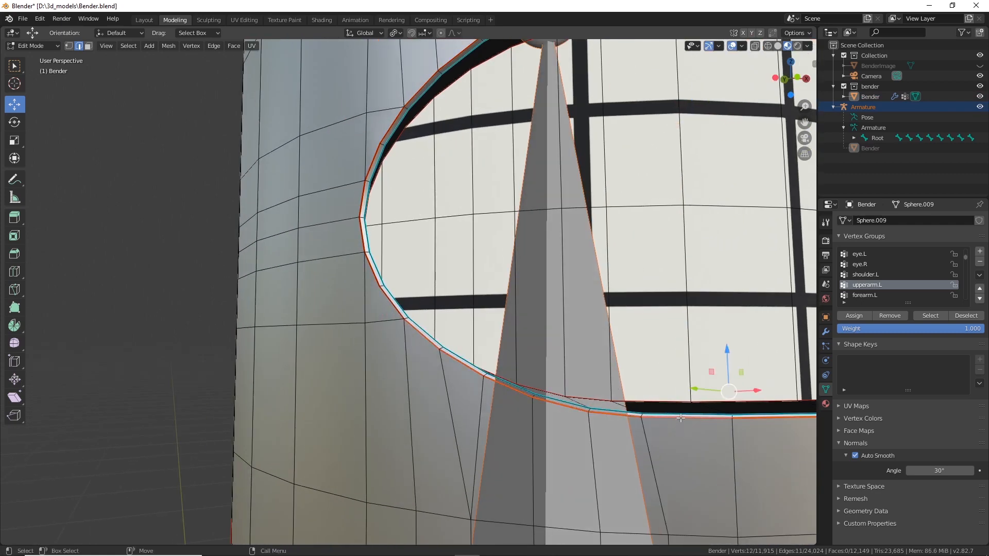
pyautogui.scroll(-5, 571, 254)
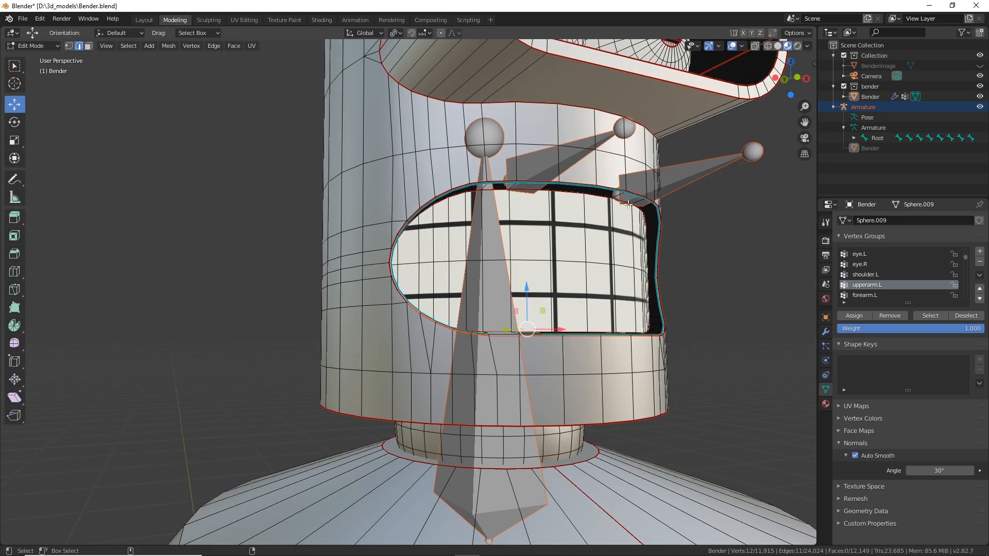
pyautogui.keyDown('alt'); pyautogui.keyDown('shift'); pyautogui.click(588, 183); pyautogui.keyUp('shift'); pyautogui.keyUp('alt')
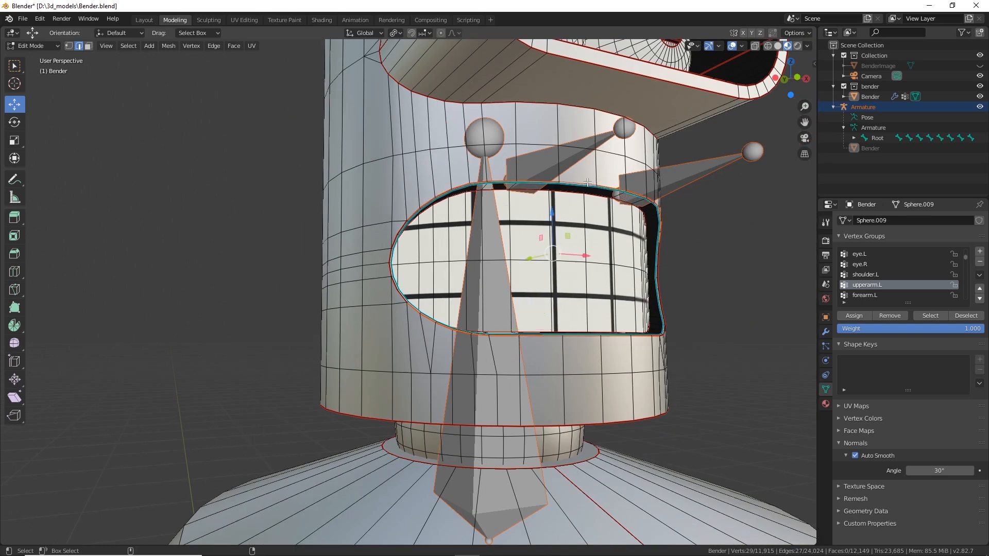
pyautogui.scroll(5, 378, 130)
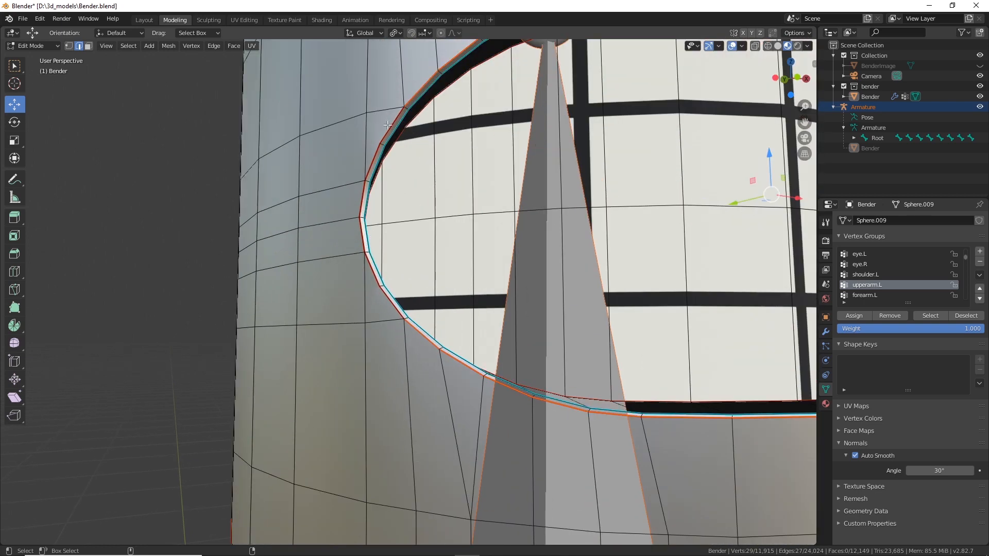
pyautogui.keyDown('shift'); pyautogui.click(388, 125); pyautogui.keyUp('shift')
pyautogui.keyDown('shift'); pyautogui.click(367, 155); pyautogui.keyUp('shift')
pyautogui.keyDown('shift'); pyautogui.click(366, 148); pyautogui.keyUp('shift')
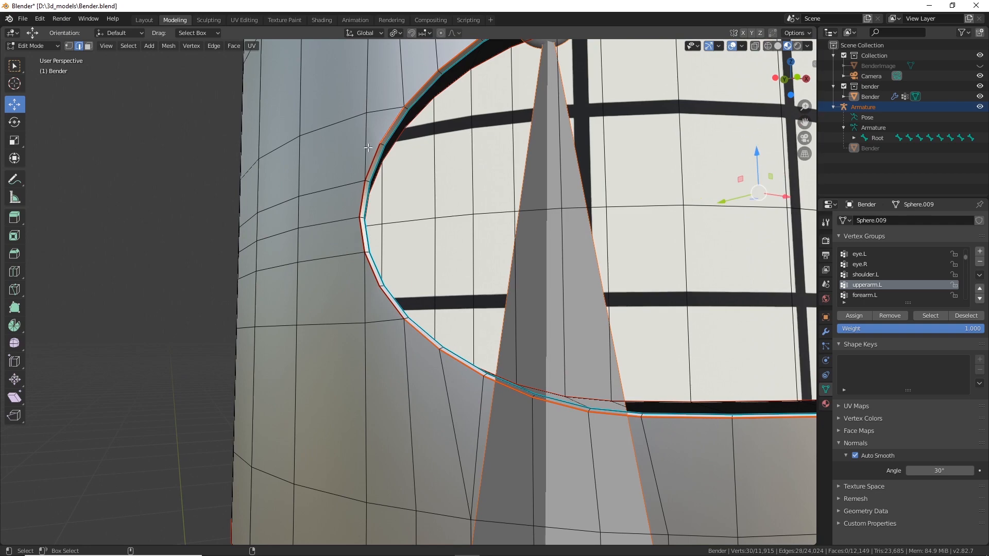
pyautogui.keyDown('shift'); pyautogui.click(373, 159); pyautogui.keyUp('shift')
pyautogui.keyDown('shift'); pyautogui.click(368, 202); pyautogui.keyUp('shift')
# Step: Return the Bender mesh to Object Mode and clear the selection
pyautogui.scroll(-5, 460, 227)
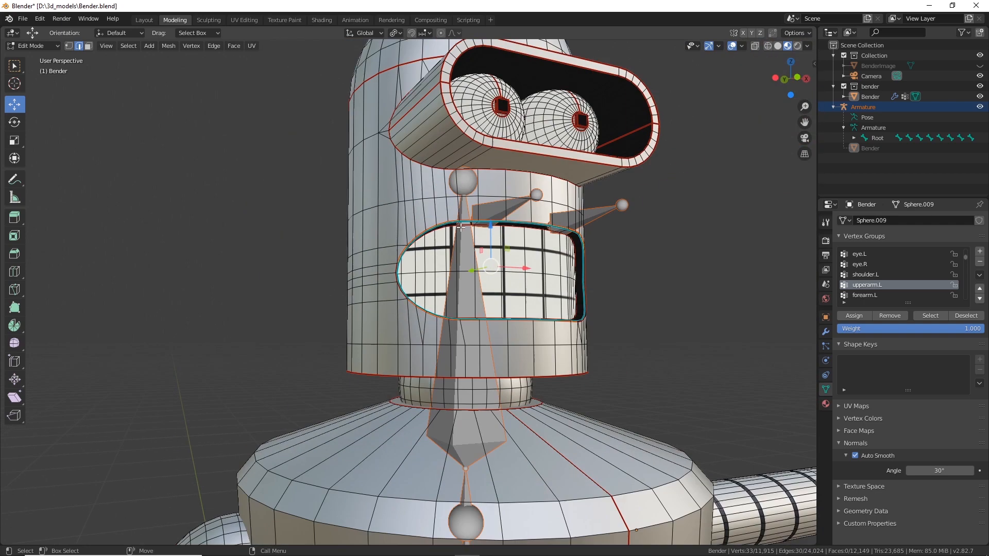
pyautogui.click(32, 46)
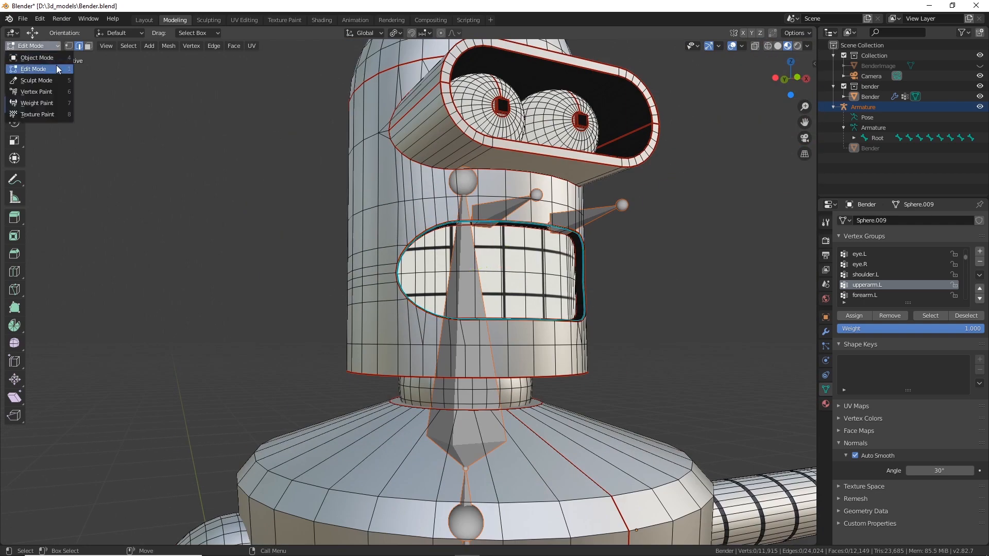
pyautogui.click(36, 57)
pyautogui.click(650, 352)
# Step: Examine the shading of Bender's head, torso and limbs from several angles
pyautogui.moveTo(656, 356)
pyautogui.mouseDown(button='middle')
pyautogui.moveTo(659, 313)
pyautogui.moveTo(622, 328)
pyautogui.moveTo(500, 344)
pyautogui.moveTo(472, 357)
pyautogui.moveTo(481, 378)
pyautogui.moveTo(355, 278)
pyautogui.moveTo(431, 328)
pyautogui.moveTo(550, 333)
pyautogui.moveTo(571, 323)
pyautogui.moveTo(517, 351)
pyautogui.moveTo(524, 231)
pyautogui.mouseUp(button='middle')
pyautogui.scroll(-3, 570, 323)
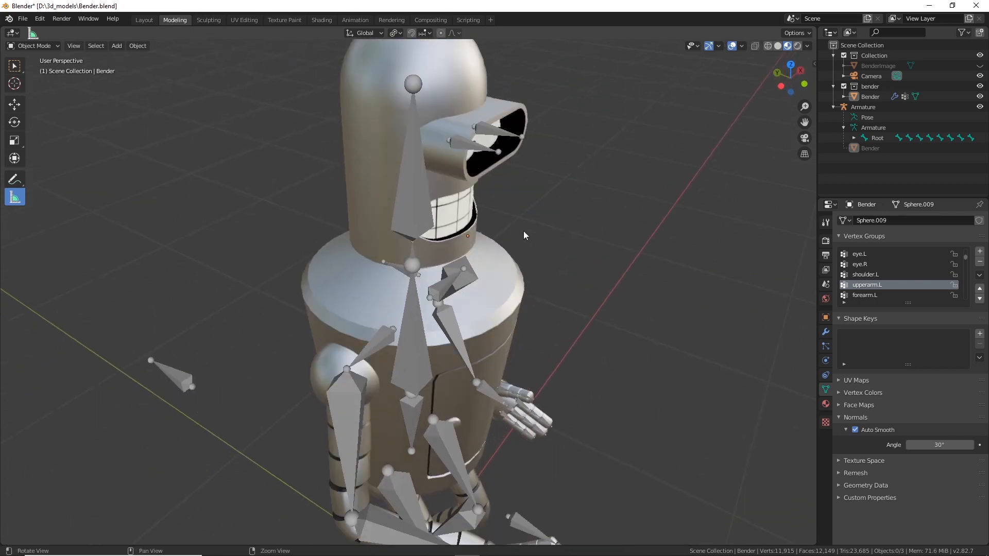
pyautogui.moveTo(585, 309); pyautogui.dragTo(448, 233, button='middle')
pyautogui.moveTo(392, 301); pyautogui.dragTo(471, 287, button='middle')
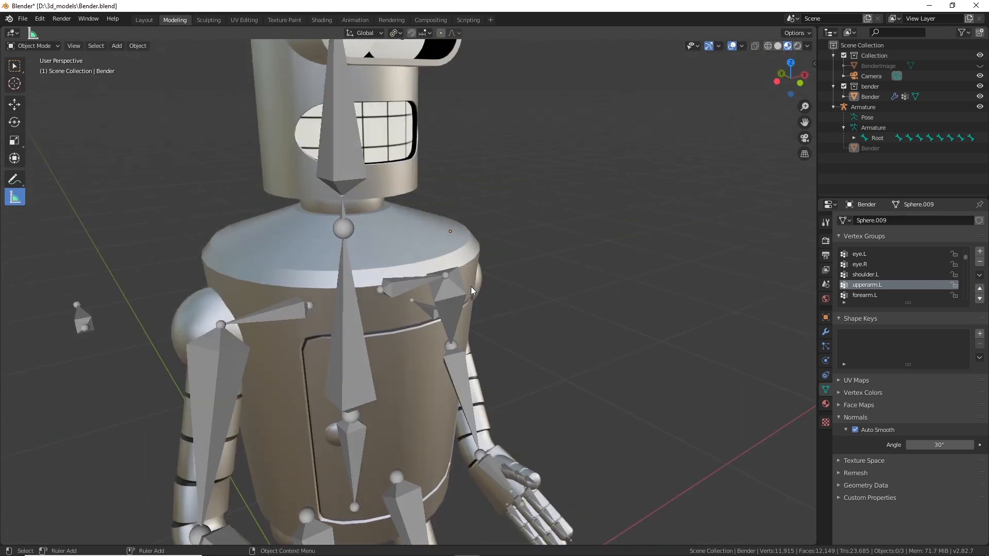
pyautogui.scroll(-4, 471, 286)
pyautogui.keyDown('shift'); pyautogui.moveTo(518, 330); pyautogui.dragTo(581, 221, button='middle'); pyautogui.keyUp('shift')
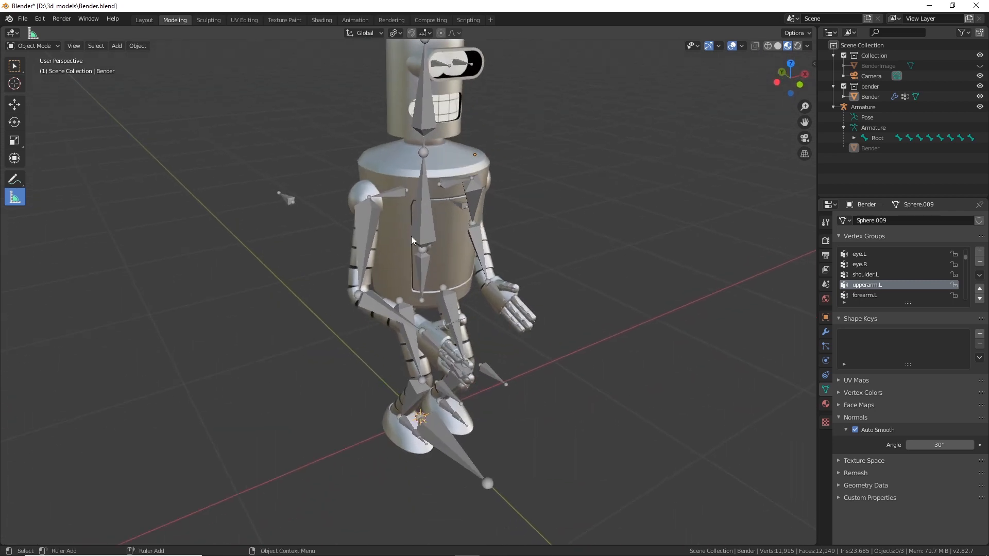
pyautogui.moveTo(518, 260); pyautogui.dragTo(387, 147, button='middle')
pyautogui.moveTo(441, 208); pyautogui.dragTo(510, 299, button='middle')
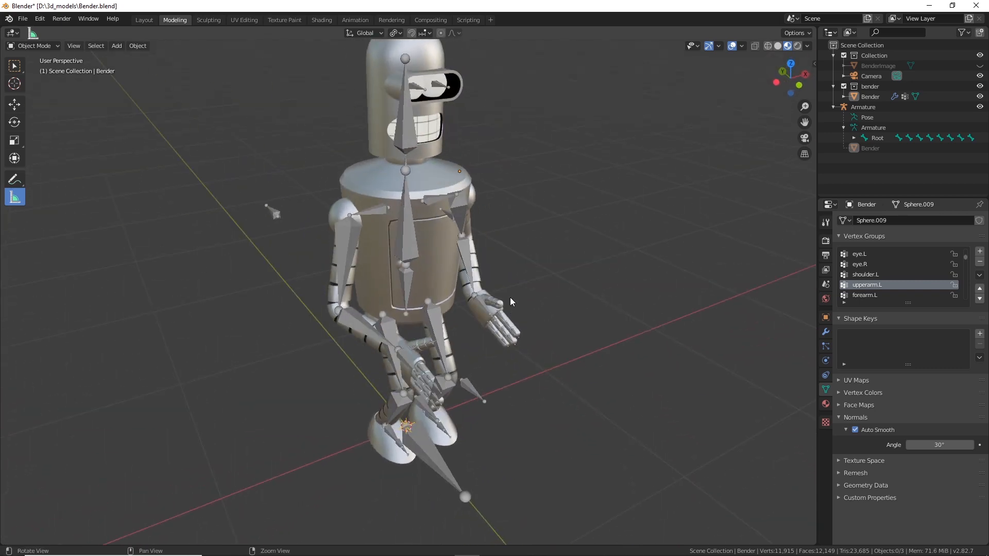
pyautogui.keyDown('shift'); pyautogui.moveTo(580, 351); pyautogui.dragTo(537, 321, button='middle'); pyautogui.keyUp('shift')
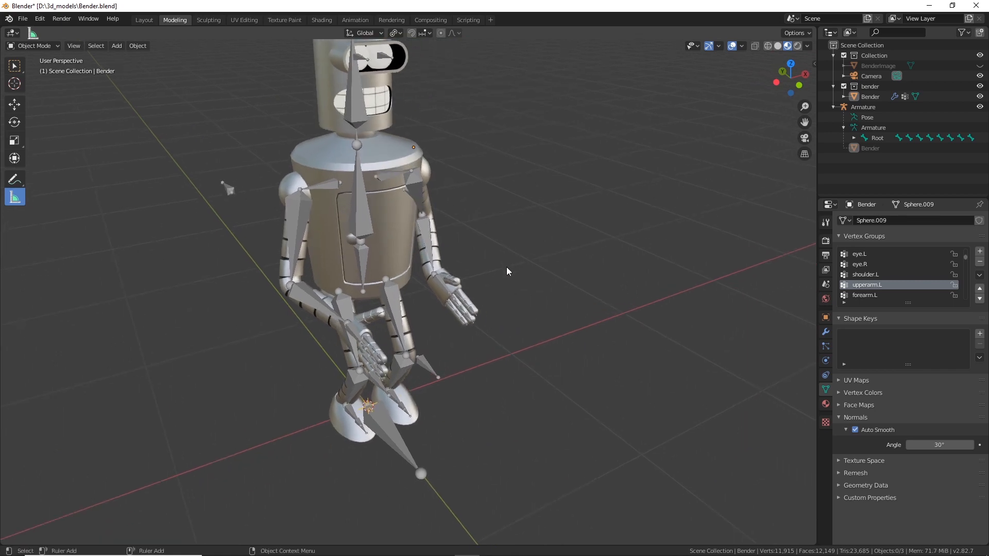
pyautogui.moveTo(506, 267)
pyautogui.mouseDown(button='middle')
pyautogui.moveTo(532, 274)
pyautogui.moveTo(510, 281)
pyautogui.mouseUp(button='middle')
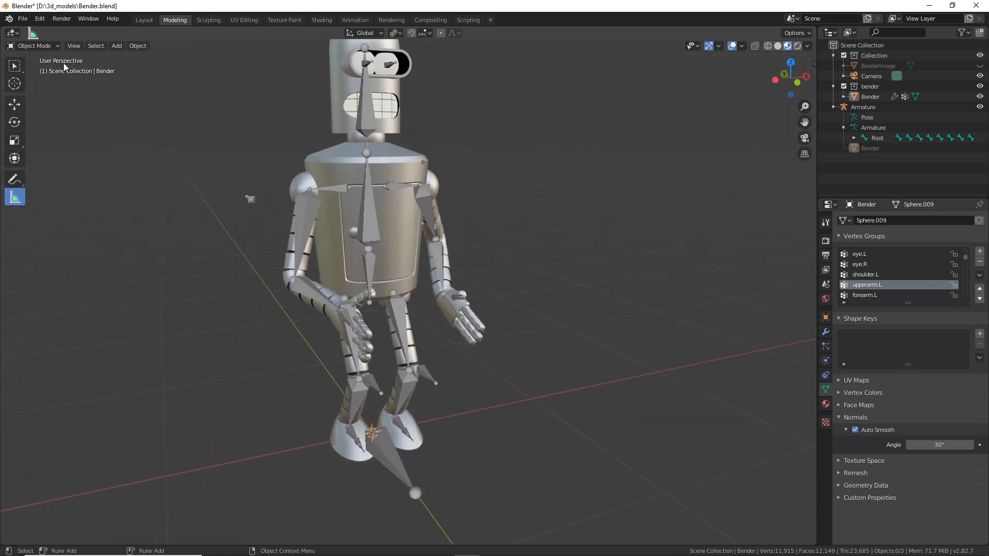
# Step: Save the current Bender.blend file
pyautogui.click(22, 19)
pyautogui.click(42, 89)
pyautogui.moveTo(555, 223); pyautogui.dragTo(547, 261, button='middle')
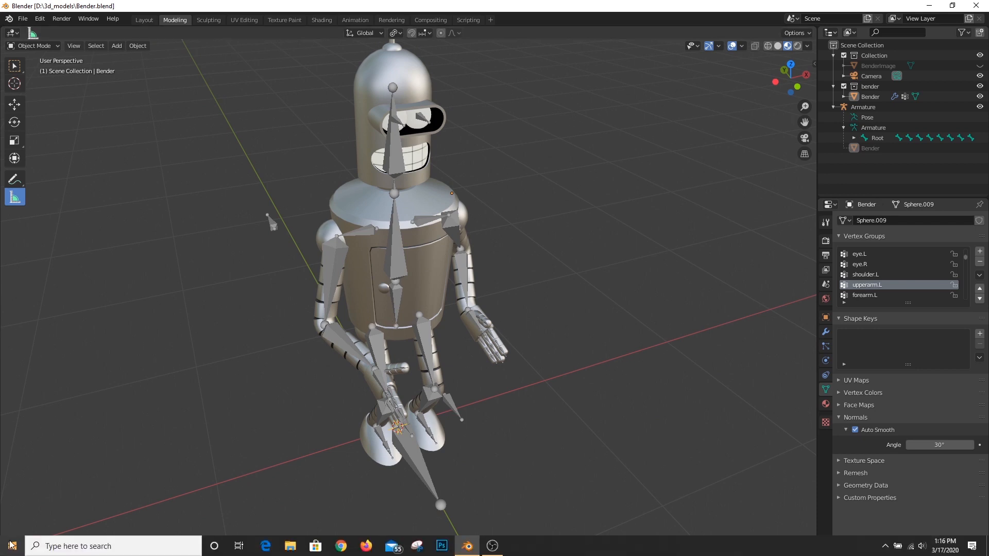
# Step: Minimize Blender, launch Unity Hub from the desktop and maximize its window
pyautogui.click(929, 6)
pyautogui.doubleClick(19, 195)
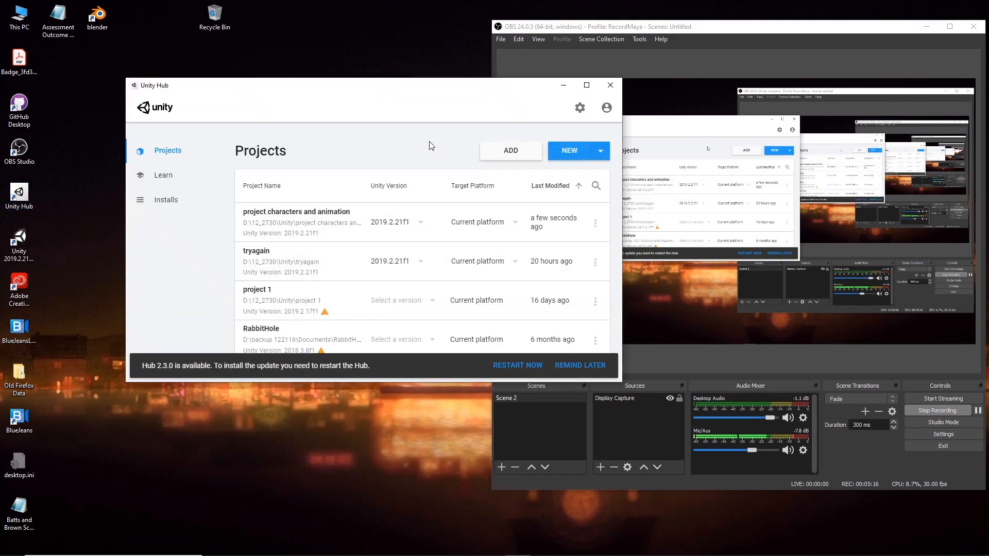
pyautogui.moveTo(460, 103); pyautogui.dragTo(488, 3)
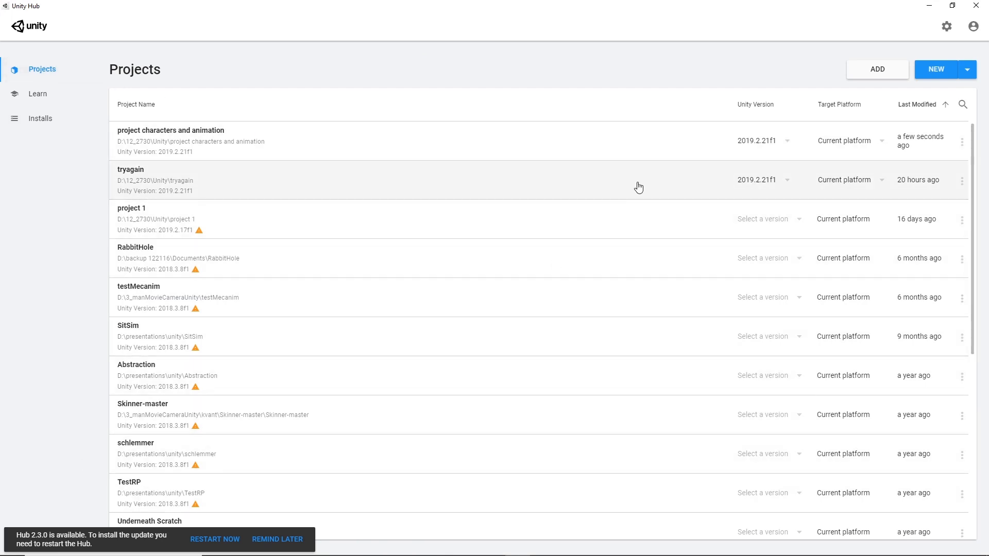
# Step: Start a new Unity project and name it "UnityTutorial Characters"
pyautogui.click(938, 69)
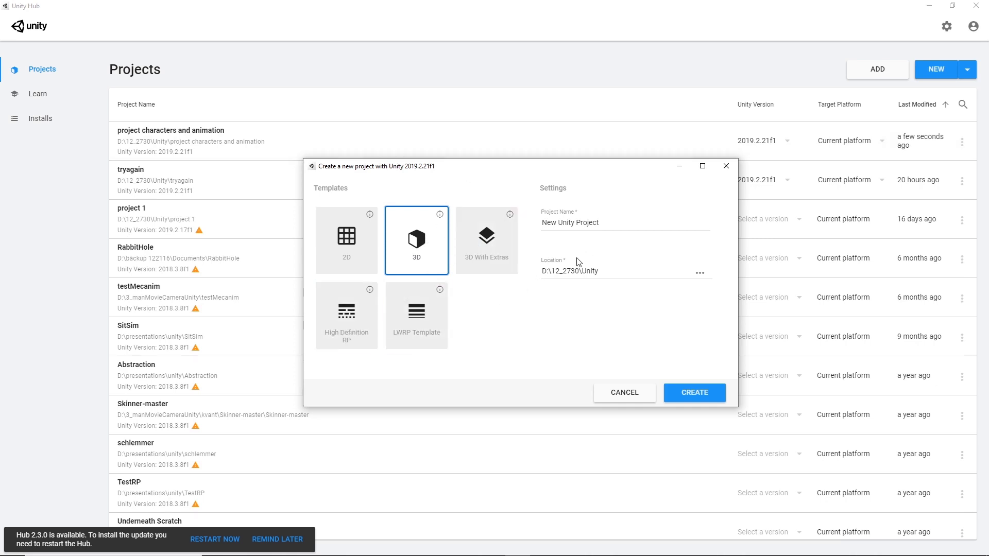
pyautogui.click(617, 221)
pyautogui.press('BackSpace')
pyautogui.press('BackSpace')
pyautogui.press('BackSpace')
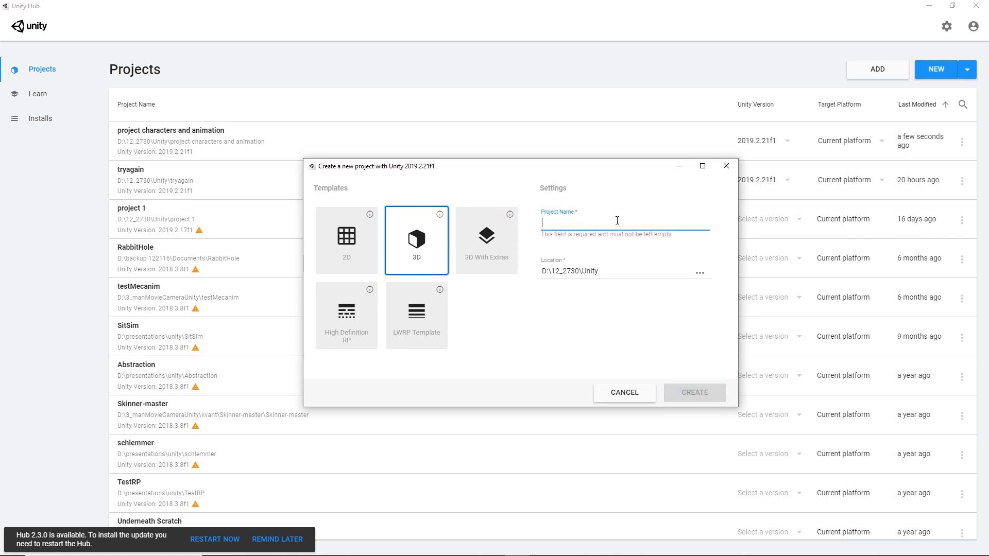
pyautogui.write('UnityTutorial Characters')
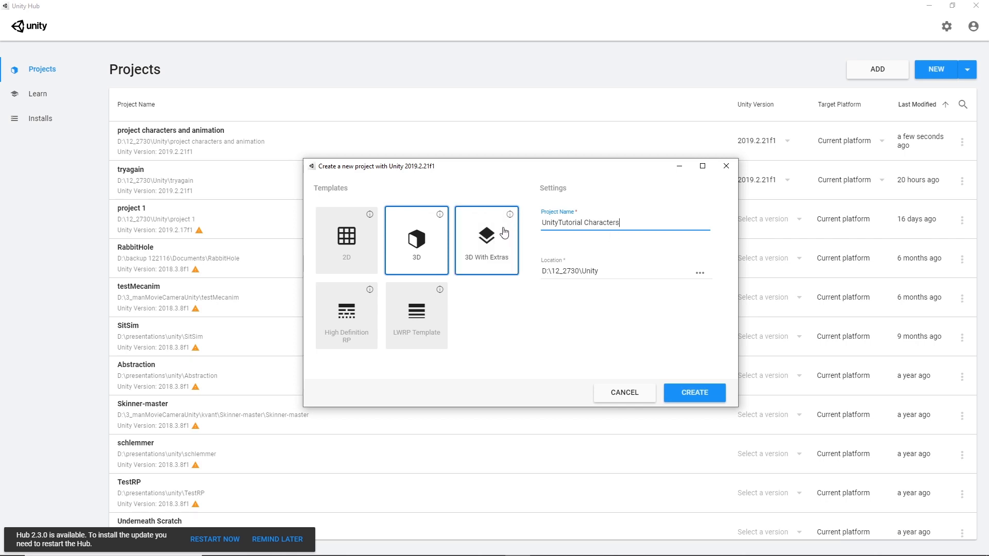
# Step: Read the 3D With Extras template's description and create the project with the plain 3D template
pyautogui.click(510, 214)
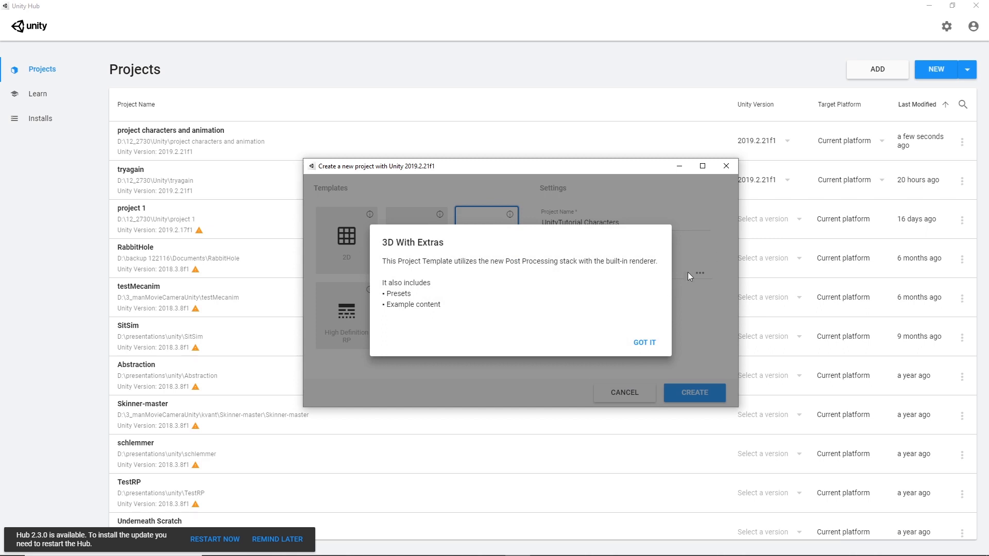
pyautogui.click(644, 343)
pyautogui.click(418, 250)
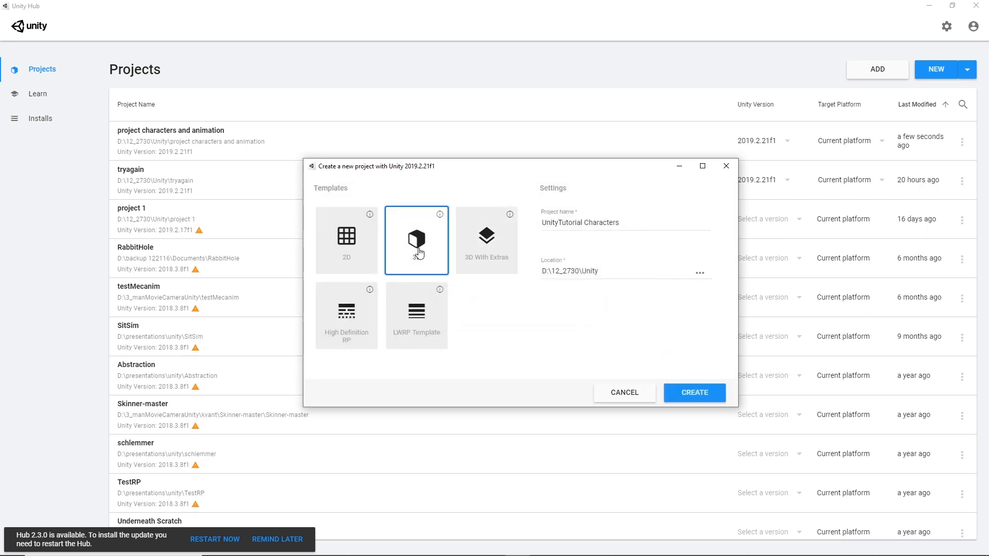
pyautogui.click(694, 393)
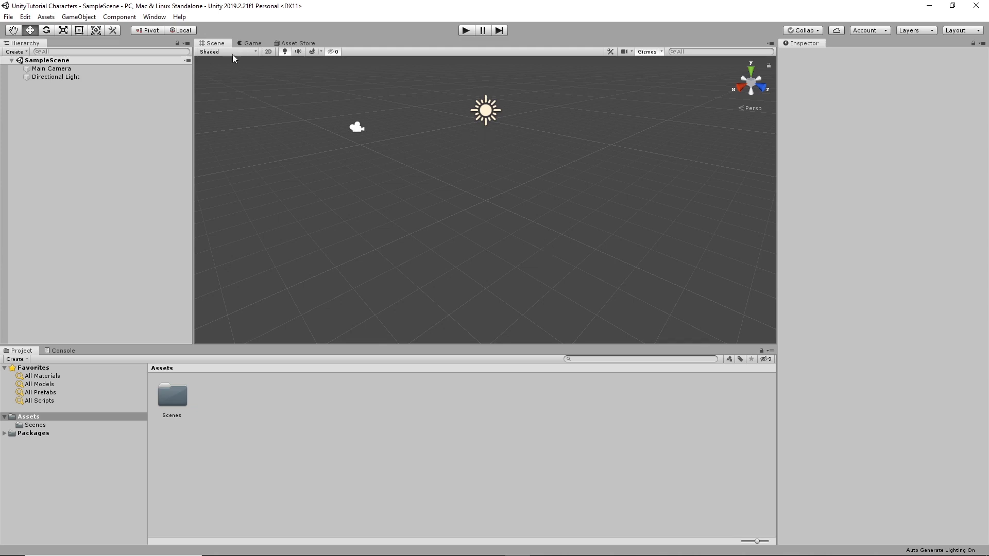
# Step: Compare the empty scene in the Scene and Game views, and inspect the Main Camera's properties and preview
pyautogui.click(249, 44)
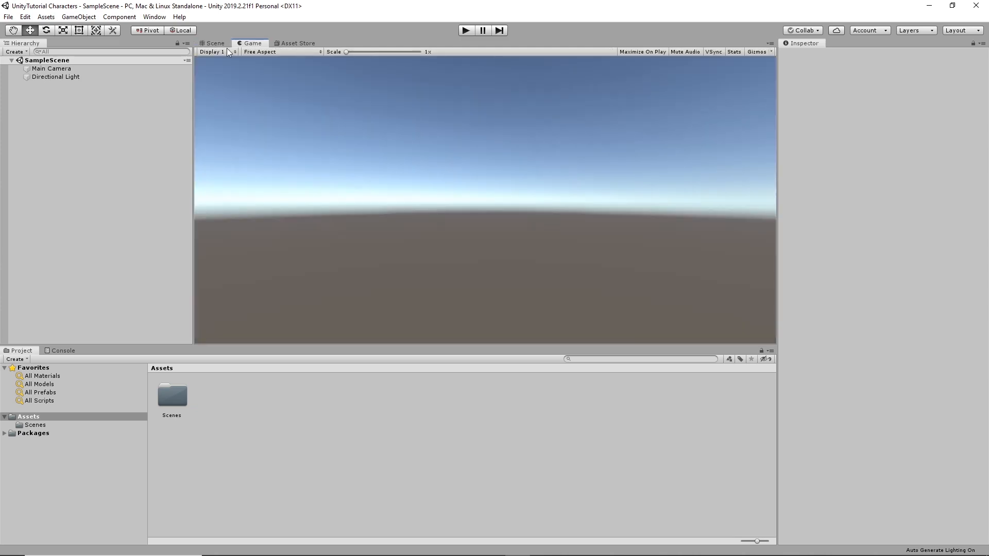
pyautogui.click(220, 42)
pyautogui.click(251, 43)
pyautogui.click(221, 44)
pyautogui.click(251, 43)
pyautogui.click(214, 43)
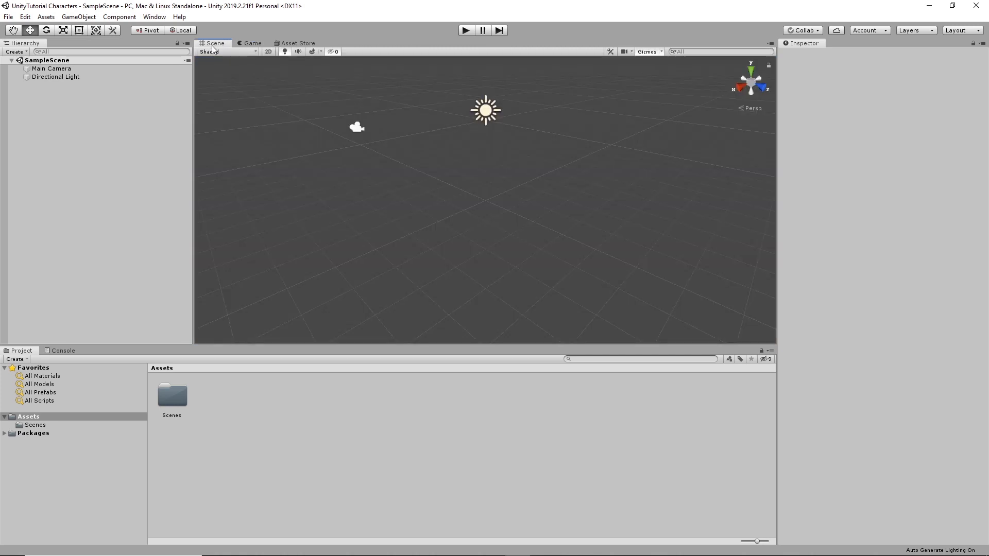
pyautogui.click(357, 129)
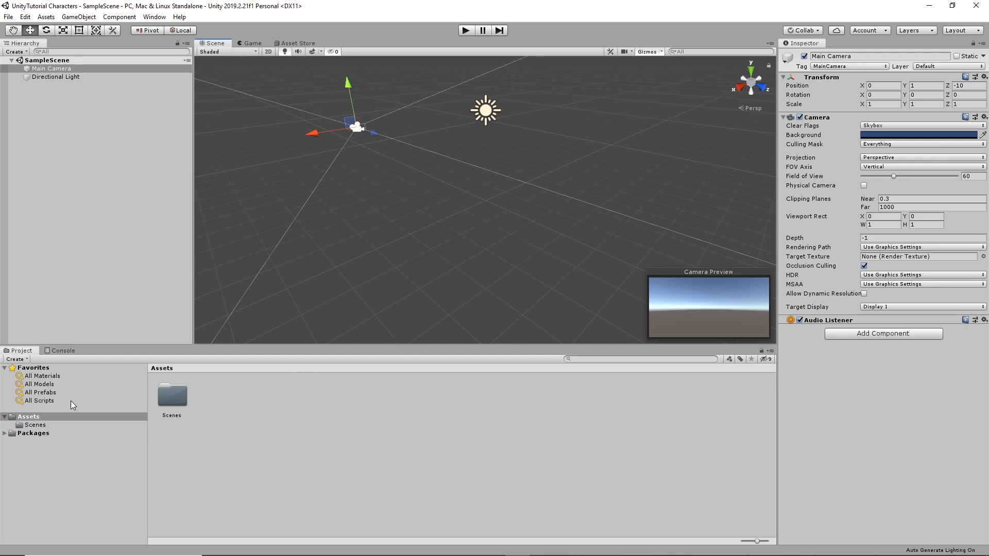
# Step: Show the project's Assets folder in File Explorer and open it
pyautogui.click(217, 432)
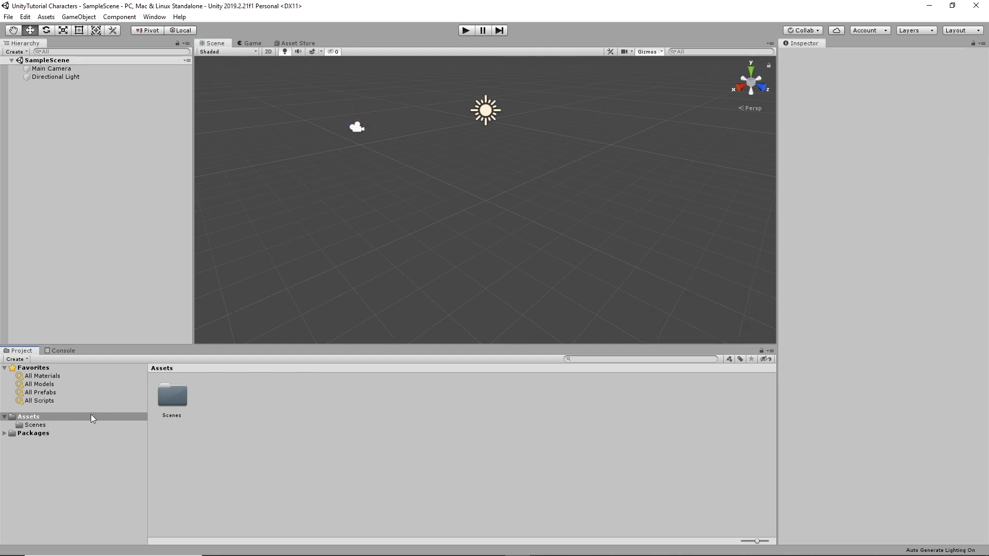
pyautogui.rightClick(290, 413)
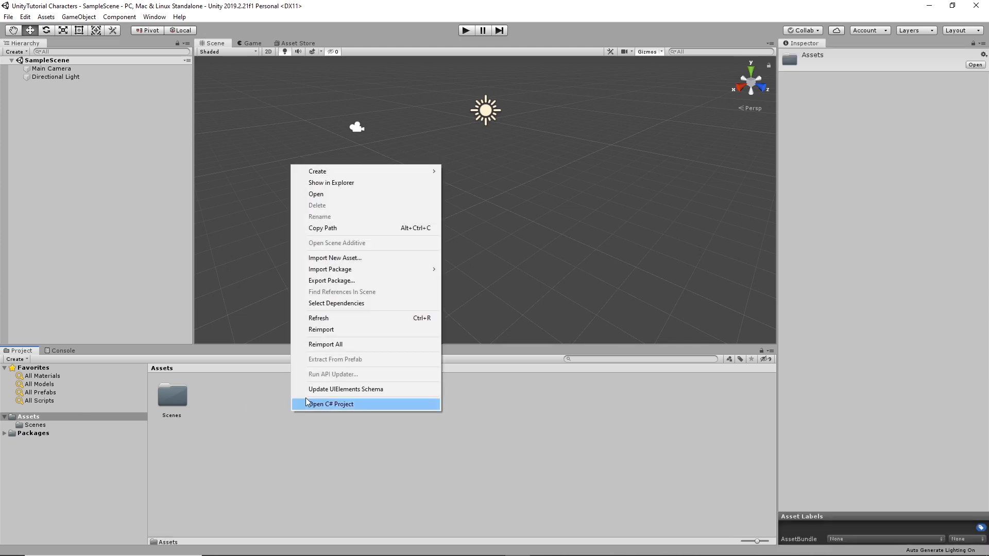
pyautogui.click(353, 184)
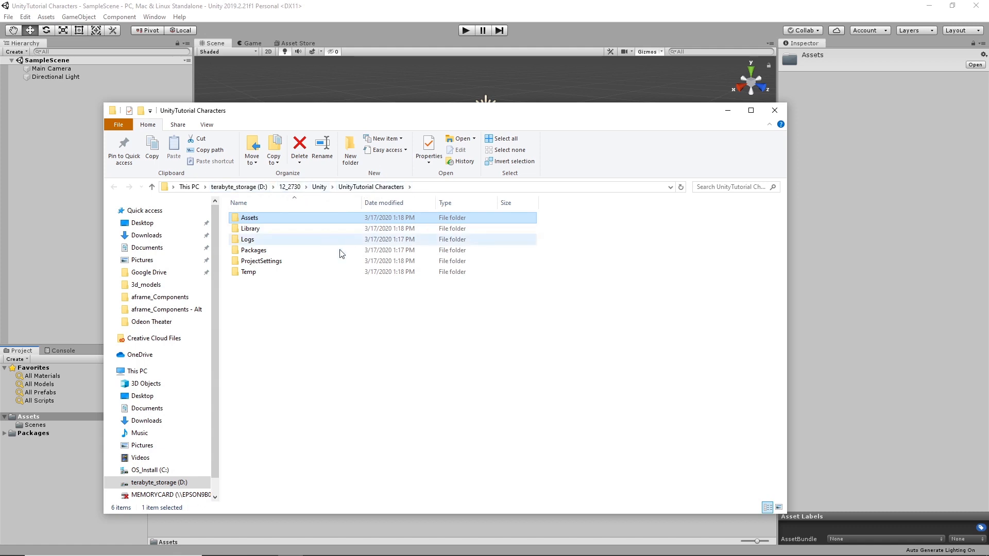
pyautogui.rightClick(283, 303)
pyautogui.click(248, 218)
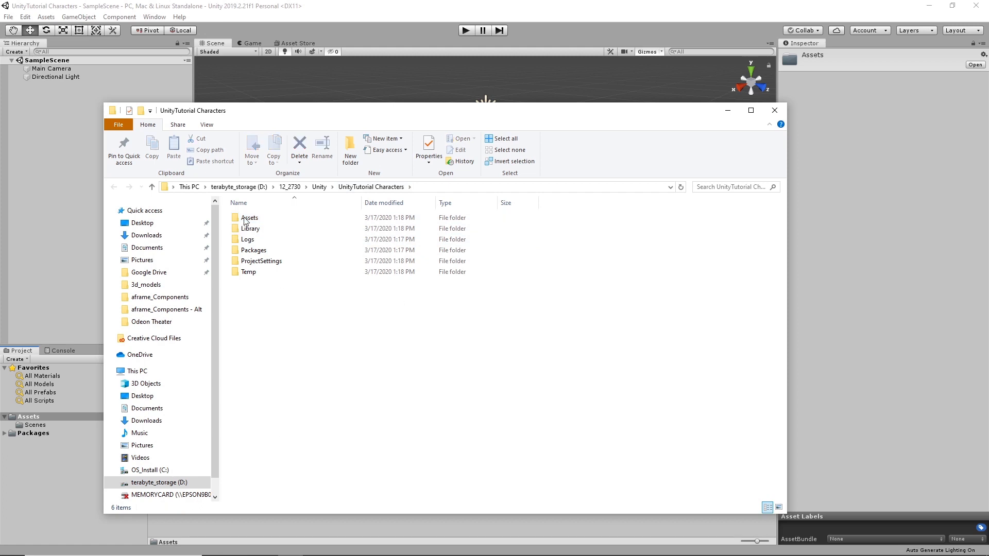
pyautogui.doubleClick(248, 218)
# Step: Create a folder named "characters" inside the Assets folder and open it
pyautogui.rightClick(290, 308)
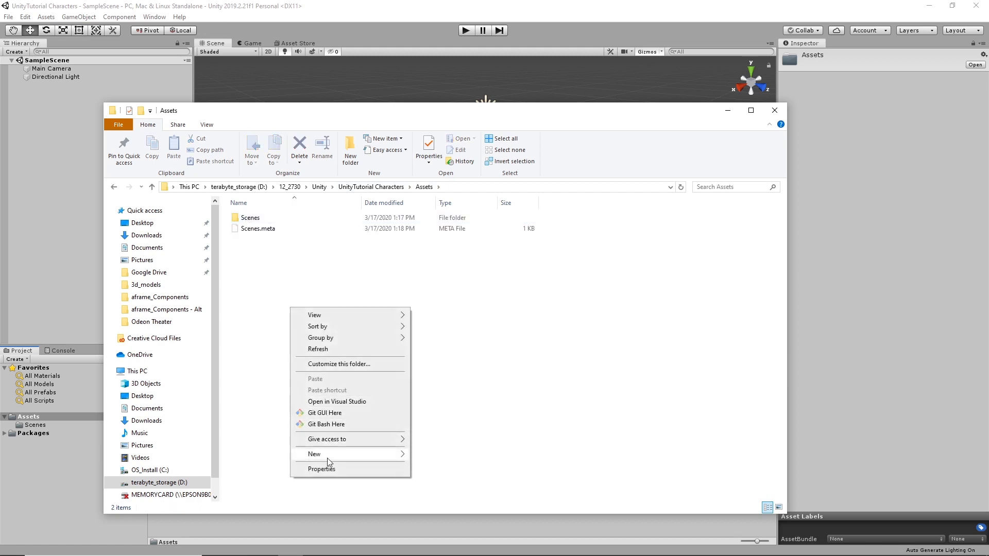
pyautogui.moveTo(397, 455)
pyautogui.click(440, 313)
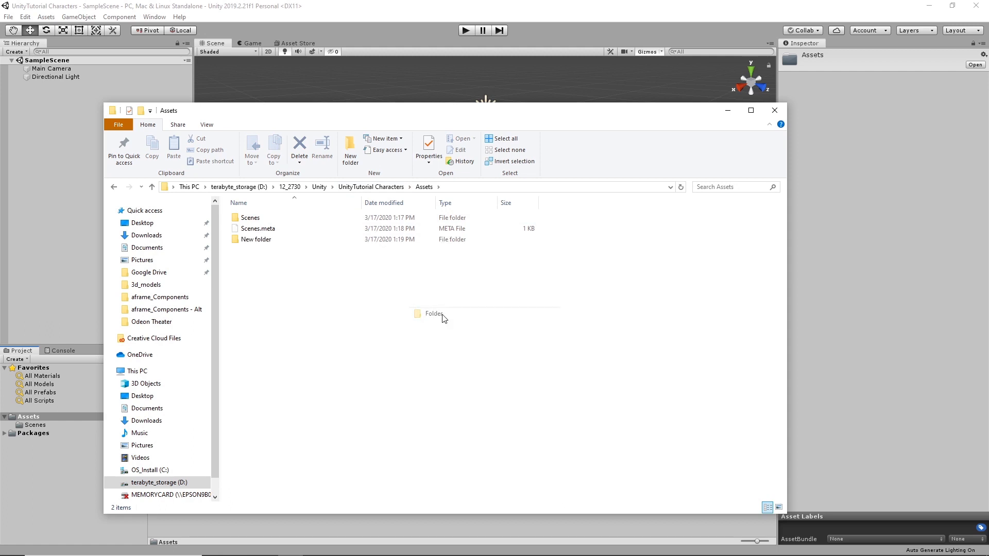
pyautogui.write('cha')
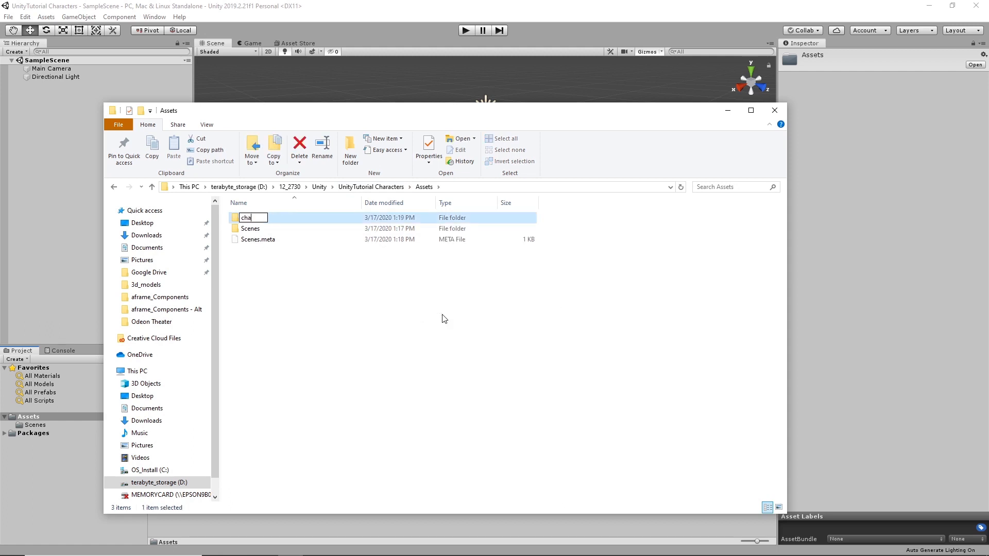
pyautogui.write('racters')
pyautogui.click(236, 222)
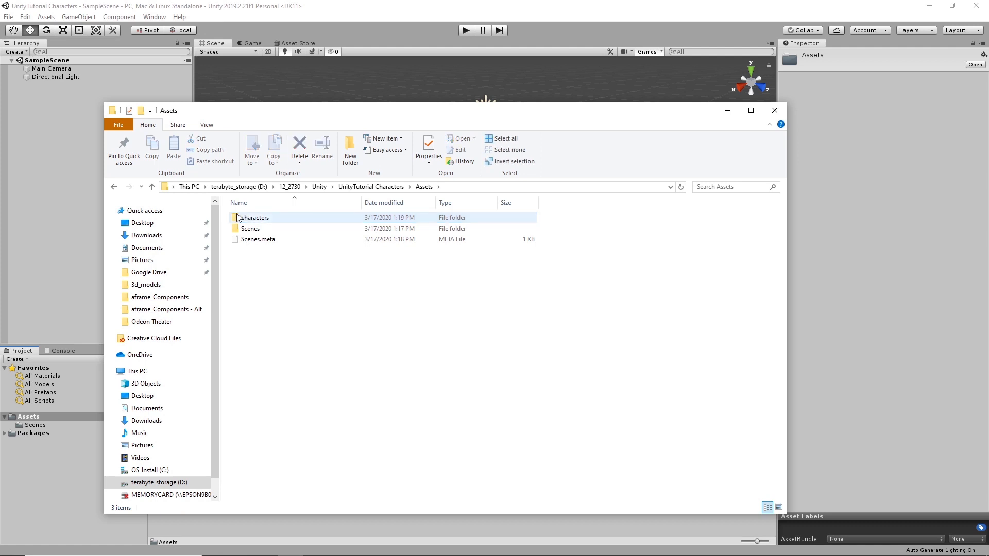
pyautogui.doubleClick(236, 222)
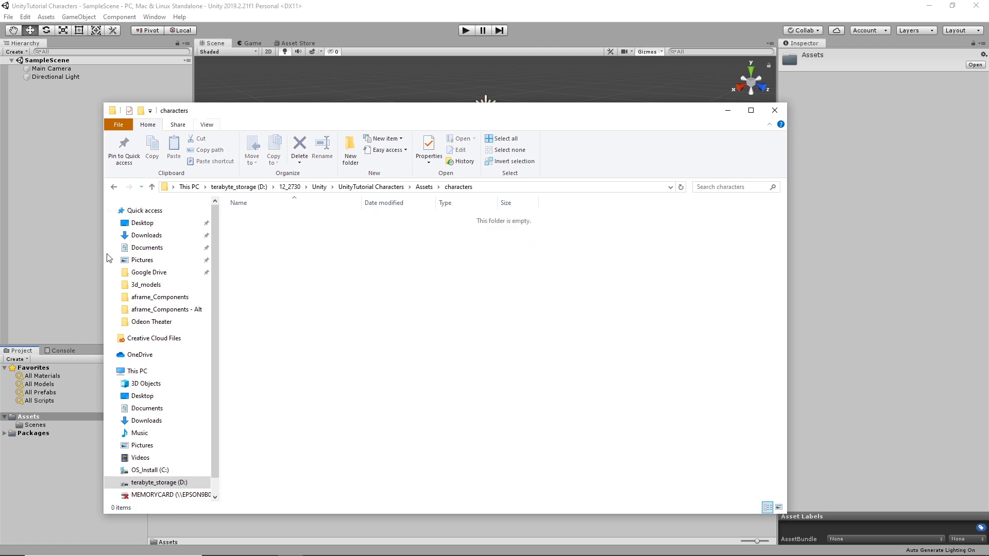
# Step: Switch back to Blender and select the Armature together with its child Bender mesh
pyautogui.click(62, 208)
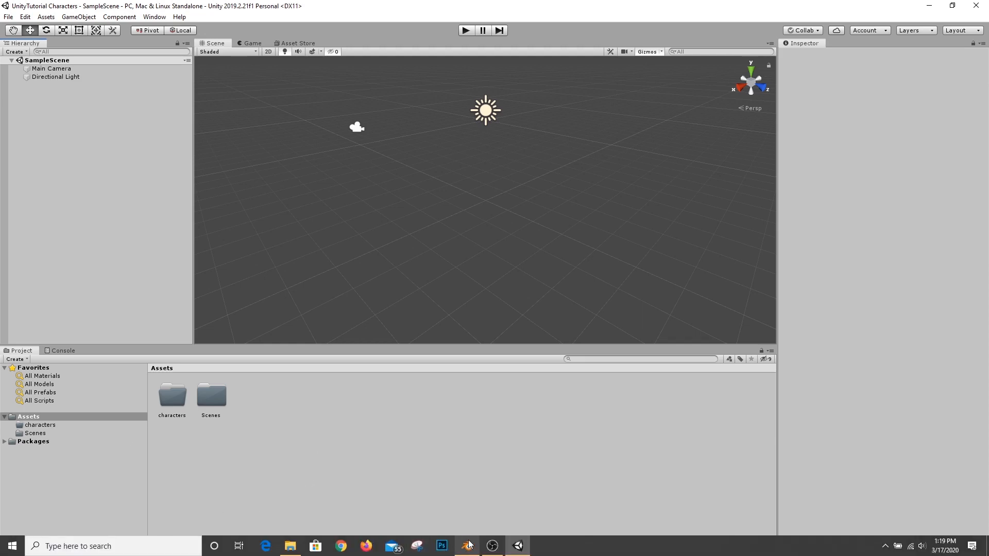
pyautogui.click(440, 499)
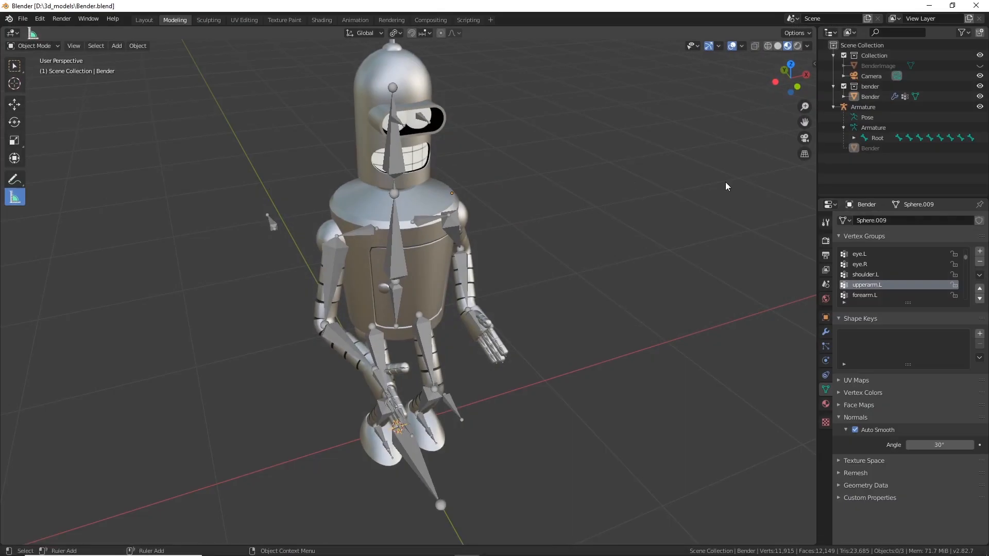
pyautogui.click(875, 109)
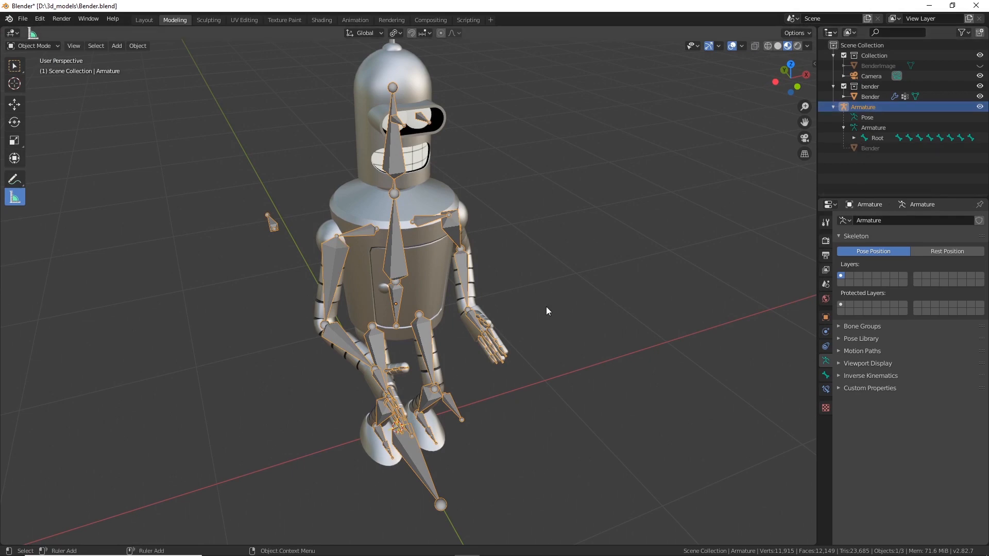
pyautogui.moveTo(546, 309); pyautogui.dragTo(568, 357, button='middle')
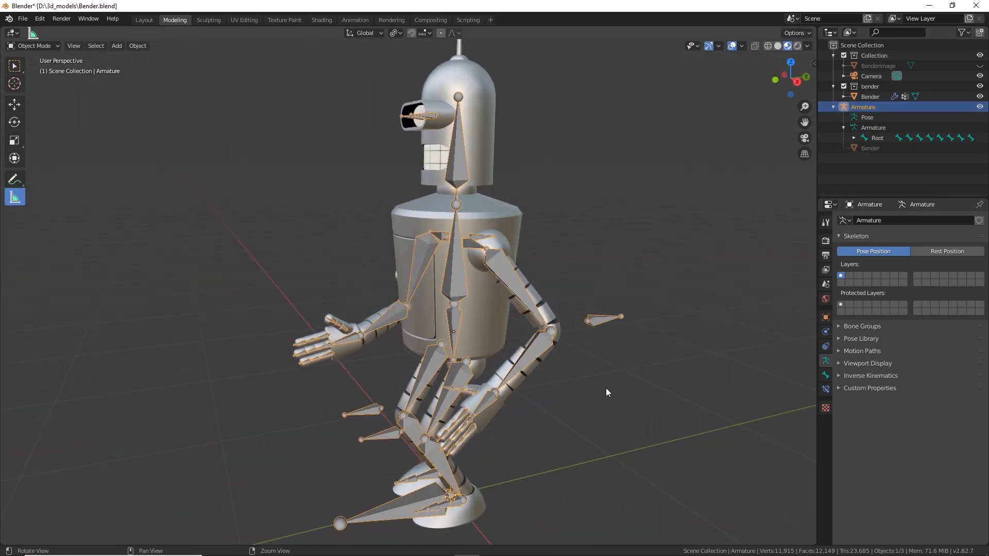
pyautogui.moveTo(606, 390); pyautogui.dragTo(591, 289, button='middle')
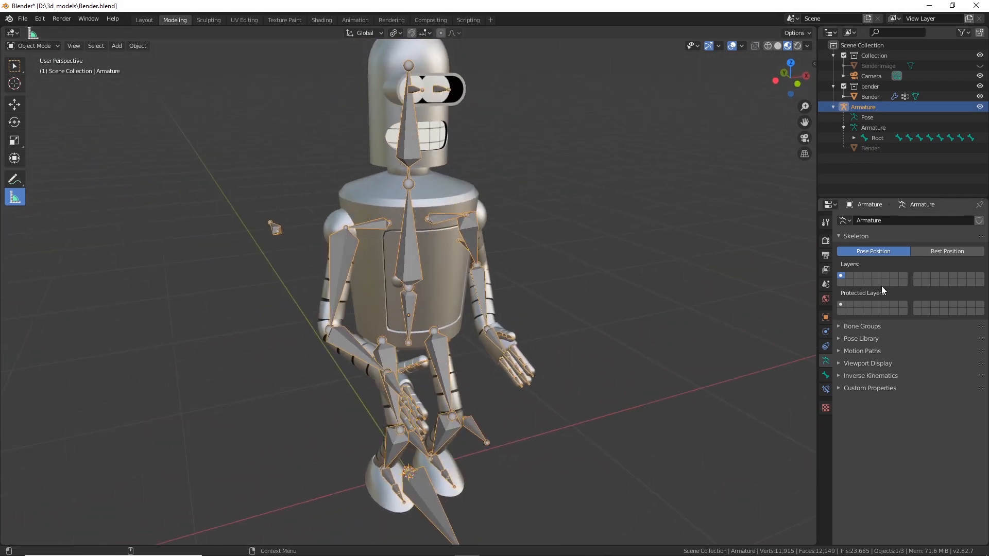
pyautogui.rightClick(868, 109)
pyautogui.click(831, 161)
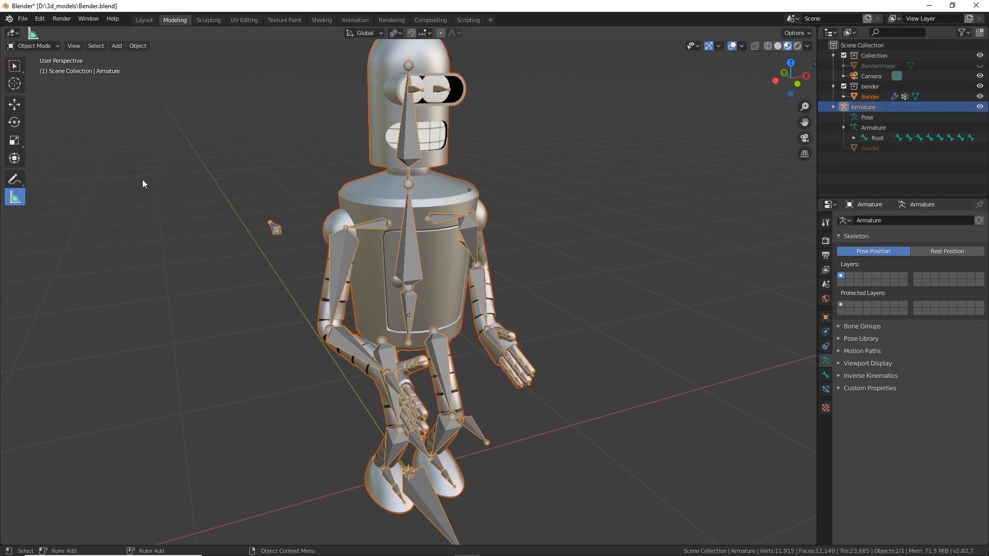
# Step: Start an FBX export and set its destination to D:\12_2730\Unity\UnityTutorial Characters\Assets\characters
pyautogui.click(23, 18)
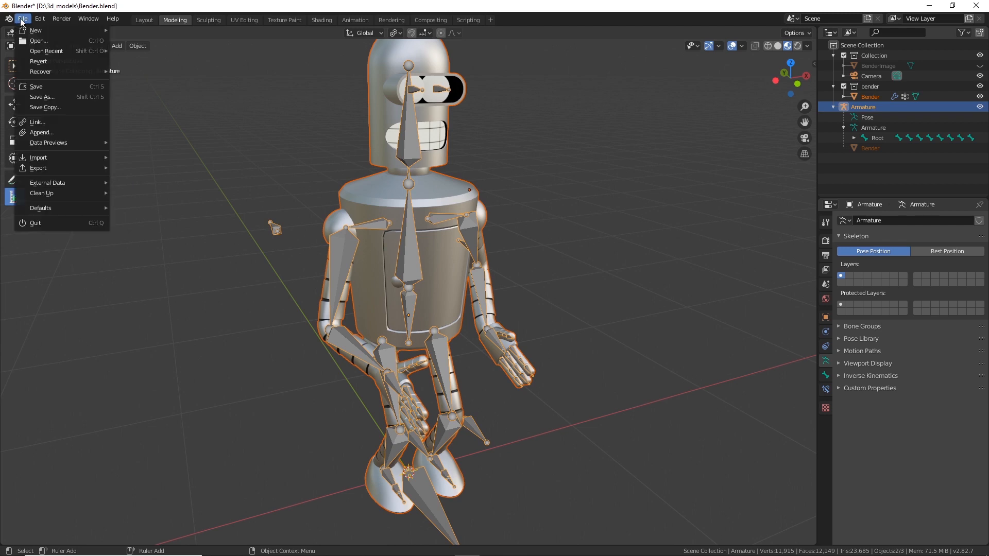
pyautogui.moveTo(50, 166)
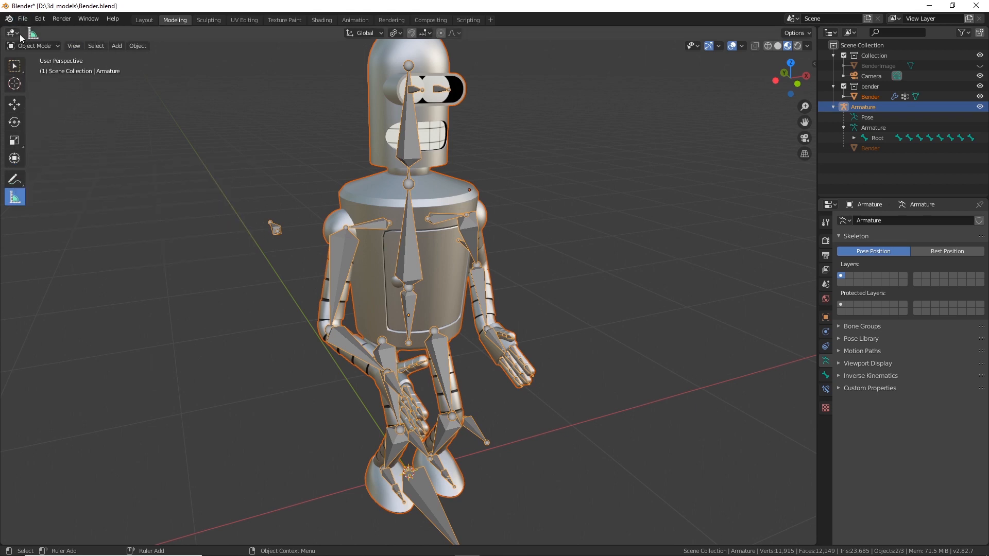
pyautogui.click(23, 18)
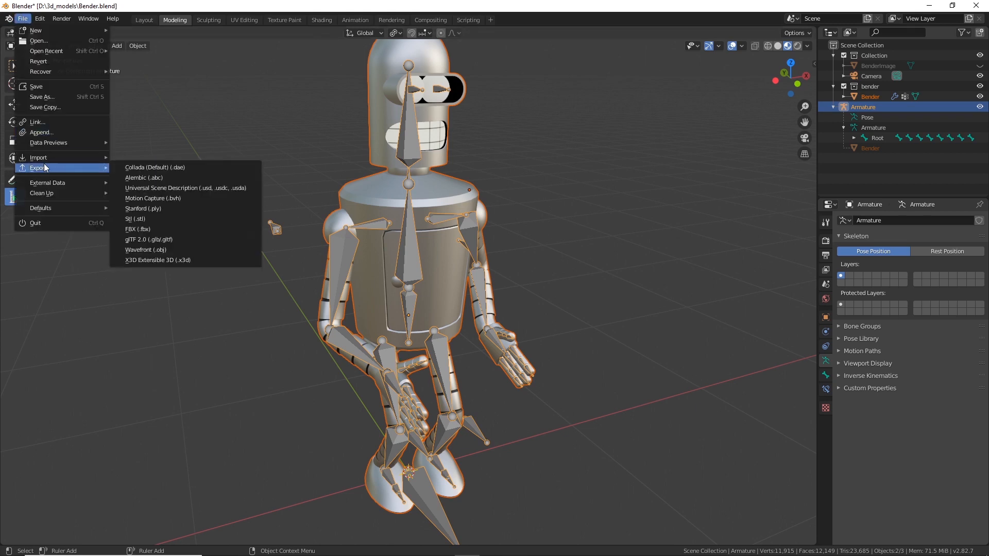
pyautogui.click(149, 230)
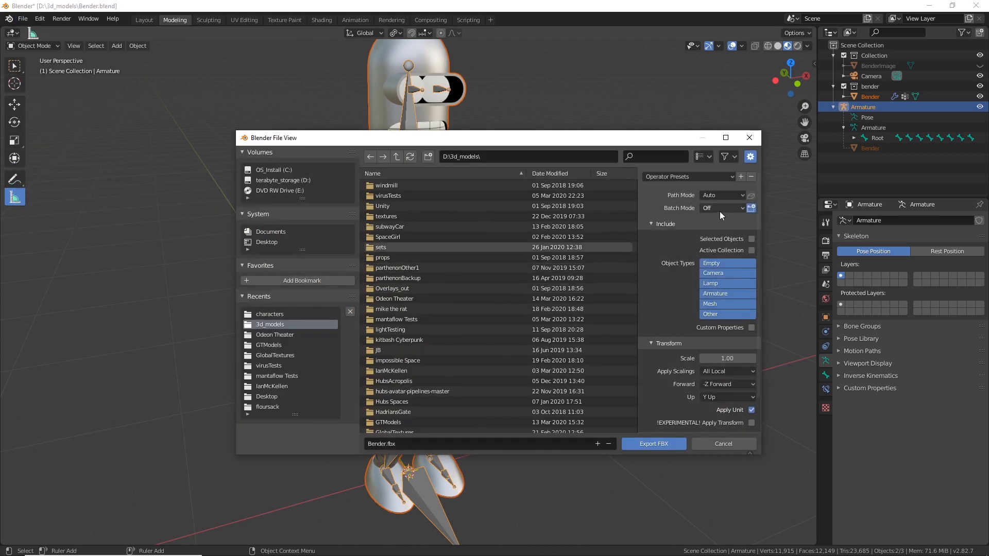
pyautogui.click(286, 180)
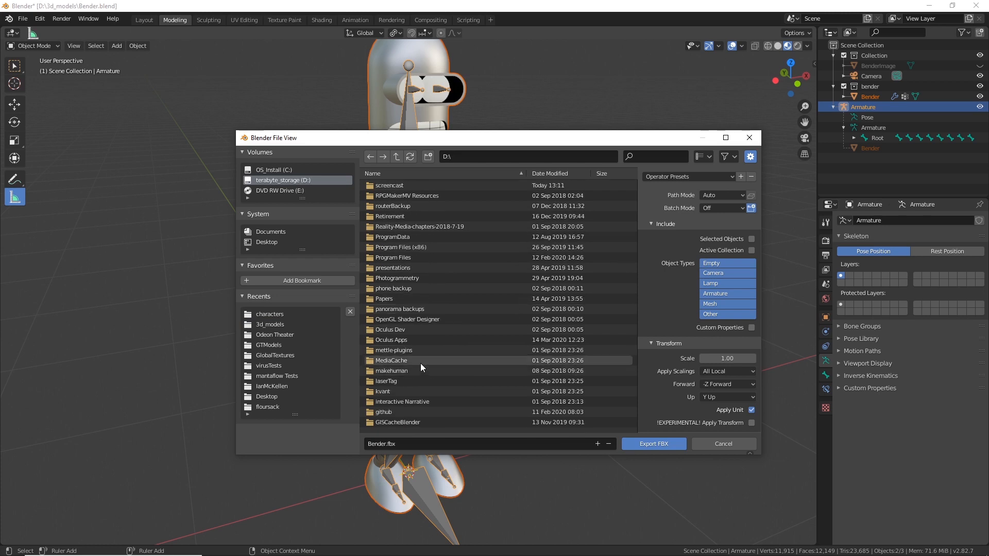
pyautogui.scroll(-4, 438, 350)
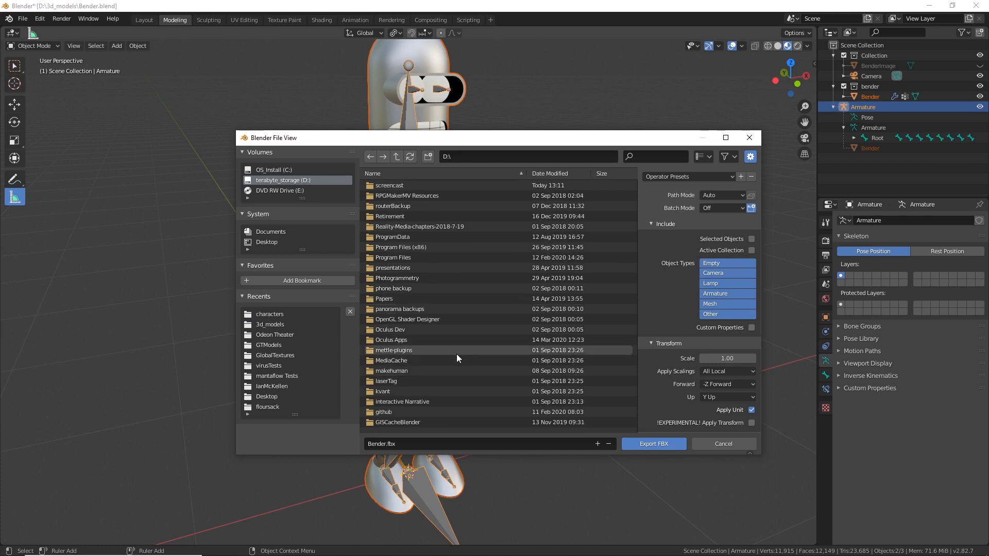
pyautogui.scroll(-7, 456, 354)
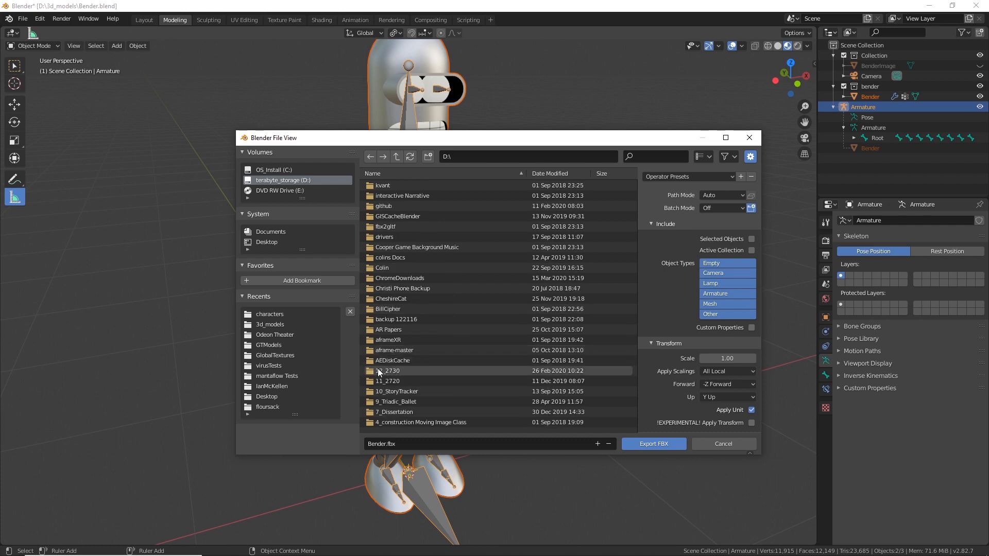
pyautogui.doubleClick(395, 373)
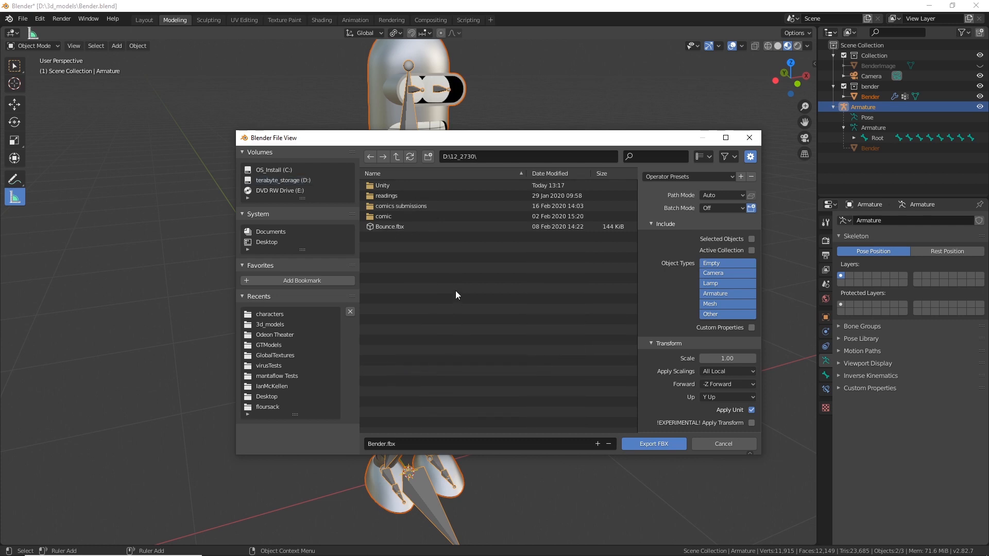
pyautogui.doubleClick(370, 188)
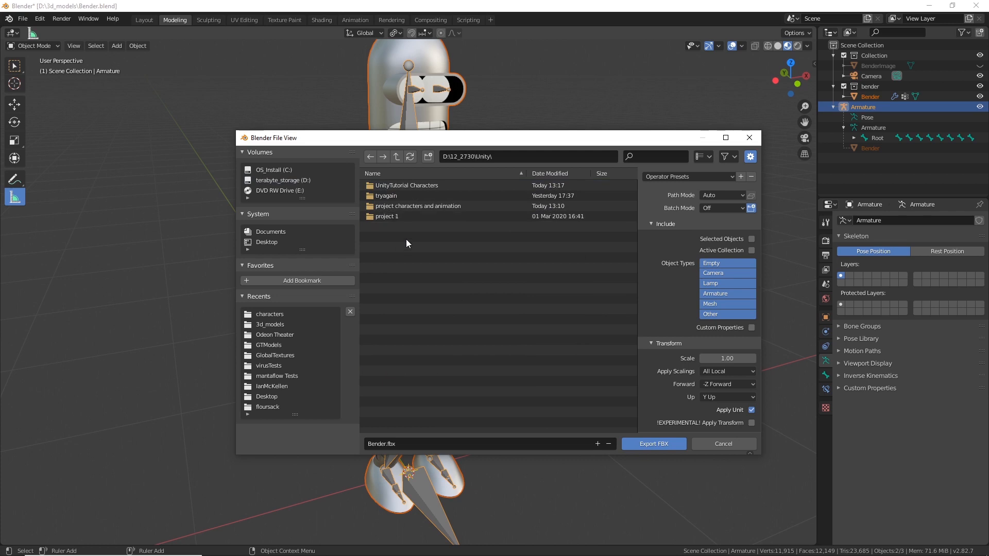
pyautogui.doubleClick(411, 184)
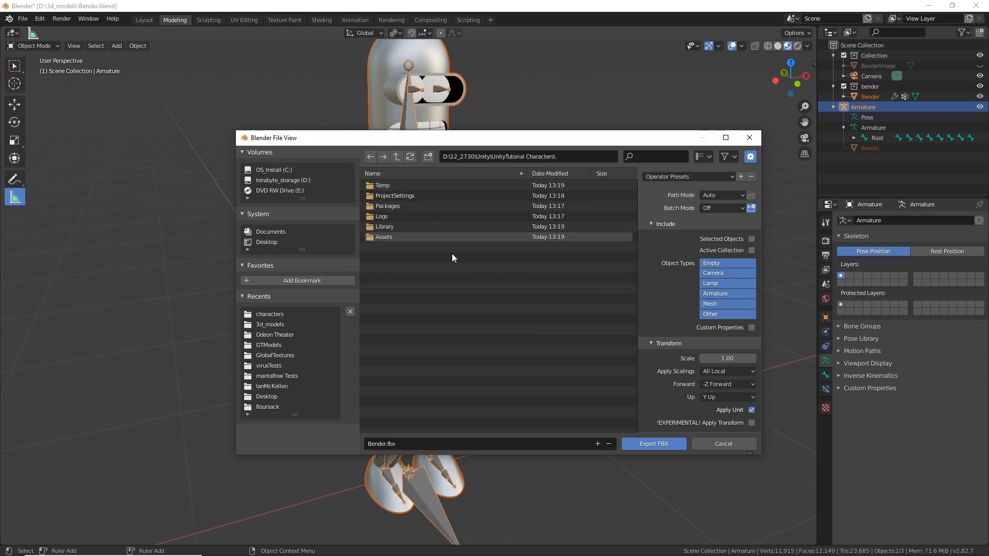
pyautogui.doubleClick(376, 235)
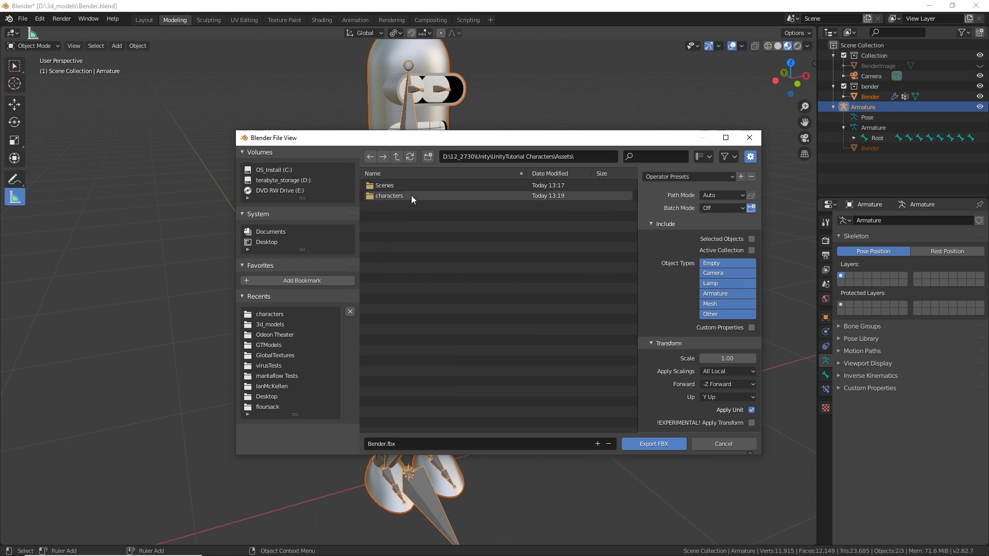
pyautogui.click(395, 197)
pyautogui.doubleClick(394, 195)
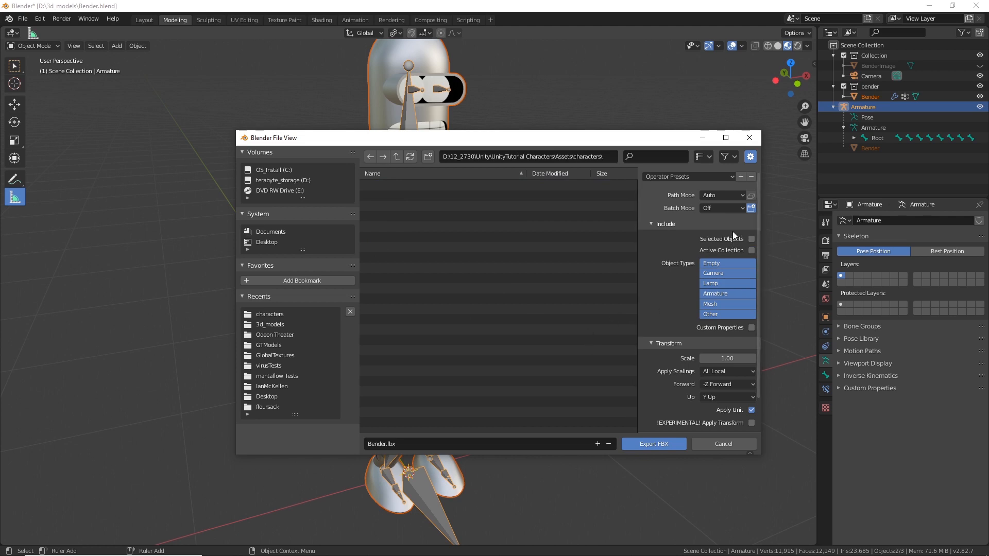
# Step: Limit the FBX export to selected objects and export it as Bender.fbx
pyautogui.click(751, 239)
pyautogui.scroll(-2, 660, 379)
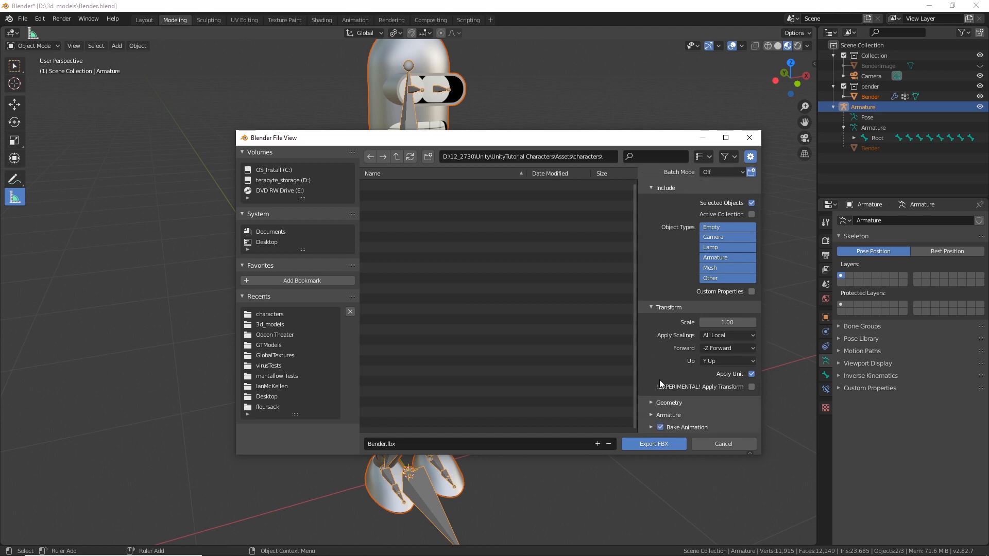
pyautogui.click(660, 444)
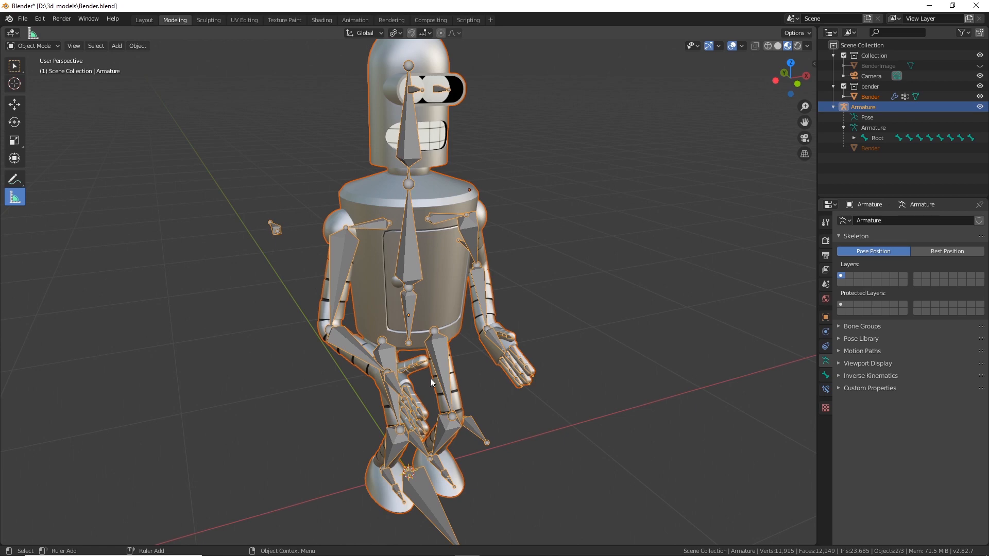
# Step: Switch to Unity, open the characters folder, and inspect the sub-assets contained in the imported Bender model
pyautogui.moveTo(316, 554)
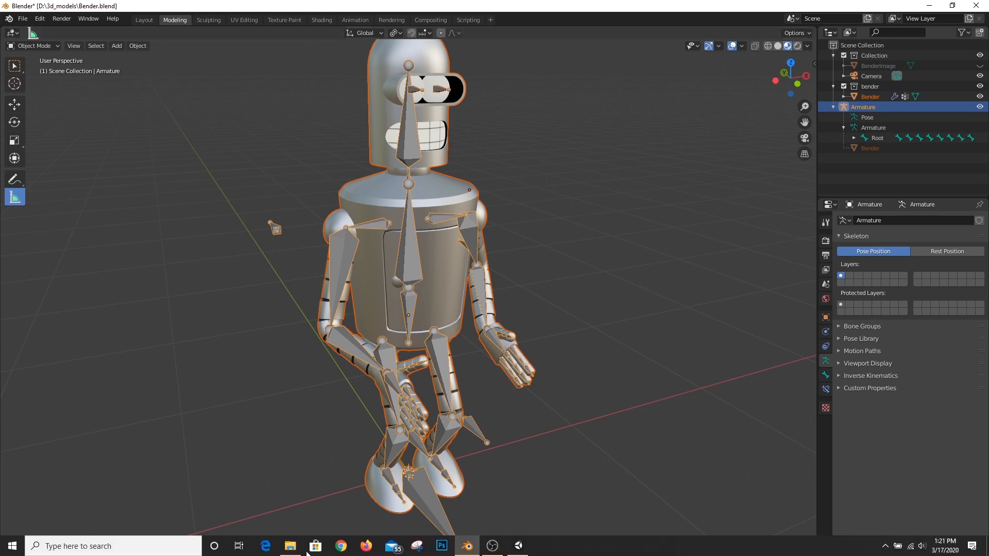
pyautogui.click(517, 547)
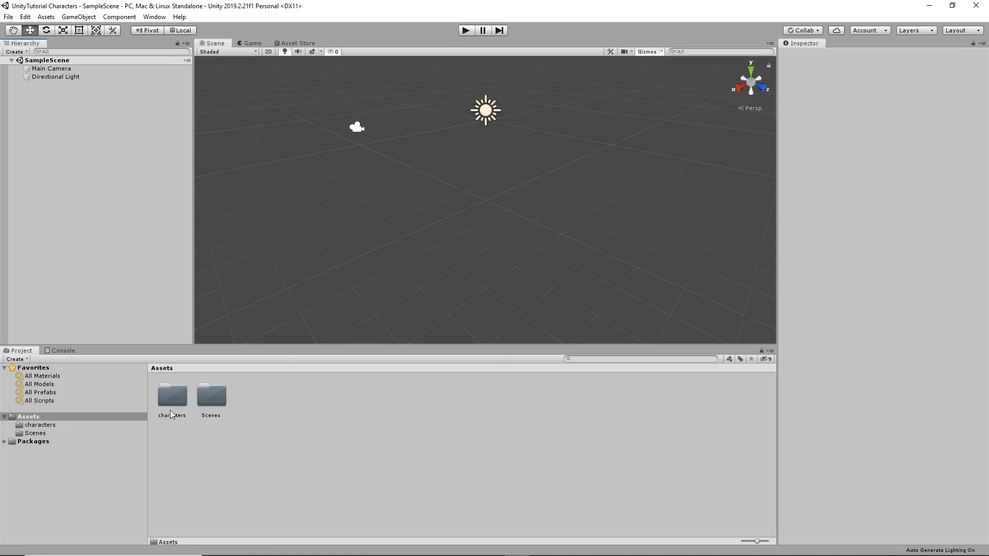
pyautogui.click(37, 426)
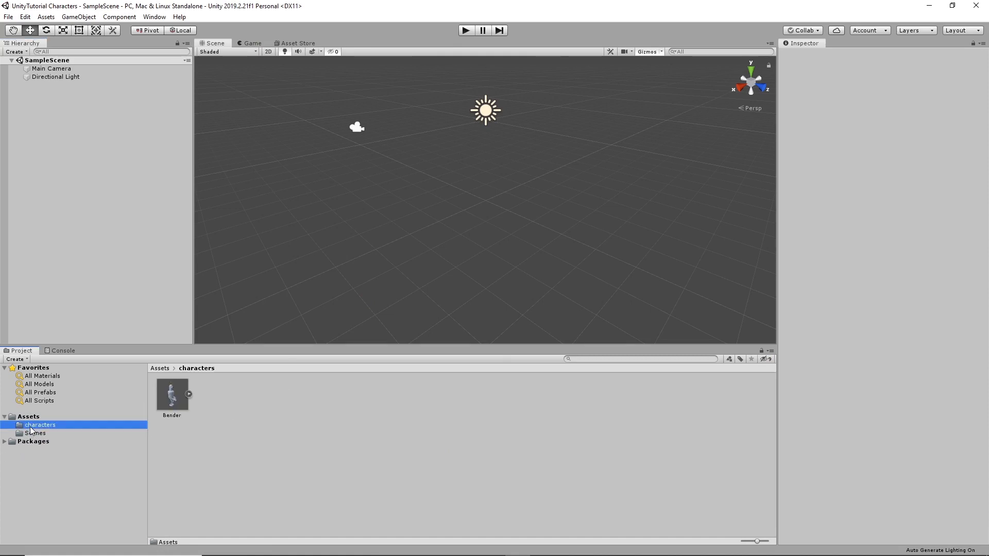
pyautogui.click(177, 399)
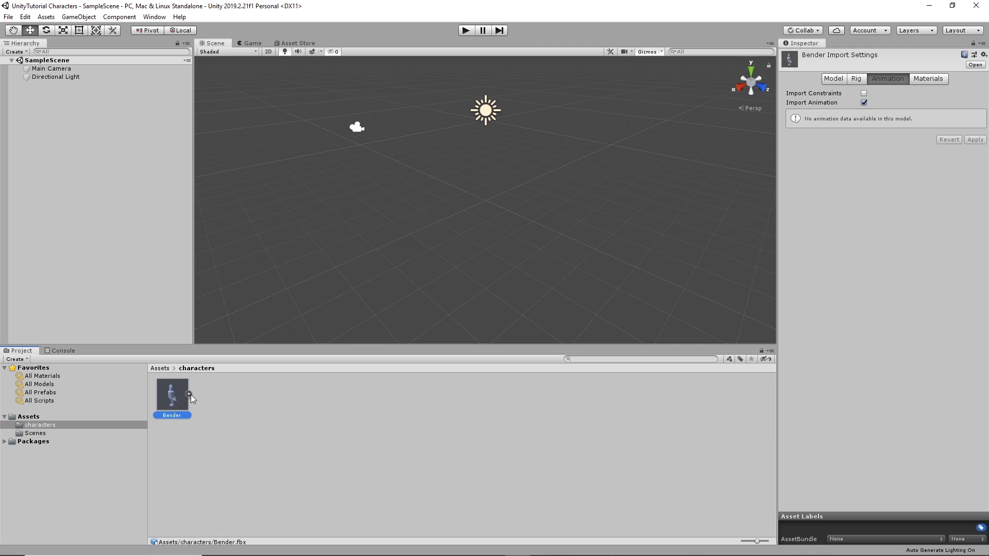
pyautogui.click(189, 395)
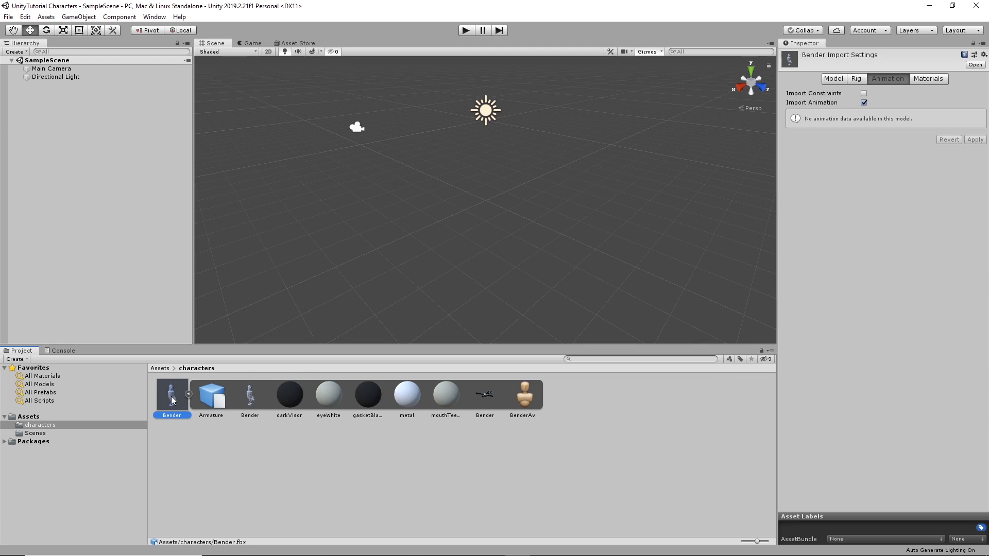
pyautogui.click(189, 394)
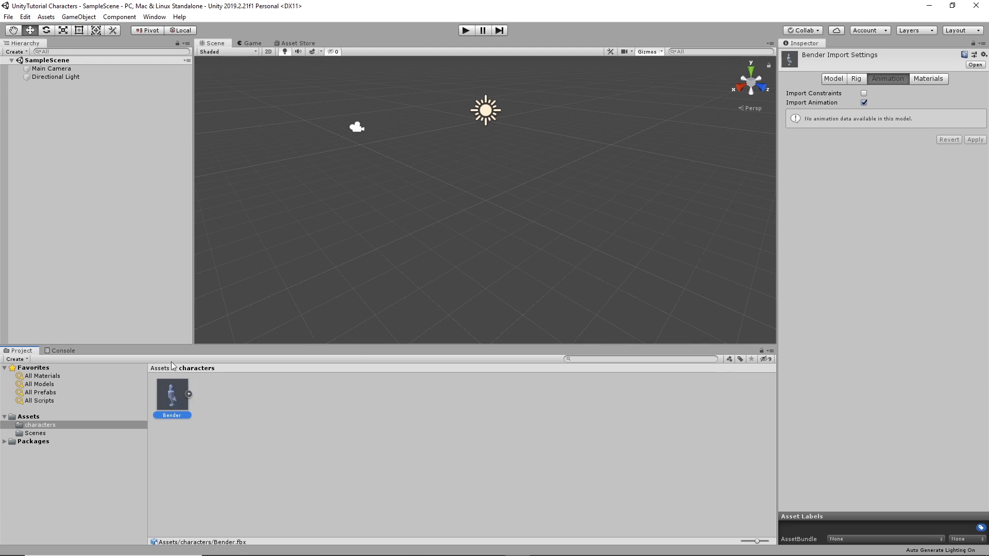
# Step: Review Bender's Model, Rig, Animation and Materials import settings, and turn the preview to see the model from the front
pyautogui.click(199, 398)
pyautogui.click(170, 392)
pyautogui.click(833, 79)
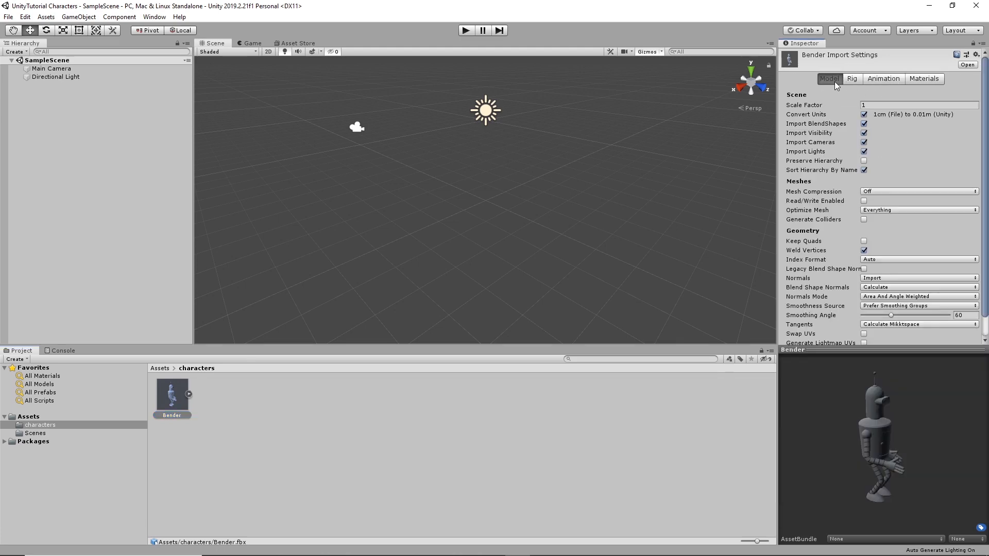
pyautogui.moveTo(877, 402); pyautogui.dragTo(840, 421)
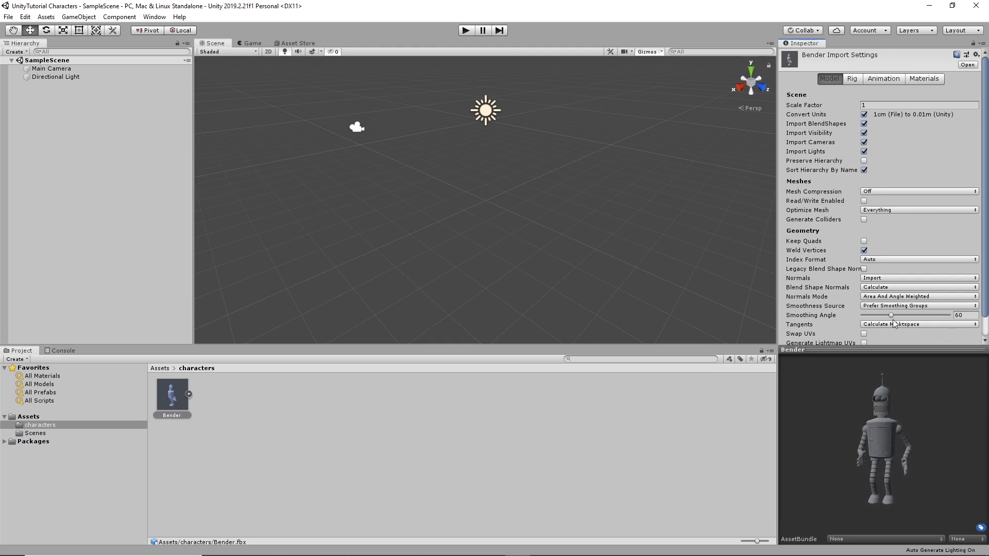
pyautogui.click(852, 81)
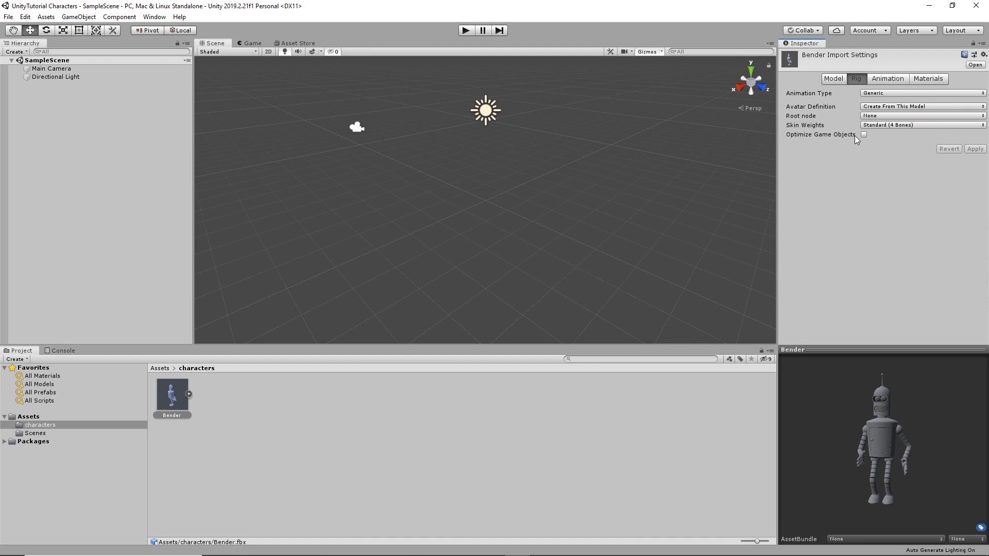
pyautogui.click(882, 79)
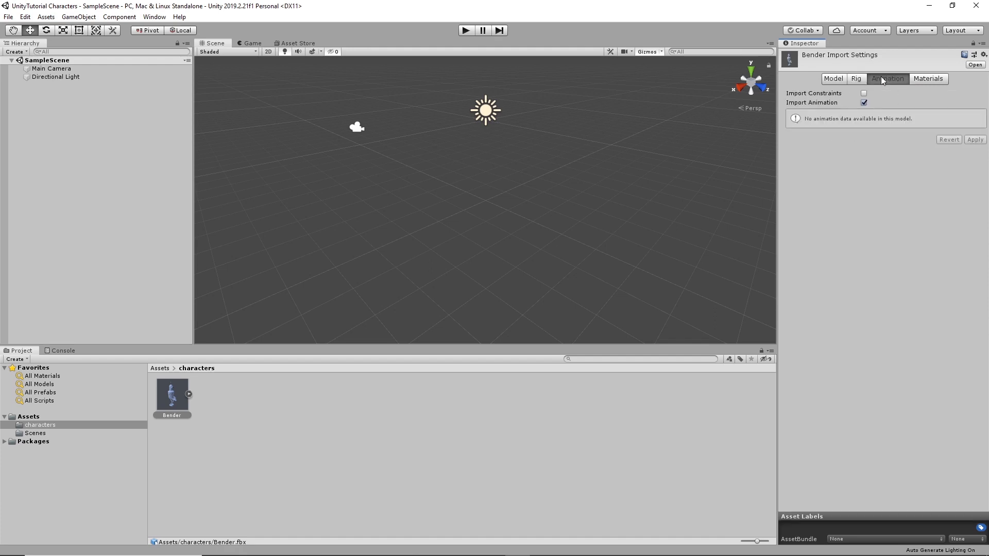
pyautogui.click(932, 81)
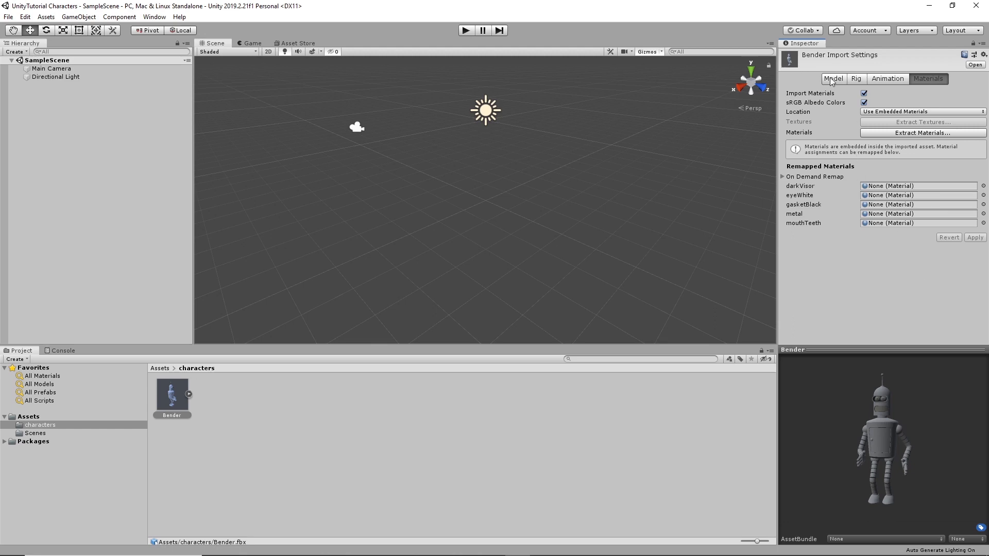
# Step: Set the Bender rig's Animation Type to Humanoid and apply the import settings
pyautogui.click(856, 82)
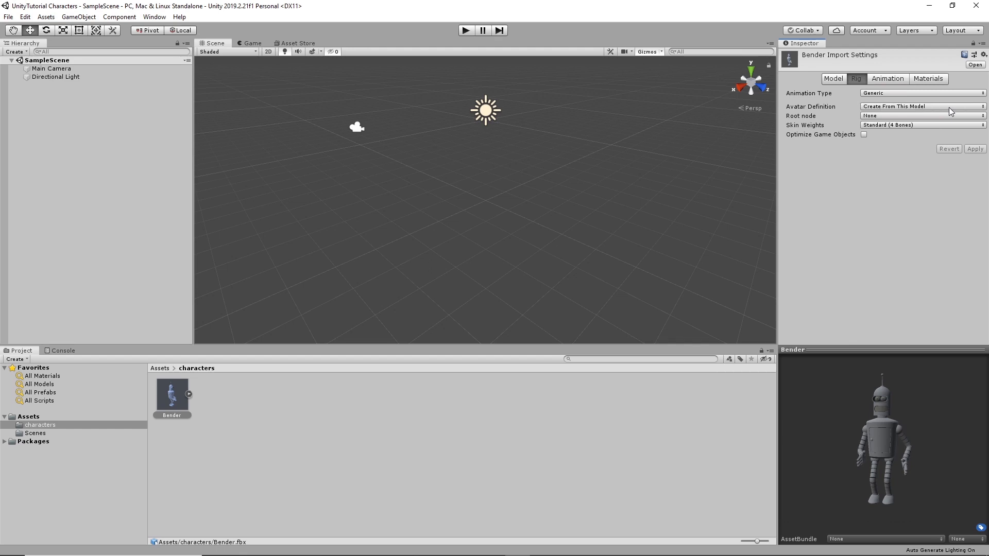
pyautogui.click(893, 94)
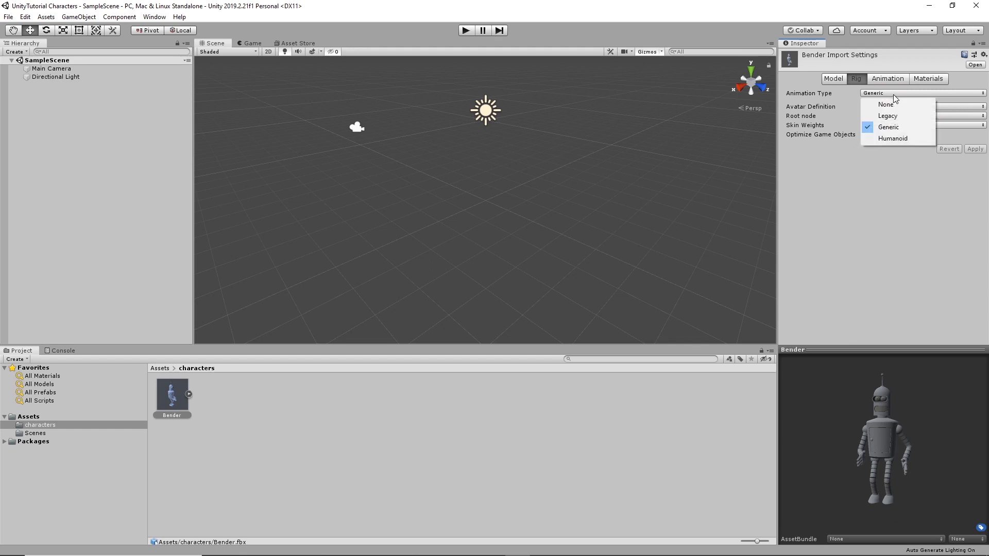
pyautogui.click(881, 210)
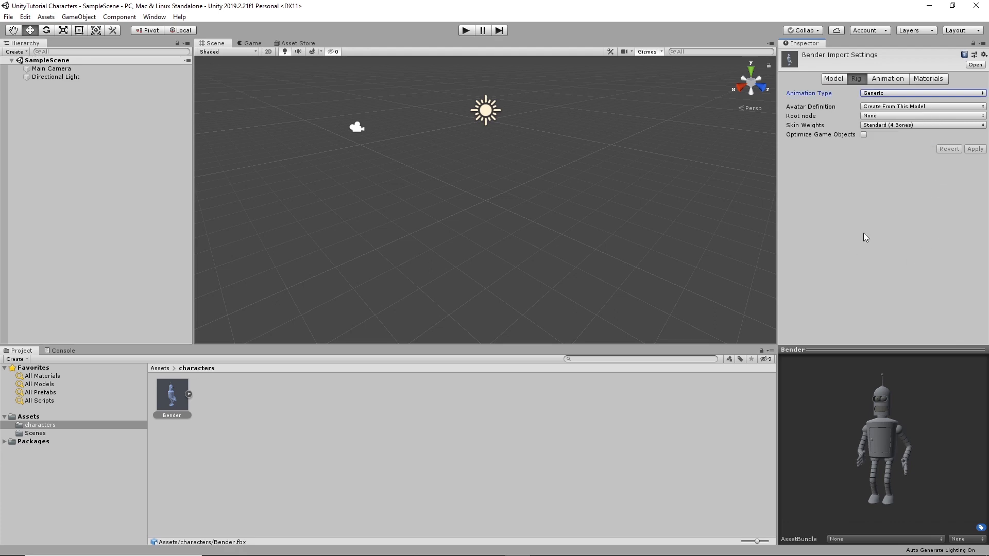
pyautogui.click(891, 94)
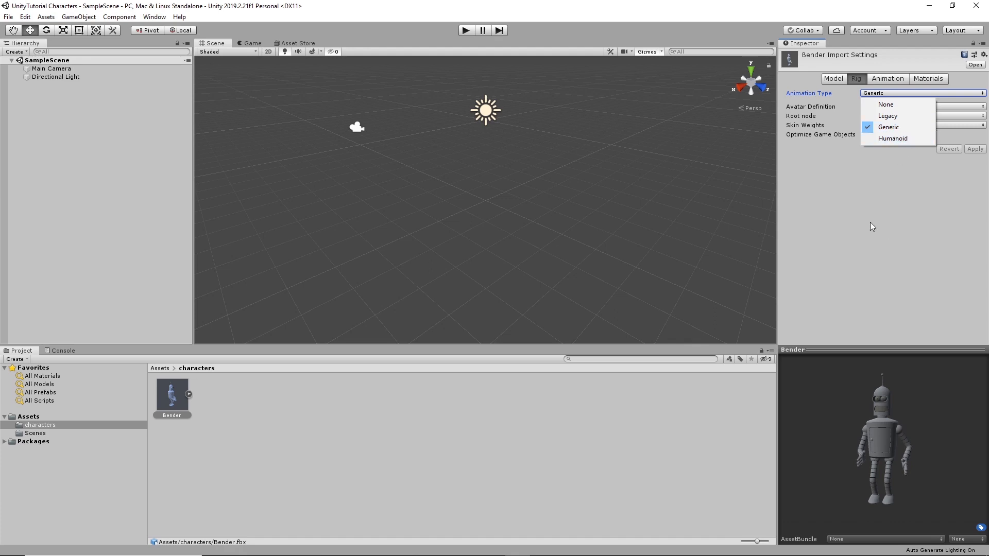
pyautogui.click(902, 139)
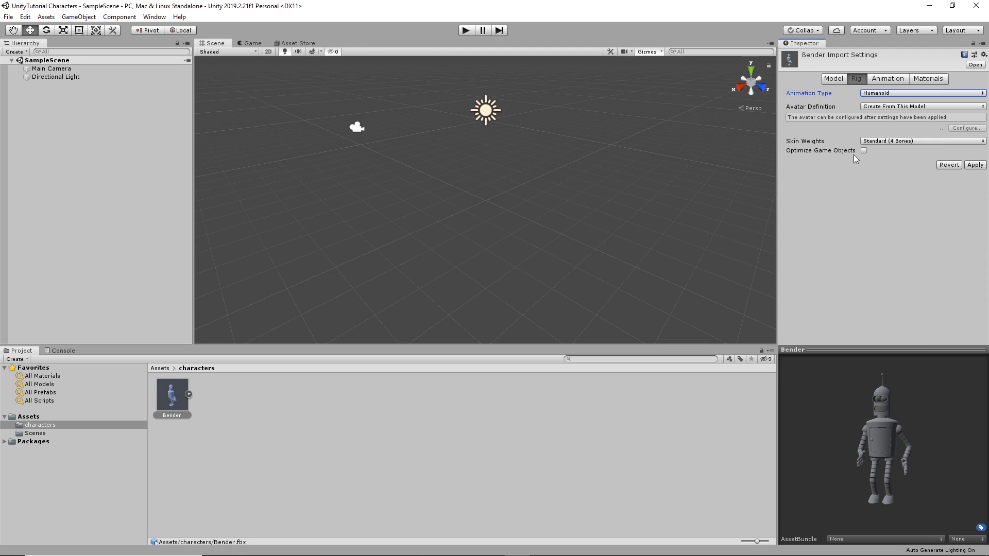
pyautogui.click(975, 165)
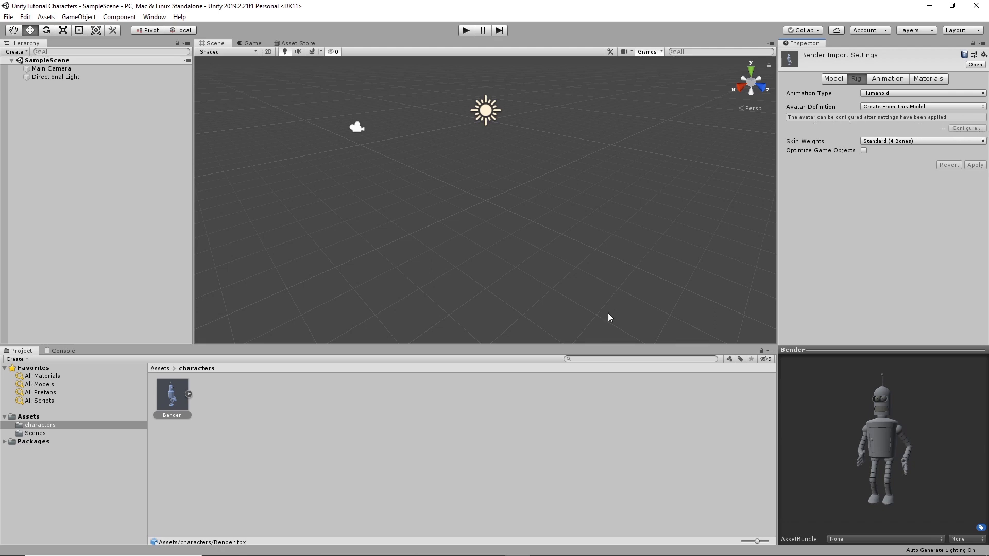
# Step: Reselect the Bender asset, open its humanoid avatar configuration, and view the character's whole mapped skeleton in the scene
pyautogui.click(233, 413)
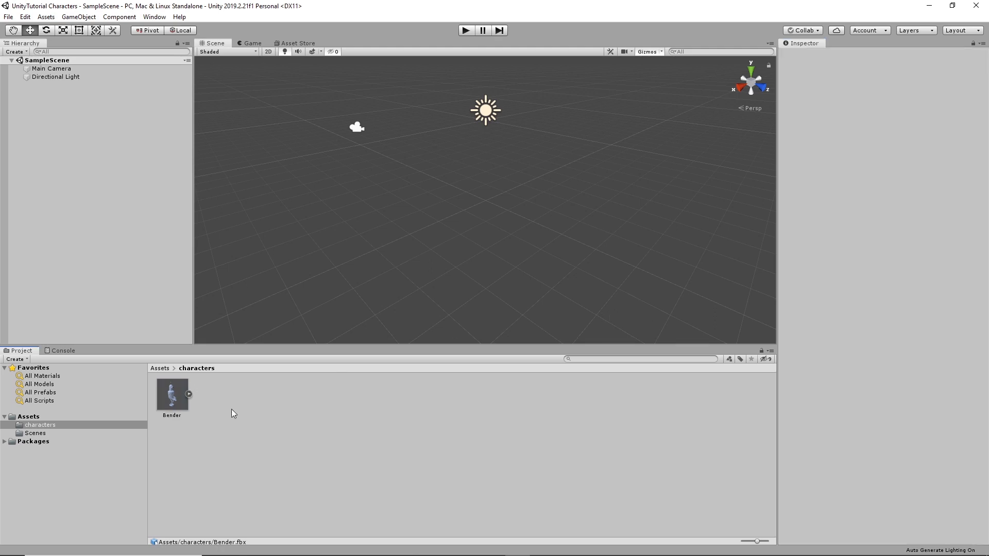
pyautogui.click(178, 416)
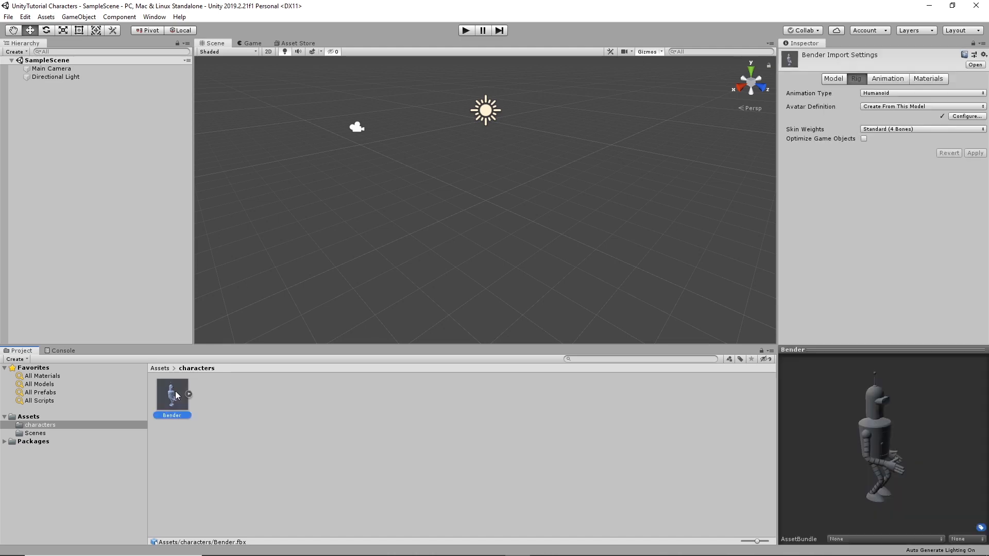
pyautogui.click(966, 116)
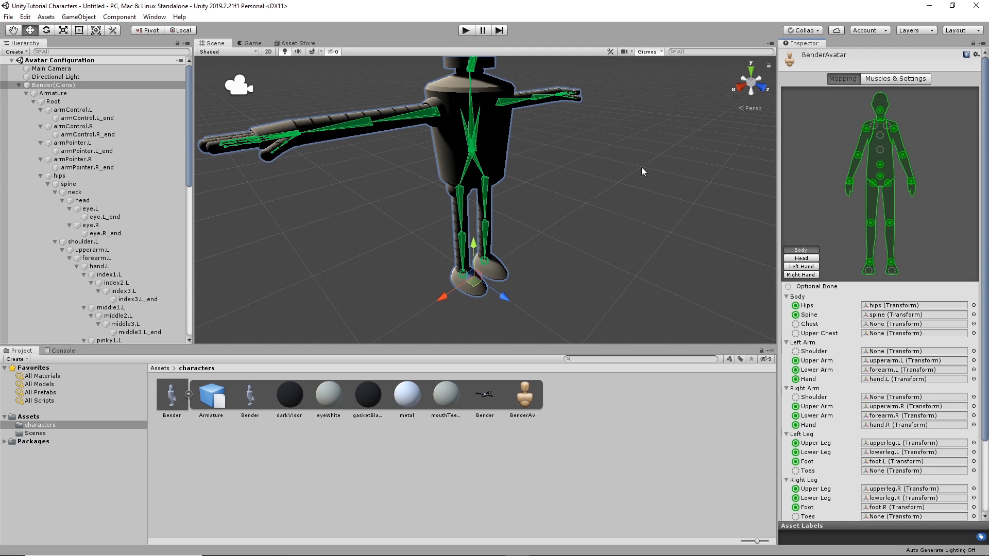
pyautogui.press('alt')
pyautogui.keyDown('alt'); pyautogui.moveTo(663, 200); pyautogui.dragTo(605, 222); pyautogui.keyUp('alt')
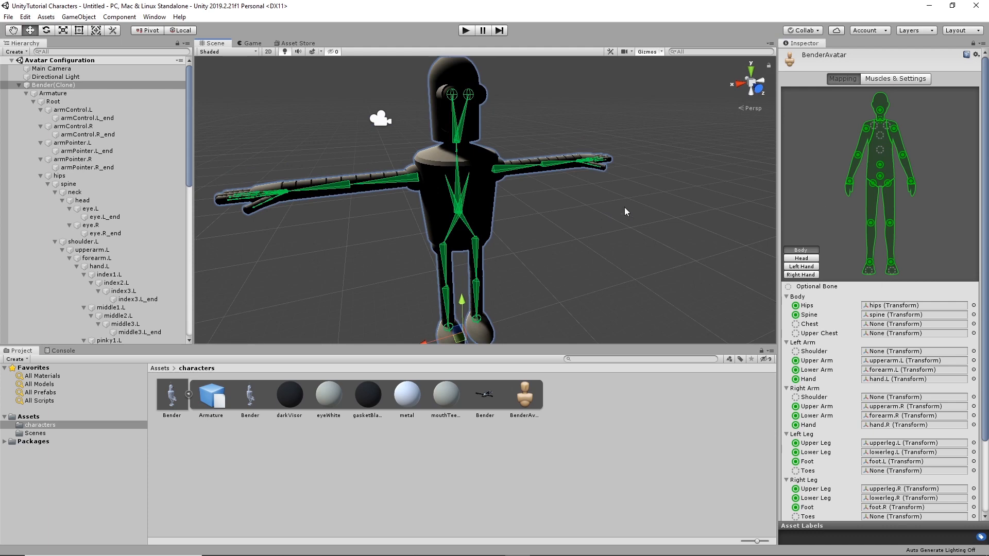
# Step: Assign the shoulder.L transform to the Left Arm's Shoulder bone in the avatar mapping
pyautogui.scroll(5, 640, 211)
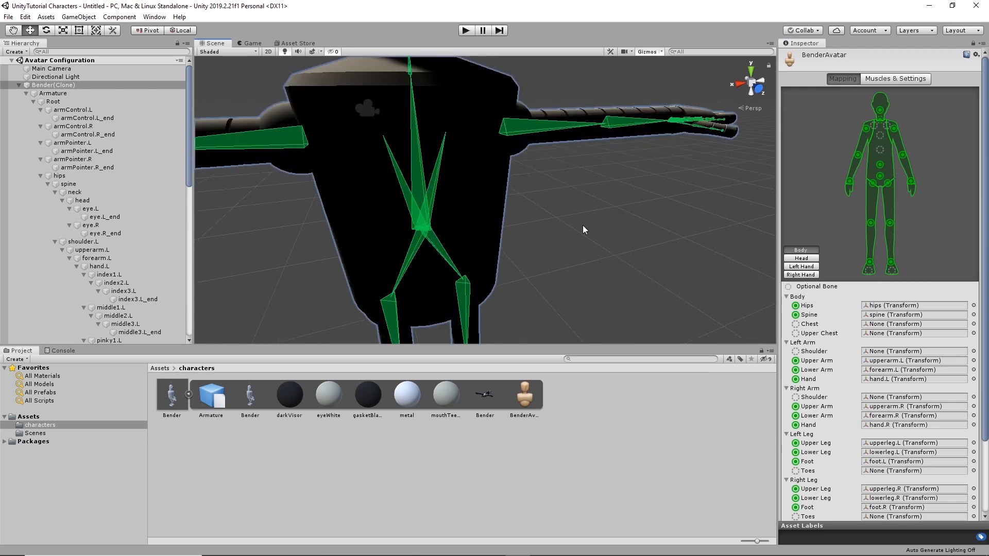
pyautogui.scroll(-5, 545, 218)
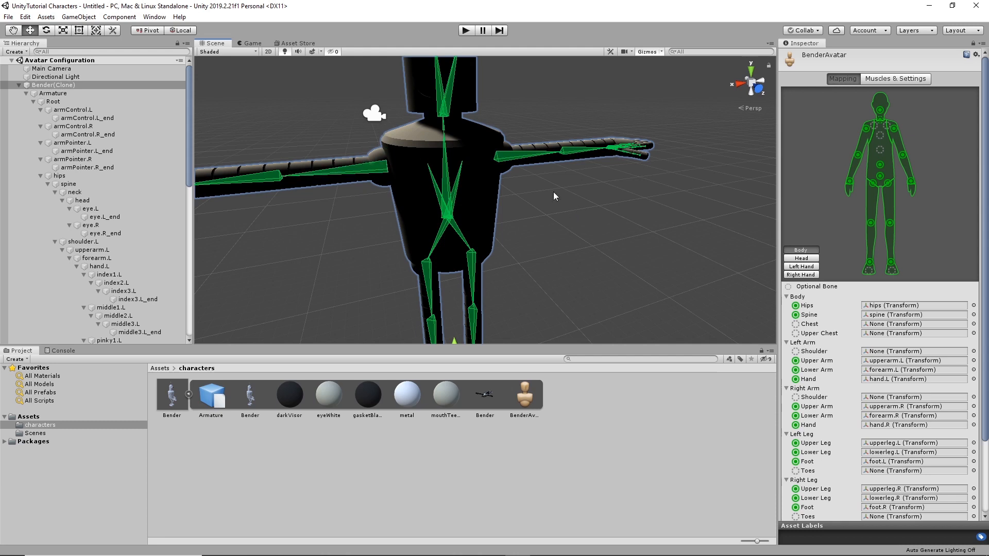
pyautogui.click(973, 351)
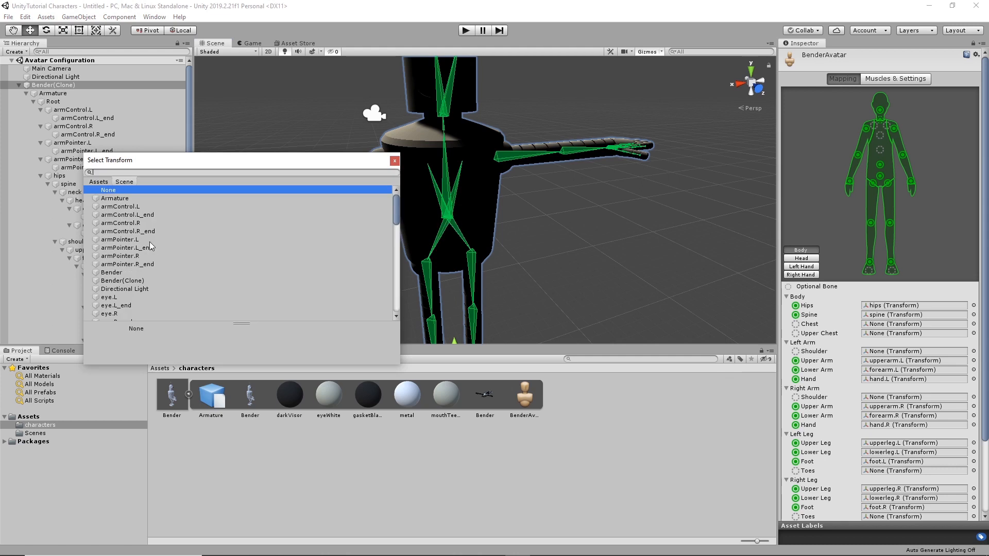
pyautogui.scroll(-3, 146, 294)
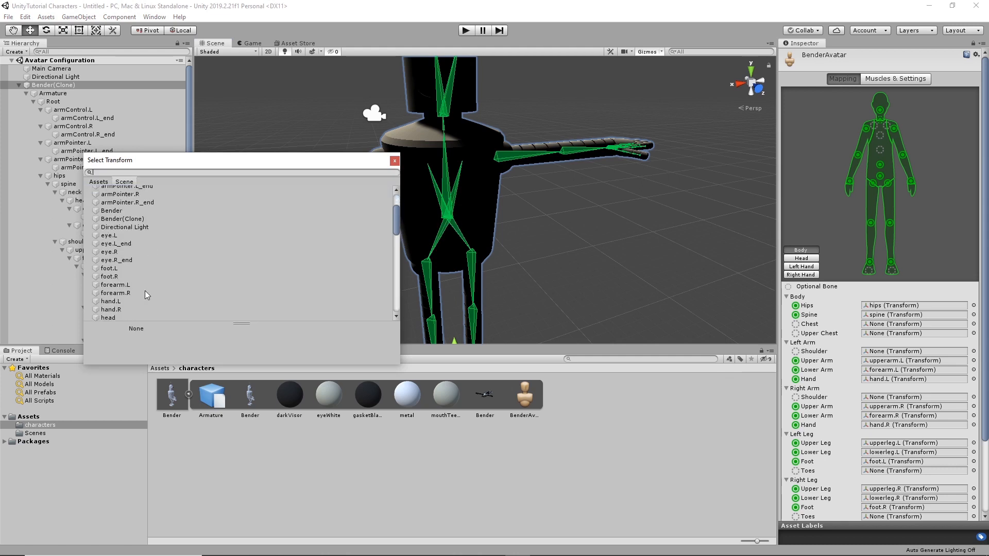
pyautogui.scroll(-2, 146, 293)
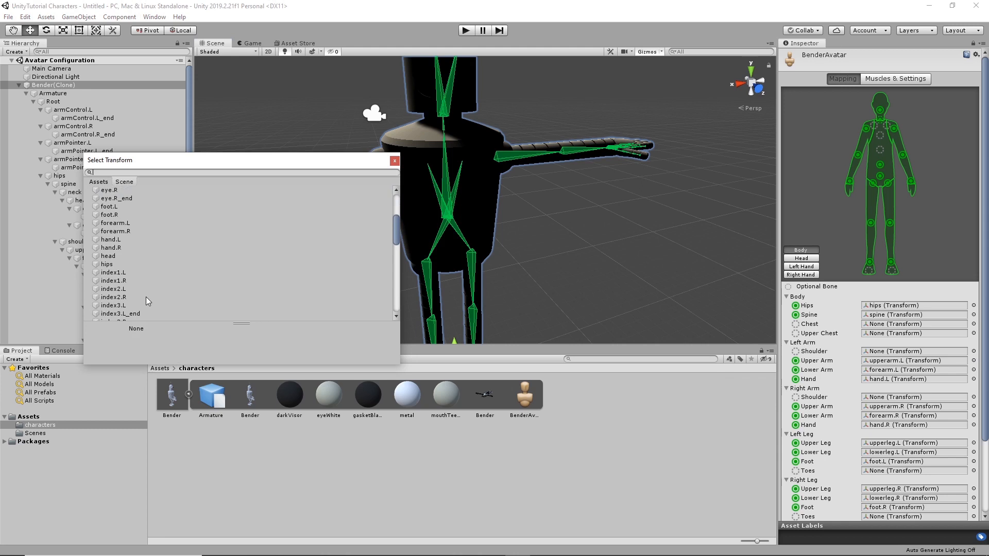
pyautogui.scroll(-10, 146, 298)
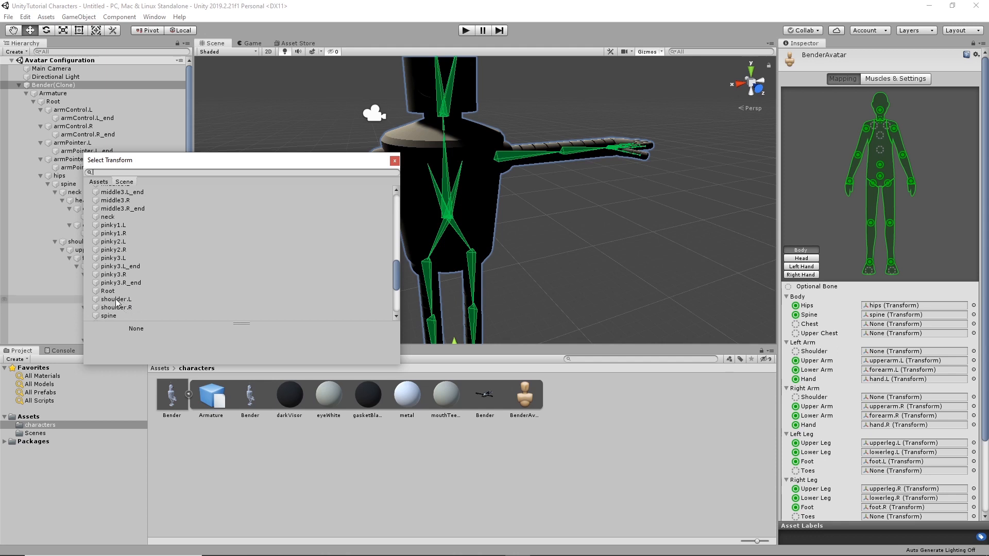
pyautogui.click(116, 300)
pyautogui.doubleClick(124, 302)
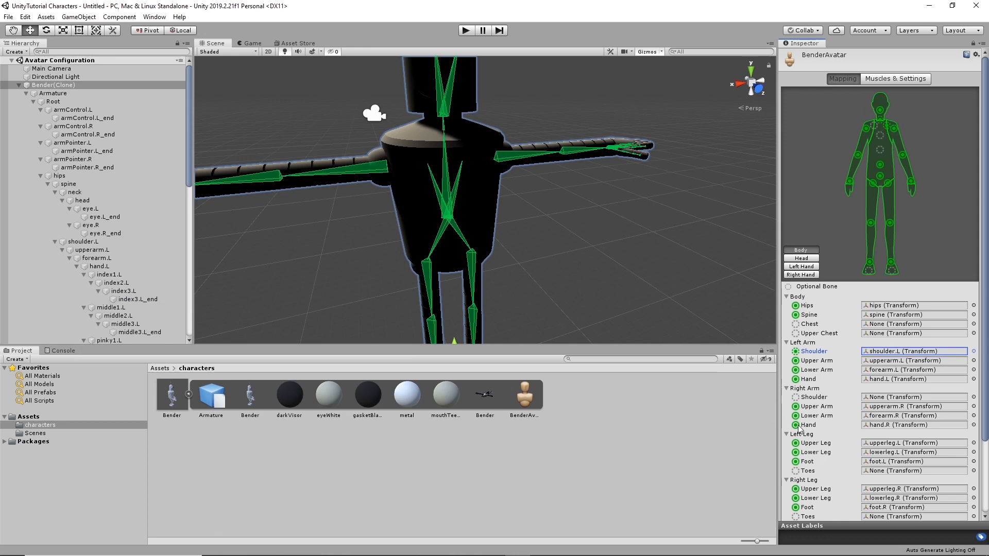
# Step: Assign the shoulder.R transform to the Right Arm's Shoulder bone in the avatar mapping
pyautogui.click(973, 398)
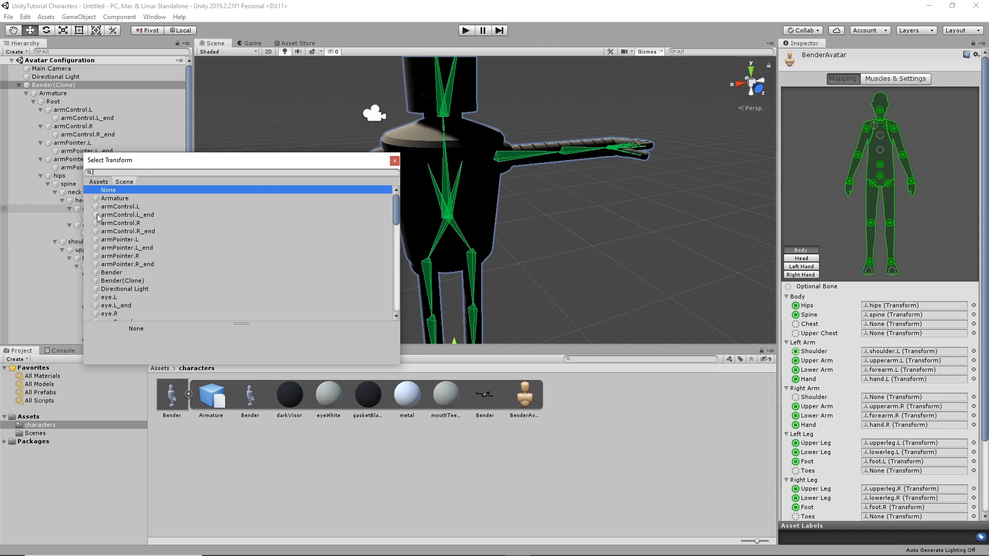
pyautogui.scroll(-15, 128, 252)
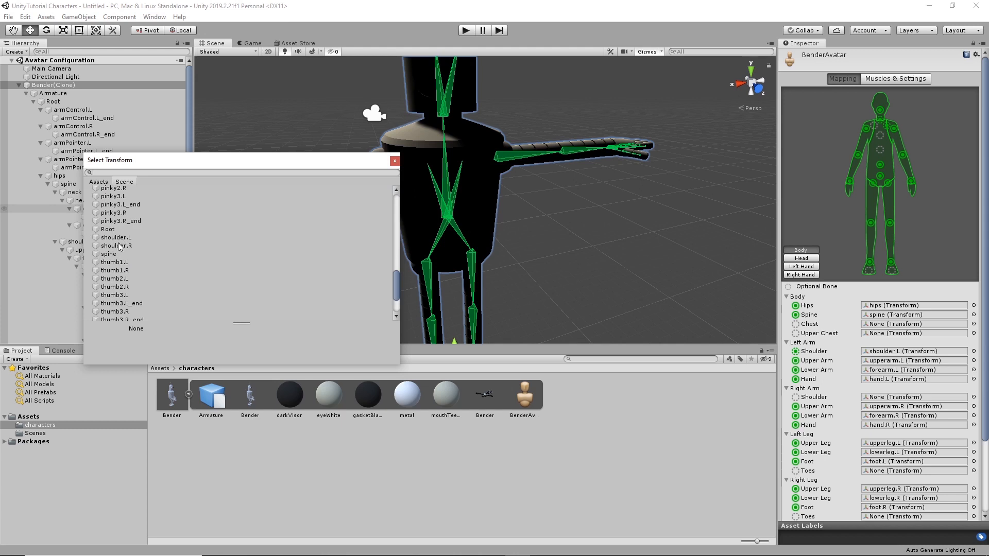
pyautogui.doubleClick(123, 245)
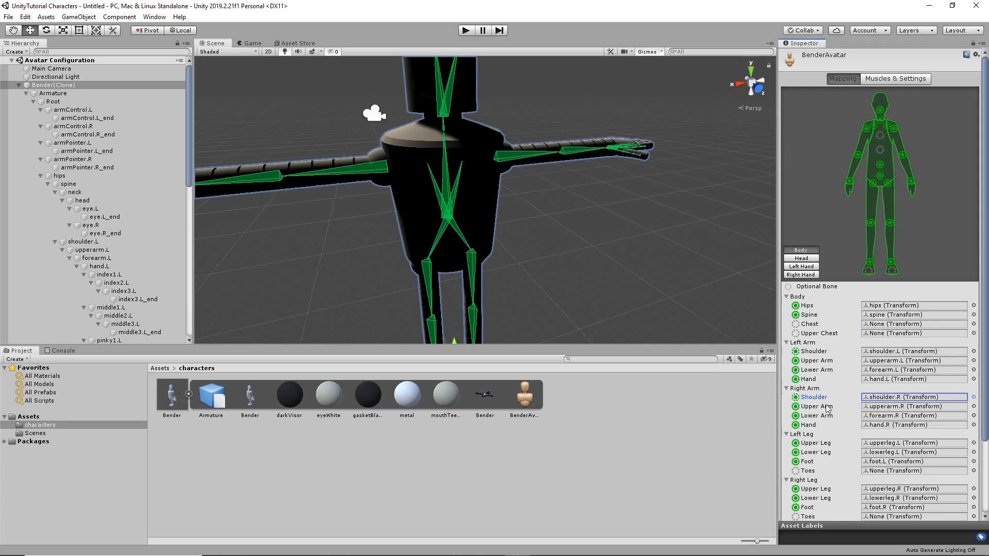
# Step: Check the mapped skeleton on the character from the front and apply the avatar mapping changes
pyautogui.scroll(-3, 828, 412)
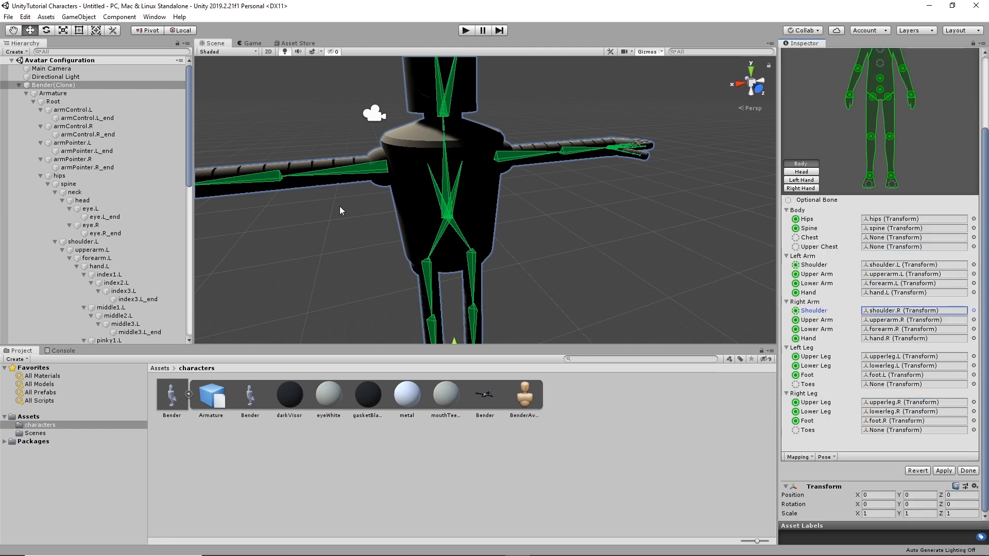
pyautogui.keyDown('alt'); pyautogui.moveTo(681, 282); pyautogui.dragTo(634, 214); pyautogui.keyUp('alt')
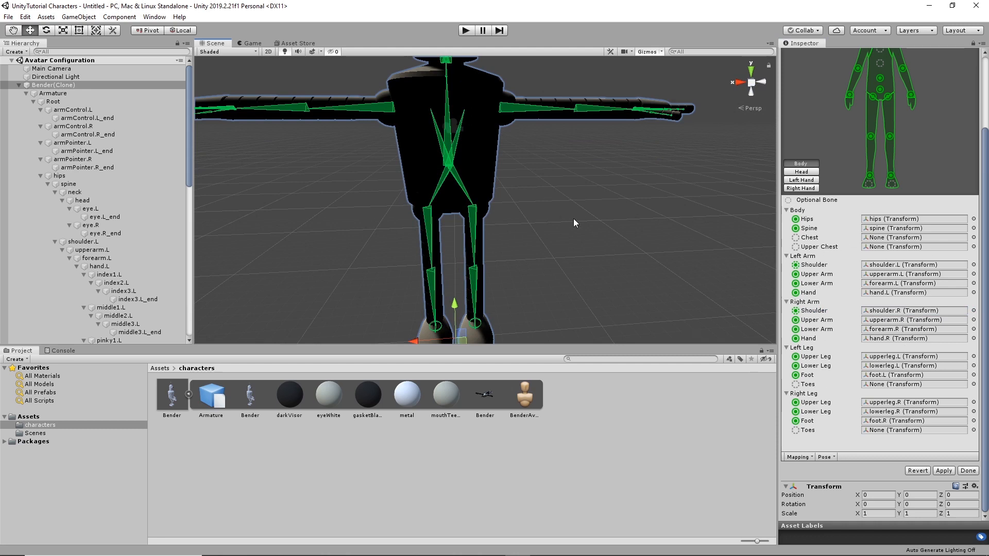
pyautogui.keyDown('alt'); pyautogui.moveTo(573, 219); pyautogui.dragTo(613, 206); pyautogui.keyUp('alt')
pyautogui.moveTo(615, 214); pyautogui.dragTo(630, 273, button='middle')
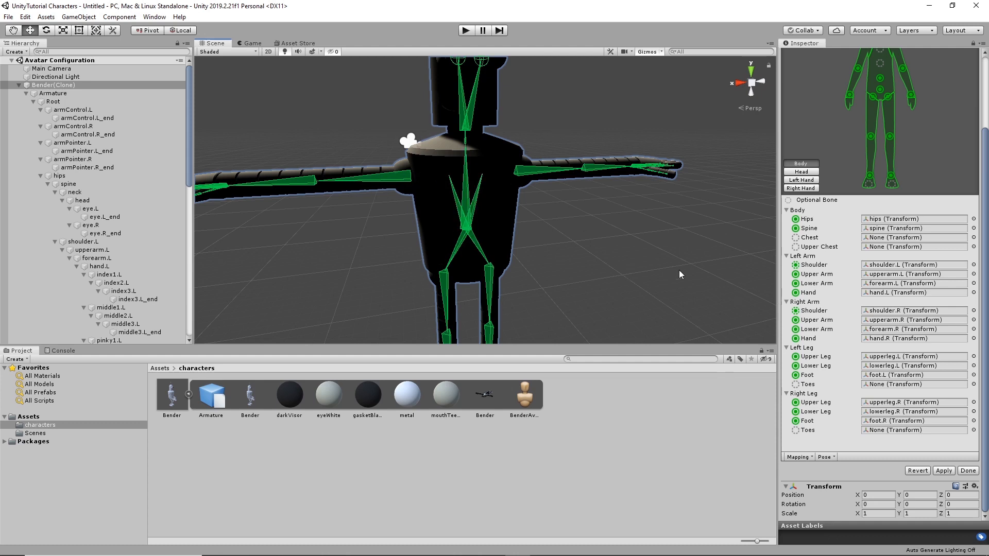
pyautogui.click(947, 471)
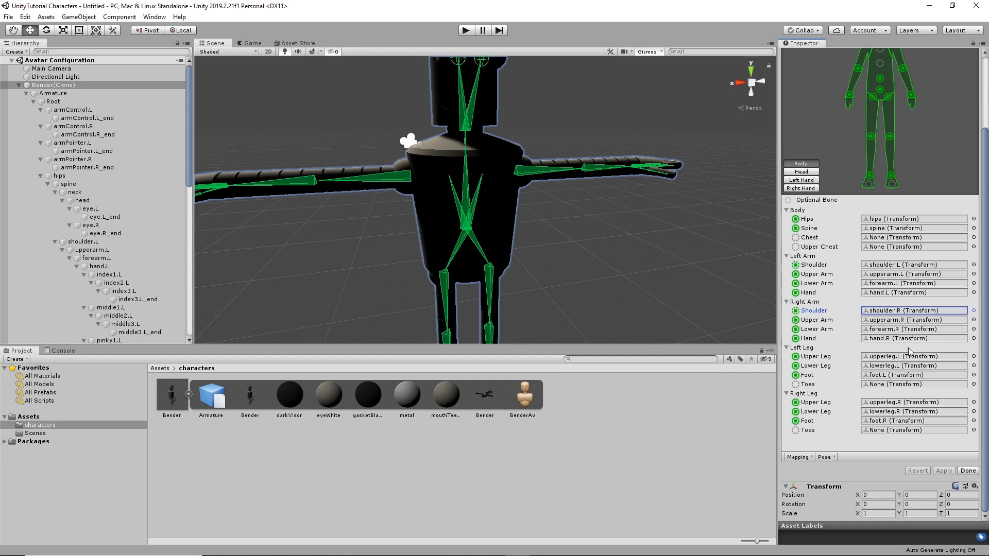
# Step: Open the avatar's Muscles & Settings, bring the posed character into view, and enlarge the scene area
pyautogui.scroll(3, 935, 393)
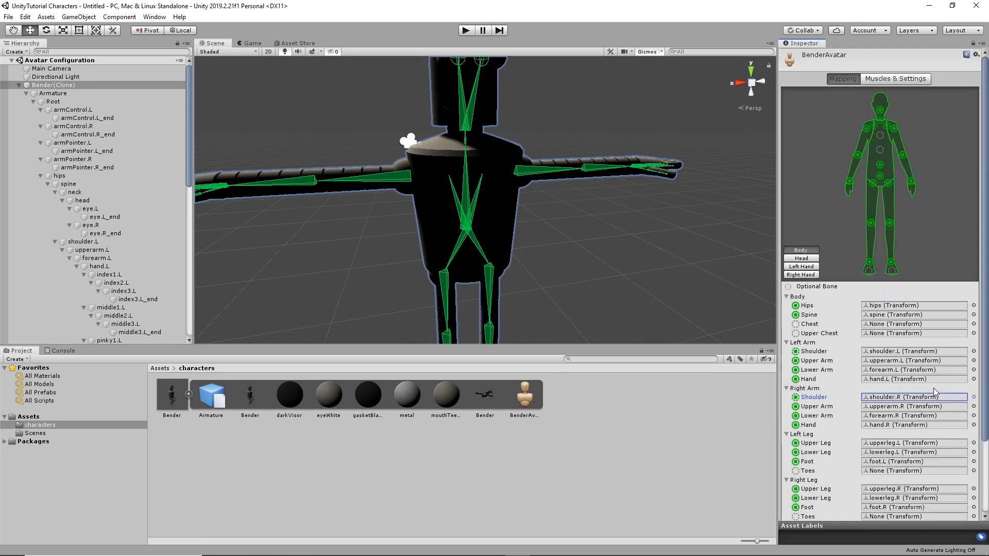
pyautogui.click(915, 80)
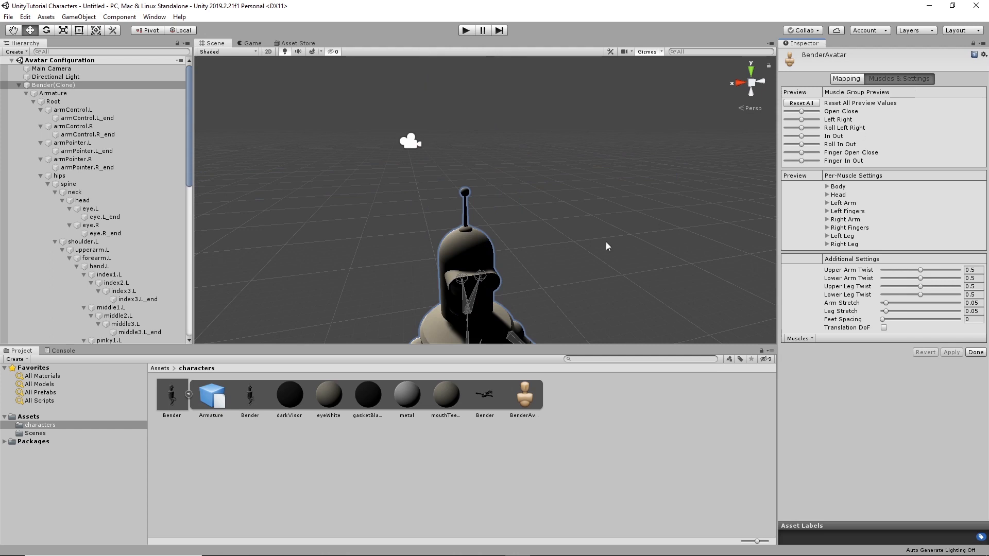
pyautogui.keyDown('alt'); pyautogui.moveTo(543, 266); pyautogui.dragTo(643, 247); pyautogui.keyUp('alt')
pyautogui.moveTo(634, 237); pyautogui.dragTo(633, 201, button='middle')
pyautogui.scroll(5, 633, 202)
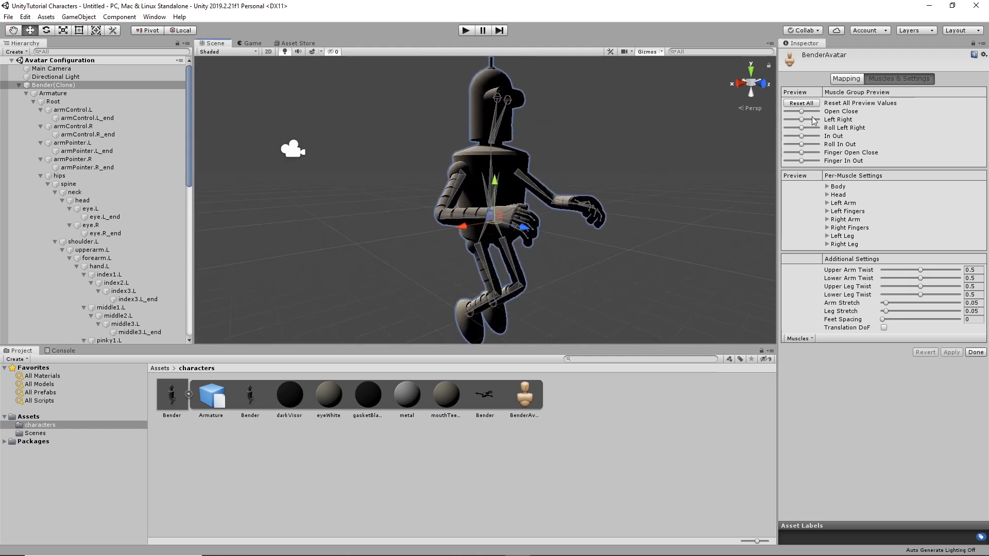
pyautogui.keyDown('alt'); pyautogui.moveTo(658, 148); pyautogui.dragTo(655, 198, button='middle'); pyautogui.keyUp('alt')
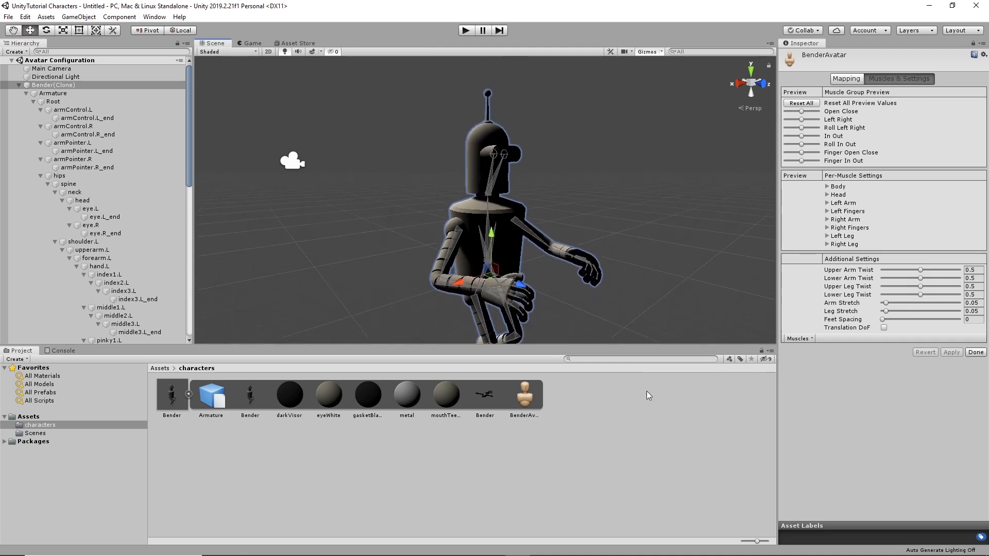
pyautogui.moveTo(678, 346); pyautogui.dragTo(678, 407)
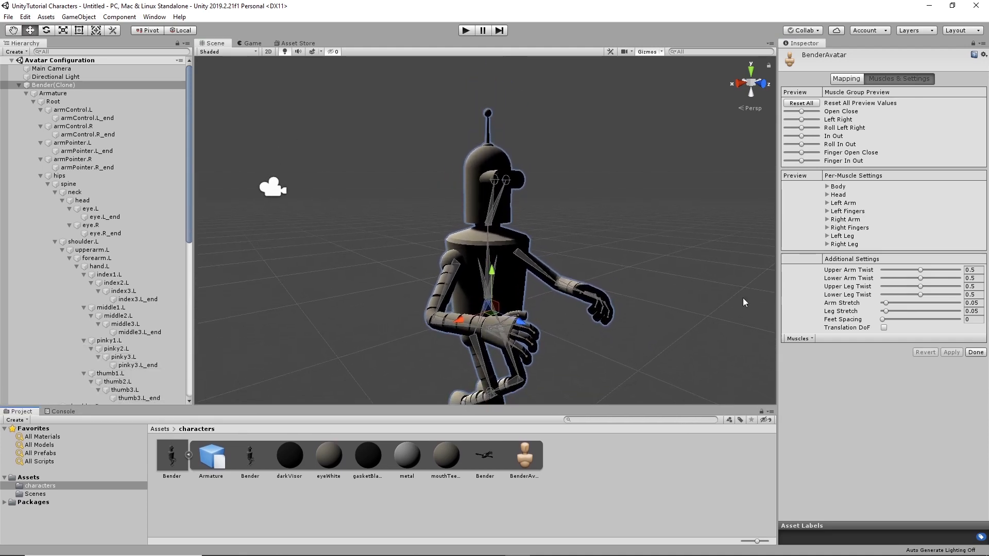
# Step: Preview the Open Close muscle group up to its maximum and examine the folded pose from several angles
pyautogui.moveTo(803, 116)
pyautogui.mouseDown()
pyautogui.moveTo(788, 113)
pyautogui.moveTo(830, 109)
pyautogui.moveTo(788, 109)
pyautogui.moveTo(819, 114)
pyautogui.moveTo(792, 114)
pyautogui.moveTo(809, 120)
pyautogui.mouseUp()
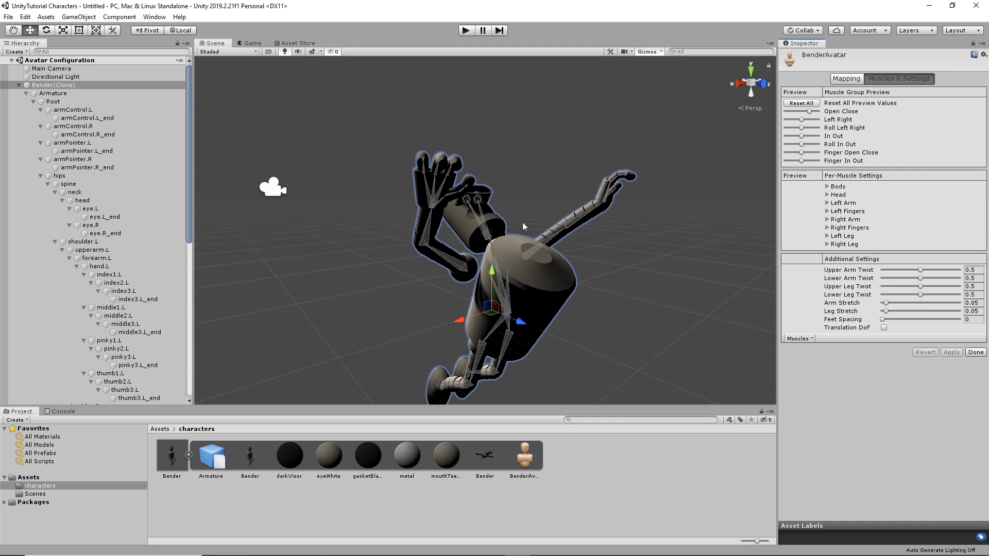
pyautogui.keyDown('alt'); pyautogui.moveTo(653, 266); pyautogui.dragTo(624, 283); pyautogui.keyUp('alt')
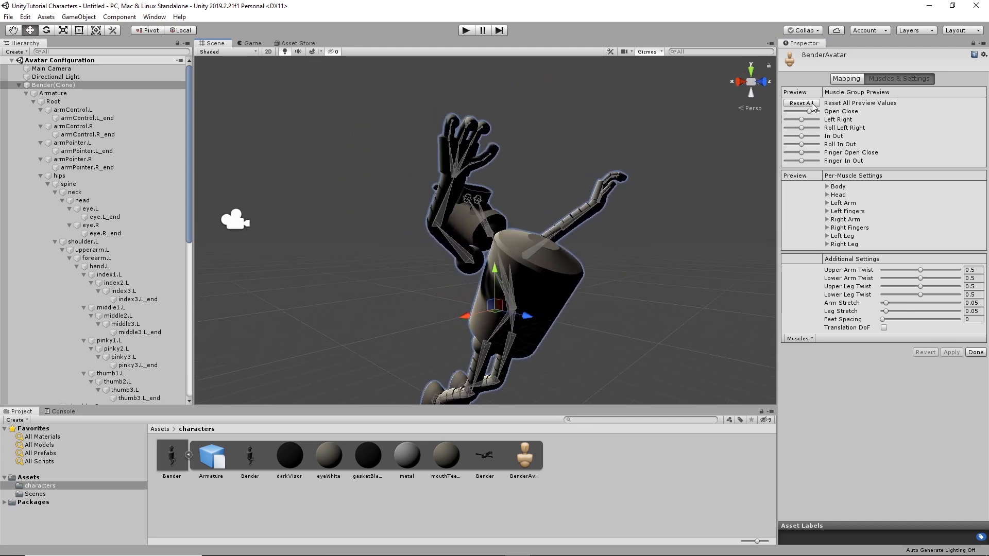
pyautogui.moveTo(811, 112); pyautogui.dragTo(821, 112)
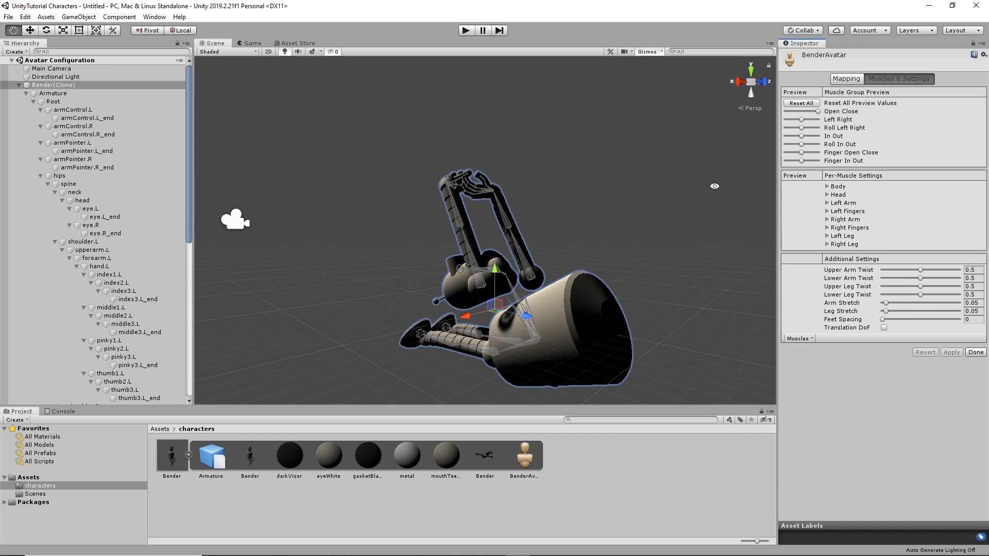
pyautogui.keyDown('alt'); pyautogui.moveTo(715, 186); pyautogui.dragTo(657, 135); pyautogui.keyUp('alt')
pyautogui.keyDown('alt'); pyautogui.moveTo(596, 201); pyautogui.dragTo(631, 195); pyautogui.keyUp('alt')
pyautogui.scroll(3, 631, 196)
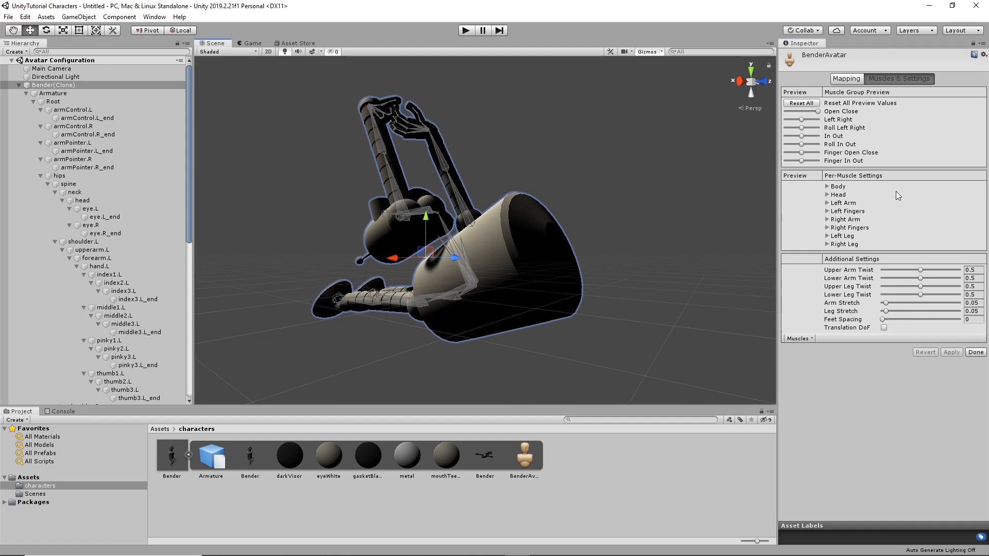
# Step: Set the Body's Spine Front-Back muscle range to 0 for both minimum and maximum
pyautogui.click(827, 187)
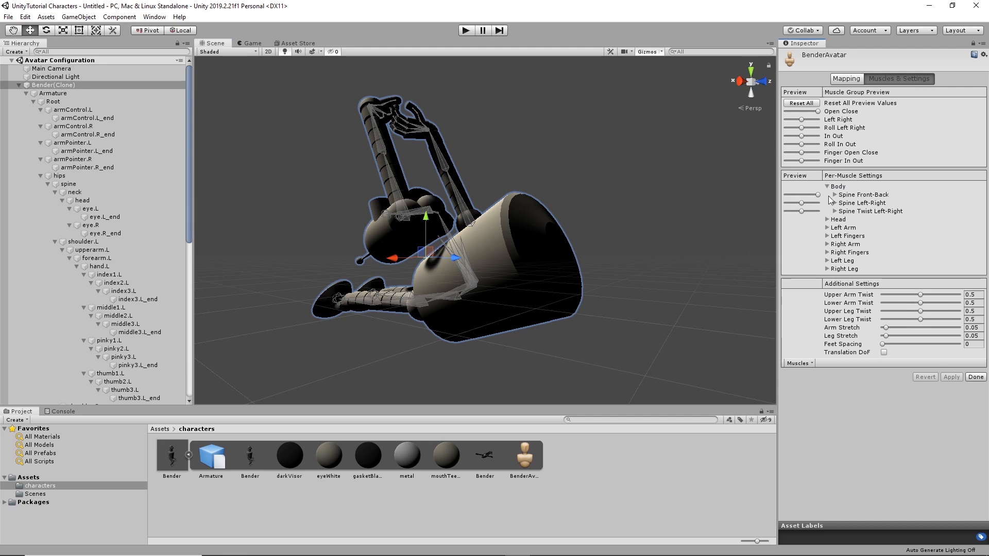
pyautogui.moveTo(821, 200)
pyautogui.mouseDown()
pyautogui.moveTo(794, 198)
pyautogui.moveTo(819, 199)
pyautogui.mouseUp()
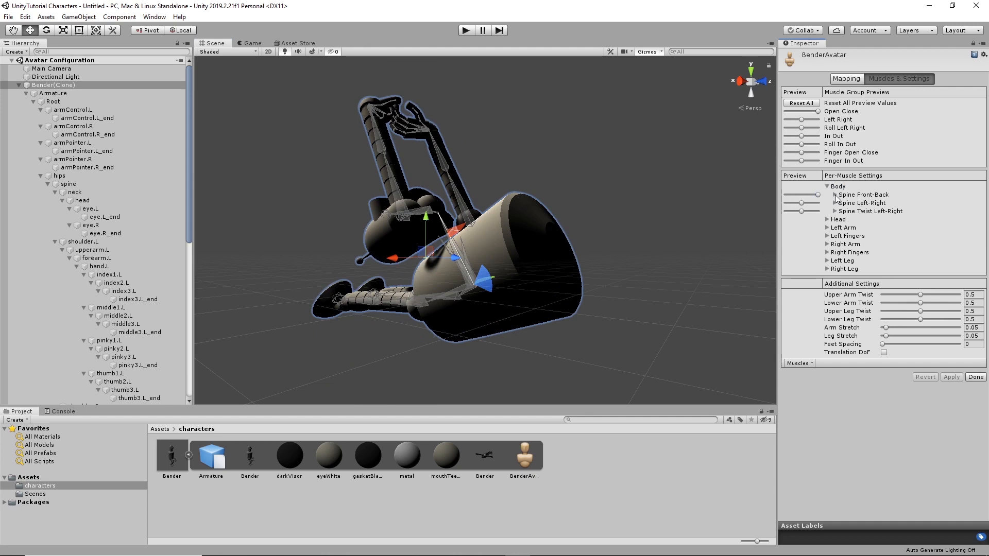
pyautogui.click(836, 196)
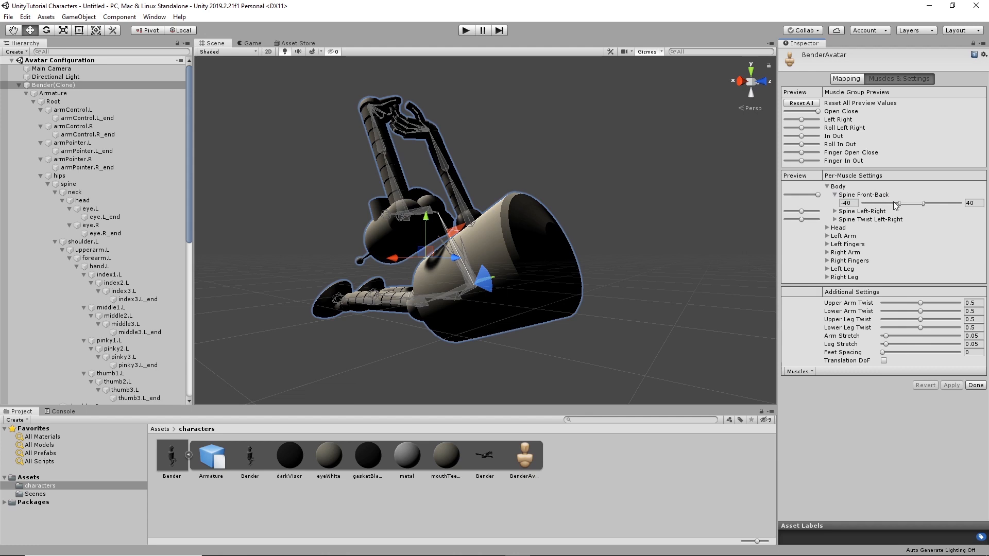
pyautogui.moveTo(898, 203)
pyautogui.mouseDown()
pyautogui.moveTo(878, 206)
pyautogui.moveTo(898, 207)
pyautogui.moveTo(890, 209)
pyautogui.mouseUp()
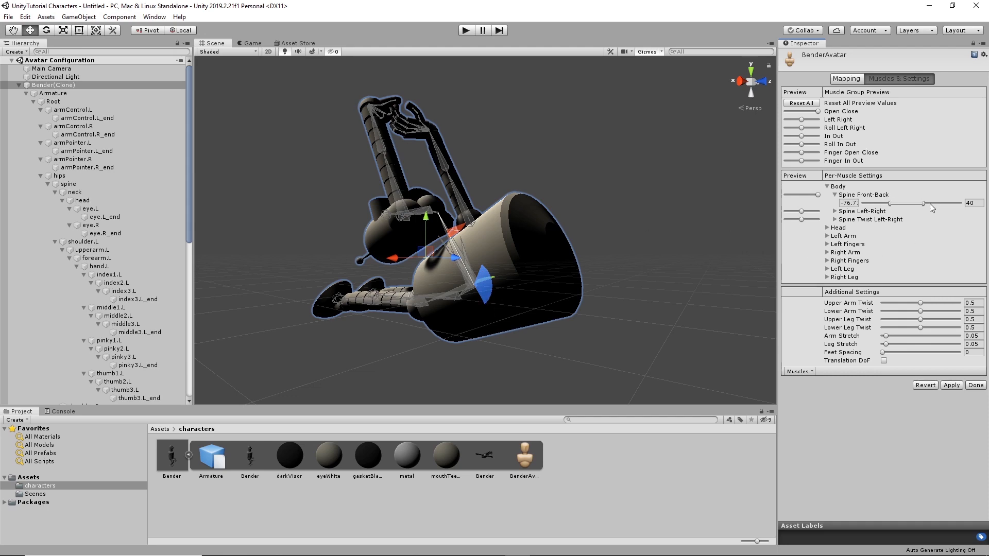
pyautogui.moveTo(925, 204); pyautogui.dragTo(901, 205)
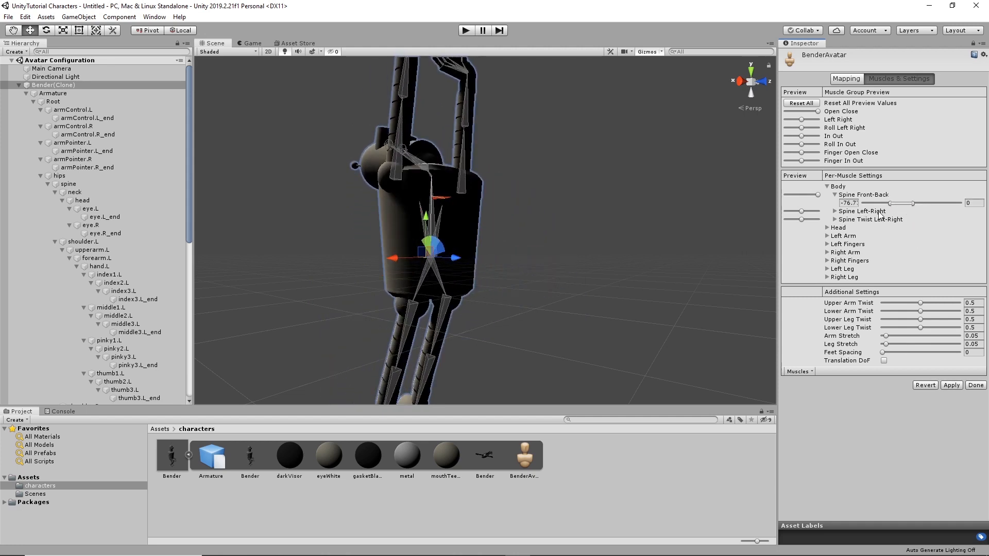
pyautogui.moveTo(890, 203); pyautogui.dragTo(912, 204)
pyautogui.keyDown('alt'); pyautogui.moveTo(666, 129); pyautogui.dragTo(598, 237); pyautogui.keyUp('alt')
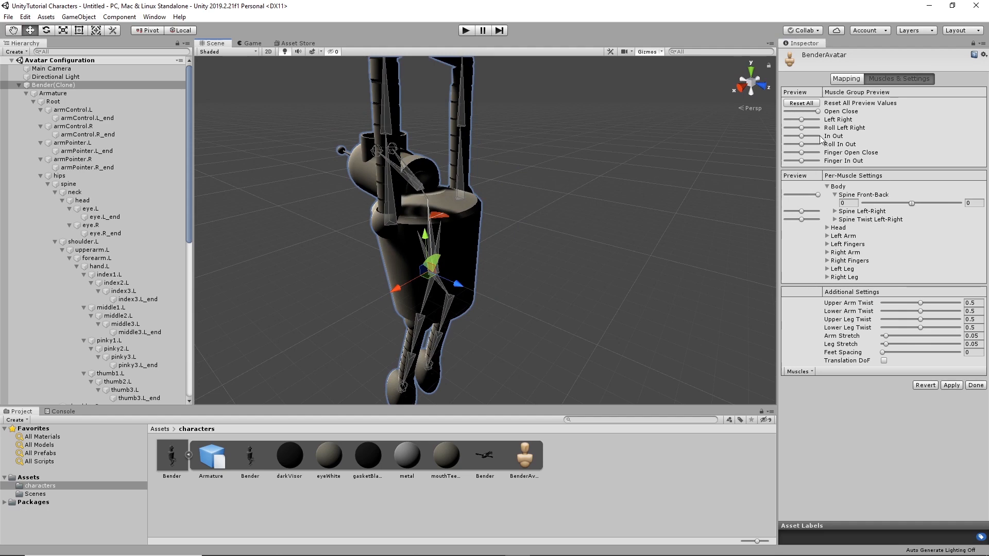
# Step: Preview the Left Right muscle group towards its minimum and set the Spine Left-Right range to 0 for both limits
pyautogui.moveTo(818, 111); pyautogui.dragTo(789, 122)
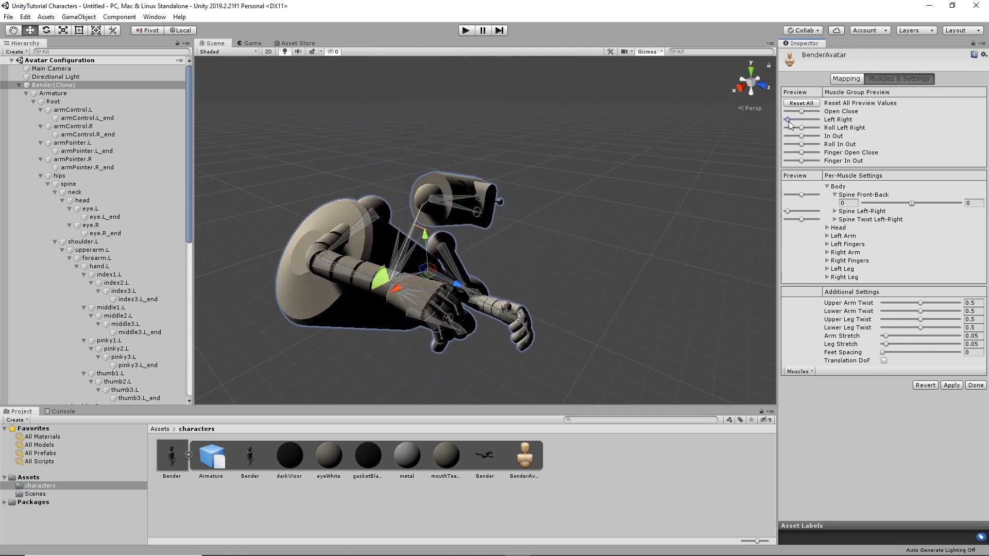
pyautogui.keyDown('alt'); pyautogui.moveTo(520, 227); pyautogui.dragTo(614, 266); pyautogui.keyUp('alt')
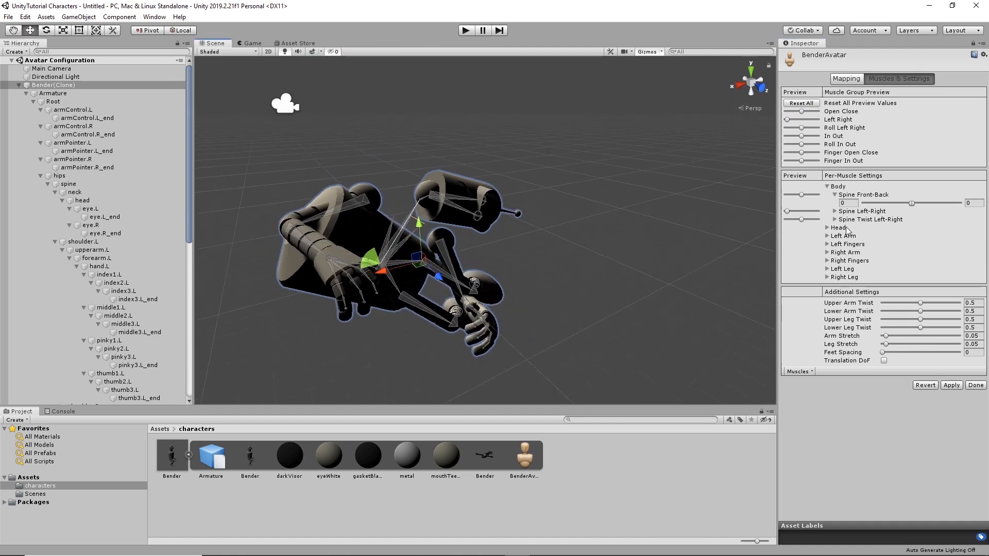
pyautogui.click(835, 211)
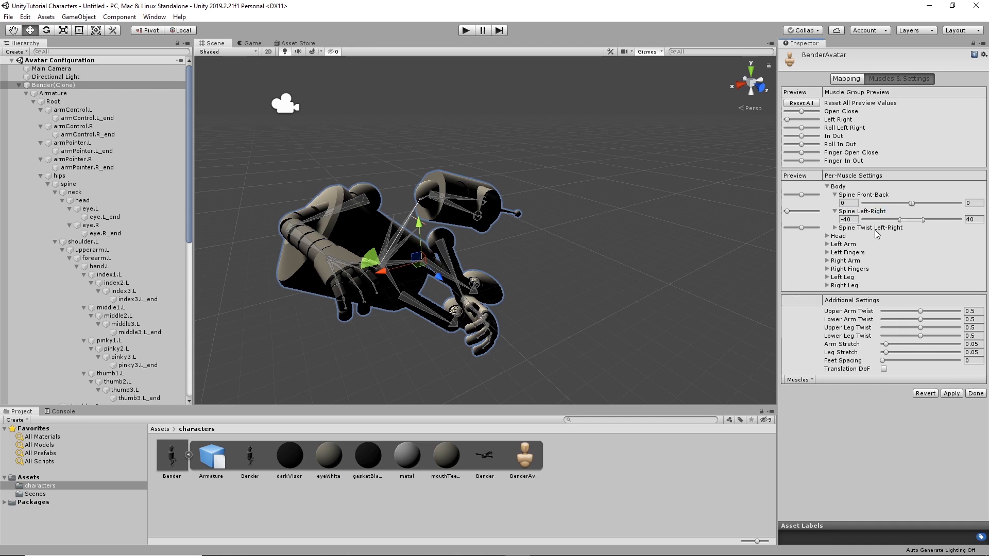
pyautogui.moveTo(923, 220)
pyautogui.mouseDown()
pyautogui.moveTo(911, 220)
pyautogui.moveTo(930, 217)
pyautogui.mouseUp()
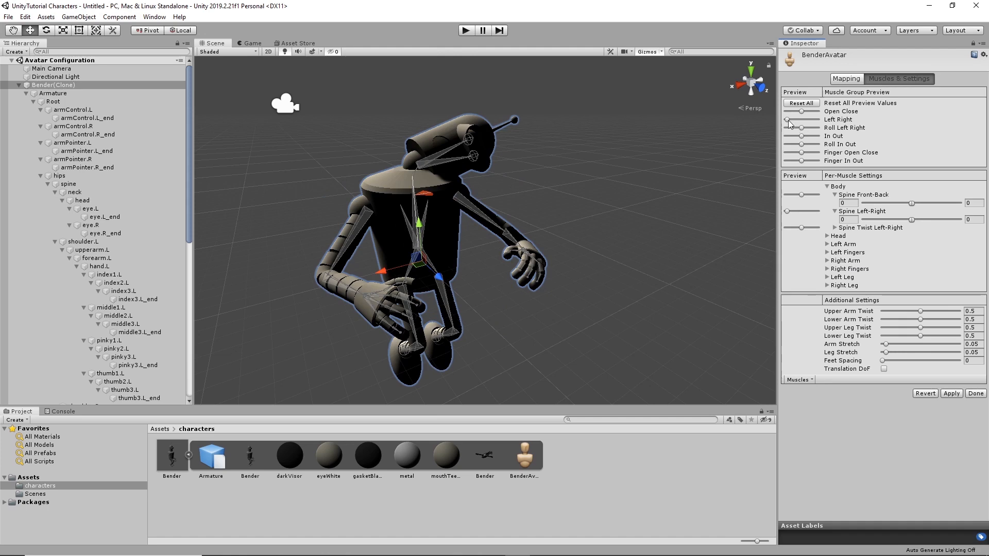
# Step: Return the muscle group previews to their centre values and examine the character's neutral pose from several angles
pyautogui.moveTo(788, 120)
pyautogui.mouseDown()
pyautogui.moveTo(833, 131)
pyautogui.moveTo(804, 130)
pyautogui.mouseUp()
pyautogui.moveTo(827, 139); pyautogui.dragTo(799, 141)
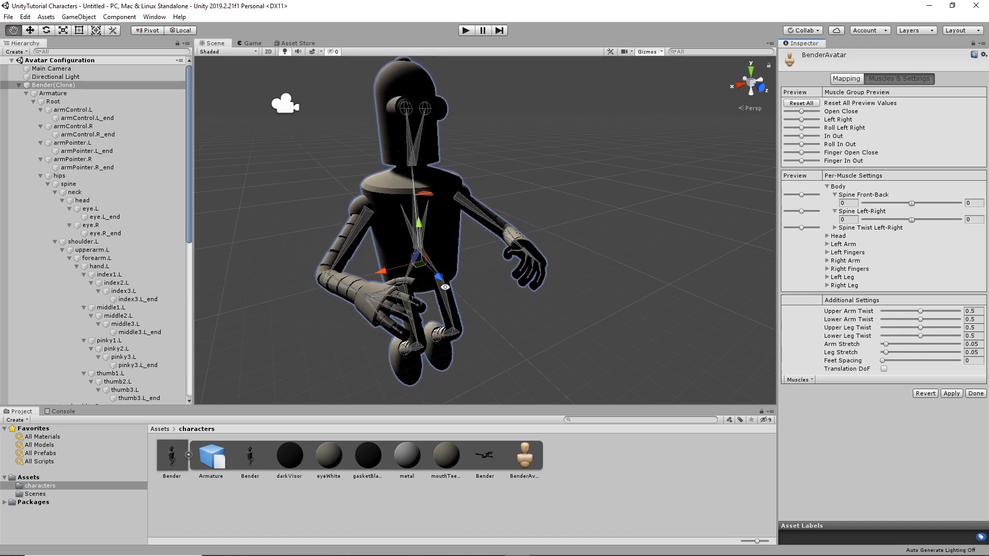
pyautogui.keyDown('alt'); pyautogui.moveTo(445, 287); pyautogui.dragTo(530, 296); pyautogui.keyUp('alt')
pyautogui.keyDown('alt'); pyautogui.moveTo(654, 271); pyautogui.dragTo(635, 275); pyautogui.keyUp('alt')
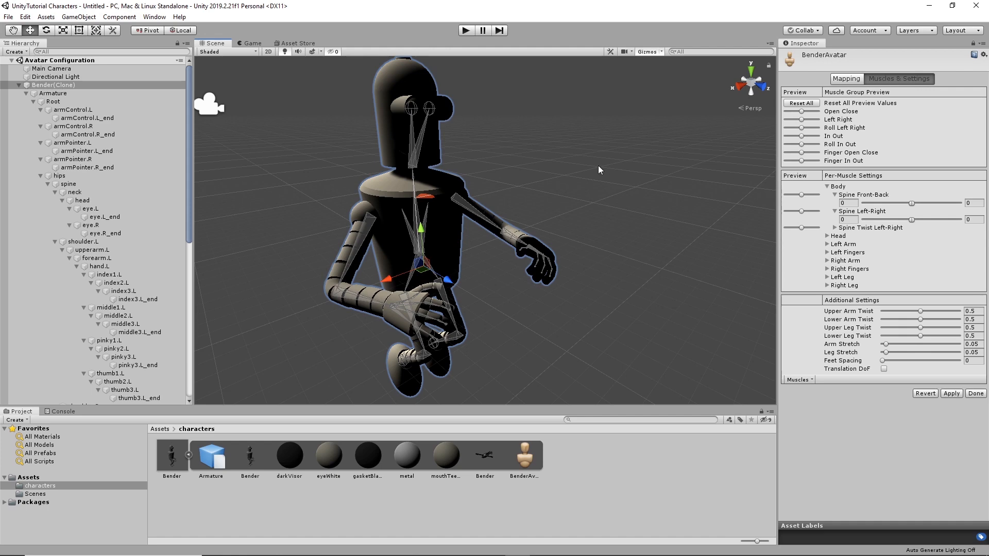
# Step: Show the Head muscles instead of the Body's, preview Neck Nod Down-Up at its minimum and examine the neck from the side
pyautogui.keyDown('alt'); pyautogui.moveTo(599, 169); pyautogui.dragTo(648, 175); pyautogui.keyUp('alt')
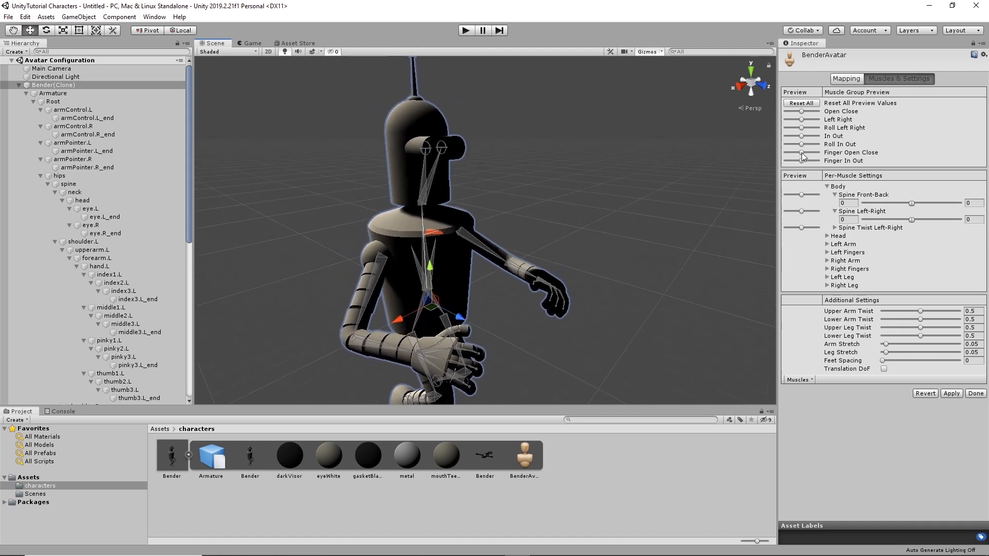
pyautogui.click(827, 187)
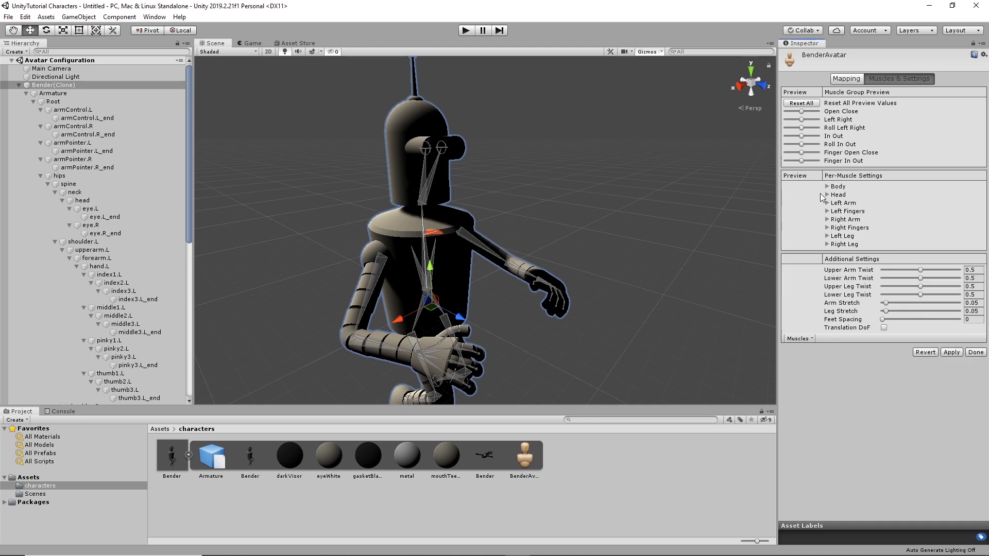
pyautogui.click(826, 195)
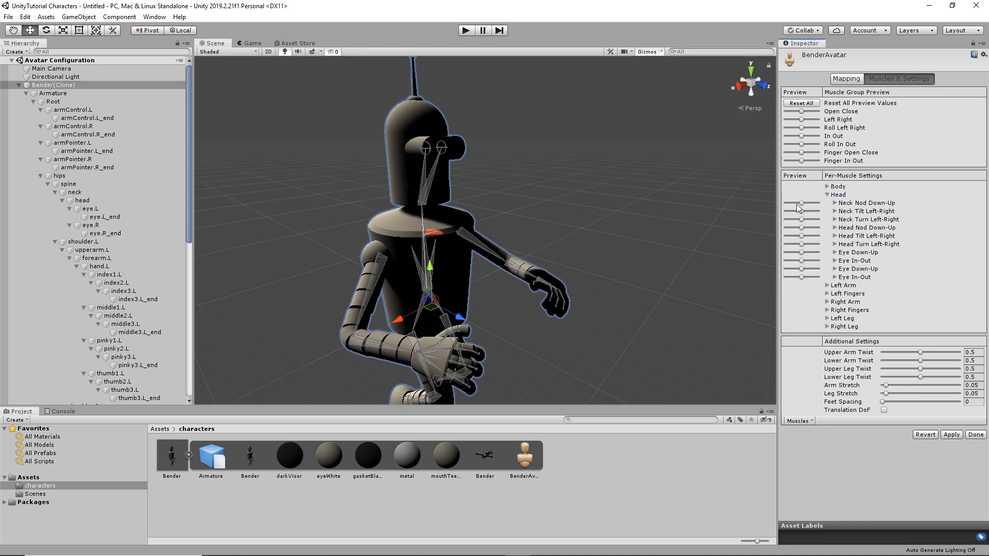
pyautogui.moveTo(801, 202); pyautogui.dragTo(771, 202)
pyautogui.keyDown('alt'); pyautogui.moveTo(492, 170); pyautogui.dragTo(606, 141); pyautogui.keyUp('alt')
pyautogui.scroll(8, 604, 140)
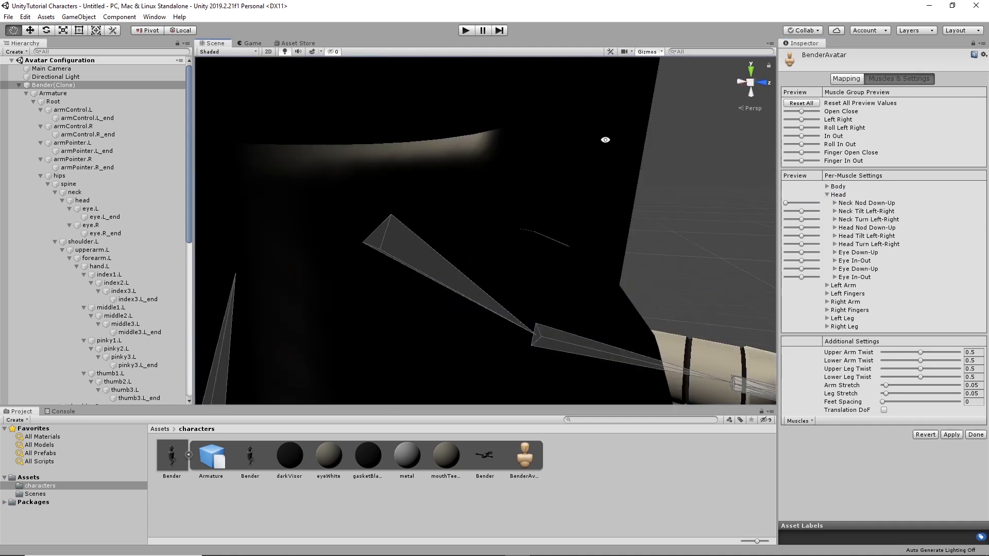
pyautogui.scroll(-4, 605, 140)
pyautogui.moveTo(604, 140); pyautogui.dragTo(650, 178, button='middle')
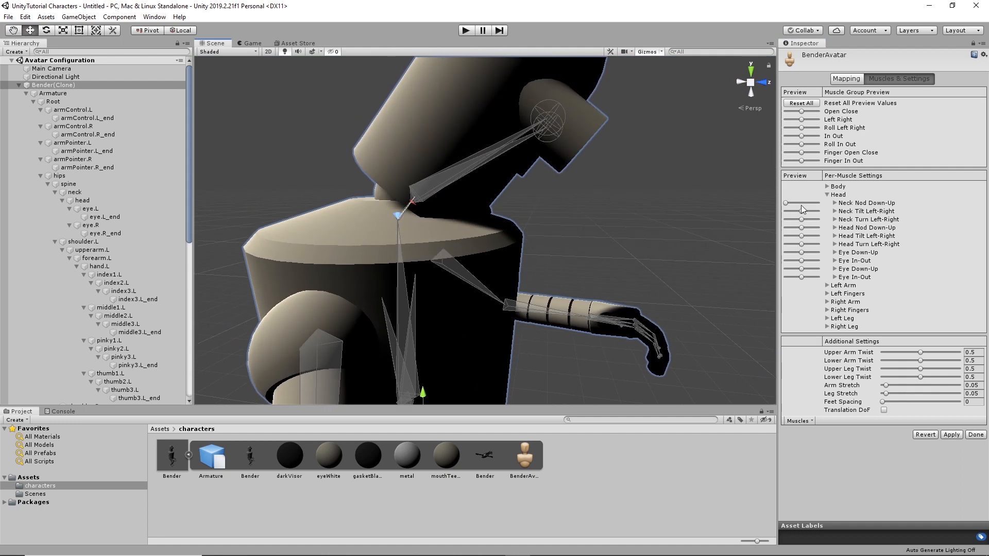
# Step: Limit the Head's Neck Nod Down-Up range to about -16.7 minimum and 22.58 maximum, previewing both extremes
pyautogui.click(835, 203)
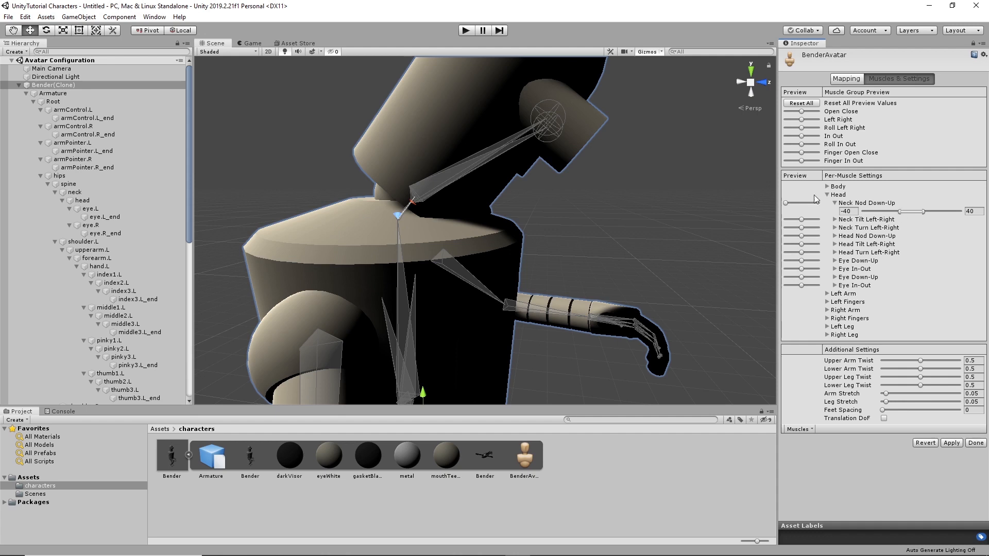
pyautogui.moveTo(786, 203); pyautogui.dragTo(833, 206)
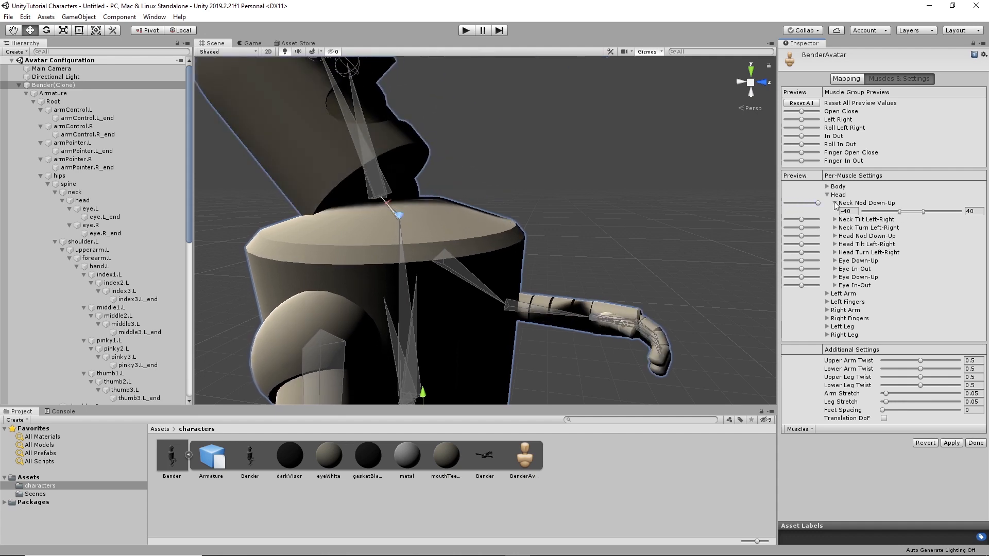
pyautogui.moveTo(924, 211); pyautogui.dragTo(919, 211)
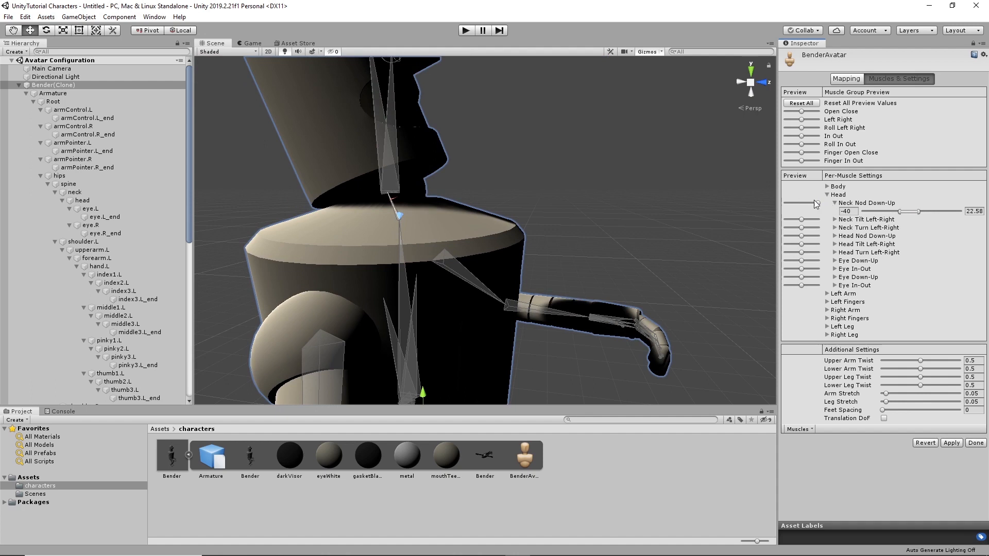
pyautogui.moveTo(818, 203); pyautogui.dragTo(752, 205)
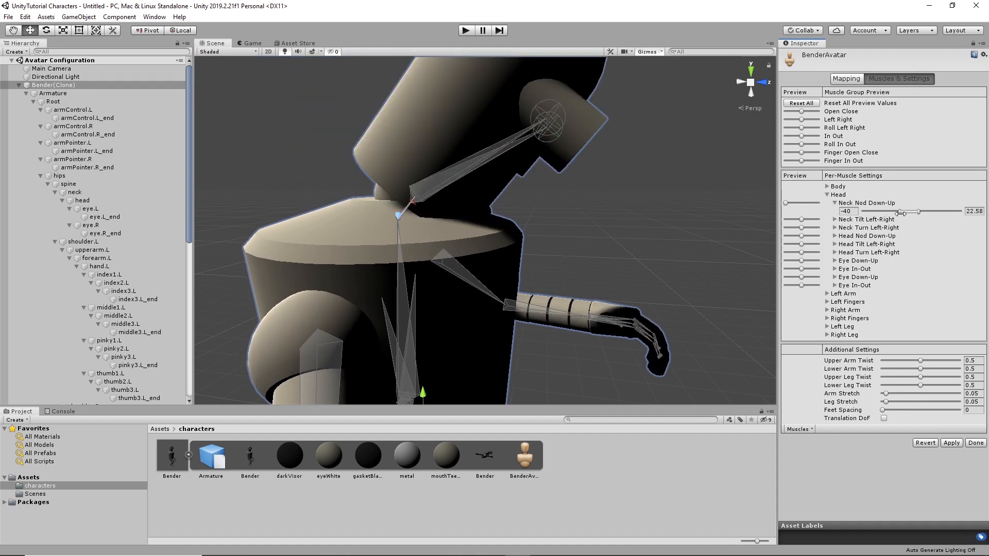
pyautogui.moveTo(899, 212); pyautogui.dragTo(905, 212)
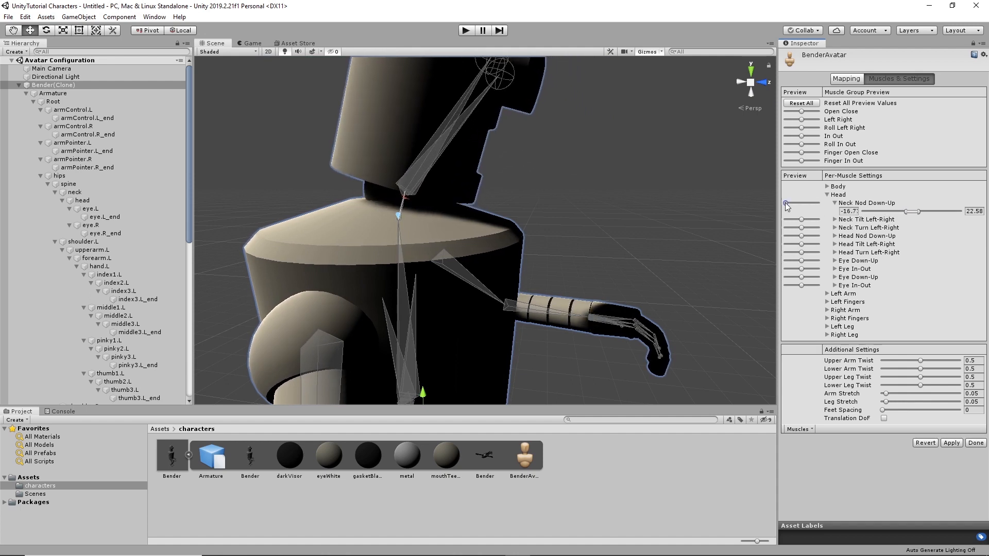
# Step: Limit the Neck Tilt Left-Right range to about -20.64 and 22.58, preview both extremes and return the tilt preview to centre
pyautogui.moveTo(786, 203)
pyautogui.mouseDown()
pyautogui.moveTo(803, 202)
pyautogui.moveTo(774, 203)
pyautogui.moveTo(801, 203)
pyautogui.moveTo(786, 220)
pyautogui.mouseUp()
pyautogui.keyDown('alt'); pyautogui.moveTo(644, 207); pyautogui.dragTo(546, 211); pyautogui.keyUp('alt')
pyautogui.click(835, 220)
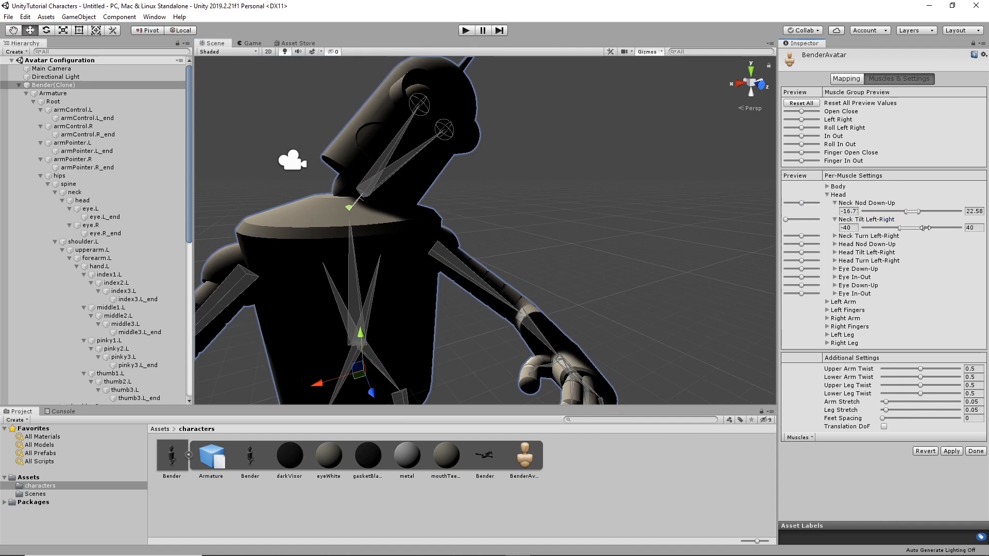
pyautogui.moveTo(926, 228); pyautogui.dragTo(907, 227)
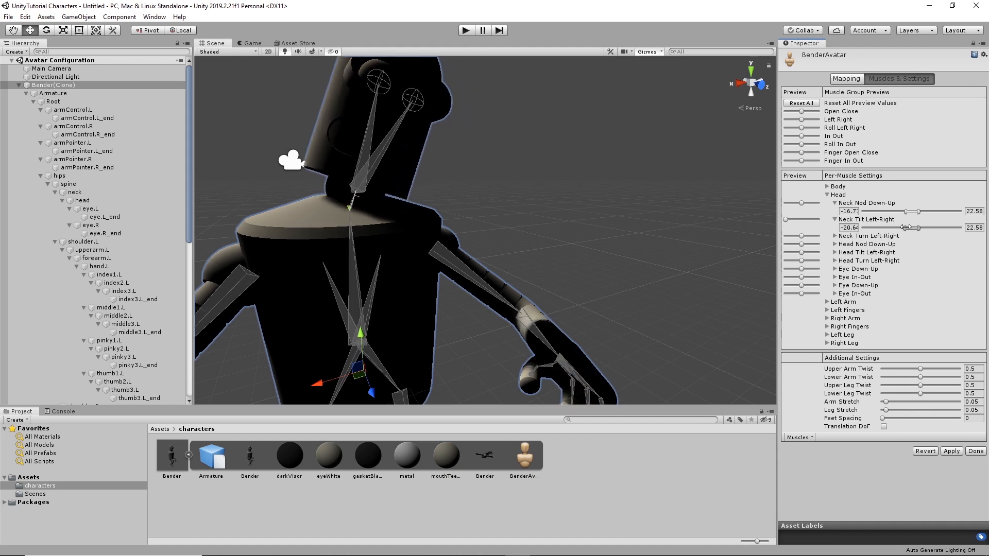
pyautogui.moveTo(789, 223); pyautogui.dragTo(818, 220)
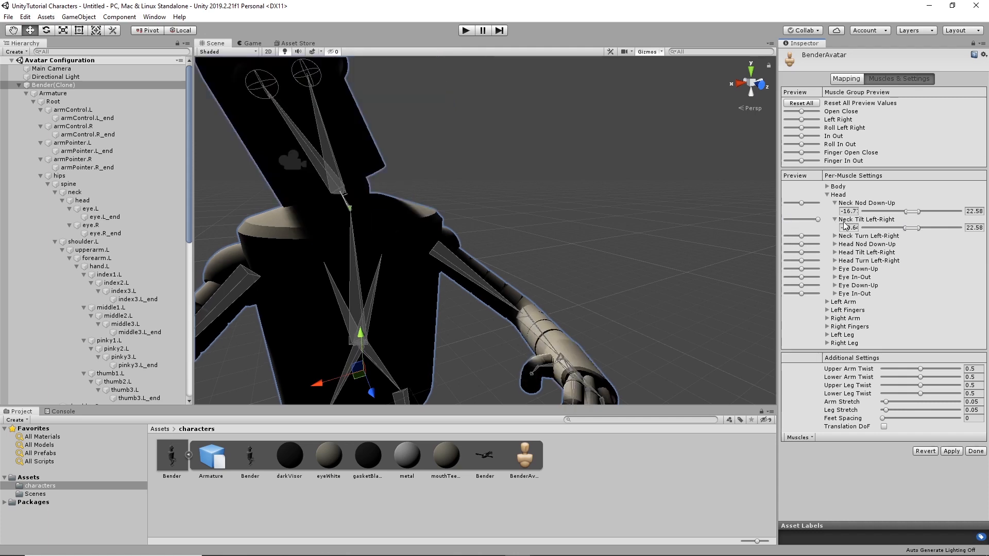
pyautogui.keyDown('alt'); pyautogui.moveTo(623, 183); pyautogui.dragTo(560, 190); pyautogui.keyUp('alt')
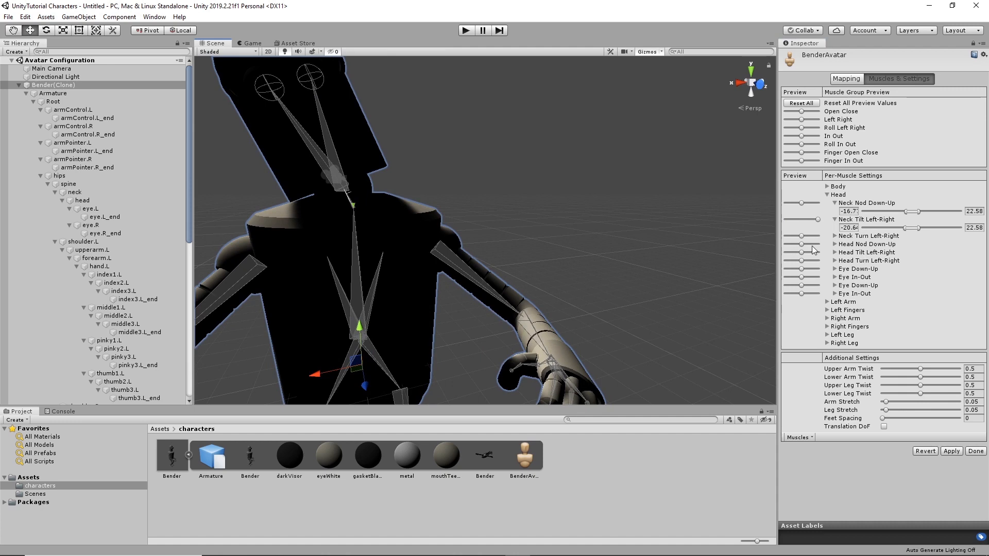
pyautogui.moveTo(821, 218); pyautogui.dragTo(802, 220)
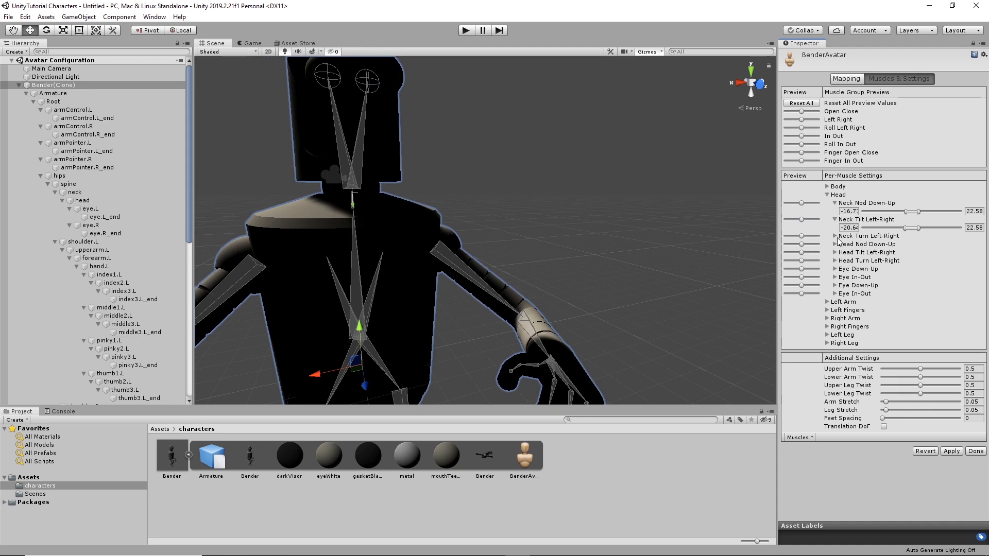
# Step: Widen the Neck Turn Left-Right range to -180 and 180, return its preview to centre and collapse its settings
pyautogui.moveTo(802, 238); pyautogui.dragTo(838, 240)
pyautogui.keyDown('alt'); pyautogui.moveTo(547, 196); pyautogui.dragTo(696, 210); pyautogui.keyUp('alt')
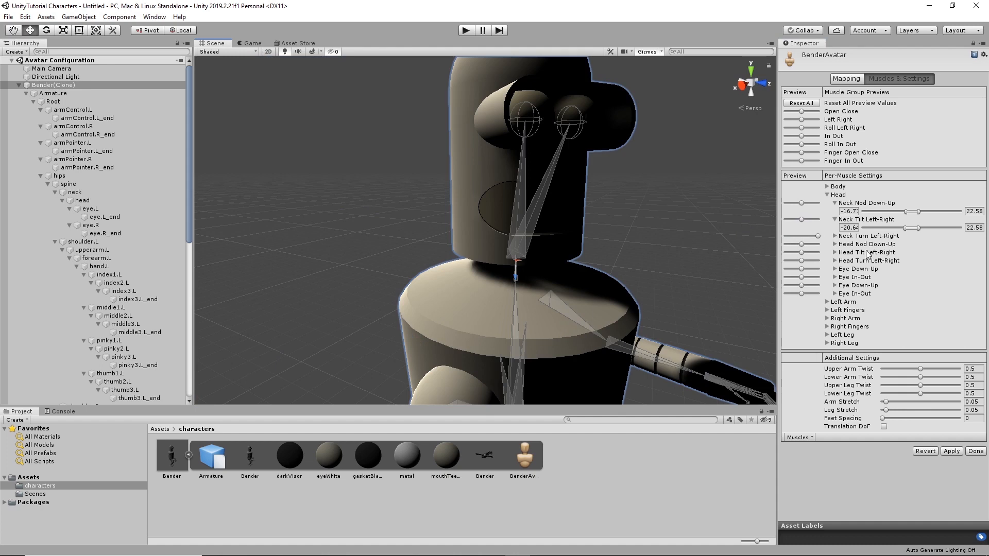
pyautogui.click(835, 236)
pyautogui.moveTo(900, 244); pyautogui.dragTo(889, 244)
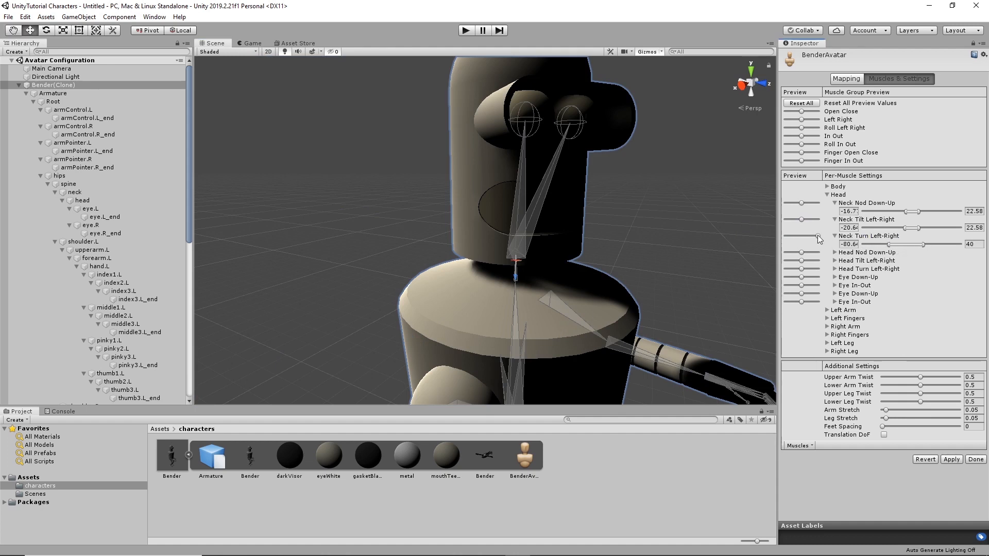
pyautogui.moveTo(923, 245); pyautogui.dragTo(963, 244)
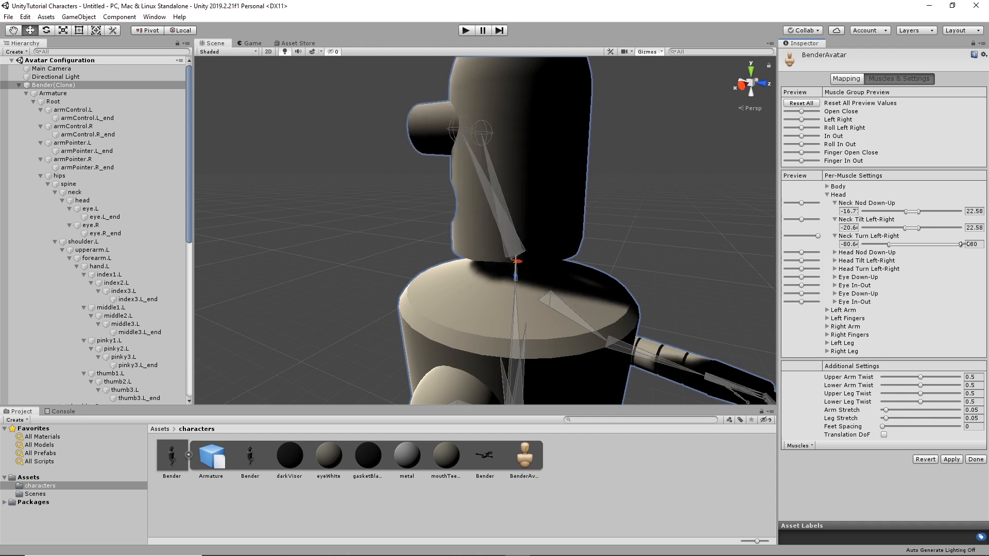
pyautogui.moveTo(889, 248); pyautogui.dragTo(856, 245)
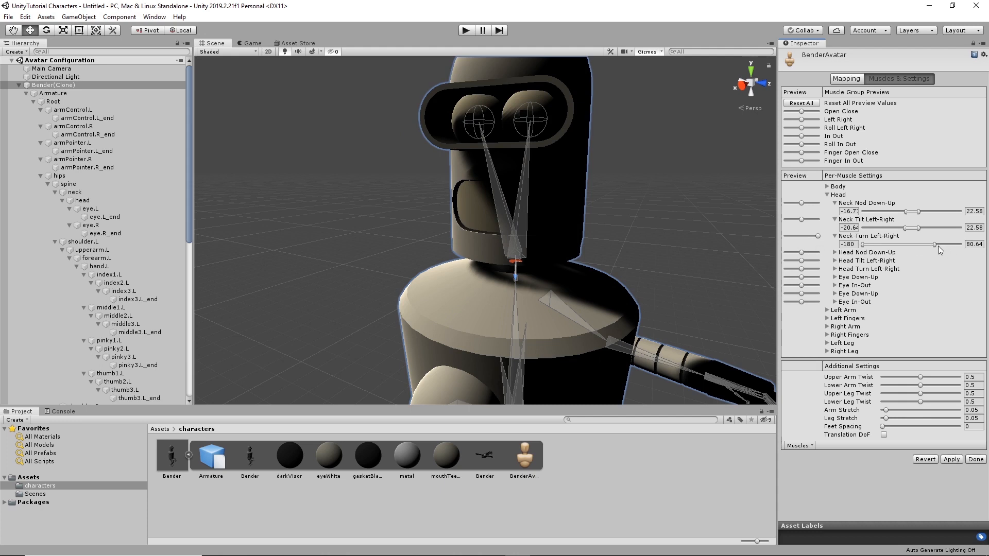
pyautogui.moveTo(935, 245); pyautogui.dragTo(973, 243)
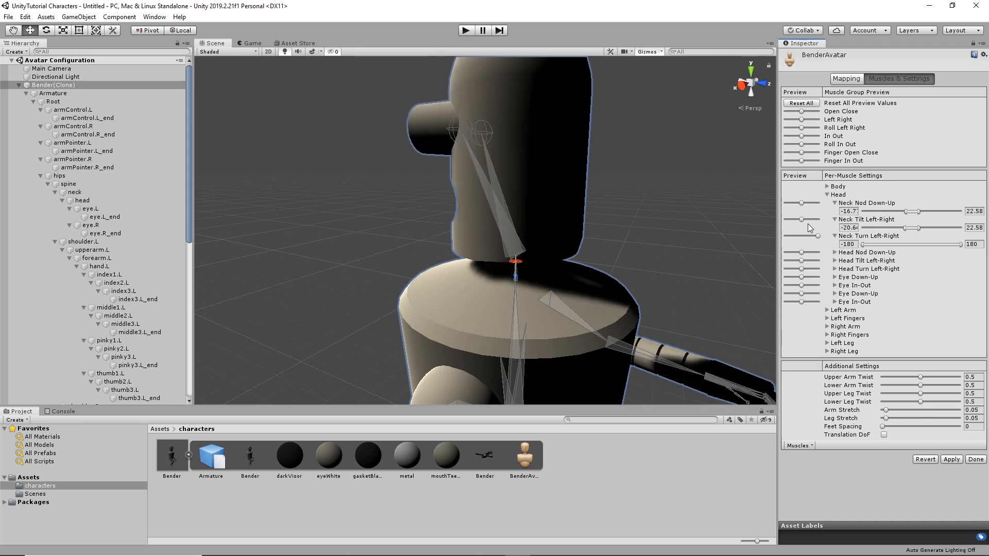
pyautogui.moveTo(819, 235)
pyautogui.mouseDown()
pyautogui.moveTo(765, 239)
pyautogui.moveTo(802, 243)
pyautogui.mouseUp()
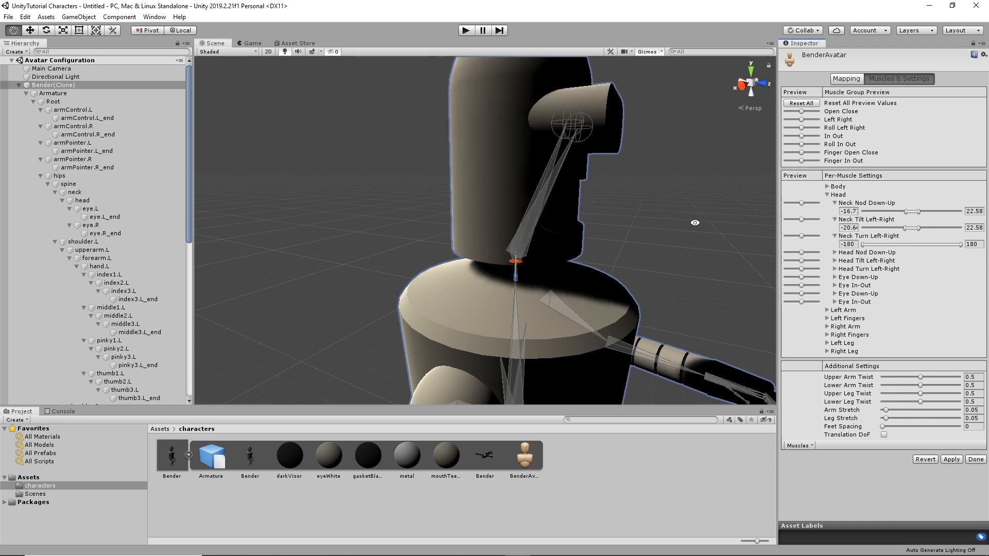
pyautogui.keyDown('alt'); pyautogui.moveTo(694, 221); pyautogui.dragTo(658, 206); pyautogui.keyUp('alt')
pyautogui.moveTo(658, 206); pyautogui.dragTo(657, 186, button='middle')
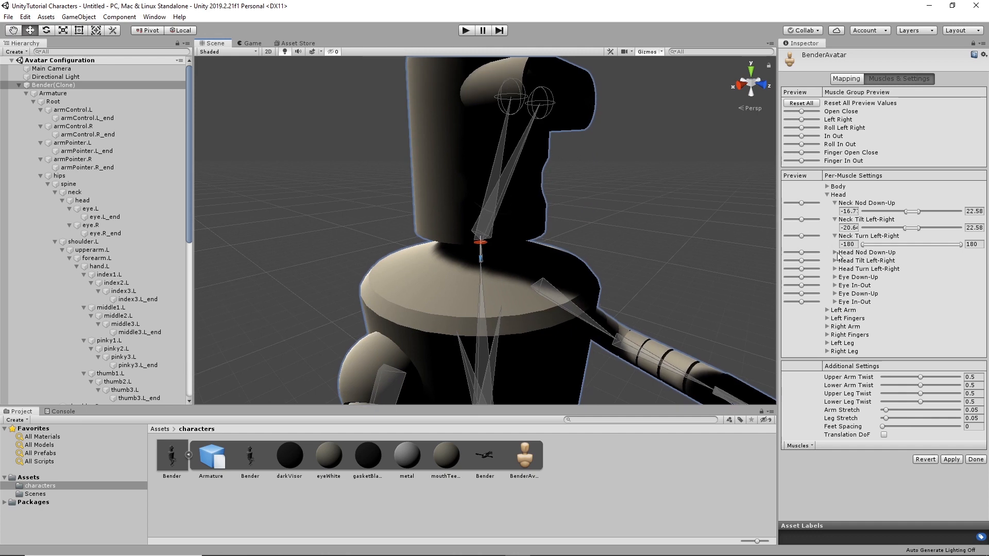
pyautogui.click(835, 237)
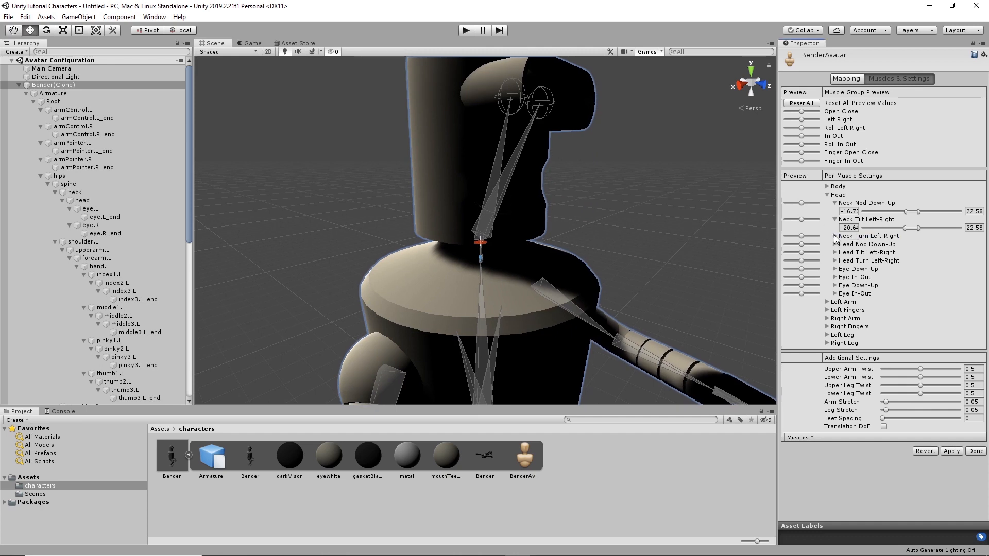
# Step: Limit the Head Nod Down-Up range to about -18.7 and 22.58 while previewing both extremes, then centre the preview
pyautogui.moveTo(801, 244); pyautogui.dragTo(826, 250)
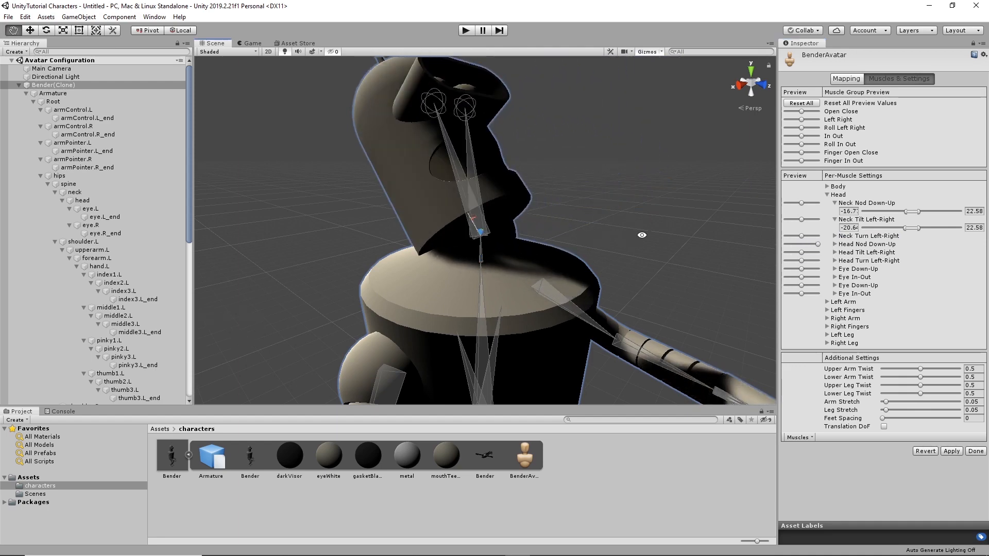
pyautogui.keyDown('alt'); pyautogui.moveTo(640, 231); pyautogui.dragTo(688, 227); pyautogui.keyUp('alt')
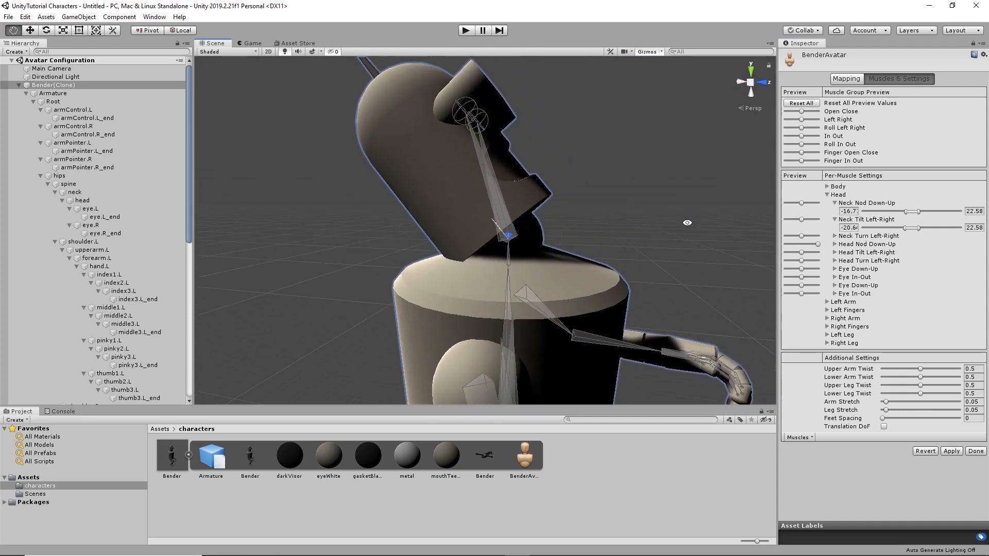
pyautogui.click(835, 245)
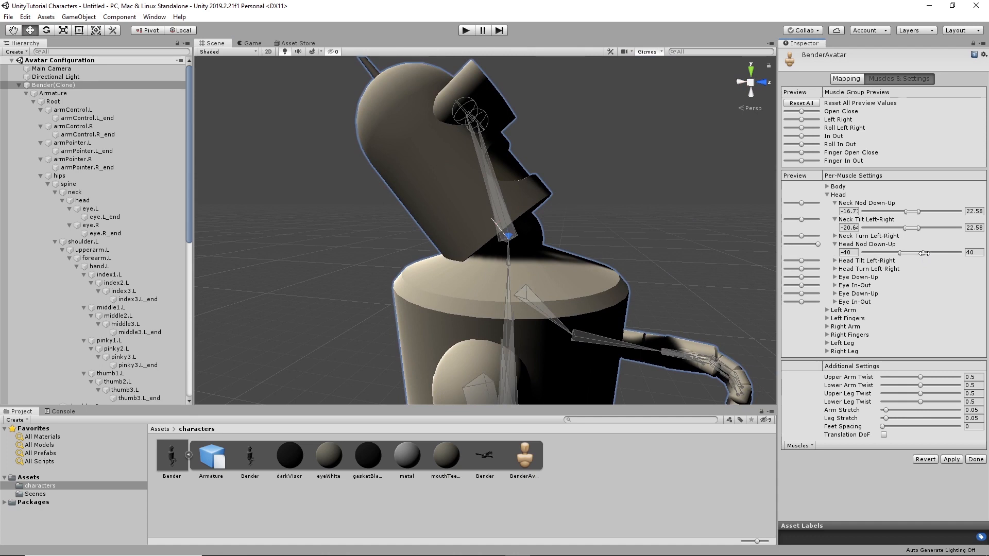
pyautogui.moveTo(924, 253); pyautogui.dragTo(918, 253)
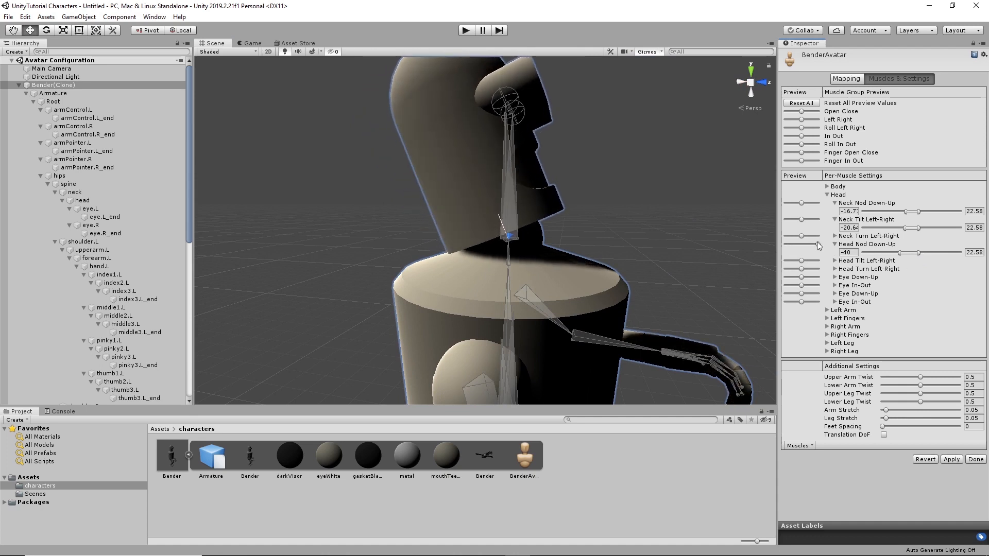
pyautogui.moveTo(816, 244); pyautogui.dragTo(778, 248)
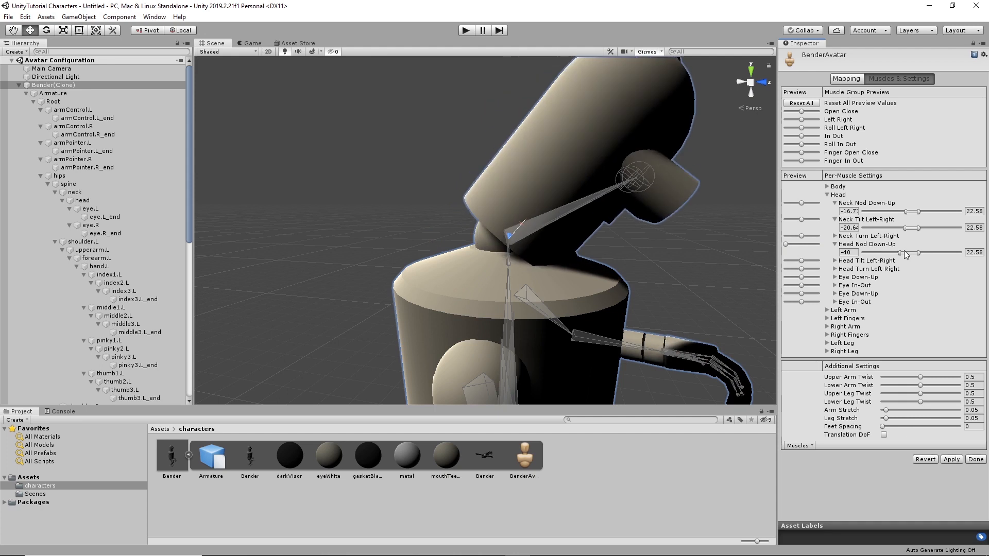
pyautogui.moveTo(901, 253); pyautogui.dragTo(907, 254)
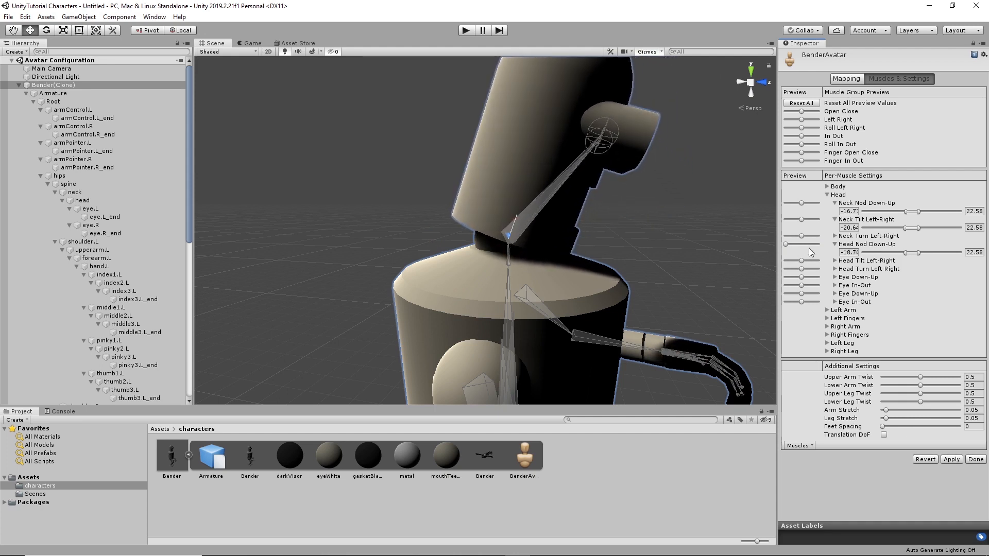
pyautogui.moveTo(786, 242); pyautogui.dragTo(801, 246)
# Step: Limit the Head Tilt Left-Right range to about -20.64 and 20.64, previewing the tilt at both extremes
pyautogui.click(837, 262)
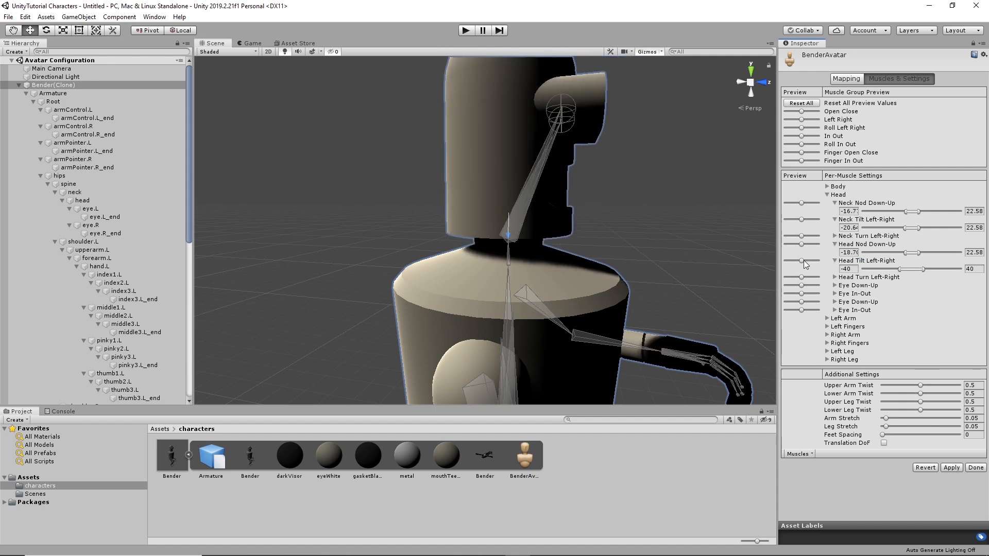
pyautogui.keyDown('alt'); pyautogui.moveTo(683, 254); pyautogui.dragTo(525, 225); pyautogui.keyUp('alt')
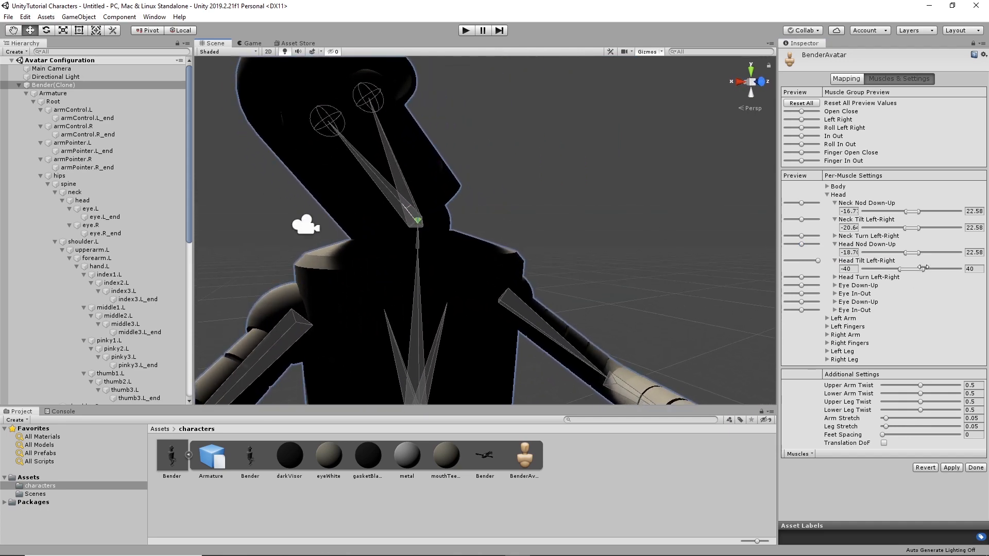
pyautogui.moveTo(900, 269); pyautogui.dragTo(921, 269)
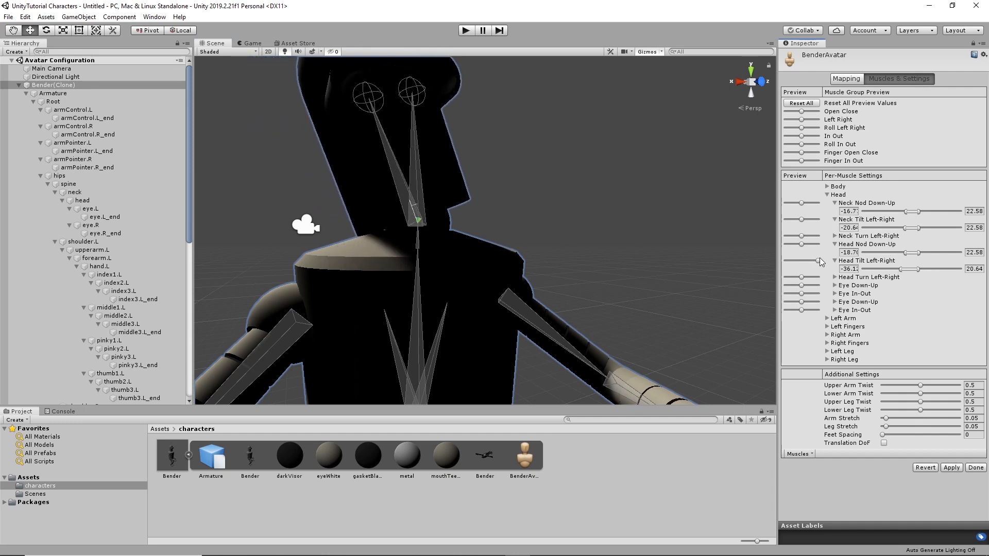
pyautogui.moveTo(818, 261); pyautogui.dragTo(769, 265)
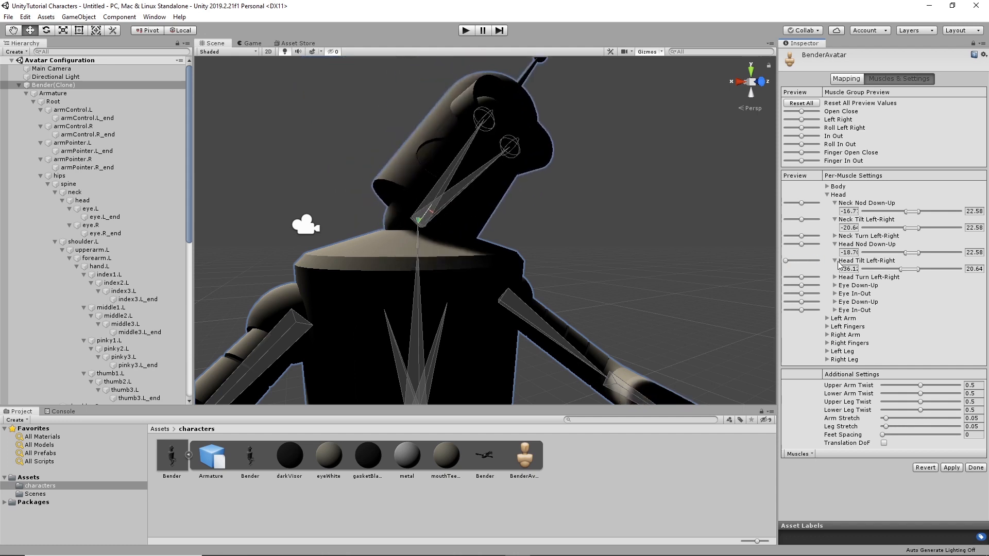
pyautogui.keyDown('alt'); pyautogui.moveTo(638, 238); pyautogui.dragTo(750, 242); pyautogui.keyUp('alt')
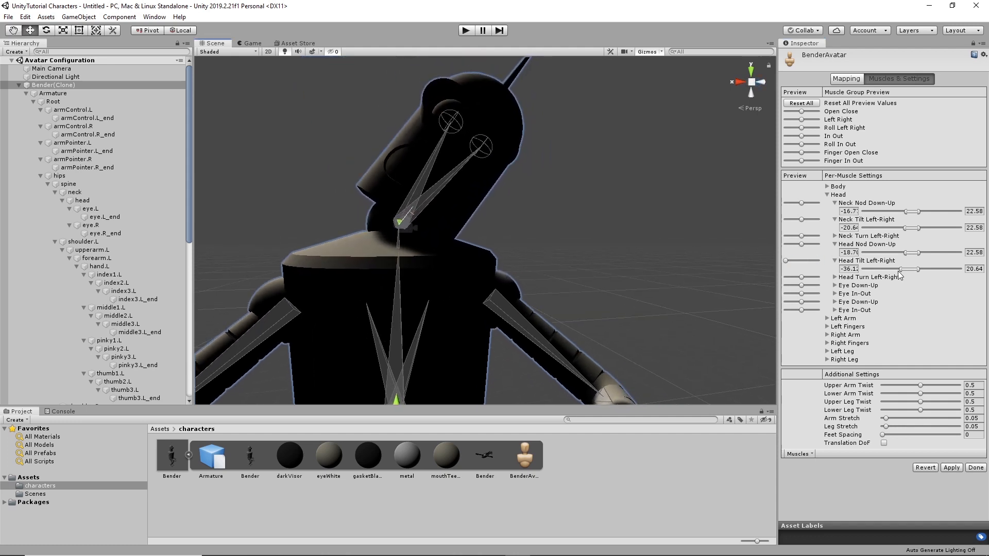
pyautogui.moveTo(901, 269); pyautogui.dragTo(905, 272)
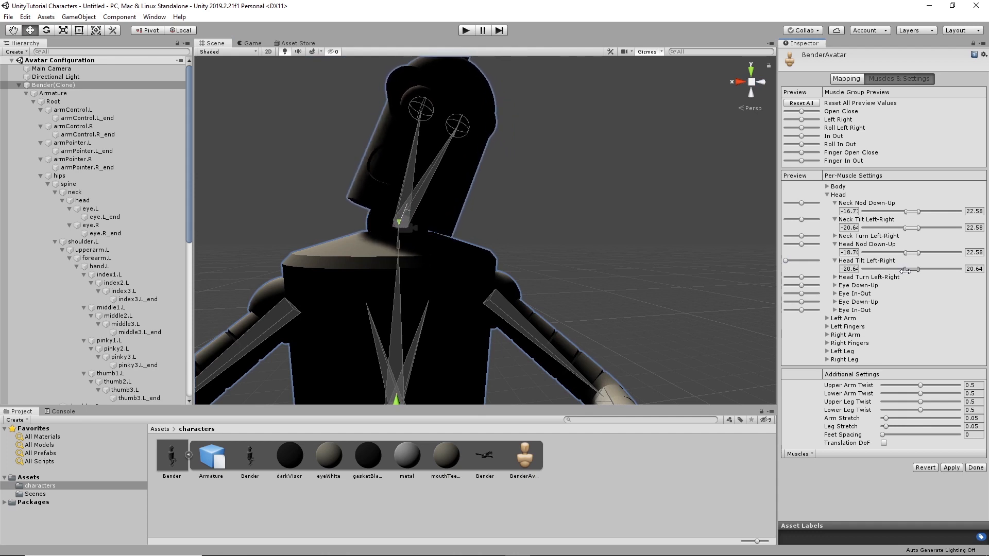
# Step: Collapse the Head Tilt Left-Right settings and return the head tilt preview to centre
pyautogui.click(835, 261)
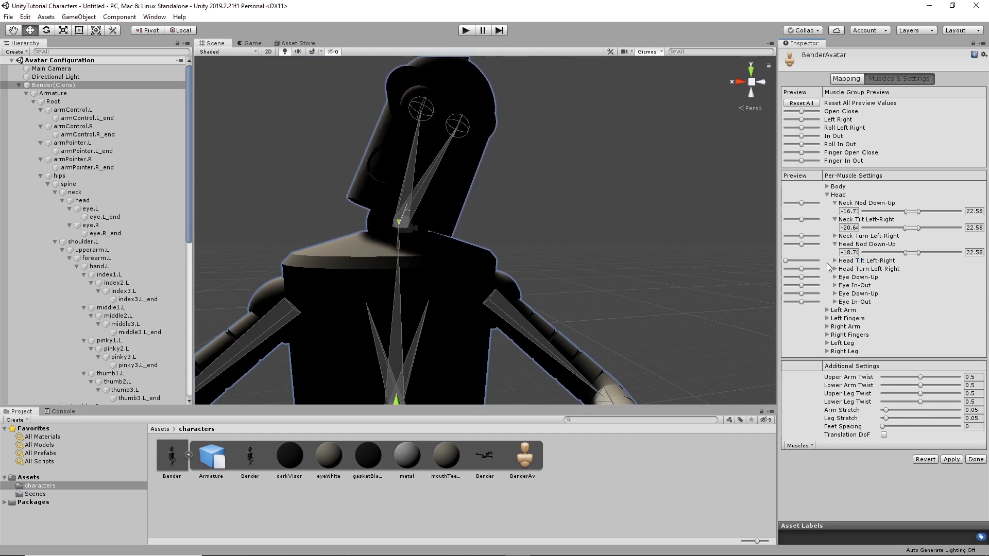
pyautogui.click(798, 261)
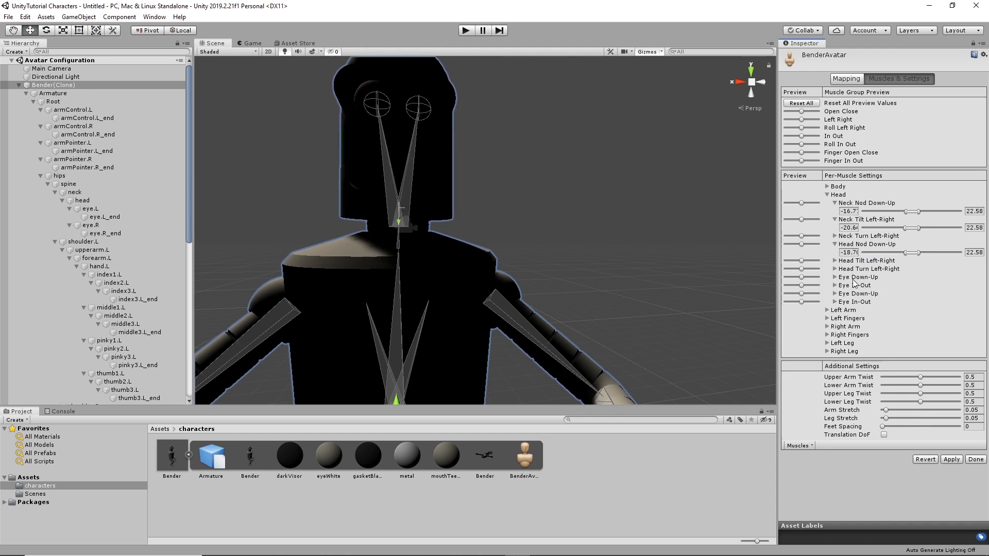
pyautogui.keyDown('alt'); pyautogui.moveTo(550, 205); pyautogui.dragTo(616, 188); pyautogui.keyUp('alt')
pyautogui.scroll(-5, 647, 220)
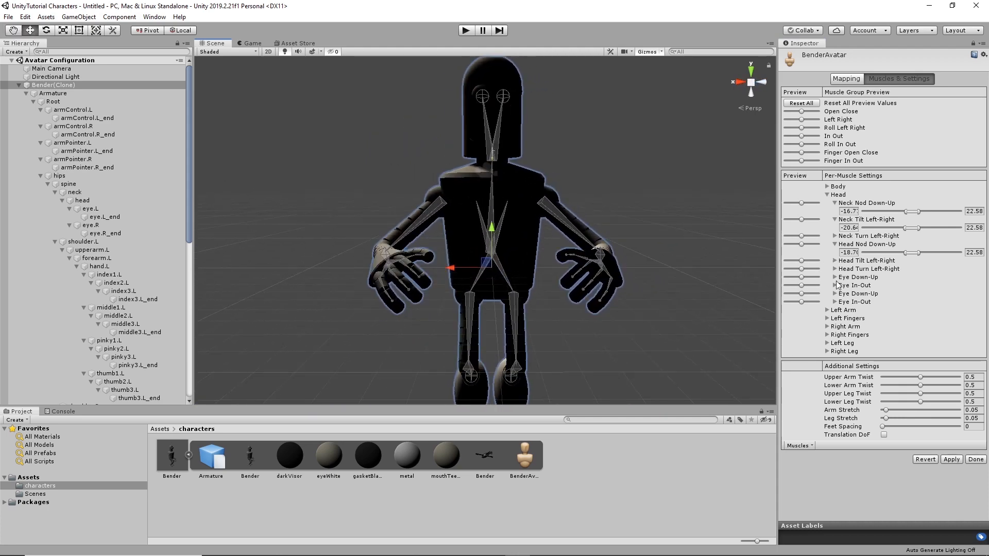
# Step: Expand the Left Arm muscles and preview the shoulder movement and both extremes of Arm Down-Up
pyautogui.click(839, 310)
pyautogui.moveTo(802, 319)
pyautogui.mouseDown()
pyautogui.moveTo(757, 319)
pyautogui.moveTo(862, 320)
pyautogui.moveTo(772, 326)
pyautogui.moveTo(831, 332)
pyautogui.moveTo(803, 331)
pyautogui.mouseUp()
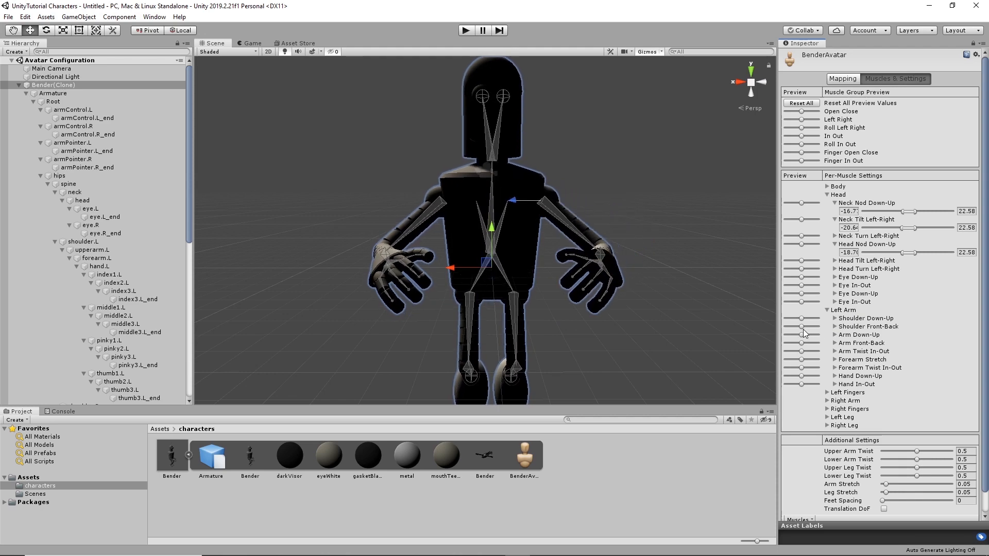
pyautogui.keyDown('alt'); pyautogui.moveTo(762, 290); pyautogui.dragTo(842, 342); pyautogui.keyUp('alt')
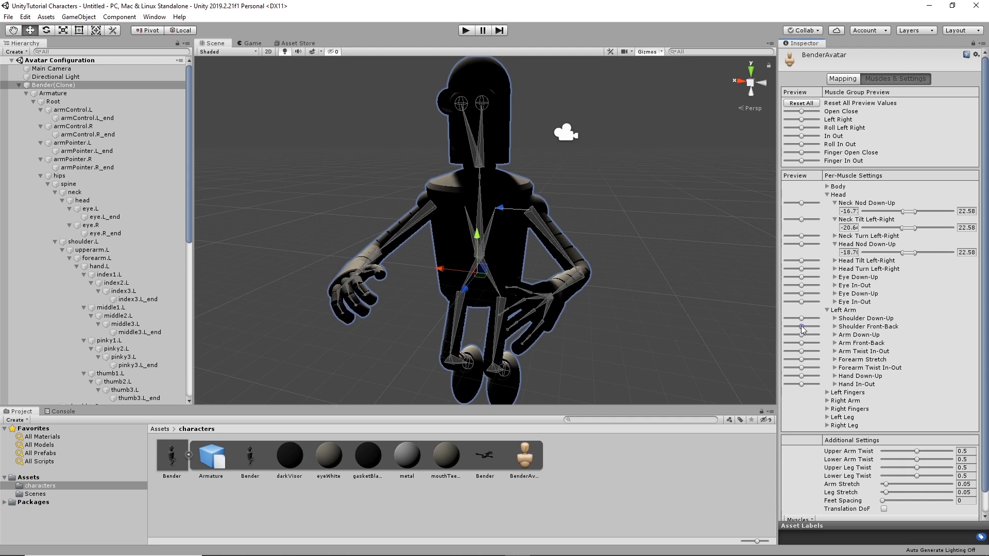
pyautogui.moveTo(804, 330)
pyautogui.mouseDown()
pyautogui.moveTo(763, 329)
pyautogui.moveTo(852, 323)
pyautogui.moveTo(801, 326)
pyautogui.mouseUp()
pyautogui.moveTo(801, 335); pyautogui.dragTo(826, 336)
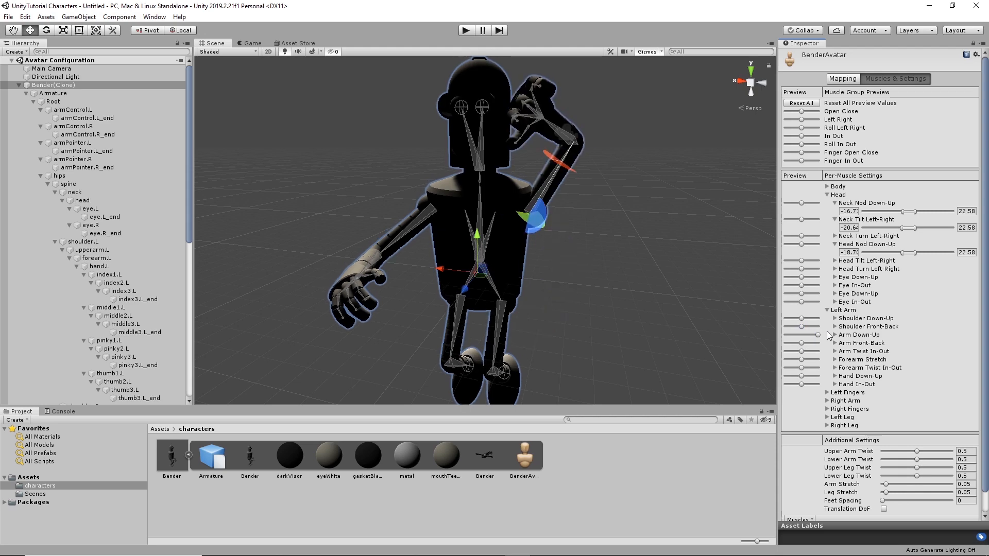
pyautogui.keyDown('alt'); pyautogui.moveTo(580, 264); pyautogui.dragTo(685, 266); pyautogui.keyUp('alt')
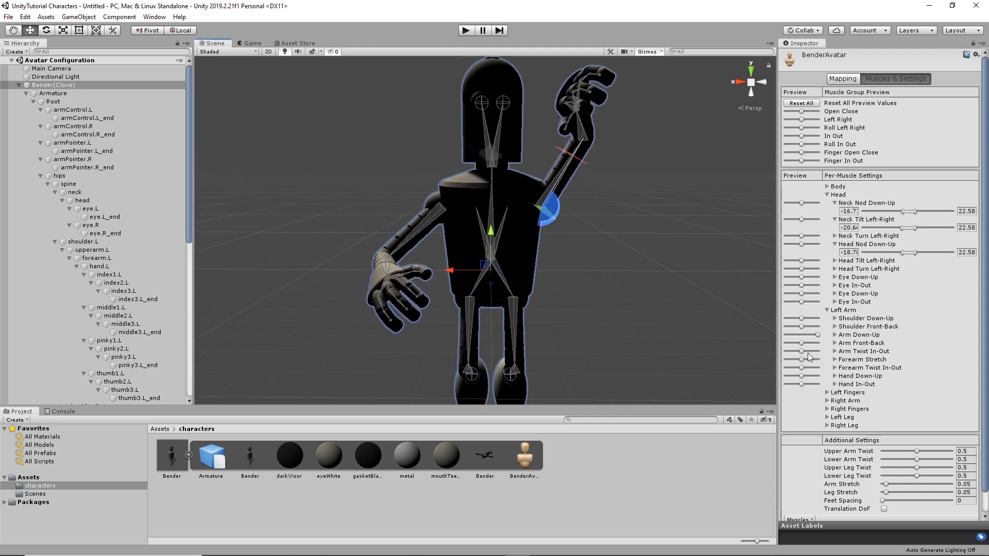
pyautogui.moveTo(817, 335); pyautogui.dragTo(777, 335)
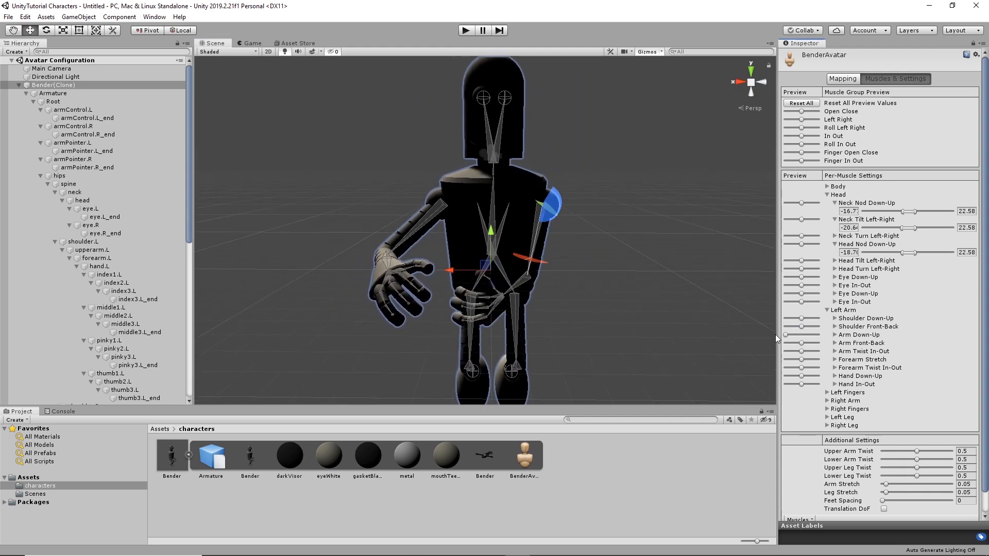
# Step: Set the left arm's Arm Down-Up minimum to -40 and return its preview to centre
pyautogui.moveTo(655, 265); pyautogui.dragTo(554, 244, button='middle')
pyautogui.keyDown('alt'); pyautogui.moveTo(592, 241); pyautogui.dragTo(652, 242); pyautogui.keyUp('alt')
pyautogui.scroll(5, 558, 238)
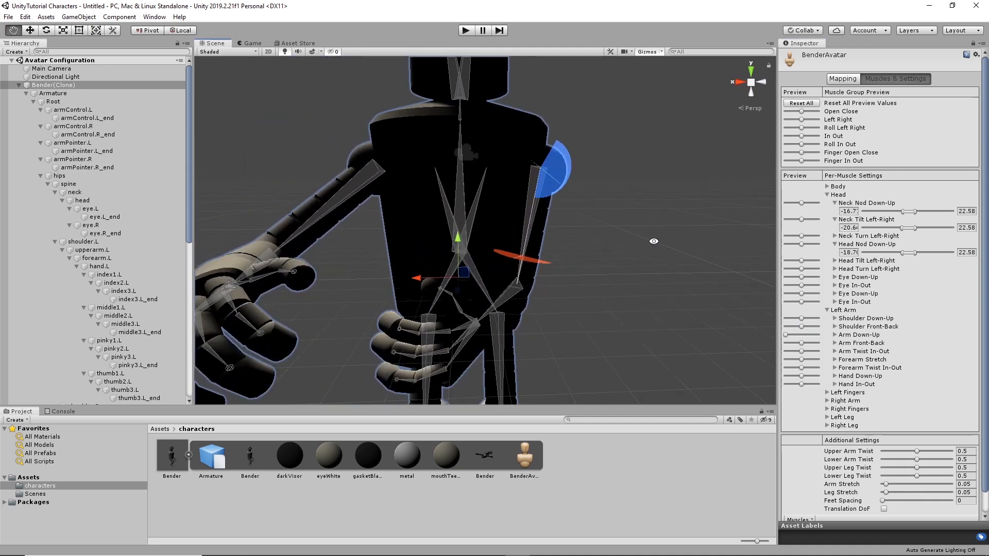
pyautogui.click(835, 335)
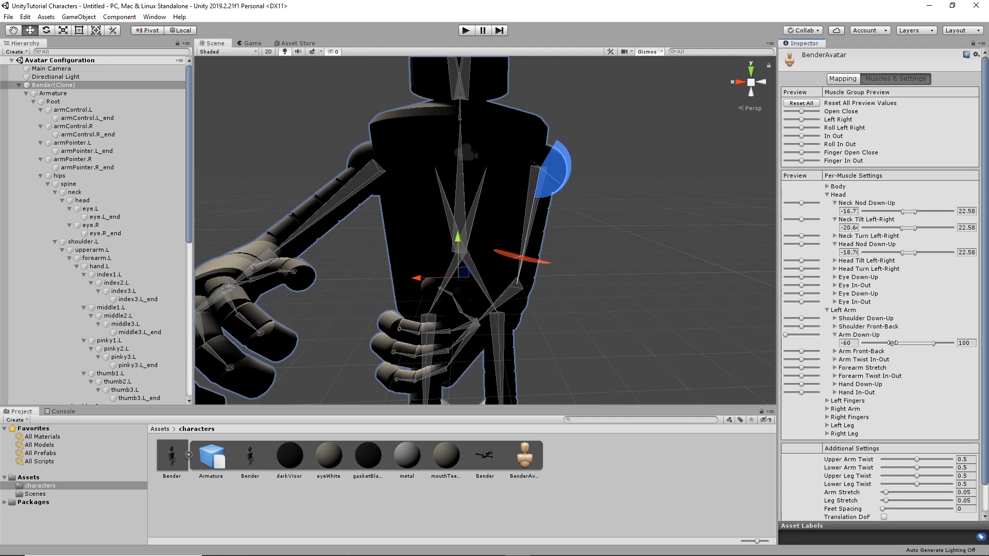
pyautogui.moveTo(893, 343); pyautogui.dragTo(897, 344)
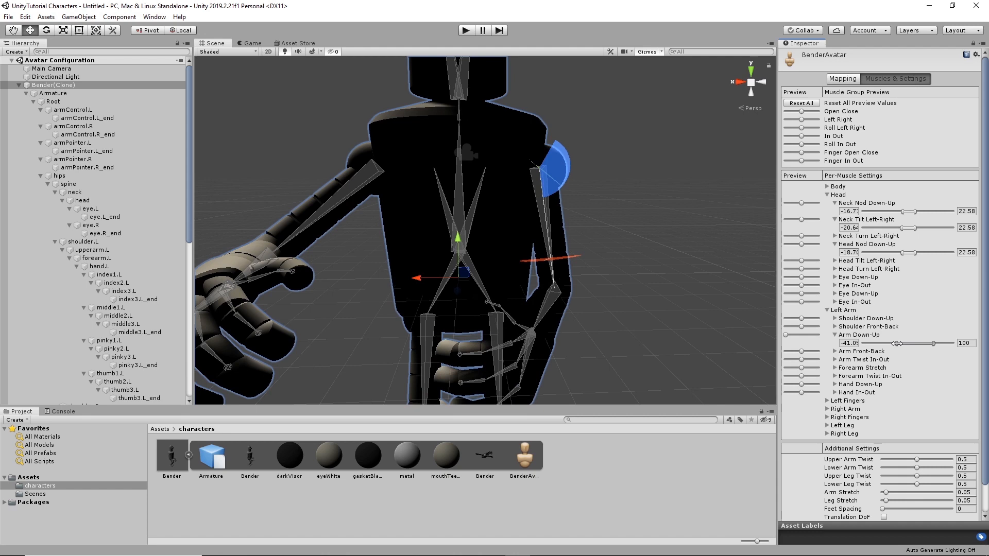
pyautogui.moveTo(897, 343)
pyautogui.mouseDown()
pyautogui.moveTo(843, 344)
pyautogui.moveTo(912, 349)
pyautogui.mouseUp()
pyautogui.click(851, 342)
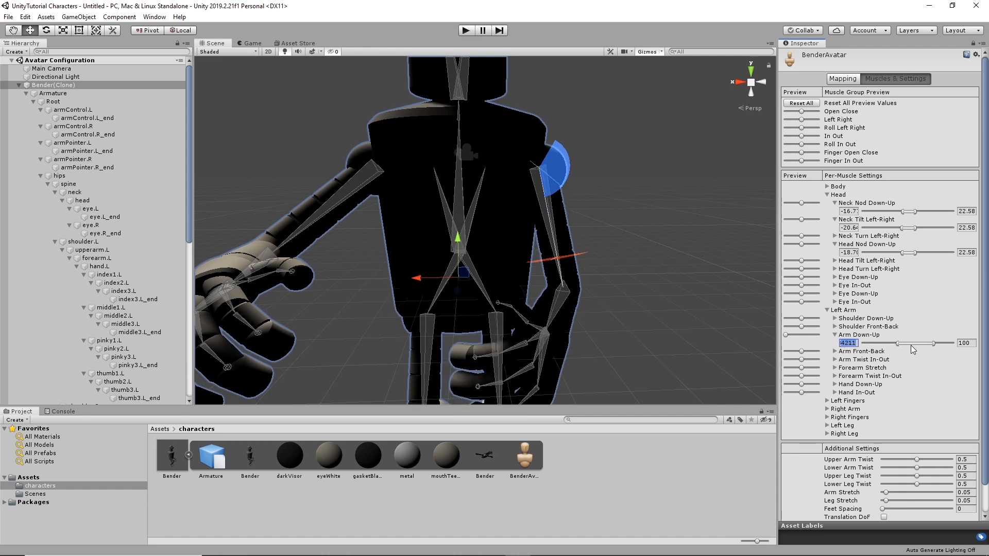
pyautogui.write('-40')
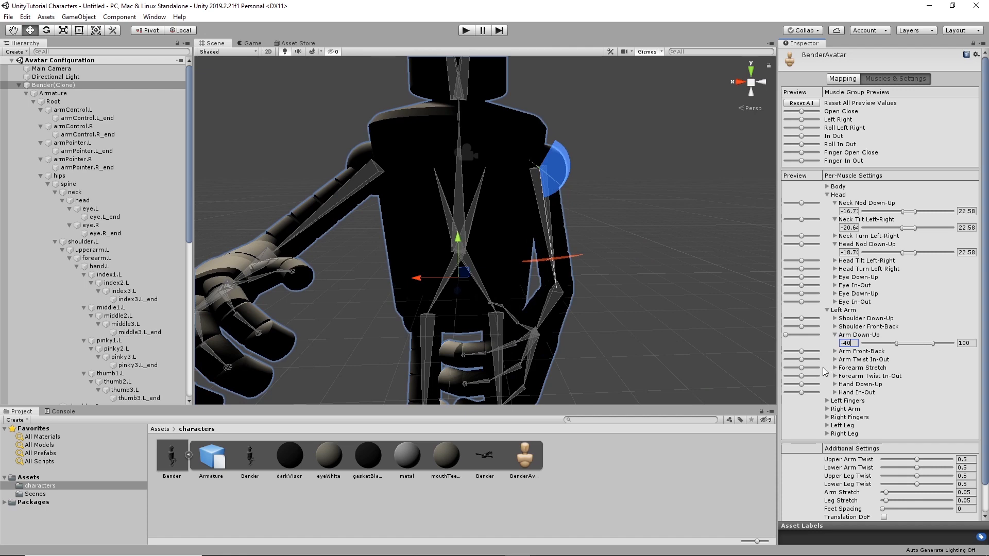
pyautogui.moveTo(789, 337); pyautogui.dragTo(801, 345)
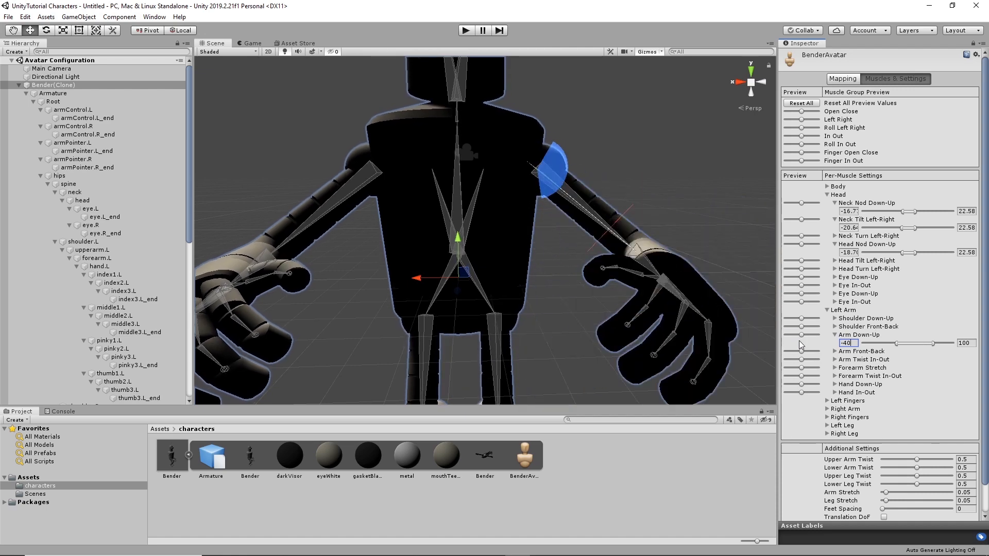
# Step: Set the right arm's Arm Down-Up minimum to -40, previewing the lowered arm, and return its preview to centre
pyautogui.click(827, 409)
pyautogui.scroll(-3, 860, 360)
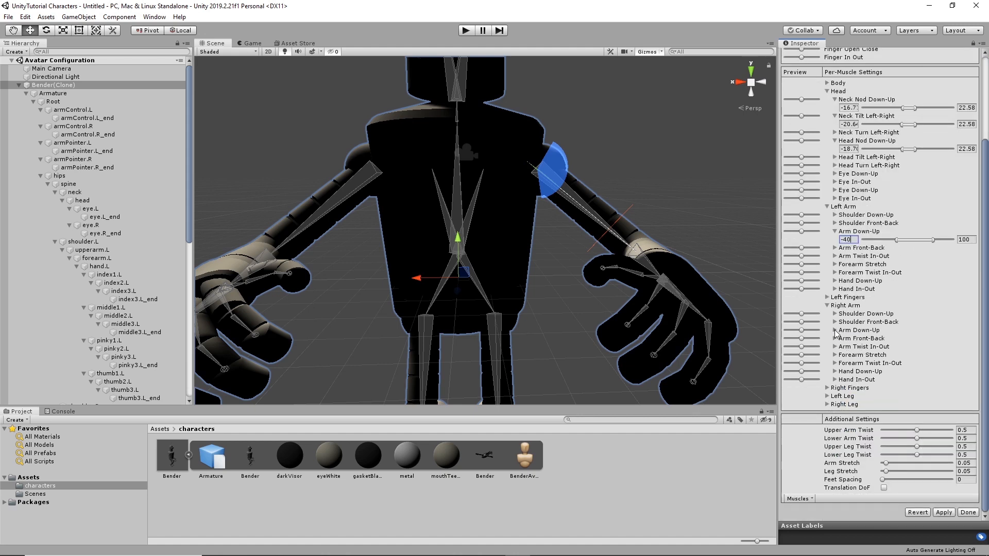
pyautogui.click(835, 331)
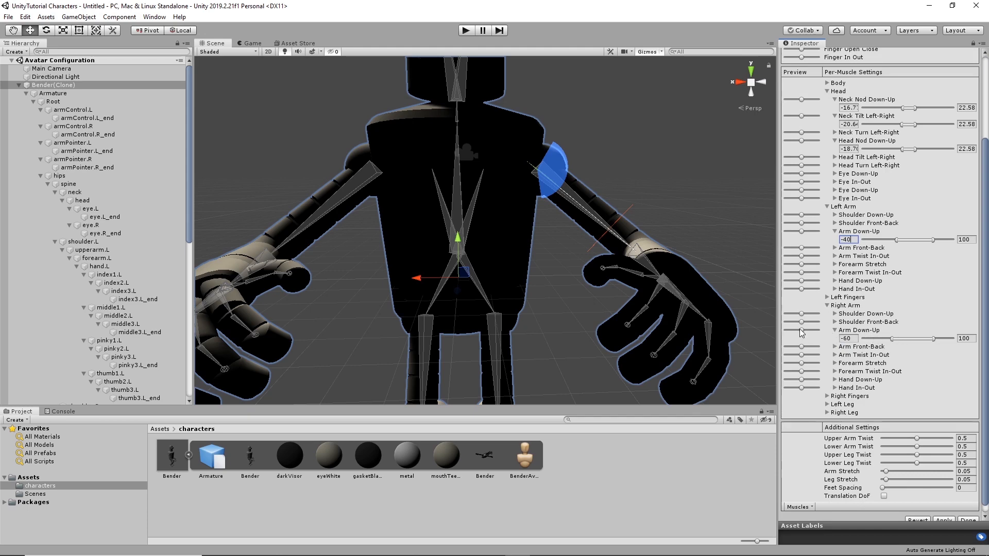
pyautogui.moveTo(802, 331); pyautogui.dragTo(785, 330)
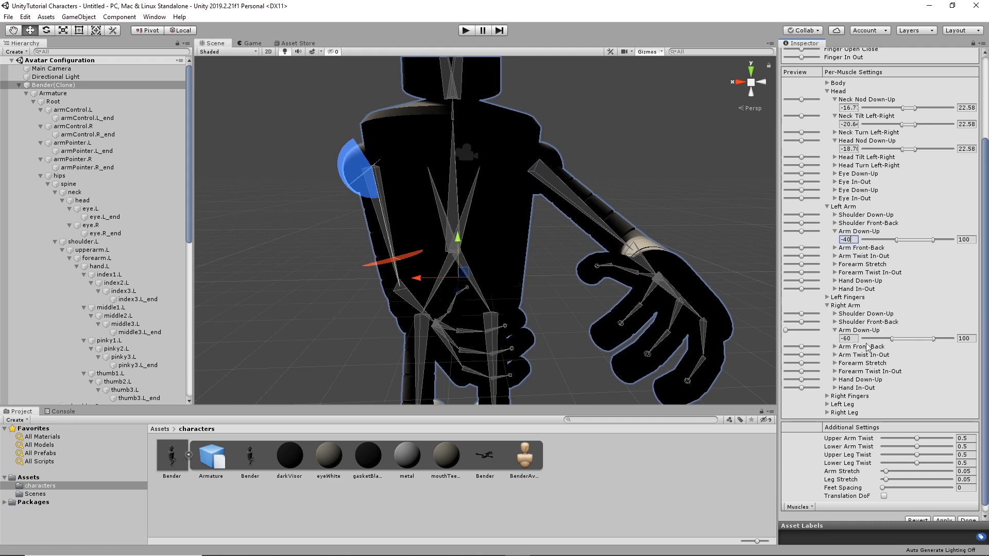
pyautogui.click(846, 338)
pyautogui.write('-4')
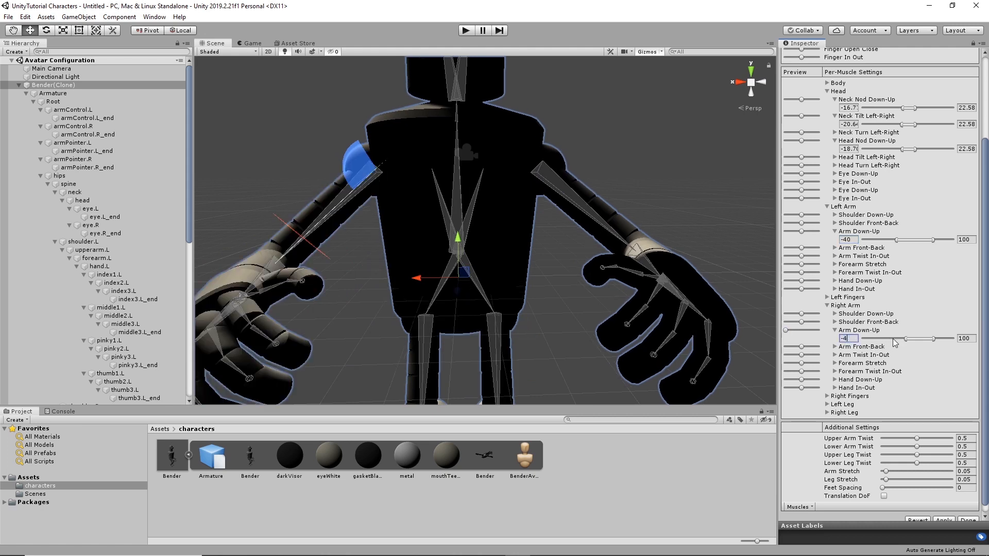
pyautogui.write('0')
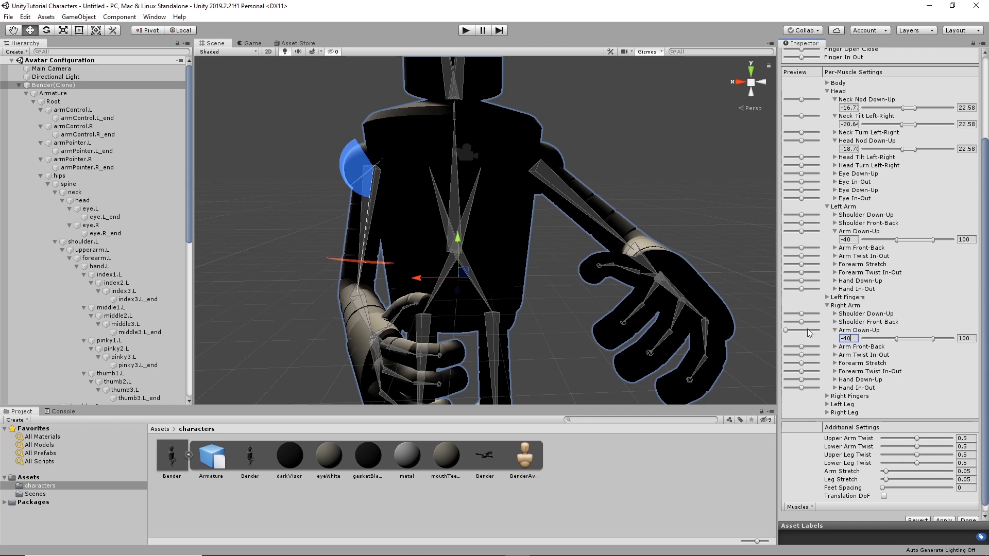
pyautogui.moveTo(787, 329); pyautogui.dragTo(804, 333)
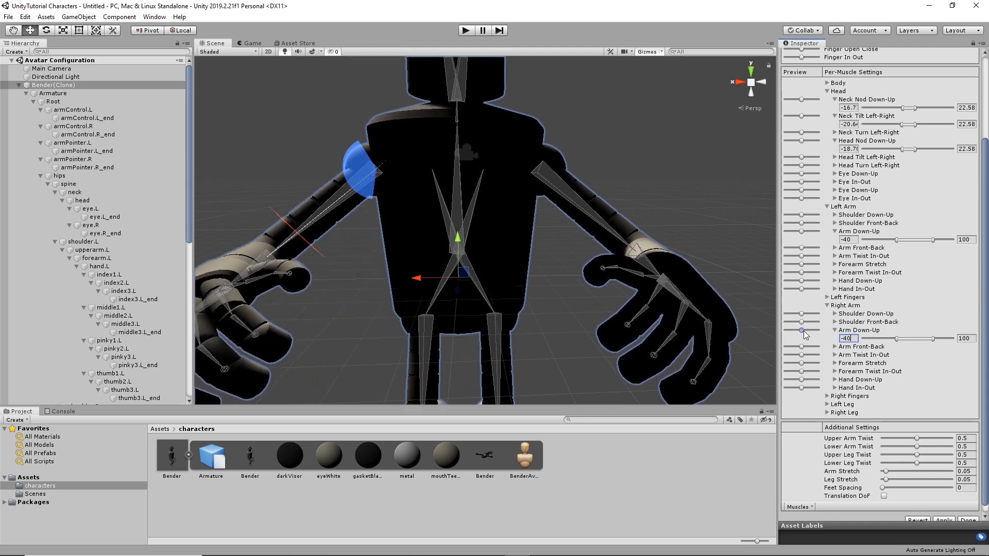
# Step: Apply the muscle changes to the Bender avatar and finish the avatar configuration
pyautogui.scroll(-10, 508, 244)
pyautogui.moveTo(508, 243); pyautogui.dragTo(545, 206, button='middle')
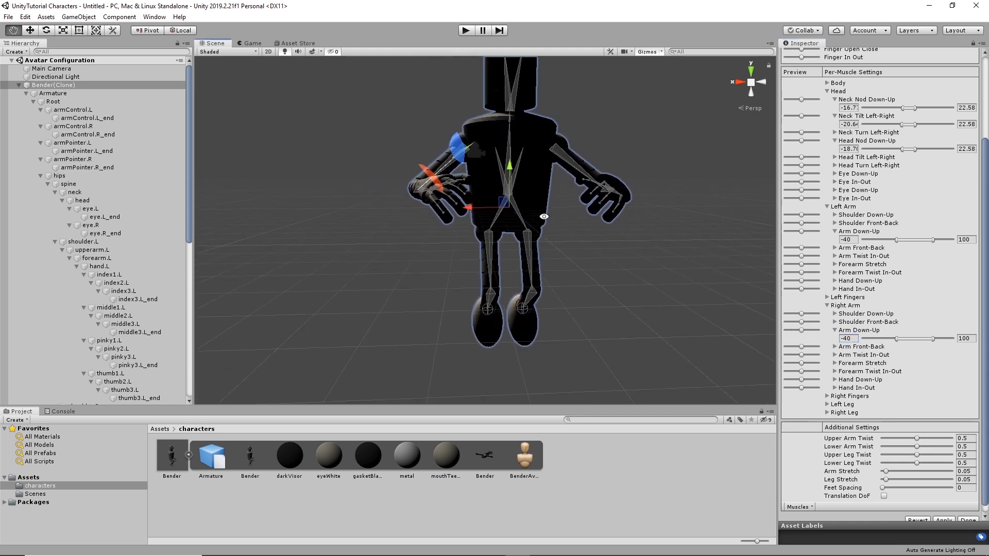
pyautogui.keyDown('alt'); pyautogui.moveTo(565, 265); pyautogui.dragTo(642, 285); pyautogui.keyUp('alt')
pyautogui.moveTo(707, 245); pyautogui.dragTo(643, 273, button='middle')
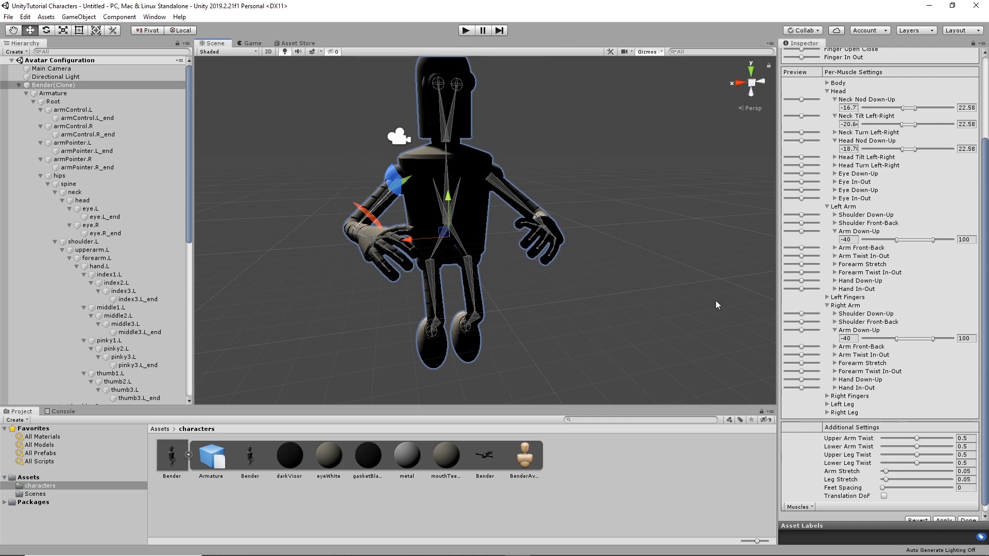
pyautogui.scroll(-1, 858, 391)
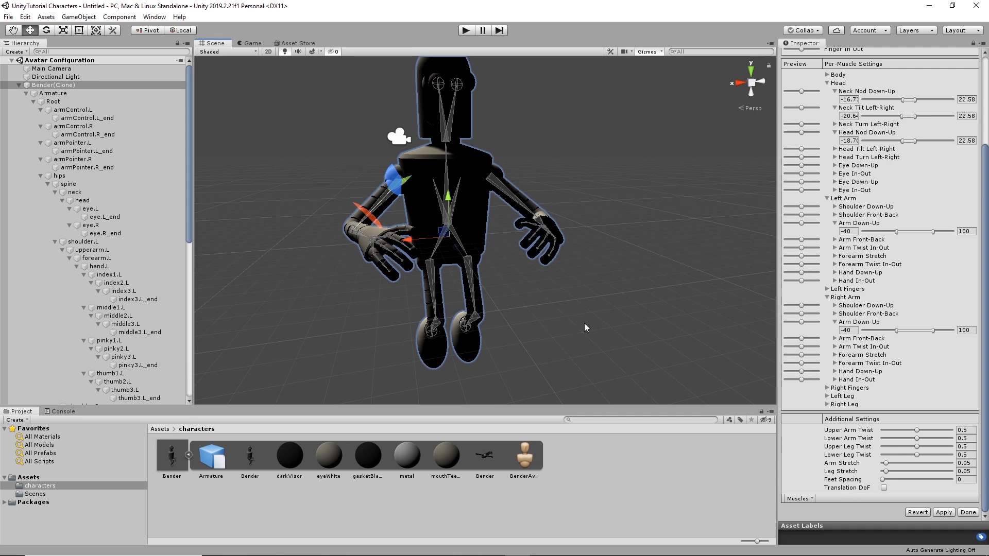
pyautogui.keyDown('alt'); pyautogui.moveTo(677, 349); pyautogui.dragTo(632, 341); pyautogui.keyUp('alt')
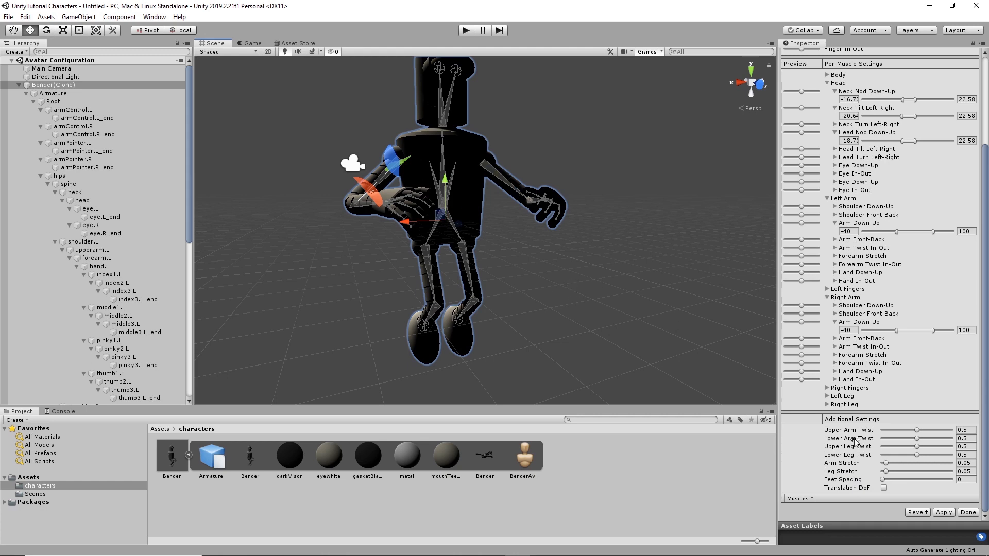
pyautogui.click(944, 512)
pyautogui.click(972, 513)
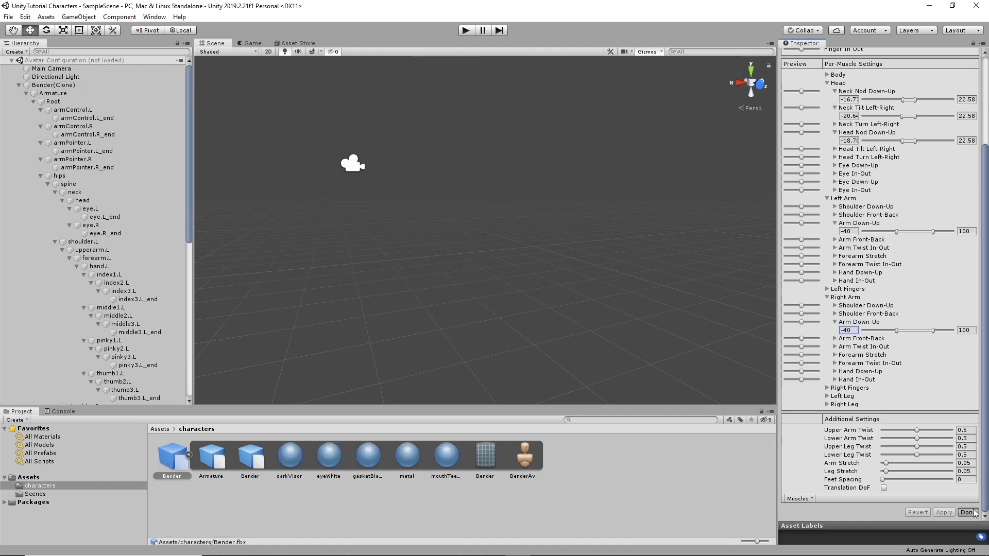
# Step: Save the current scene
pyautogui.scroll(-3, 537, 290)
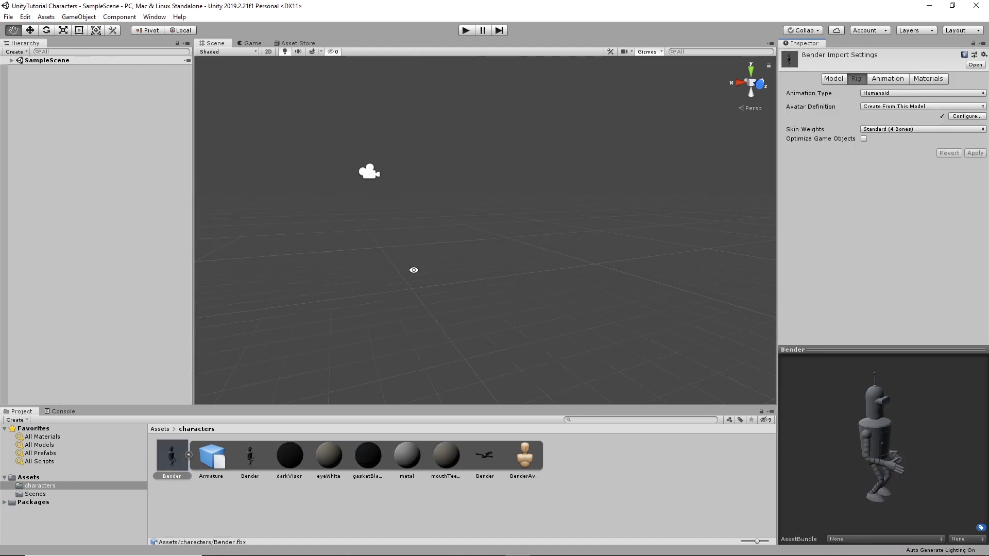
pyautogui.keyDown('alt'); pyautogui.moveTo(414, 270); pyautogui.dragTo(520, 261); pyautogui.keyUp('alt')
pyautogui.click(9, 17)
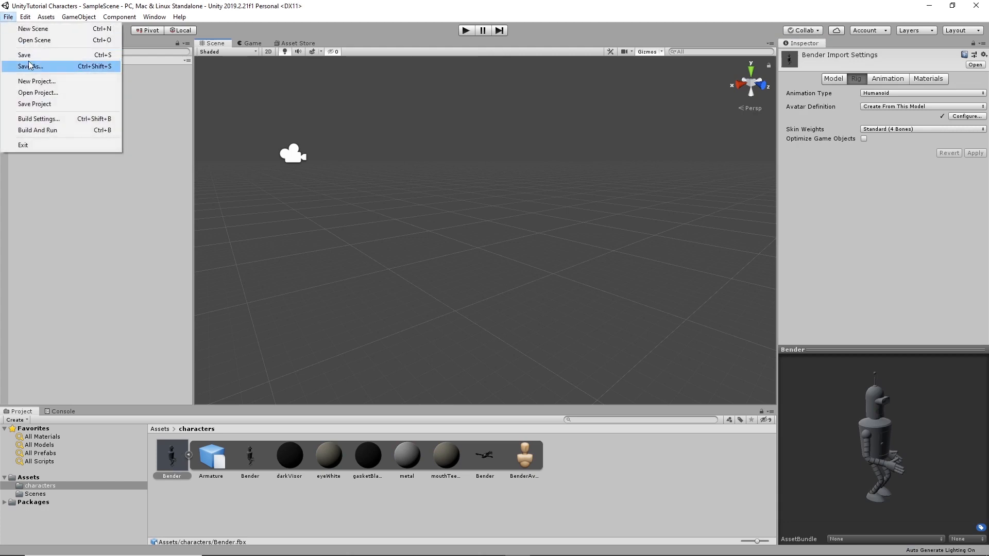
pyautogui.click(26, 55)
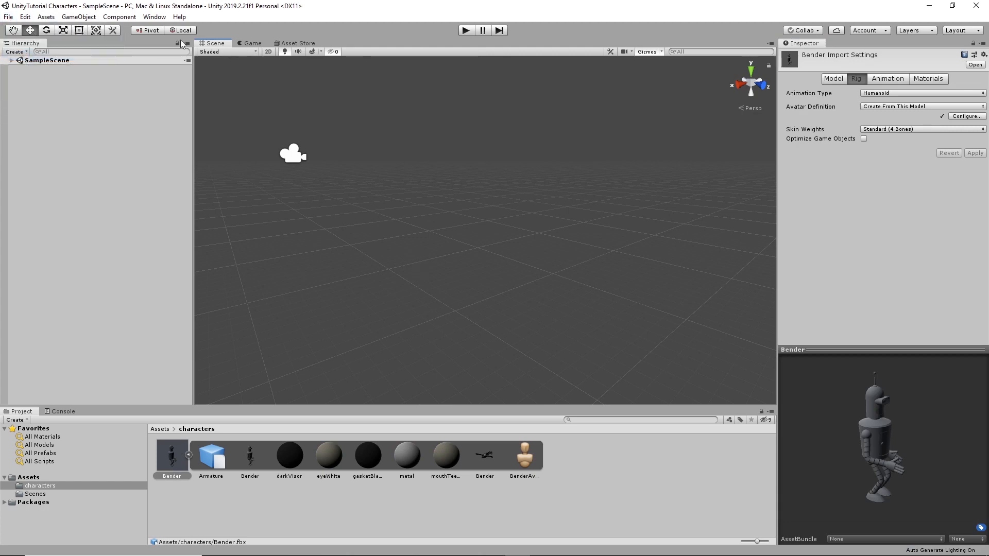
# Step: Add a 3D plane to the scene
pyautogui.click(78, 17)
pyautogui.moveTo(92, 52)
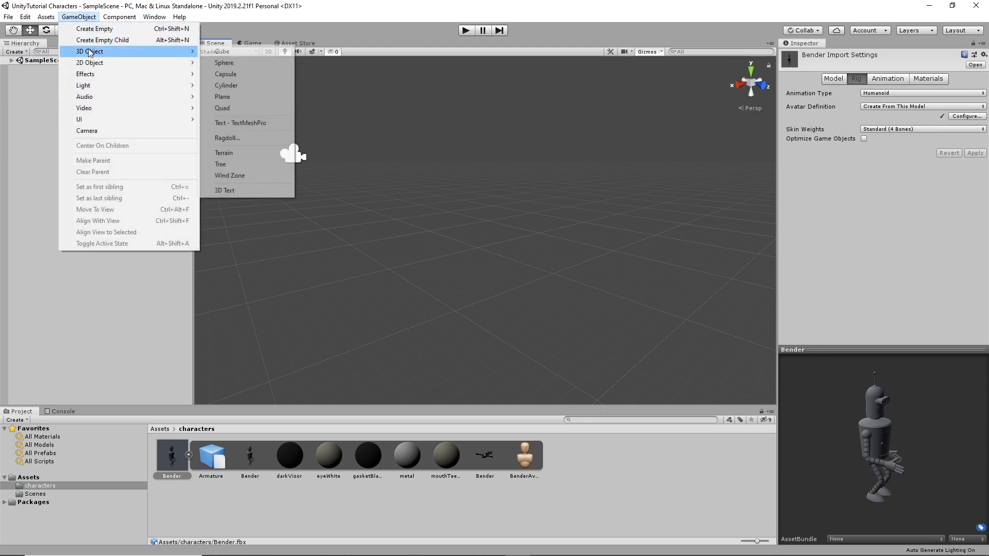
pyautogui.click(233, 97)
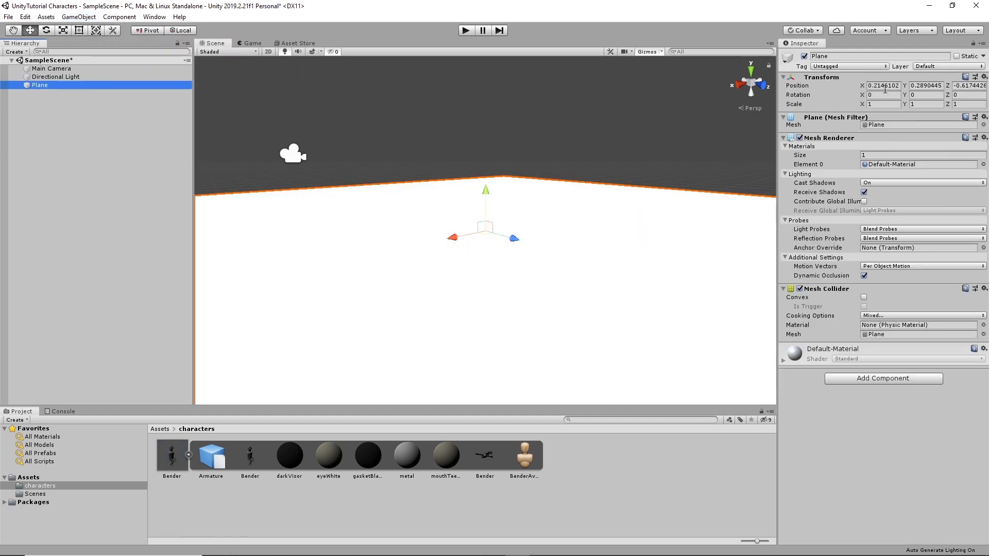
# Step: Set the plane's position to 0 on the X, Y and Z axes
pyautogui.keyDown('alt'); pyautogui.moveTo(630, 228); pyautogui.dragTo(614, 256); pyautogui.keyUp('alt')
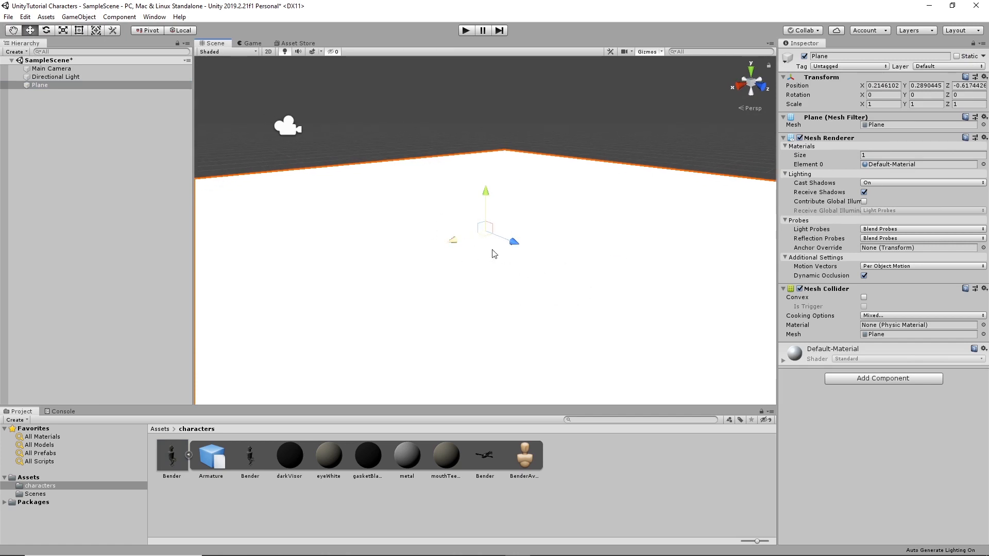
pyautogui.click(884, 86)
pyautogui.write('0')
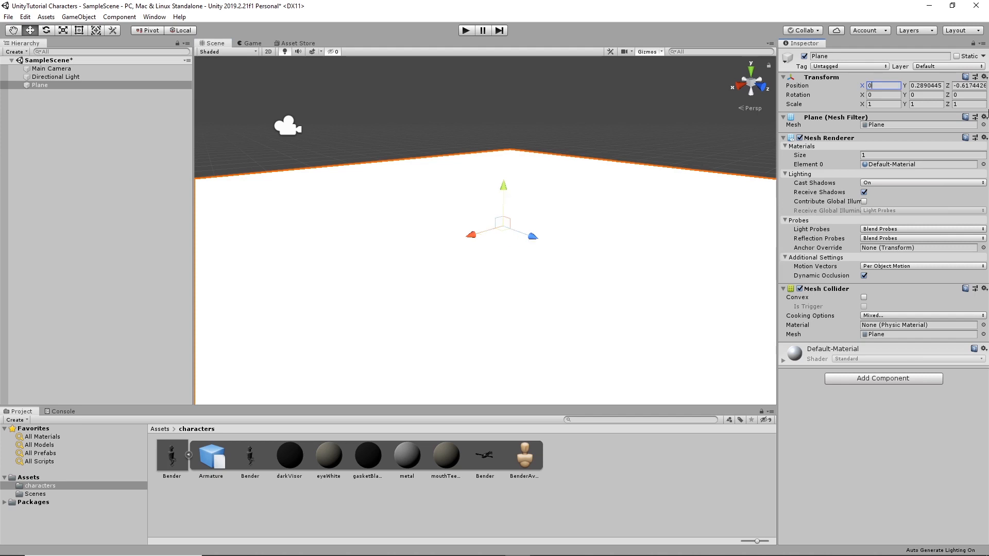
pyautogui.click(936, 84)
pyautogui.write('0')
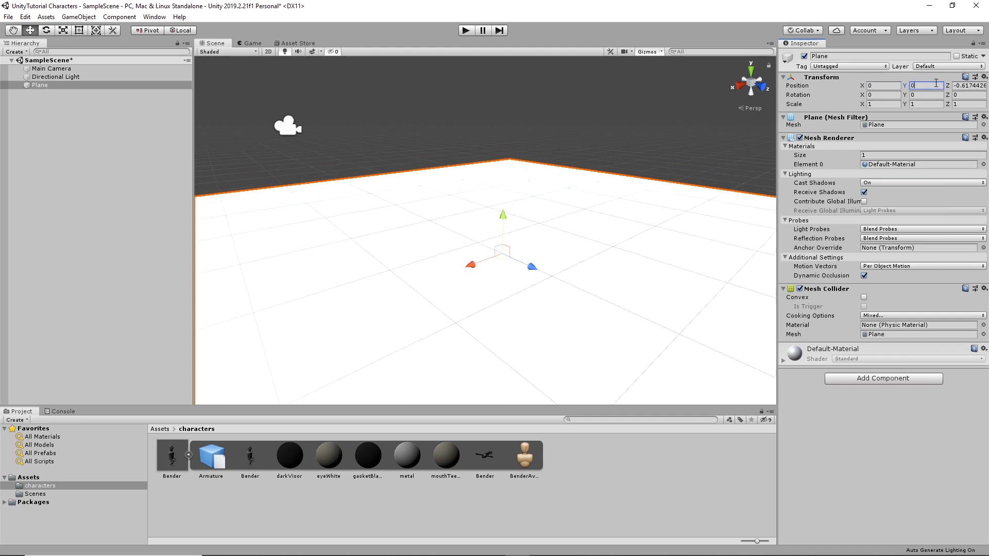
pyautogui.press('Tab')
pyautogui.write('0')
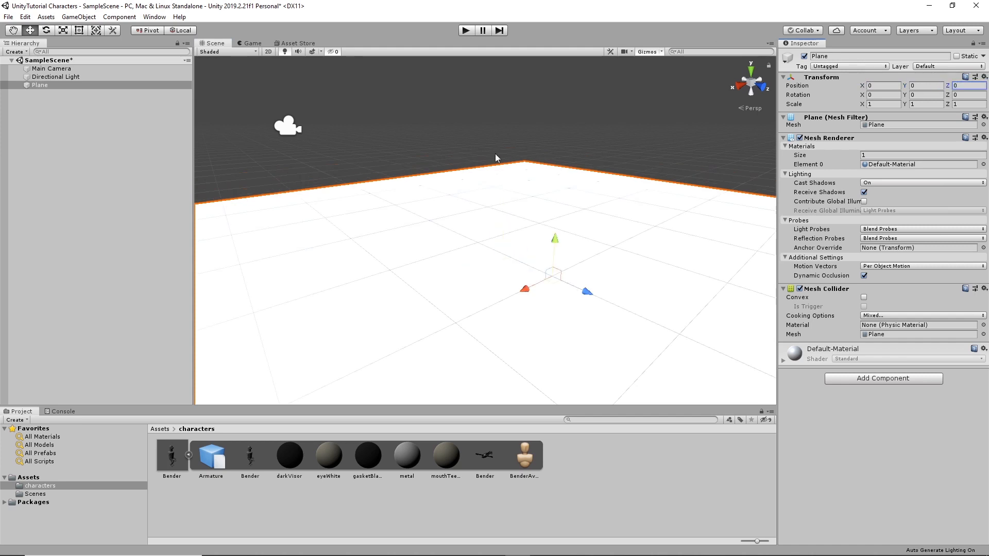
pyautogui.keyDown('alt'); pyautogui.moveTo(622, 311); pyautogui.dragTo(603, 295); pyautogui.keyUp('alt')
pyautogui.moveTo(604, 296); pyautogui.dragTo(536, 261, button='middle')
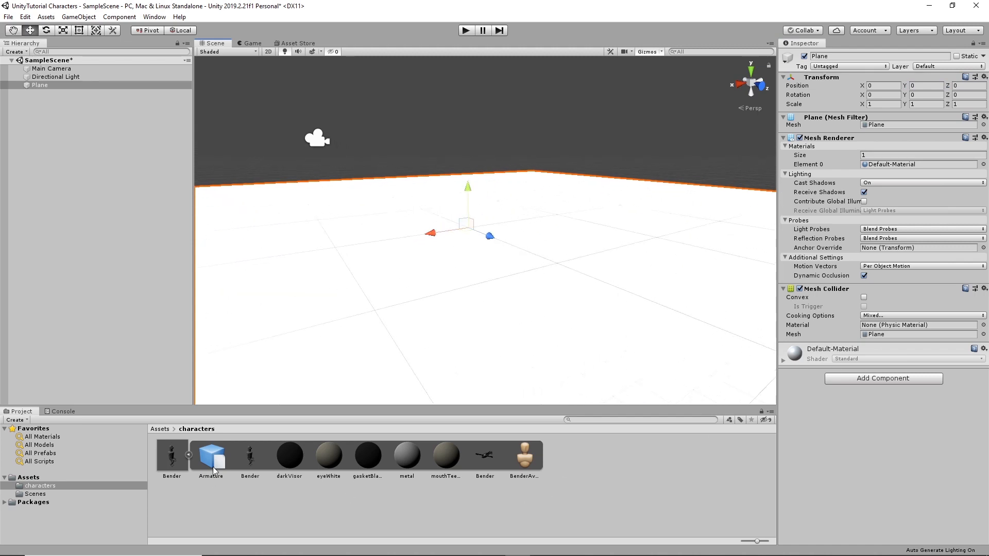
# Step: Create a new material named checker in the Assets folder
pyautogui.click(31, 478)
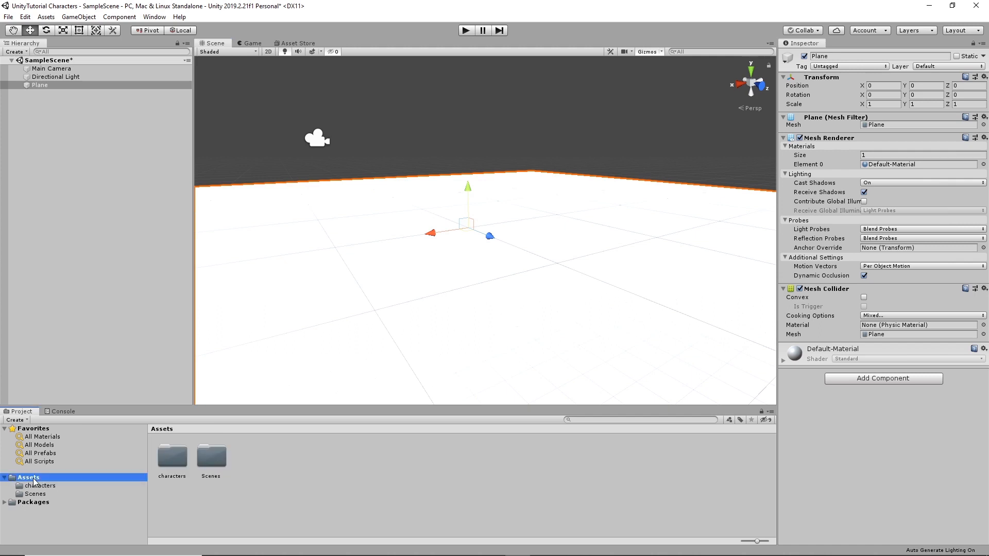
pyautogui.rightClick(272, 478)
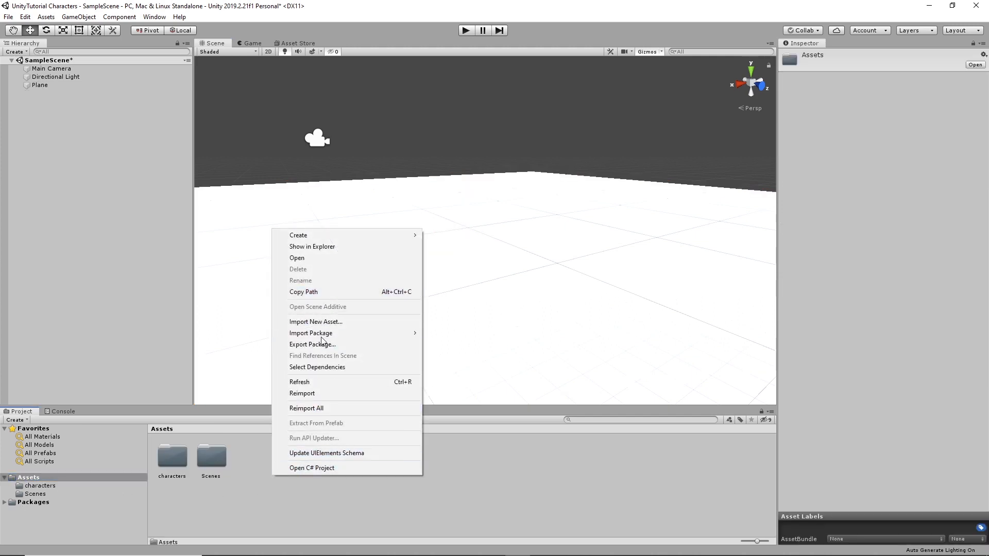
pyautogui.moveTo(310, 236)
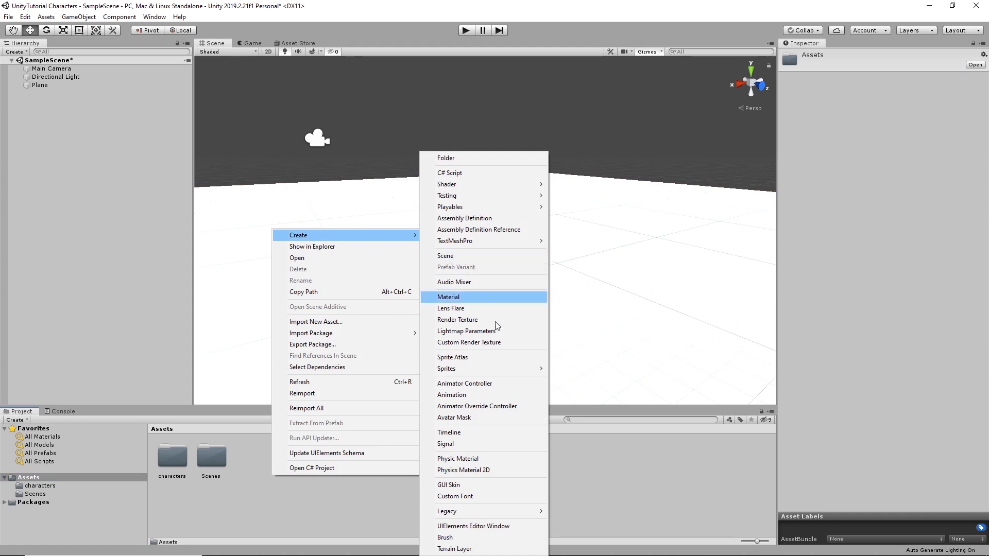
pyautogui.click(313, 477)
pyautogui.rightClick(313, 475)
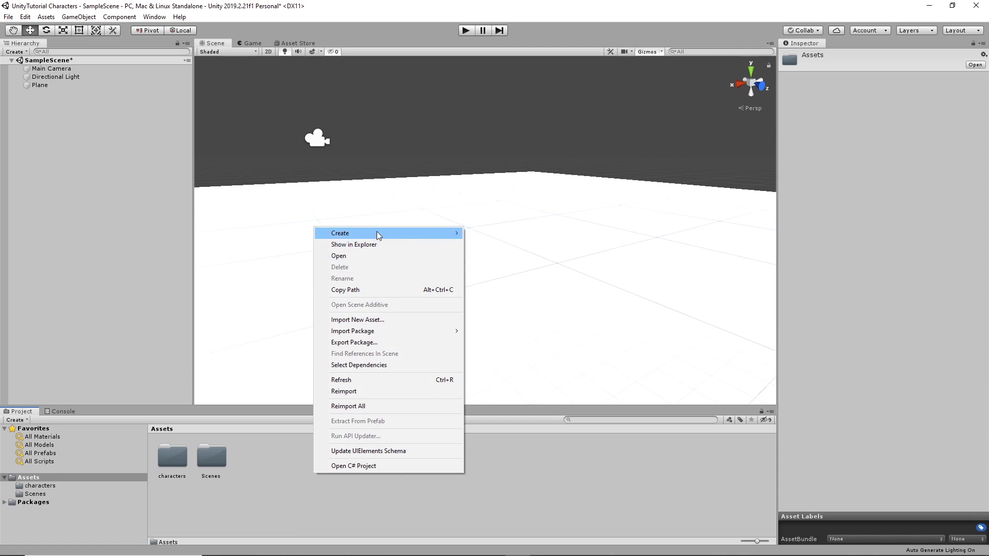
pyautogui.moveTo(377, 233)
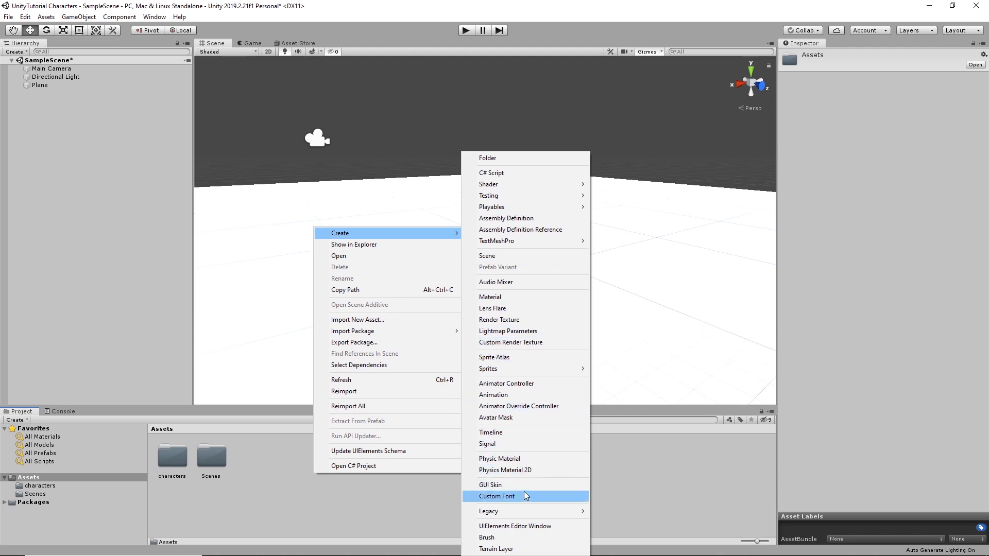
pyautogui.click(545, 297)
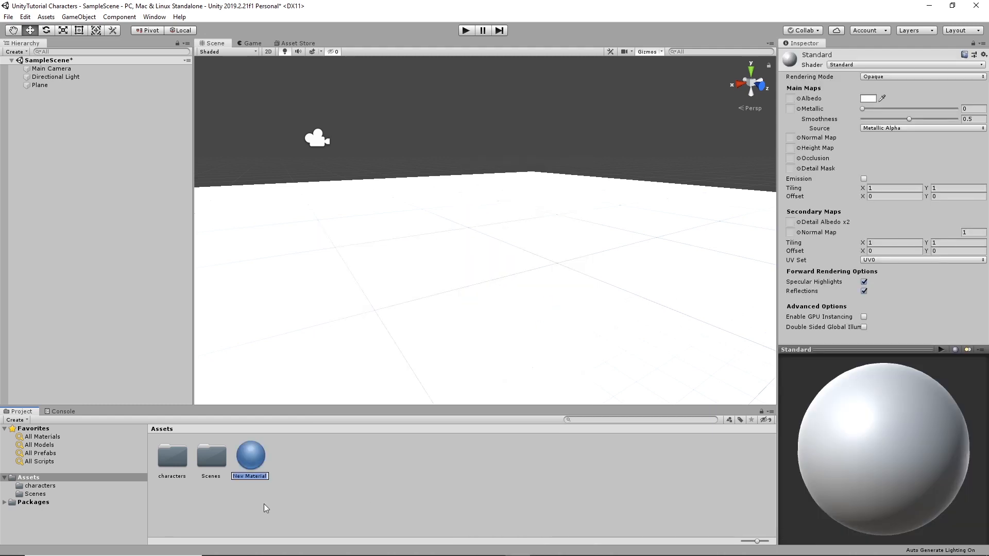
pyautogui.write('checker')
pyautogui.press('Return')
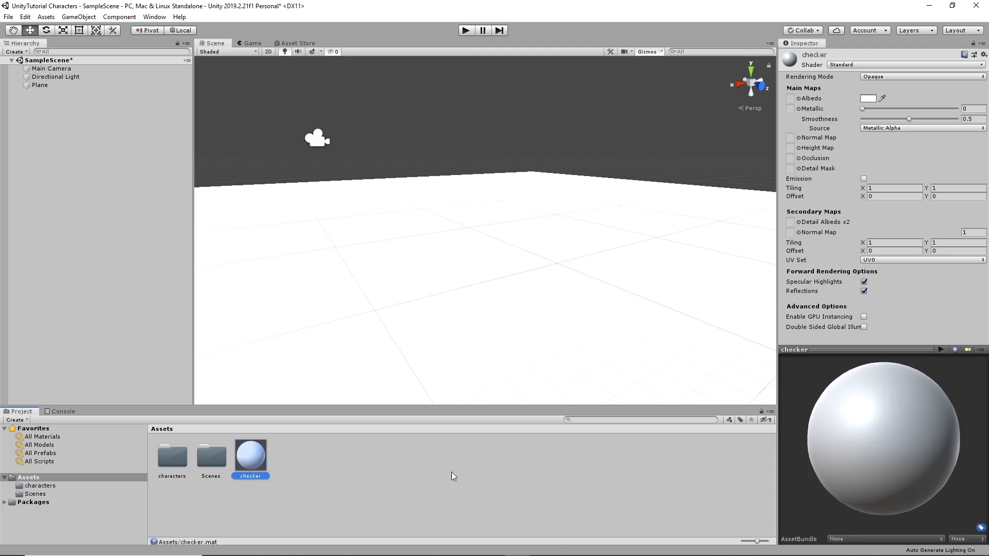
# Step: Apply the checker material to the plane and set its albedo texture to Default-Checker-Gray
pyautogui.moveTo(256, 461); pyautogui.dragTo(479, 309)
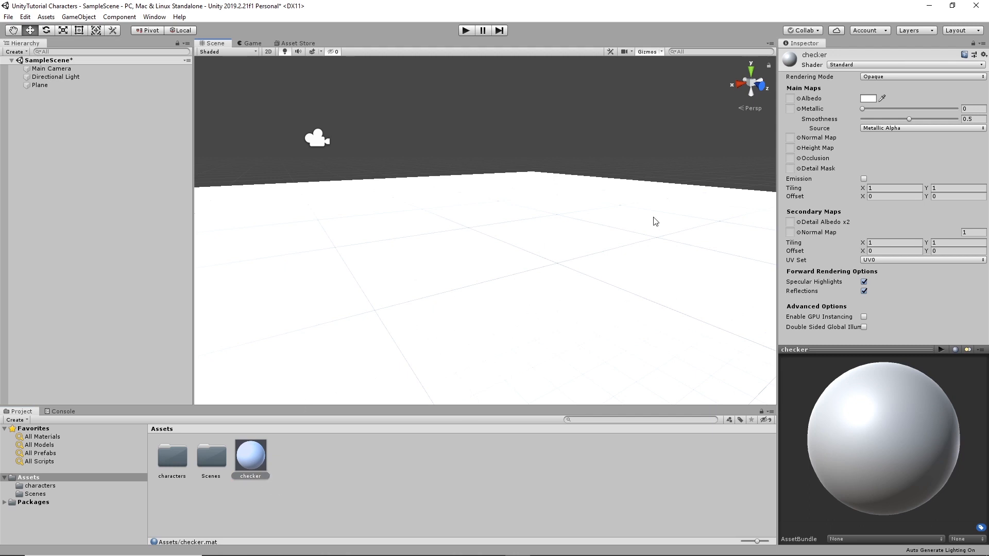
pyautogui.click(638, 285)
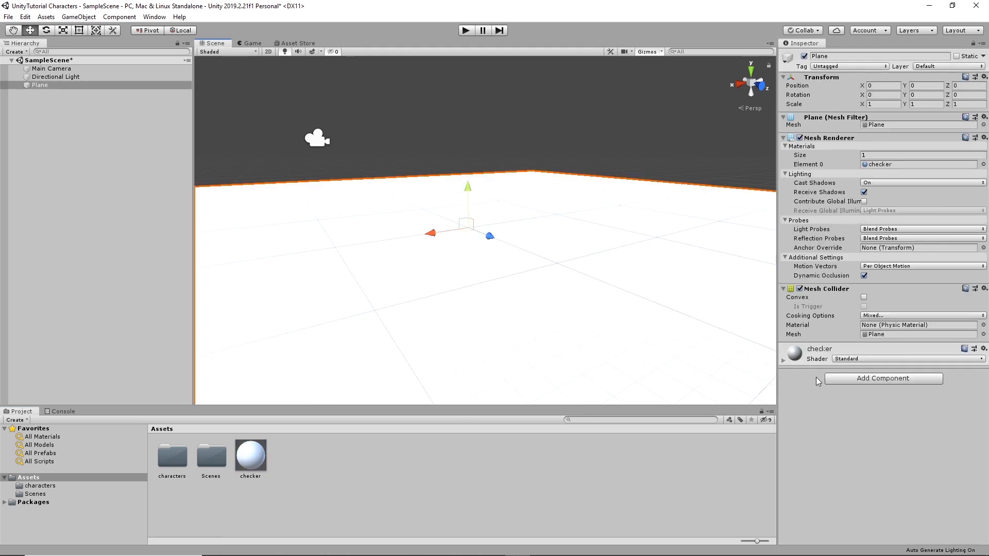
pyautogui.click(784, 361)
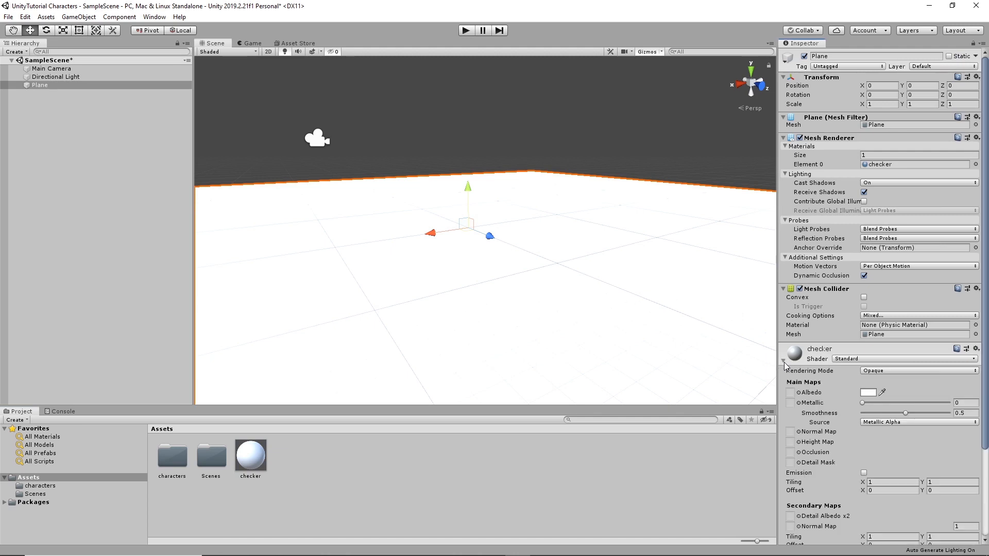
pyautogui.click(793, 393)
pyautogui.click(799, 393)
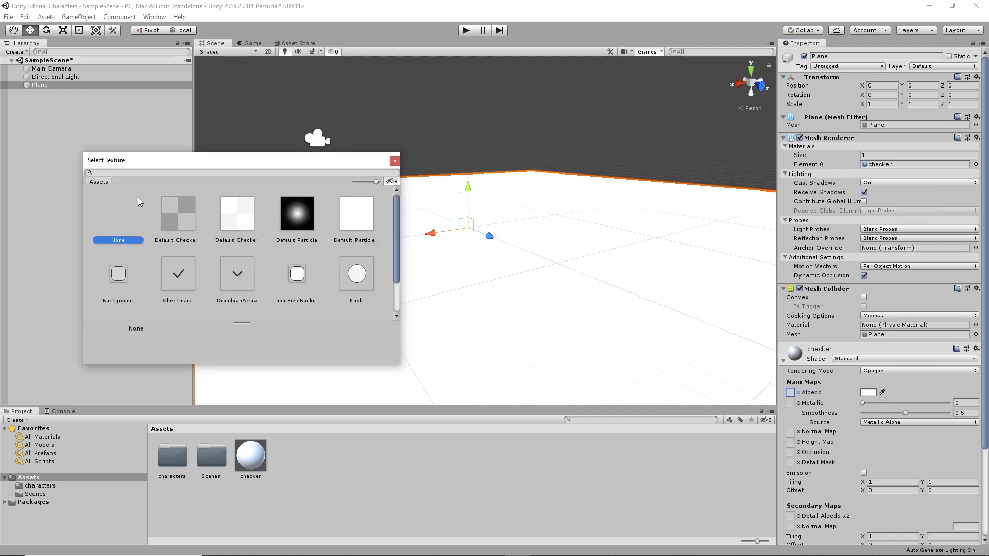
pyautogui.click(179, 219)
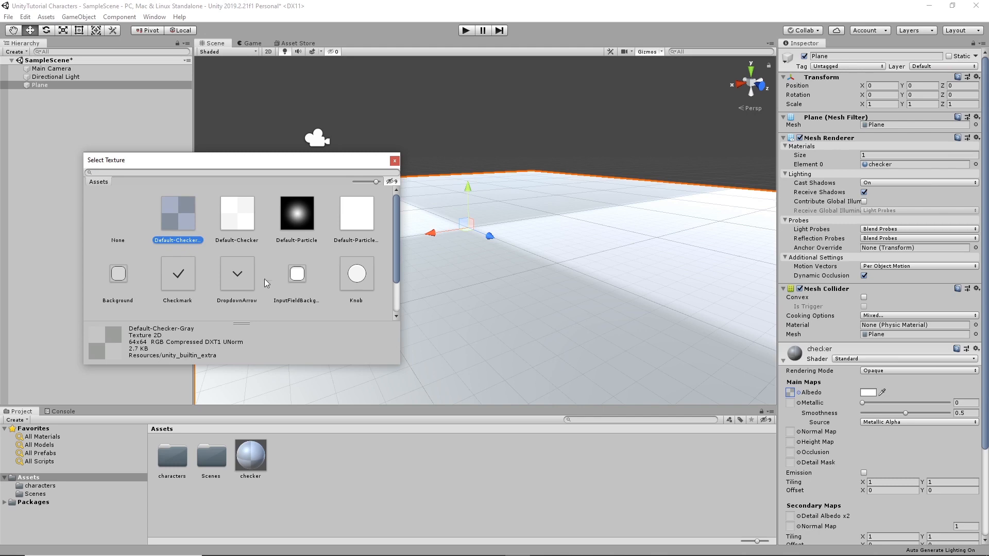
pyautogui.click(394, 161)
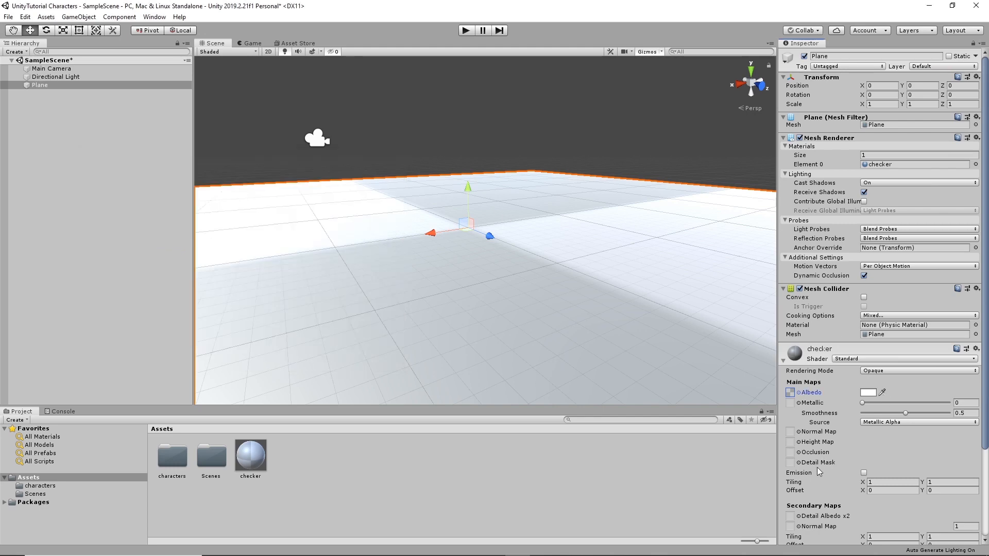
# Step: Set the checker material's main map tiling to 100 on both X and Y
pyautogui.click(895, 481)
pyautogui.write('00')
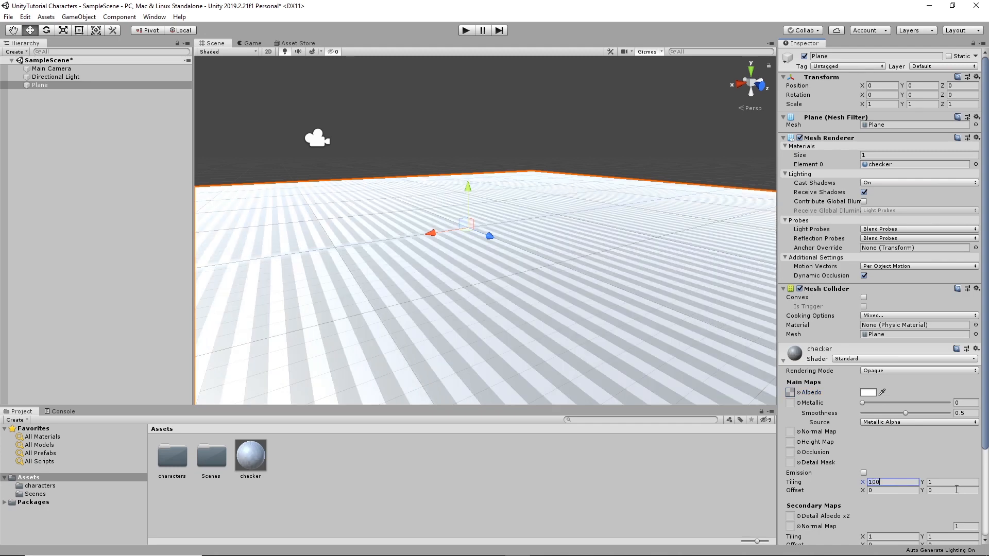
pyautogui.press('Tab')
pyautogui.write('100')
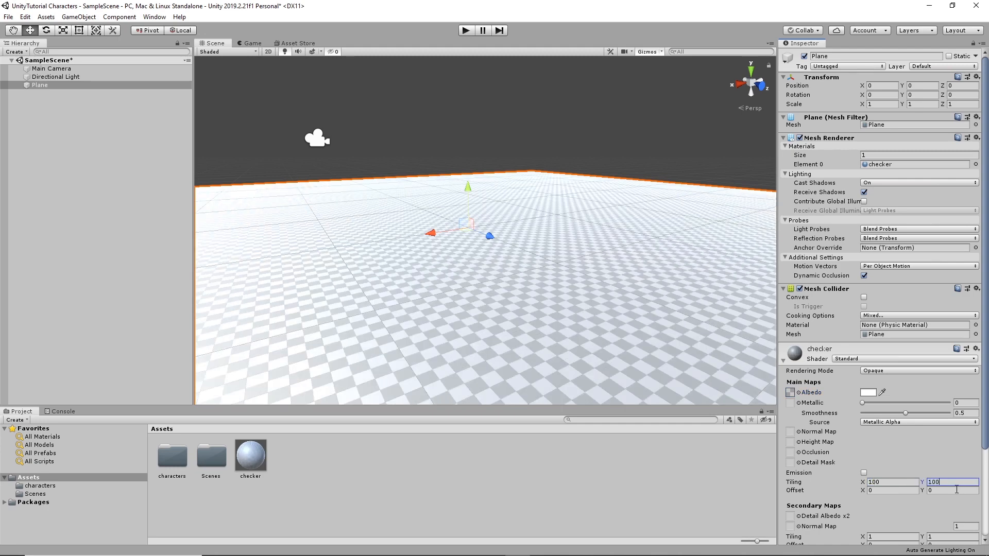
# Step: Reduce the checker material's main map tiling to 50 on X and Y
pyautogui.click(869, 482)
pyautogui.write('501')
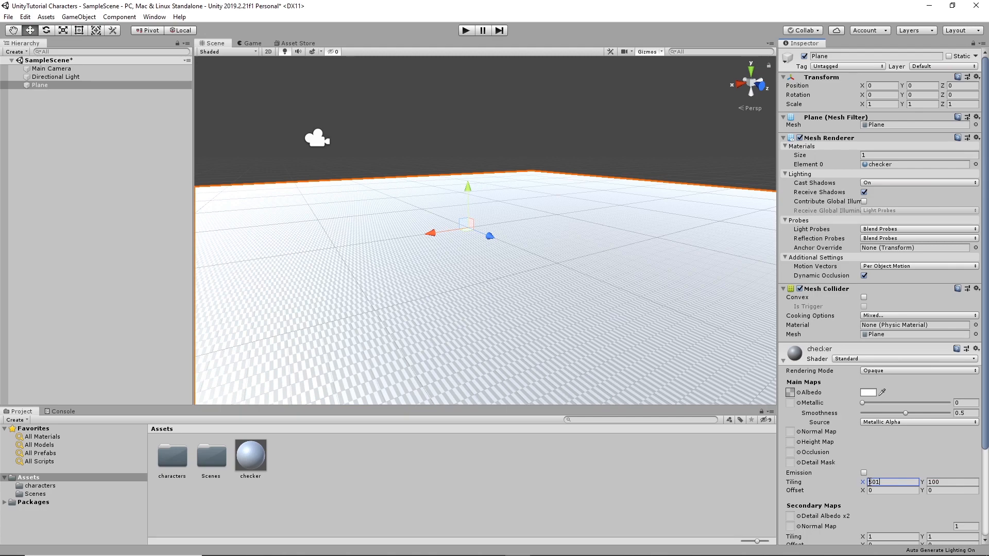
pyautogui.press('BackSpace')
pyautogui.press('Tab')
pyautogui.write('50')
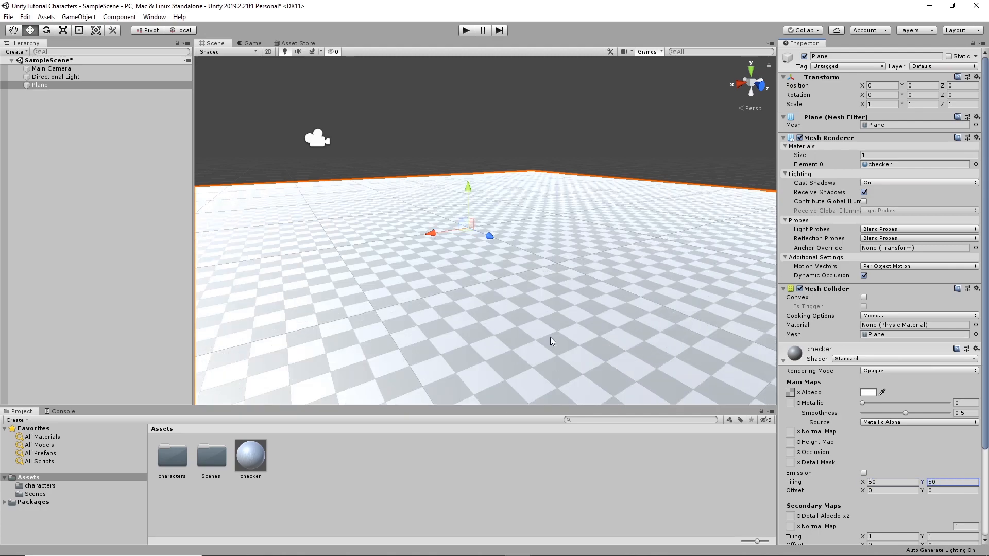
# Step: Place the Bender model from the characters folder onto the plane near its centre
pyautogui.click(545, 144)
pyautogui.keyDown('alt'); pyautogui.moveTo(532, 293); pyautogui.dragTo(500, 328); pyautogui.keyUp('alt')
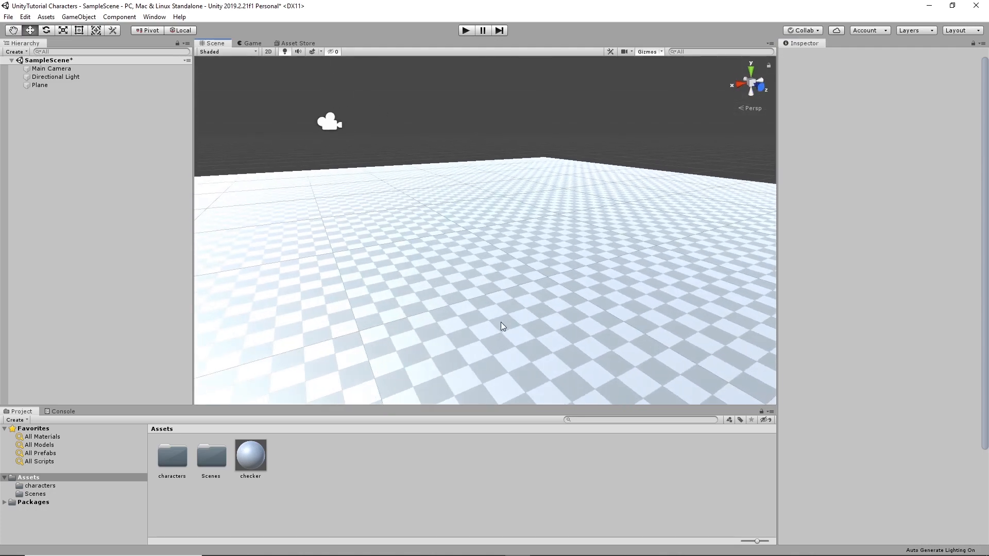
pyautogui.click(38, 485)
pyautogui.moveTo(177, 459); pyautogui.dragTo(511, 313)
# Step: Scale the ground plane to 100 on the X, Y and Z axes
pyautogui.scroll(-5, 468, 286)
pyautogui.scroll(-5, 470, 292)
pyautogui.click(503, 296)
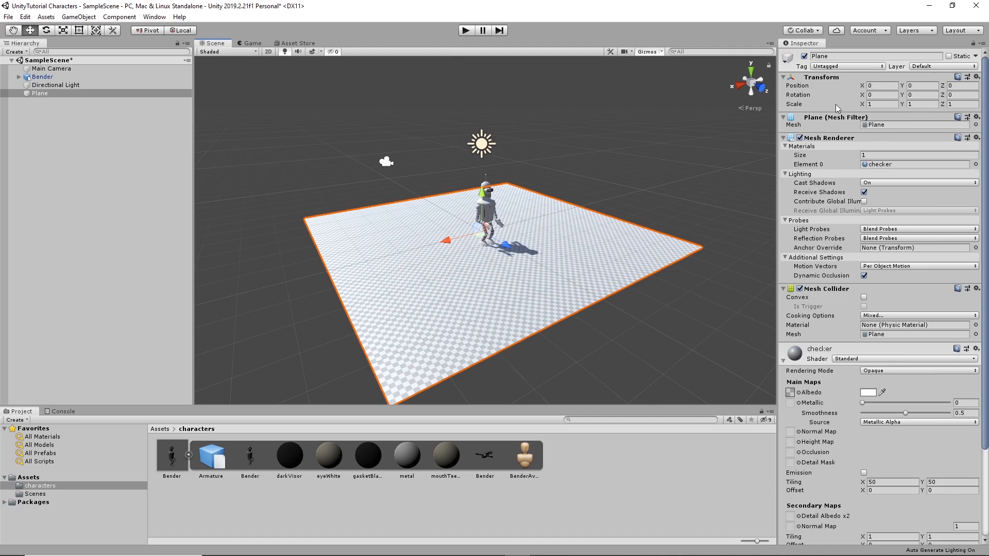
pyautogui.click(874, 104)
pyautogui.write('100')
pyautogui.press('Tab')
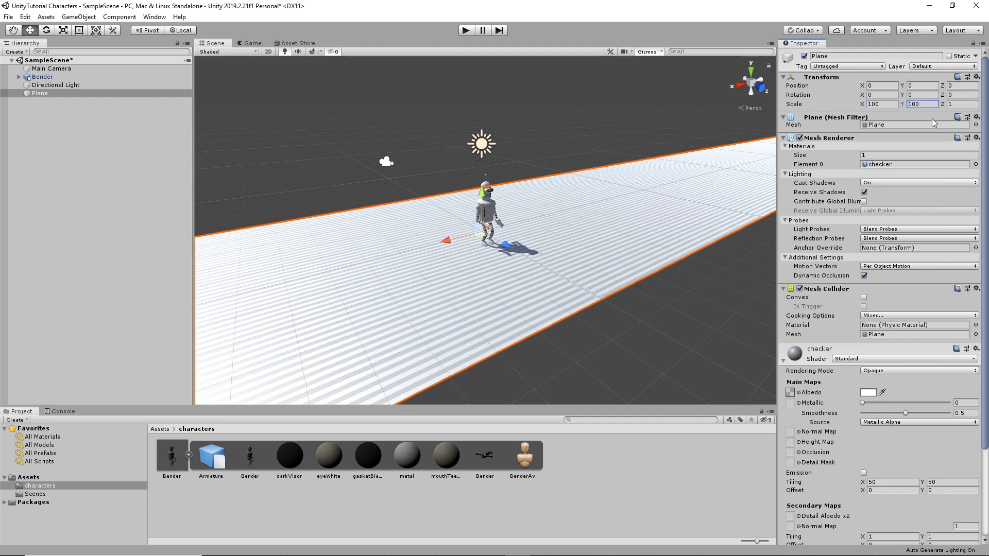
pyautogui.click(963, 105)
pyautogui.write('100')
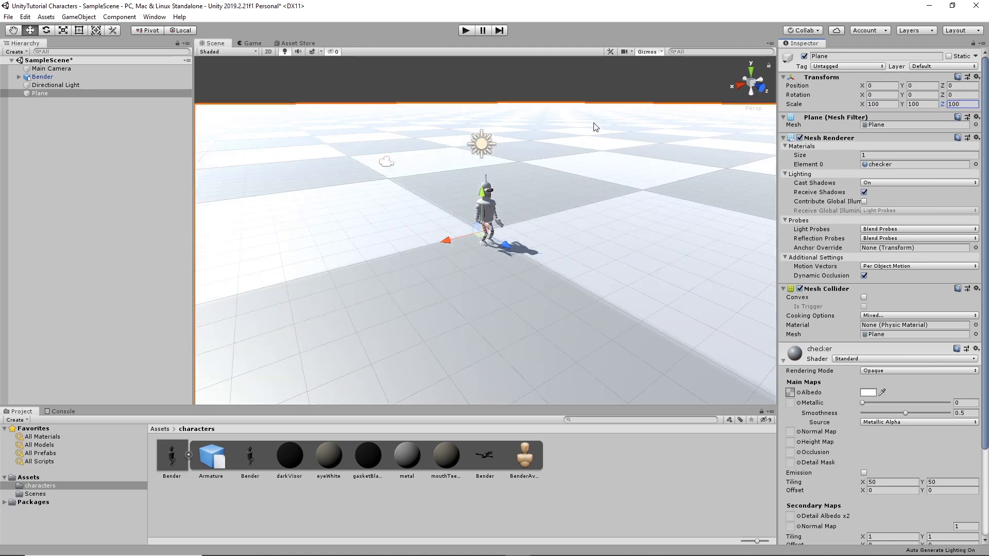
# Step: Set the checker material's tiling to 100 on X and Y for the enlarged plane
pyautogui.keyDown('alt'); pyautogui.moveTo(582, 235); pyautogui.dragTo(610, 372); pyautogui.keyUp('alt')
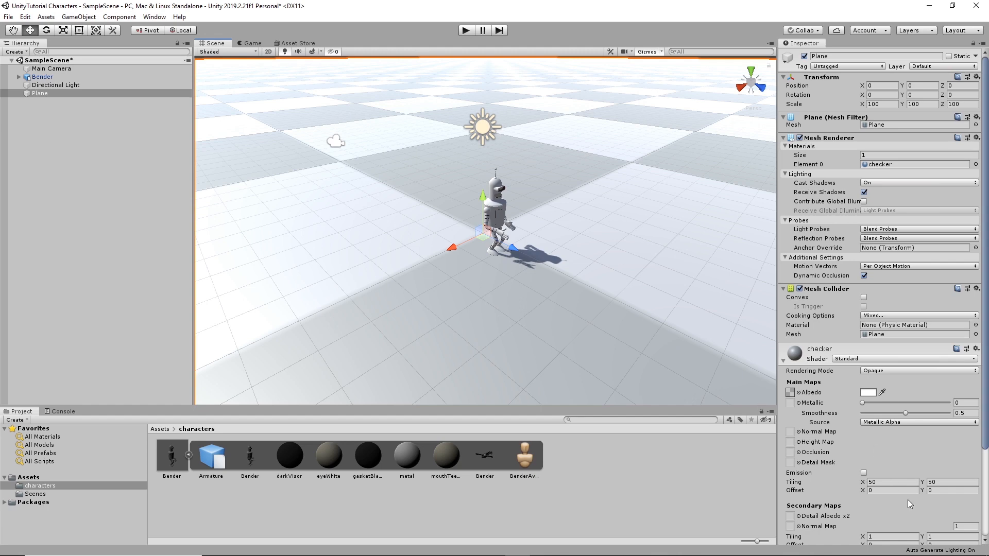
pyautogui.click(896, 483)
pyautogui.write('10')
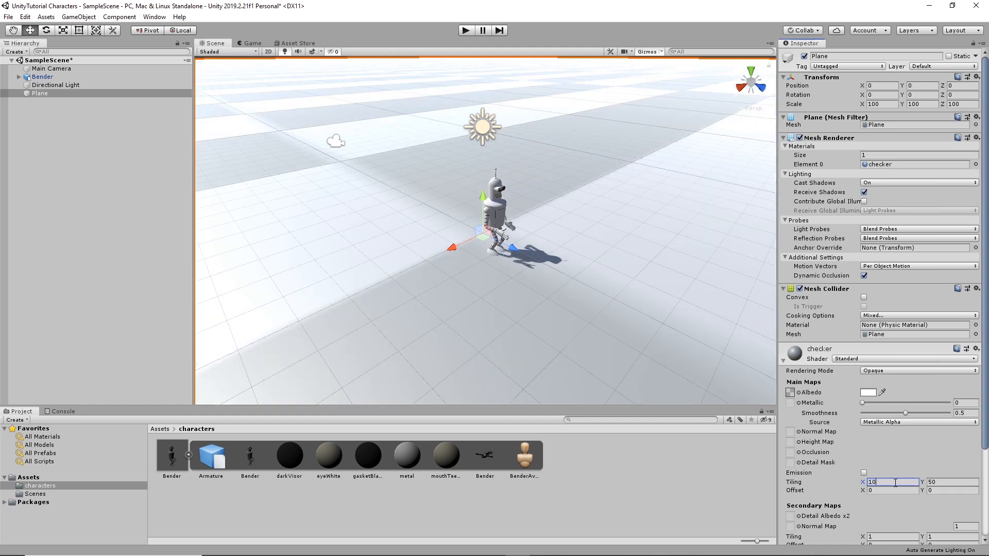
pyautogui.write('0')
pyautogui.press('Tab')
pyautogui.write('100')
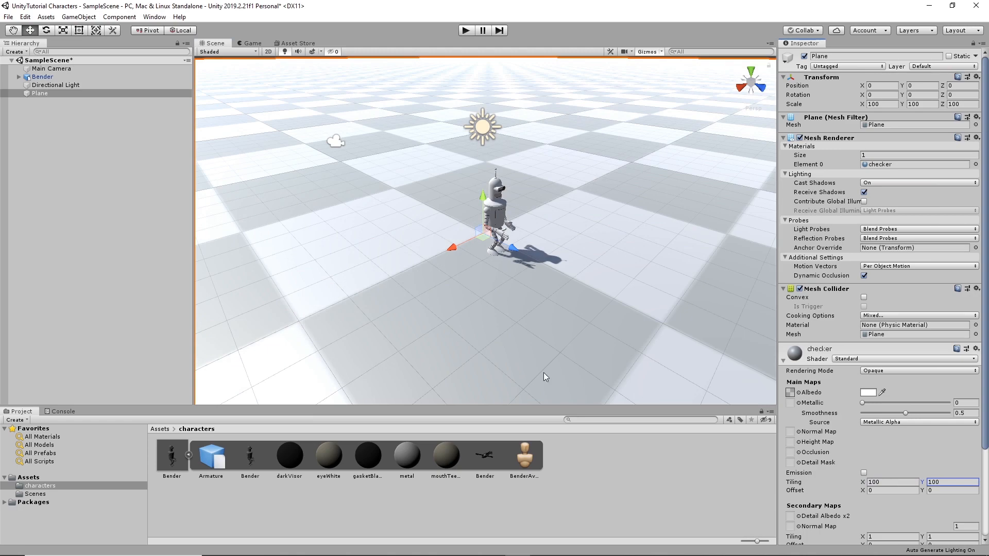
# Step: Select the Bender character and examine it from several angles and distances on the checkered ground
pyautogui.keyDown('alt'); pyautogui.moveTo(582, 291); pyautogui.dragTo(579, 225); pyautogui.keyUp('alt')
pyautogui.scroll(10, 601, 209)
pyautogui.moveTo(579, 224); pyautogui.dragTo(581, 258, button='middle')
pyautogui.keyDown('alt'); pyautogui.moveTo(581, 257); pyautogui.dragTo(629, 270); pyautogui.keyUp('alt')
pyautogui.click(494, 187)
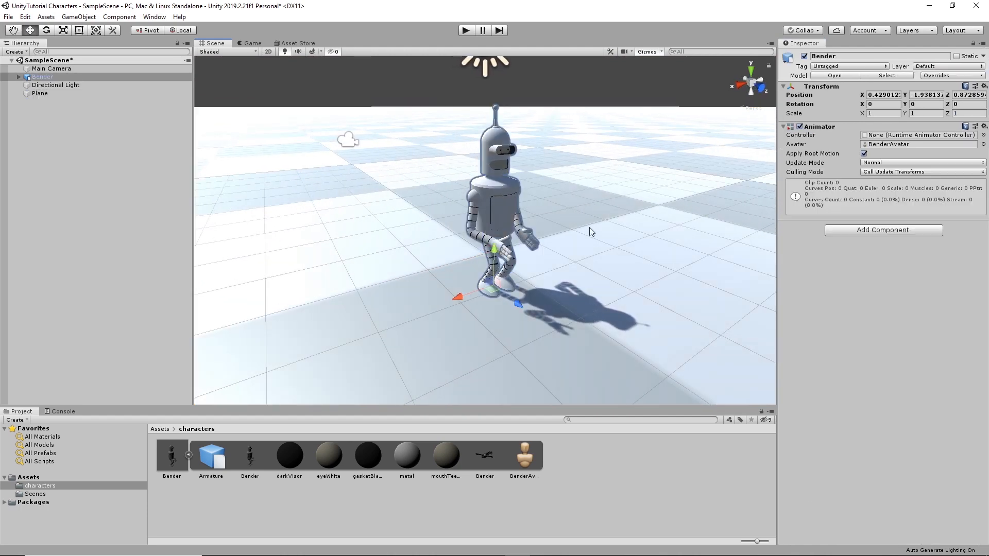
pyautogui.keyDown('alt'); pyautogui.moveTo(625, 238); pyautogui.dragTo(607, 221); pyautogui.keyUp('alt')
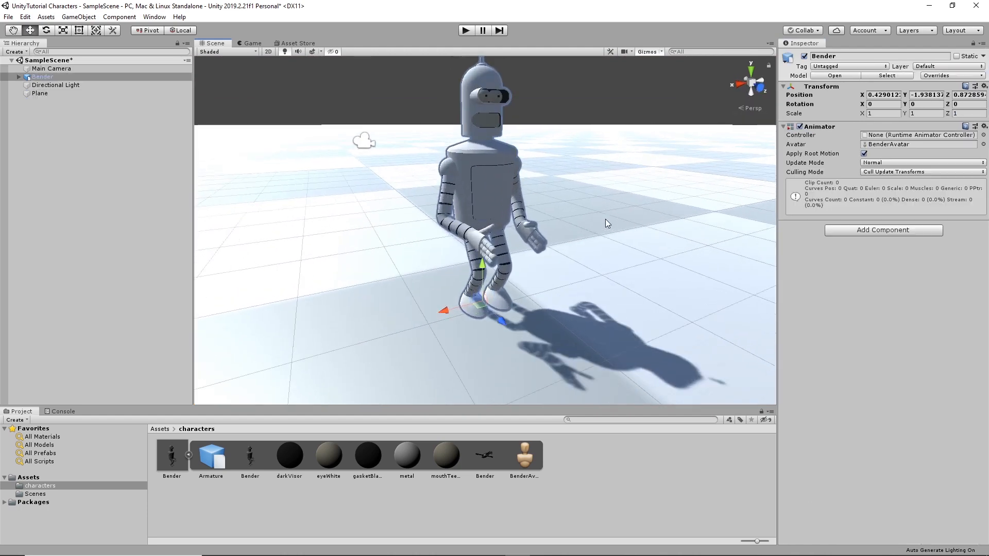
pyautogui.scroll(3, 626, 223)
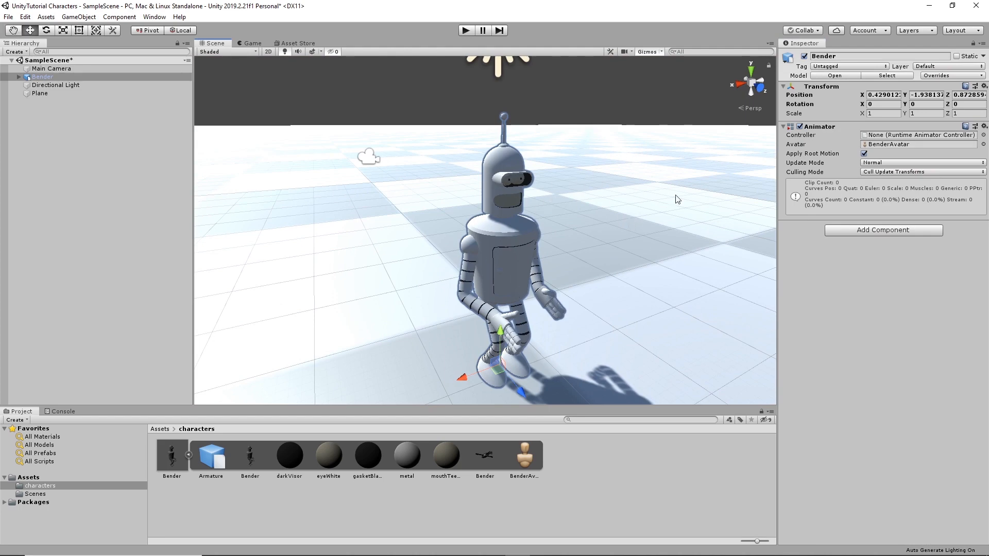
pyautogui.scroll(-3, 617, 277)
pyautogui.scroll(-1, 623, 268)
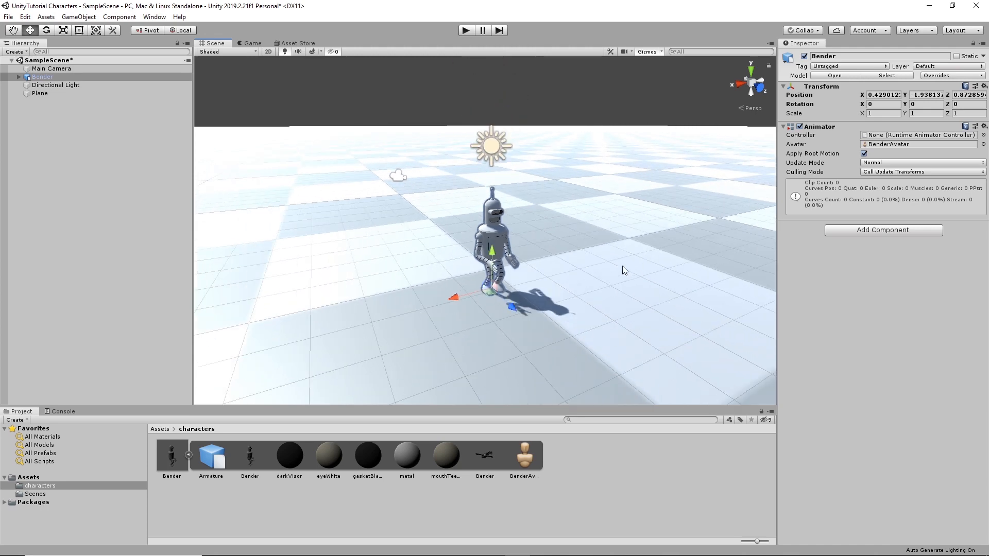
pyautogui.scroll(5, 623, 268)
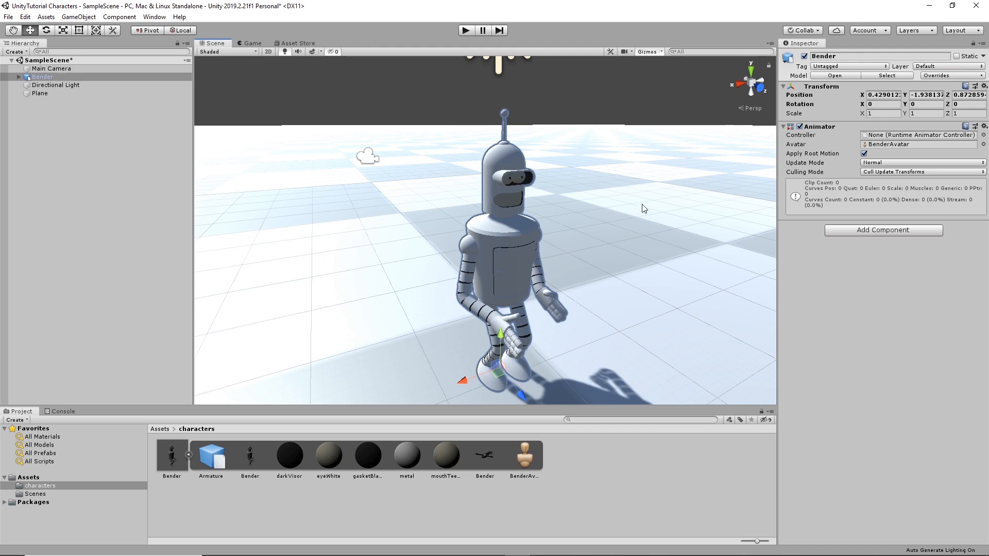
# Step: In the Lighting settings, assign the Directional Light as the sun source and turn off Auto Generate
pyautogui.click(154, 18)
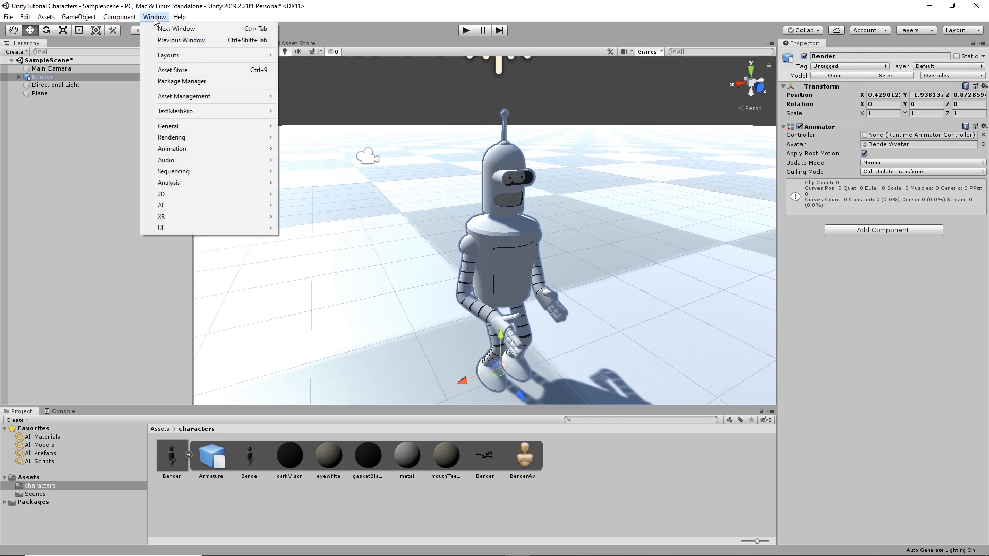
pyautogui.moveTo(188, 138)
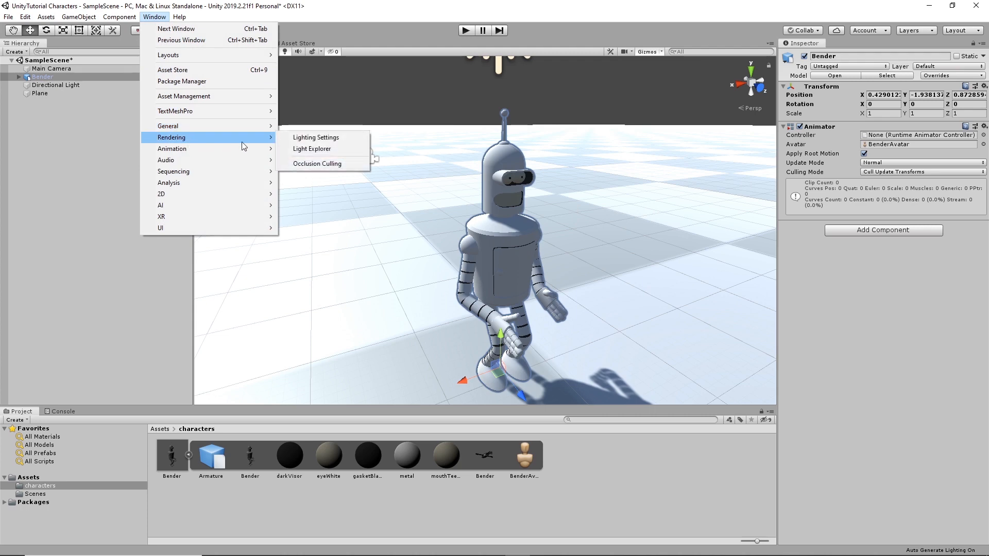
pyautogui.click(321, 138)
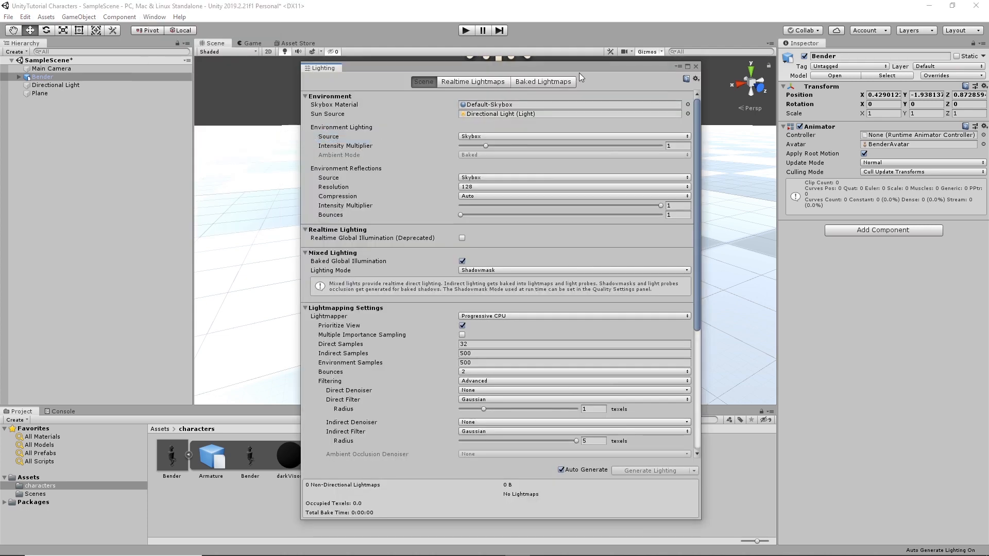
pyautogui.moveTo(607, 68); pyautogui.dragTo(876, 70)
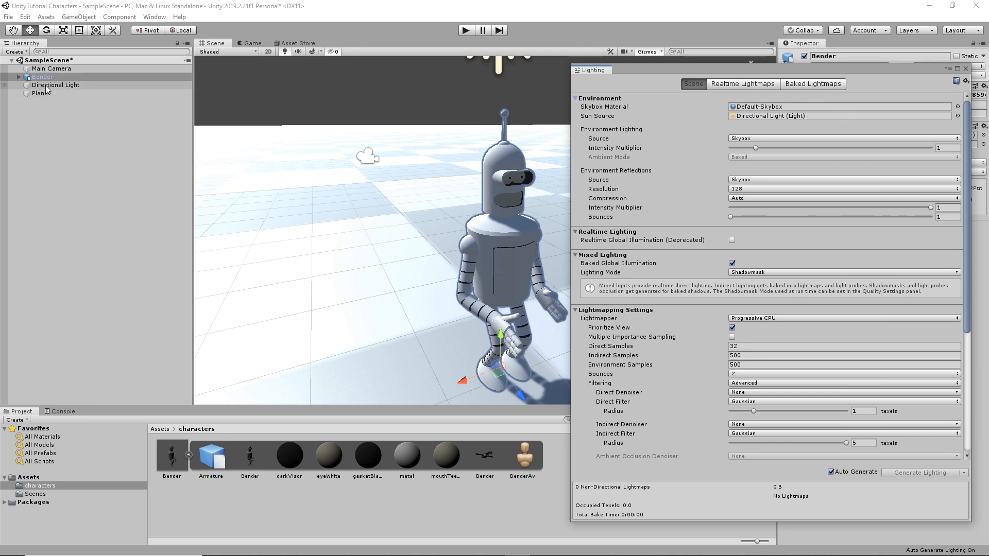
pyautogui.moveTo(51, 85); pyautogui.dragTo(814, 119)
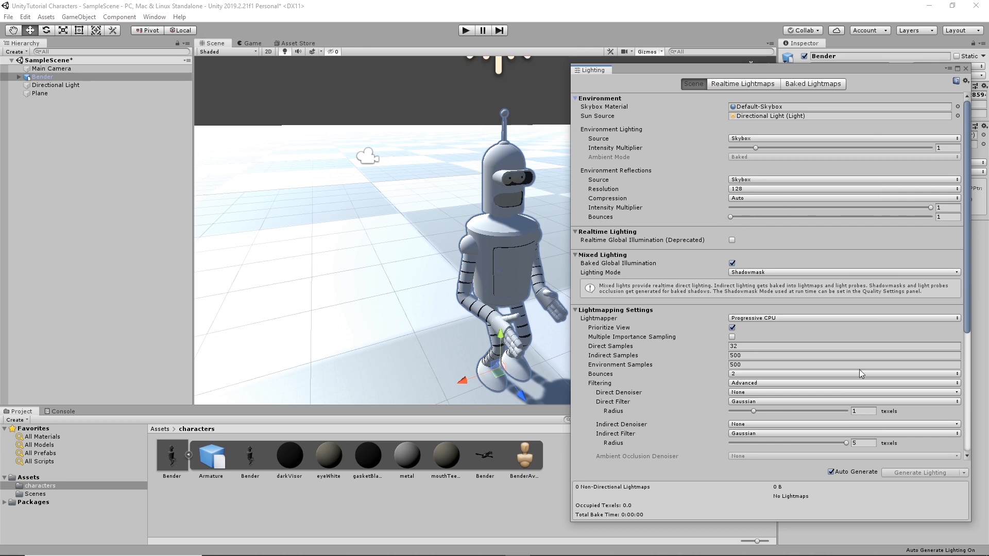
pyautogui.click(830, 471)
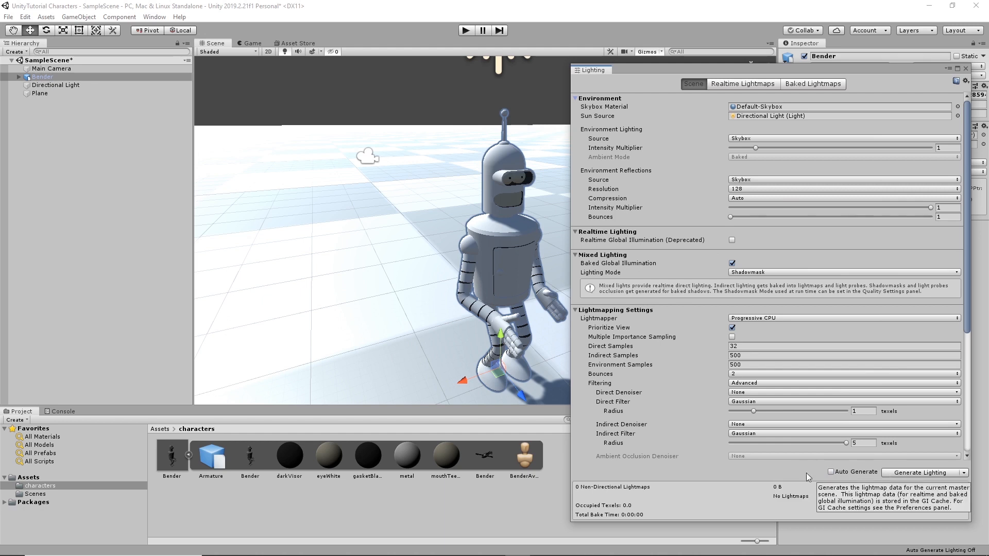
# Step: Generate the scene's lighting data and close the Lighting settings
pyautogui.click(933, 474)
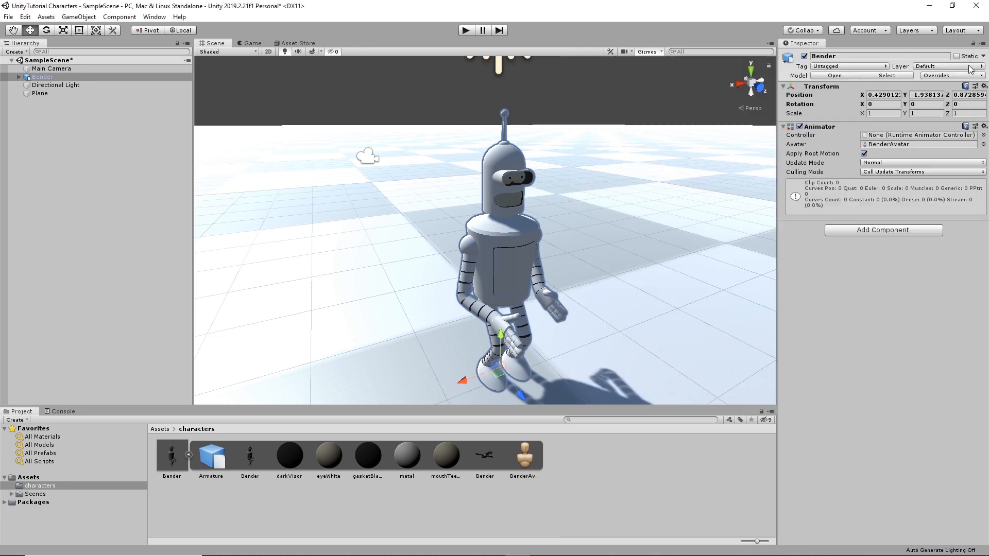
pyautogui.click(966, 68)
# Step: Select the Bender mesh up close and inspect the settings of its metal material
pyautogui.scroll(6, 555, 192)
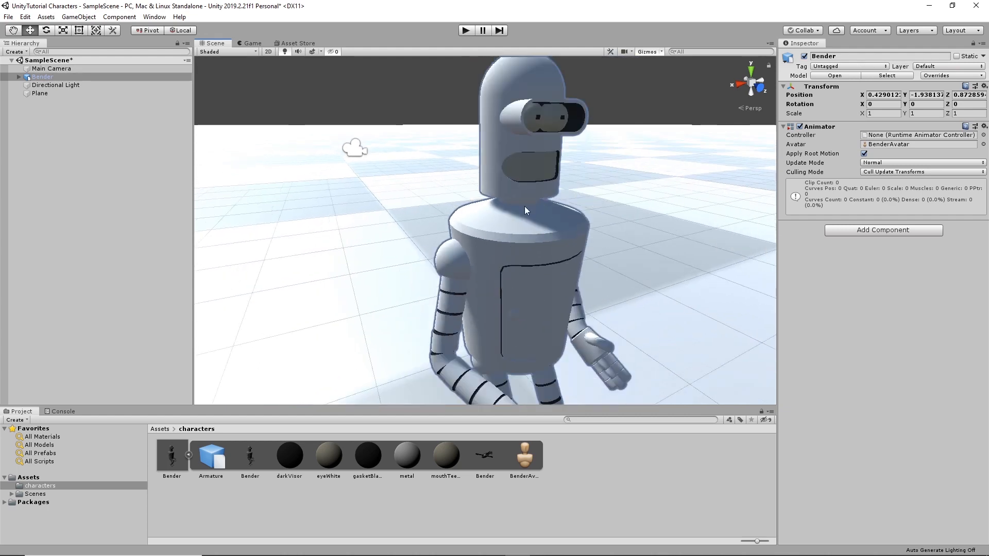
pyautogui.click(489, 258)
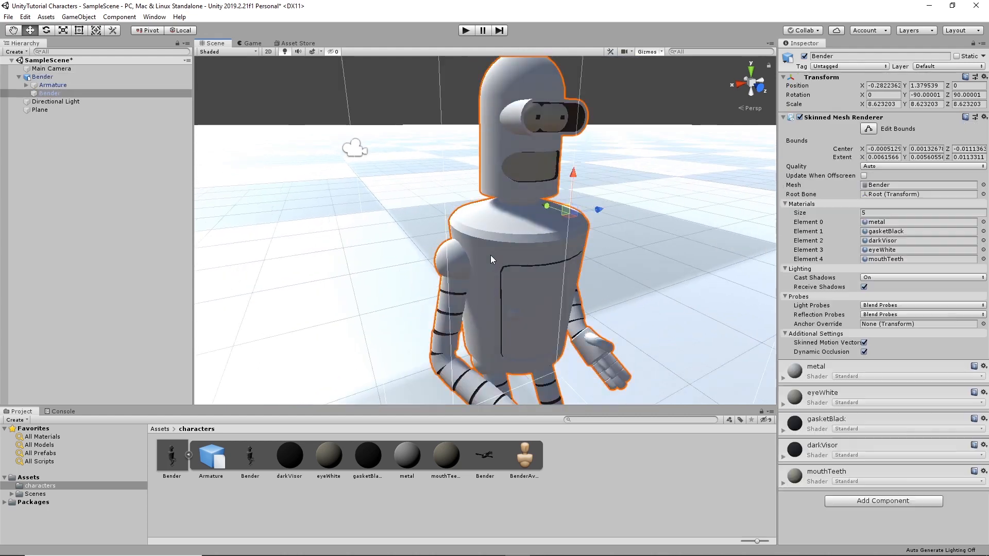
pyautogui.click(518, 244)
pyautogui.click(521, 243)
pyautogui.click(783, 379)
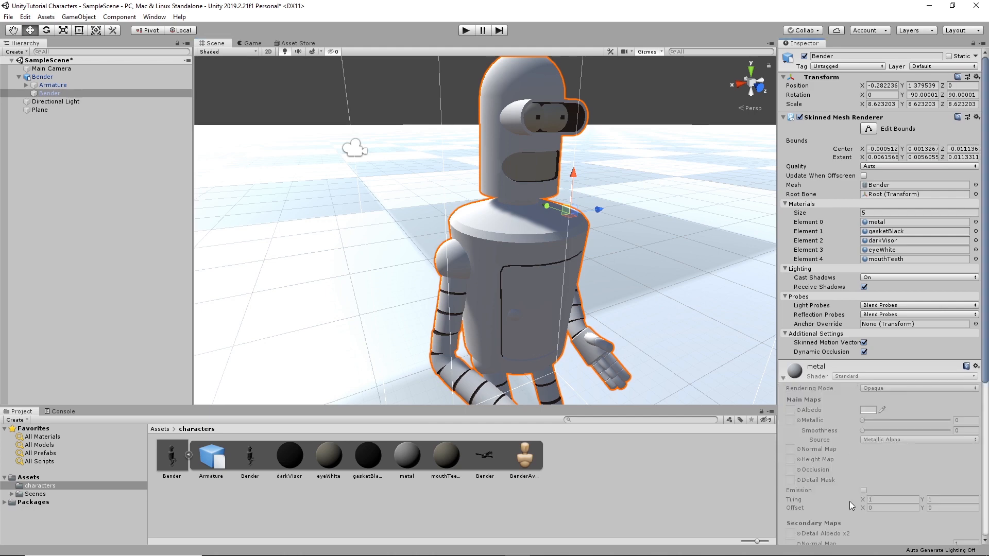
pyautogui.scroll(-5, 839, 435)
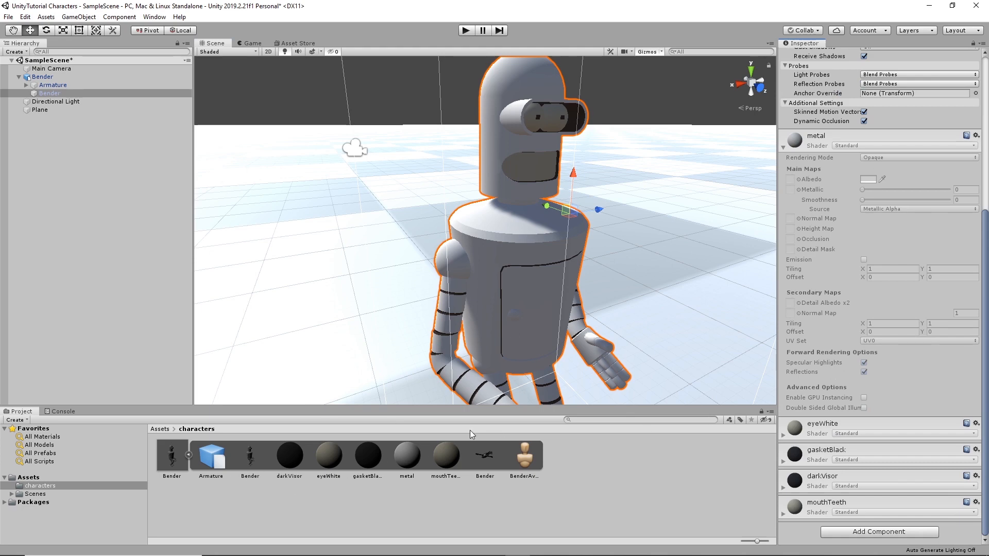
# Step: Extract the darkVisor, eyeWhite, gasketBlack, metal and mouthTeeth materials from the Bender prefab into the characters folder
pyautogui.click(291, 455)
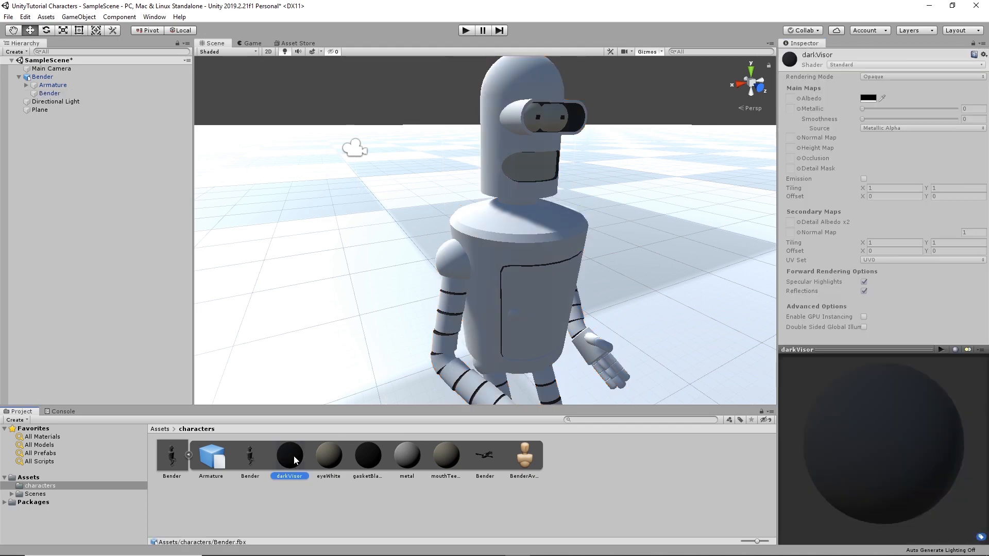
pyautogui.keyDown('ctrl'); pyautogui.click(330, 458); pyautogui.keyUp('ctrl')
pyautogui.keyDown('ctrl'); pyautogui.click(368, 456); pyautogui.keyUp('ctrl')
pyautogui.keyDown('ctrl'); pyautogui.click(407, 456); pyautogui.keyUp('ctrl')
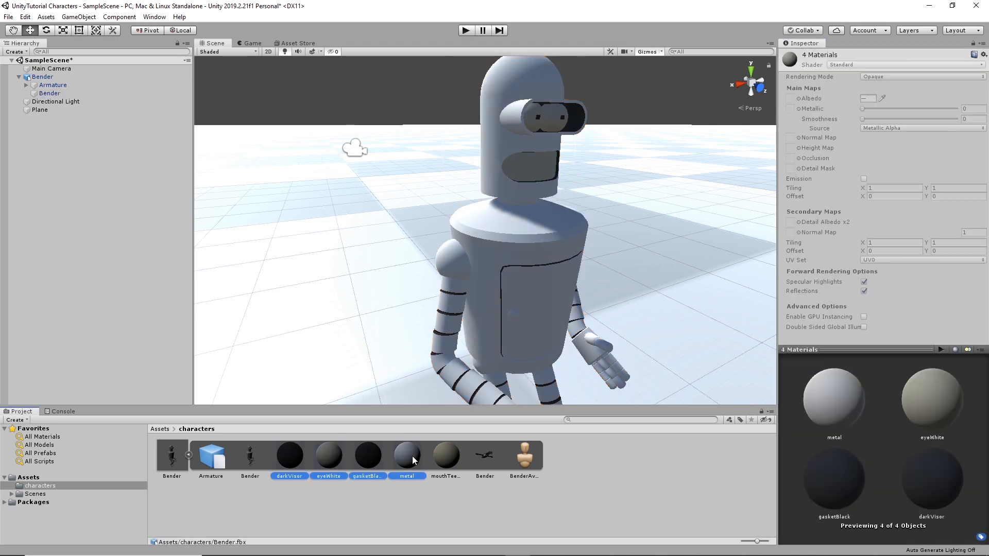
pyautogui.keyDown('ctrl'); pyautogui.click(443, 456); pyautogui.keyUp('ctrl')
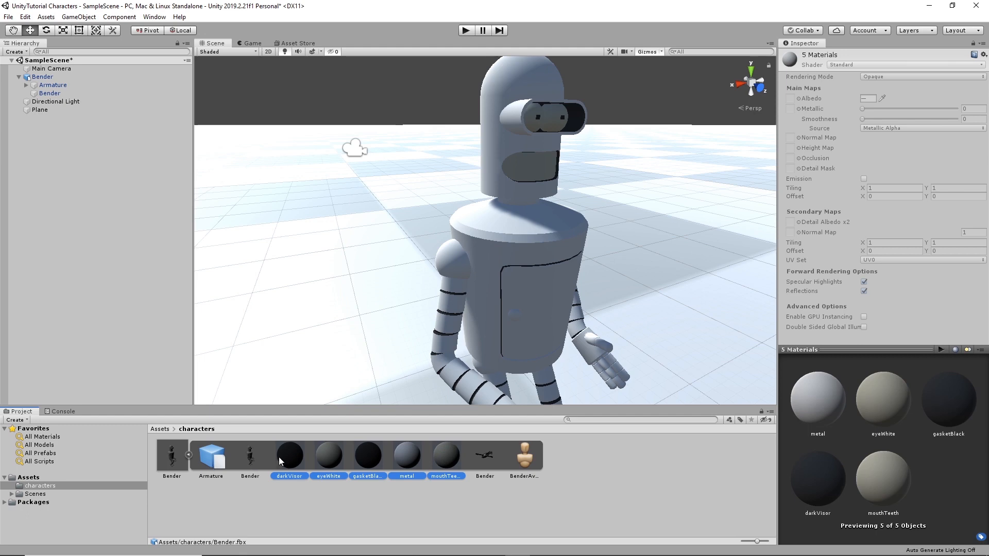
pyautogui.rightClick(452, 459)
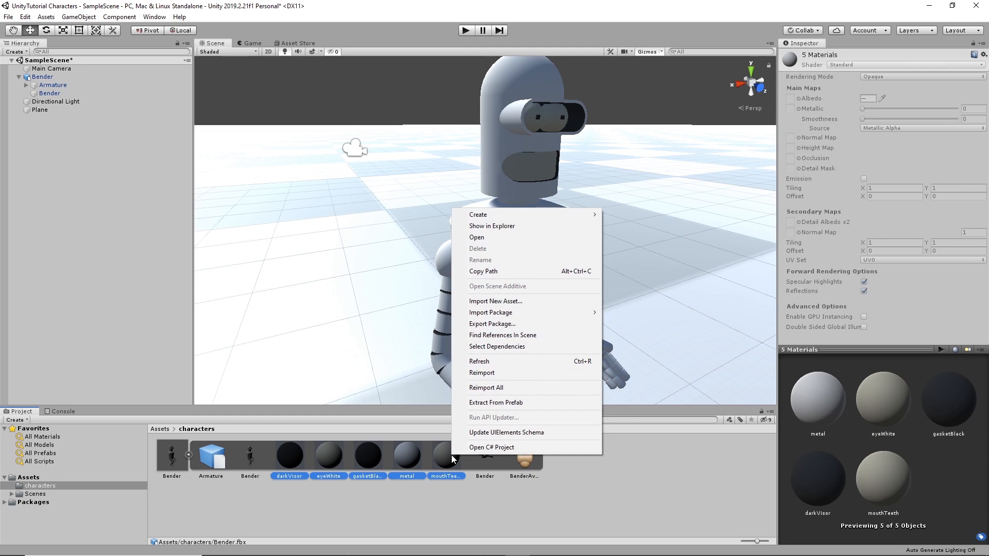
pyautogui.click(521, 403)
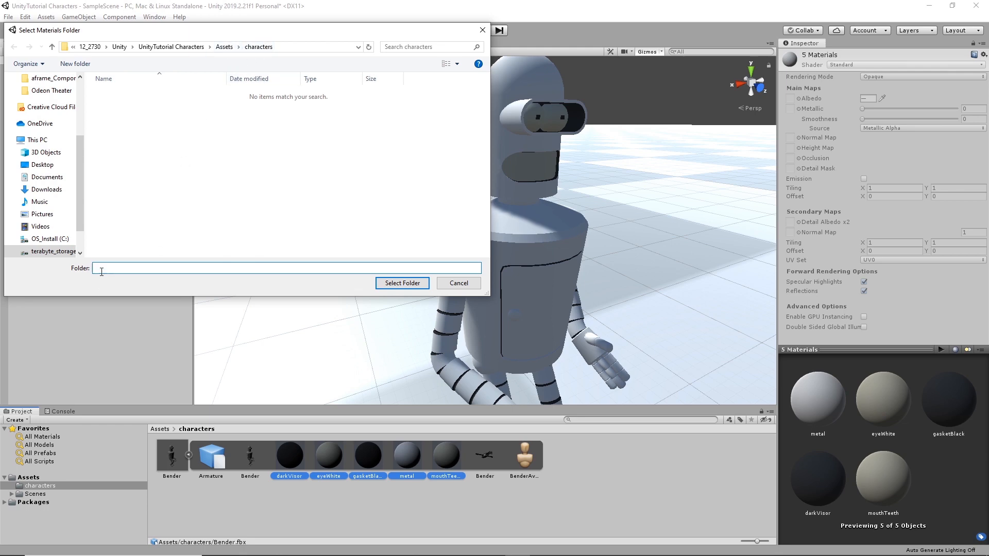
pyautogui.click(410, 286)
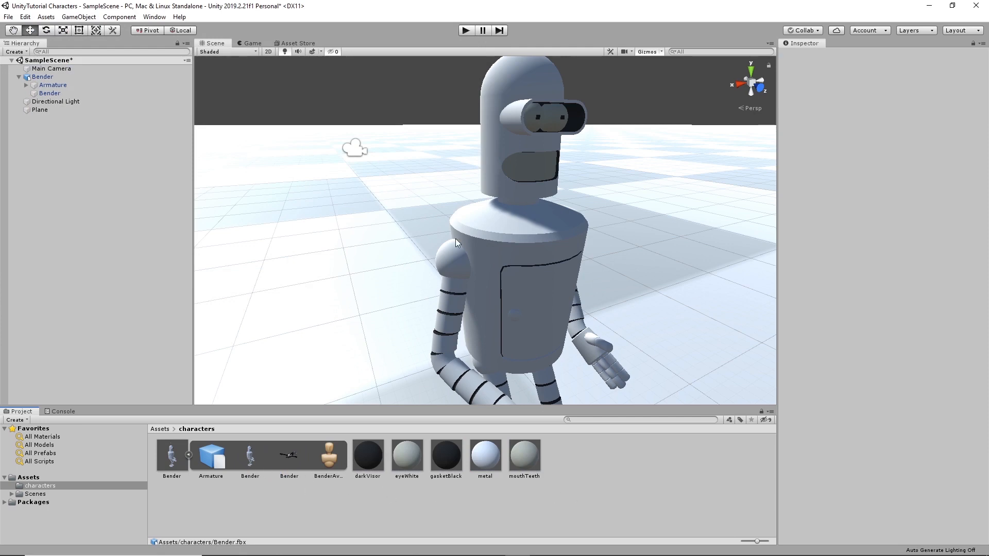
# Step: Set the metal material's Metallic value to 1 and its Smoothness to about 0.568
pyautogui.click(493, 454)
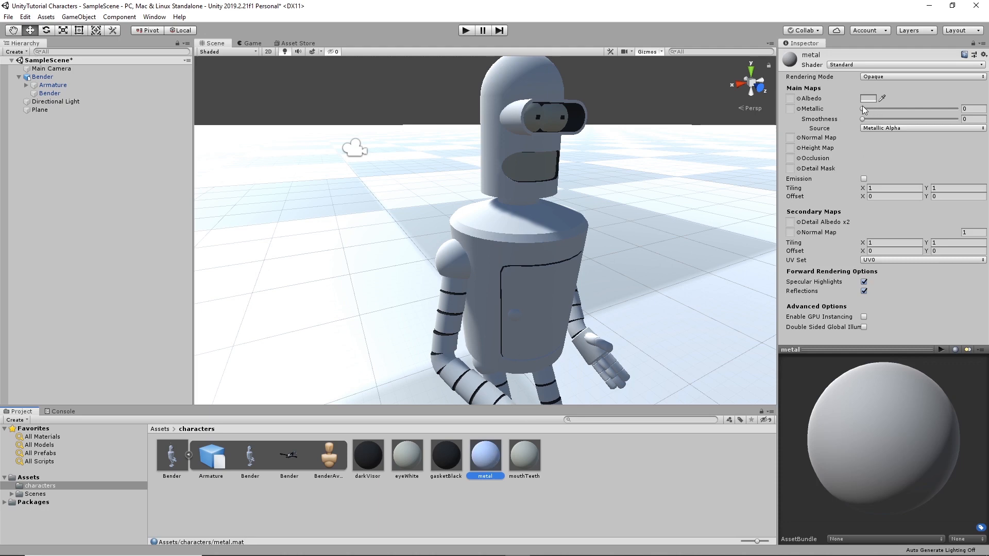
pyautogui.moveTo(862, 109); pyautogui.dragTo(960, 109)
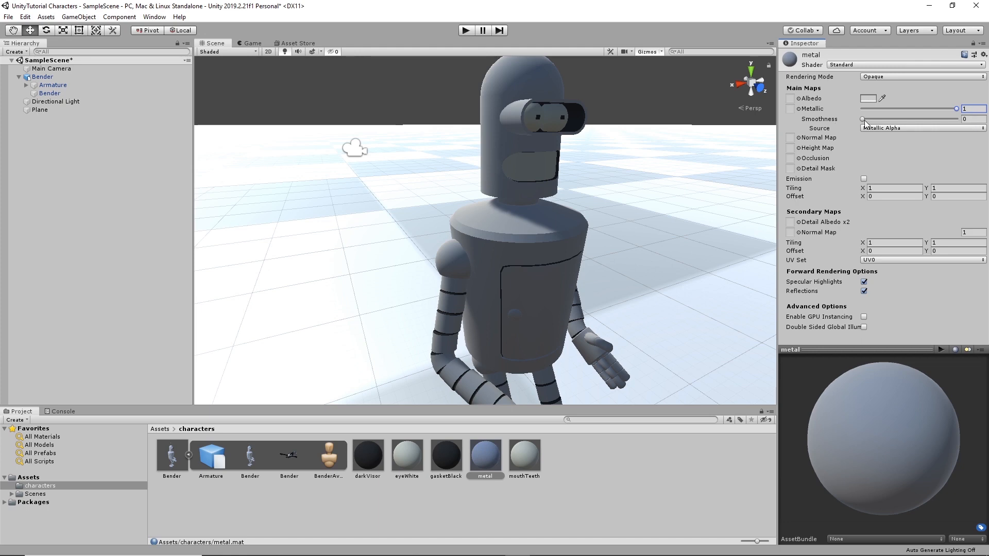
pyautogui.moveTo(862, 119); pyautogui.dragTo(929, 121)
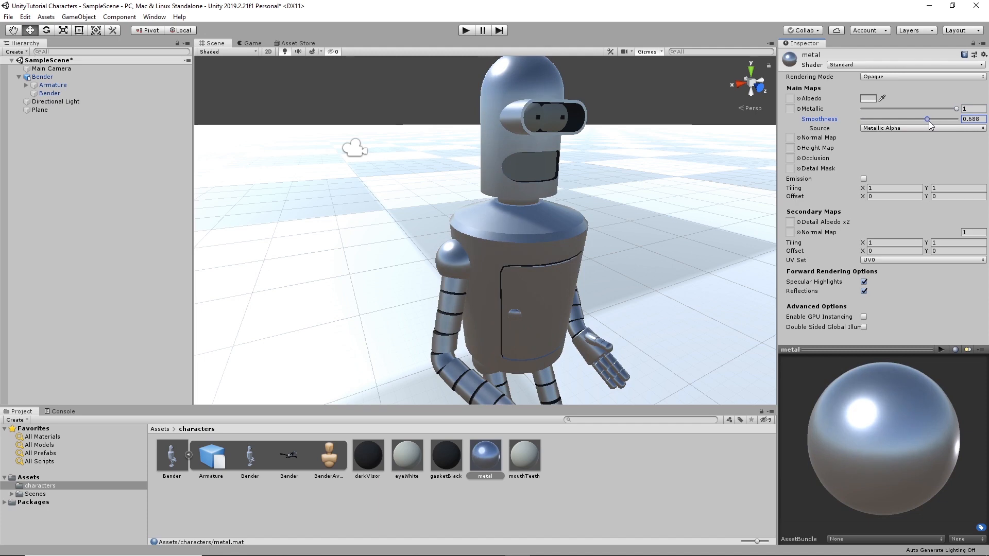
pyautogui.moveTo(929, 121); pyautogui.dragTo(917, 123)
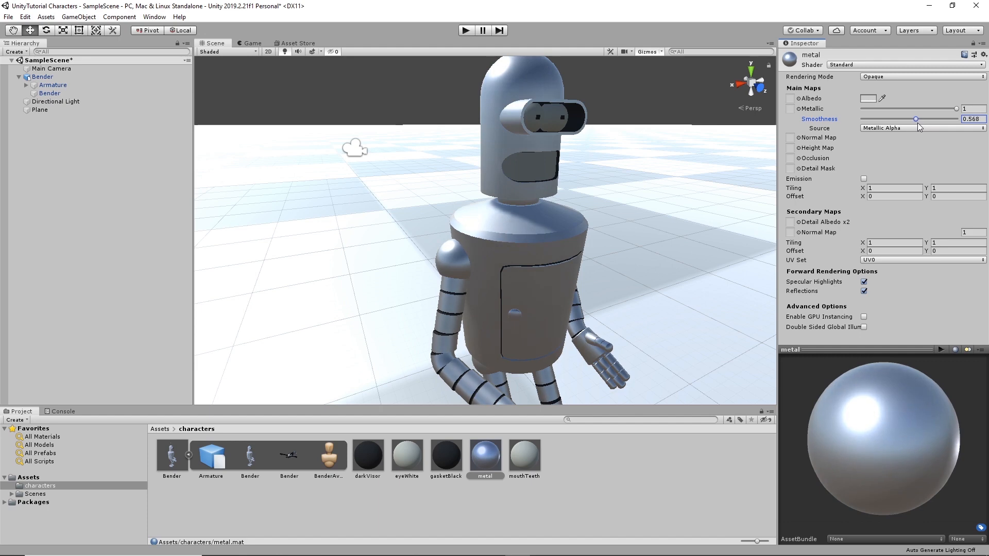
# Step: Set the gasketBlack material's Smoothness to about 0.459 and open the darkVisor material's settings
pyautogui.click(447, 460)
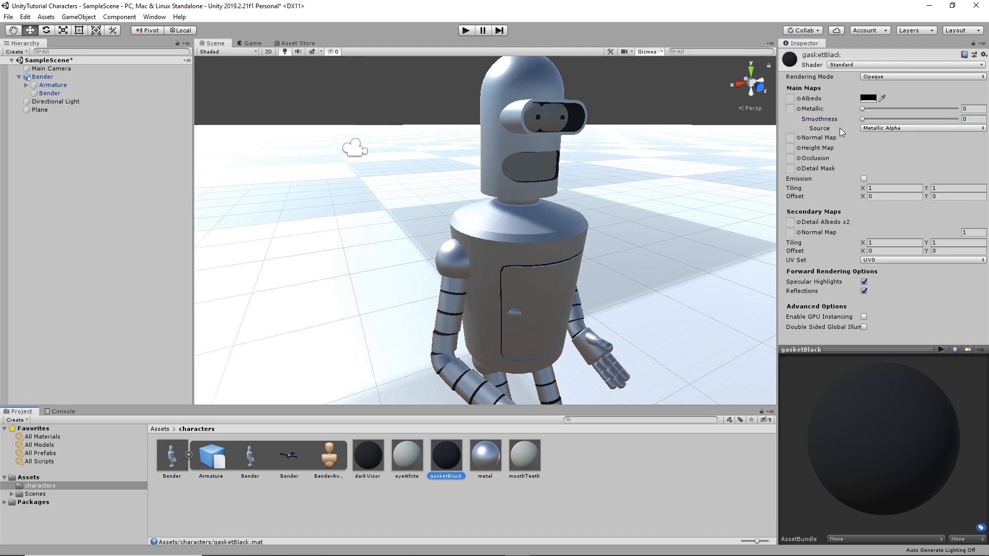
pyautogui.moveTo(863, 116); pyautogui.dragTo(899, 116)
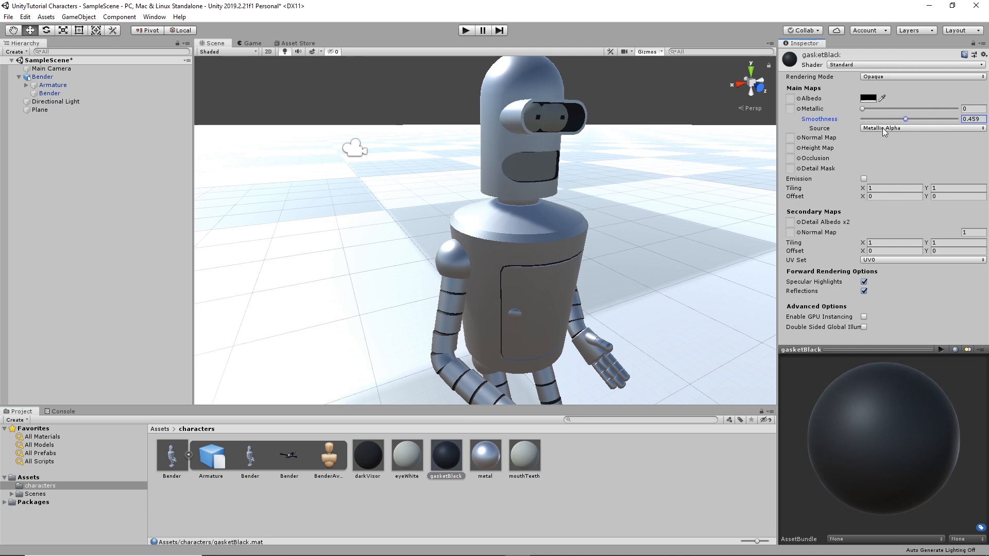
pyautogui.click(368, 456)
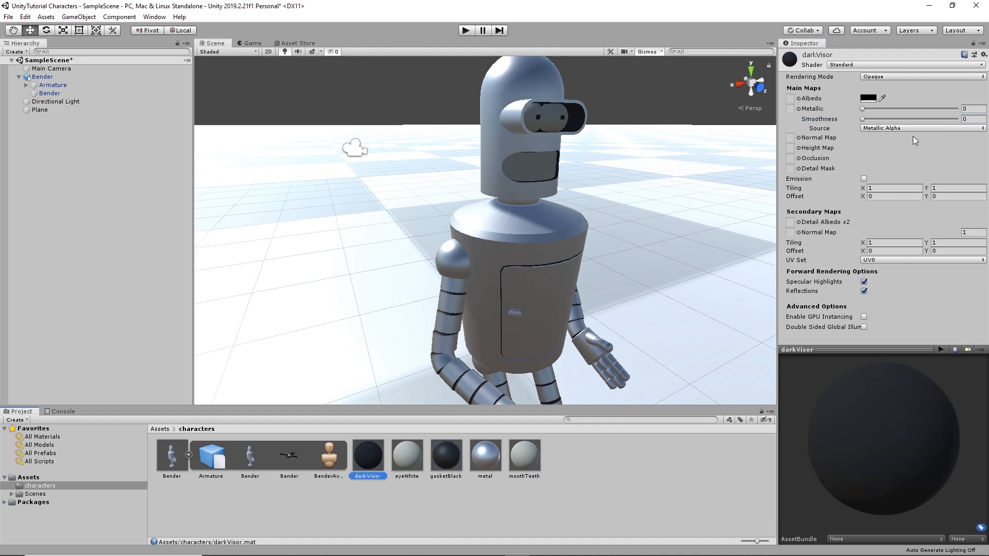
# Step: Enable Emission on the eyeWhite material, sampling its albedo colour and brightening it to a pale yellow of RGB 246, 233, 129
pyautogui.click(408, 457)
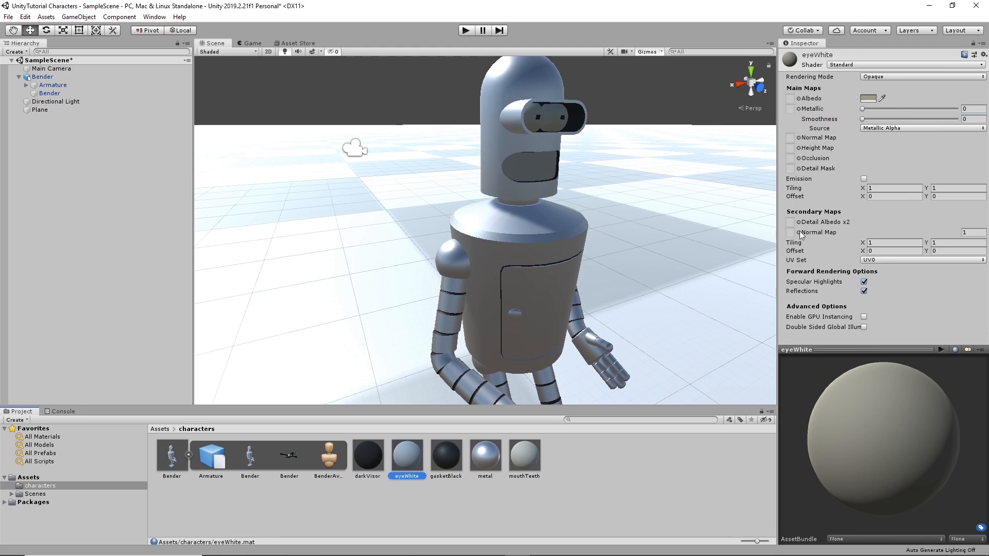
pyautogui.click(864, 178)
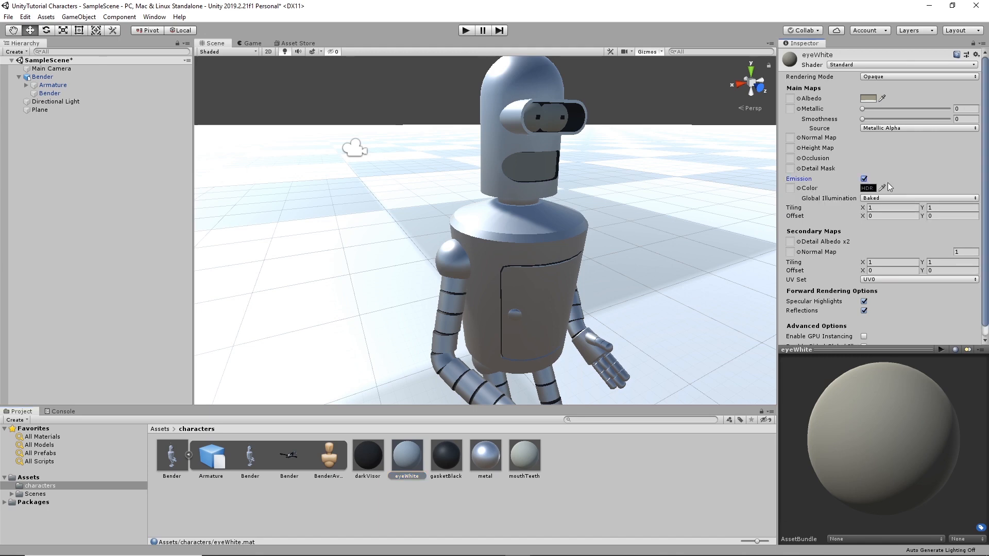
pyautogui.click(872, 188)
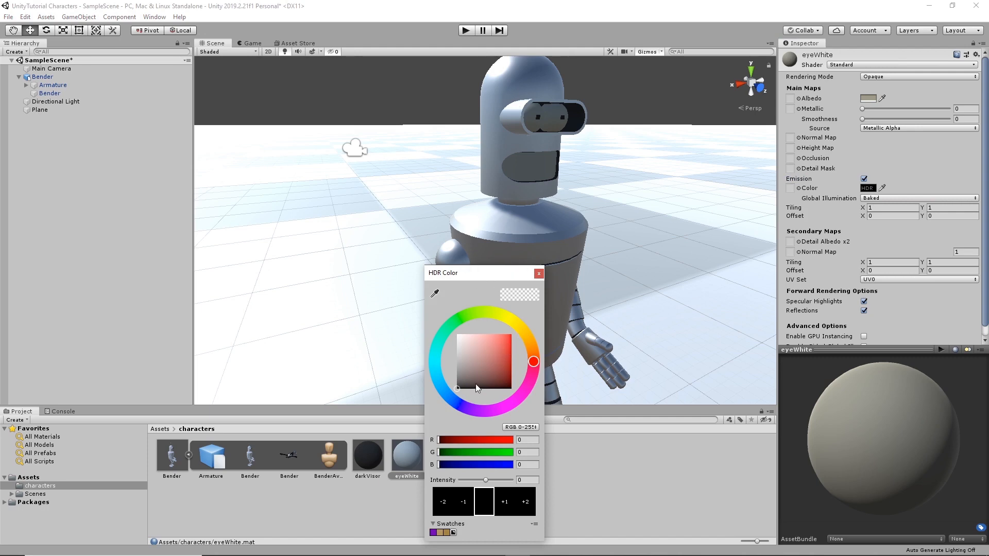
pyautogui.click(435, 294)
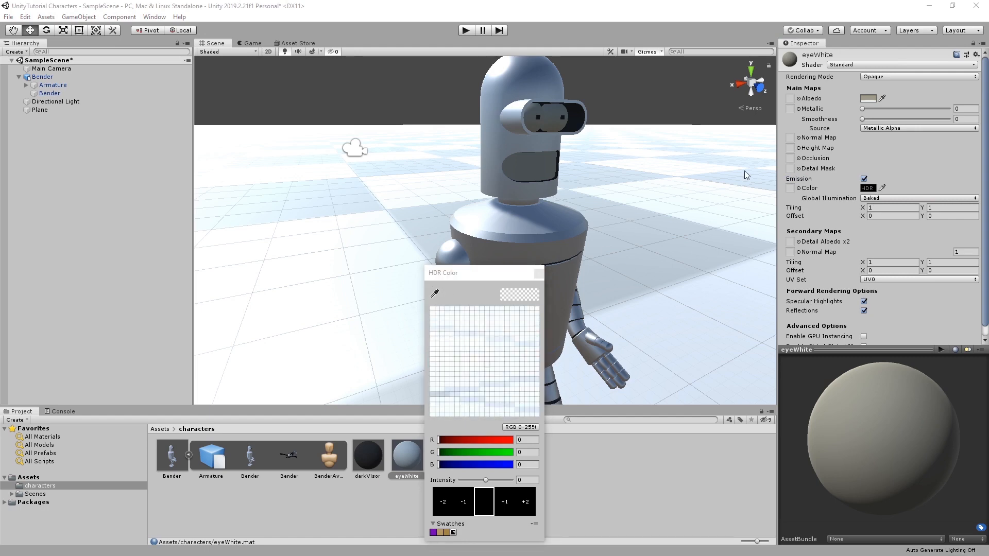
pyautogui.click(871, 101)
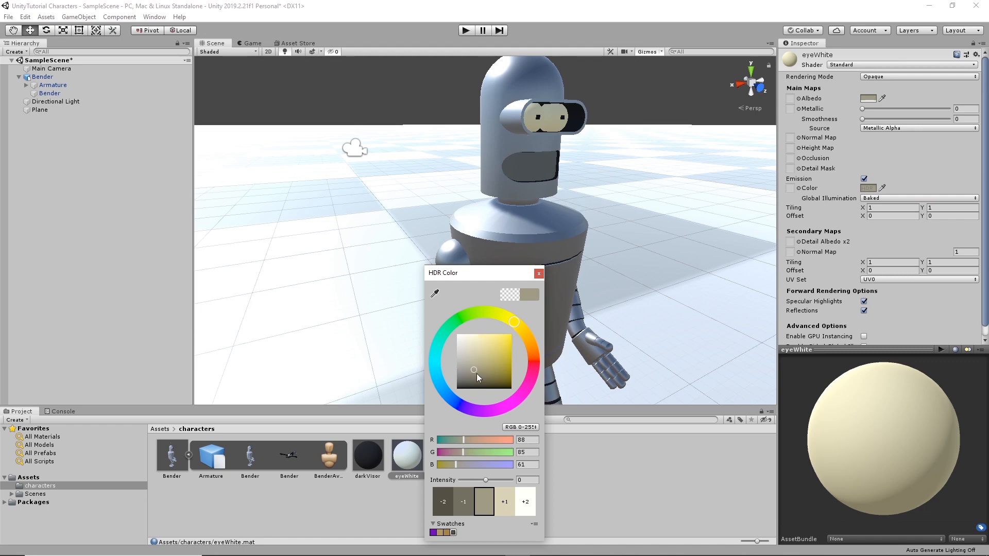
pyautogui.moveTo(474, 371)
pyautogui.mouseDown()
pyautogui.moveTo(475, 334)
pyautogui.moveTo(478, 385)
pyautogui.moveTo(478, 373)
pyautogui.mouseUp()
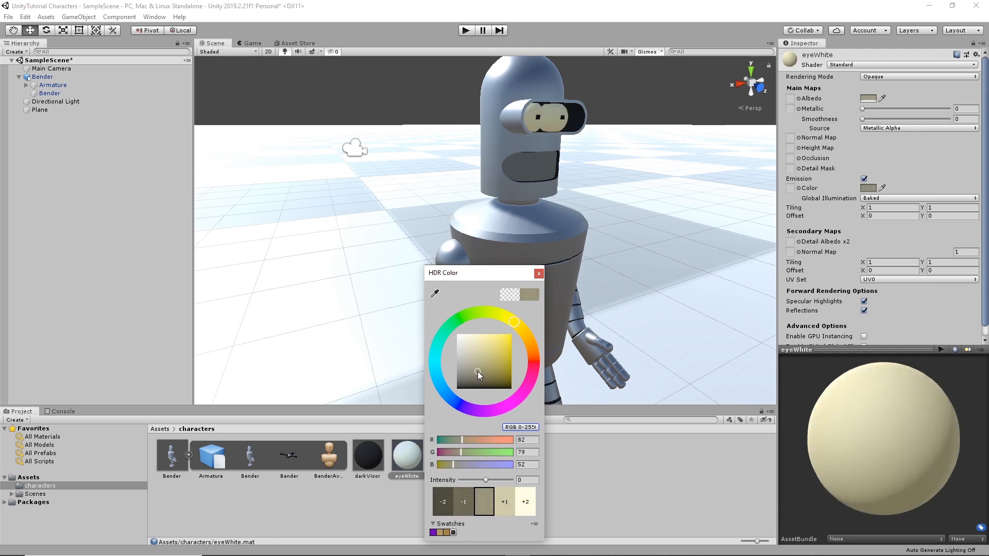
pyautogui.moveTo(478, 372)
pyautogui.mouseDown()
pyautogui.moveTo(475, 338)
pyautogui.moveTo(484, 336)
pyautogui.mouseUp()
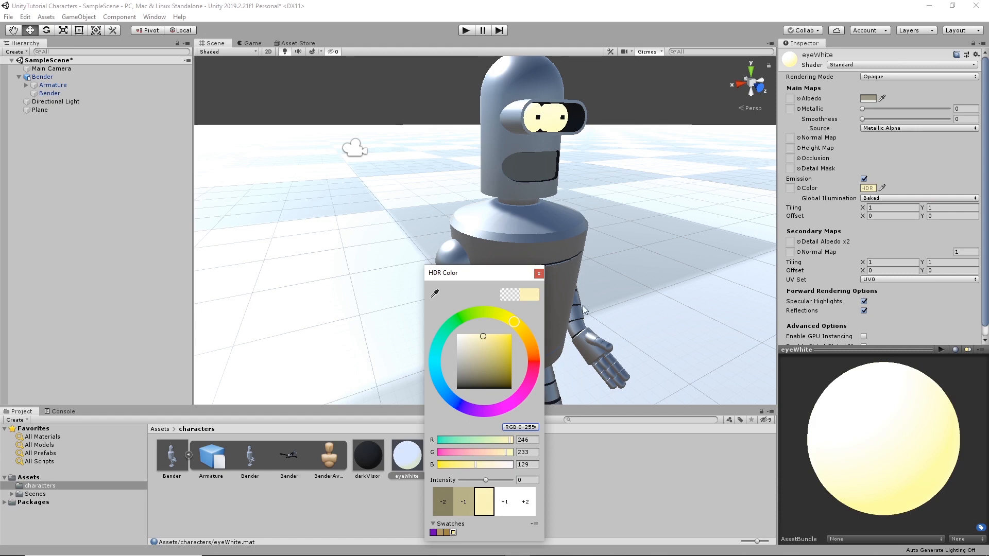
pyautogui.click(538, 274)
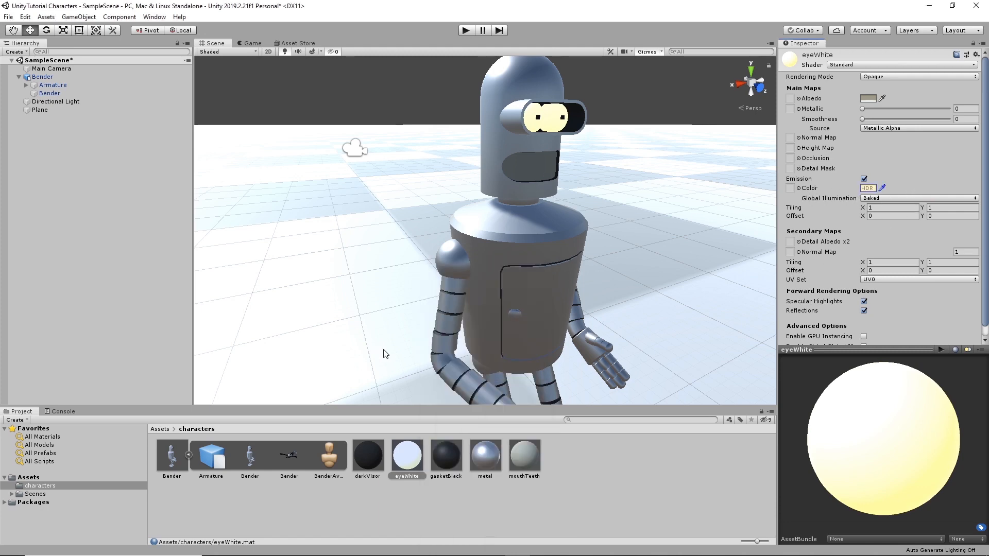
# Step: Select the mouthTeeth material, switch to File Explorer and copy BenderTeeth.png from the 3d_models folder on drive D
pyautogui.click(531, 457)
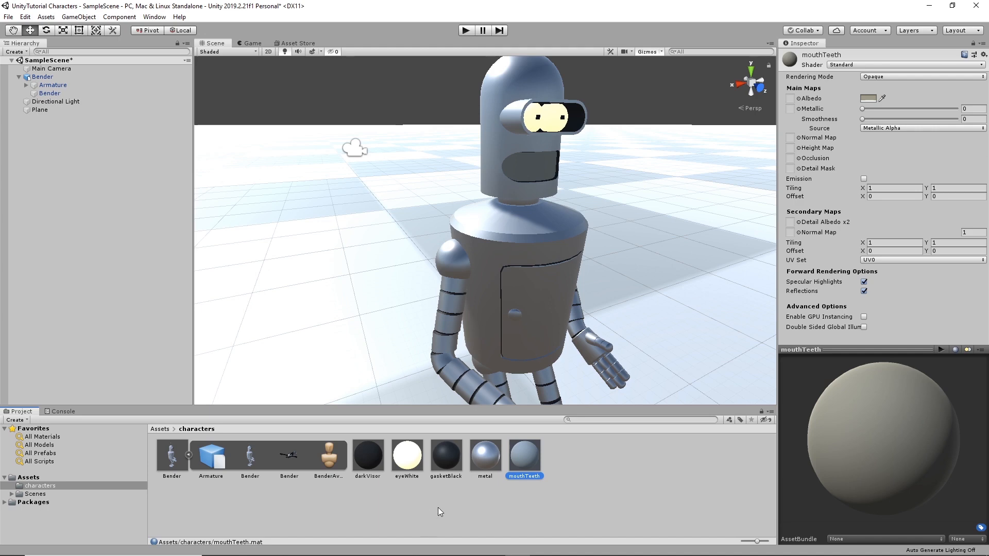
pyautogui.moveTo(416, 555)
pyautogui.moveTo(365, 555)
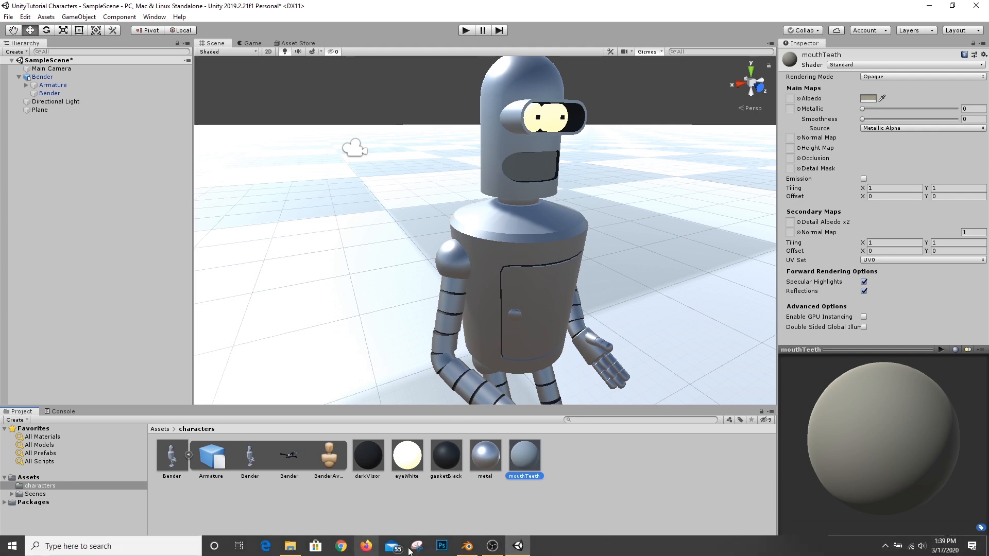
pyautogui.click(287, 550)
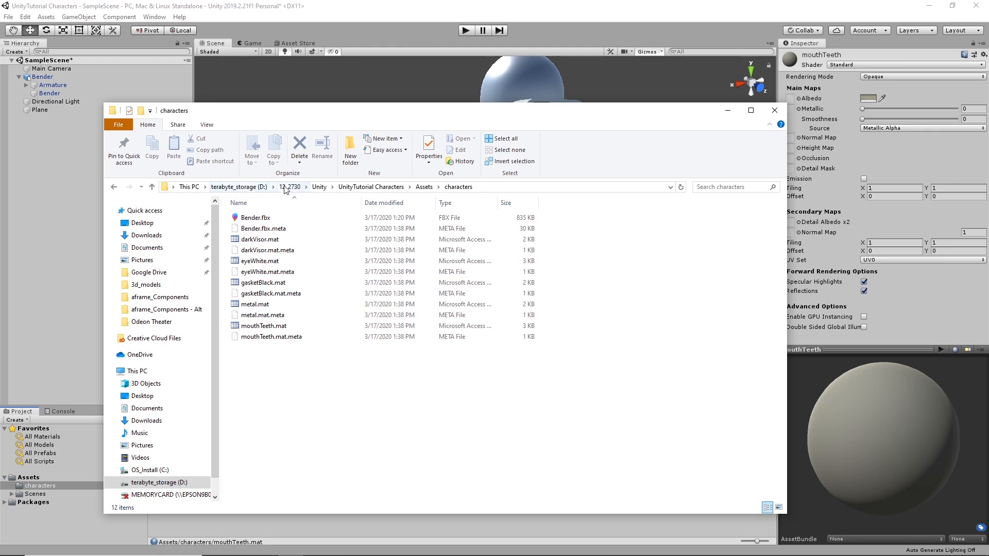
pyautogui.click(250, 186)
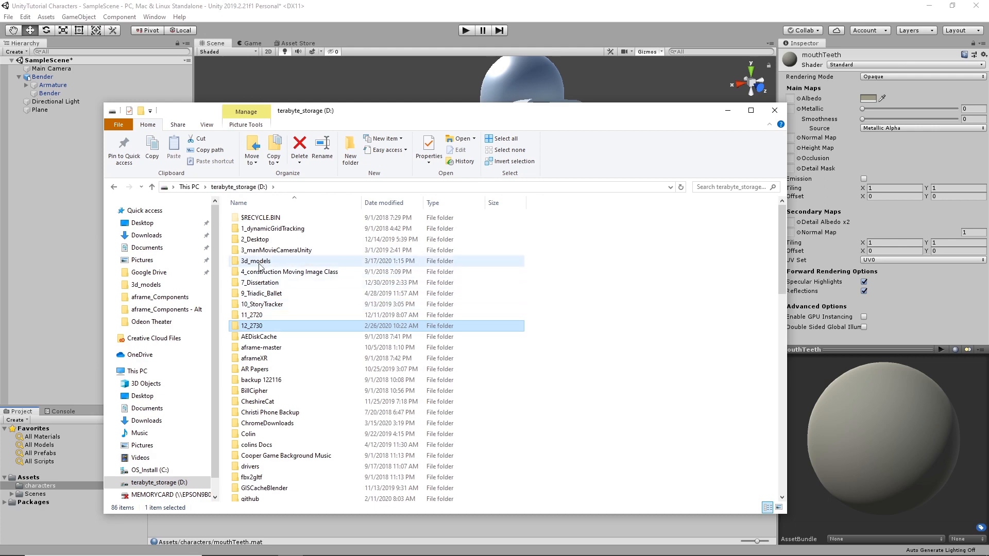
pyautogui.doubleClick(262, 265)
pyautogui.scroll(-5, 372, 381)
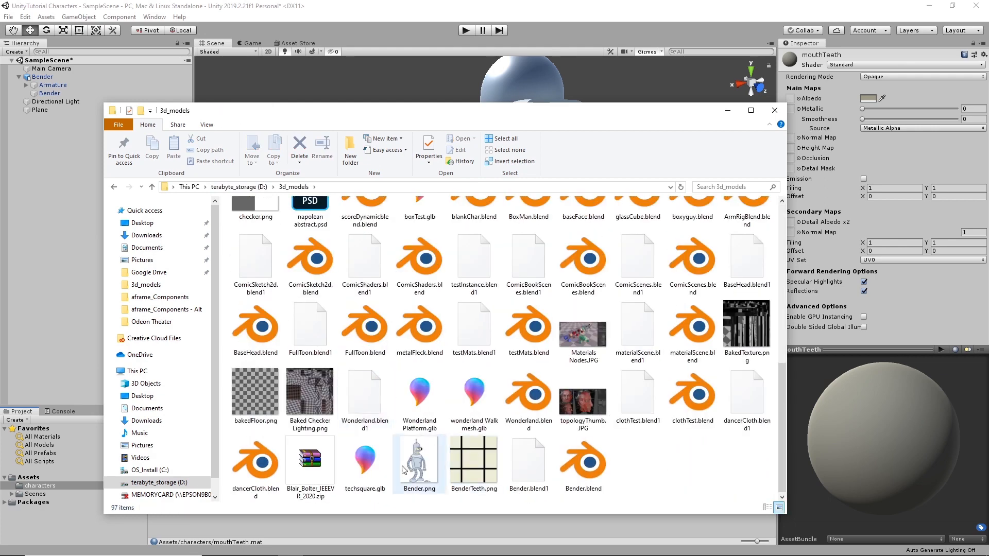
pyautogui.click(474, 452)
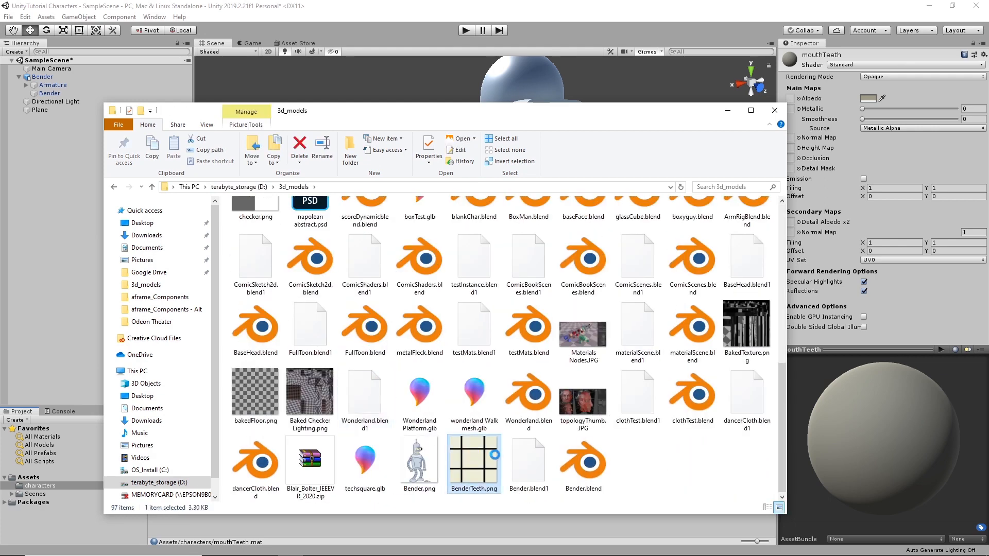
pyautogui.rightClick(473, 453)
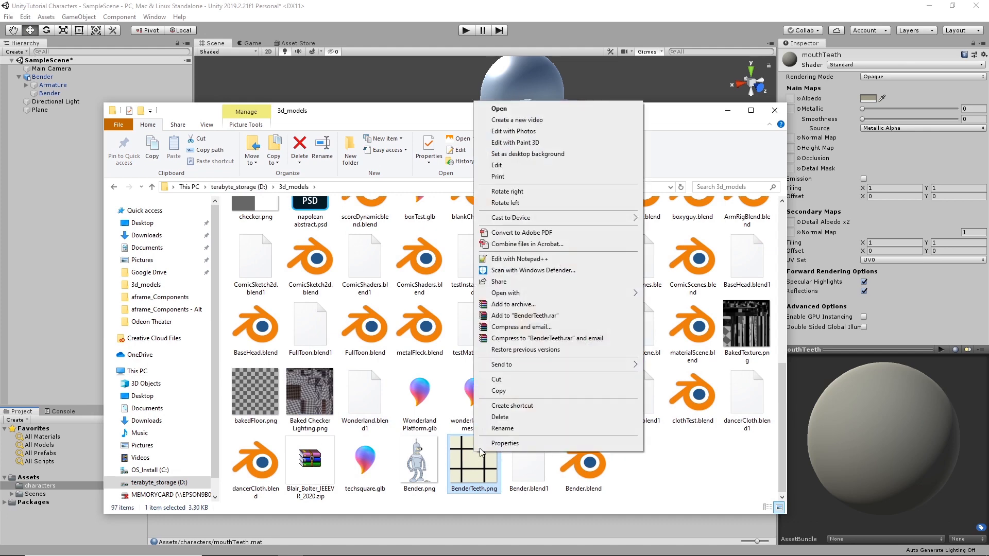
pyautogui.click(507, 397)
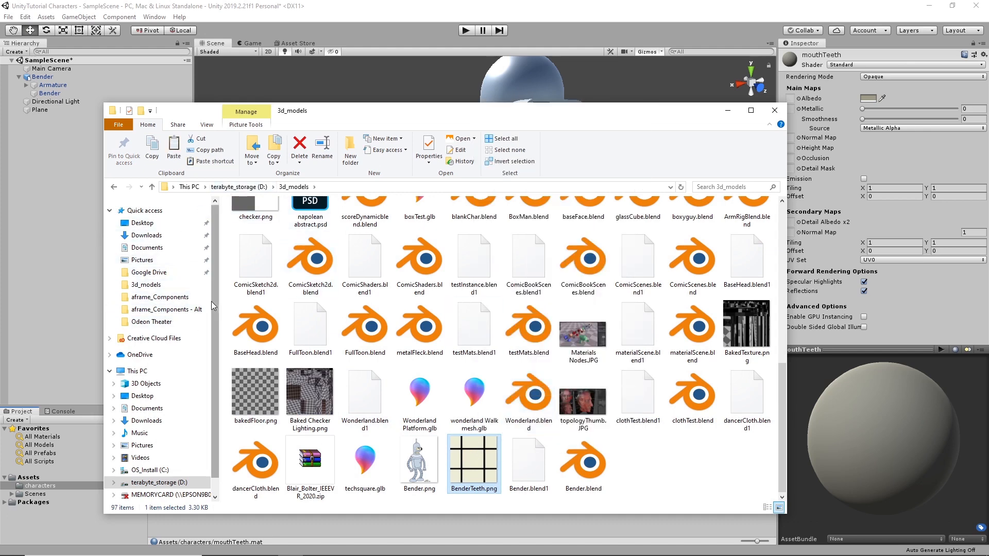
# Step: Browse from the 3d_models folder to the Unity folder inside 12_2730 on drive D
pyautogui.click(258, 187)
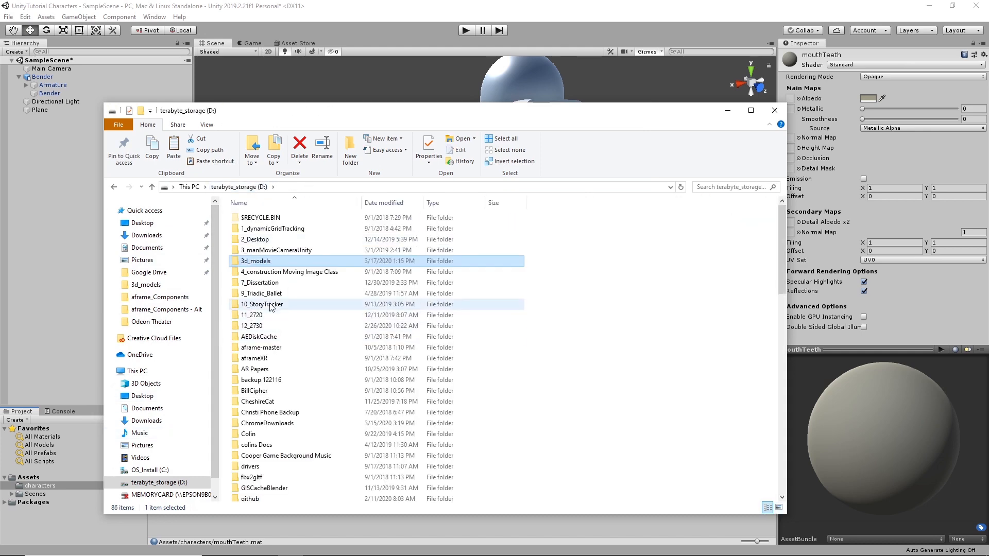
pyautogui.doubleClick(261, 326)
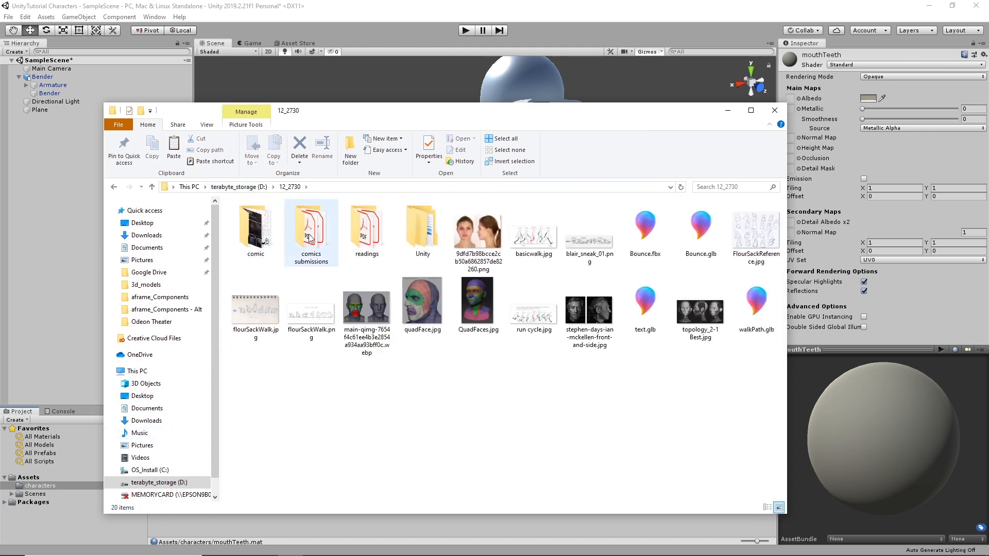
pyautogui.doubleClick(421, 225)
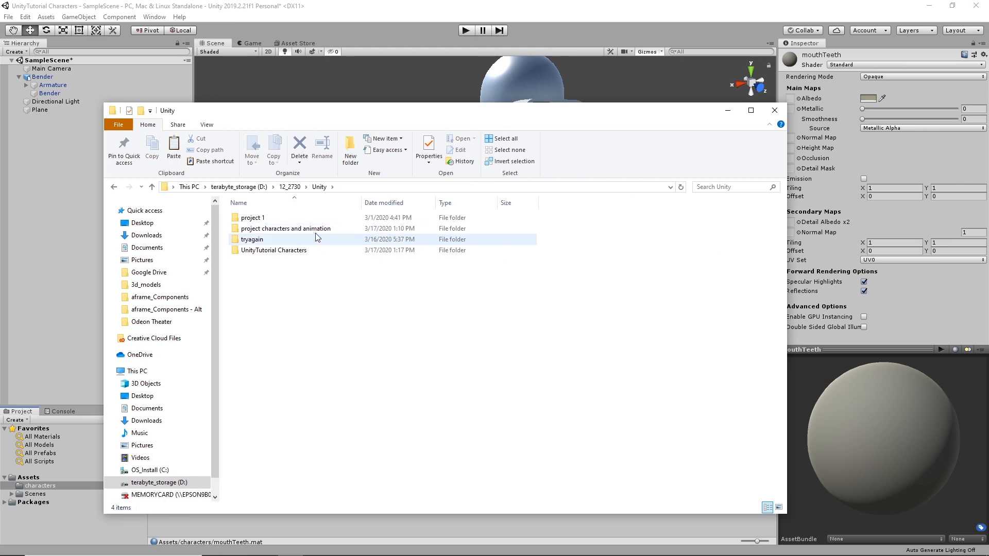
pyautogui.doubleClick(271, 228)
pyautogui.doubleClick(234, 229)
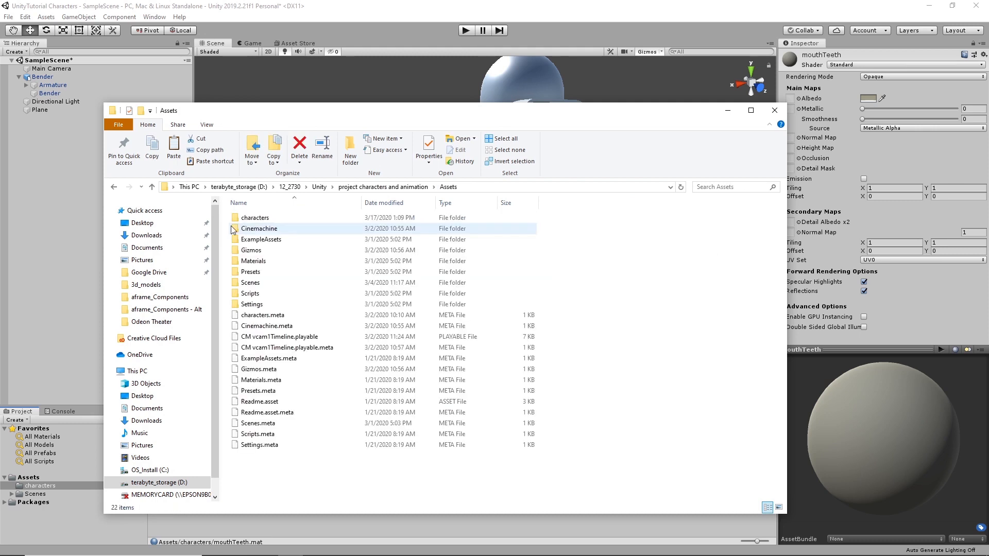
pyautogui.doubleClick(231, 217)
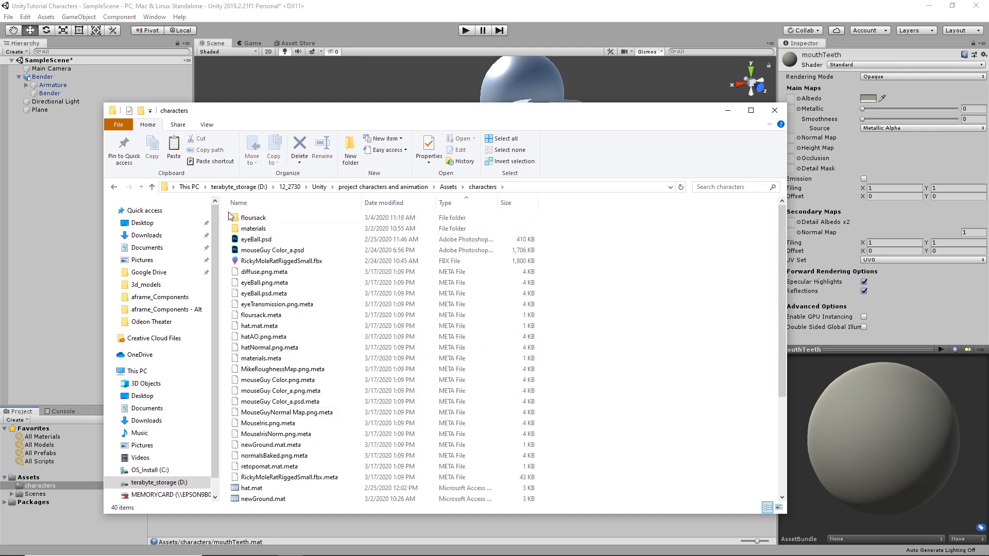
pyautogui.click(114, 187)
pyautogui.click(114, 187)
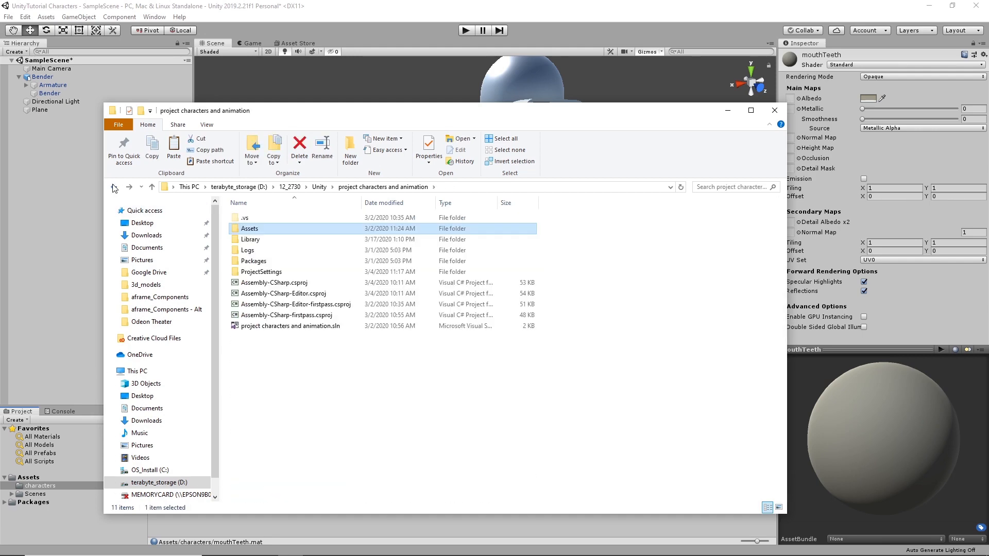
pyautogui.click(114, 187)
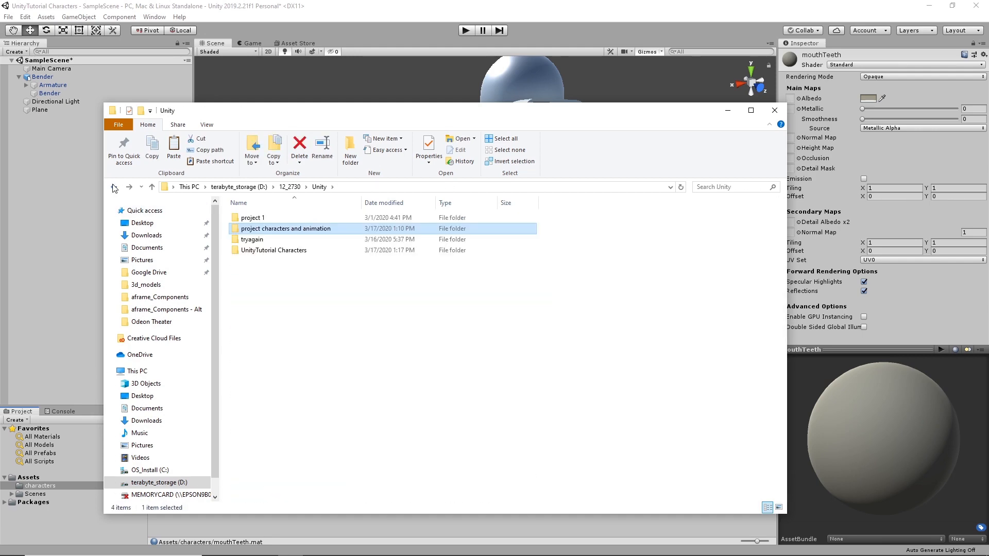
# Step: Paste BenderTeeth.png into the Assets\characters folder of the UnityTutorial Characters project and switch back to Unity
pyautogui.click(269, 252)
pyautogui.doubleClick(269, 252)
pyautogui.doubleClick(265, 219)
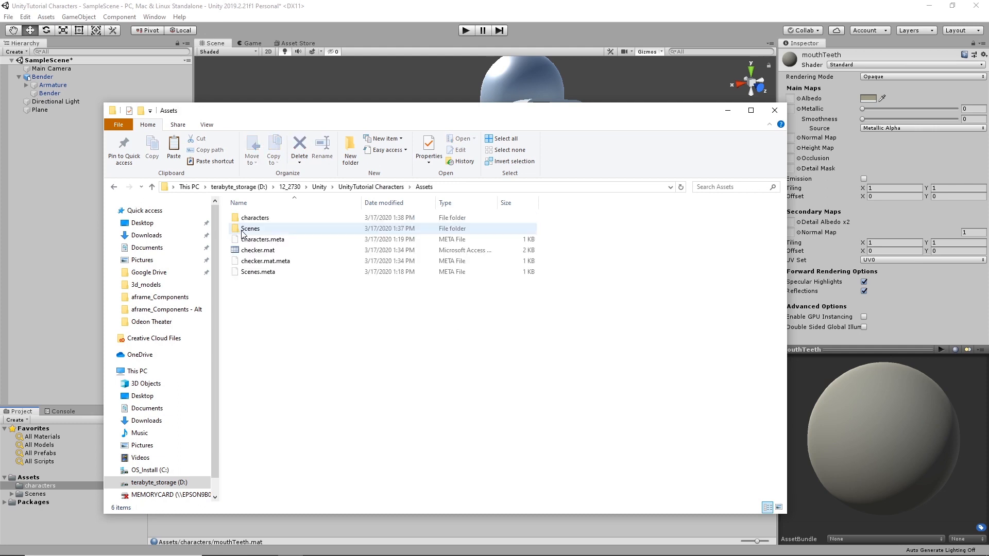
pyautogui.doubleClick(268, 222)
pyautogui.rightClick(323, 200)
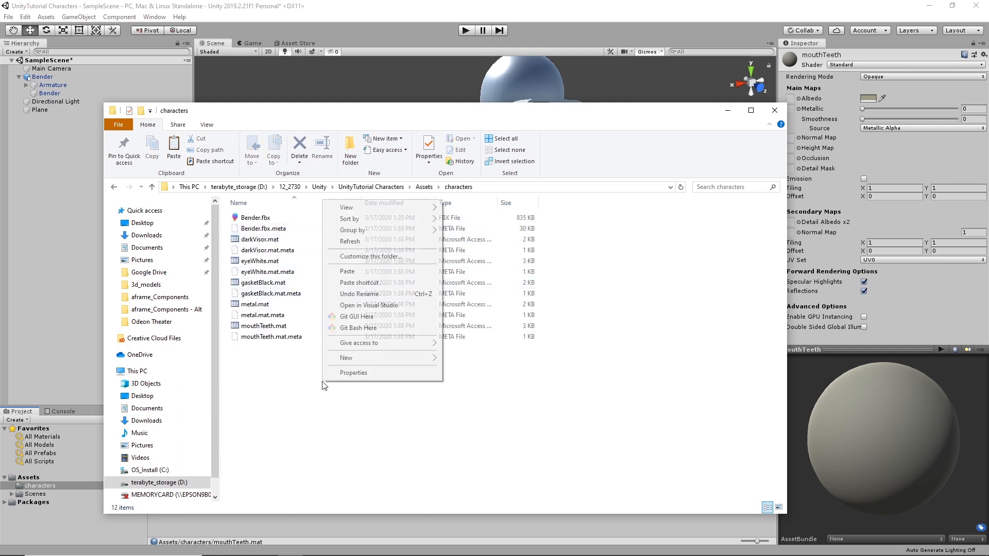
pyautogui.click(355, 271)
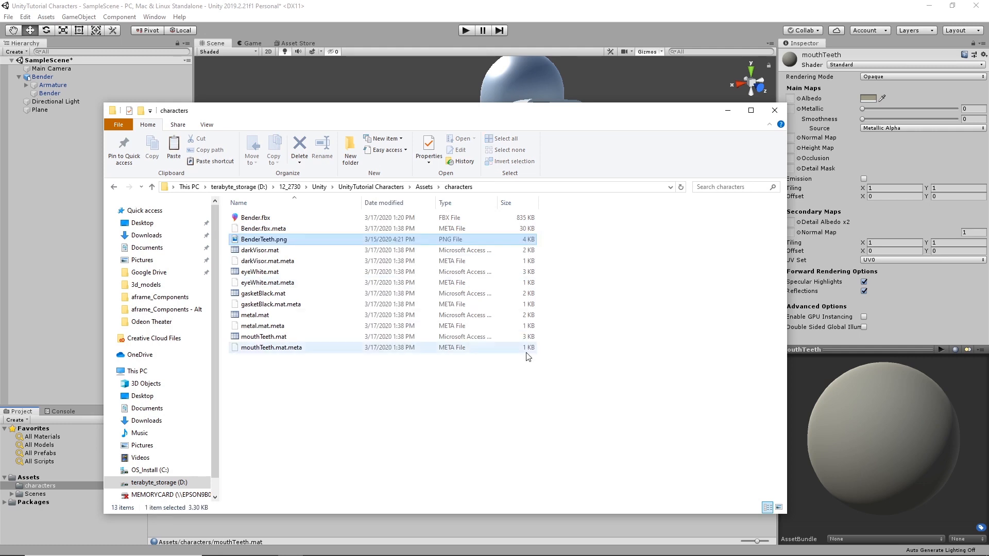
pyautogui.click(435, 7)
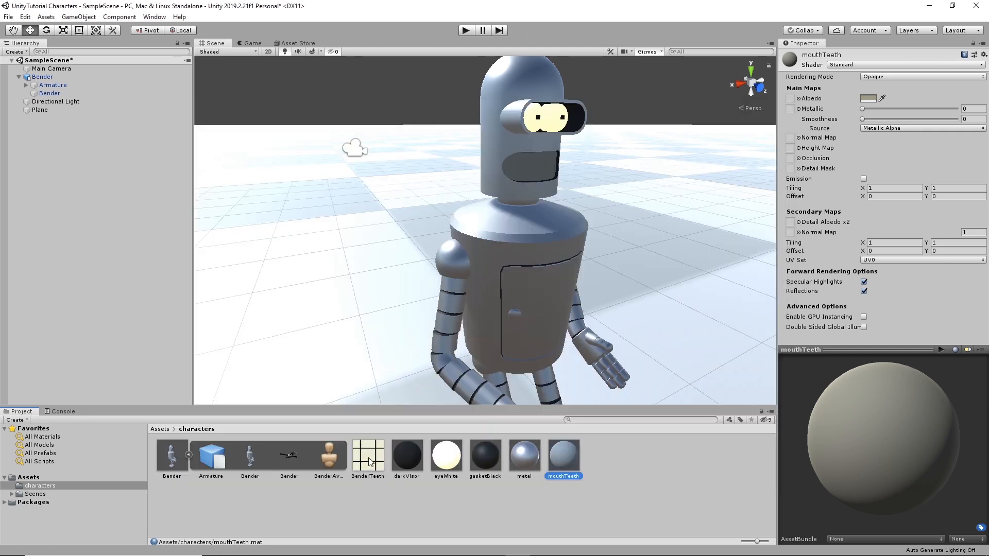
# Step: Assign the BenderTeeth texture to the mouthTeeth material's Albedo map, enable Emission and use the same texture as its emission map
pyautogui.moveTo(369, 461); pyautogui.dragTo(793, 98)
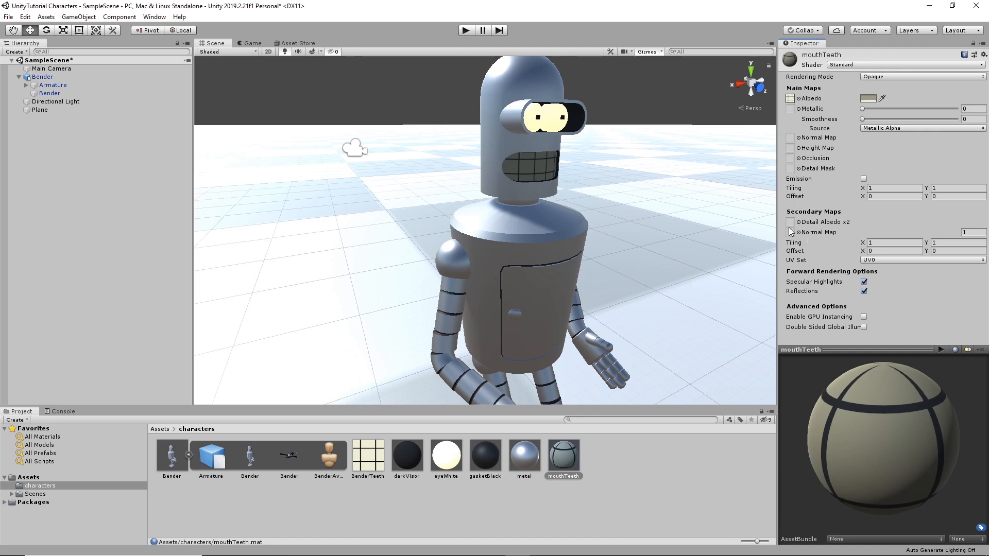
pyautogui.click(864, 179)
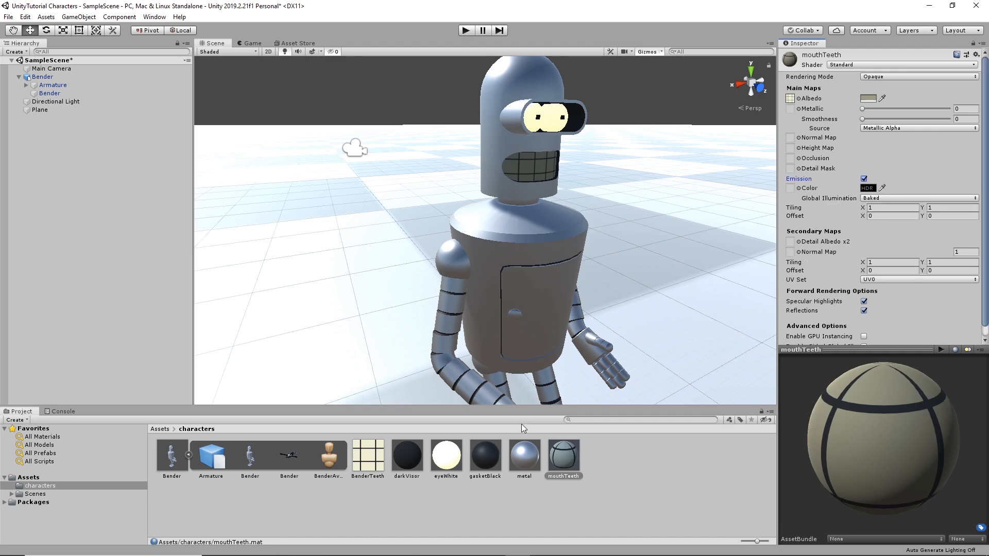
pyautogui.moveTo(368, 461); pyautogui.dragTo(792, 188)
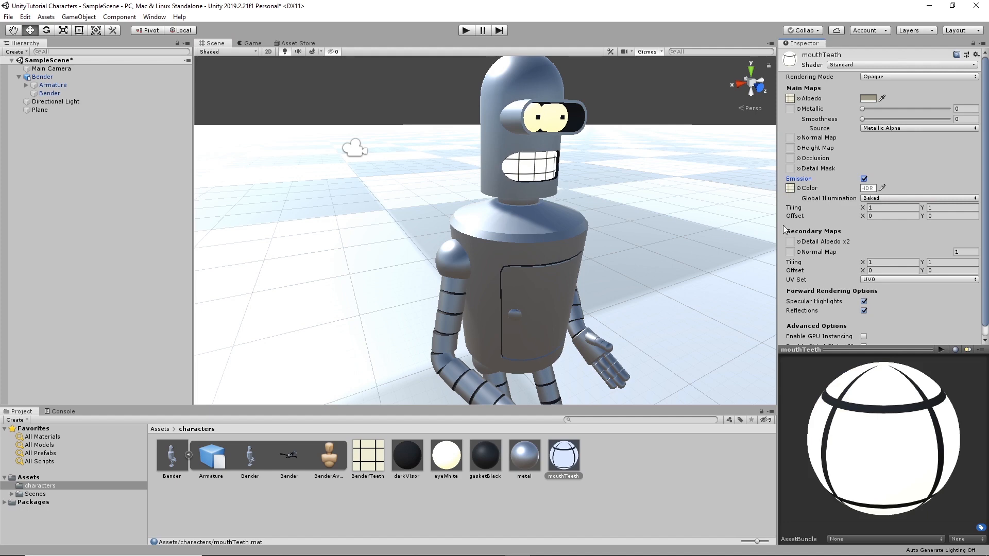
# Step: Set the mouthTeeth material's emission colour to a pale yellow of RGB 255, 248, 173
pyautogui.click(869, 188)
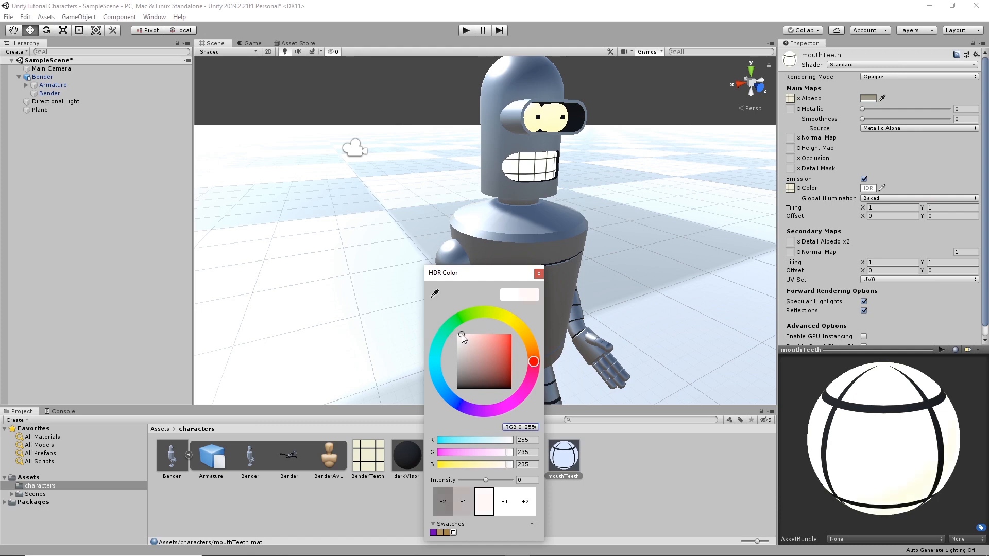
pyautogui.moveTo(462, 335); pyautogui.dragTo(475, 333)
pyautogui.click(518, 320)
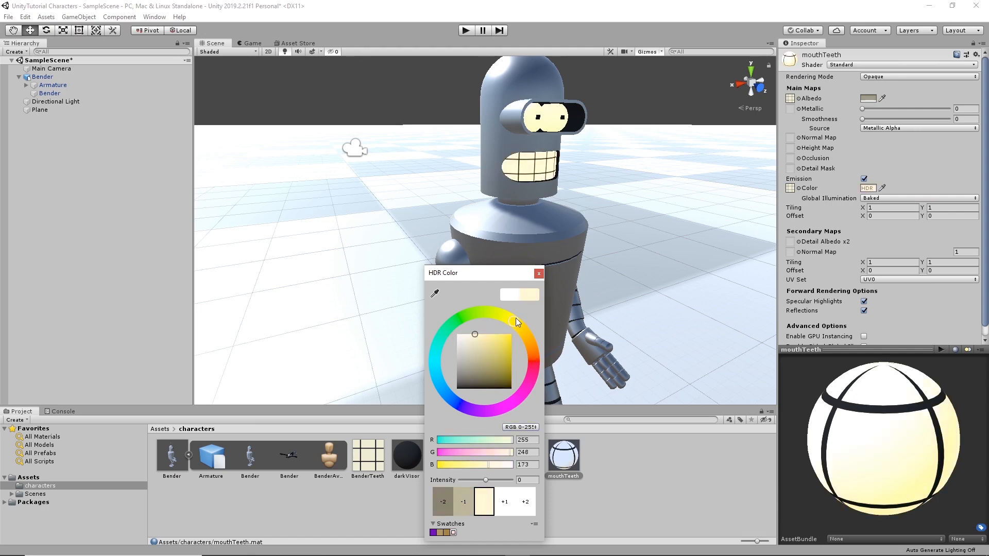
pyautogui.click(538, 273)
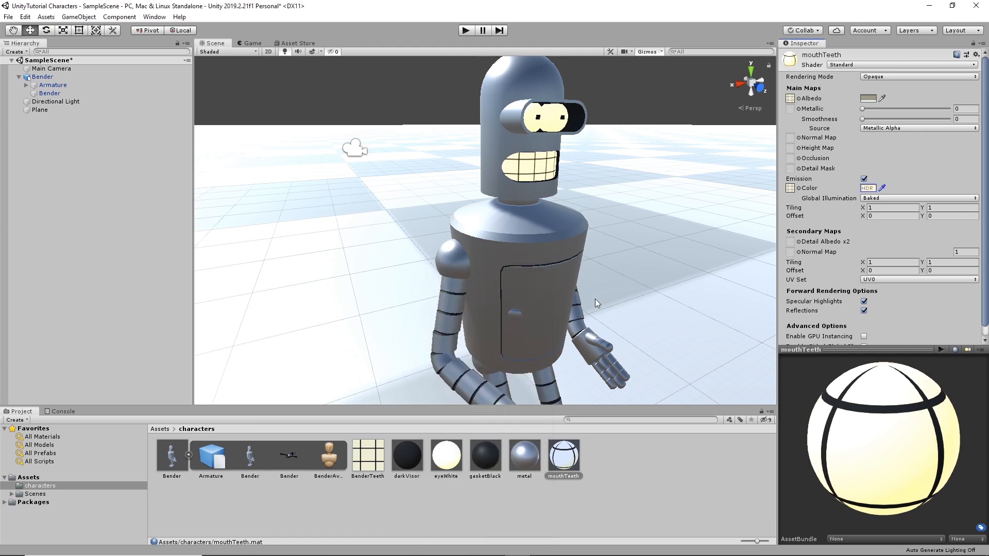
# Step: Examine Bender's finished materials from several angles and distances in the scene and in the game camera's view
pyautogui.keyDown('alt'); pyautogui.moveTo(595, 299); pyautogui.dragTo(609, 340); pyautogui.keyUp('alt')
pyautogui.moveTo(618, 264); pyautogui.dragTo(584, 328, button='middle')
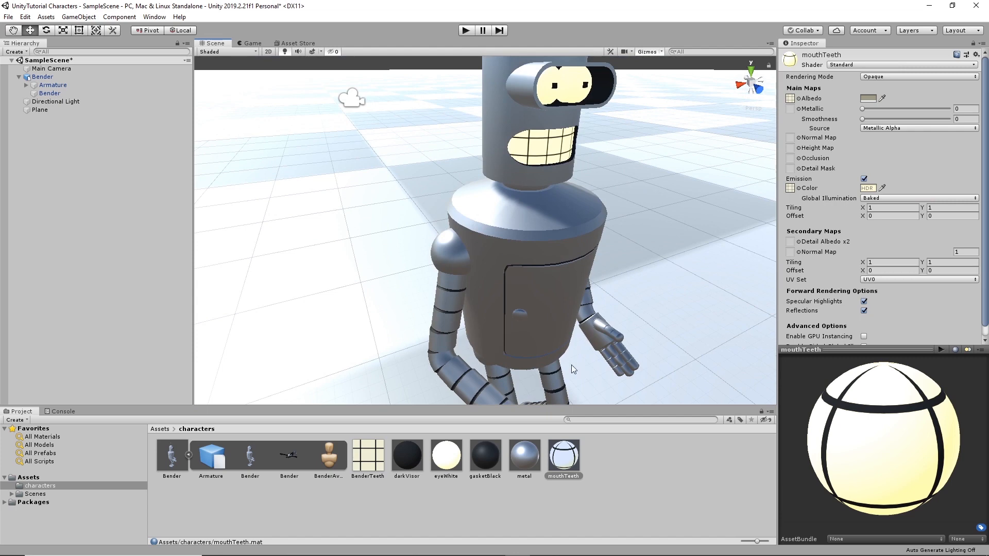
pyautogui.scroll(-4, 618, 248)
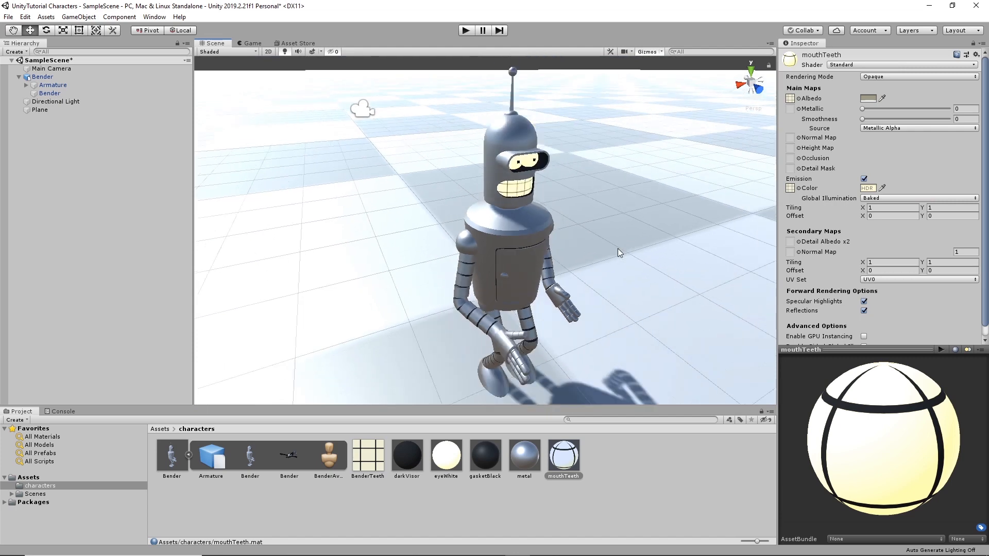
pyautogui.scroll(-3, 634, 265)
pyautogui.keyDown('alt'); pyautogui.moveTo(634, 265); pyautogui.dragTo(616, 245); pyautogui.keyUp('alt')
pyautogui.scroll(4, 611, 246)
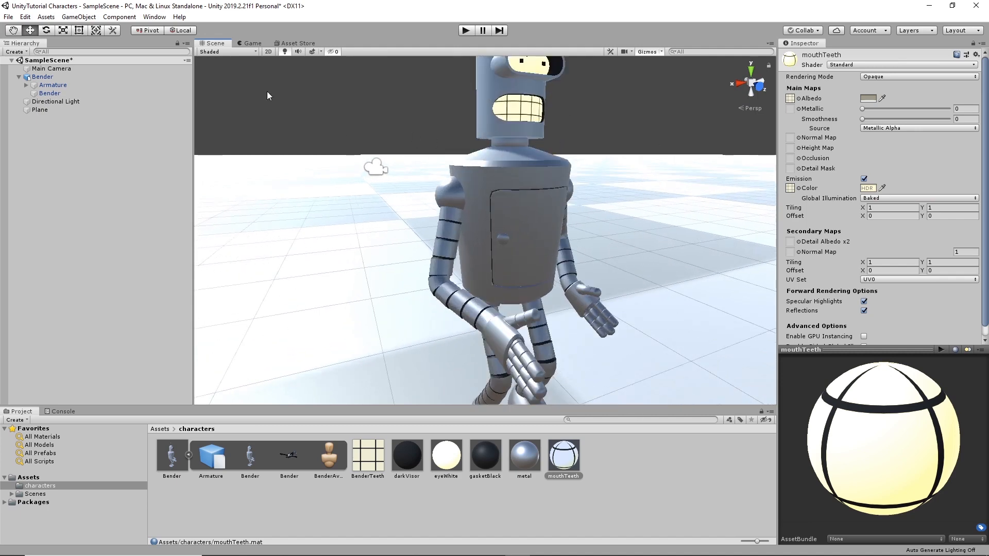
pyautogui.click(252, 43)
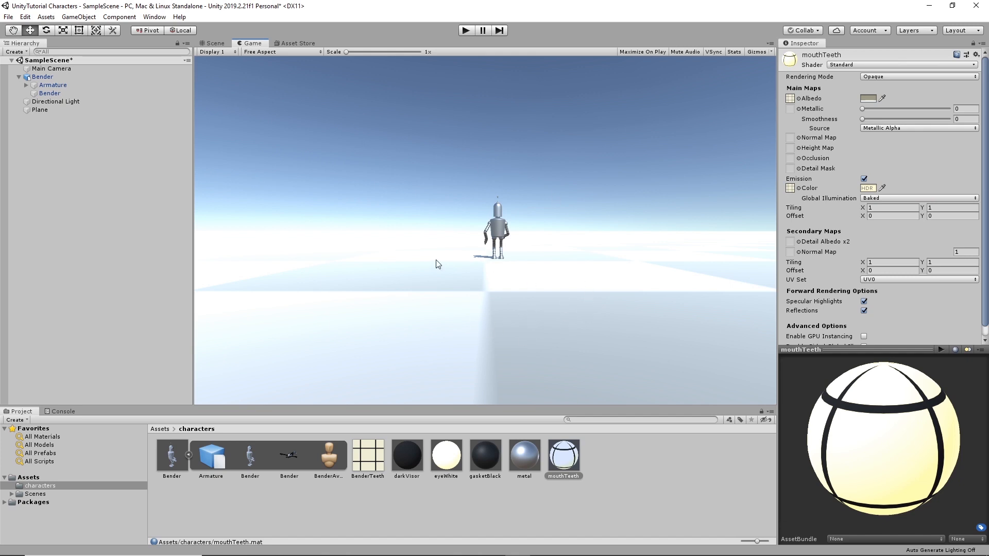
pyautogui.click(213, 43)
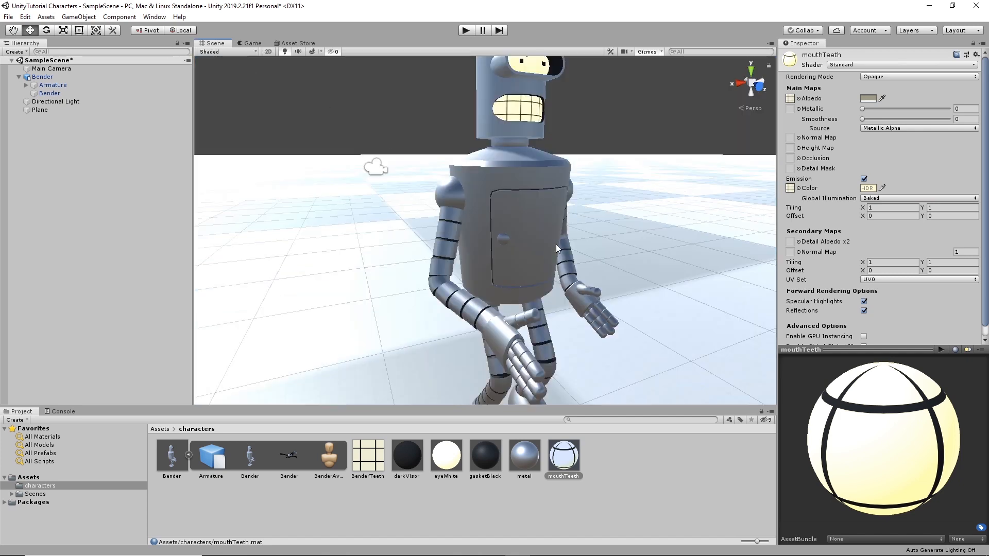
pyautogui.click(670, 242)
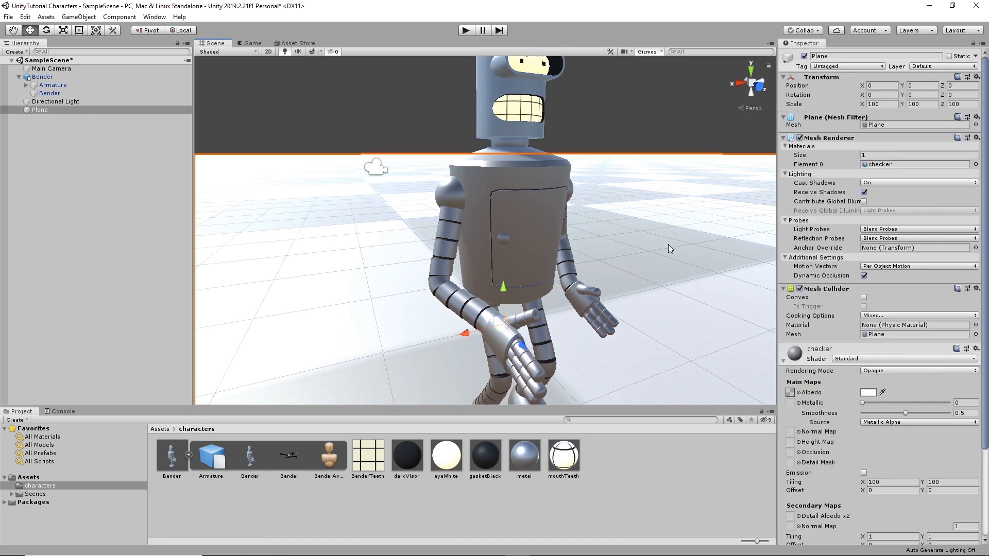
pyautogui.scroll(-5, 658, 222)
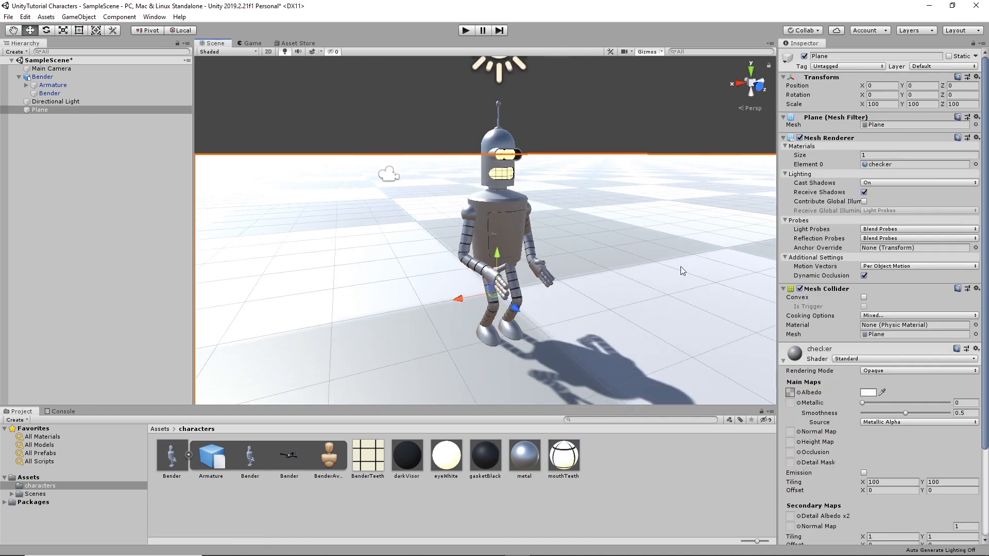
pyautogui.click(613, 111)
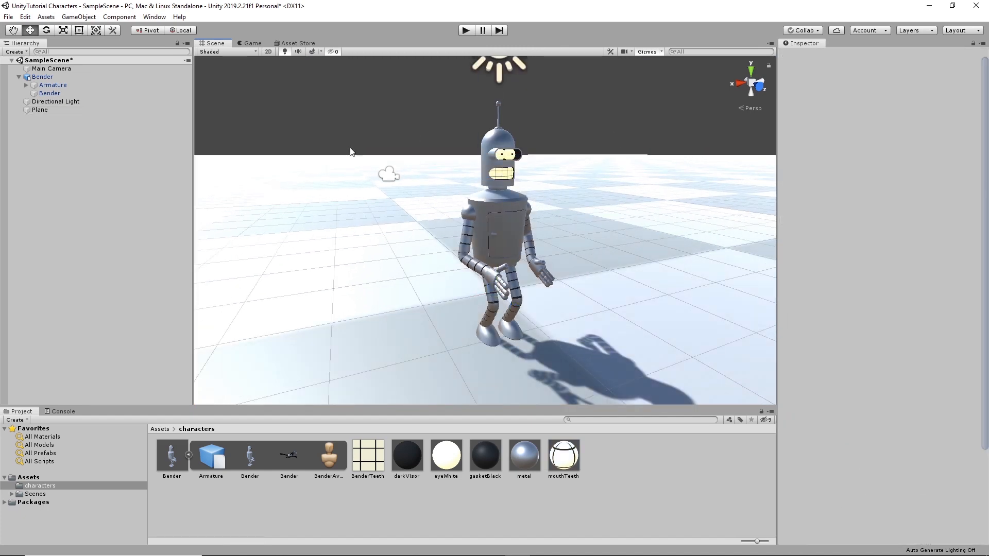
# Step: Save the current scene and the project
pyautogui.click(9, 17)
pyautogui.click(29, 57)
pyautogui.click(10, 17)
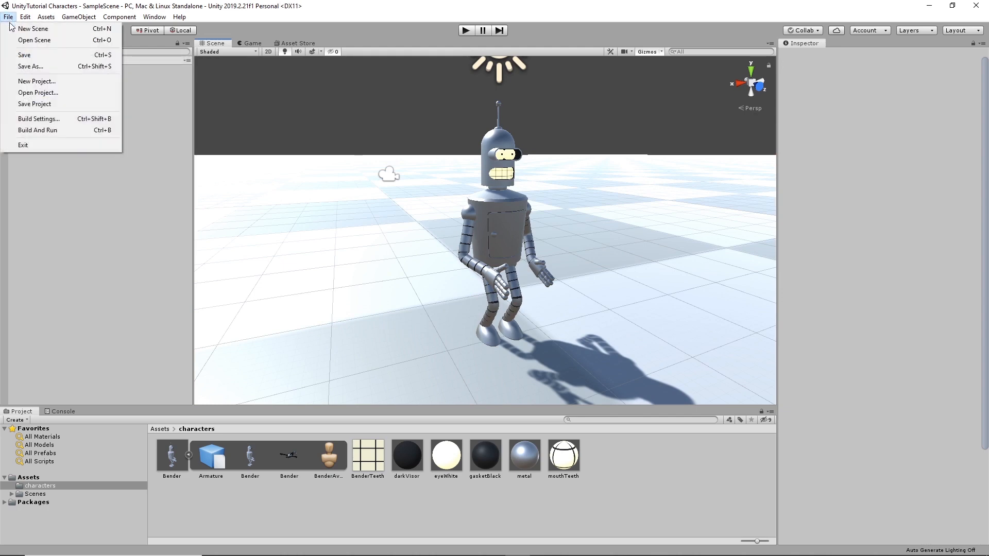
pyautogui.click(35, 106)
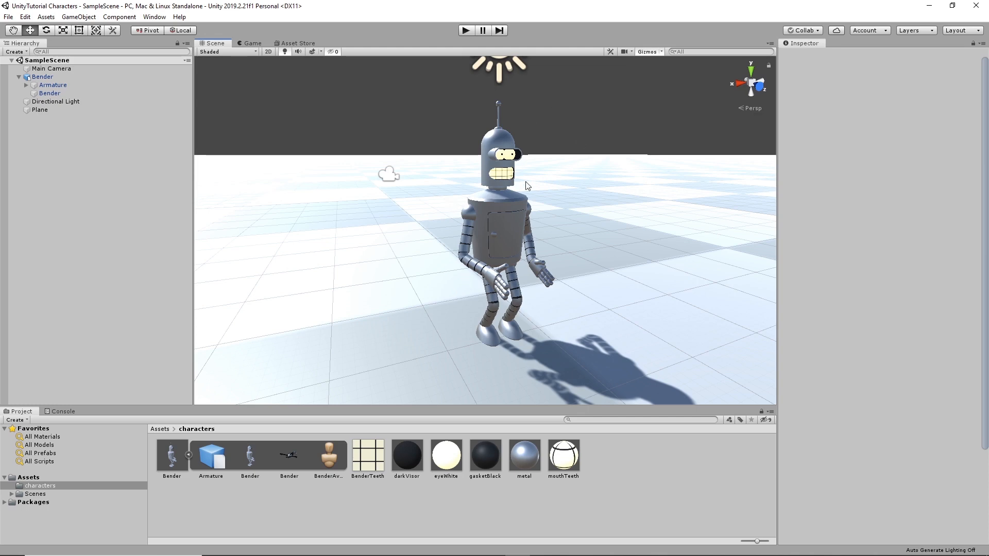
# Step: Add a cube and place it on the floor beside Bender at about X -1.783, Y 0.507, Z 0.102
pyautogui.keyDown('alt'); pyautogui.moveTo(381, 192); pyautogui.dragTo(376, 223); pyautogui.keyUp('alt')
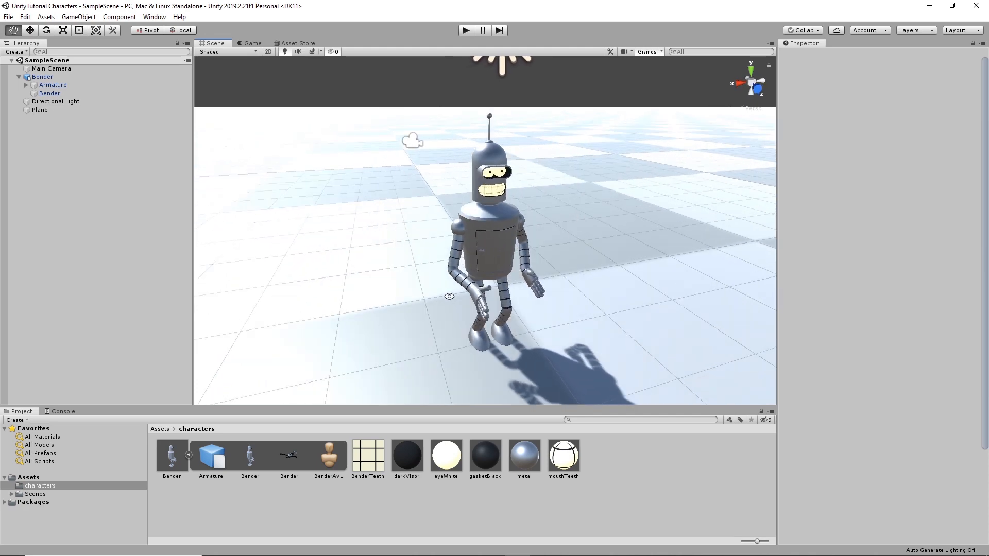
pyautogui.keyDown('alt'); pyautogui.moveTo(417, 178); pyautogui.dragTo(506, 205); pyautogui.keyUp('alt')
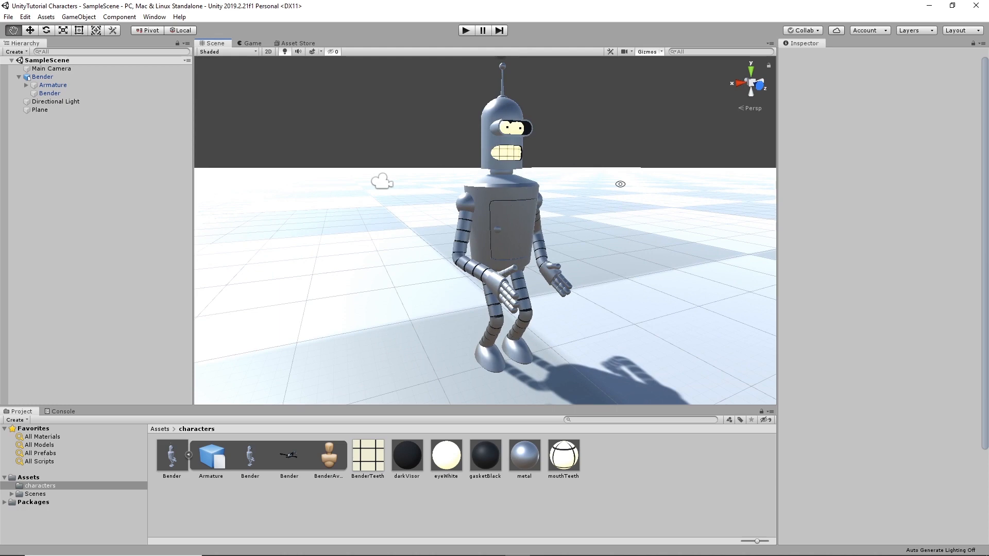
pyautogui.scroll(-3, 614, 238)
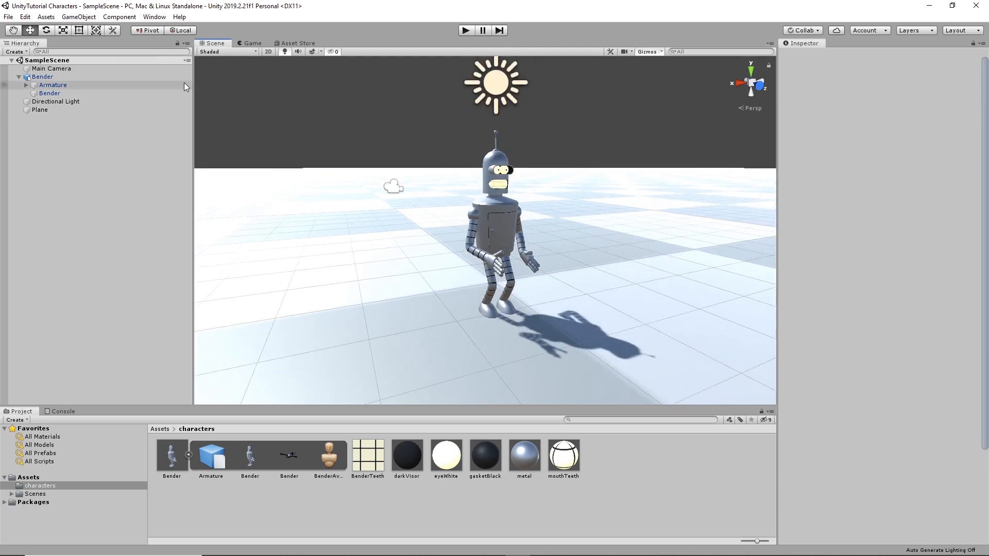
pyautogui.click(83, 18)
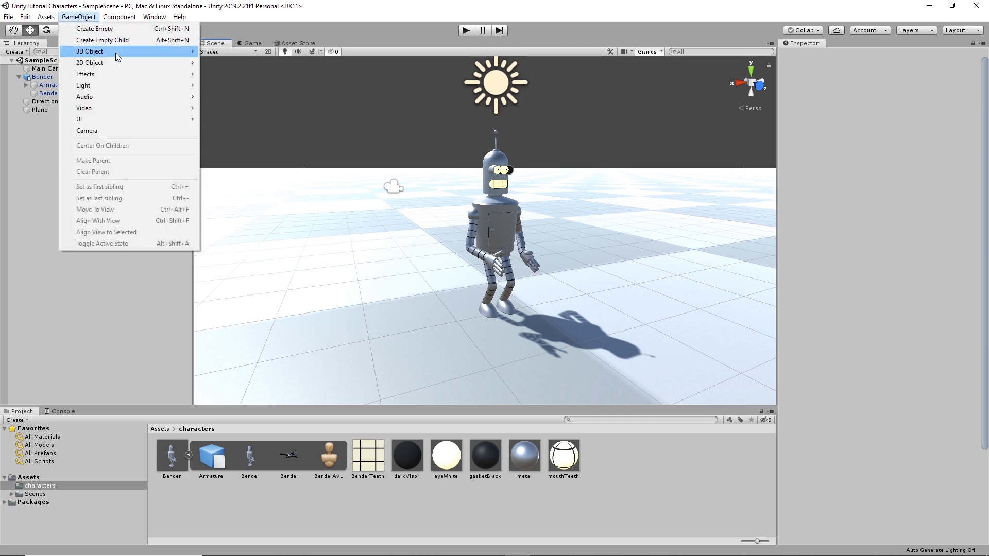
pyautogui.moveTo(118, 57)
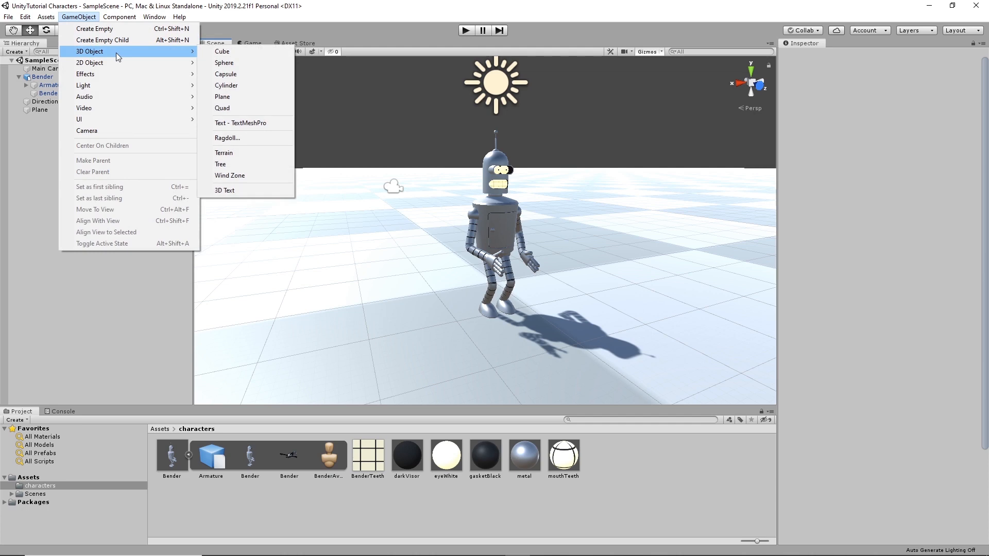
pyautogui.click(234, 54)
pyautogui.moveTo(455, 233); pyautogui.dragTo(617, 224)
pyautogui.moveTo(590, 182); pyautogui.dragTo(600, 200)
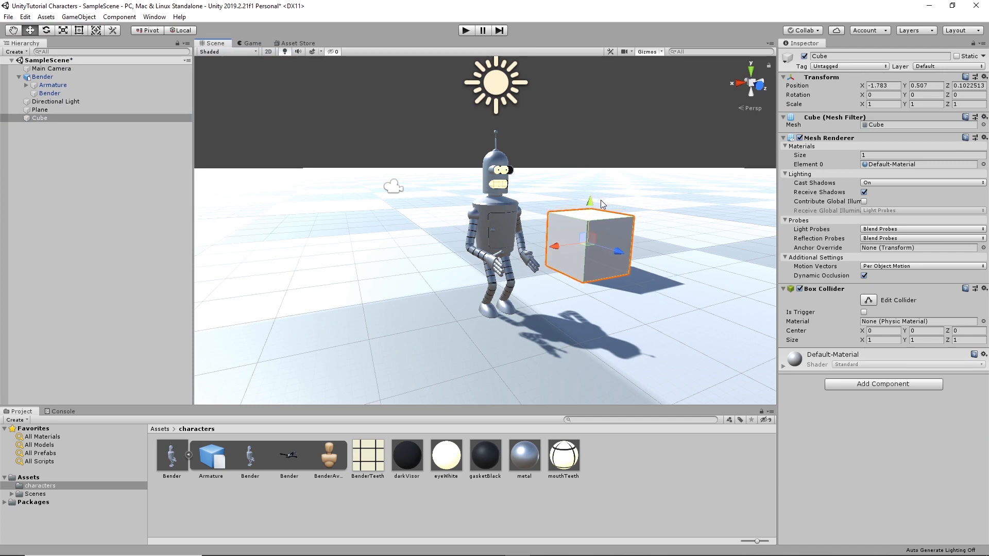
# Step: Scale the cube uniformly to about 2.28 and raise it to about Y 1.108
pyautogui.press('r')
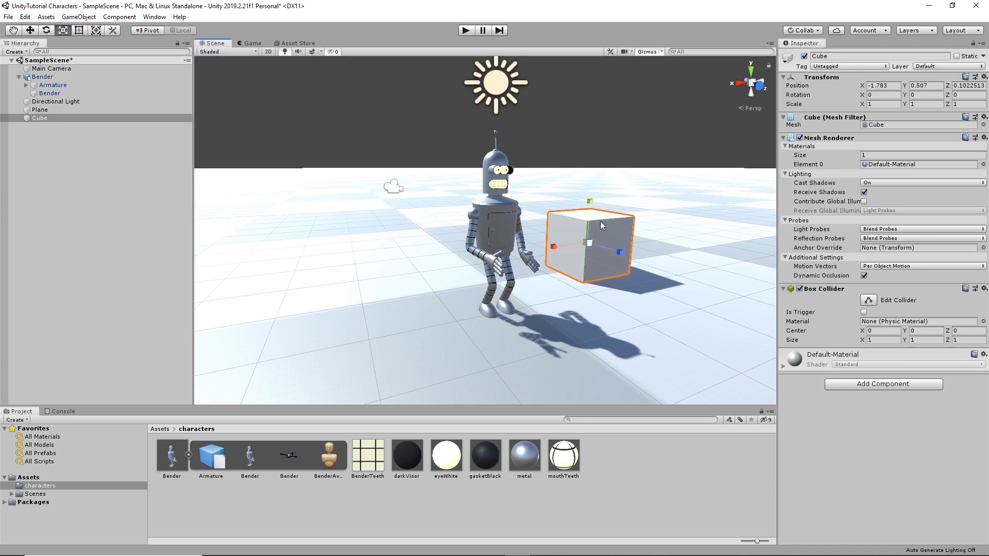
pyautogui.moveTo(589, 246); pyautogui.dragTo(600, 175)
pyautogui.press('w')
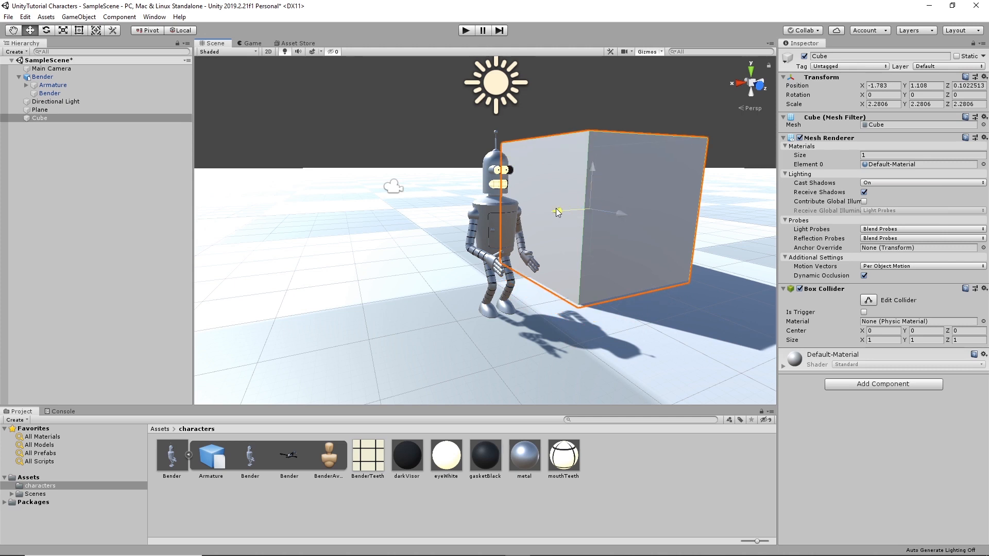
# Step: Move the cube farther from Bender along the X axis to about X -3.046
pyautogui.moveTo(557, 212); pyautogui.dragTo(609, 205)
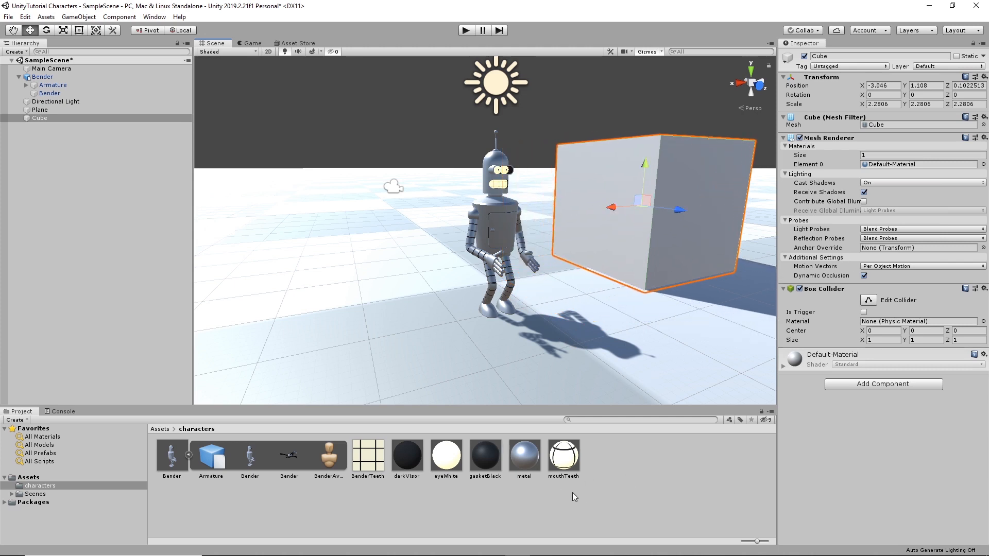
# Step: Create a new material named redMetal in the main Assets folder
pyautogui.click(28, 478)
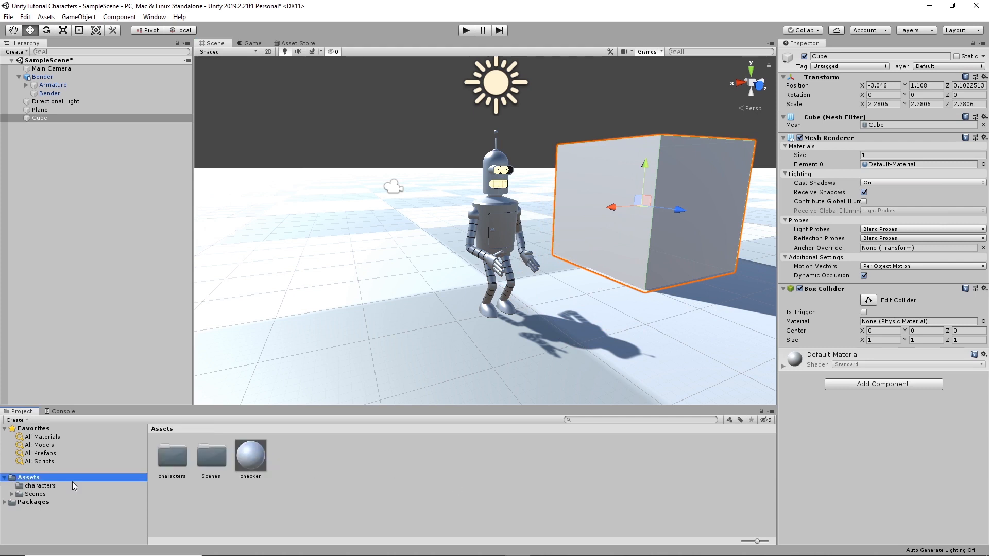
pyautogui.click(340, 470)
pyautogui.rightClick(340, 471)
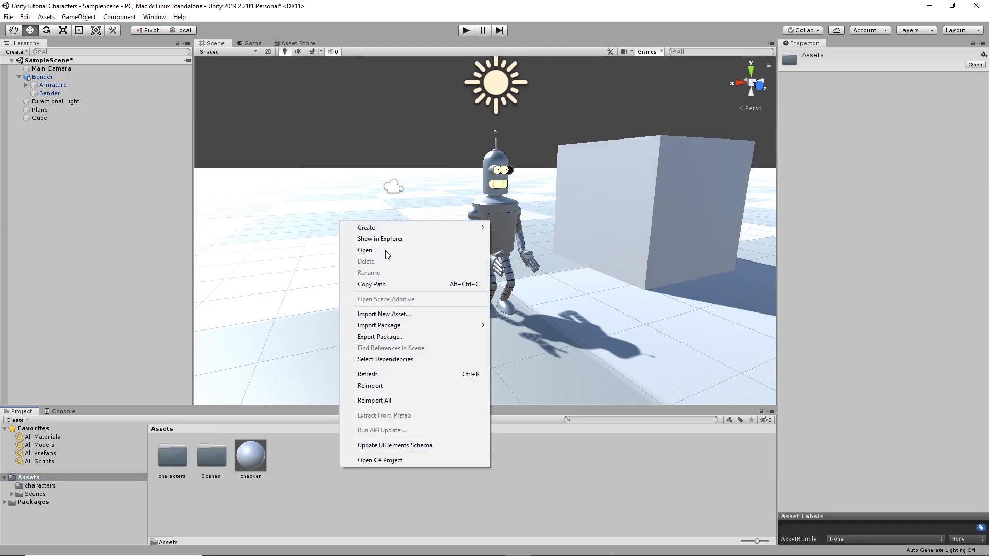
pyautogui.moveTo(388, 228)
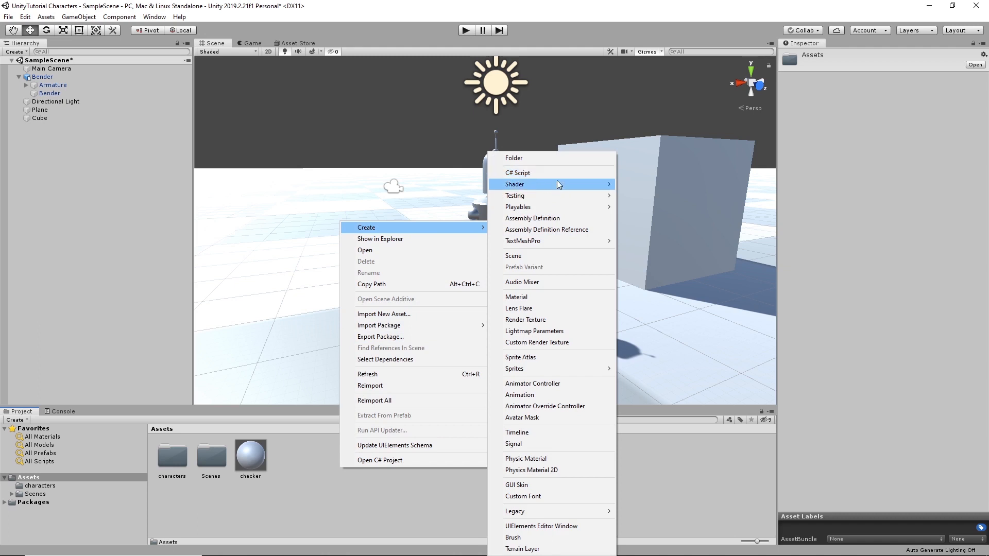
pyautogui.moveTo(437, 229)
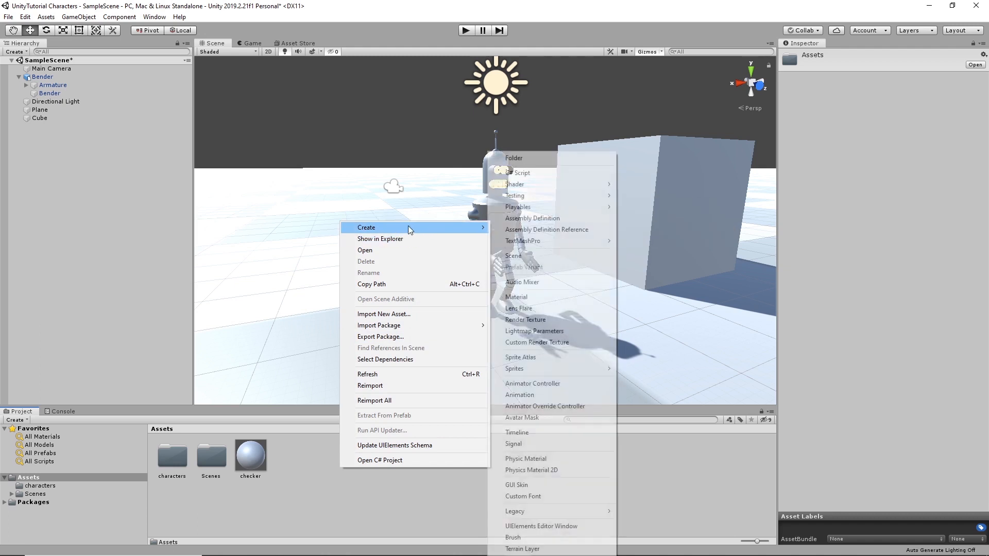
pyautogui.click(549, 298)
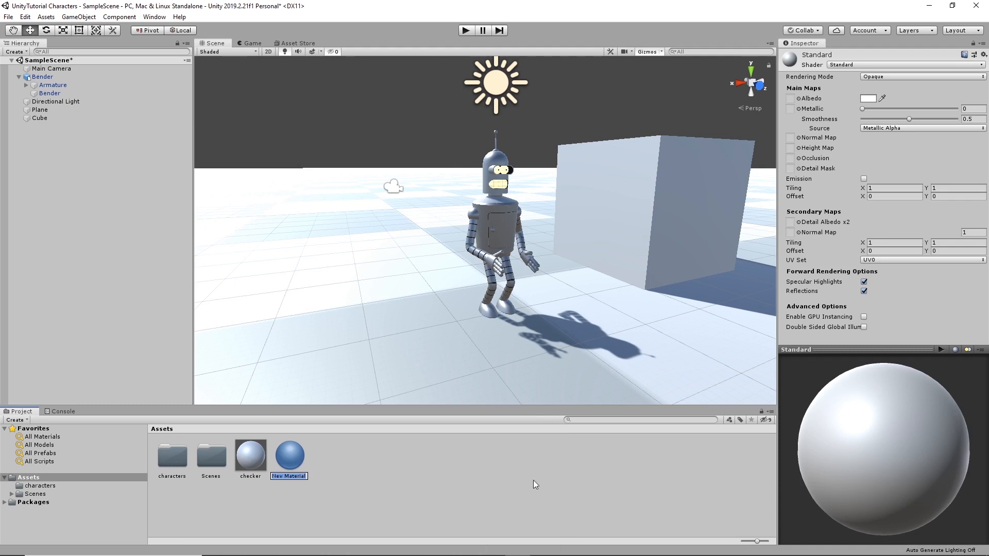
pyautogui.write('redMetal')
pyautogui.press('Return')
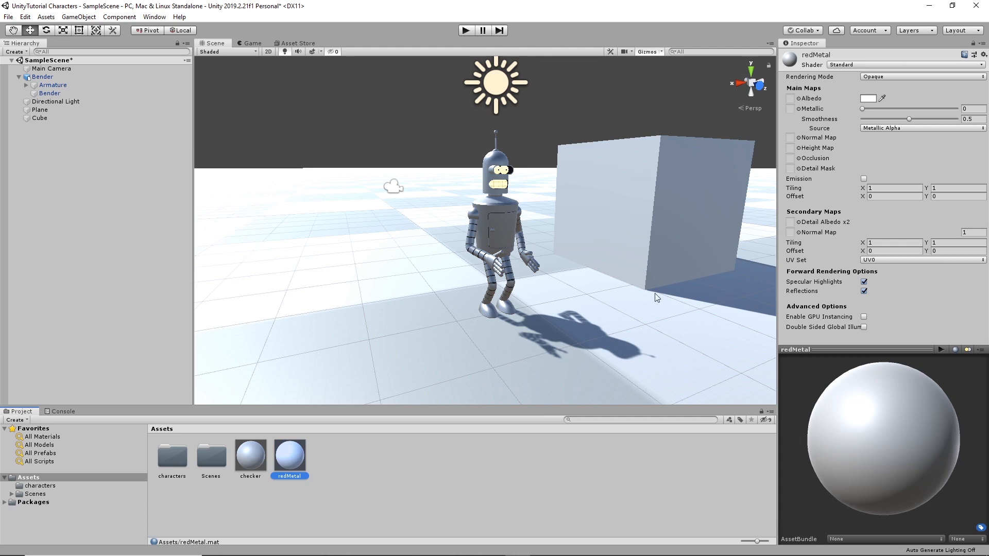
# Step: Set the redMetal material's albedo colour to bright red
pyautogui.click(870, 101)
pyautogui.moveTo(484, 339); pyautogui.dragTo(661, 237)
pyautogui.click(539, 273)
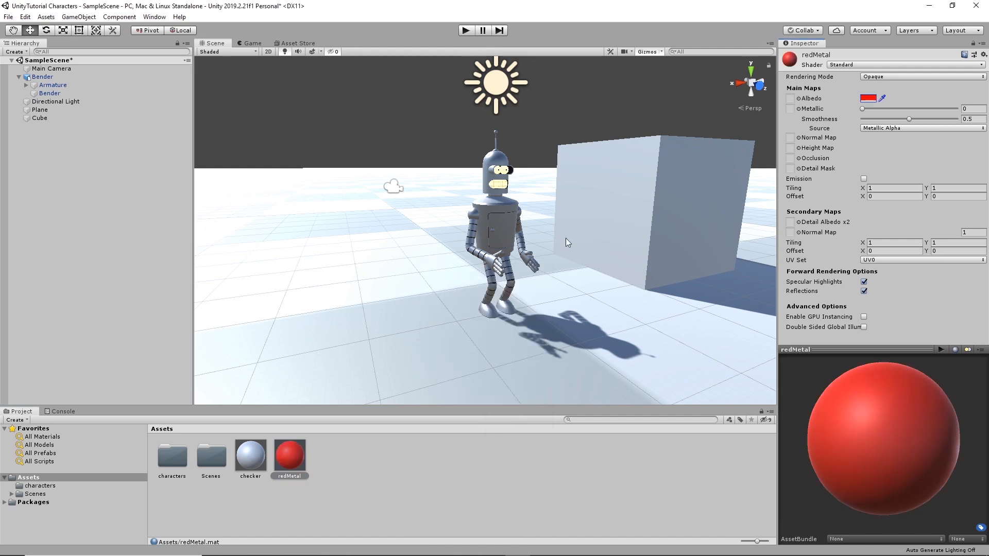
# Step: Set redMetal's smoothness to 1 and apply the material to the cube
pyautogui.moveTo(908, 119); pyautogui.dragTo(961, 119)
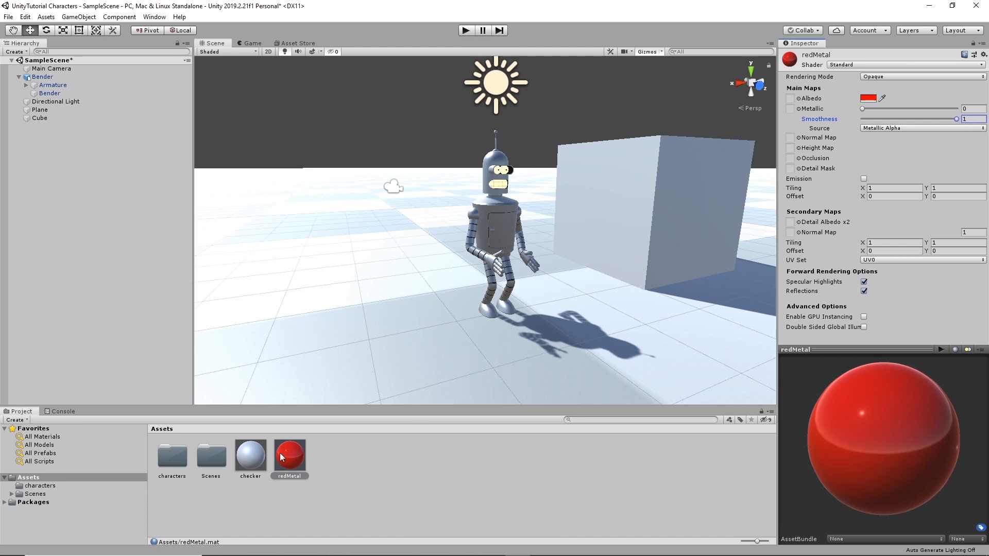
pyautogui.moveTo(279, 453); pyautogui.dragTo(671, 201)
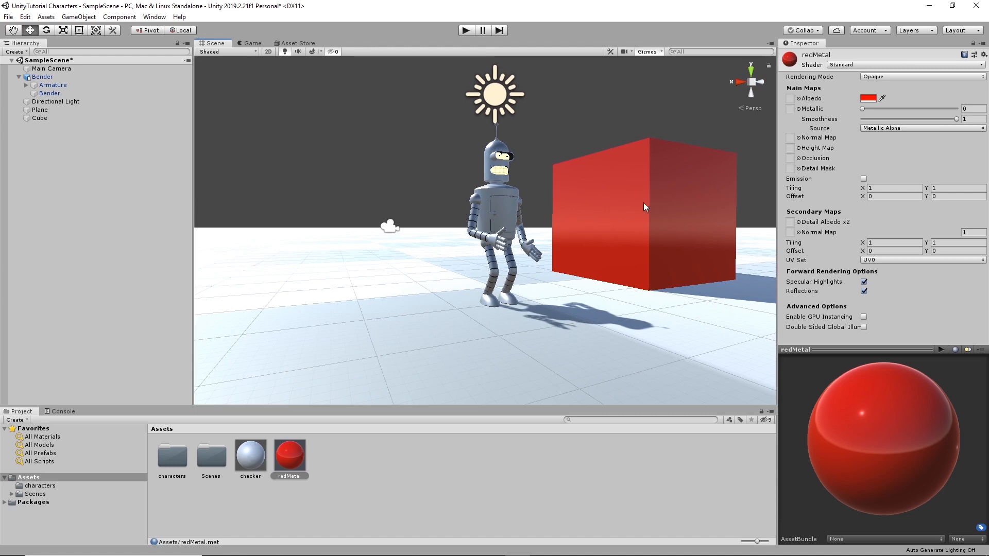
pyautogui.keyDown('alt'); pyautogui.moveTo(684, 263); pyautogui.dragTo(580, 304); pyautogui.keyUp('alt')
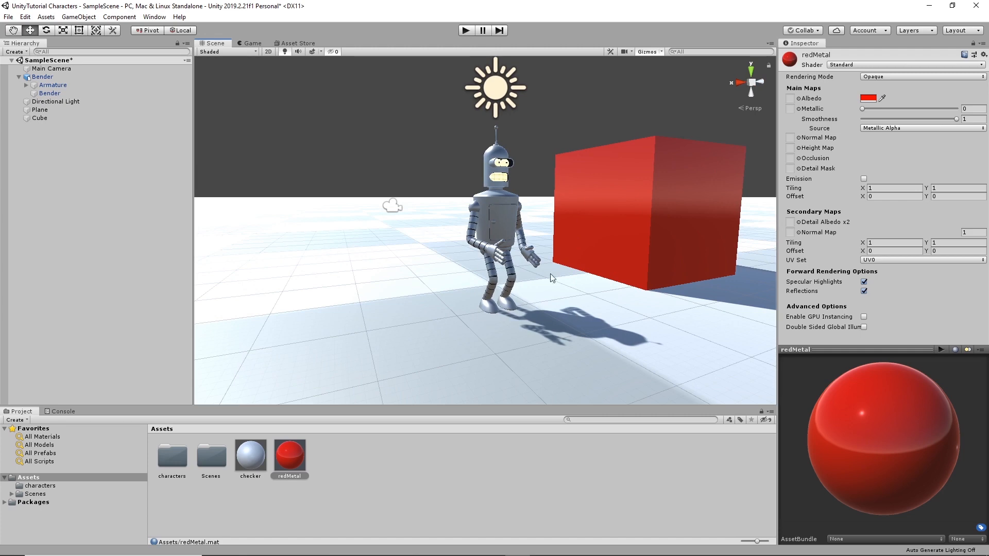
# Step: Add a reflection probe and place it between Bender and the cube at about X -0.536, Y 0.88, Z 0.599
pyautogui.click(87, 19)
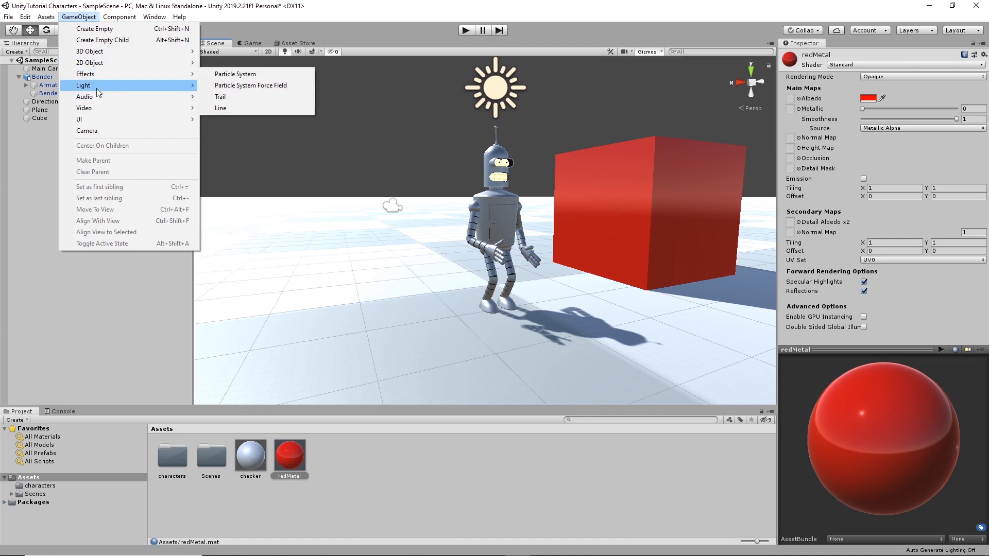
pyautogui.moveTo(98, 86)
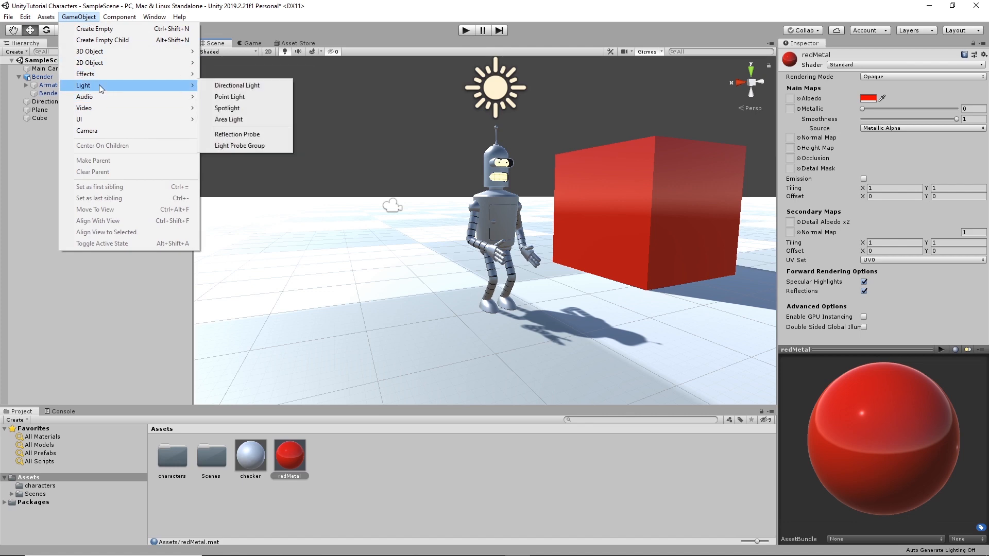
pyautogui.click(251, 136)
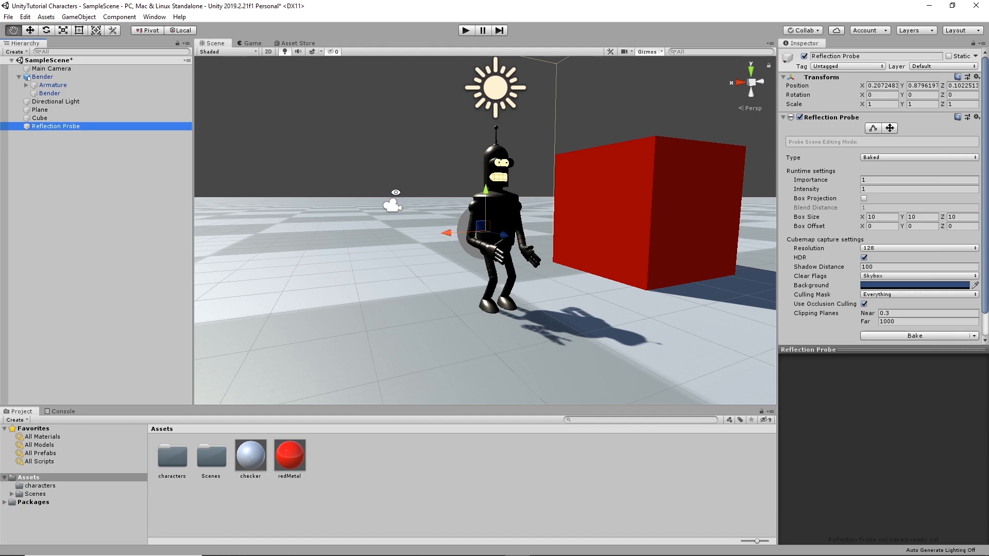
pyautogui.keyDown('alt'); pyautogui.moveTo(397, 193); pyautogui.dragTo(518, 246); pyautogui.keyUp('alt')
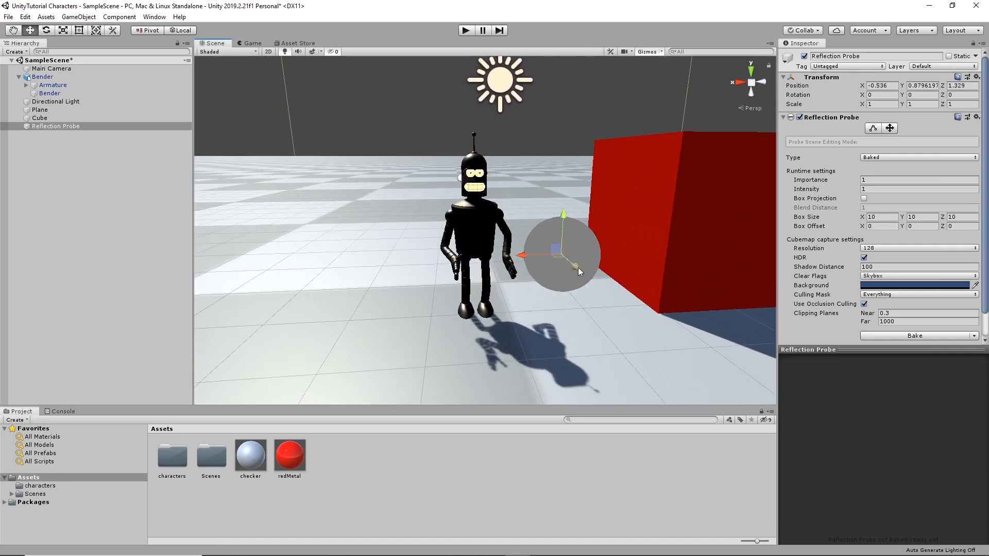
pyautogui.moveTo(576, 267); pyautogui.dragTo(553, 260)
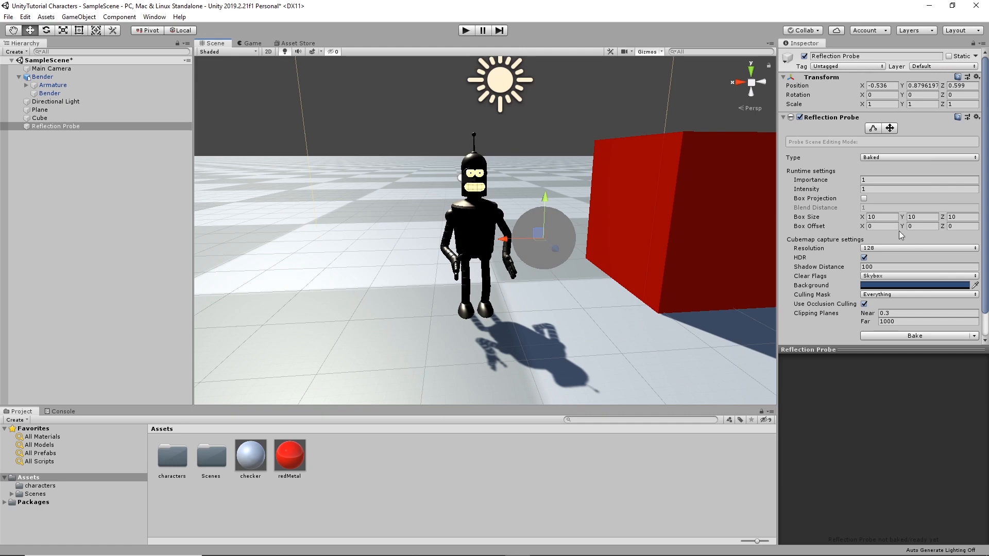
# Step: Set the reflection probe's box size to 5 in Y
pyautogui.scroll(-20, 570, 190)
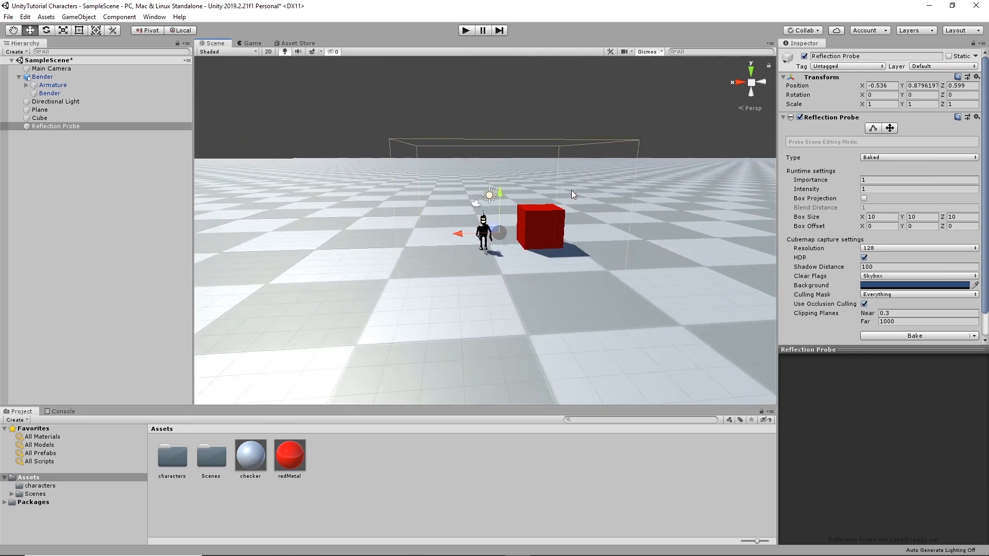
pyautogui.scroll(7, 571, 190)
pyautogui.keyDown('alt'); pyautogui.scroll(2, 571, 192); pyautogui.keyUp('alt')
pyautogui.keyDown('alt'); pyautogui.moveTo(570, 196); pyautogui.dragTo(496, 209); pyautogui.keyUp('alt')
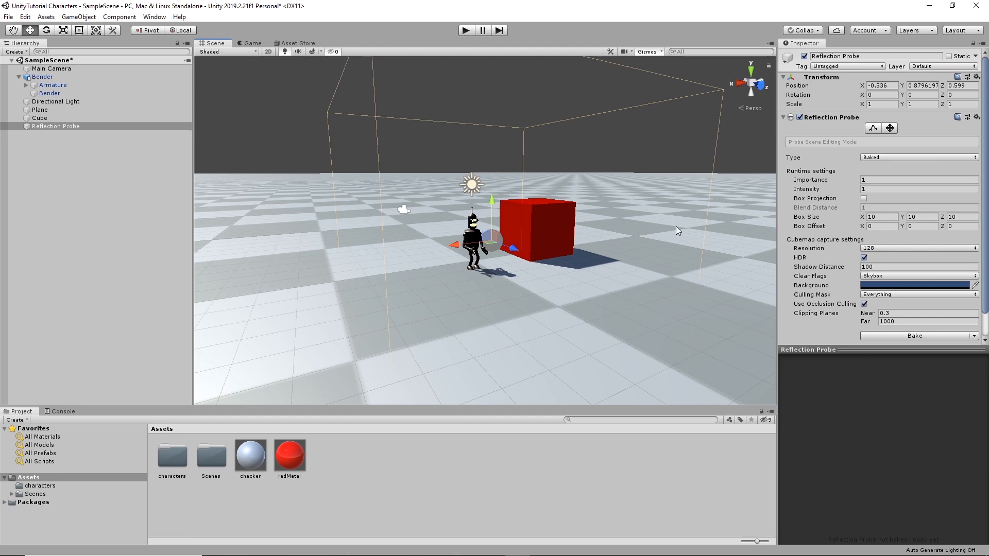
pyautogui.keyDown('alt'); pyautogui.moveTo(676, 231); pyautogui.dragTo(654, 200); pyautogui.keyUp('alt')
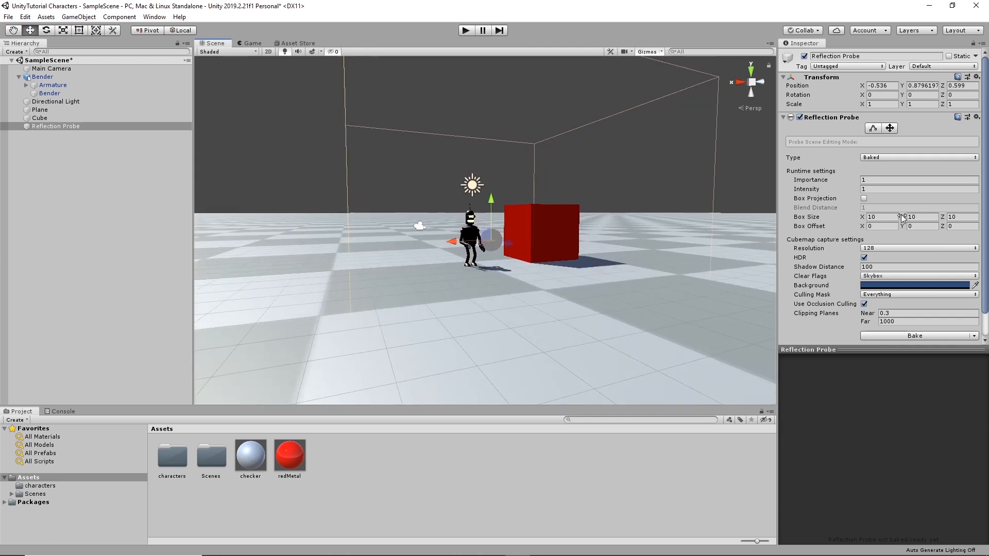
pyautogui.moveTo(901, 216); pyautogui.dragTo(106, 189)
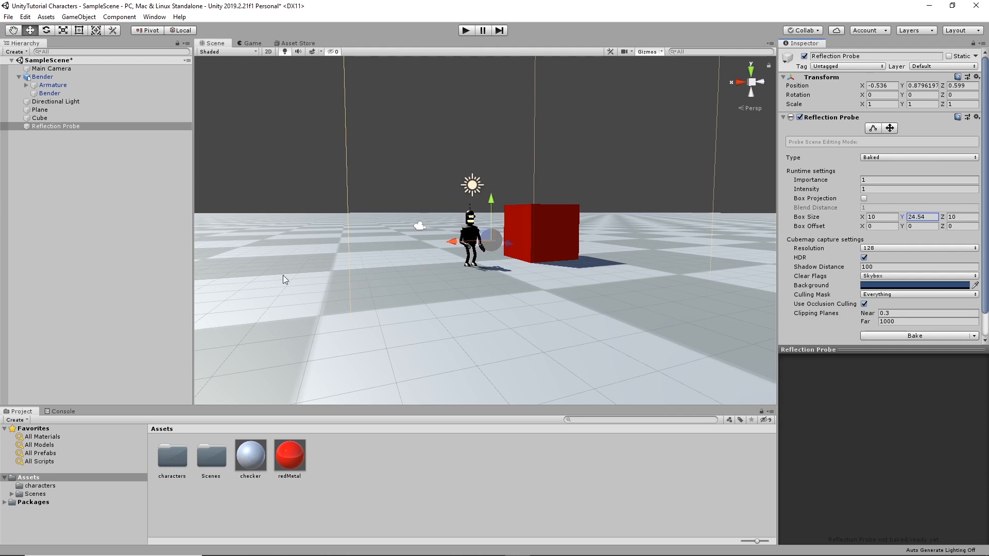
pyautogui.keyDown('alt'); pyautogui.moveTo(283, 275); pyautogui.dragTo(555, 227); pyautogui.keyUp('alt')
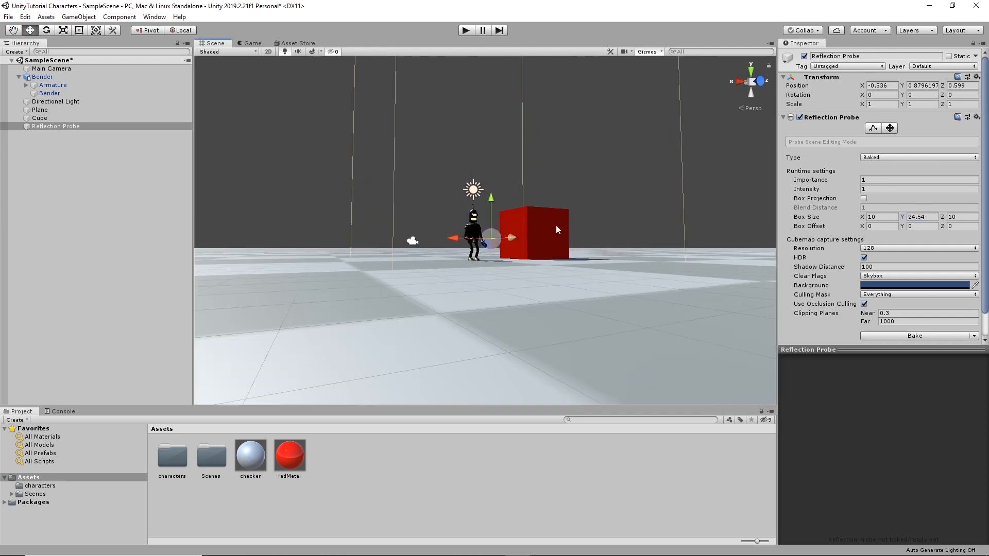
pyautogui.click(931, 218)
pyautogui.write('5')
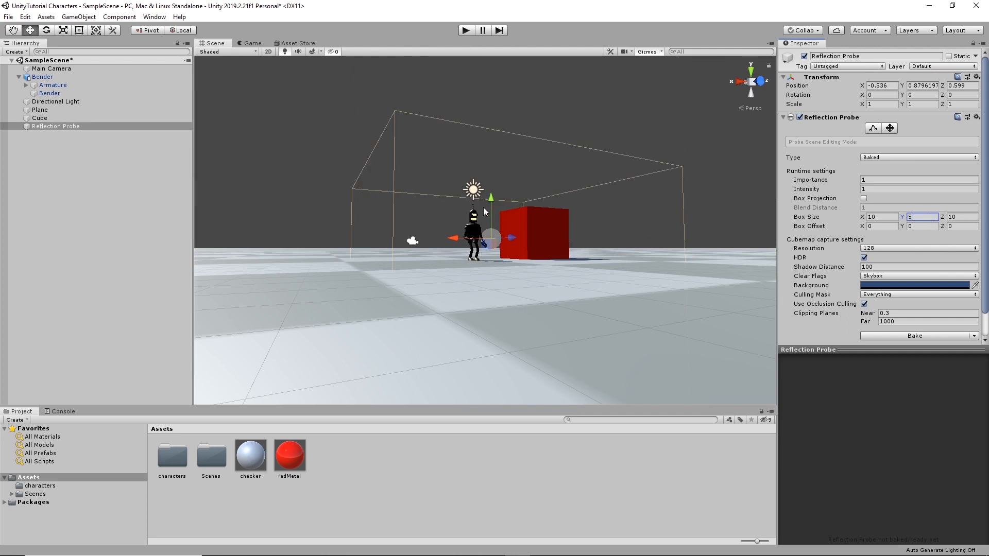
# Step: Bake the reflection probe and inspect its preview sphere beside Bender up close
pyautogui.keyDown('alt'); pyautogui.moveTo(582, 192); pyautogui.dragTo(488, 236); pyautogui.keyUp('alt')
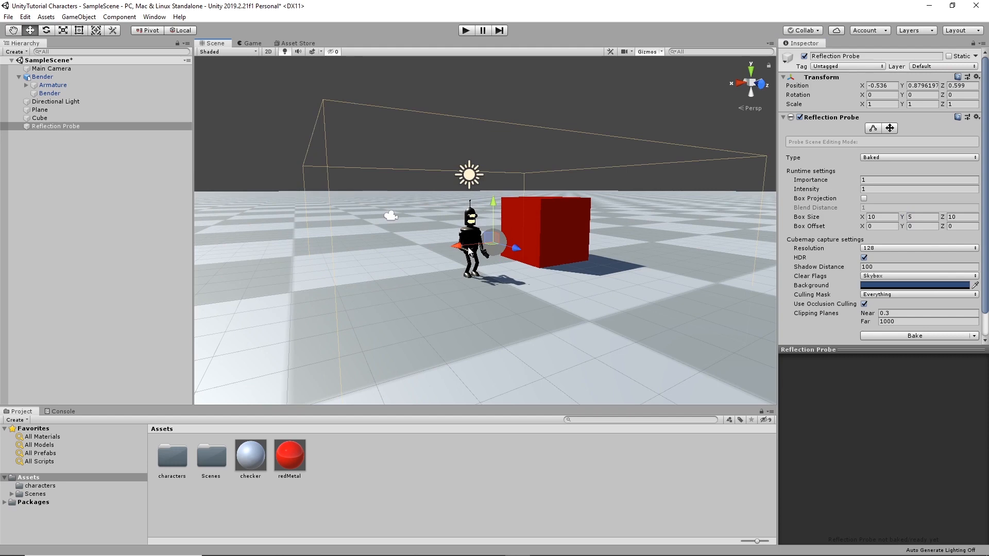
pyautogui.keyDown('alt'); pyautogui.moveTo(546, 270); pyautogui.dragTo(490, 277); pyautogui.keyUp('alt')
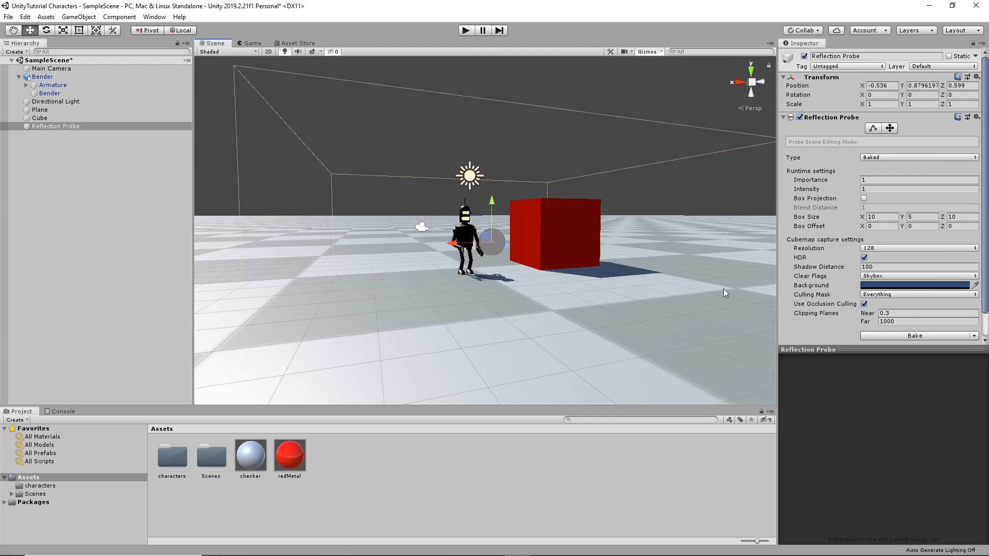
pyautogui.click(926, 336)
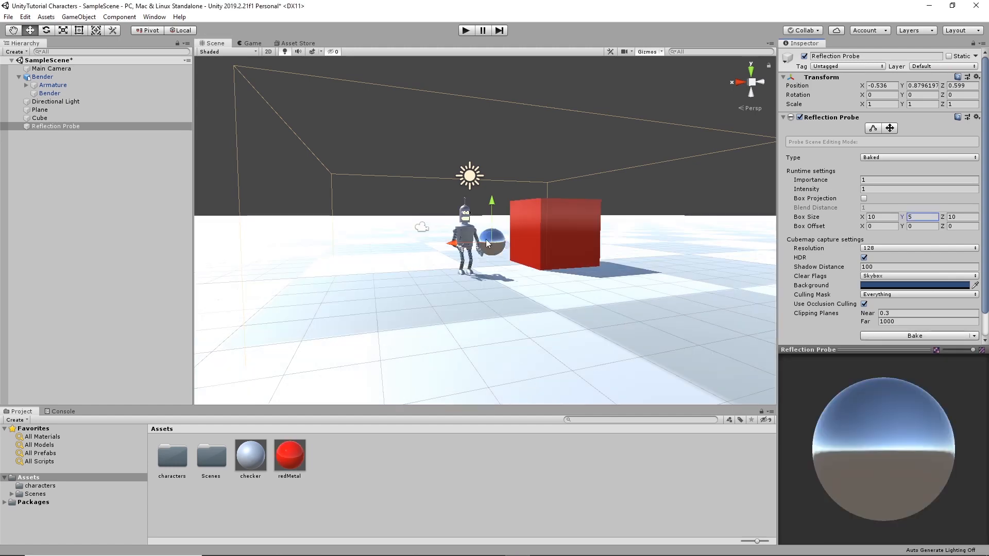
pyautogui.keyDown('alt'); pyautogui.moveTo(509, 248); pyautogui.dragTo(603, 306); pyautogui.keyUp('alt')
pyautogui.scroll(5, 590, 320)
pyautogui.scroll(4, 502, 314)
pyautogui.scroll(3, 504, 317)
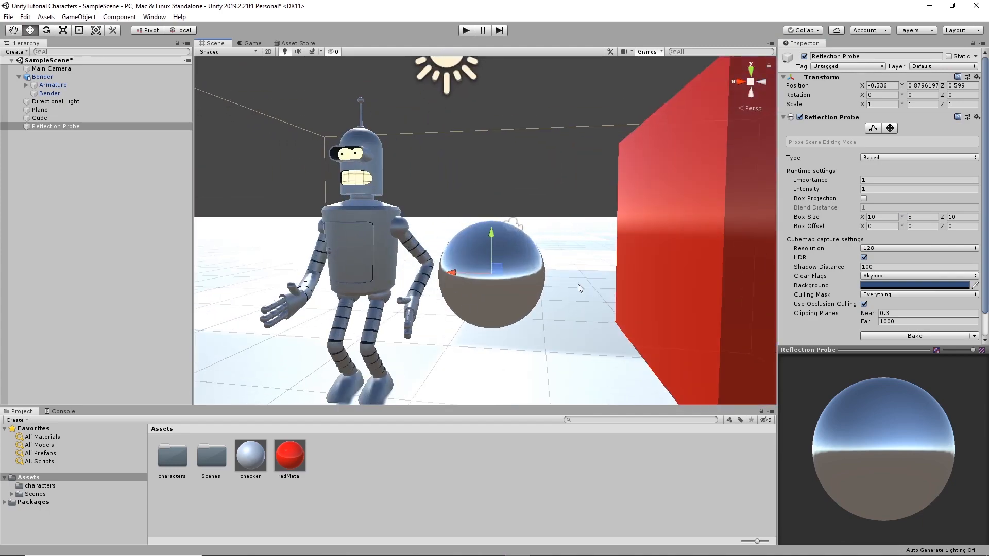
# Step: Mark both the red cube and the checkered floor plane as static
pyautogui.scroll(-4, 579, 284)
pyautogui.keyDown('alt'); pyautogui.moveTo(618, 240); pyautogui.dragTo(563, 216); pyautogui.keyUp('alt')
pyautogui.click(552, 196)
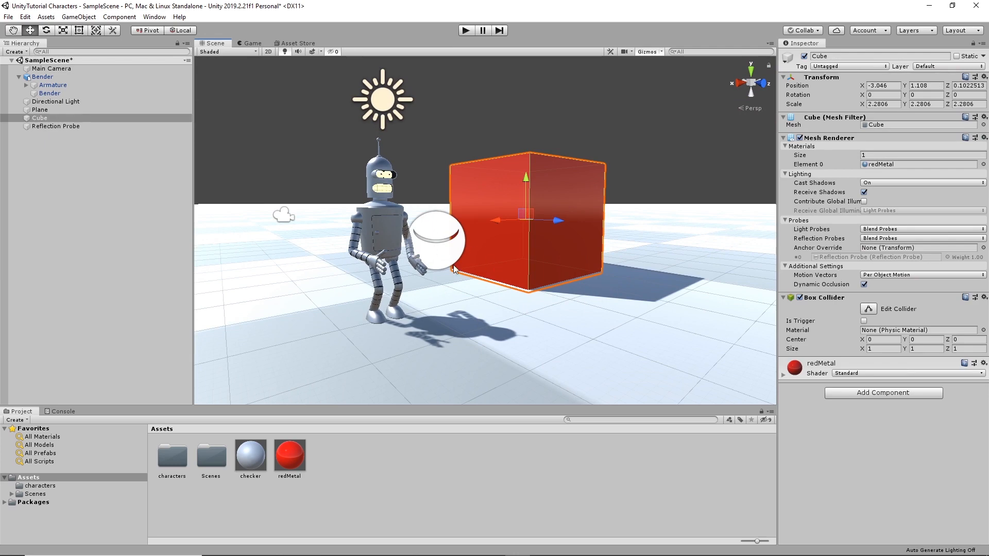
pyautogui.keyDown('alt'); pyautogui.moveTo(649, 273); pyautogui.dragTo(632, 290); pyautogui.keyUp('alt')
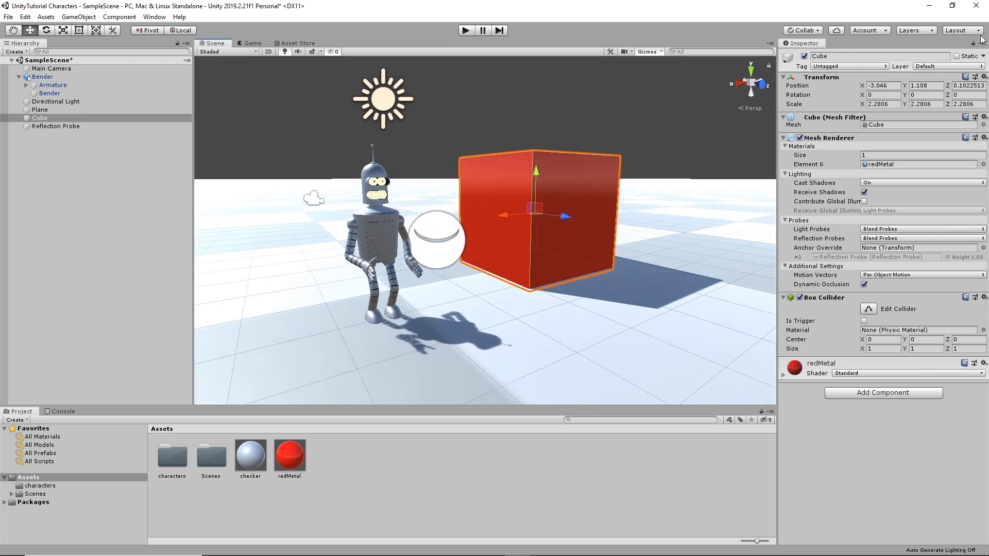
pyautogui.click(621, 181)
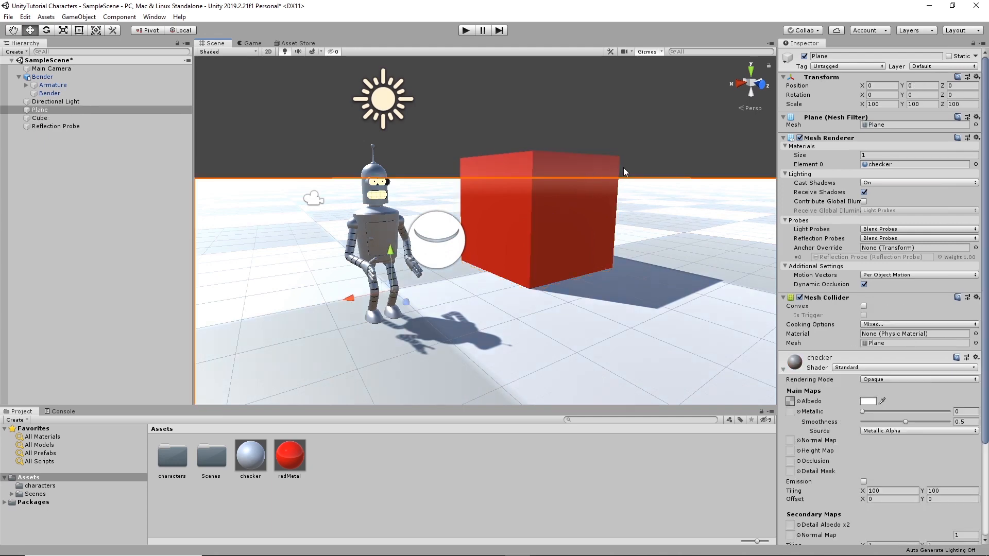
pyautogui.click(596, 174)
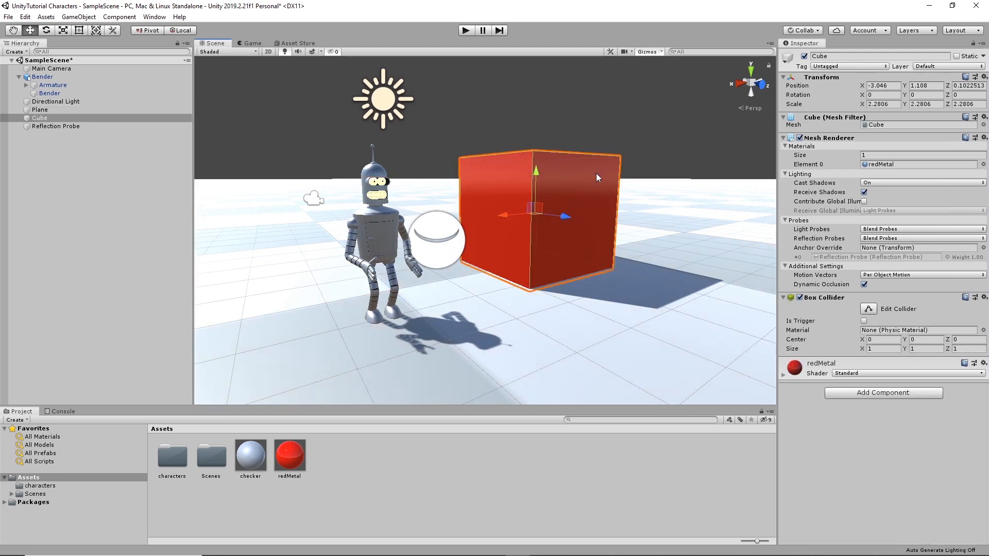
pyautogui.click(956, 56)
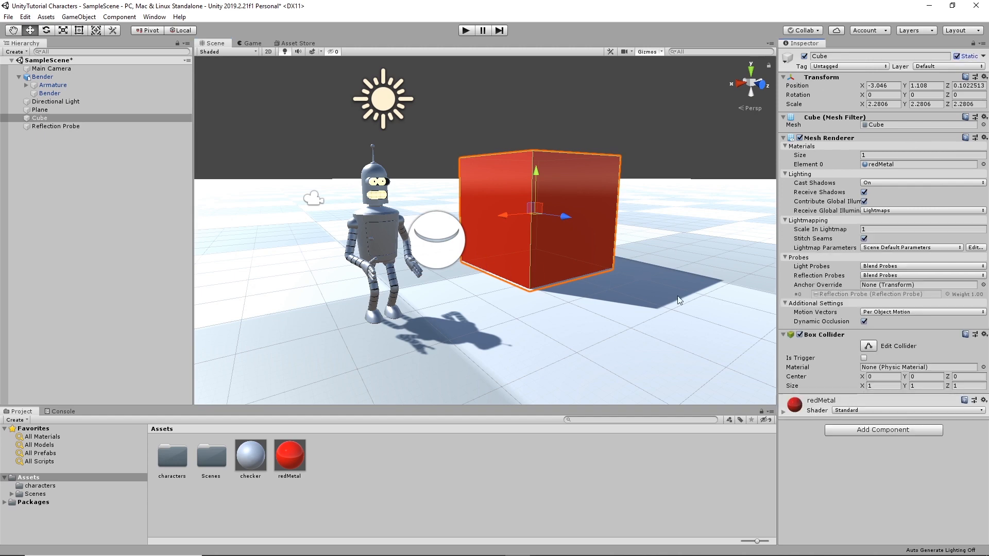
pyautogui.click(621, 322)
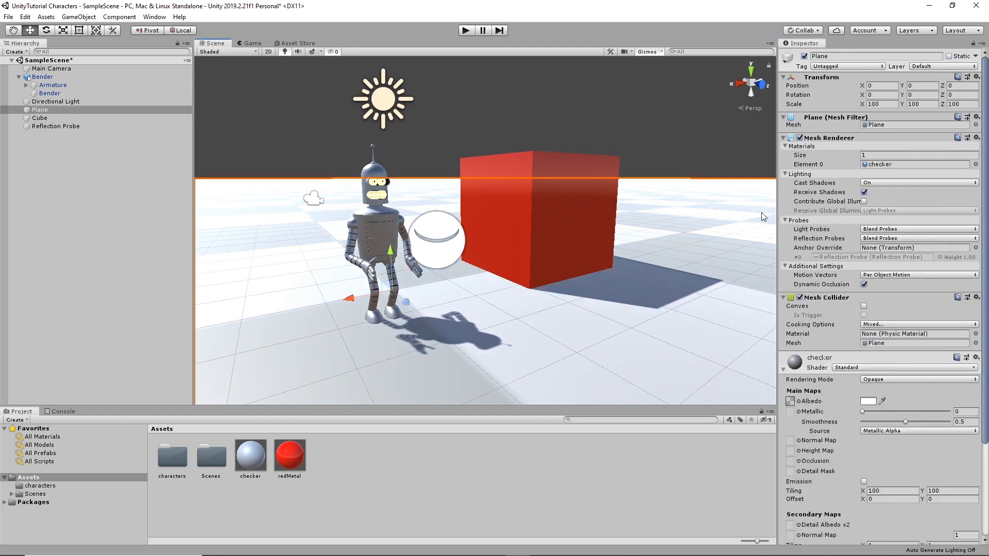
pyautogui.click(949, 56)
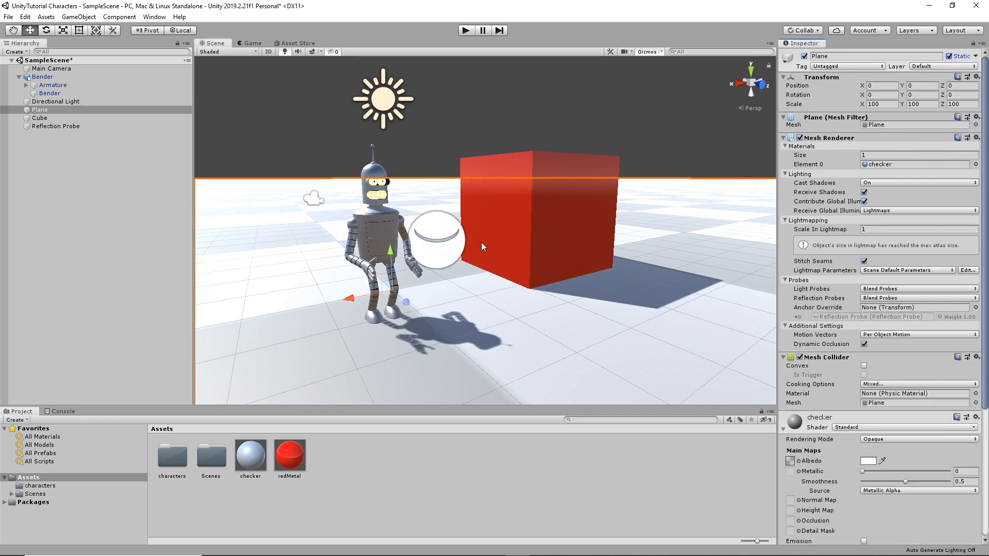
# Step: Bake the reflection probe beside the robot and inspect the reflections on the robot and red cube
pyautogui.click(442, 247)
pyautogui.keyDown('alt'); pyautogui.moveTo(518, 302); pyautogui.dragTo(484, 291); pyautogui.keyUp('alt')
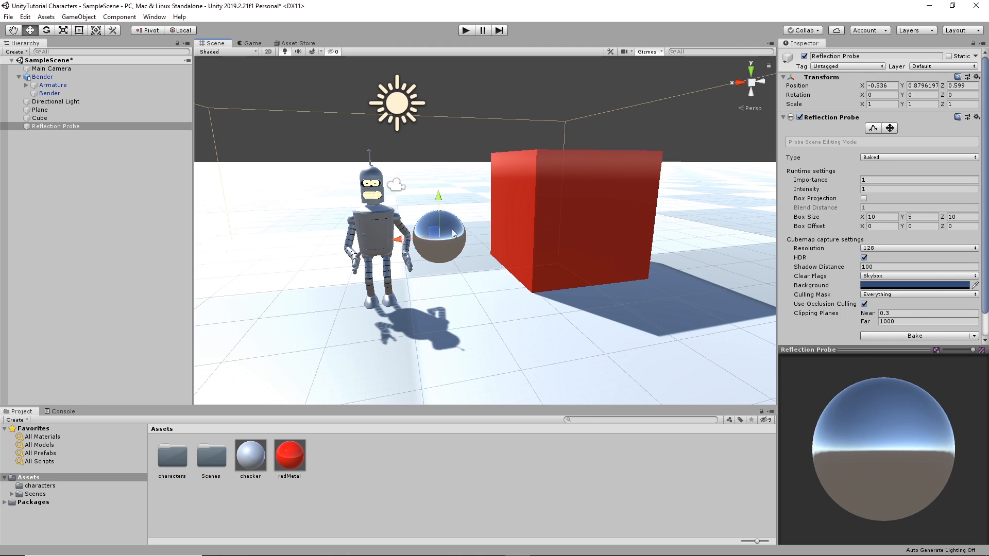
pyautogui.click(917, 336)
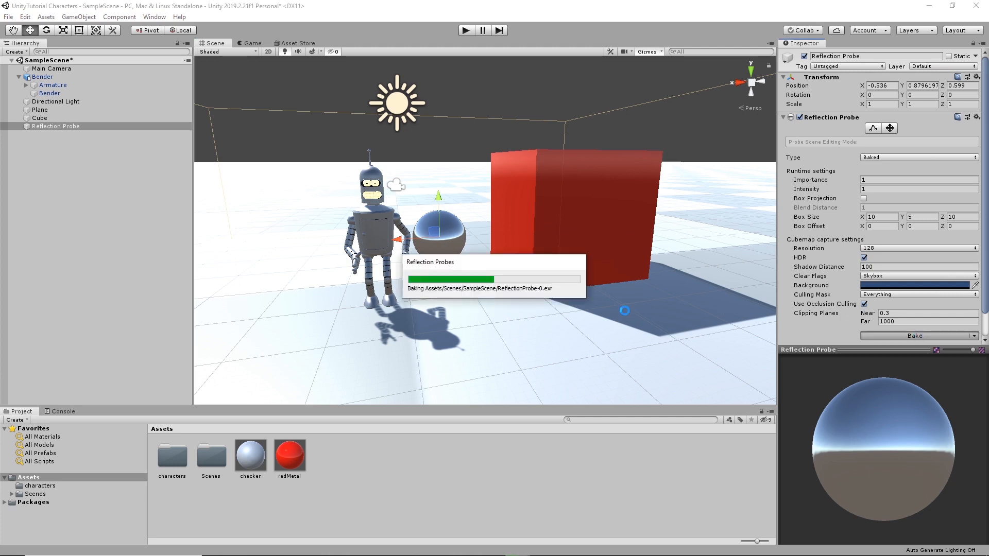
pyautogui.keyDown('alt'); pyautogui.moveTo(472, 253); pyautogui.dragTo(426, 253); pyautogui.keyUp('alt')
pyautogui.scroll(6, 506, 253)
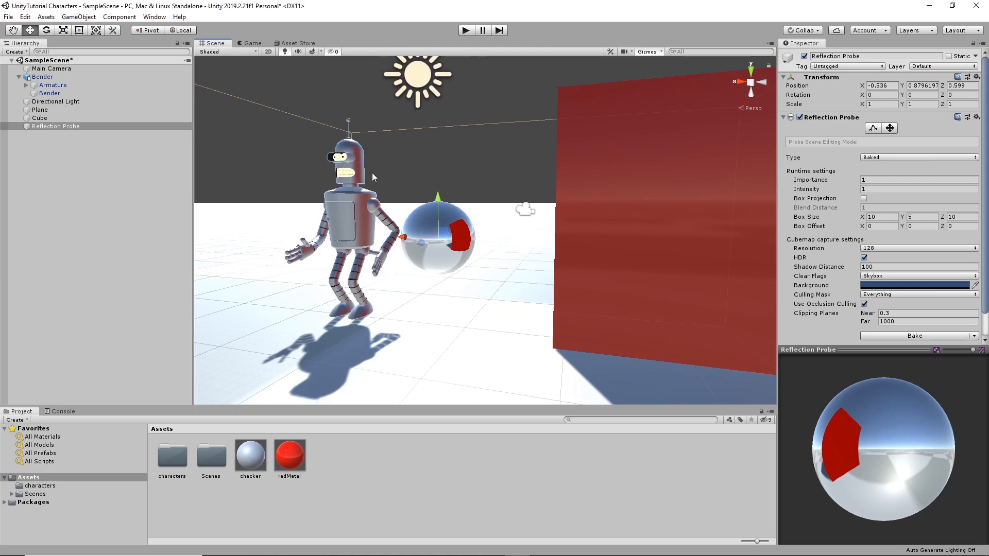
pyautogui.keyDown('alt'); pyautogui.moveTo(468, 245); pyautogui.dragTo(490, 202); pyautogui.keyUp('alt')
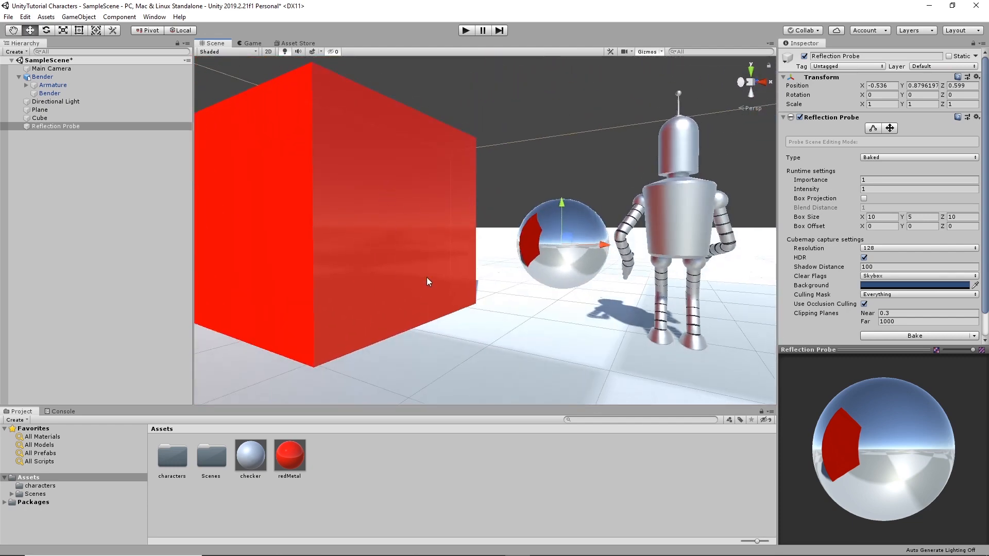
pyautogui.keyDown('alt'); pyautogui.moveTo(422, 261); pyautogui.dragTo(674, 238); pyautogui.keyUp('alt')
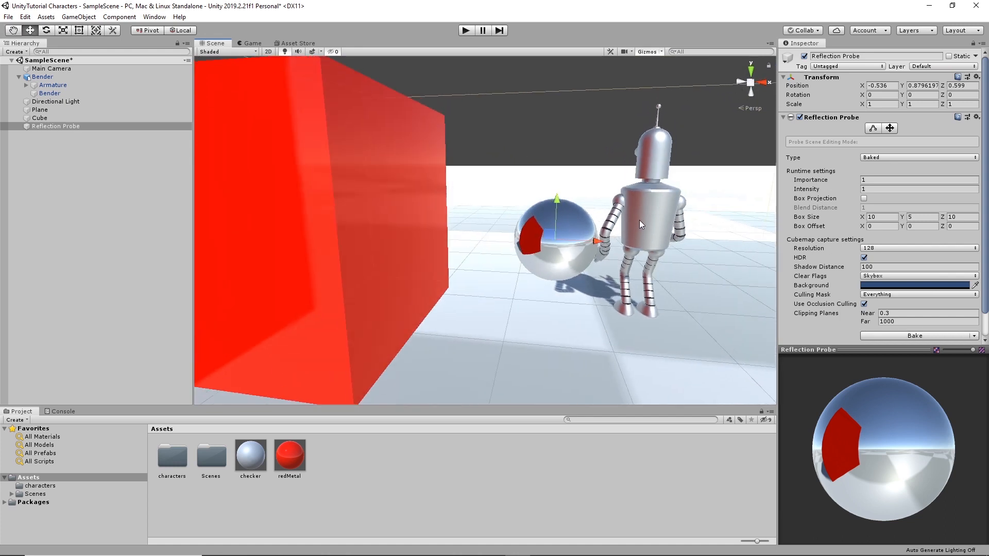
pyautogui.keyDown('alt'); pyautogui.moveTo(617, 292); pyautogui.dragTo(356, 247); pyautogui.keyUp('alt')
# Step: Move the Bender robot away from the probe to X -1.86 and Z -3.72
pyautogui.click(329, 221)
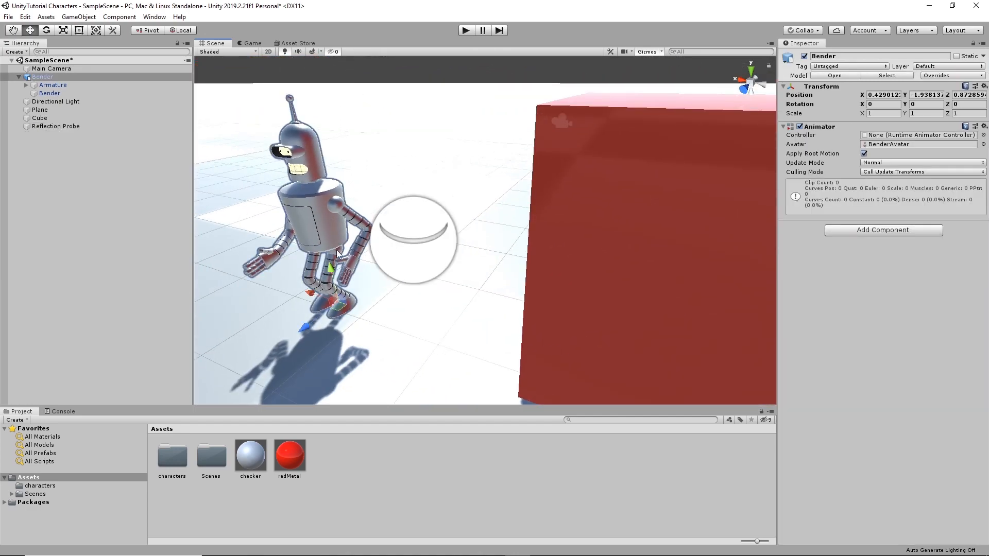
pyautogui.moveTo(307, 332); pyautogui.dragTo(470, 195)
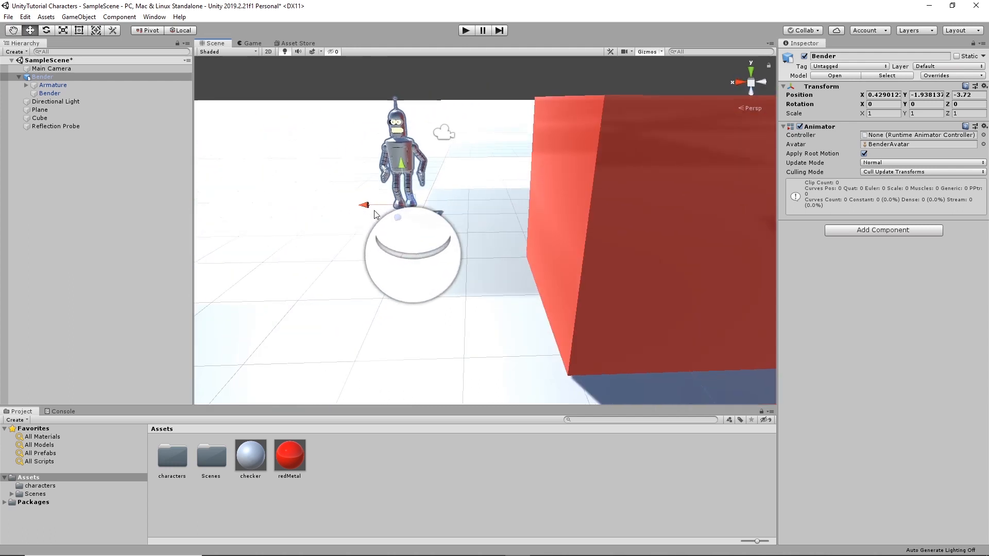
pyautogui.moveTo(367, 205); pyautogui.dragTo(465, 203)
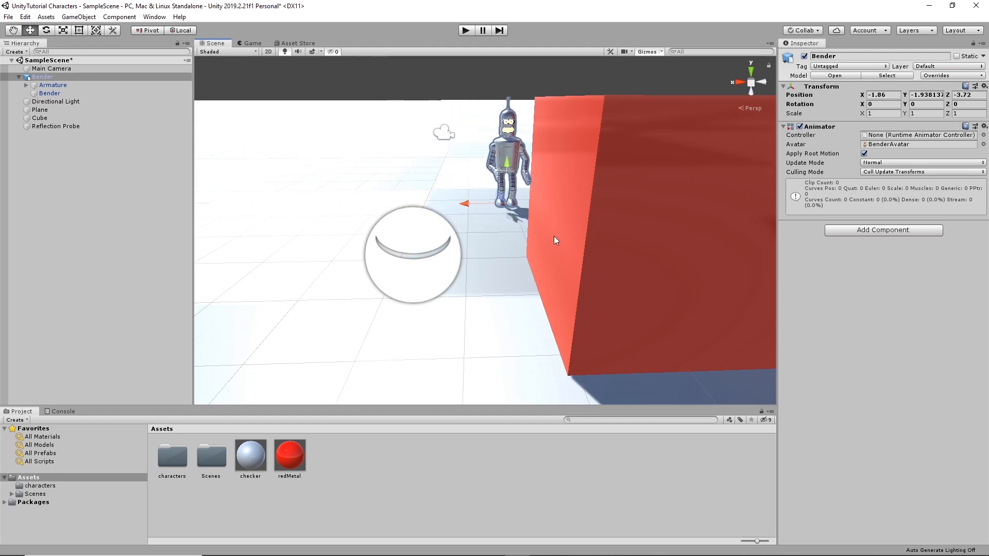
# Step: Move Bender back beside the reflection probe at X 0.651 and Z 0.143
pyautogui.keyDown('alt'); pyautogui.moveTo(554, 236); pyautogui.dragTo(633, 237); pyautogui.keyUp('alt')
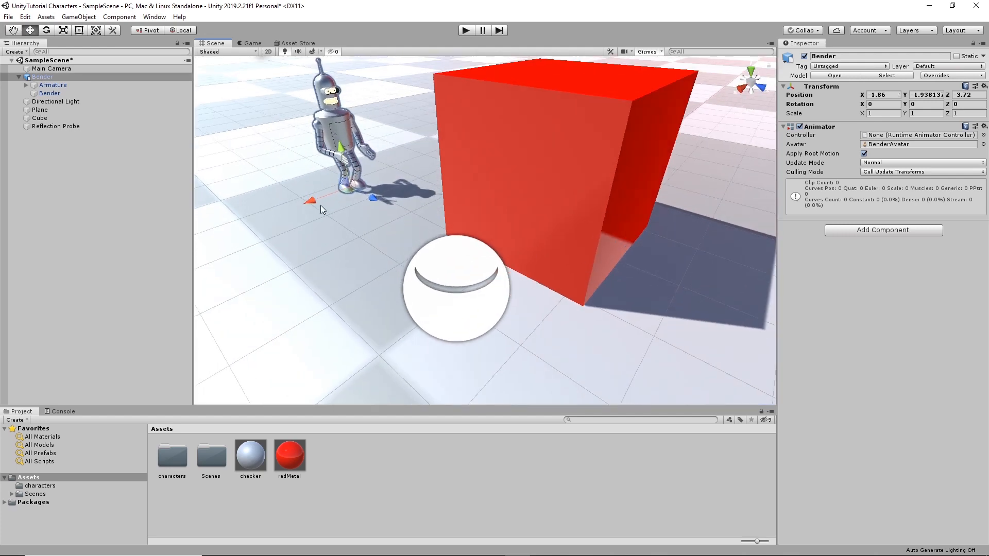
pyautogui.moveTo(320, 205); pyautogui.dragTo(223, 264)
pyautogui.keyDown('alt'); pyautogui.moveTo(324, 246); pyautogui.dragTo(480, 231); pyautogui.keyUp('alt')
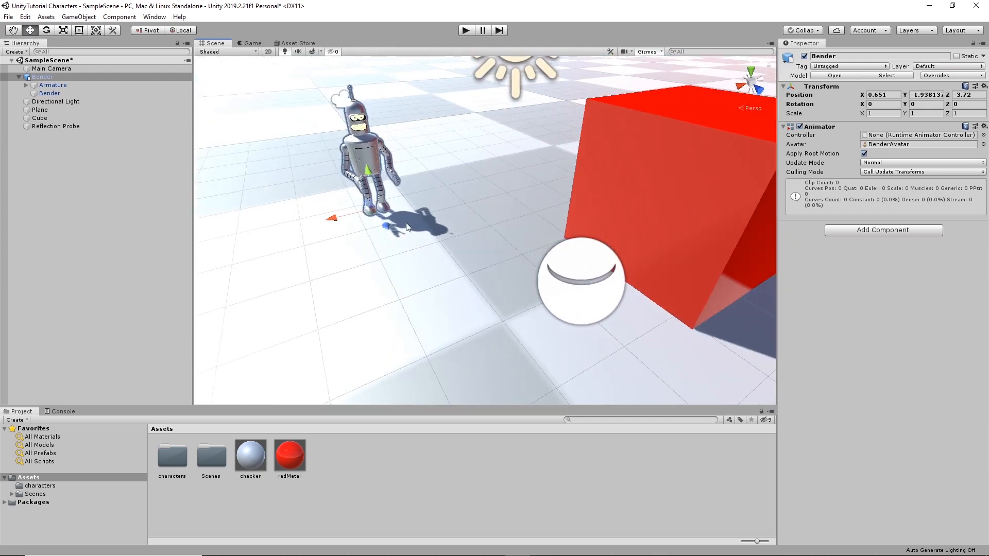
pyautogui.moveTo(389, 230)
pyautogui.mouseDown()
pyautogui.moveTo(466, 309)
pyautogui.moveTo(446, 285)
pyautogui.moveTo(317, 275)
pyautogui.moveTo(351, 271)
pyautogui.moveTo(381, 247)
pyautogui.mouseUp()
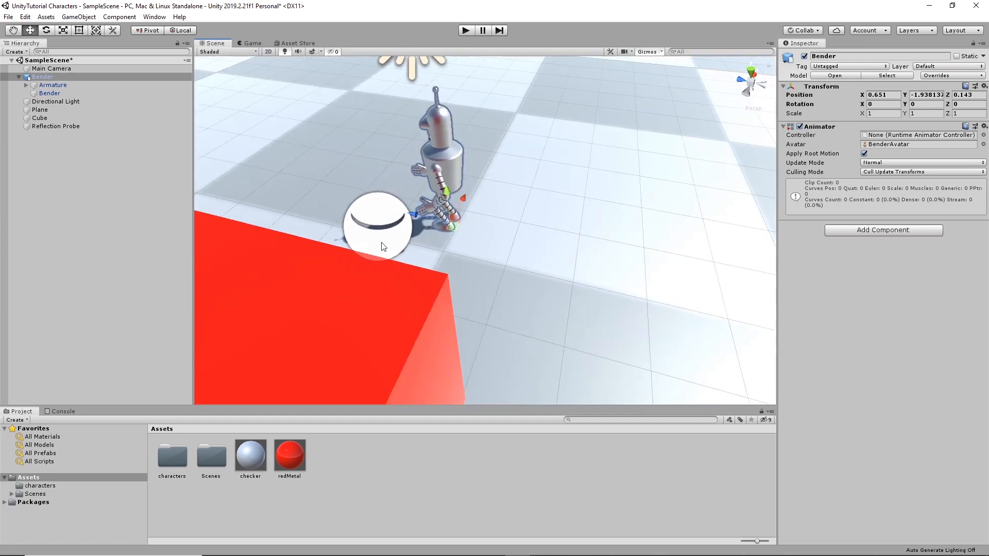
# Step: Check the reflection probe's settings and move Bender back from it to Z -2.134
pyautogui.click(375, 216)
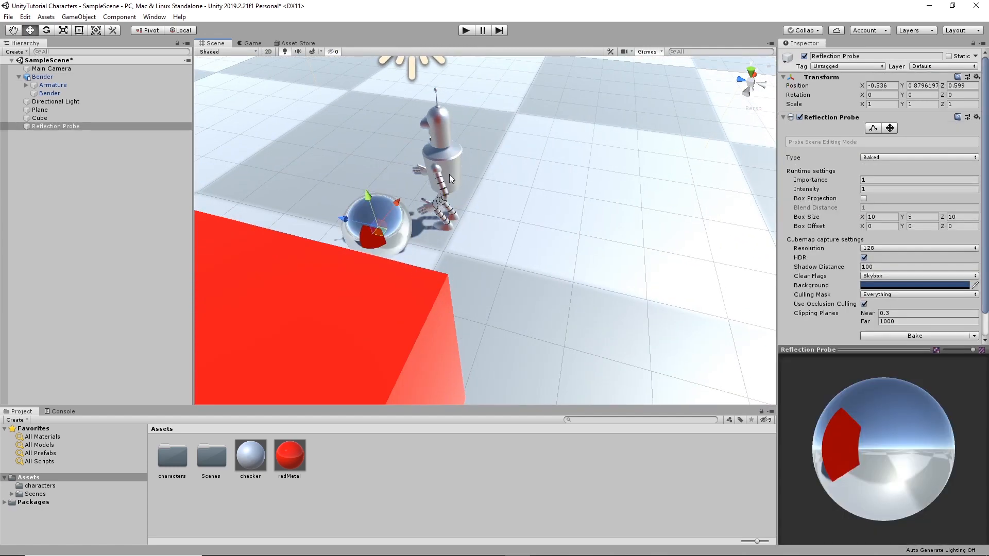
pyautogui.click(431, 206)
pyautogui.moveTo(408, 216); pyautogui.dragTo(546, 242)
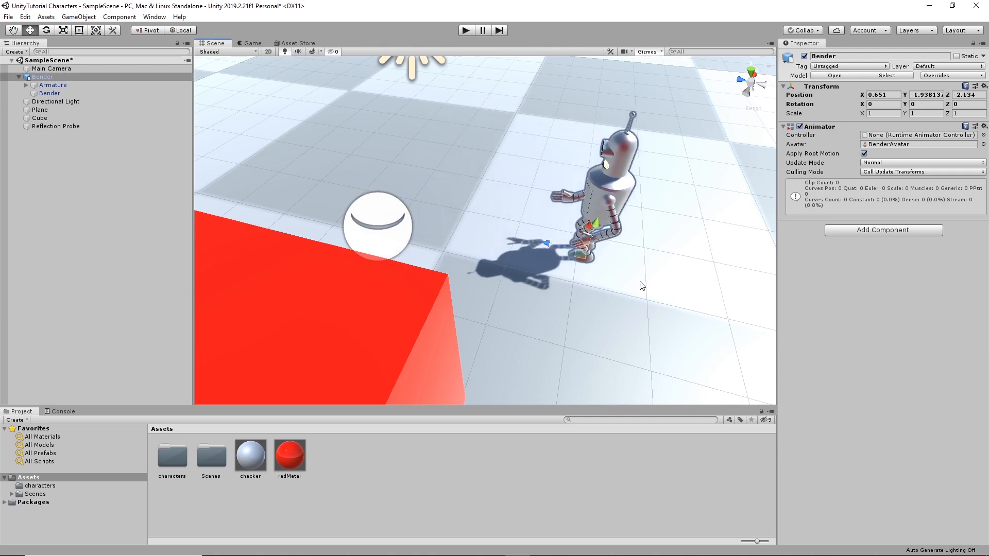
pyautogui.scroll(-3, 642, 286)
pyautogui.scroll(-3, 501, 265)
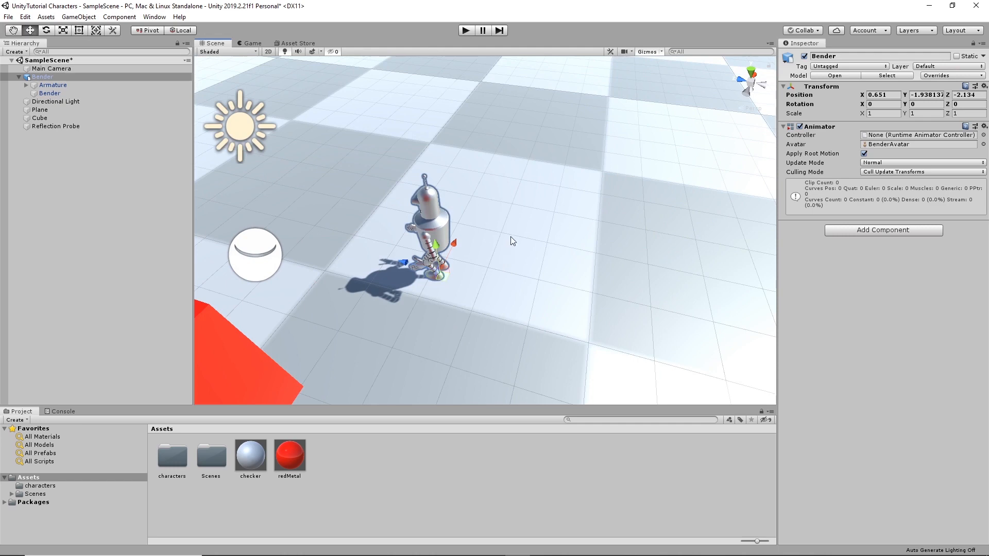
# Step: Move Bender past the red cube to X -4.98 and inspect its reflections there
pyautogui.keyDown('alt'); pyautogui.moveTo(510, 239); pyautogui.dragTo(578, 217); pyautogui.keyUp('alt')
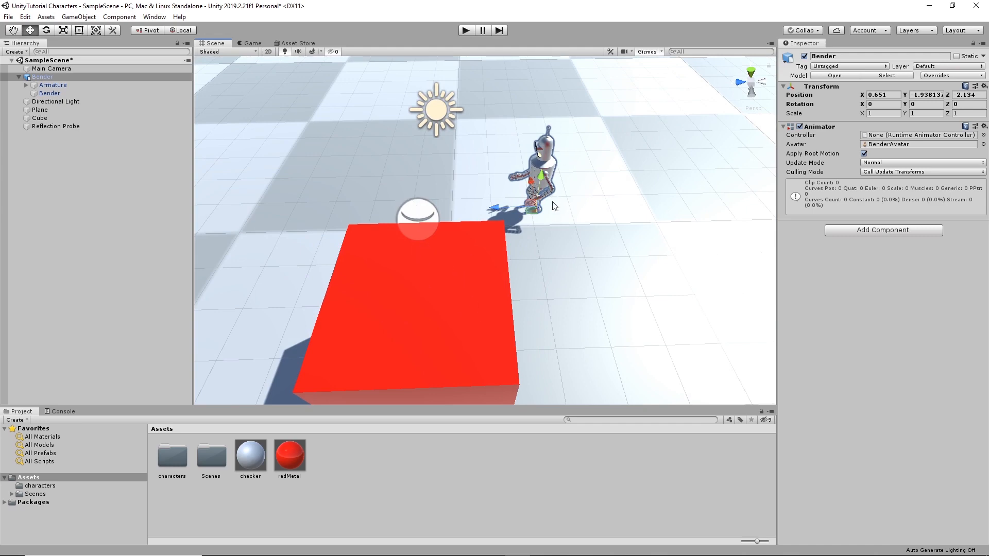
pyautogui.keyDown('alt'); pyautogui.moveTo(557, 267); pyautogui.dragTo(500, 212); pyautogui.keyUp('alt')
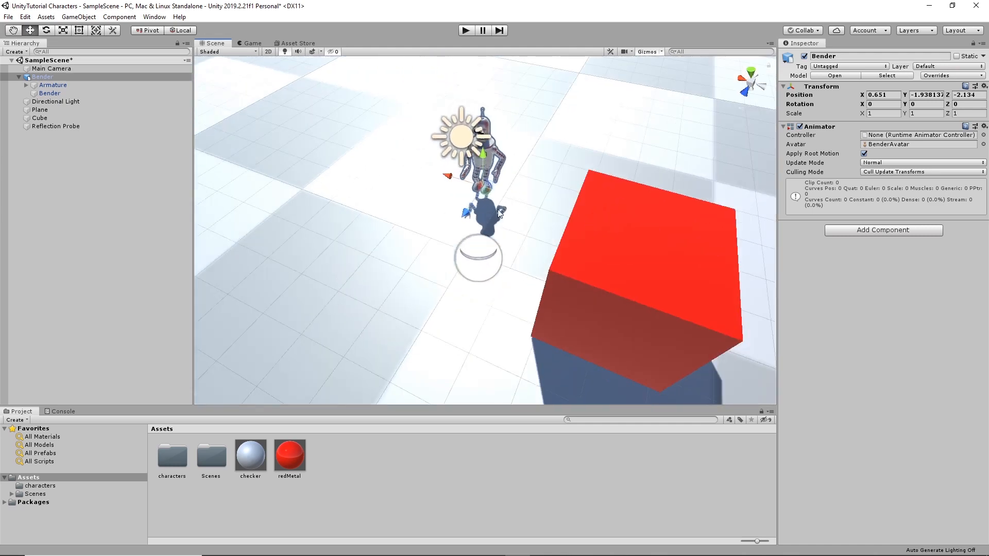
pyautogui.moveTo(448, 179); pyautogui.dragTo(471, 189)
pyautogui.keyDown('alt'); pyautogui.moveTo(572, 202); pyautogui.dragTo(480, 158); pyautogui.keyUp('alt')
pyautogui.keyDown('alt'); pyautogui.moveTo(509, 259); pyautogui.dragTo(620, 245); pyautogui.keyUp('alt')
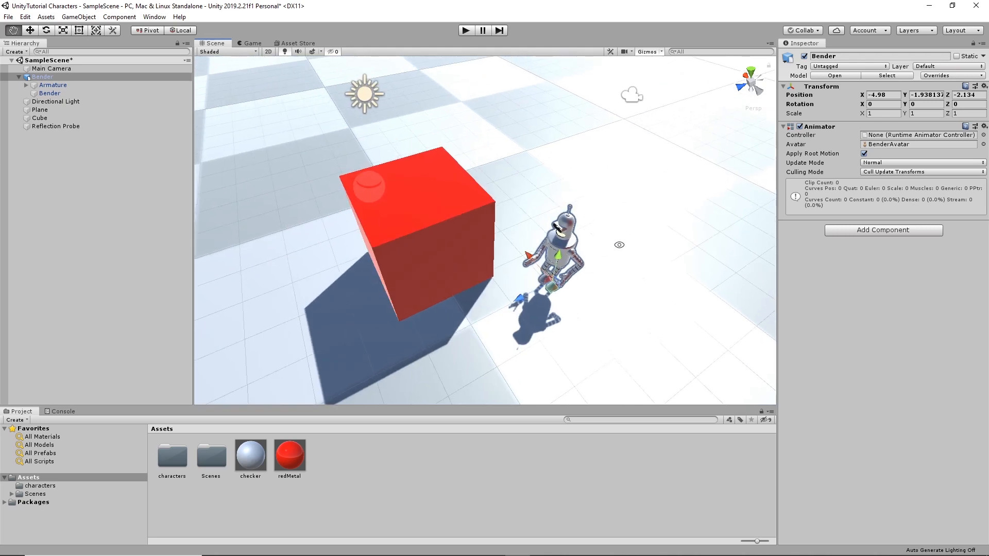
pyautogui.keyDown('alt'); pyautogui.moveTo(592, 311); pyautogui.dragTo(543, 282); pyautogui.keyUp('alt')
pyautogui.scroll(5, 543, 282)
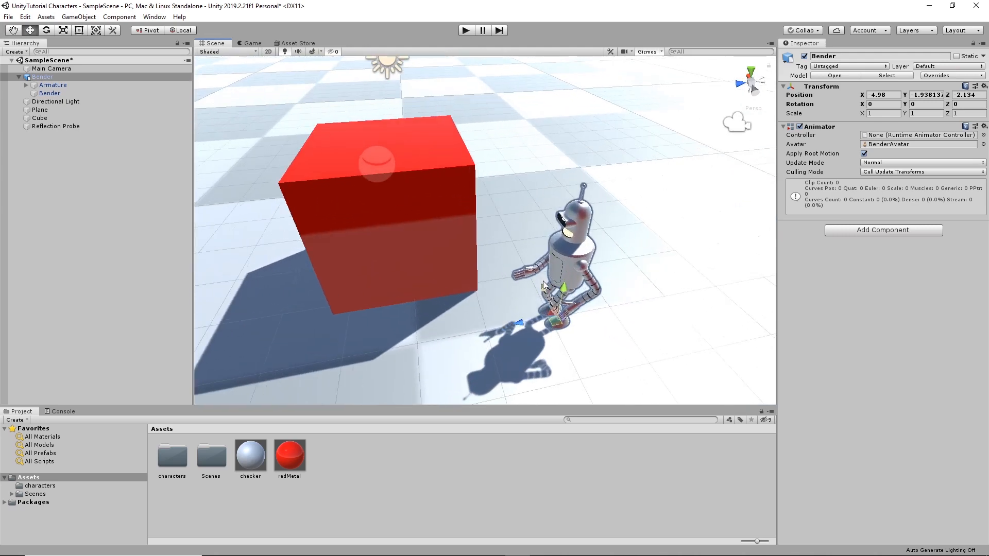
# Step: Return Bender to the probe's side of the red cube at X -0.3
pyautogui.scroll(-5, 474, 260)
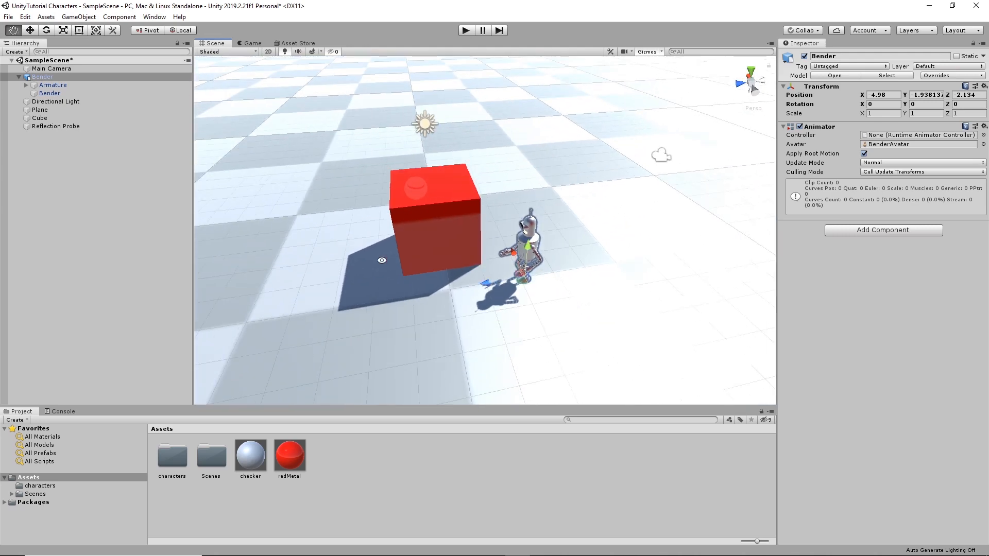
pyautogui.keyDown('alt'); pyautogui.moveTo(381, 260); pyautogui.dragTo(533, 256); pyautogui.keyUp('alt')
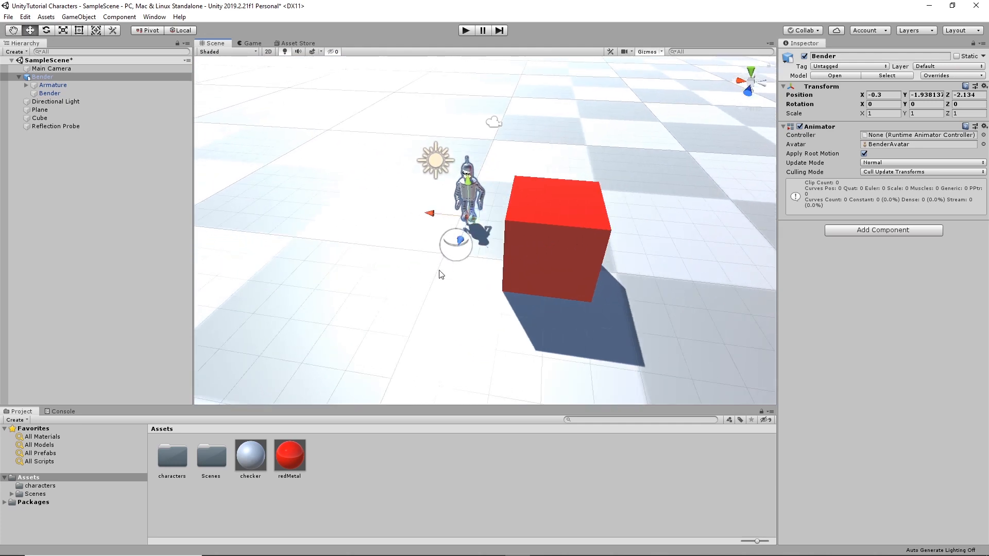
pyautogui.keyDown('alt'); pyautogui.moveTo(406, 254); pyautogui.dragTo(502, 200); pyautogui.keyUp('alt')
# Step: Select the reflection probe, frame it, and scale it along X to about 0.37
pyautogui.click(518, 234)
pyautogui.press('f')
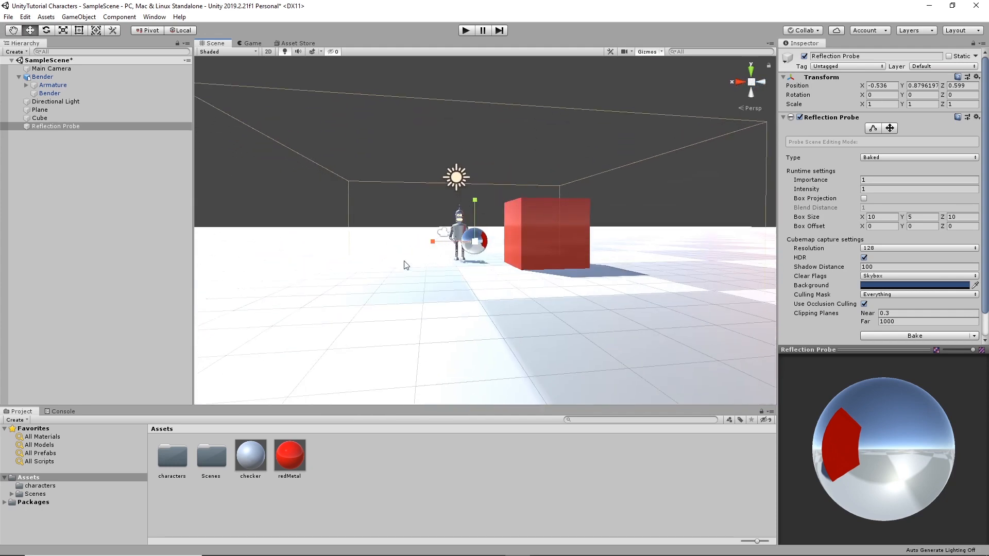
pyautogui.press('r')
pyautogui.moveTo(433, 246); pyautogui.dragTo(453, 246)
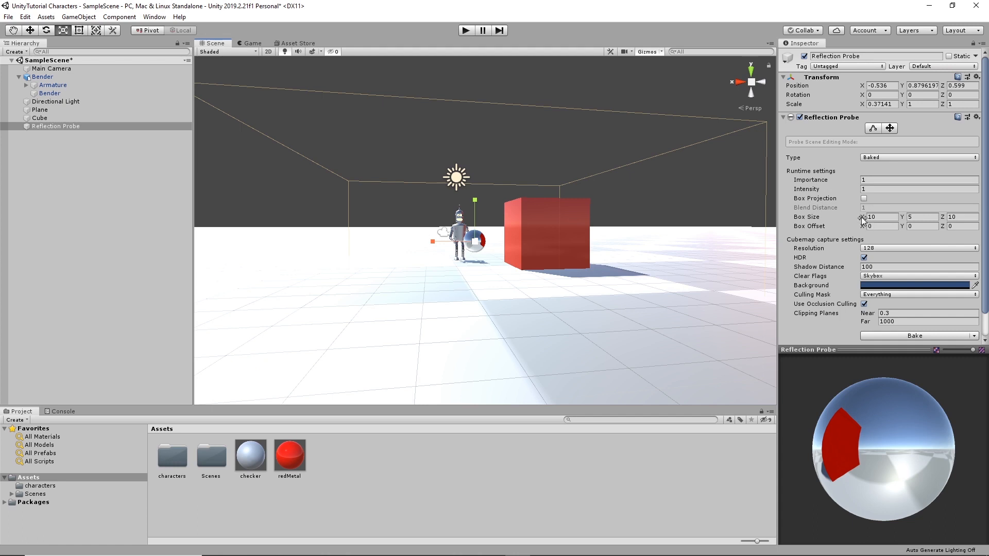
# Step: Shrink the reflection probe's box size to 6.16 in X and 6.53 in Z
pyautogui.moveTo(861, 219); pyautogui.dragTo(844, 220)
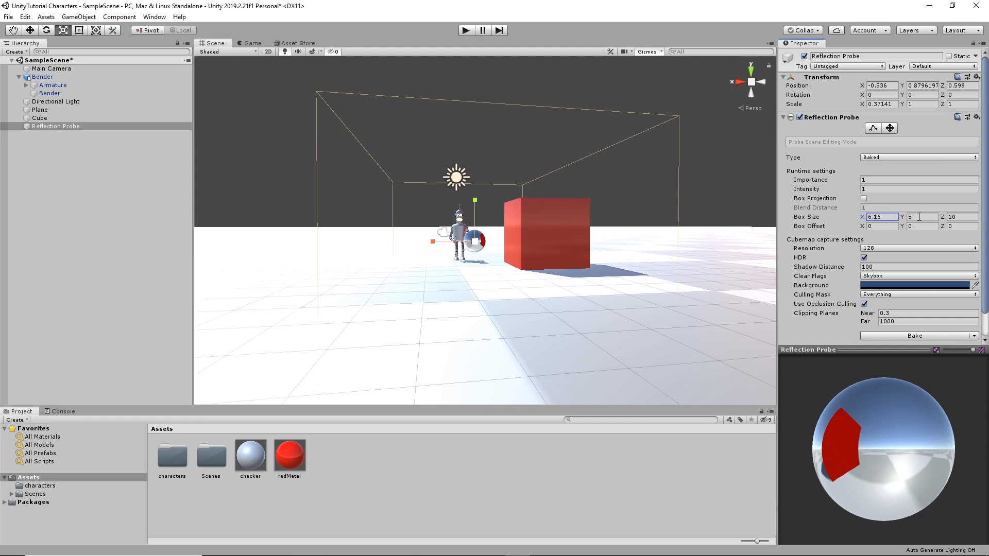
pyautogui.moveTo(944, 216); pyautogui.dragTo(922, 216)
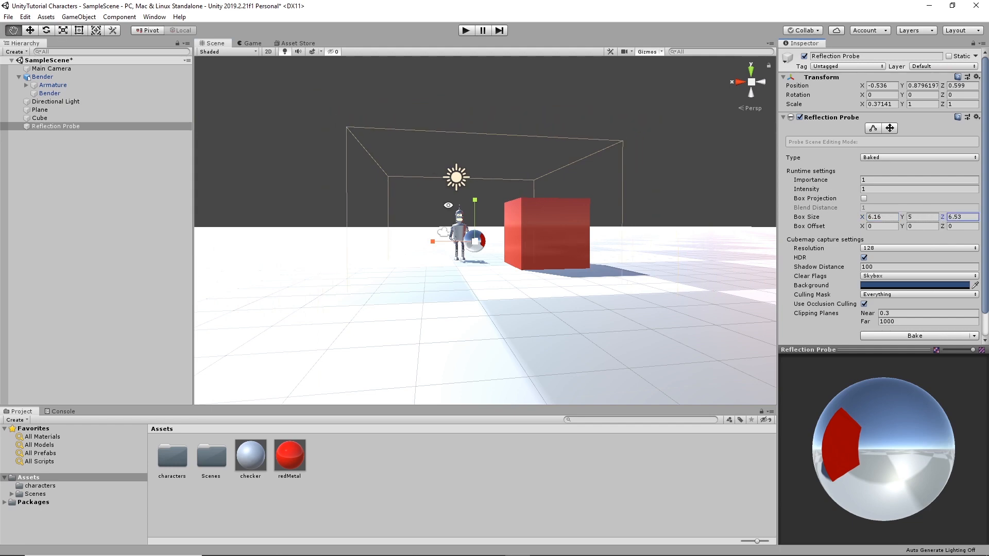
pyautogui.keyDown('alt'); pyautogui.moveTo(361, 246); pyautogui.dragTo(627, 221); pyautogui.keyUp('alt')
pyautogui.scroll(5, 627, 221)
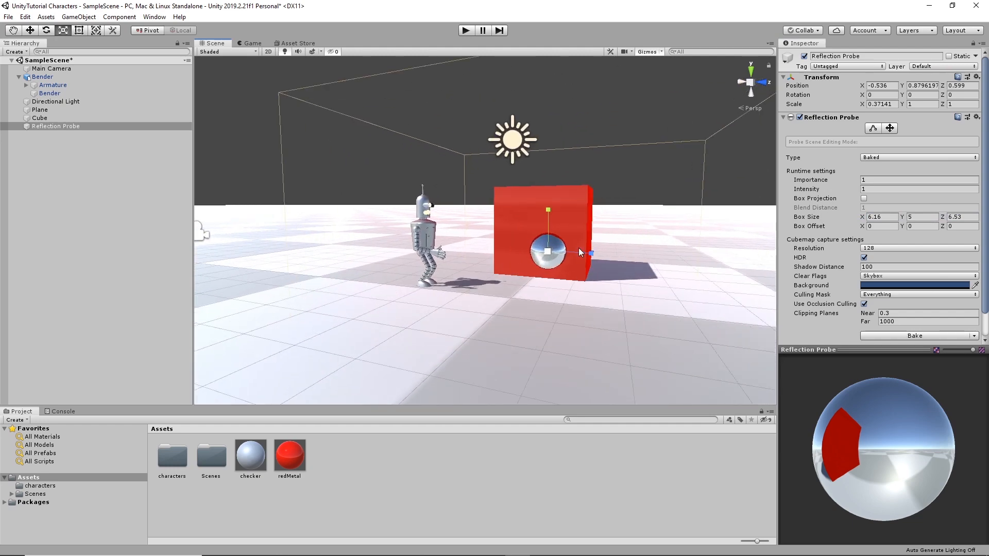
# Step: Enable Box Projection on the reflection probe and inspect the reflections around the cube and robot
pyautogui.click(865, 199)
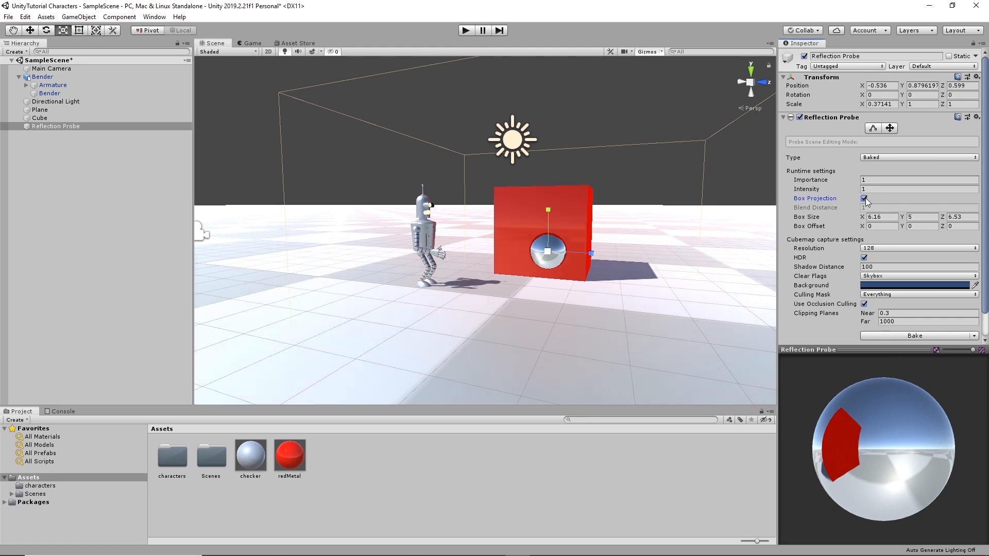
pyautogui.keyDown('alt'); pyautogui.moveTo(391, 261); pyautogui.dragTo(554, 287); pyautogui.keyUp('alt')
pyautogui.scroll(5, 613, 268)
pyautogui.moveTo(638, 256); pyautogui.dragTo(519, 207, button='middle')
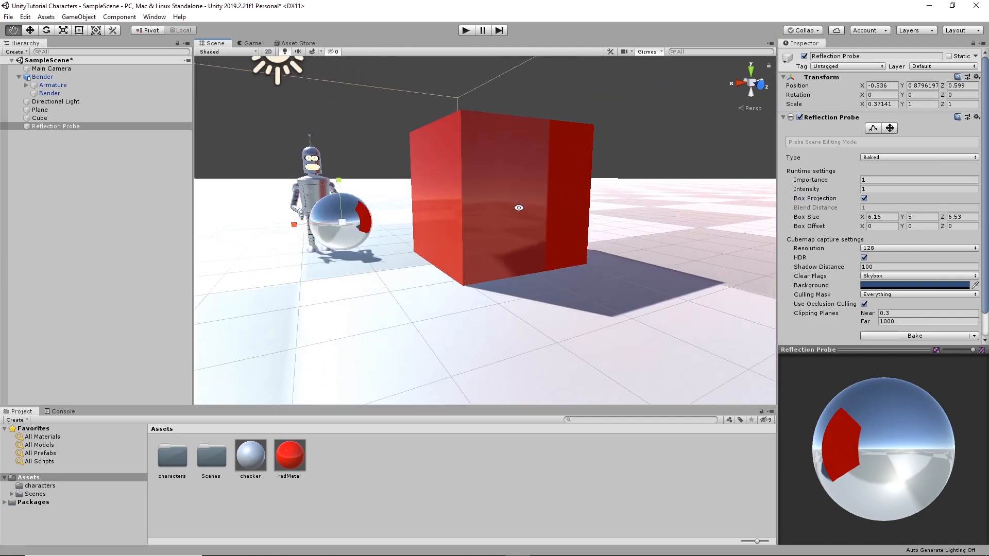
pyautogui.keyDown('alt'); pyautogui.moveTo(519, 208); pyautogui.dragTo(742, 223); pyautogui.keyUp('alt')
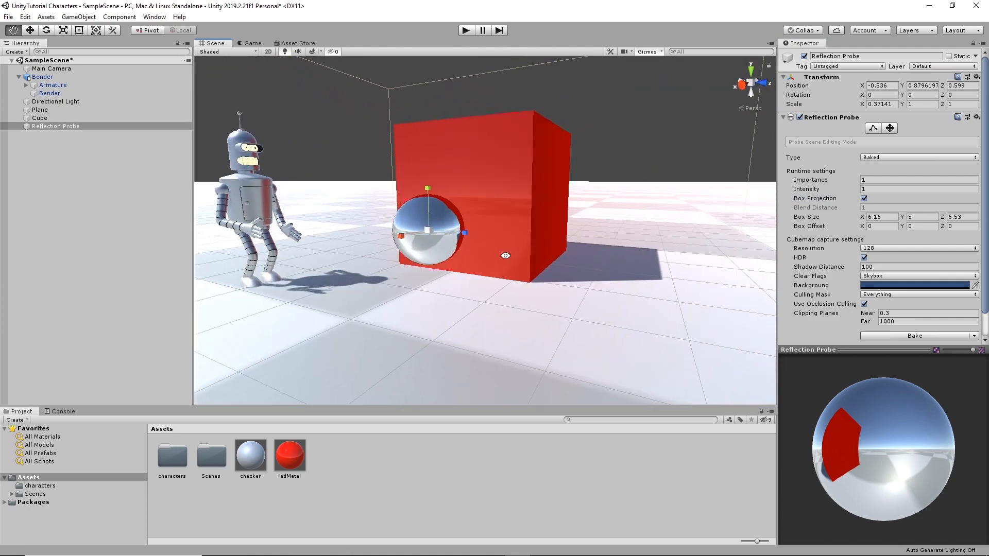
pyautogui.keyDown('alt'); pyautogui.moveTo(505, 256); pyautogui.dragTo(450, 230); pyautogui.keyUp('alt')
# Step: Select the whole Bender robot and move it behind the red cube to X -3.9
pyautogui.click(441, 226)
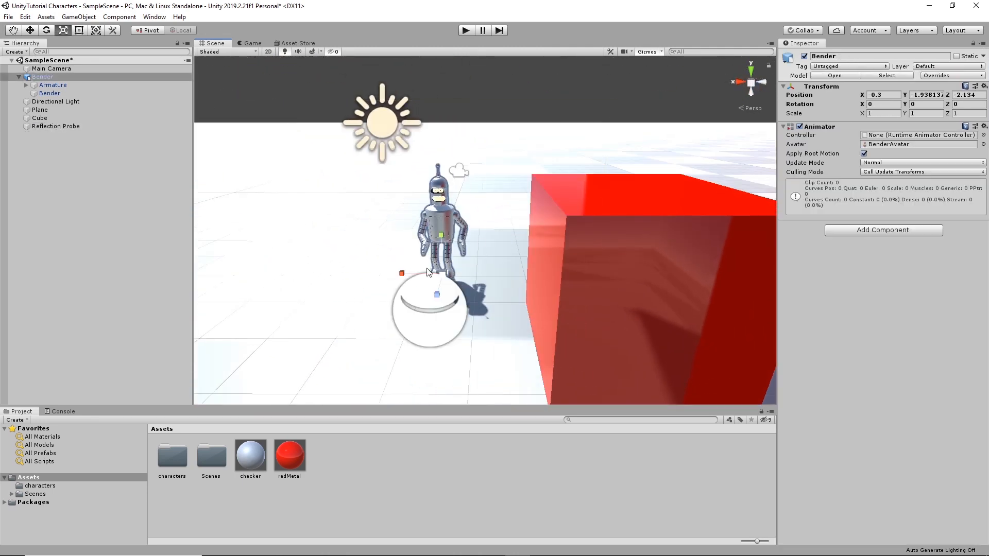
pyautogui.click(462, 247)
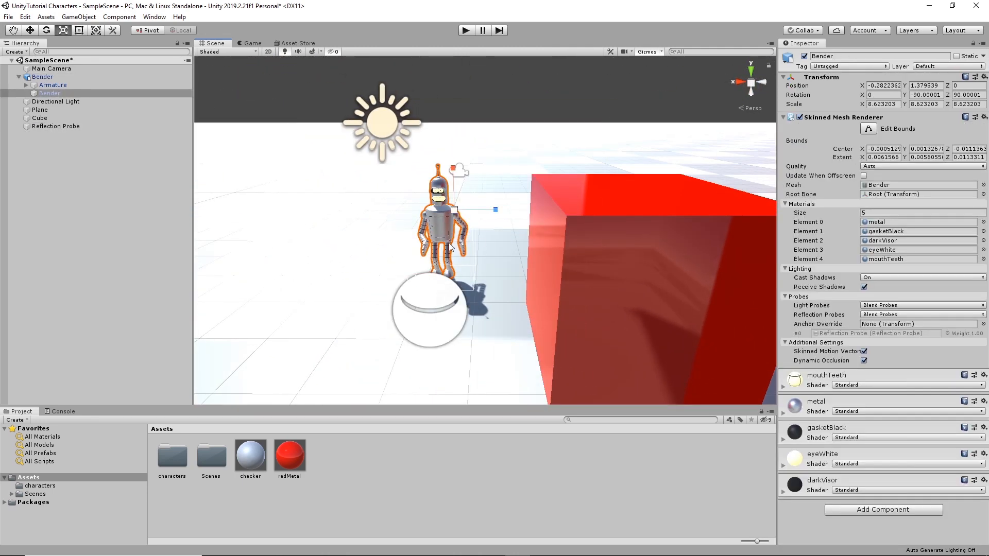
pyautogui.click(454, 260)
pyautogui.click(449, 227)
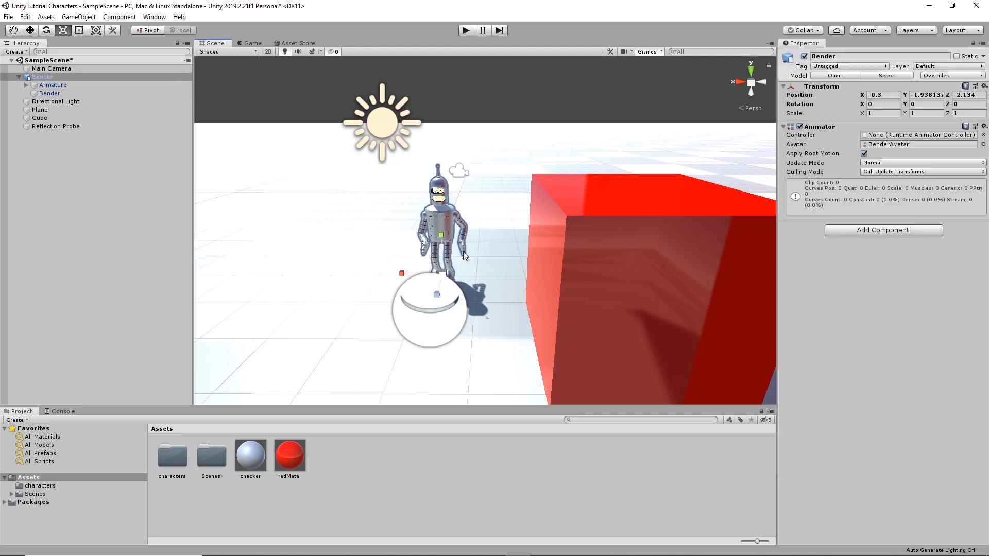
pyautogui.press('w')
pyautogui.moveTo(417, 276); pyautogui.dragTo(510, 278)
pyautogui.keyDown('alt'); pyautogui.moveTo(629, 280); pyautogui.dragTo(519, 299); pyautogui.keyUp('alt')
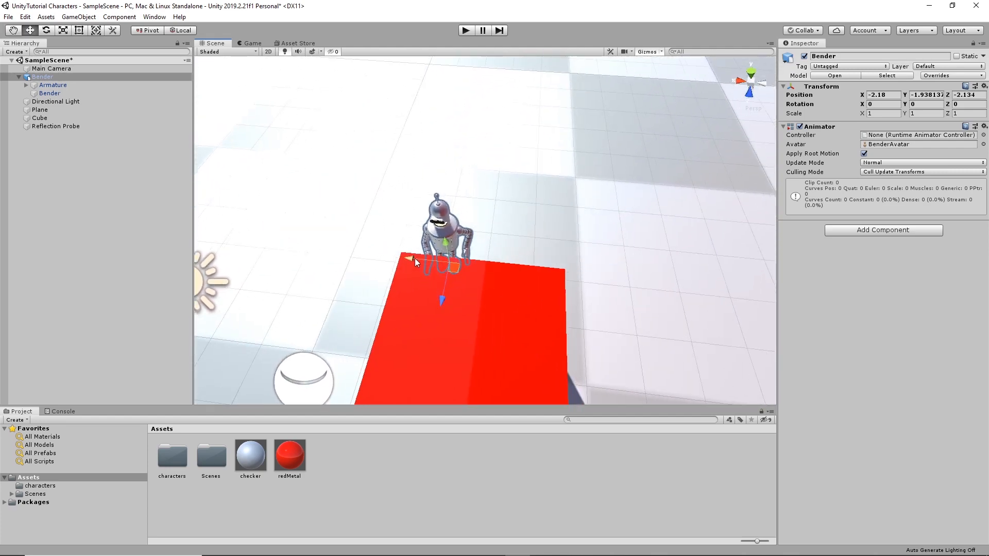
pyautogui.moveTo(415, 258); pyautogui.dragTo(491, 264)
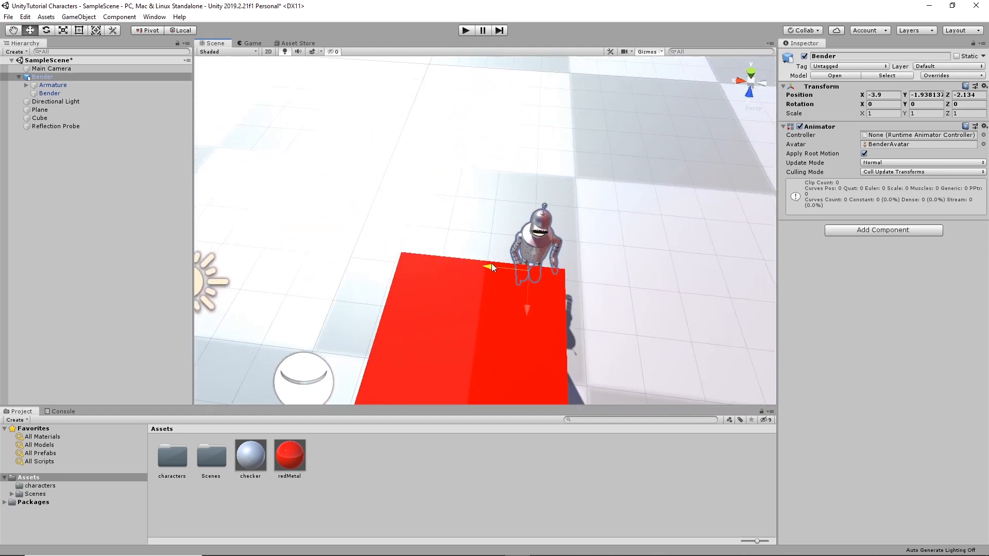
# Step: Move the reflection probe inside the red cube to X -3.122 and Z 0.06, and rebake it
pyautogui.keyDown('alt'); pyautogui.moveTo(627, 276); pyautogui.dragTo(653, 306); pyautogui.keyUp('alt')
pyautogui.keyDown('alt'); pyautogui.moveTo(725, 287); pyautogui.dragTo(414, 221); pyautogui.keyUp('alt')
pyautogui.click(544, 242)
pyautogui.keyDown('alt'); pyautogui.moveTo(596, 231); pyautogui.dragTo(641, 238); pyautogui.keyUp('alt')
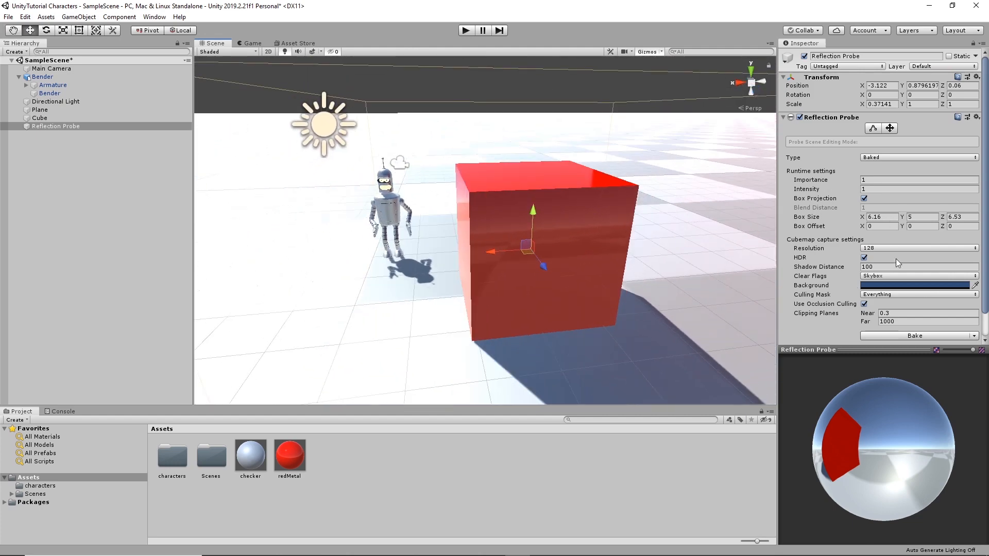
pyautogui.click(926, 333)
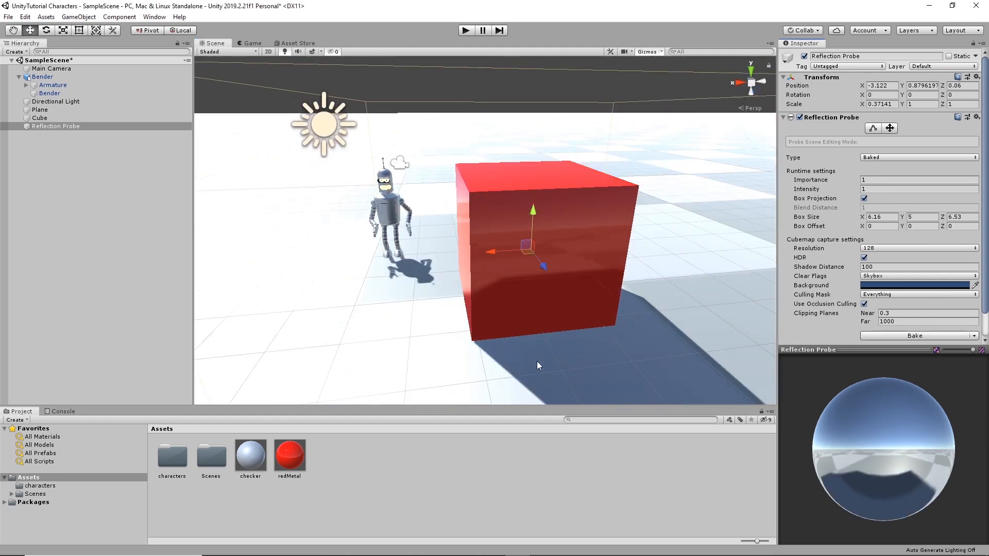
# Step: Move the reflection probe out of the red cube into the open area beside it at X -0.33
pyautogui.keyDown('alt'); pyautogui.moveTo(537, 360); pyautogui.dragTo(535, 186); pyautogui.keyUp('alt')
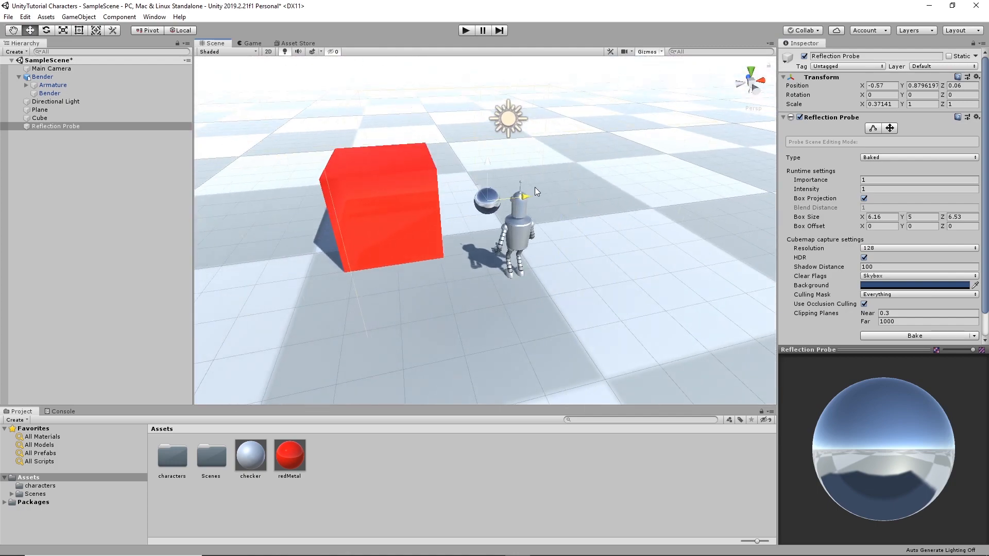
pyautogui.keyDown('alt'); pyautogui.moveTo(478, 224); pyautogui.dragTo(607, 296); pyautogui.keyUp('alt')
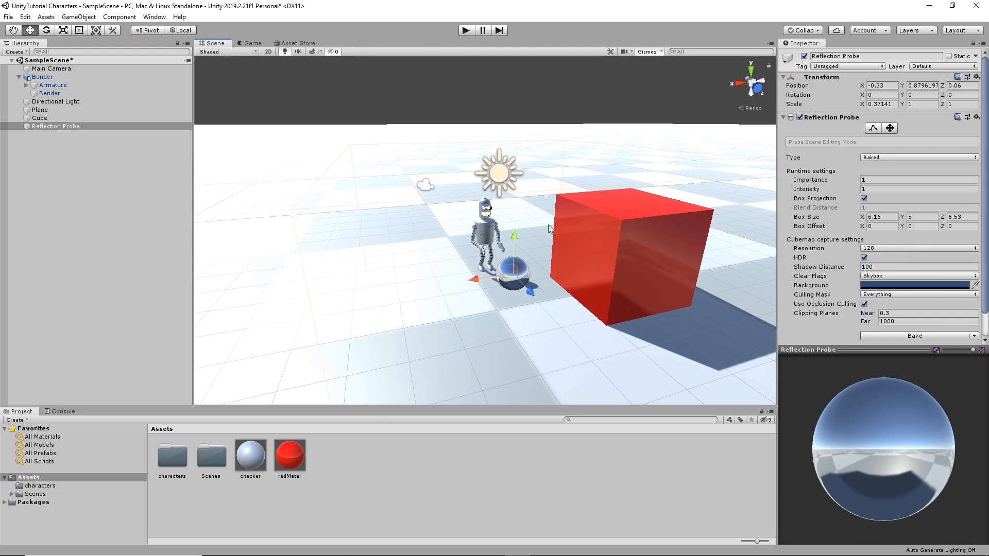
pyautogui.keyDown('alt'); pyautogui.moveTo(549, 226); pyautogui.dragTo(757, 185); pyautogui.keyUp('alt')
pyautogui.scroll(-3, 585, 233)
pyautogui.moveTo(565, 252); pyautogui.dragTo(563, 254, button='middle')
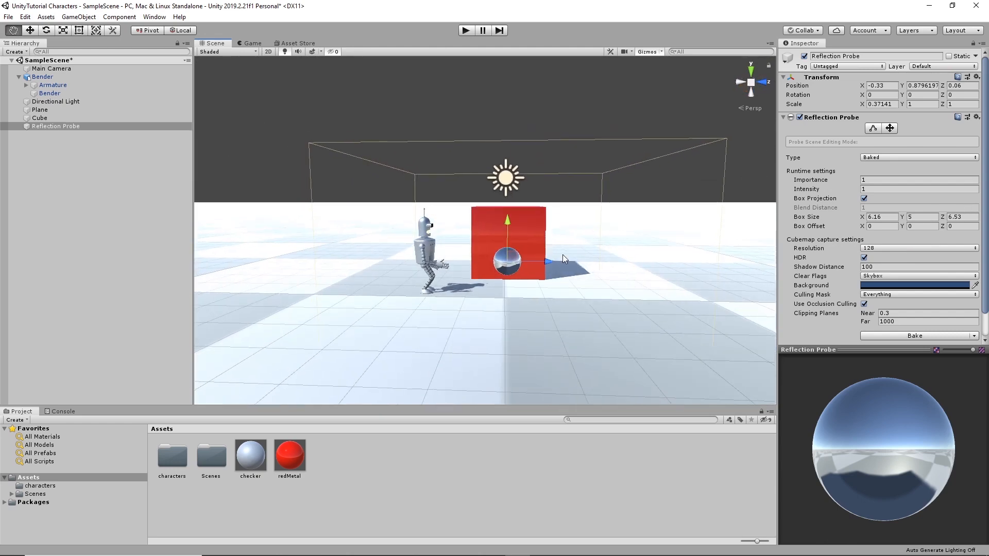
# Step: Duplicate the reflection probe, leaving one probe at Z 2.6 and placing the other near the robot at Z -2.52
pyautogui.press('w')
pyautogui.moveTo(545, 261); pyautogui.dragTo(443, 268)
pyautogui.hotkey('ctrl', 'd')
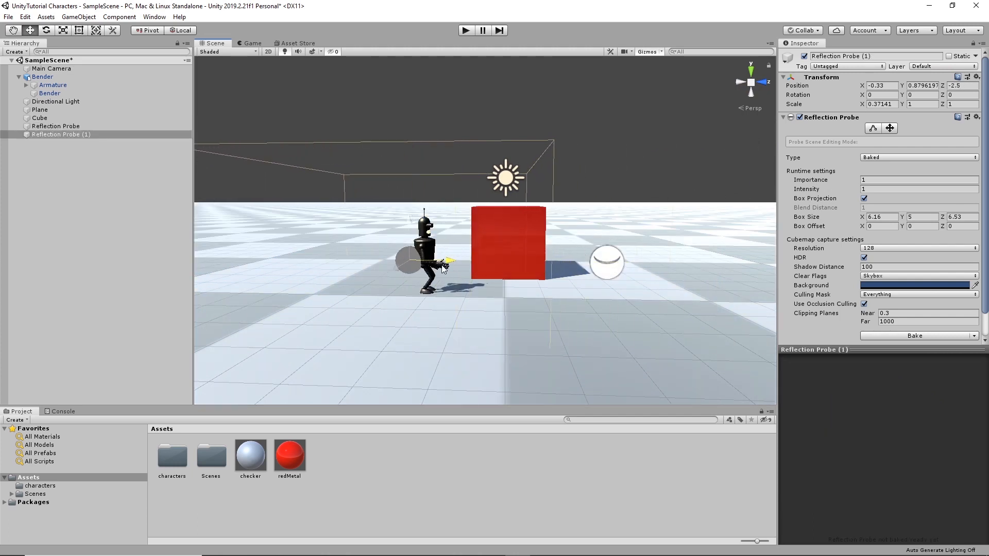
pyautogui.keyDown('alt'); pyautogui.moveTo(621, 272); pyautogui.dragTo(370, 281); pyautogui.keyUp('alt')
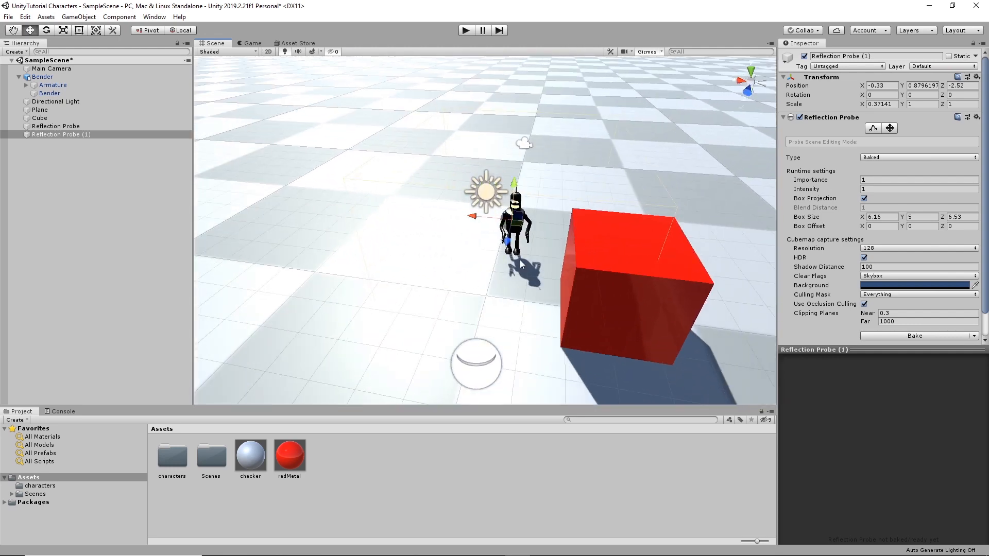
# Step: Duplicate the probe near the robot and move the copy past the red cube to X -5.55
pyautogui.hotkey('ctrl', 'd')
pyautogui.moveTo(472, 216); pyautogui.dragTo(692, 200)
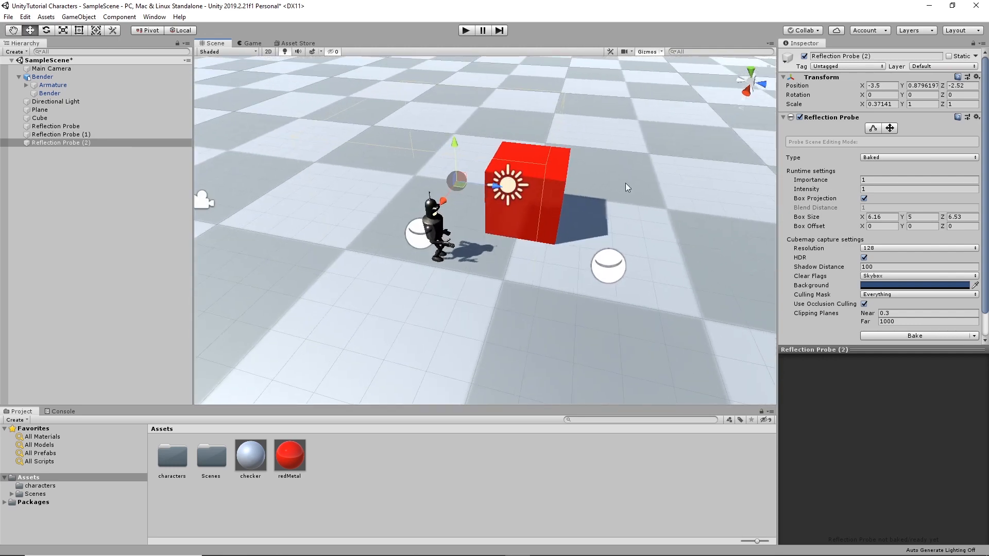
pyautogui.moveTo(570, 191)
pyautogui.keyDown('alt'); pyautogui.mouseDown()
pyautogui.moveTo(604, 193)
pyautogui.moveTo(472, 199)
pyautogui.moveTo(613, 184)
pyautogui.moveTo(590, 189)
pyautogui.mouseUp(); pyautogui.keyUp('alt')
pyautogui.keyDown('alt'); pyautogui.moveTo(653, 225); pyautogui.dragTo(484, 194); pyautogui.keyUp('alt')
# Step: Duplicate the latest probe and place the copy near the cube's remaining corner at X -5.37, Z 2.76
pyautogui.hotkey('ctrl', 'd')
pyautogui.keyDown('alt'); pyautogui.moveTo(481, 243); pyautogui.dragTo(547, 268); pyautogui.keyUp('alt')
pyautogui.moveTo(604, 295); pyautogui.dragTo(599, 285)
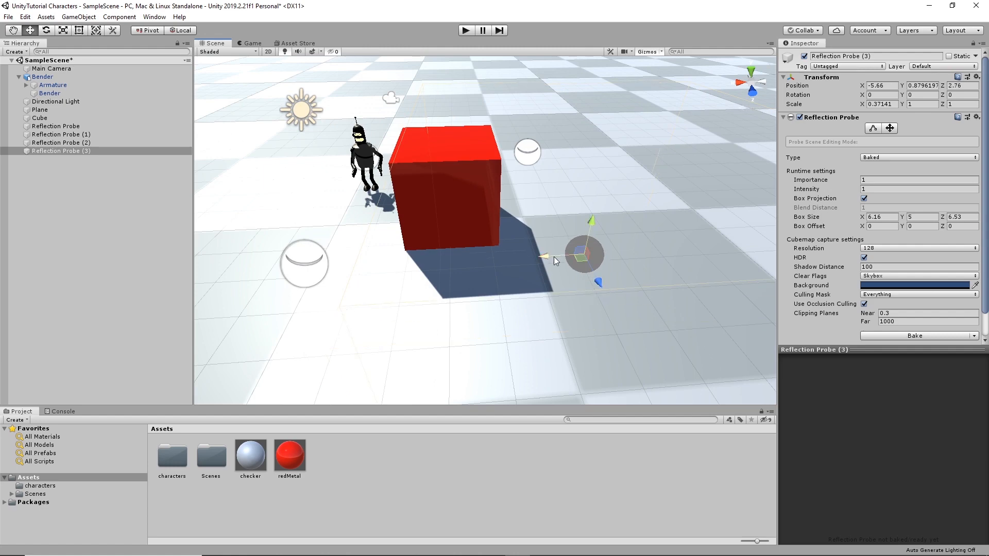
pyautogui.moveTo(550, 258); pyautogui.dragTo(536, 260)
pyautogui.keyDown('alt'); pyautogui.moveTo(570, 208); pyautogui.dragTo(582, 190); pyautogui.keyUp('alt')
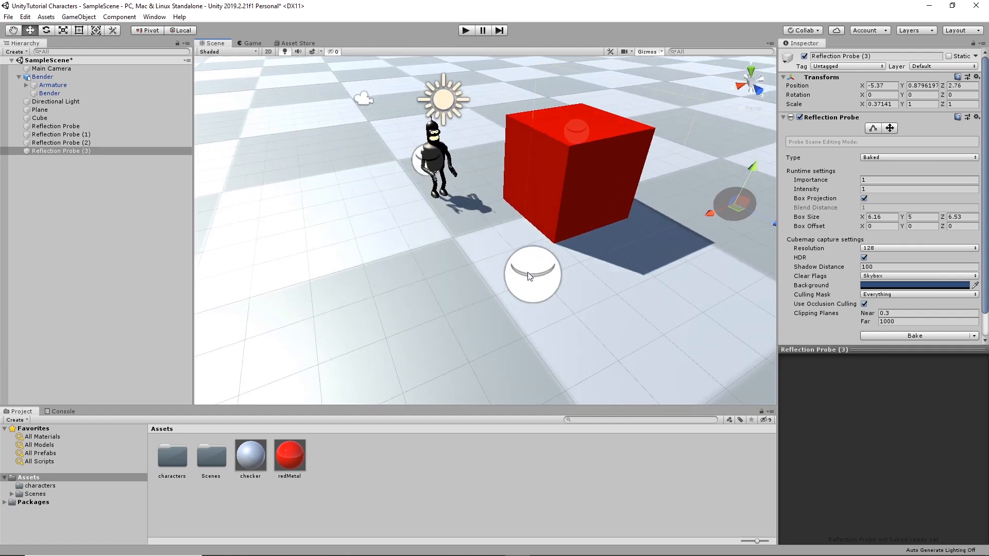
# Step: Bake each of the three duplicated reflection probes around the cube
pyautogui.keyDown('alt'); pyautogui.moveTo(415, 146); pyautogui.dragTo(484, 118); pyautogui.keyUp('alt')
pyautogui.click(384, 176)
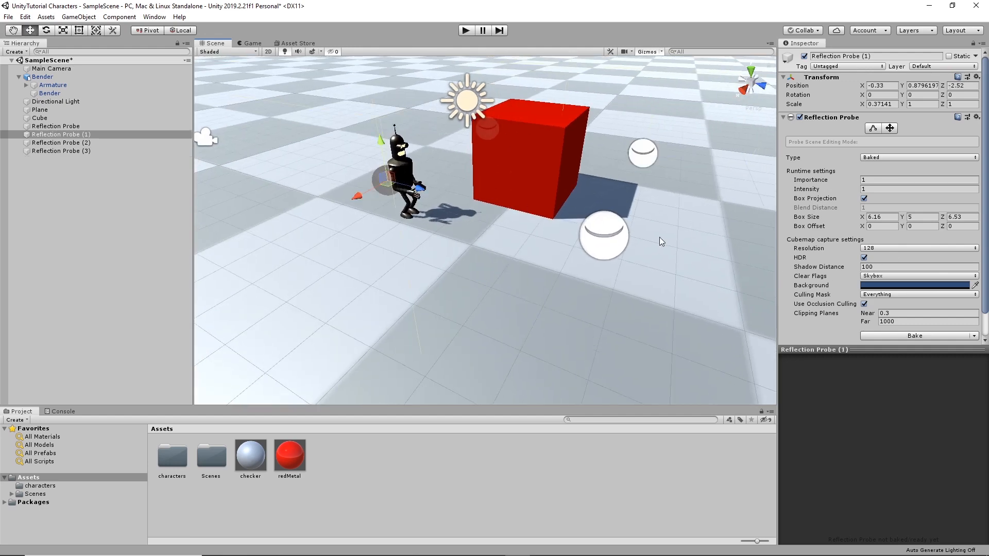
pyautogui.click(946, 333)
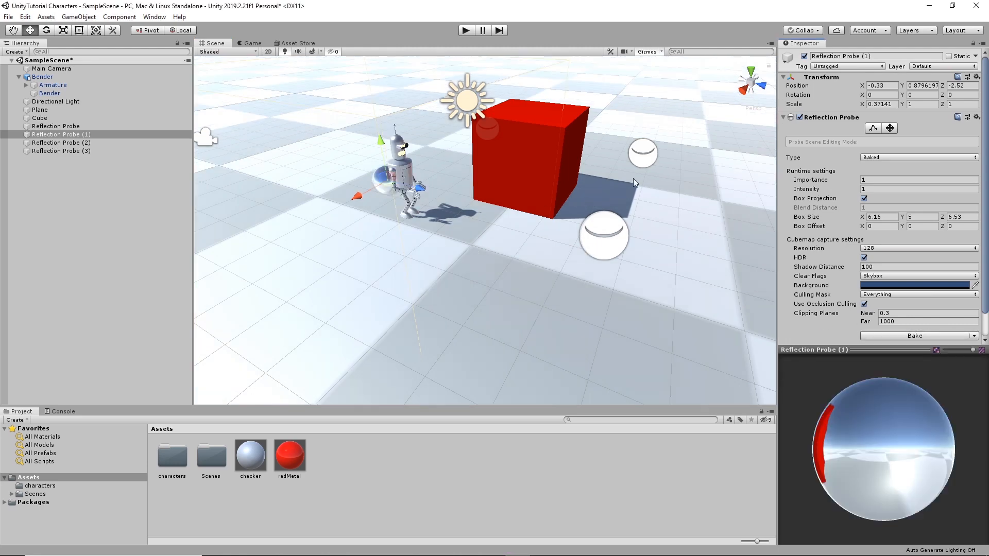
pyautogui.keyDown('alt'); pyautogui.moveTo(632, 178); pyautogui.dragTo(691, 156); pyautogui.keyUp('alt')
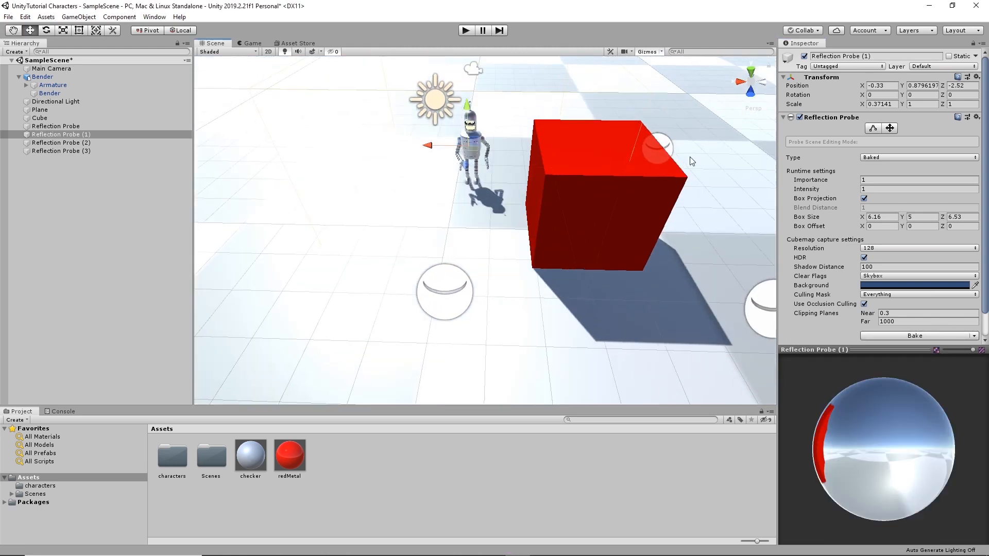
pyautogui.click(665, 148)
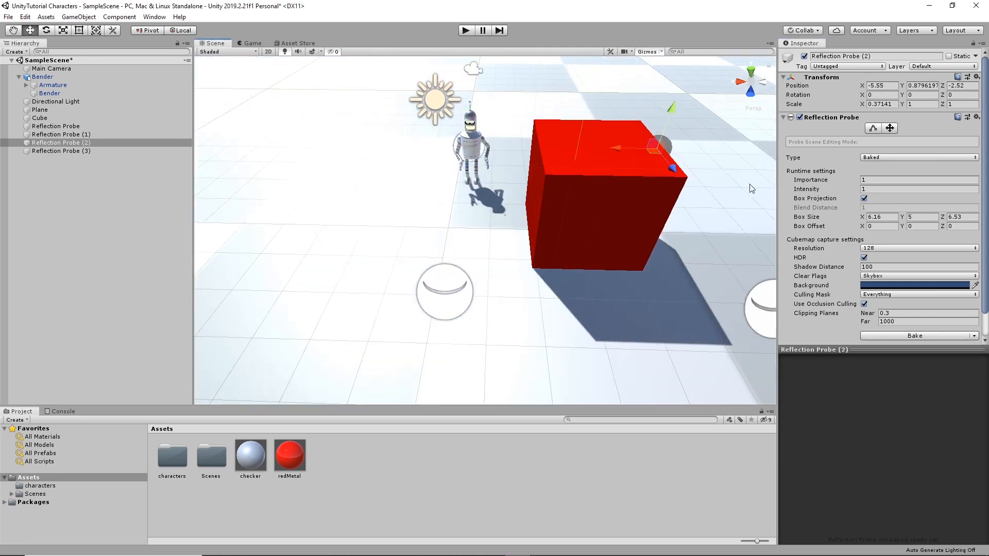
pyautogui.click(919, 335)
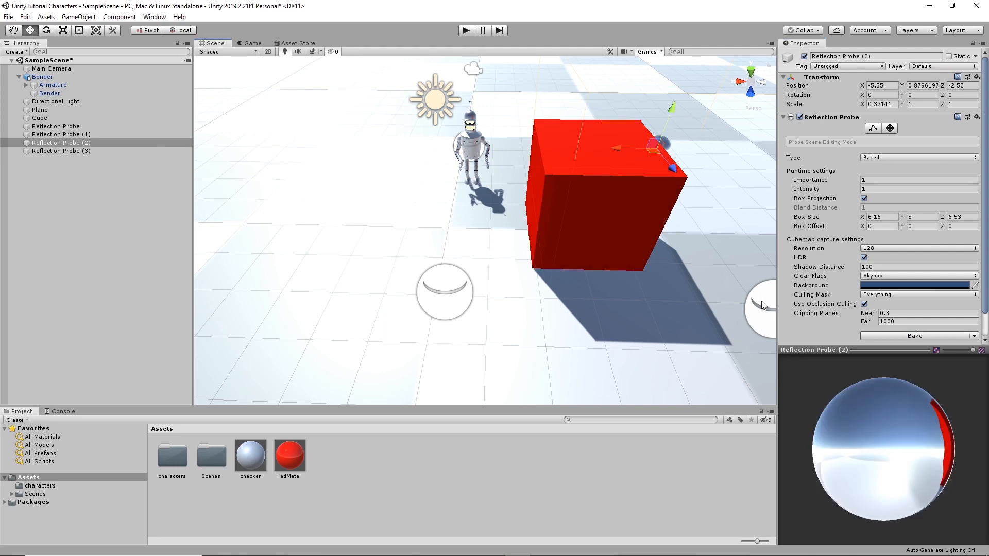
pyautogui.click(763, 305)
pyautogui.click(928, 334)
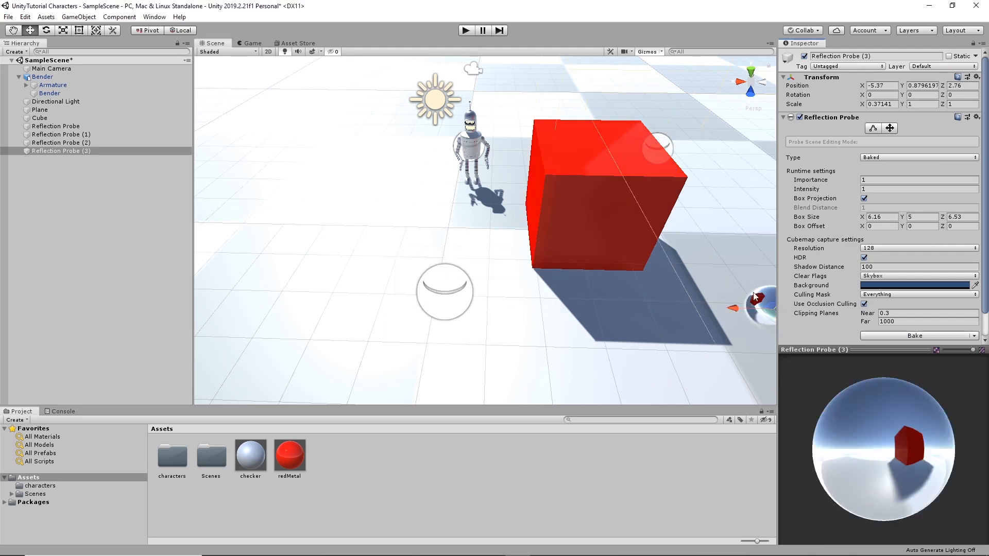
# Step: Move the whole Bender robot along the back of the cube to X -4.19 and inspect its reflections up close
pyautogui.keyDown('alt'); pyautogui.moveTo(755, 296); pyautogui.dragTo(382, 174); pyautogui.keyUp('alt')
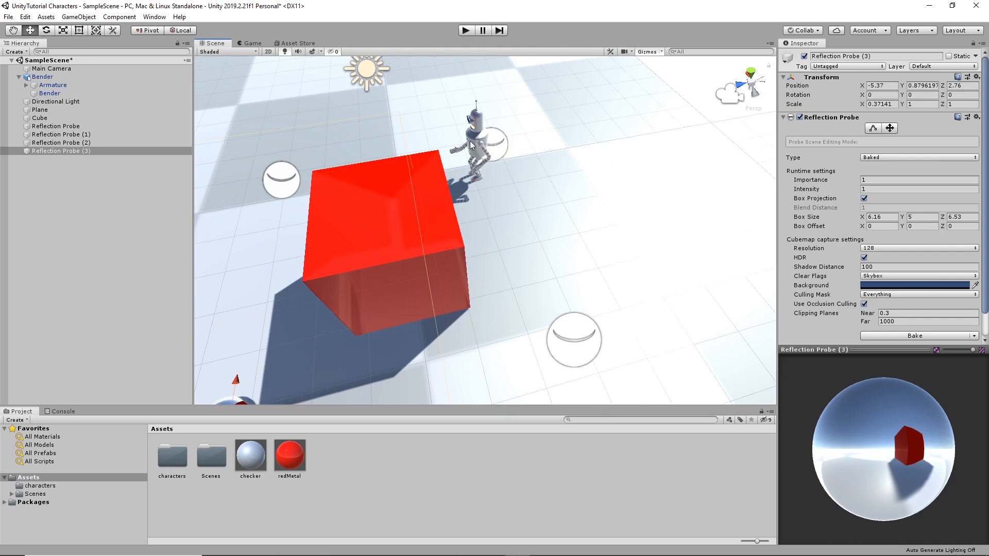
pyautogui.click(470, 145)
pyautogui.keyDown('alt'); pyautogui.moveTo(470, 145); pyautogui.dragTo(568, 156); pyautogui.keyUp('alt')
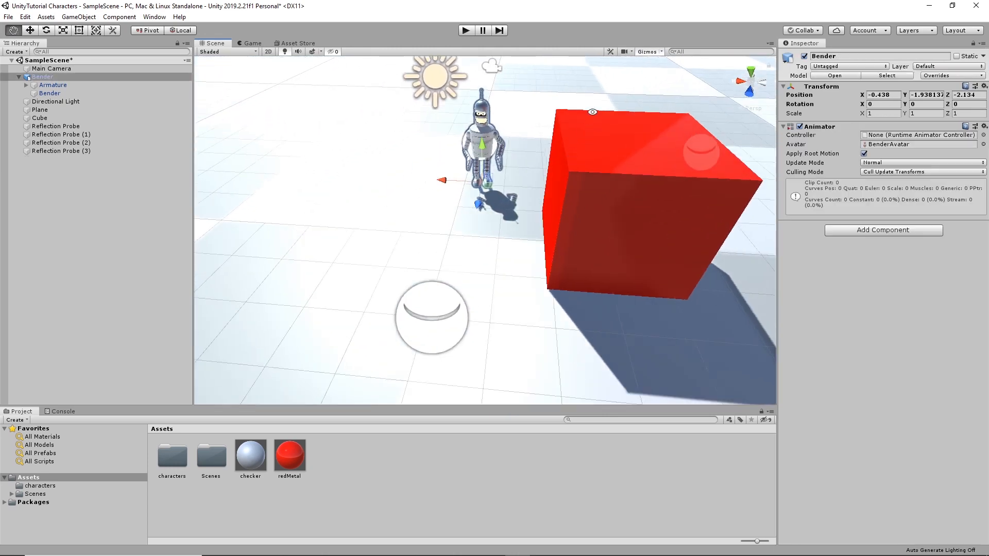
pyautogui.keyDown('alt'); pyautogui.moveTo(592, 112); pyautogui.dragTo(561, 201); pyautogui.keyUp('alt')
pyautogui.scroll(3, 568, 167)
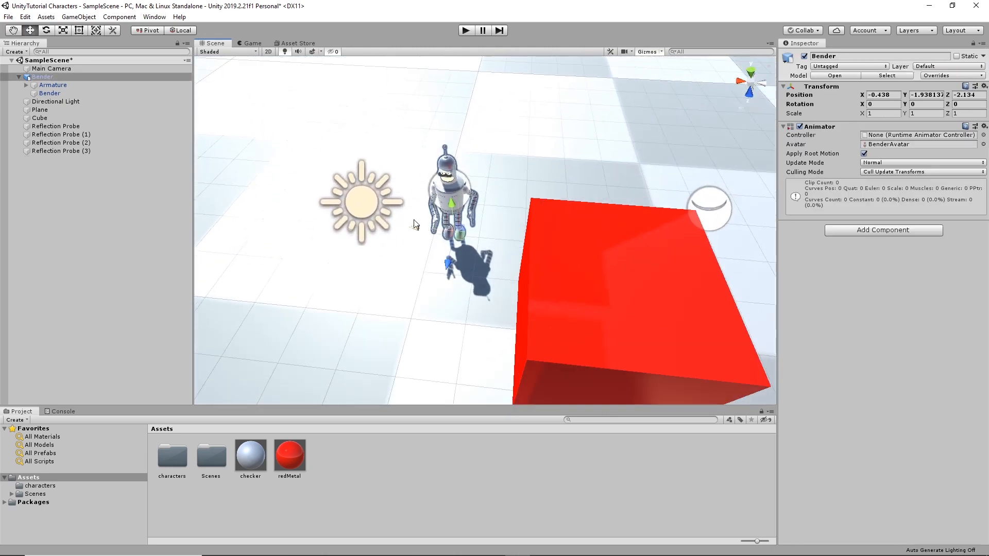
pyautogui.moveTo(413, 220); pyautogui.dragTo(580, 258)
pyautogui.press('f')
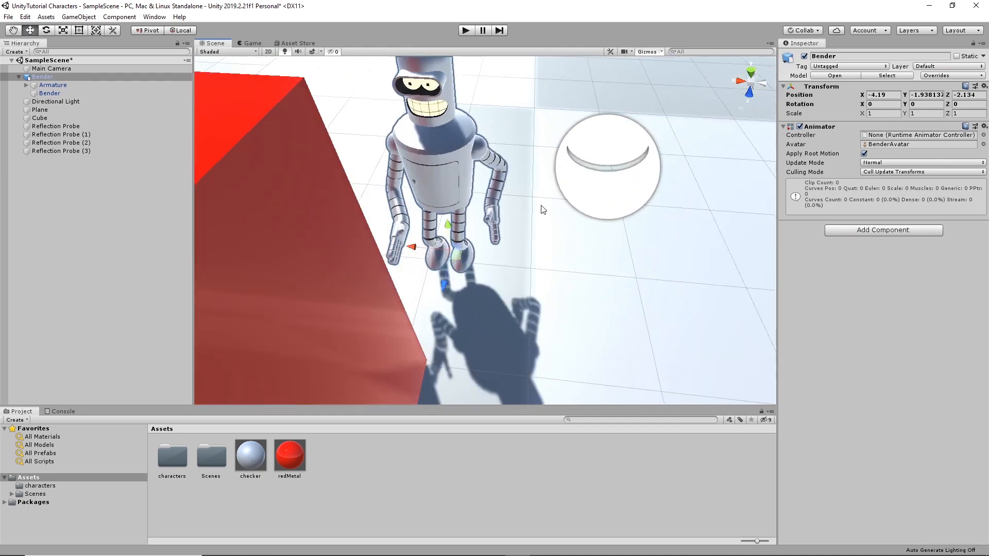
pyautogui.keyDown('alt'); pyautogui.moveTo(541, 205); pyautogui.dragTo(546, 238); pyautogui.keyUp('alt')
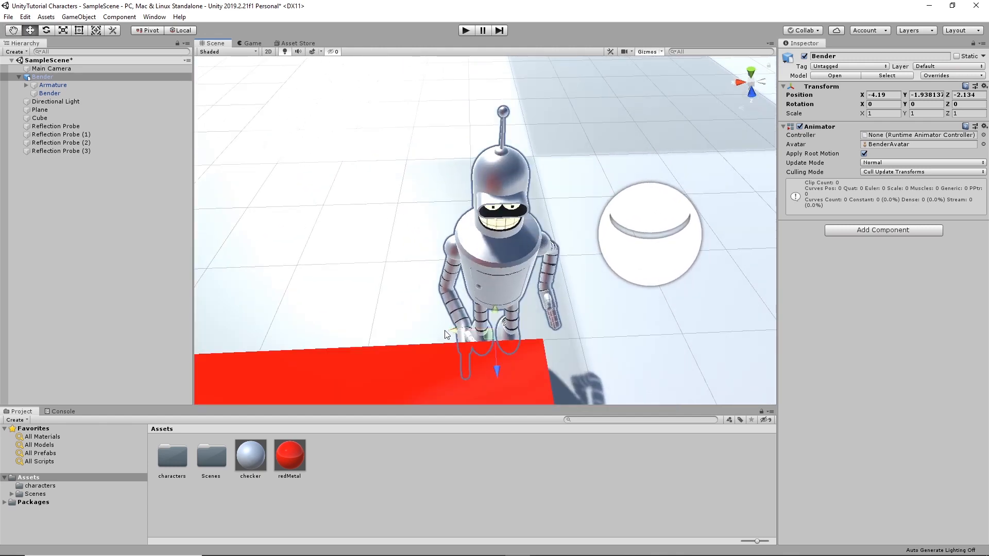
# Step: Move Bender back along the cube to X -1.644 and frame it to check its reflections
pyautogui.moveTo(446, 334); pyautogui.dragTo(273, 331)
pyautogui.press('f')
pyautogui.press('f')
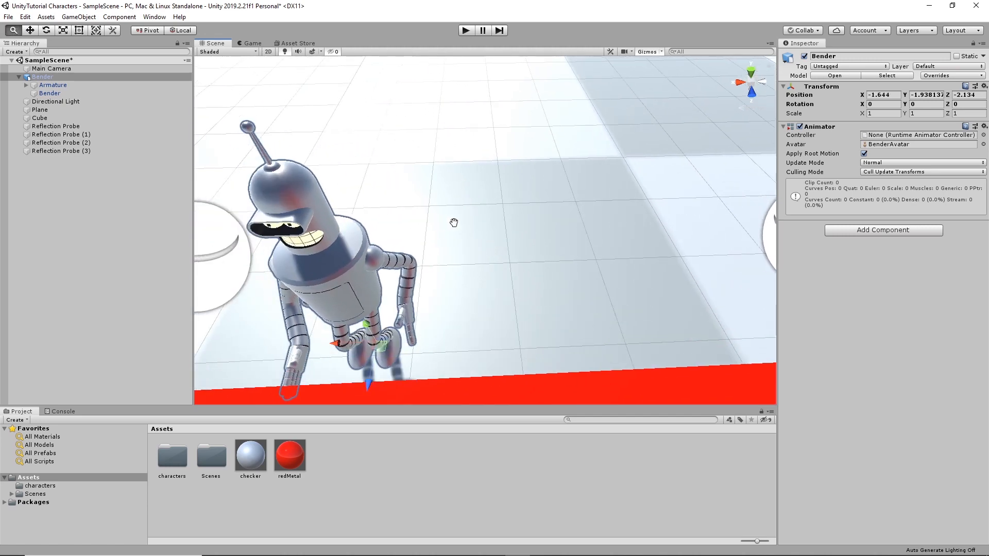
# Step: Move Bender around the cube to X -5.068, Z 1.611 and examine how its reflections change
pyautogui.moveTo(338, 347); pyautogui.dragTo(477, 273)
pyautogui.moveTo(409, 282); pyautogui.dragTo(673, 308)
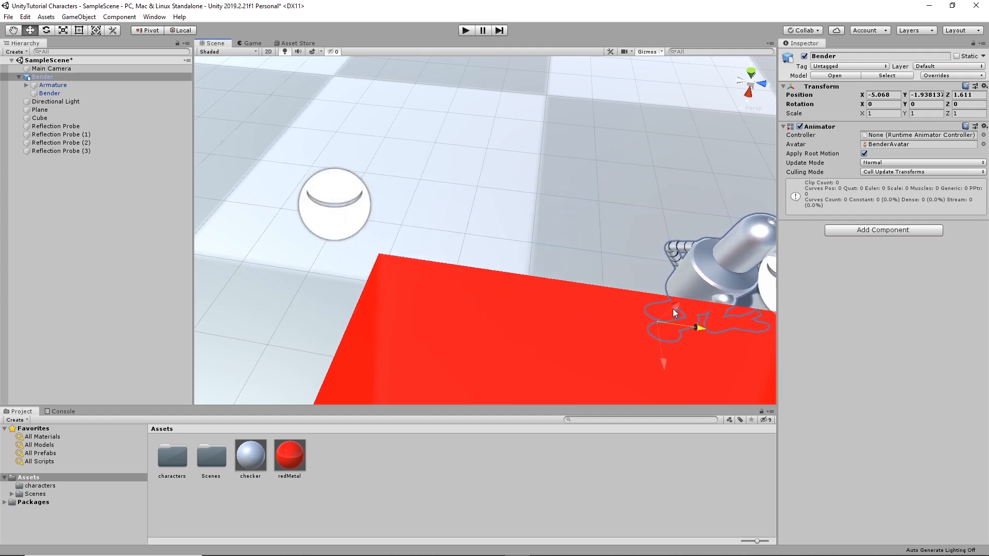
pyautogui.press('f')
pyautogui.moveTo(483, 263); pyautogui.dragTo(378, 251)
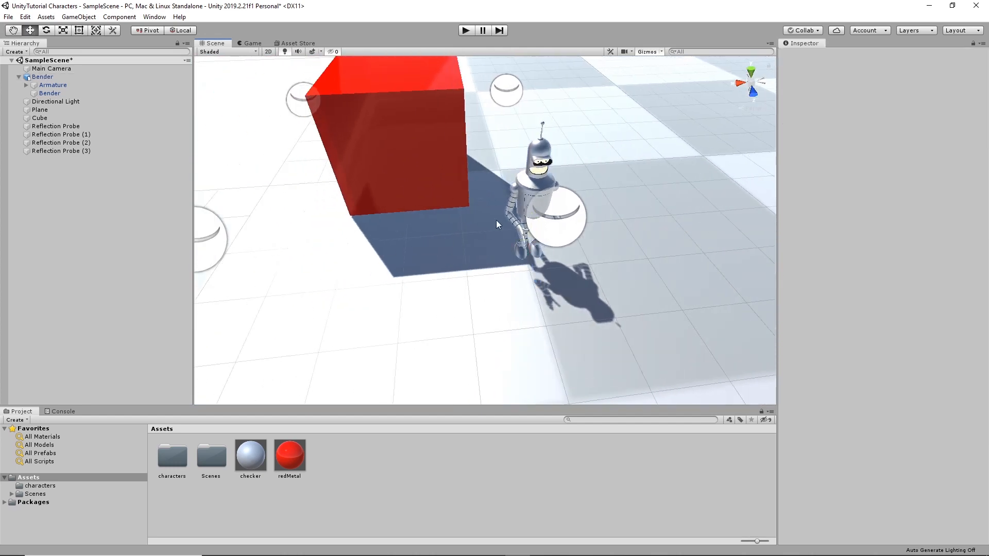
# Step: Move Bender in front of the cube to X -0.712, Z 2.507, next to the original reflection probe
pyautogui.click(526, 186)
pyautogui.moveTo(491, 252); pyautogui.dragTo(537, 258)
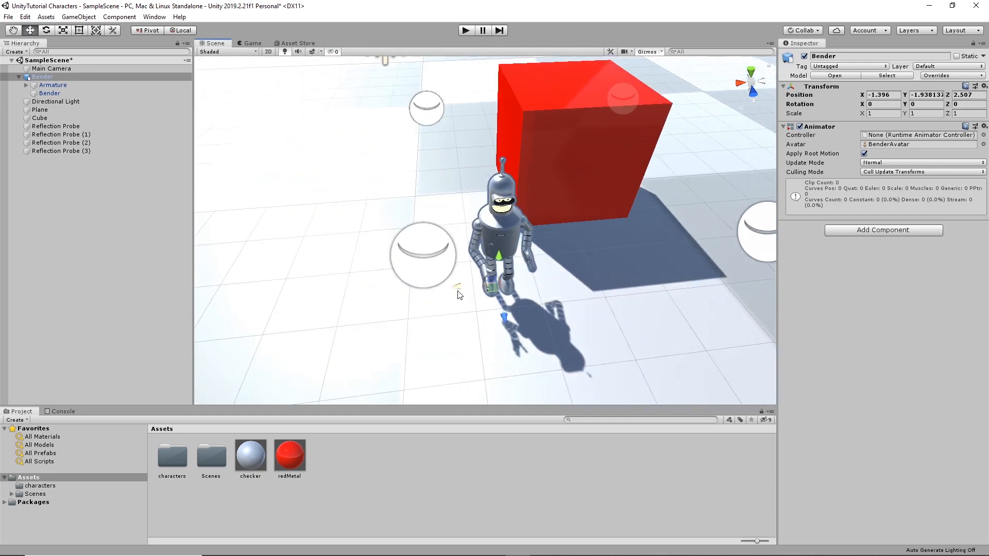
pyautogui.moveTo(462, 284); pyautogui.dragTo(409, 287)
pyautogui.scroll(-4, 507, 236)
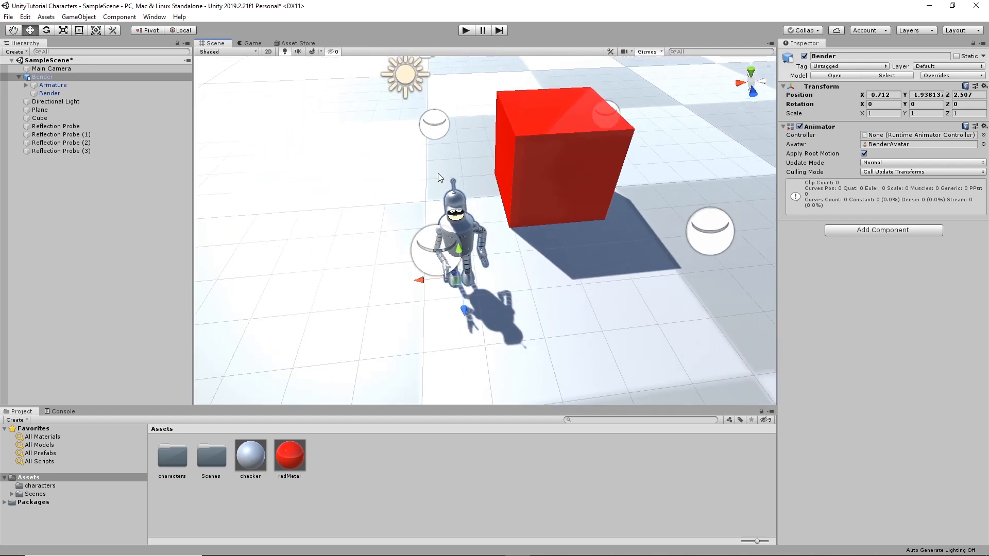
# Step: Move Reflection Probe (1) farther from the cube to Z -3.5, working from above the scene
pyautogui.click(431, 126)
pyautogui.keyDown('alt'); pyautogui.moveTo(507, 157); pyautogui.dragTo(563, 280); pyautogui.keyUp('alt')
pyautogui.scroll(-2, 565, 279)
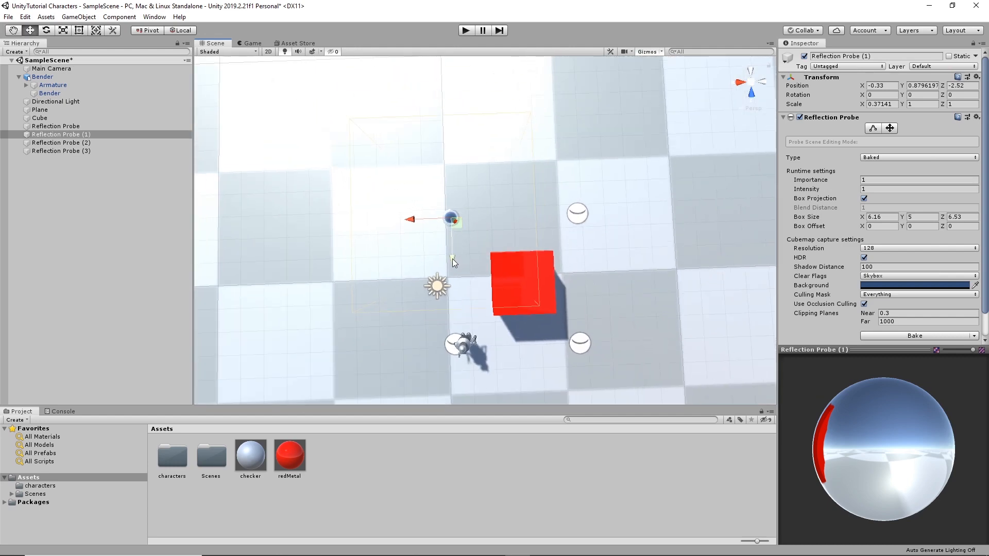
pyautogui.moveTo(452, 258); pyautogui.dragTo(453, 236)
# Step: Move Reflection Probe (2) outward to about X -5.91, Z -3.49, and Reflection Probe (1) outward to X 0.12
pyautogui.click(582, 216)
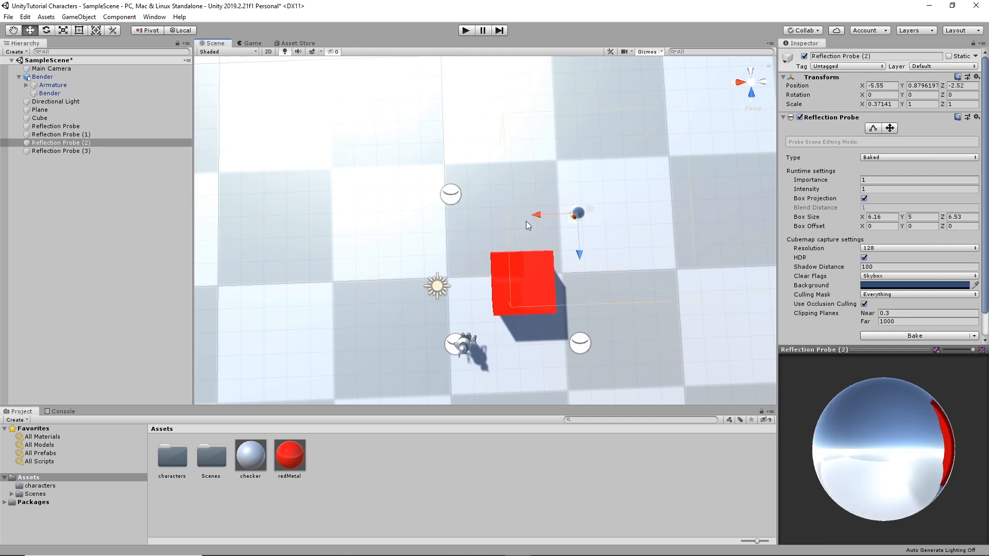
pyautogui.moveTo(579, 257); pyautogui.dragTo(582, 230)
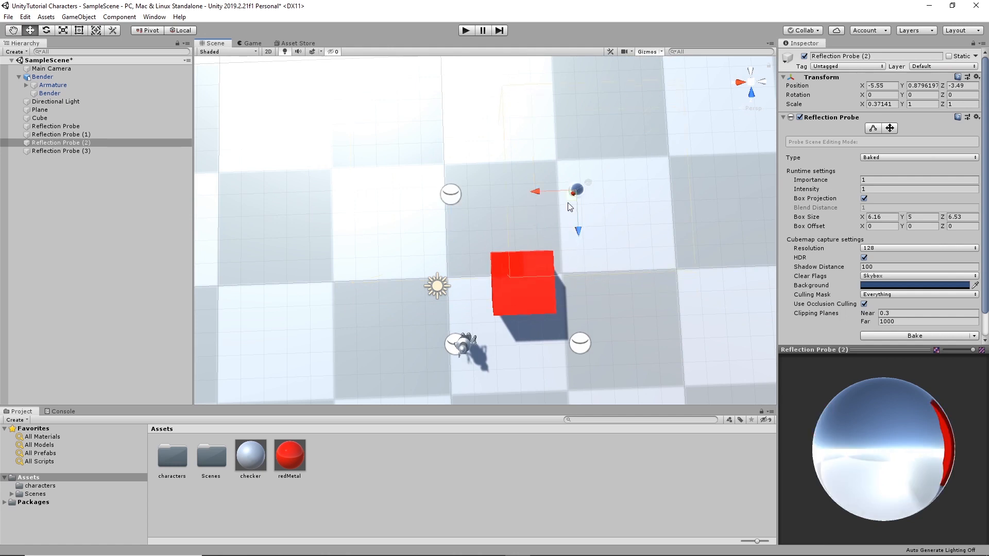
pyautogui.moveTo(532, 191); pyautogui.dragTo(538, 191)
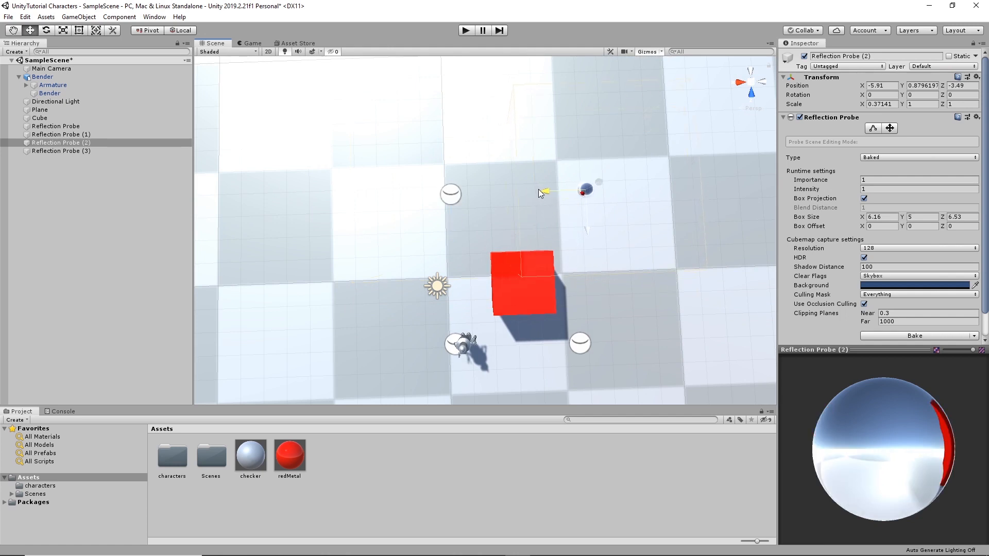
pyautogui.click(451, 195)
pyautogui.moveTo(432, 201); pyautogui.dragTo(409, 200)
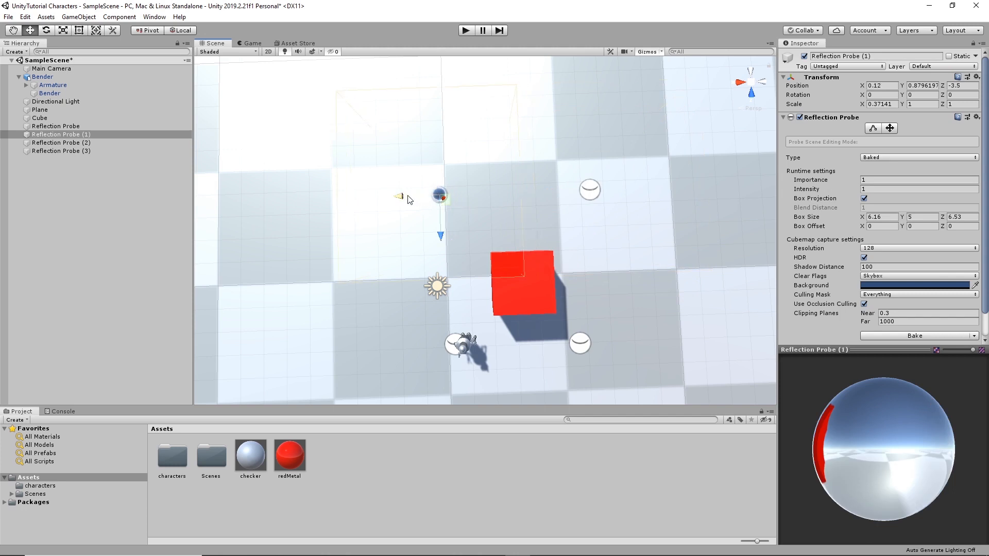
# Step: Move the original reflection probe away from Bender to X 0.24, Z 3.18
pyautogui.click(444, 348)
pyautogui.click(449, 348)
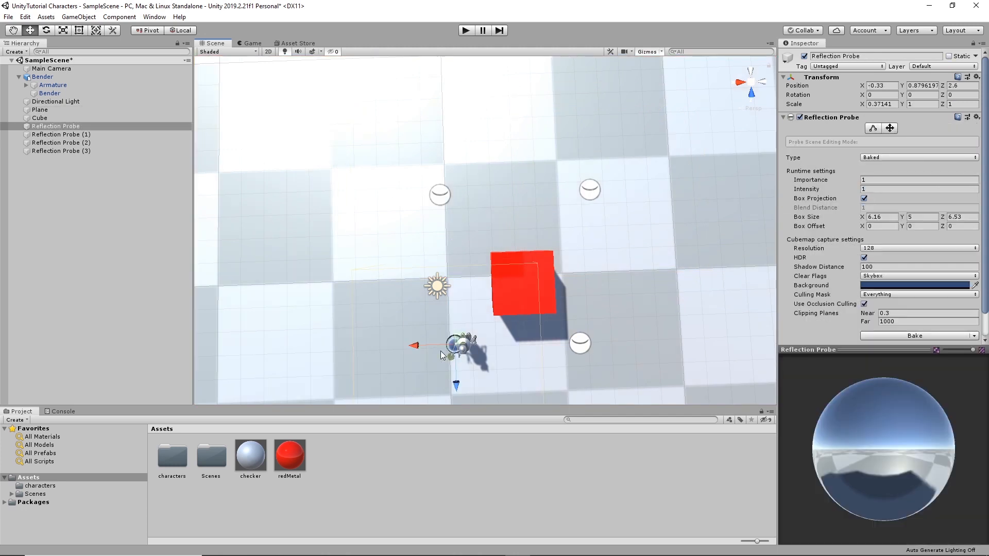
pyautogui.moveTo(427, 345); pyautogui.dragTo(436, 389)
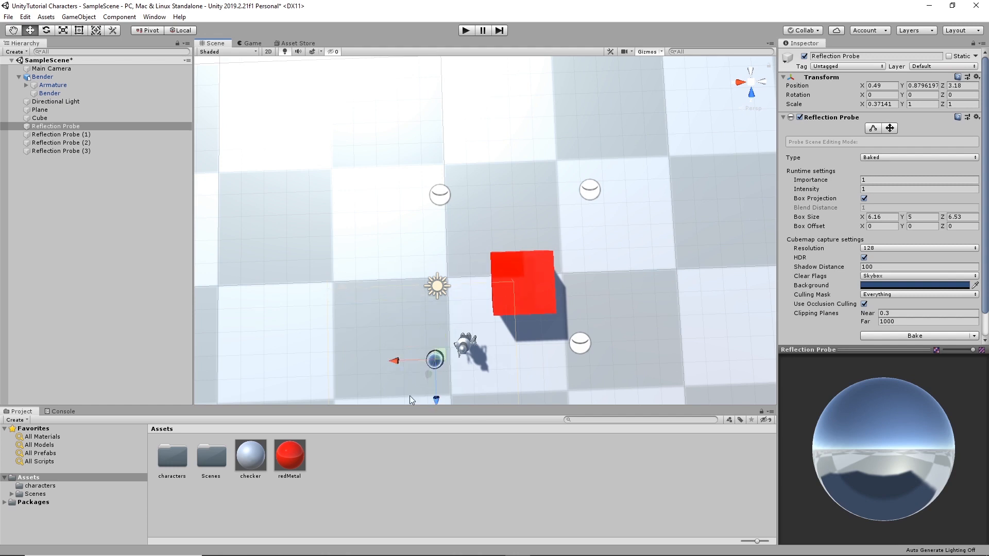
pyautogui.moveTo(398, 360); pyautogui.dragTo(403, 360)
# Step: Move Reflection Probe (3) farther from the cube to X -6.05, Z 3.12
pyautogui.click(589, 342)
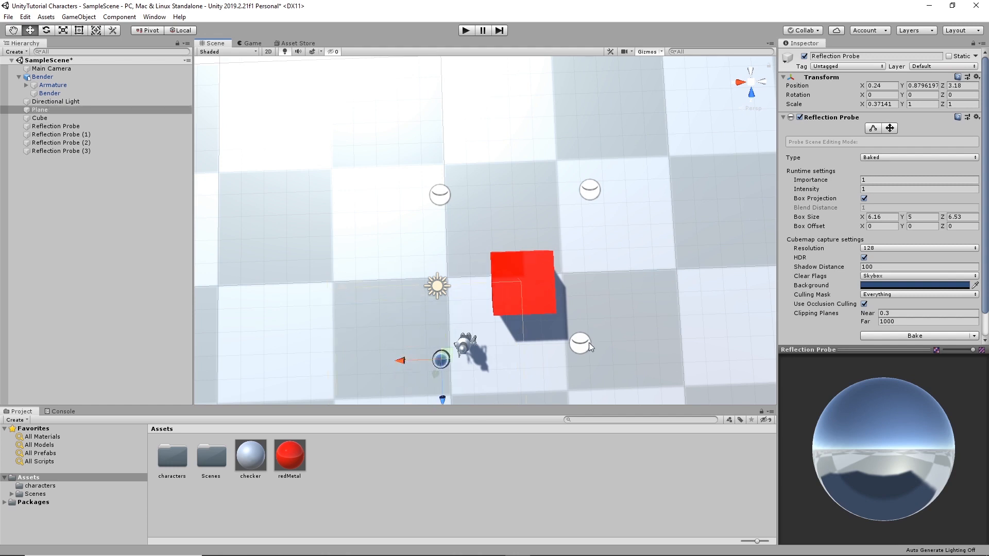
pyautogui.click(584, 347)
pyautogui.moveTo(538, 343); pyautogui.dragTo(565, 344)
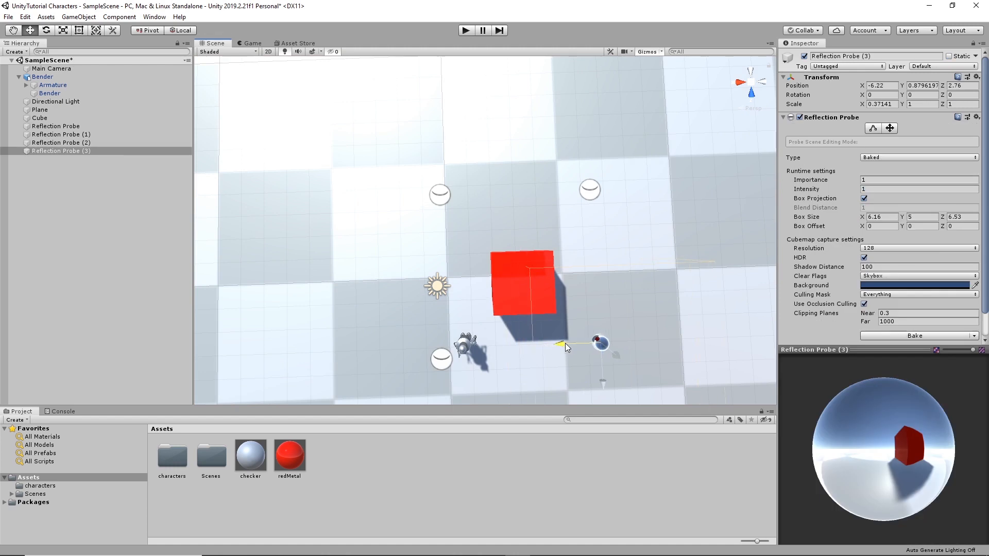
pyautogui.moveTo(603, 383); pyautogui.dragTo(601, 396)
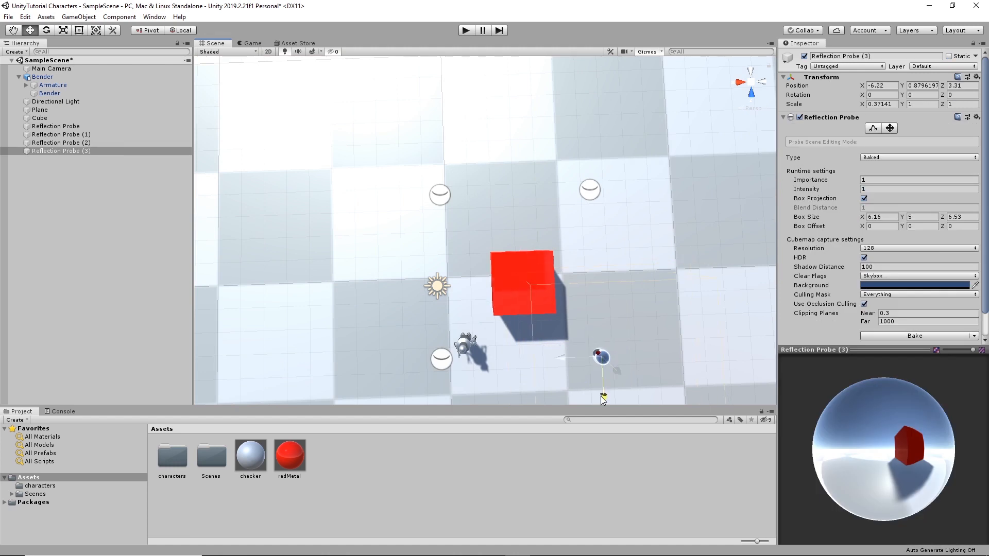
pyautogui.moveTo(570, 356); pyautogui.dragTo(565, 357)
pyautogui.moveTo(595, 396); pyautogui.dragTo(595, 392)
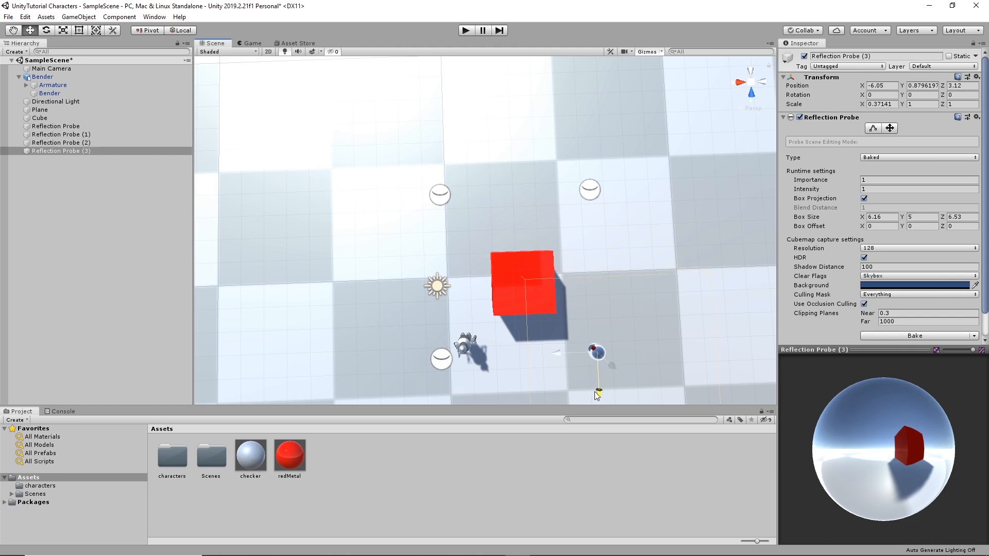
# Step: Move Reflection Probe (3) slightly toward the cube to X -5.95 and bake it
pyautogui.moveTo(563, 359); pyautogui.dragTo(560, 358)
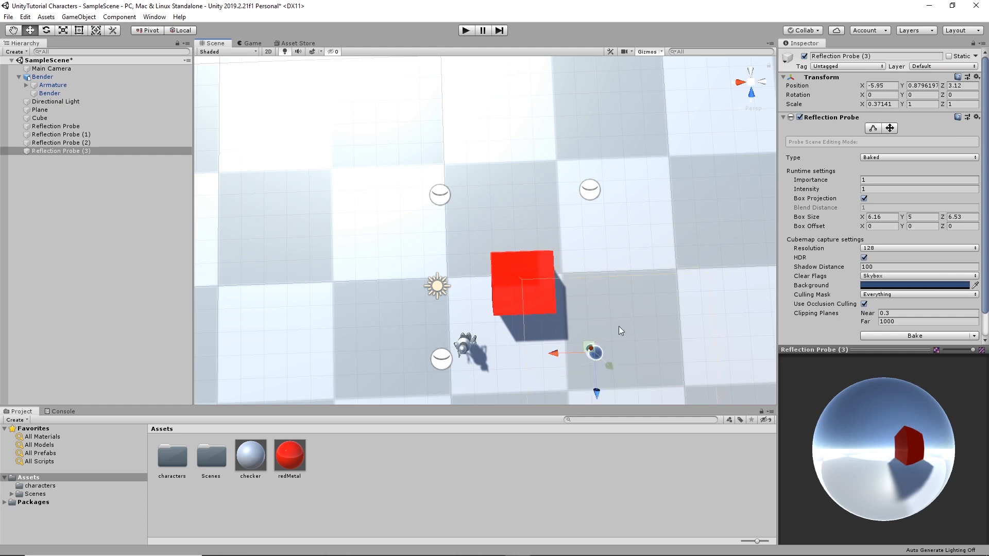
pyautogui.click(925, 336)
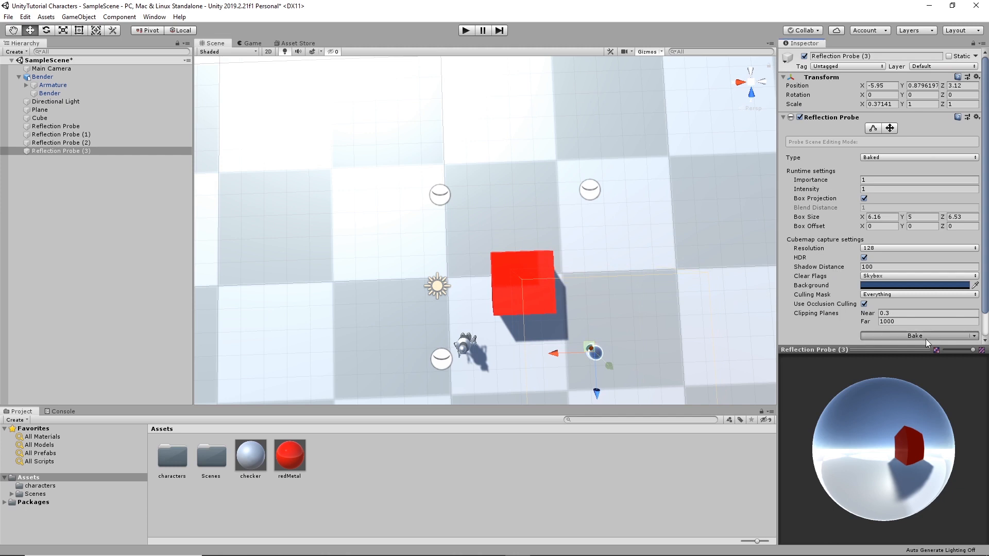
# Step: Bake Reflection Probe (2), Reflection Probe (1) and the original Reflection Probe one after another
pyautogui.moveTo(574, 218); pyautogui.dragTo(548, 142, button='middle')
pyautogui.keyDown('alt'); pyautogui.moveTo(614, 240); pyautogui.dragTo(606, 179); pyautogui.keyUp('alt')
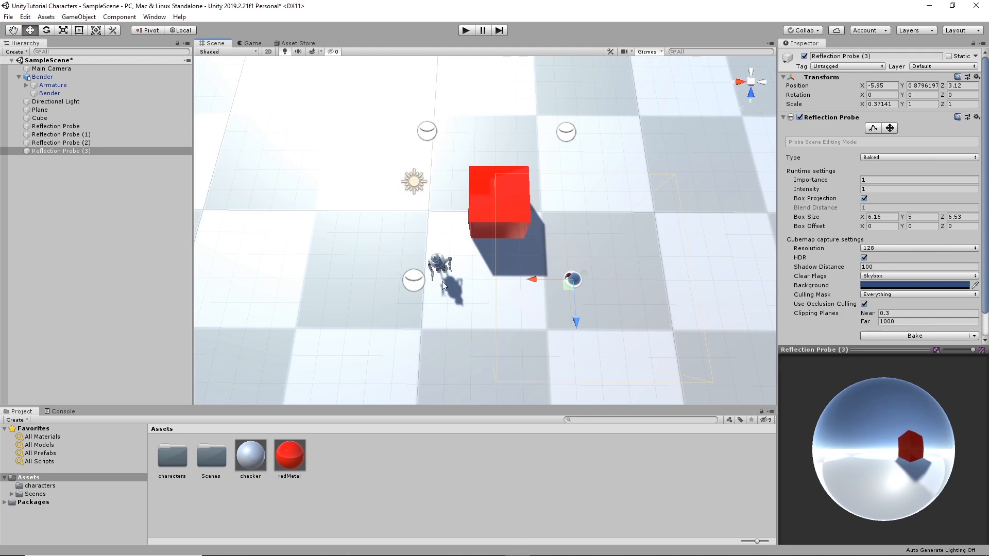
pyautogui.click(569, 136)
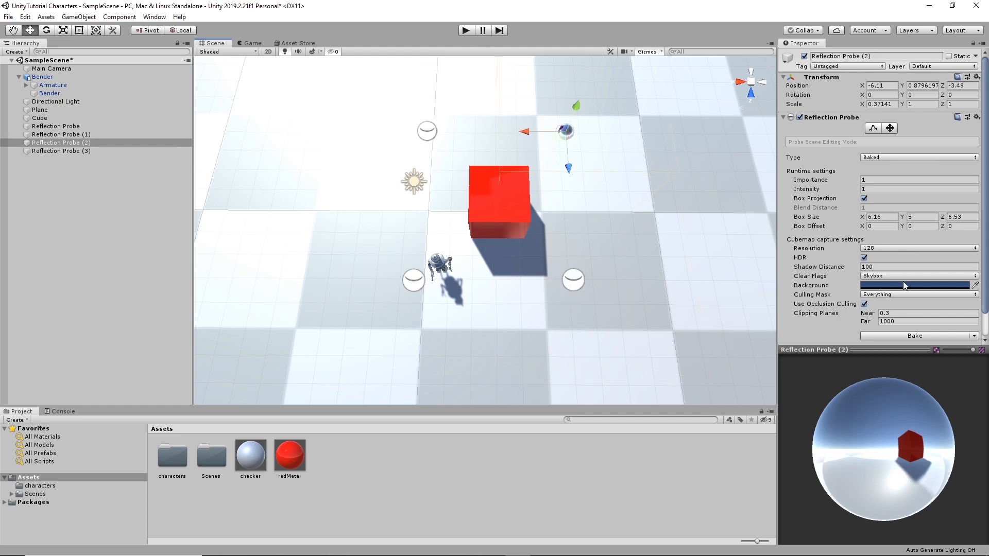
pyautogui.click(915, 336)
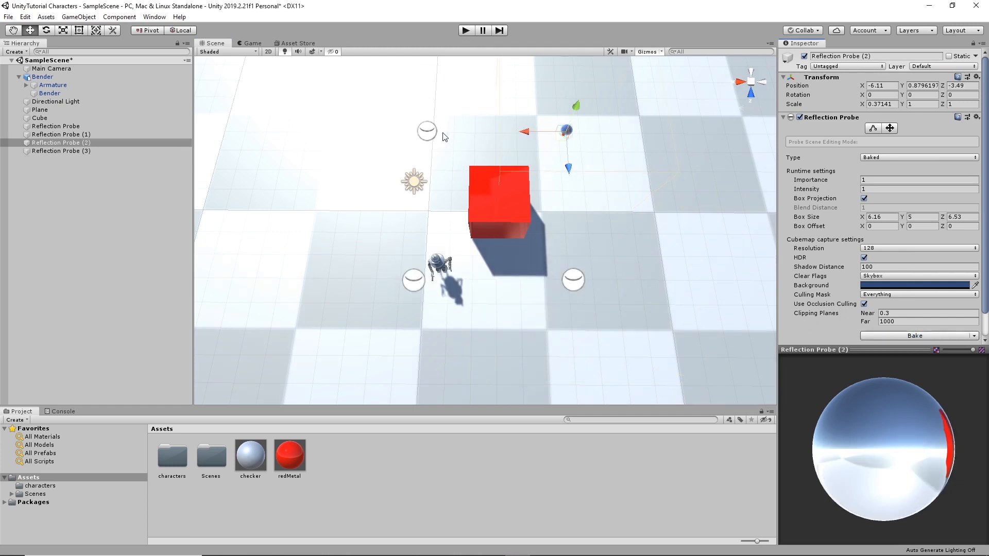
pyautogui.click(427, 135)
pyautogui.click(910, 337)
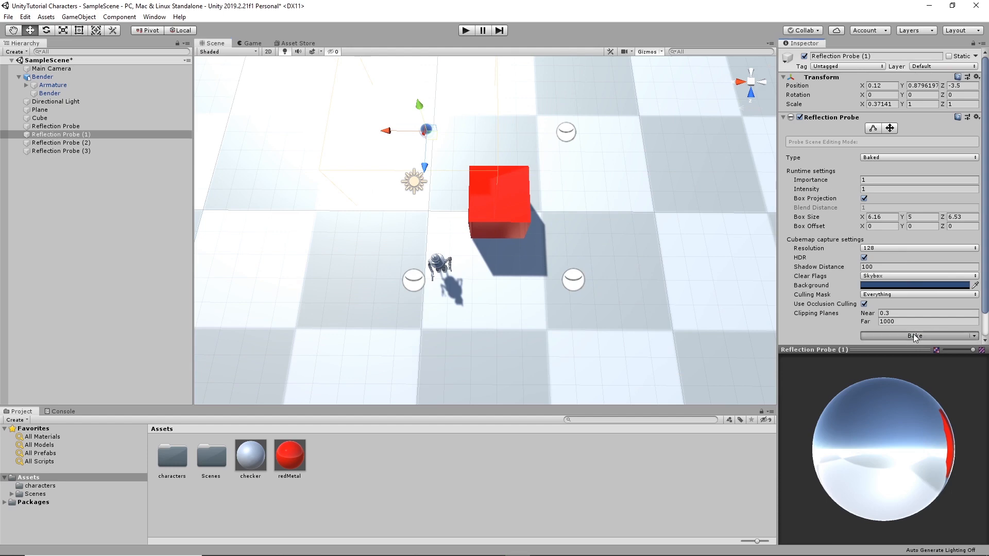
pyautogui.click(405, 282)
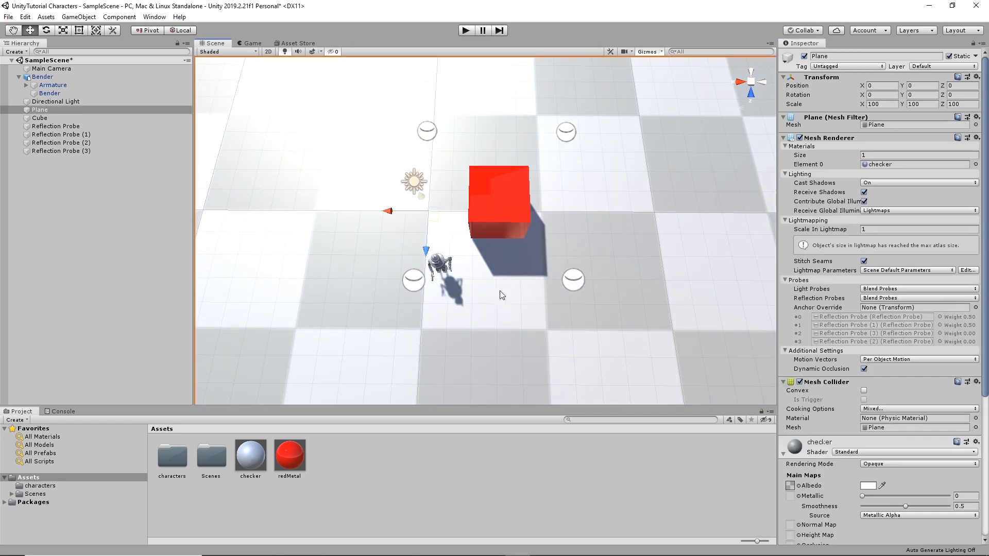
pyautogui.click(411, 281)
pyautogui.click(909, 336)
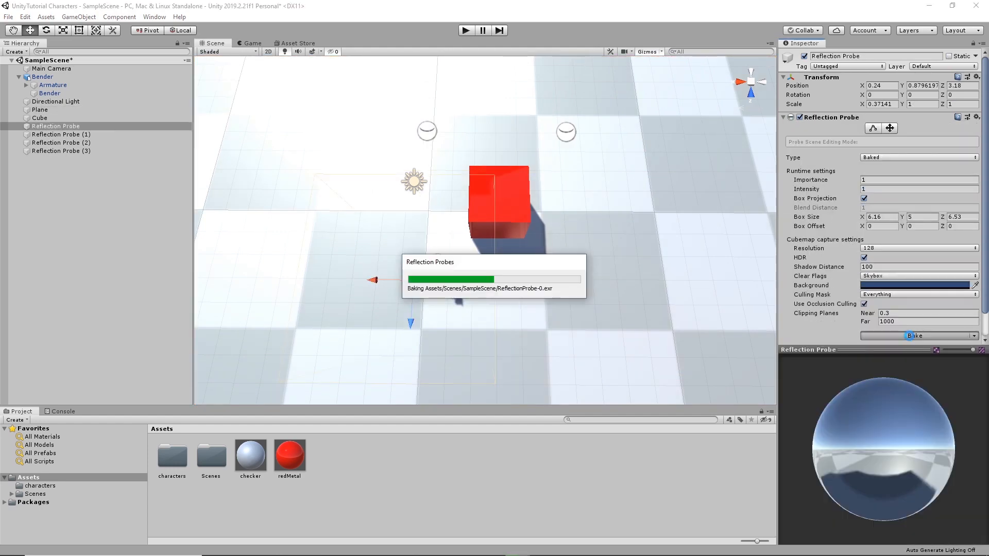
# Step: Select Bender in a closer view, and save both the scene and the project
pyautogui.keyDown('alt'); pyautogui.moveTo(571, 227); pyautogui.dragTo(493, 259); pyautogui.keyUp('alt')
pyautogui.scroll(5, 643, 191)
pyautogui.scroll(3, 515, 255)
pyautogui.click(470, 245)
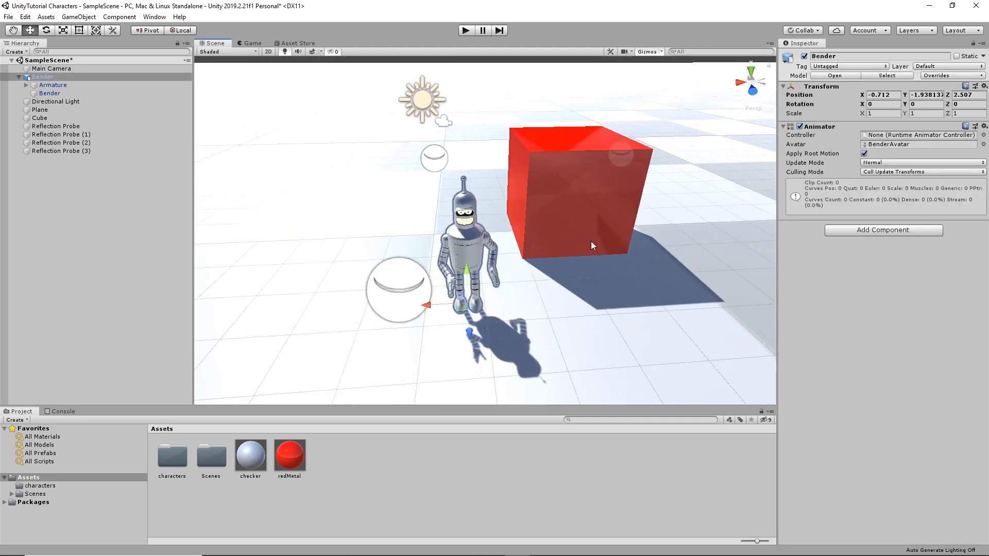
pyautogui.click(9, 17)
pyautogui.click(24, 54)
pyautogui.click(7, 17)
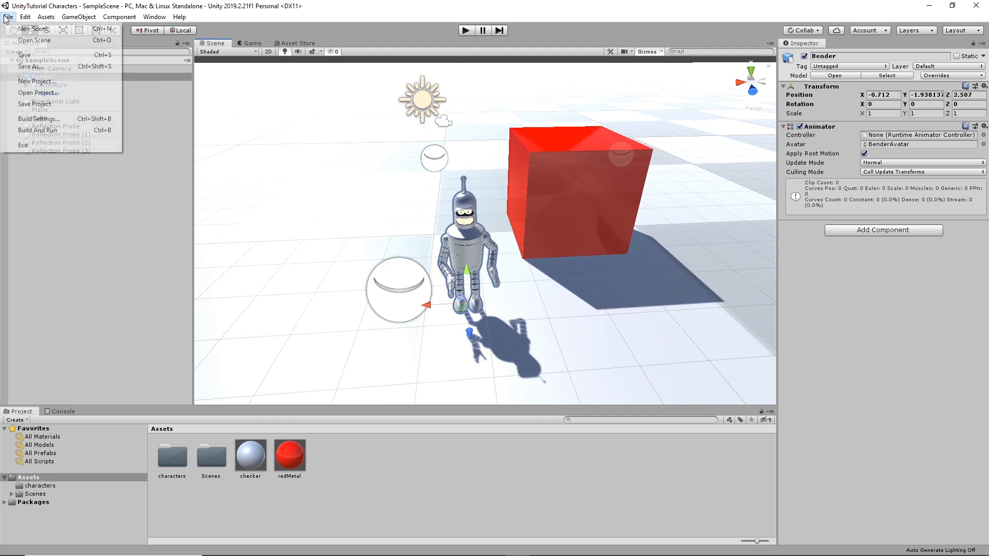
pyautogui.click(41, 104)
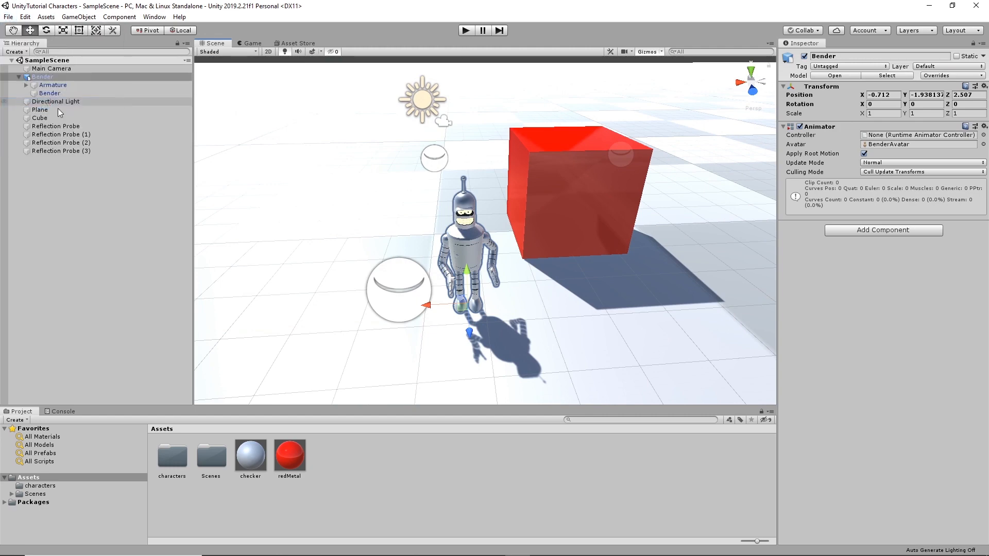
pyautogui.moveTo(532, 204); pyautogui.dragTo(640, 221, button='middle')
pyautogui.keyDown('alt'); pyautogui.moveTo(641, 220); pyautogui.dragTo(627, 242); pyautogui.keyUp('alt')
pyautogui.moveTo(628, 242); pyautogui.dragTo(523, 214, button='middle')
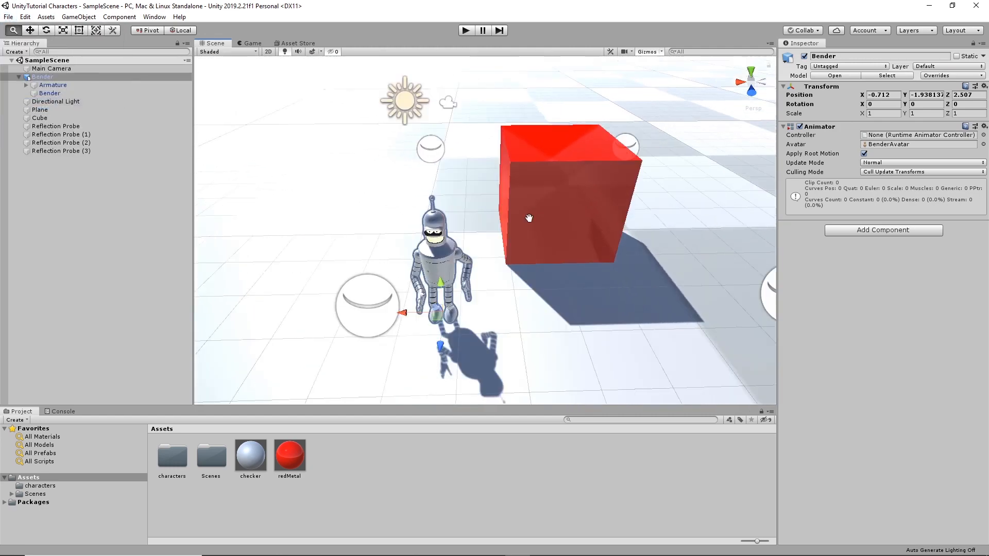
pyautogui.keyDown('alt'); pyautogui.moveTo(431, 290); pyautogui.dragTo(470, 221); pyautogui.keyUp('alt')
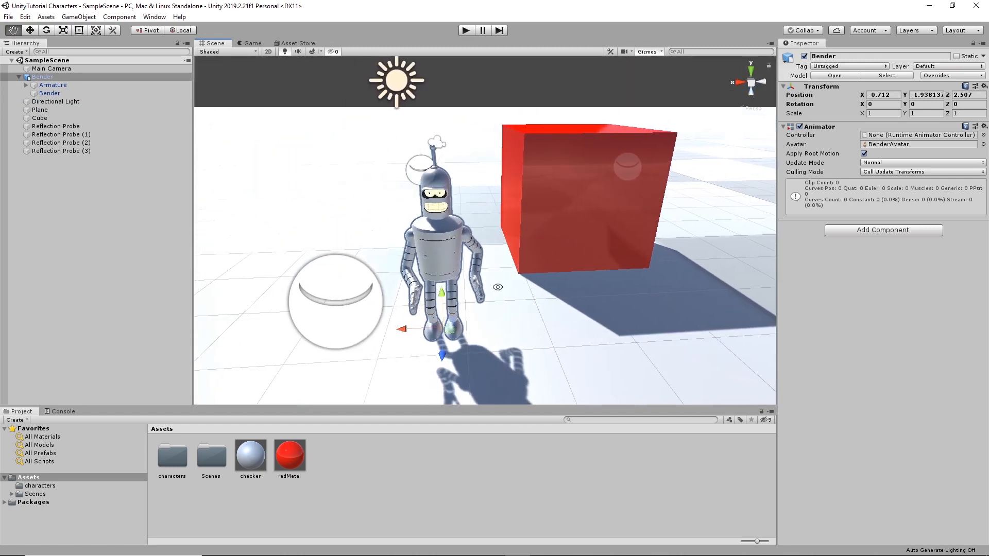
pyautogui.keyDown('alt'); pyautogui.moveTo(497, 287); pyautogui.dragTo(526, 310); pyautogui.keyUp('alt')
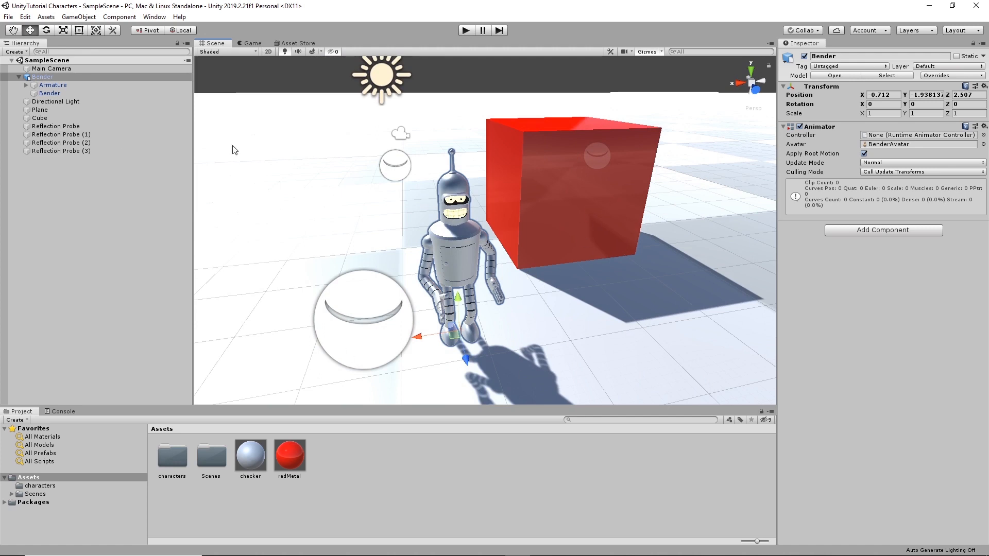
# Step: Search the Asset Store for "standard assets" and open the free Standard Assets (for Unity 2017.3) package page
pyautogui.click(298, 44)
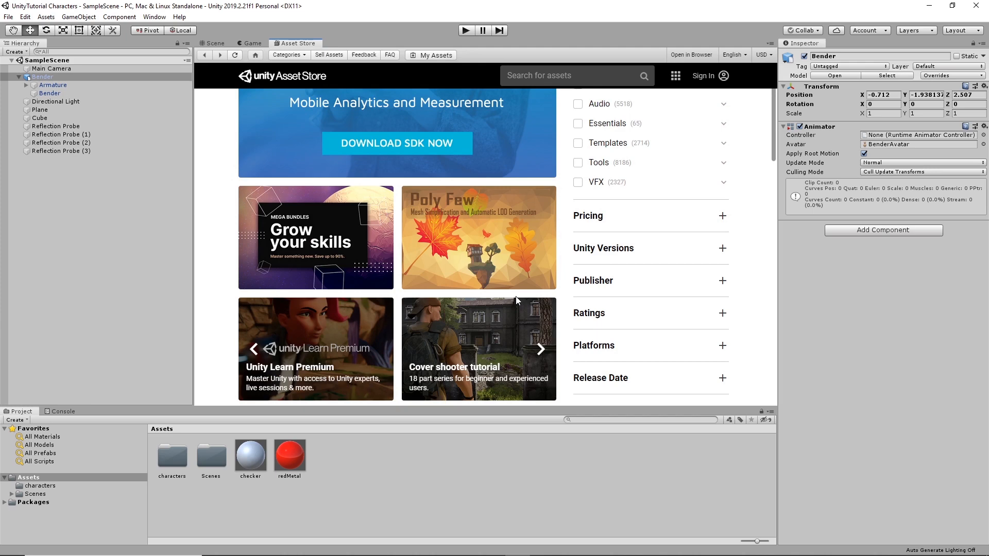
pyautogui.scroll(3, 517, 301)
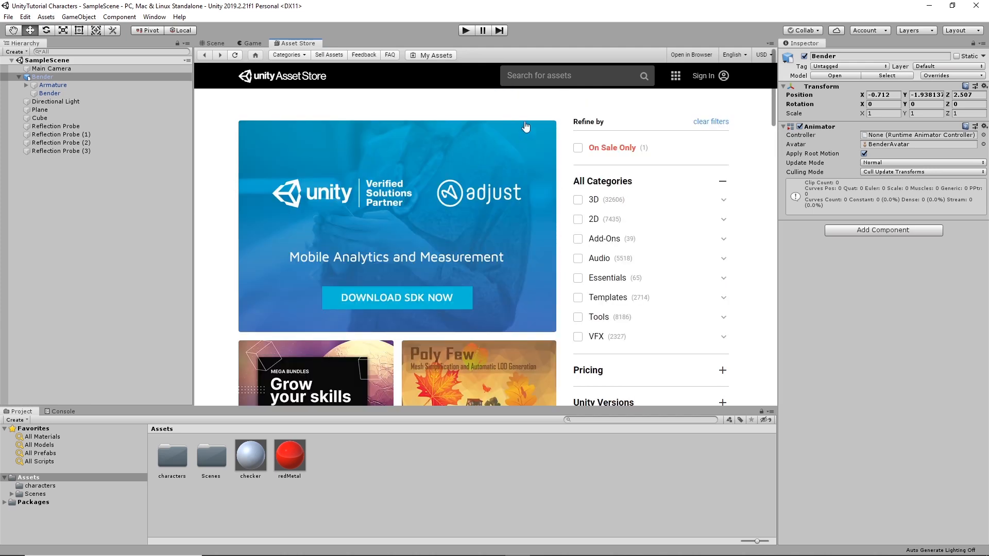
pyautogui.click(564, 76)
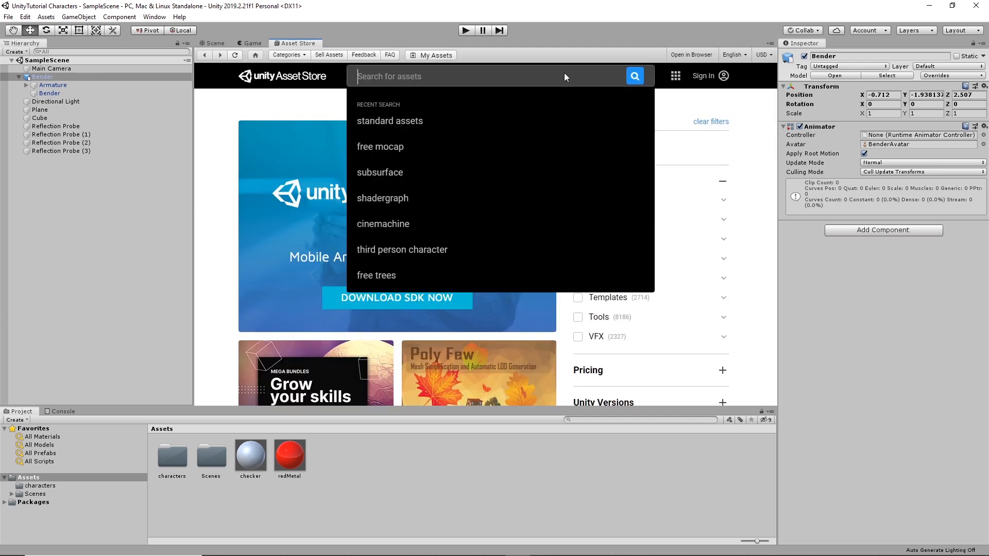
pyautogui.write('standard asset')
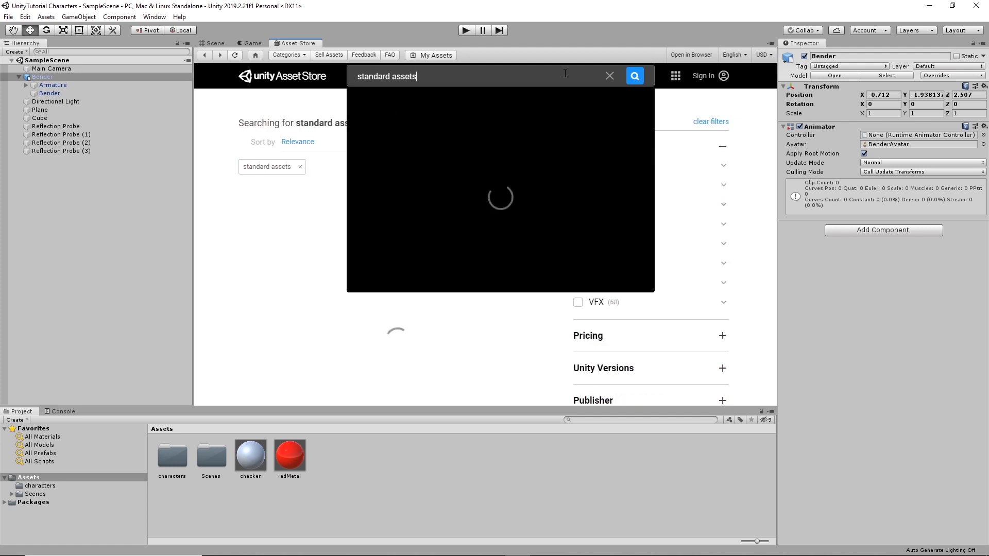
pyautogui.write('s')
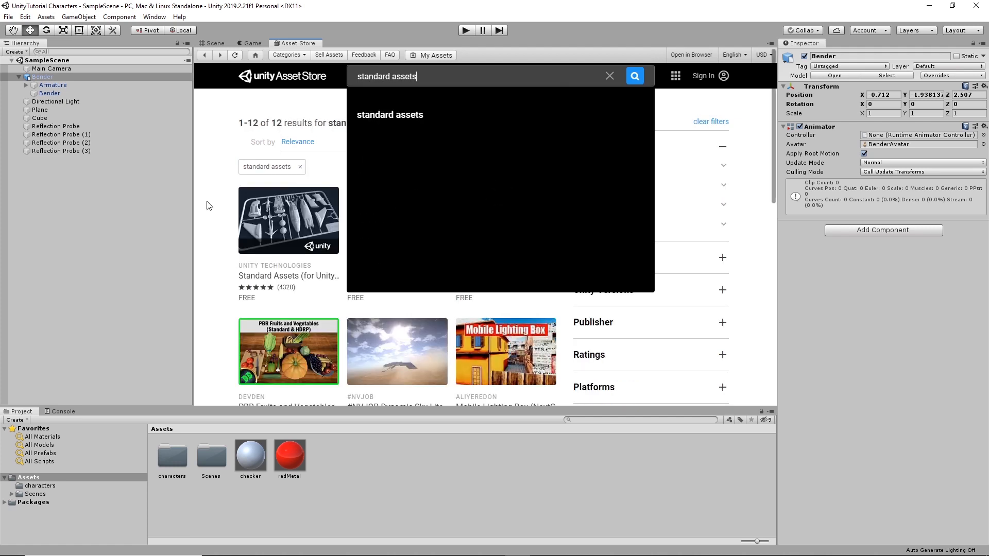
pyautogui.click(230, 234)
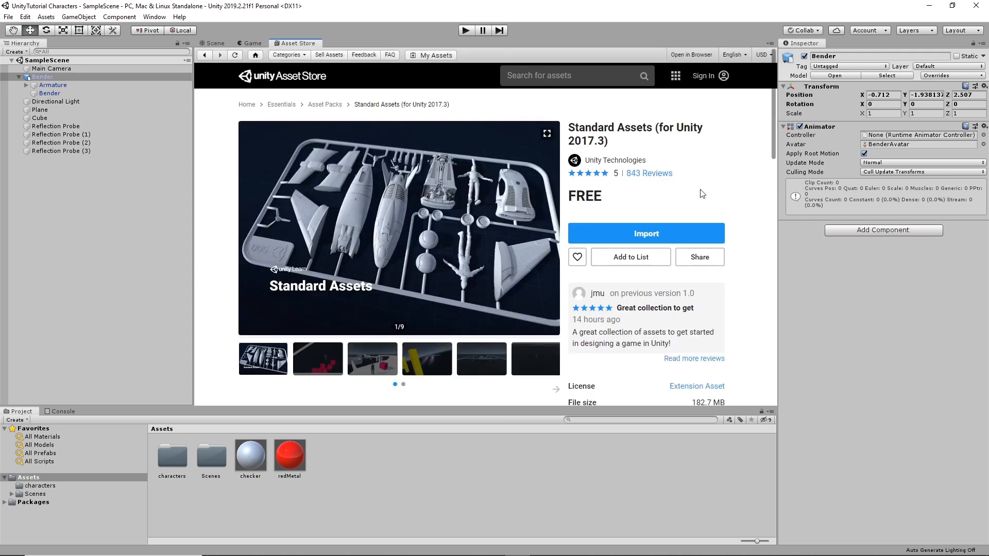
# Step: Start importing the Standard Assets package, exclude the entire SampleScenes folder from the import and collapse it
pyautogui.click(662, 234)
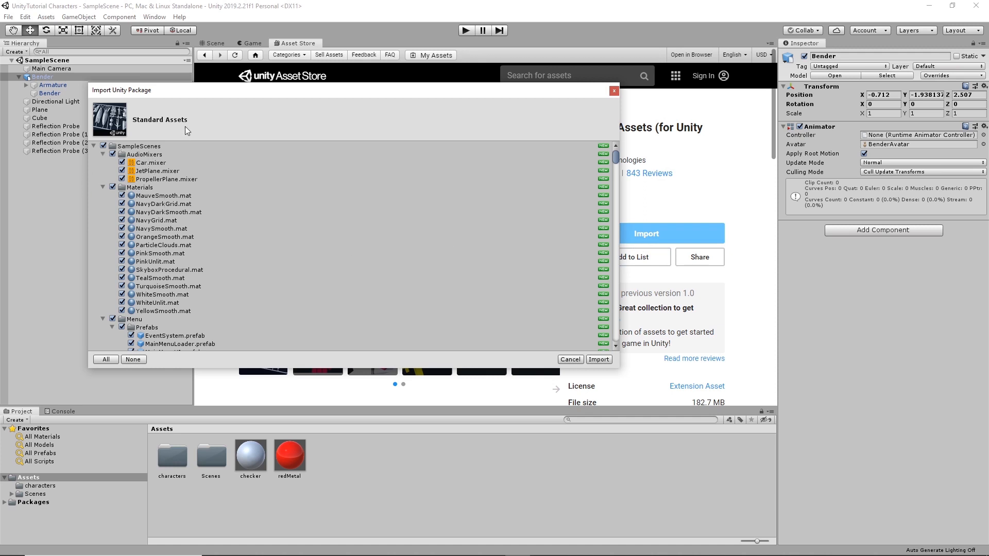
pyautogui.moveTo(261, 96); pyautogui.dragTo(349, 92)
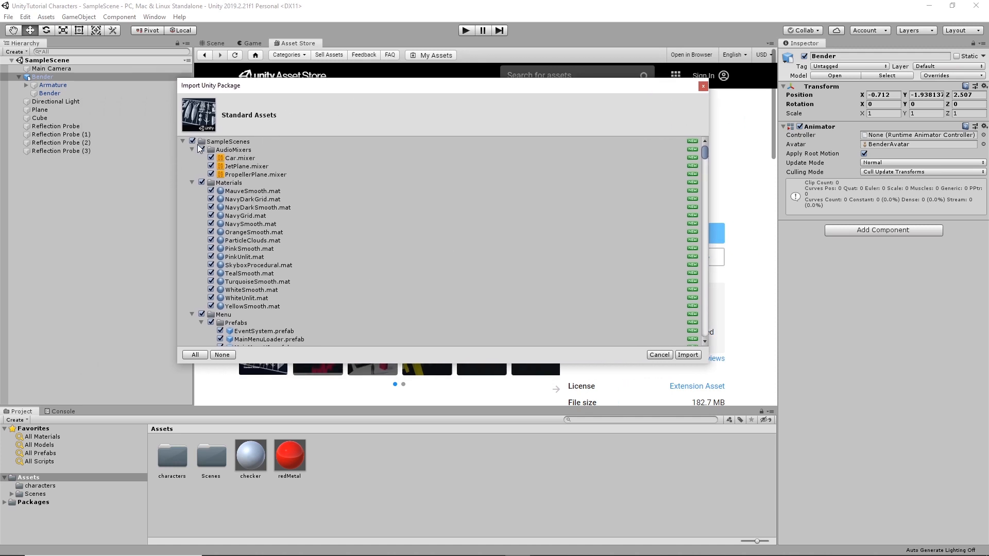
pyautogui.click(193, 144)
pyautogui.click(192, 150)
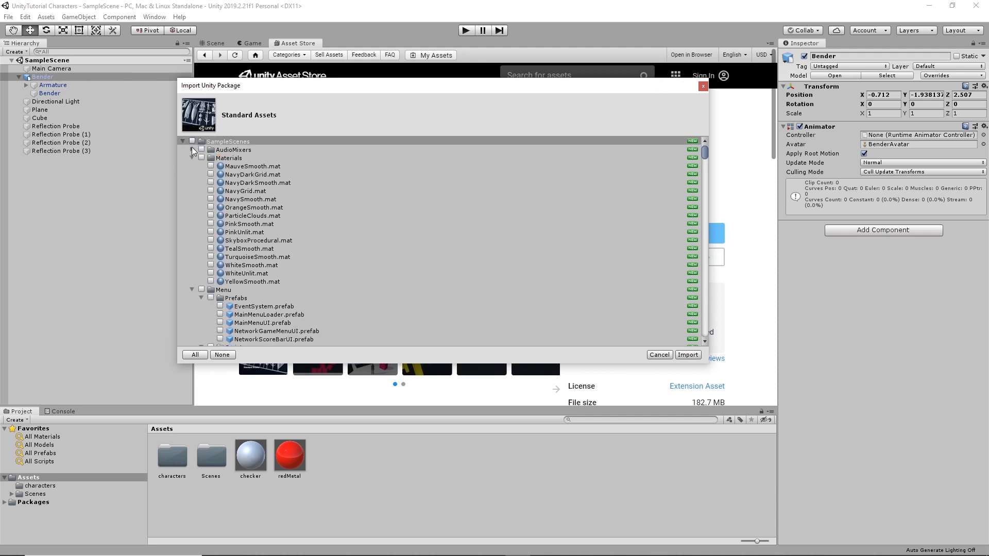
pyautogui.click(195, 159)
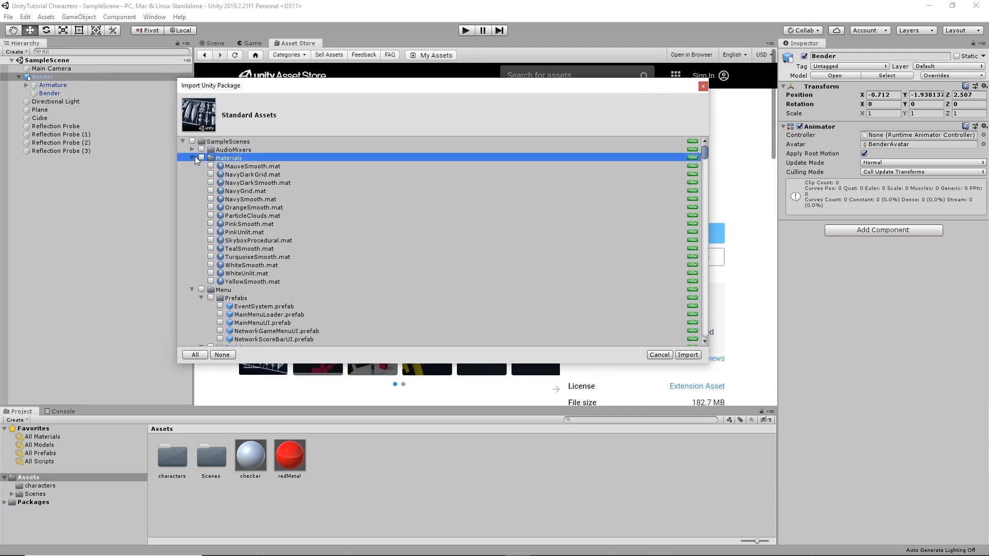
pyautogui.click(192, 158)
pyautogui.click(191, 166)
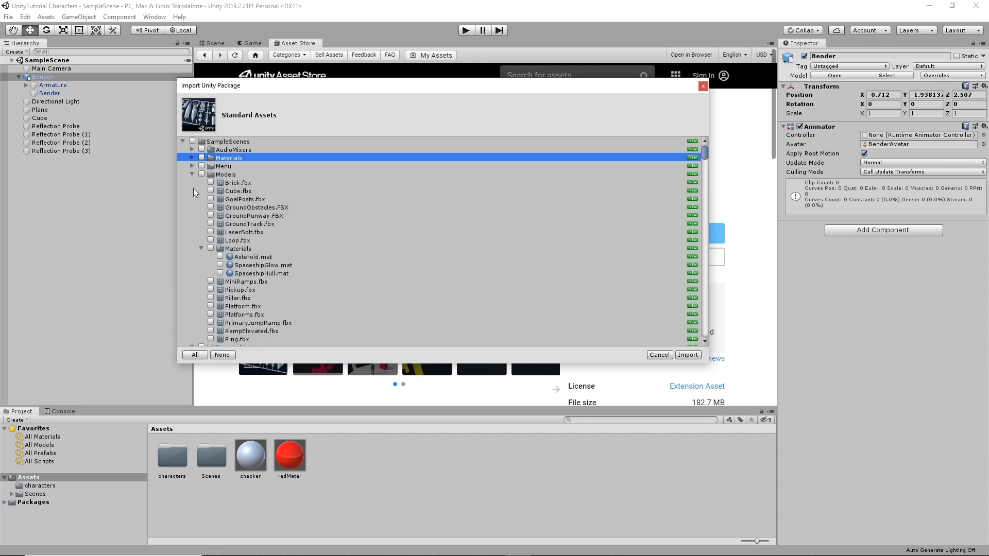
pyautogui.click(192, 174)
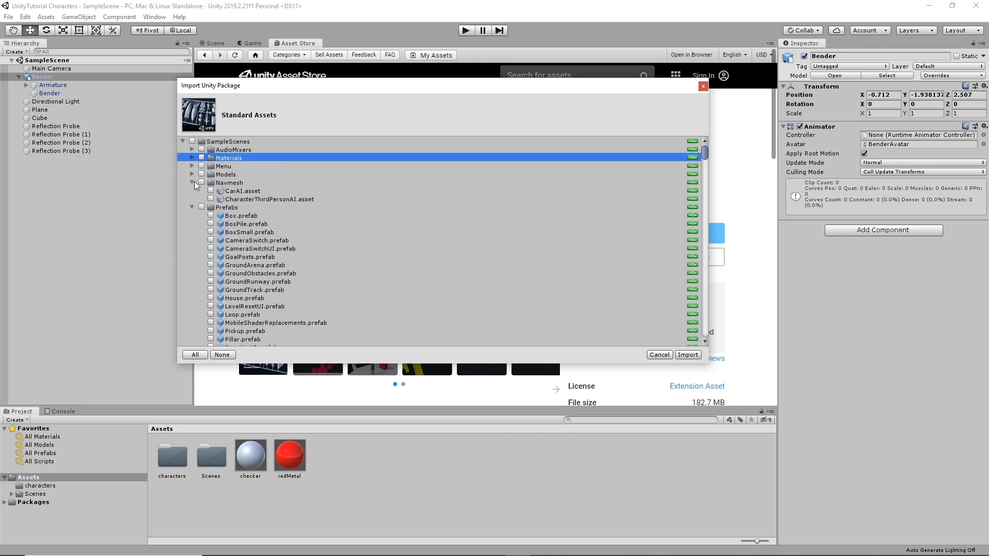
pyautogui.click(183, 141)
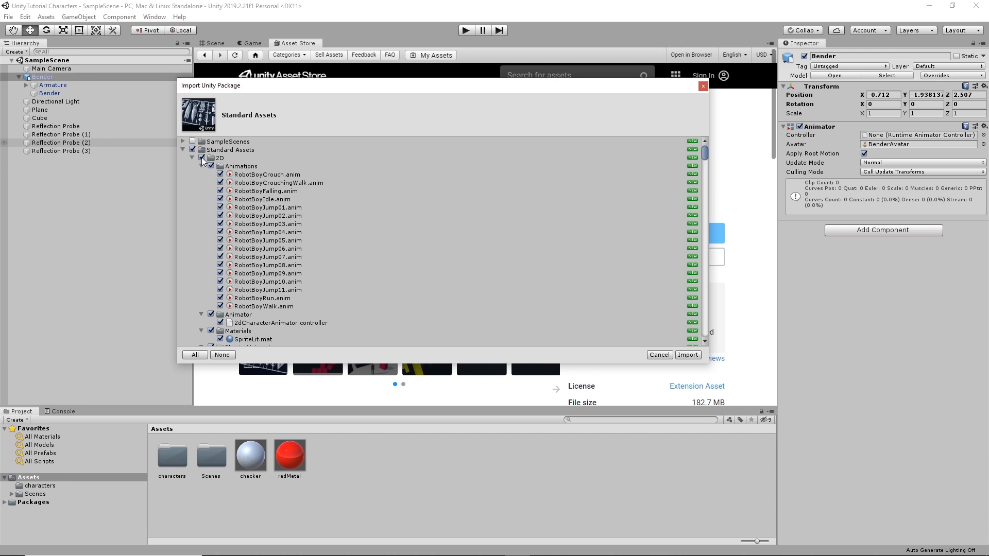
# Step: Exclude the 2D and Cameras folders of Standard Assets from the import and collapse both
pyautogui.click(202, 157)
pyautogui.click(193, 158)
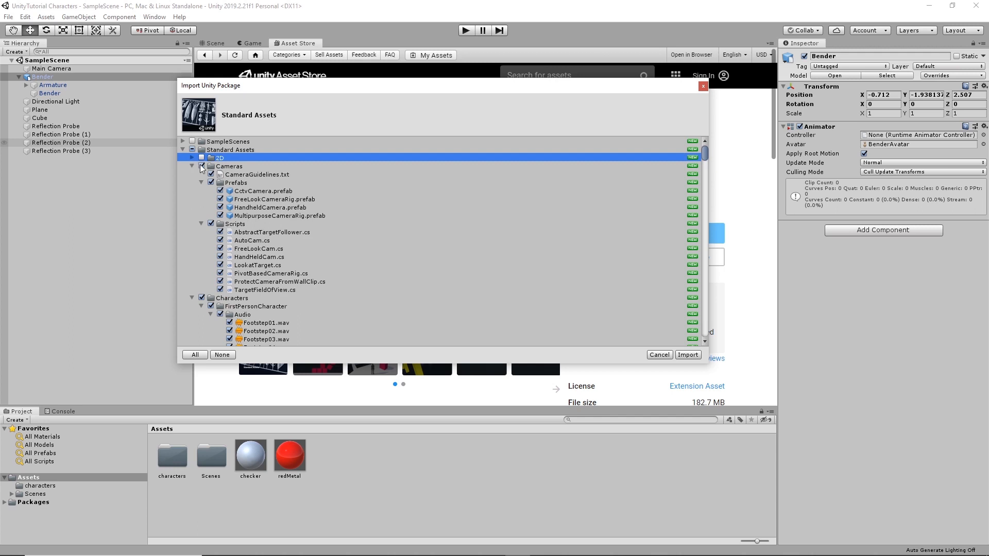
pyautogui.click(201, 166)
pyautogui.click(192, 166)
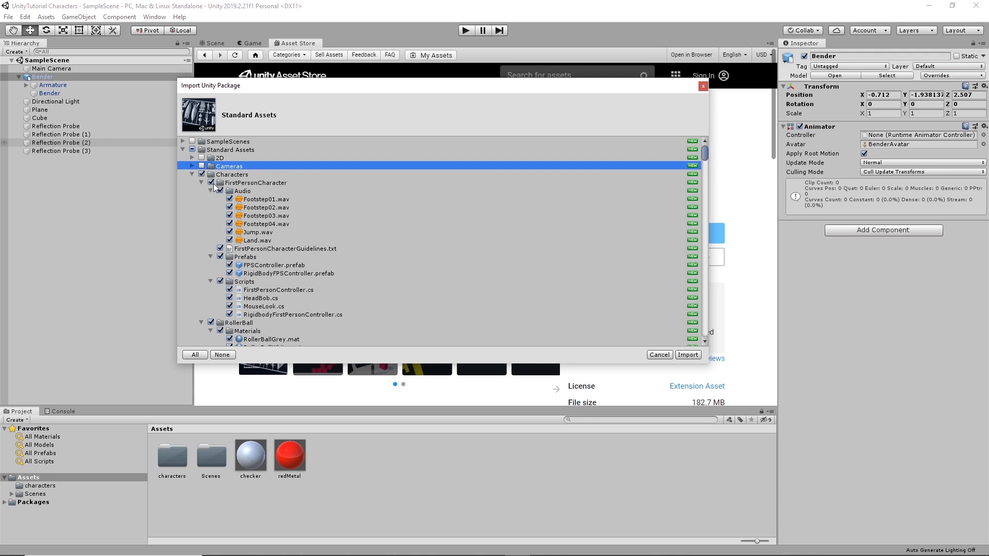
# Step: Exclude FirstPersonCharacter and RollerBall under Characters, leaving only ThirdPersonCharacter selected, and collapse all three folders
pyautogui.click(211, 183)
pyautogui.click(201, 183)
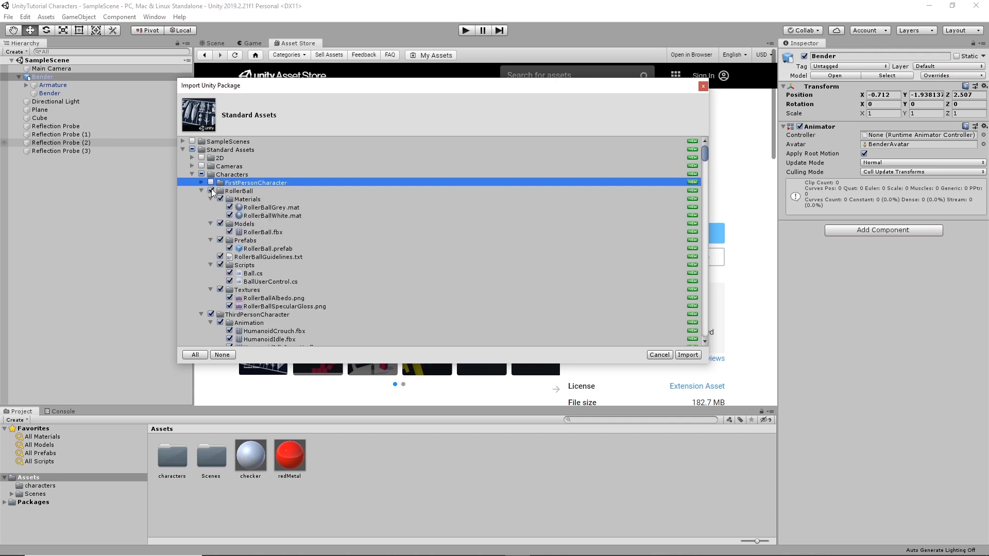
pyautogui.click(211, 190)
pyautogui.click(202, 192)
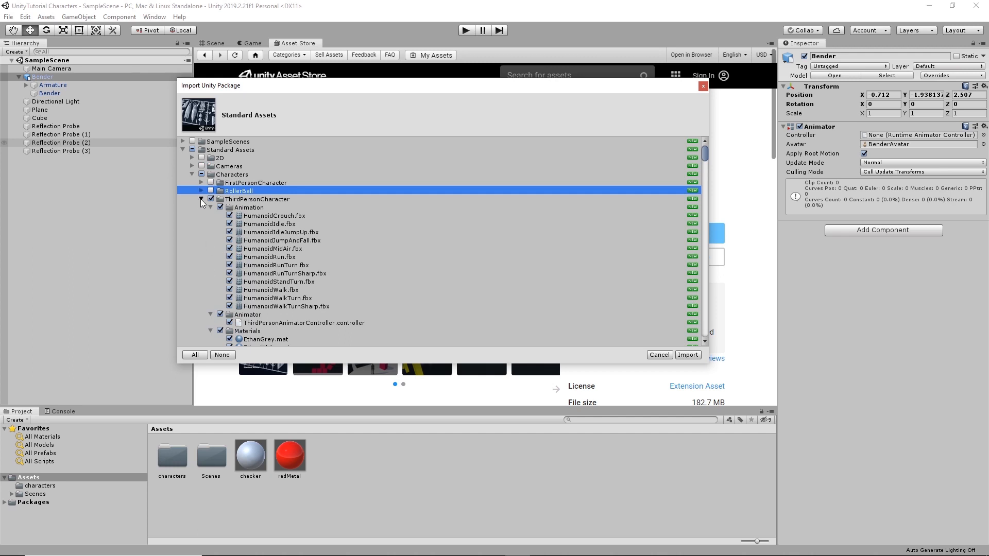
pyautogui.click(201, 199)
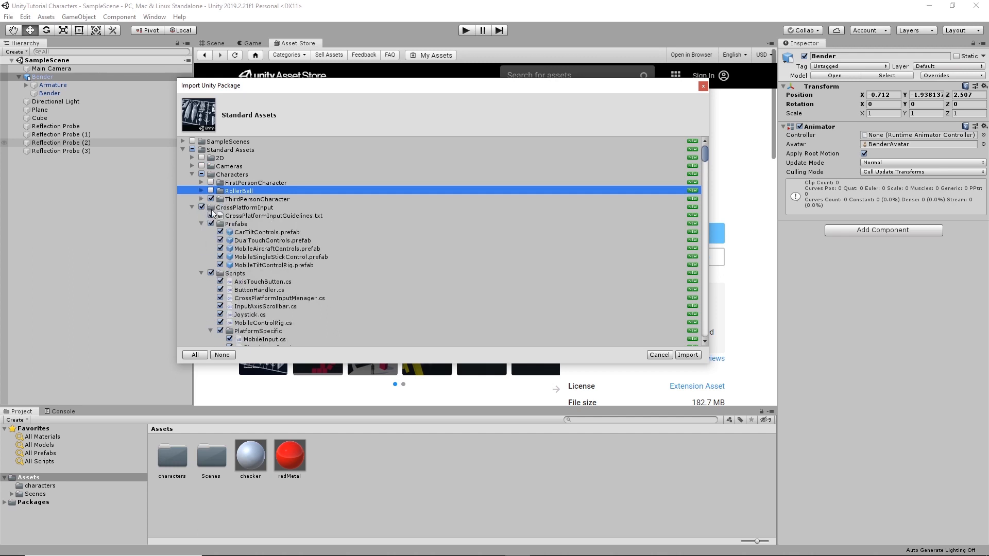
# Step: Collapse CrossPlatformInput, exclude the Water folder under Editor from the import and collapse it
pyautogui.click(192, 208)
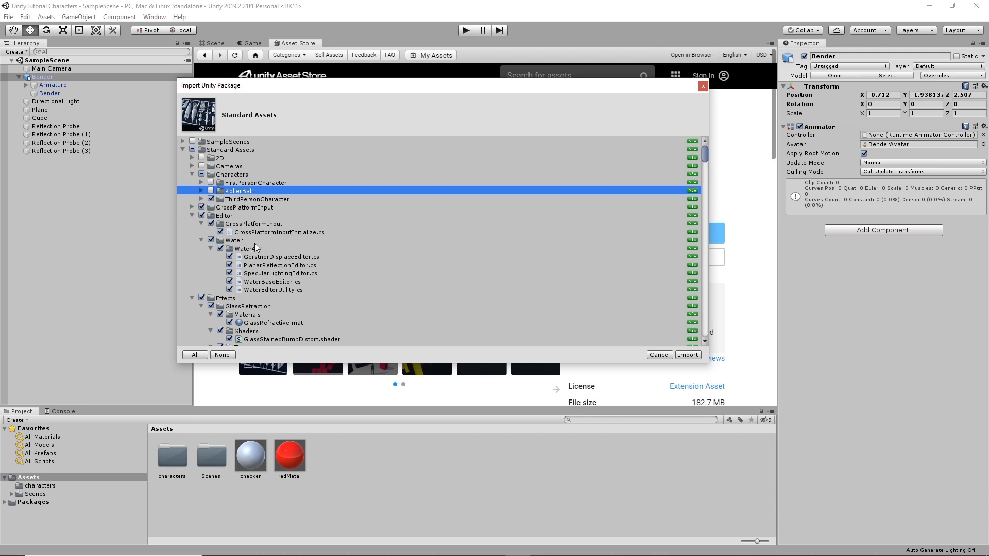
pyautogui.click(192, 216)
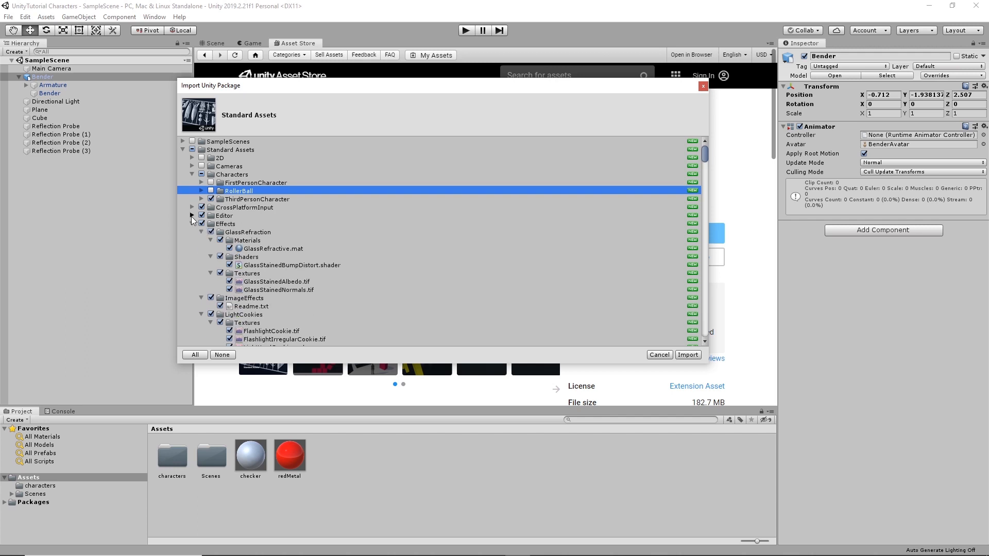
pyautogui.click(192, 216)
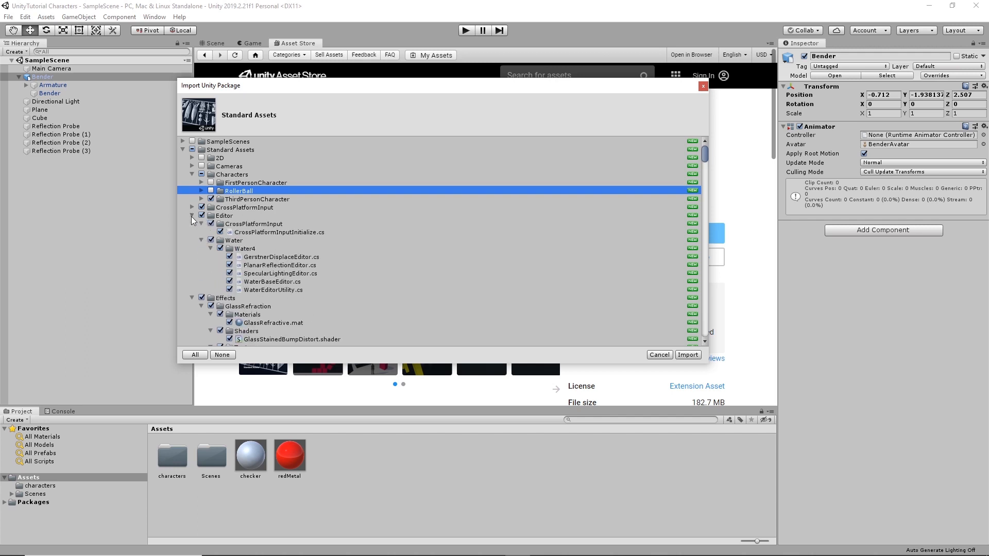
pyautogui.click(211, 240)
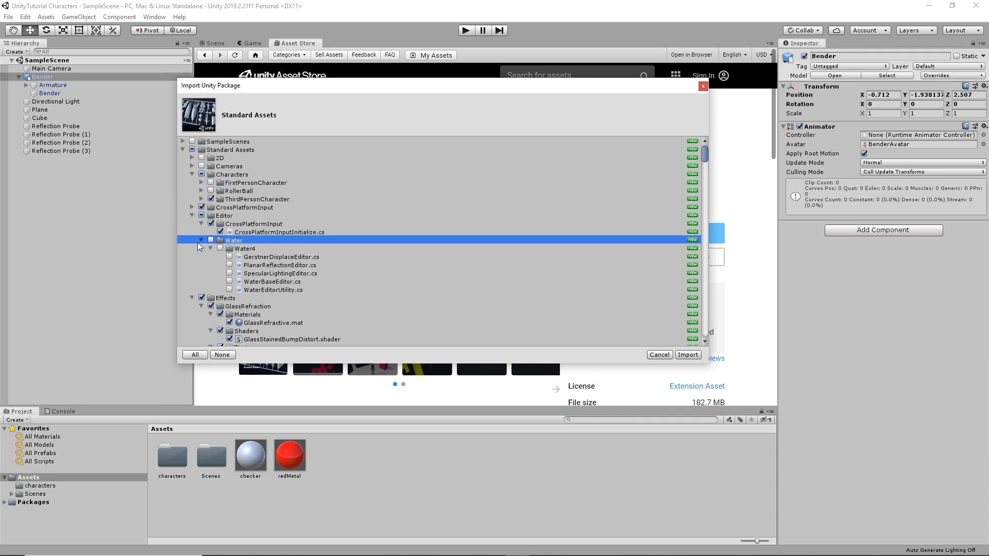
pyautogui.click(201, 241)
# Step: Exclude the Effects and Environment folders of Standard Assets from the import and collapse both
pyautogui.click(202, 249)
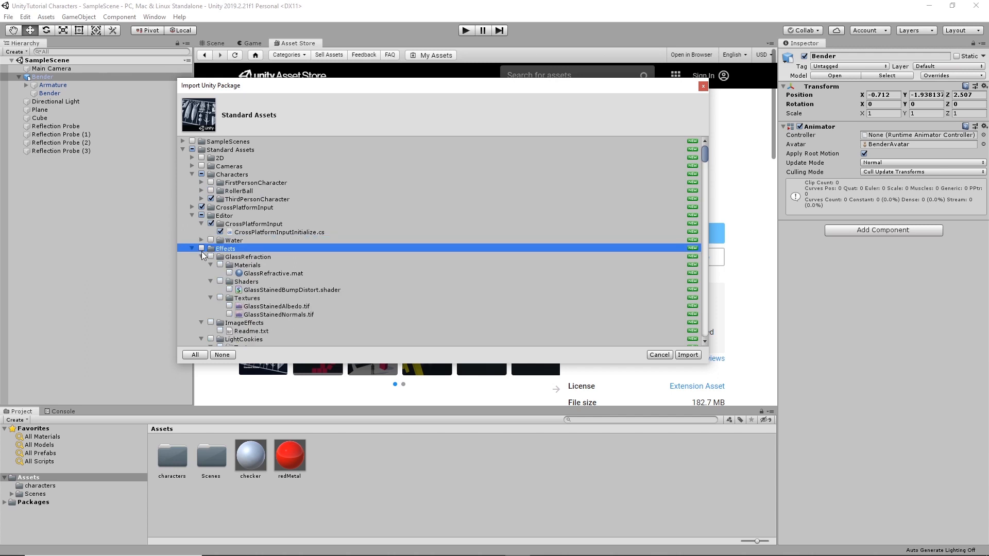
pyautogui.click(192, 249)
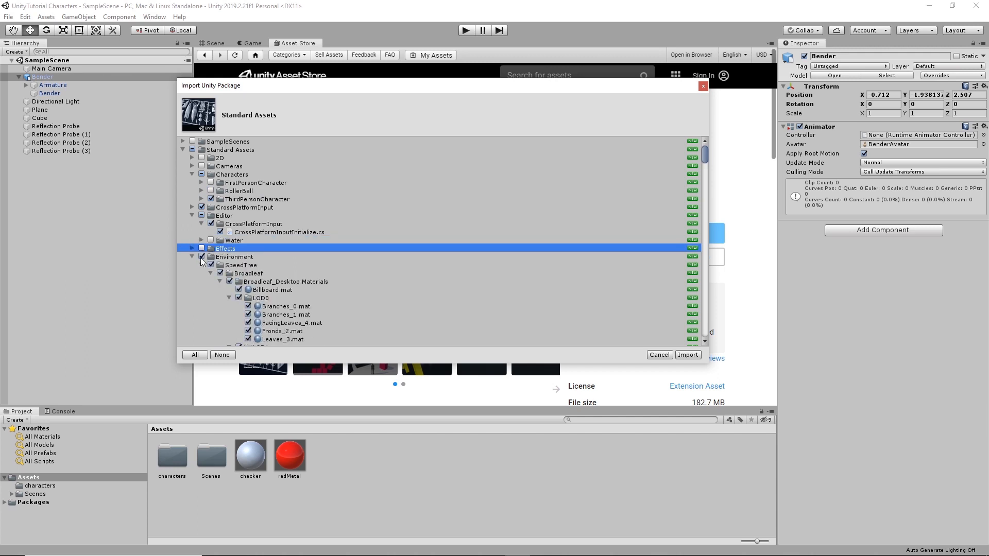
pyautogui.click(202, 257)
pyautogui.click(192, 258)
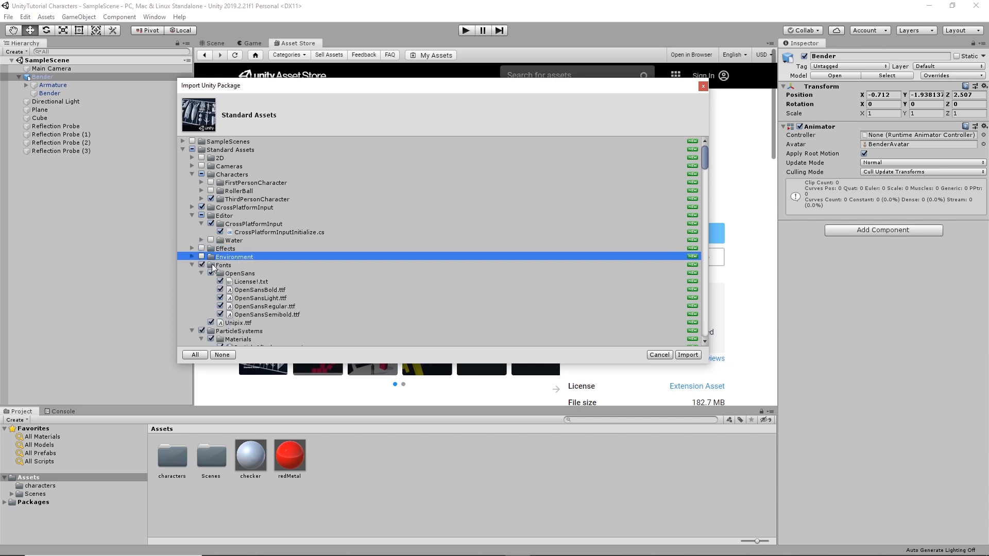
# Step: Exclude the ParticleSystems folder from the import, keep Fonts and PhysicsMaterials selected, and collapse all three folders
pyautogui.click(192, 265)
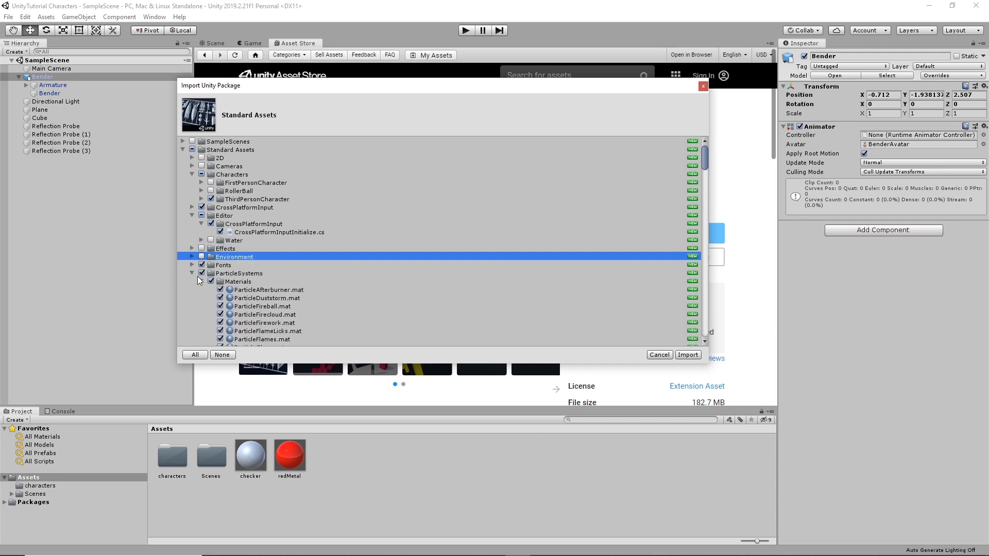
pyautogui.click(202, 274)
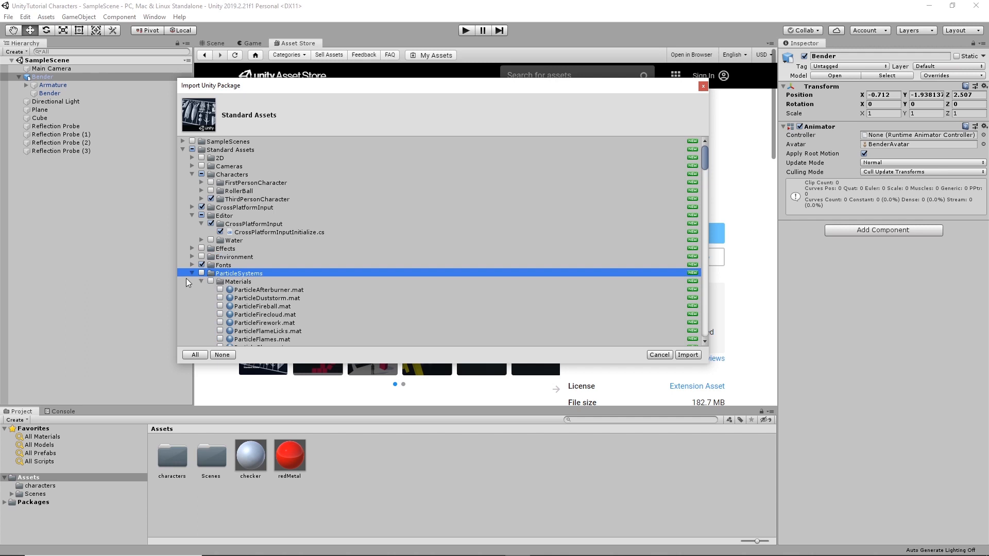
pyautogui.click(192, 273)
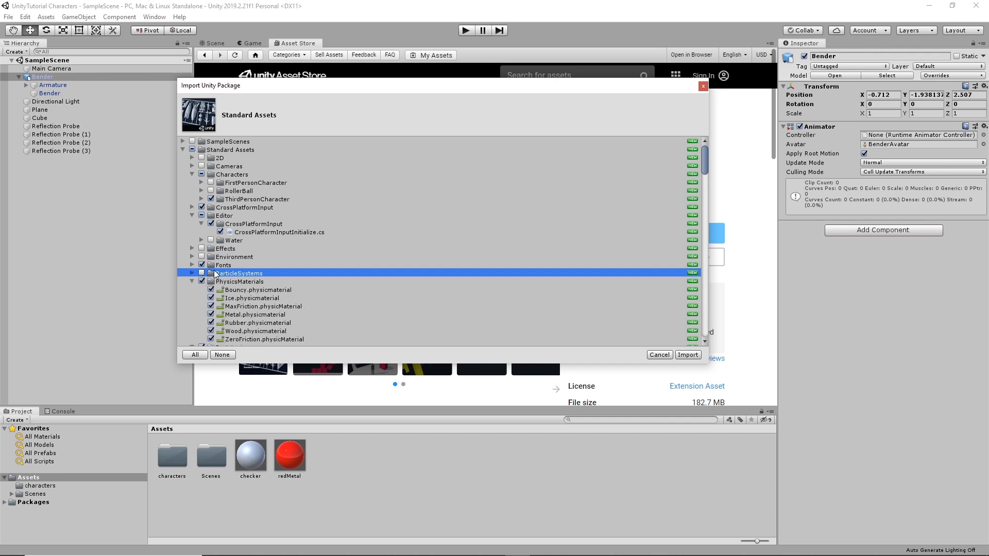
pyautogui.click(195, 283)
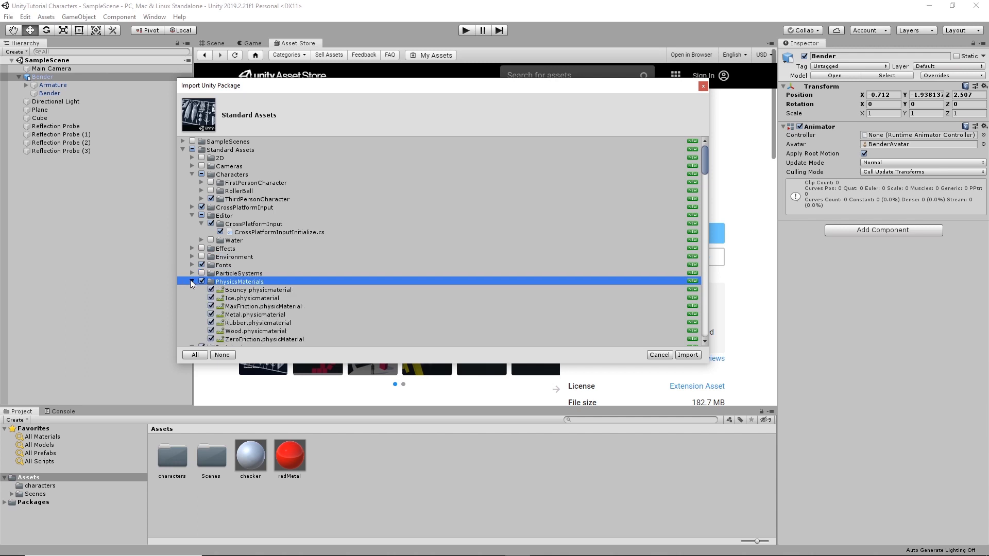
pyautogui.click(192, 282)
# Step: Exclude the Prototyping and Vehicles folders, keep Utility selected, and import the chosen Standard Assets files
pyautogui.scroll(-2, 212, 279)
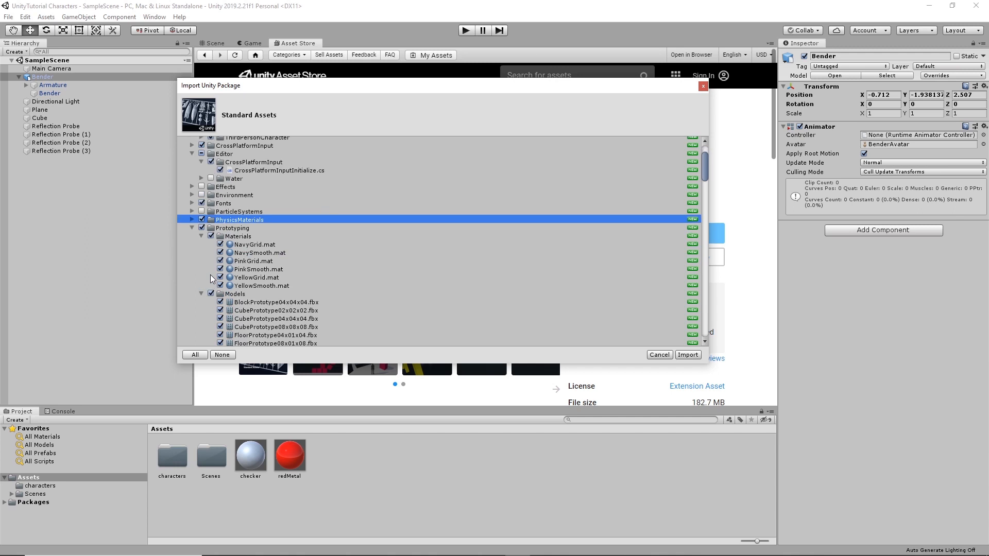
pyautogui.click(201, 228)
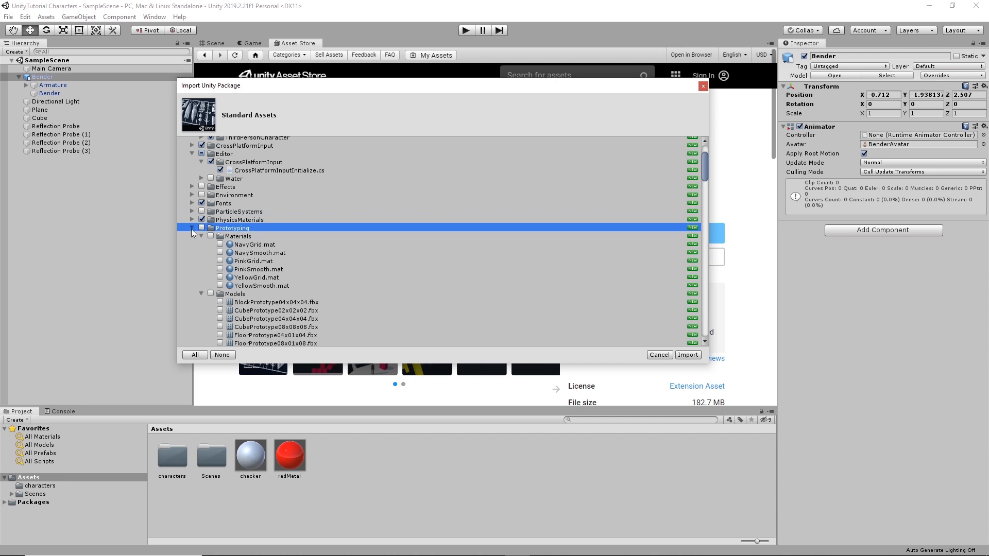
pyautogui.click(192, 229)
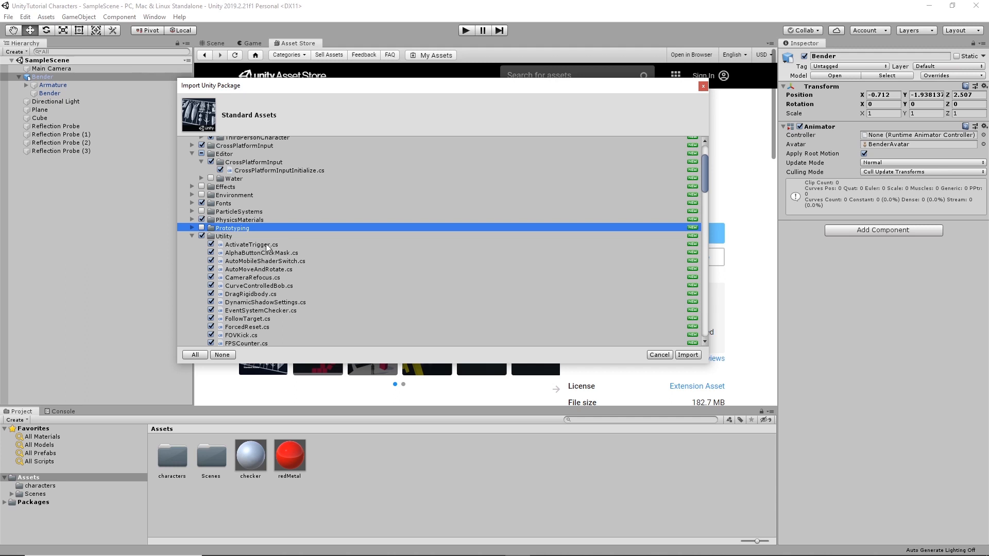
pyautogui.click(191, 236)
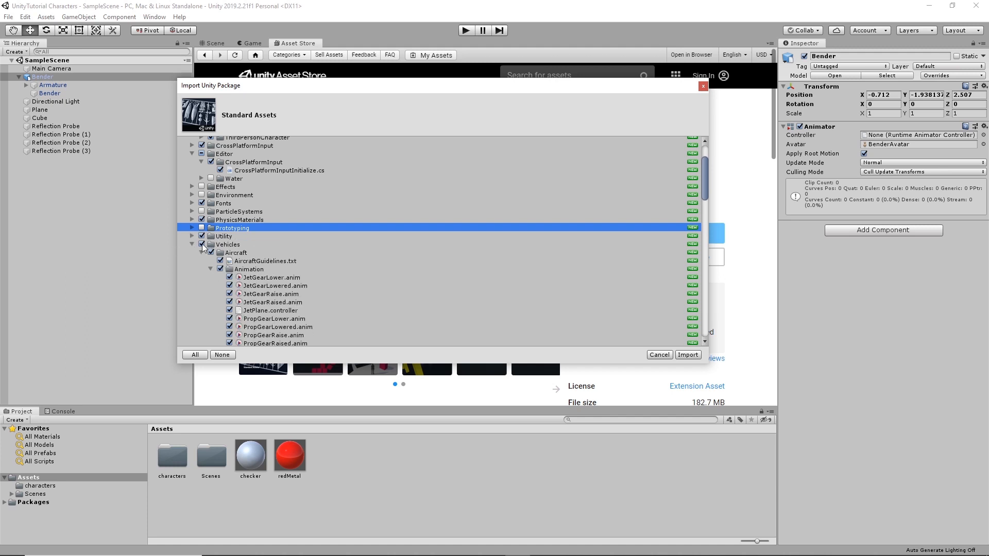
pyautogui.click(201, 245)
pyautogui.click(192, 244)
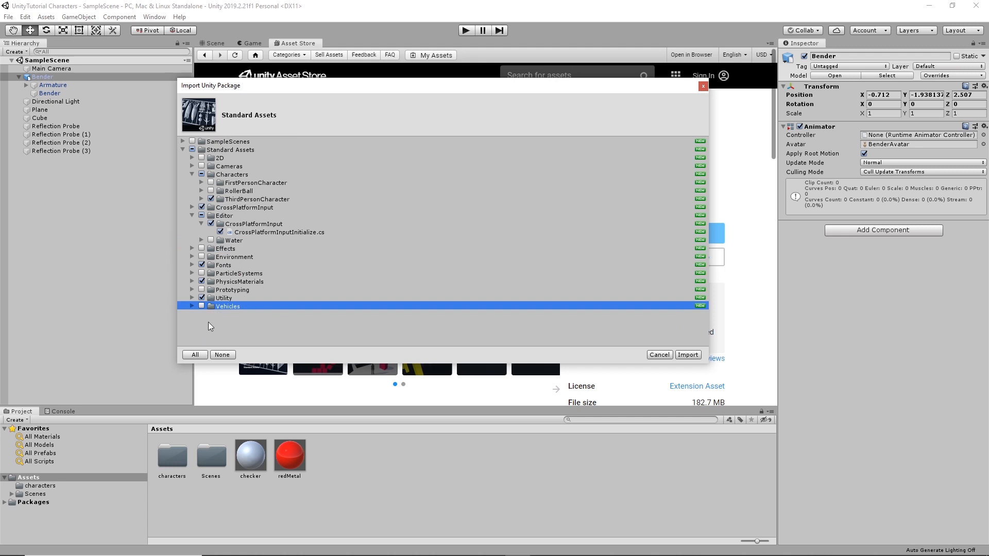
pyautogui.click(689, 355)
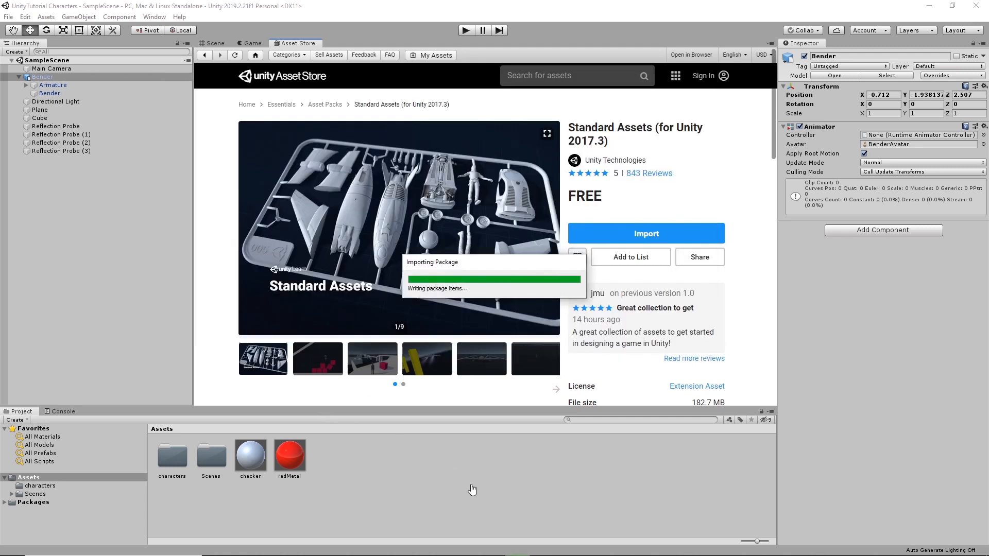
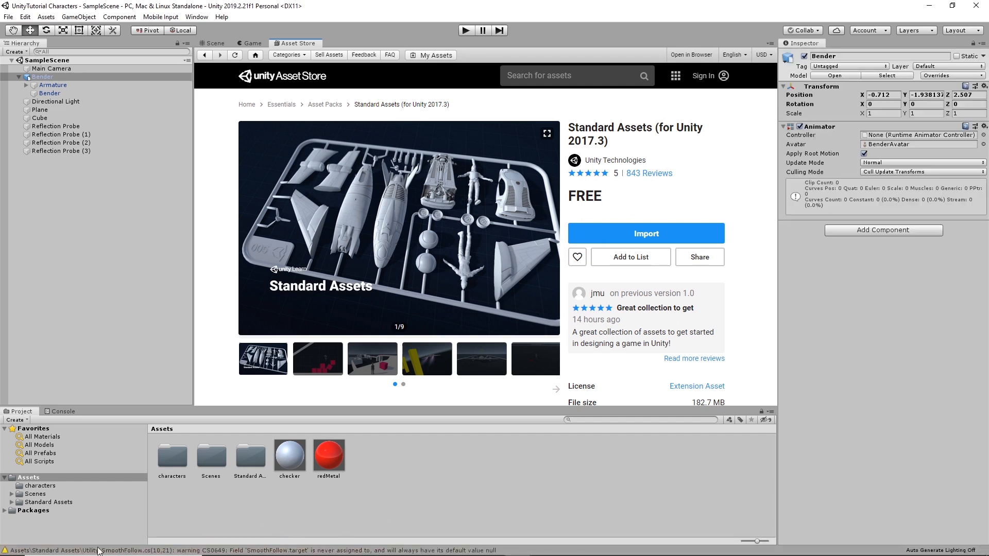
# Step: Check the console for errors and warnings from the Standard Assets import, and return to the project's assets
pyautogui.click(60, 412)
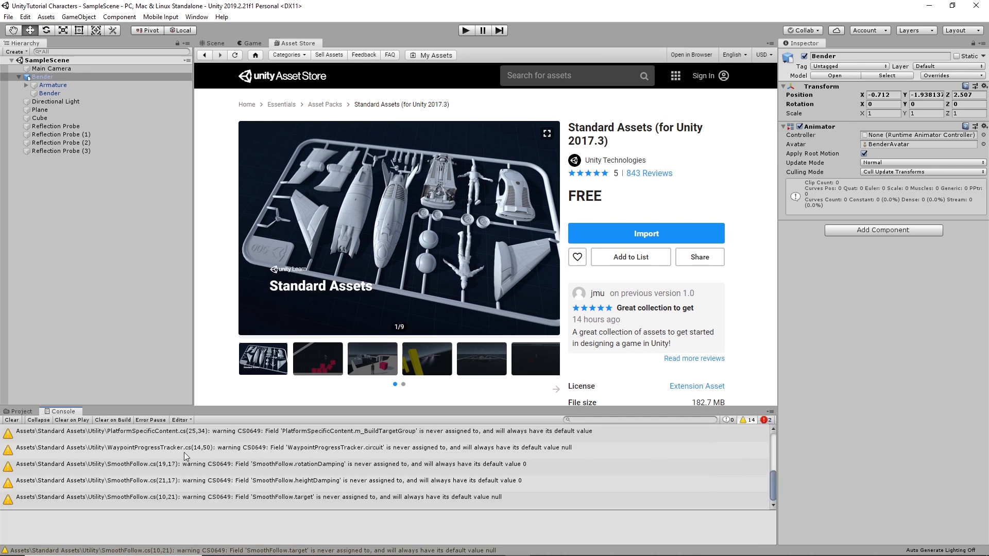
pyautogui.click(765, 421)
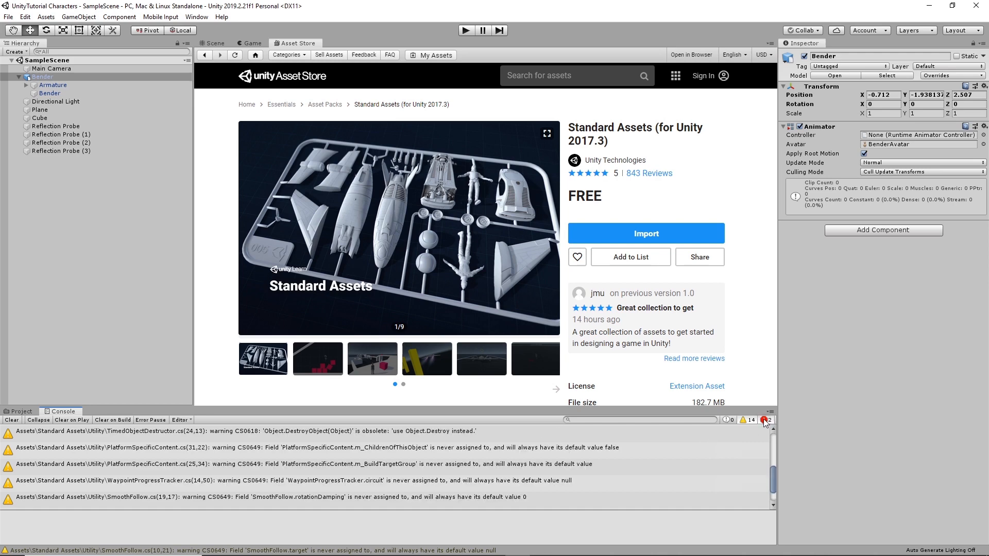
pyautogui.scroll(5, 758, 471)
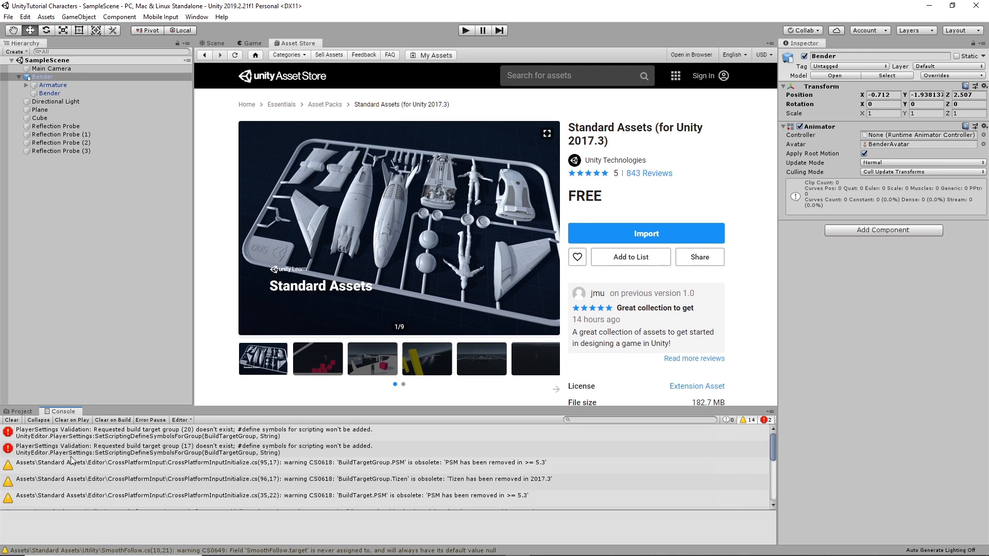
pyautogui.click(19, 411)
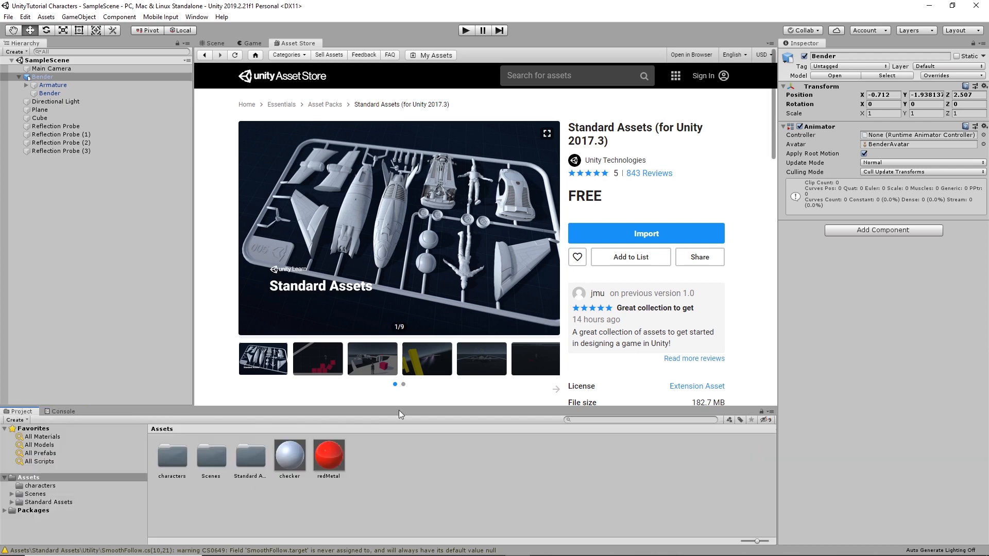
# Step: Return to the 3D scene, and save both the scene and the project
pyautogui.click(213, 43)
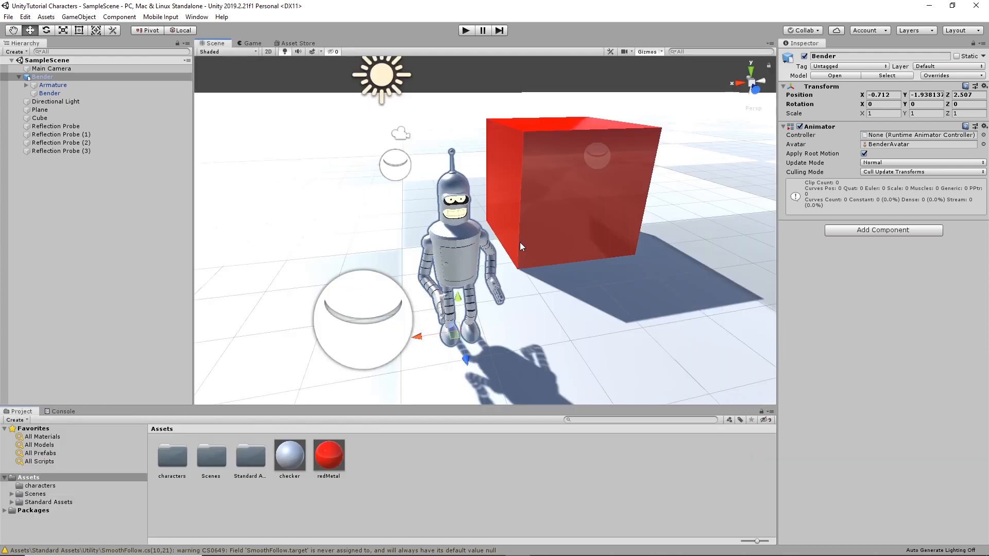
pyautogui.click(8, 16)
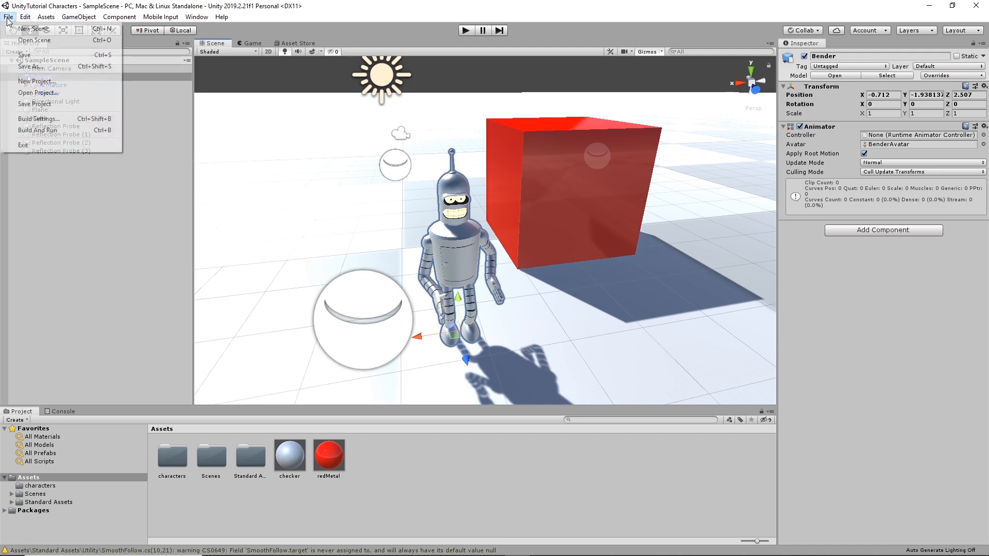
pyautogui.click(27, 56)
pyautogui.click(8, 17)
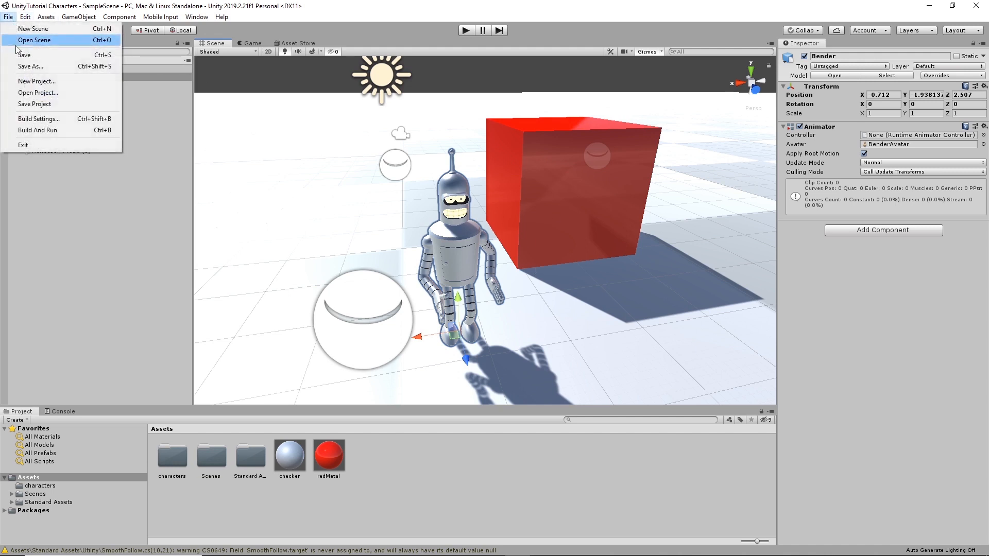
pyautogui.click(31, 104)
# Step: Place the ThirdPersonController prefab from the Standard Assets ThirdPersonCharacter Prefabs folder on the floor beside the Bender robot
pyautogui.keyDown('alt'); pyautogui.moveTo(386, 231); pyautogui.dragTo(425, 241); pyautogui.keyUp('alt')
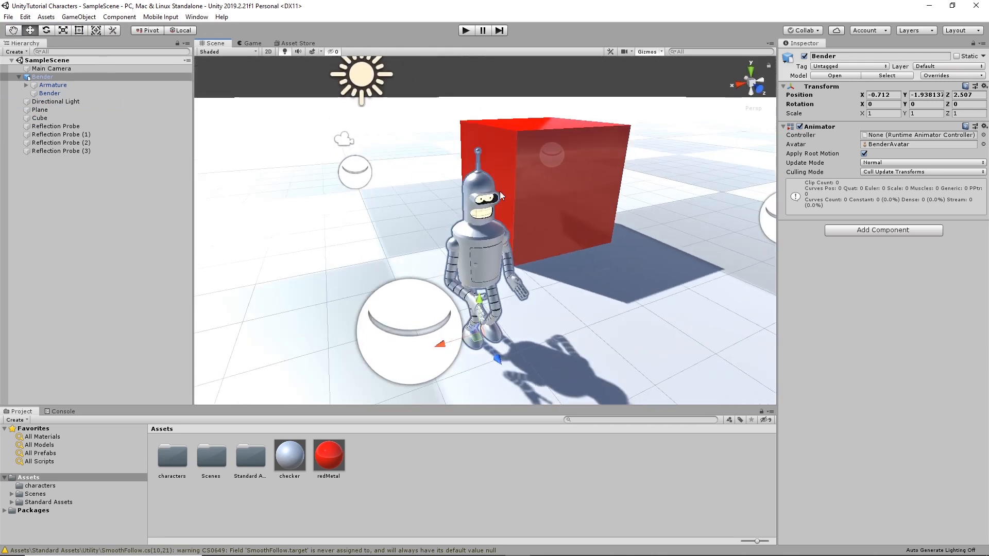
pyautogui.keyDown('alt'); pyautogui.moveTo(409, 277); pyautogui.dragTo(377, 269); pyautogui.keyUp('alt')
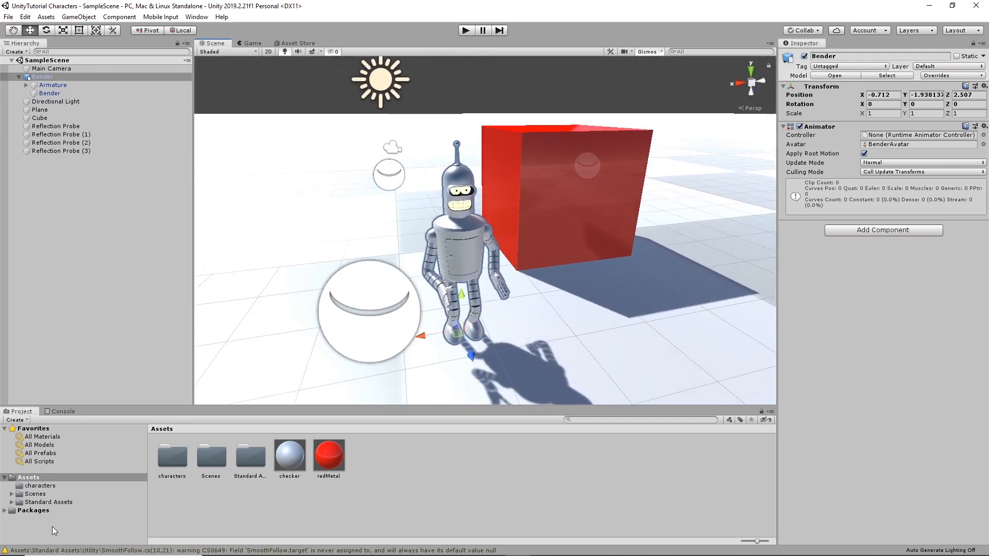
pyautogui.click(11, 502)
pyautogui.click(19, 510)
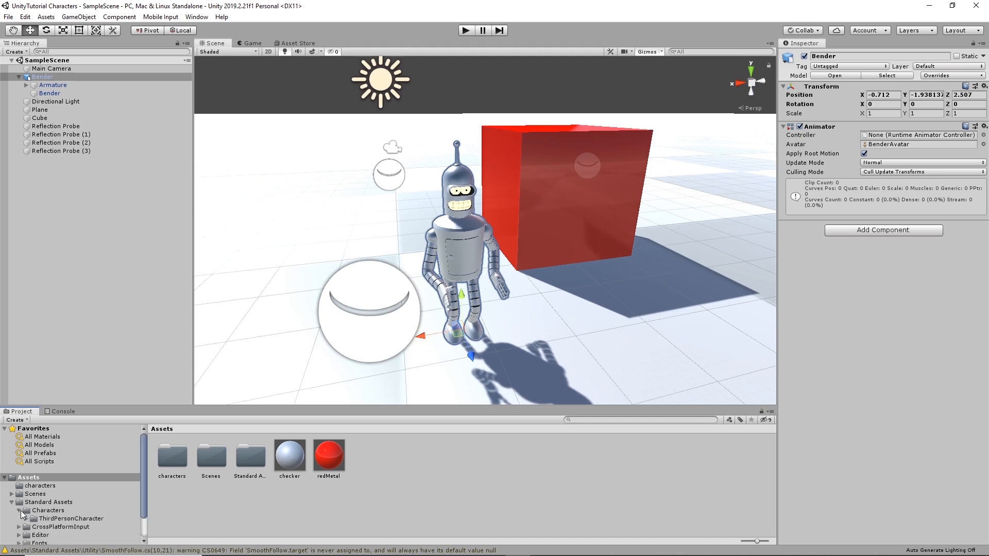
pyautogui.scroll(-2, 54, 500)
pyautogui.click(32, 491)
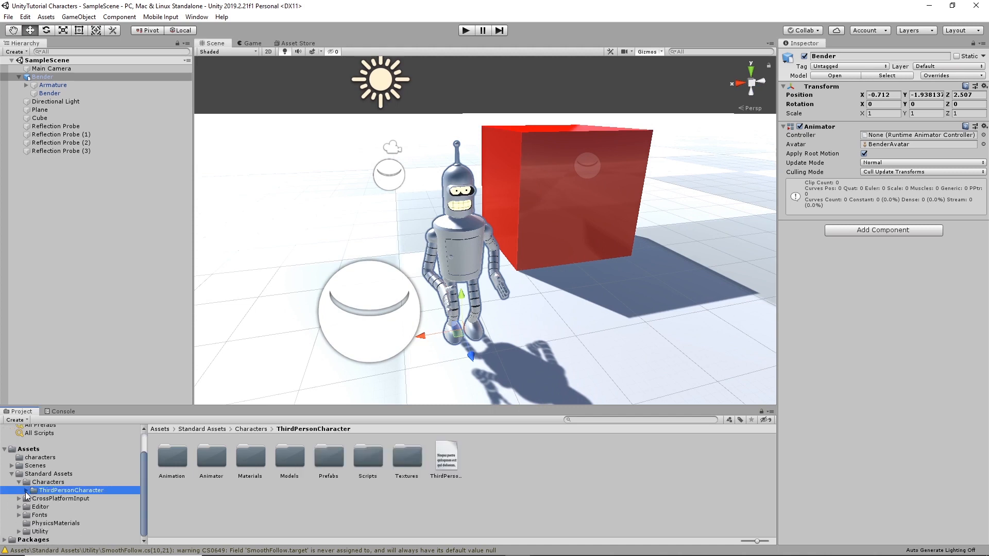
pyautogui.click(26, 491)
pyautogui.scroll(-3, 61, 522)
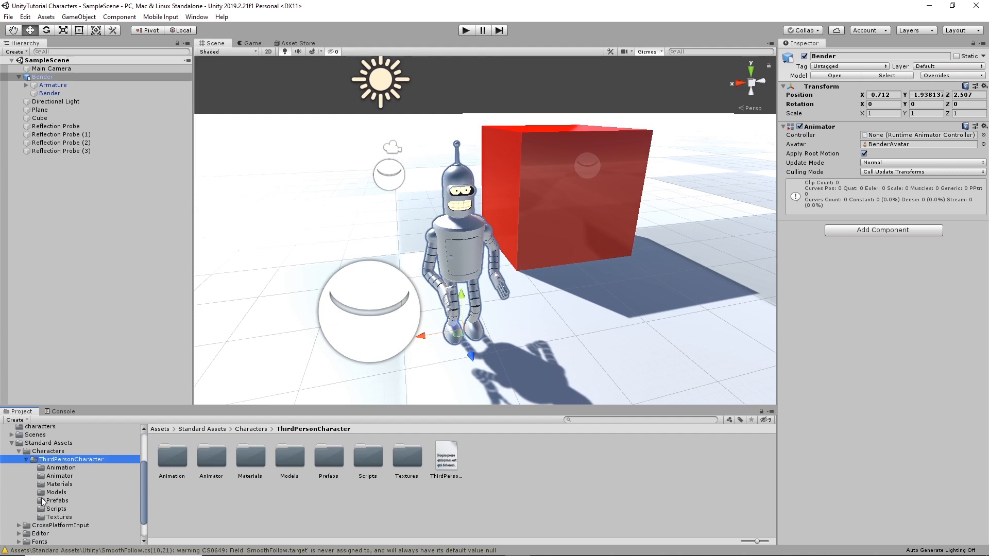
pyautogui.click(52, 501)
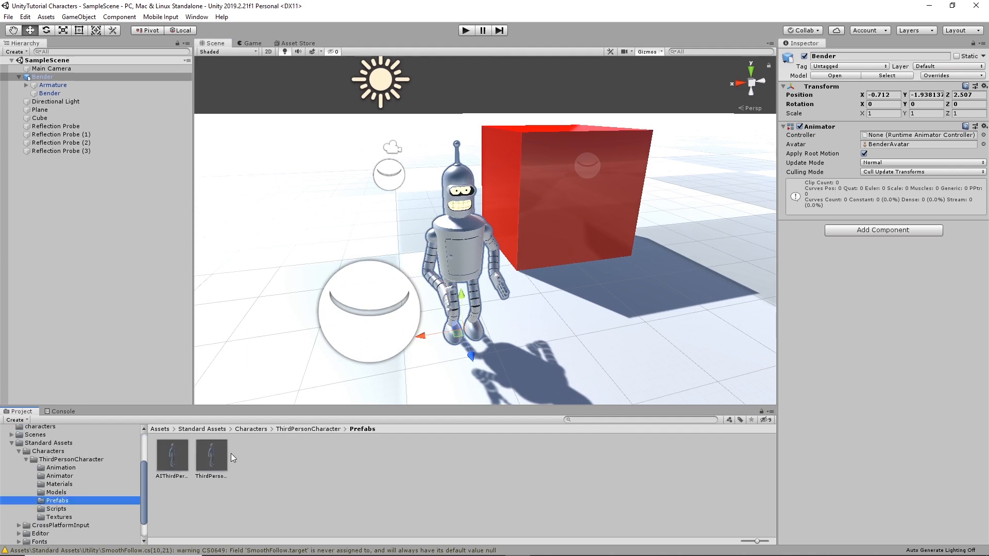
pyautogui.moveTo(213, 456); pyautogui.dragTo(309, 336)
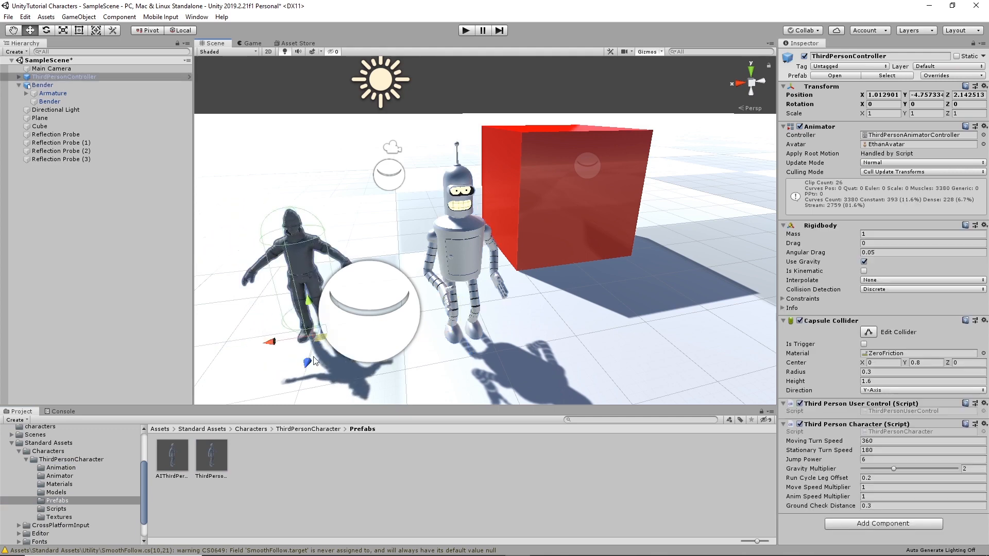
# Step: Copy the Rigidbody component from ThirdPersonController and paste it as a new component on the Bender robot
pyautogui.keyDown('alt'); pyautogui.moveTo(405, 339); pyautogui.dragTo(456, 302); pyautogui.keyUp('alt')
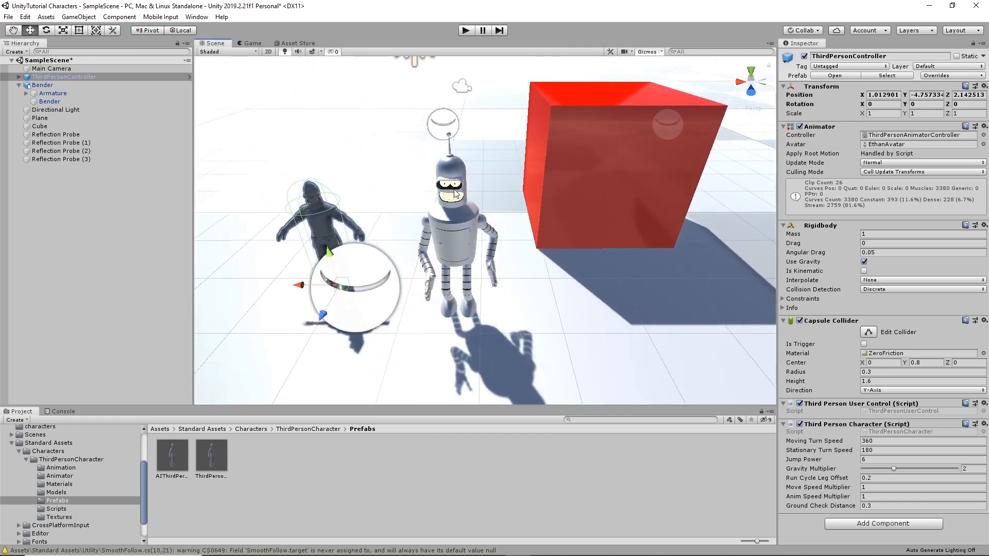
pyautogui.keyDown('alt'); pyautogui.moveTo(467, 243); pyautogui.dragTo(507, 225); pyautogui.keyUp('alt')
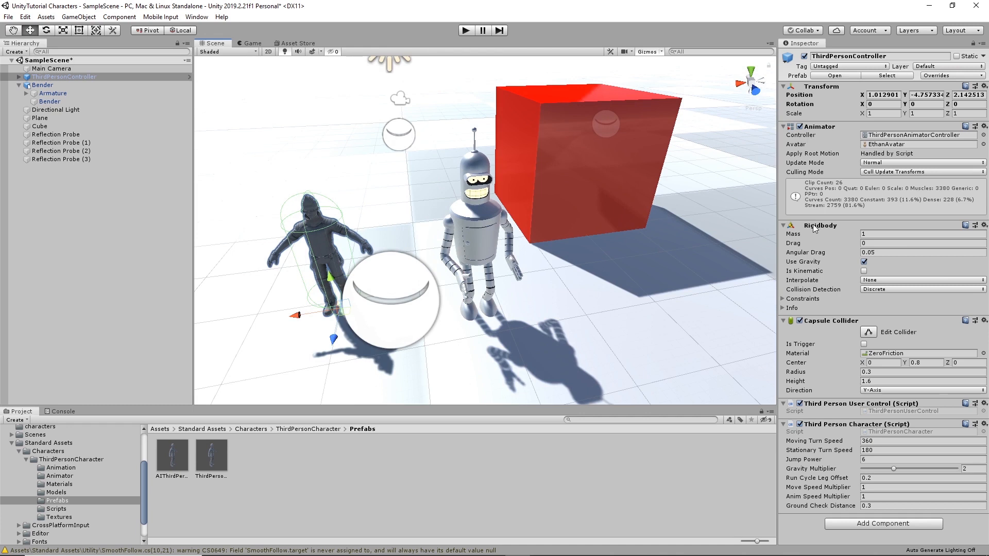
pyautogui.click(833, 227)
pyautogui.rightClick(833, 227)
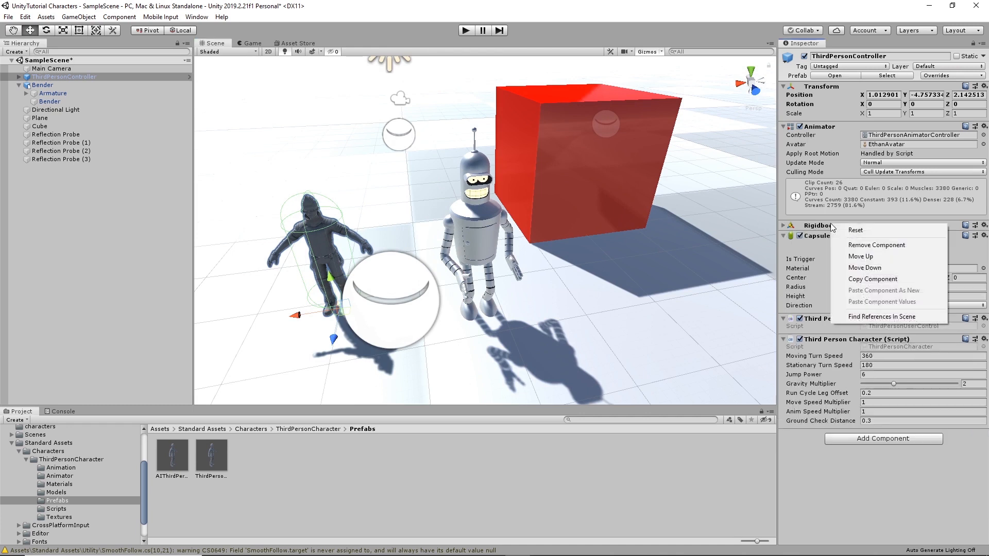
pyautogui.click(876, 278)
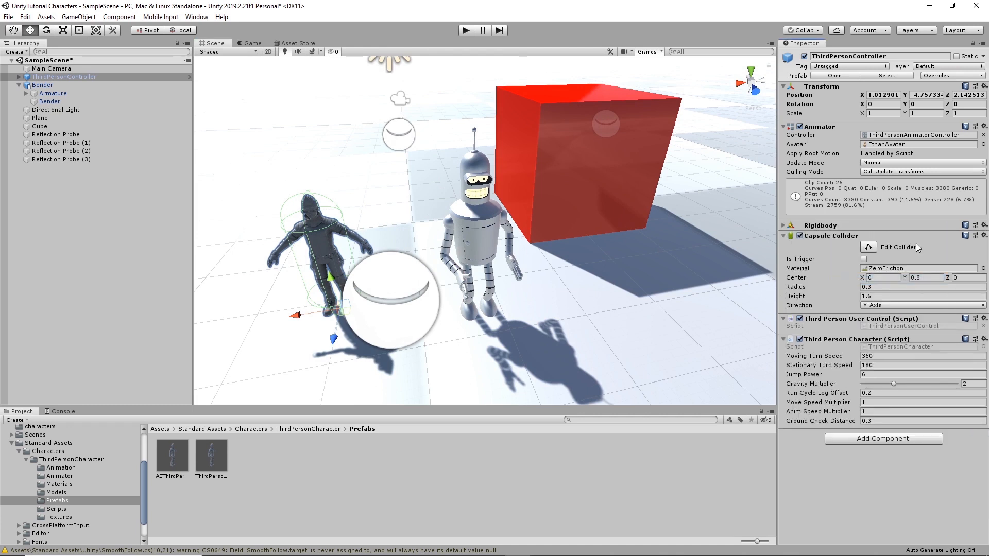
pyautogui.click(491, 224)
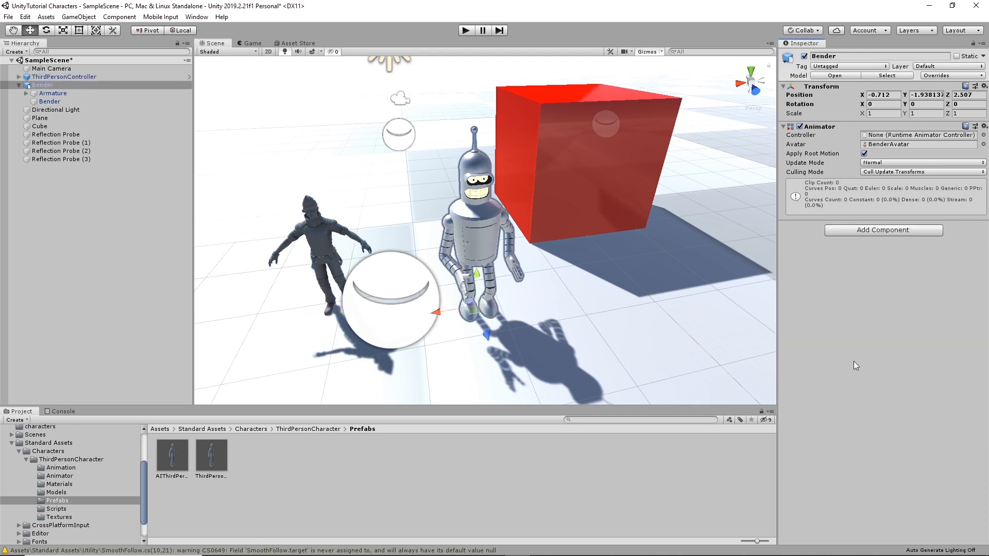
pyautogui.rightClick(817, 129)
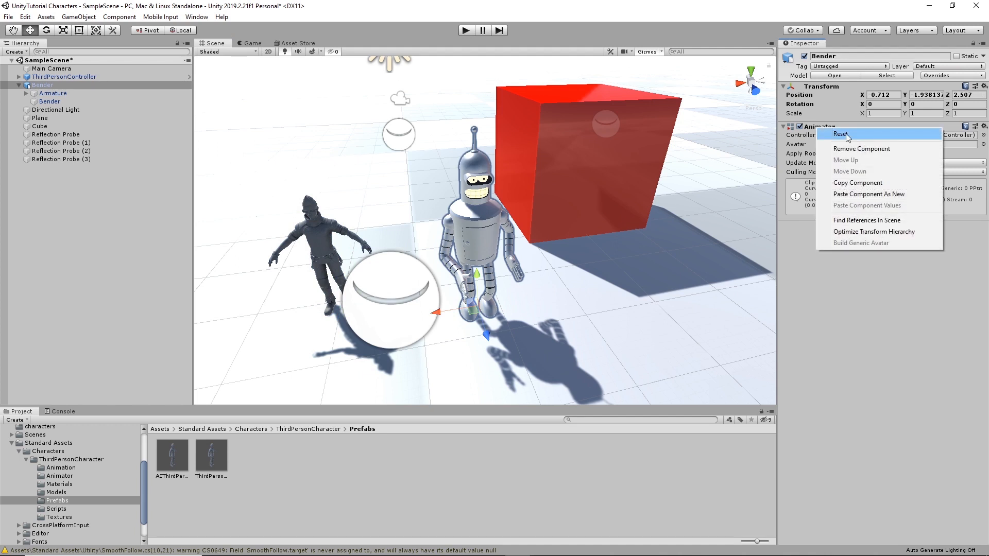
pyautogui.click(874, 194)
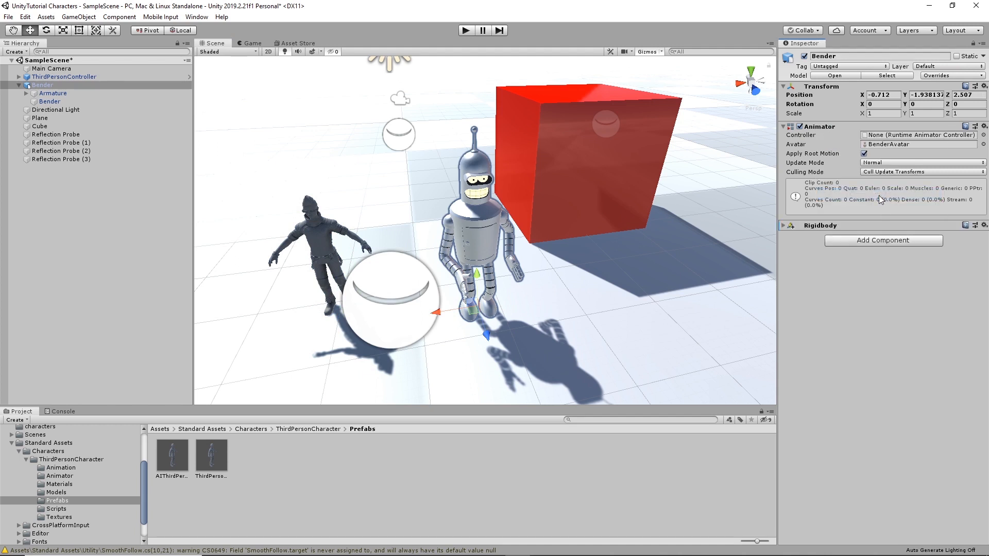
# Step: Copy ThirdPersonController's Capsule Collider and paste it onto Bender as a new component
pyautogui.click(318, 256)
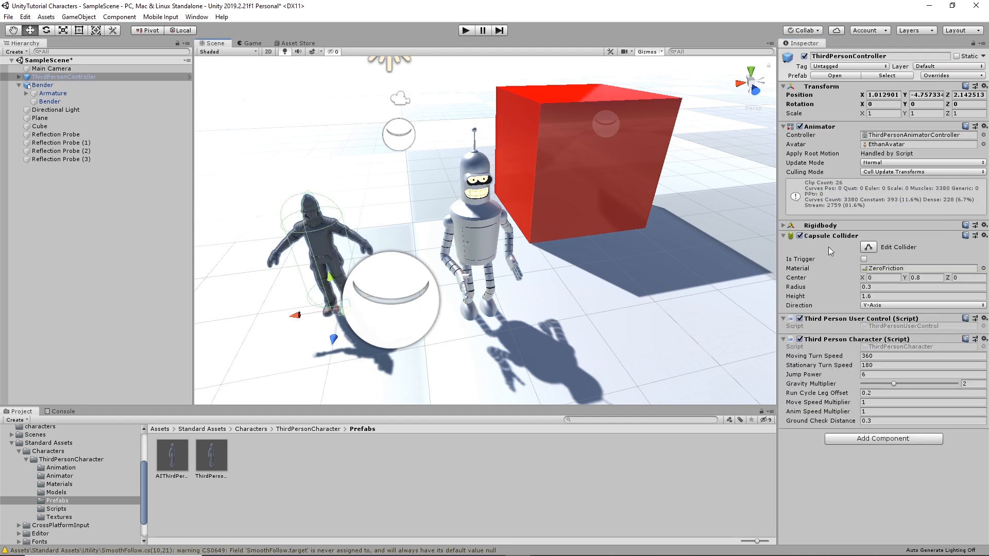
pyautogui.rightClick(835, 238)
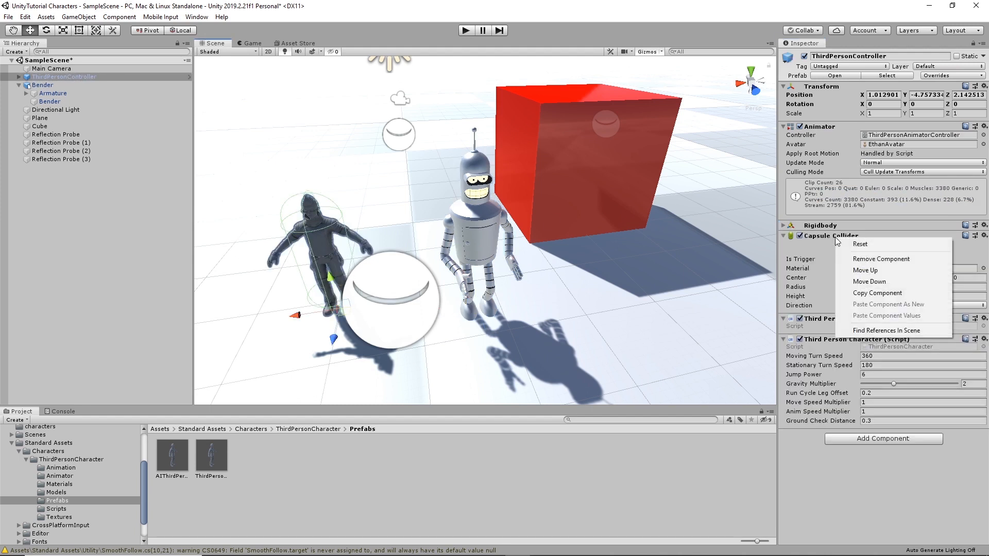
pyautogui.click(878, 292)
pyautogui.click(489, 227)
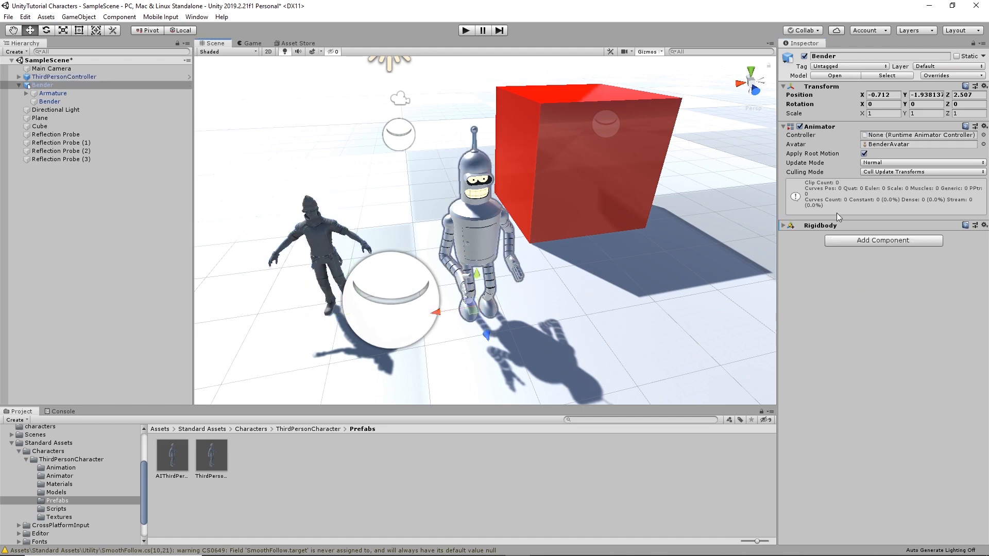
pyautogui.rightClick(829, 227)
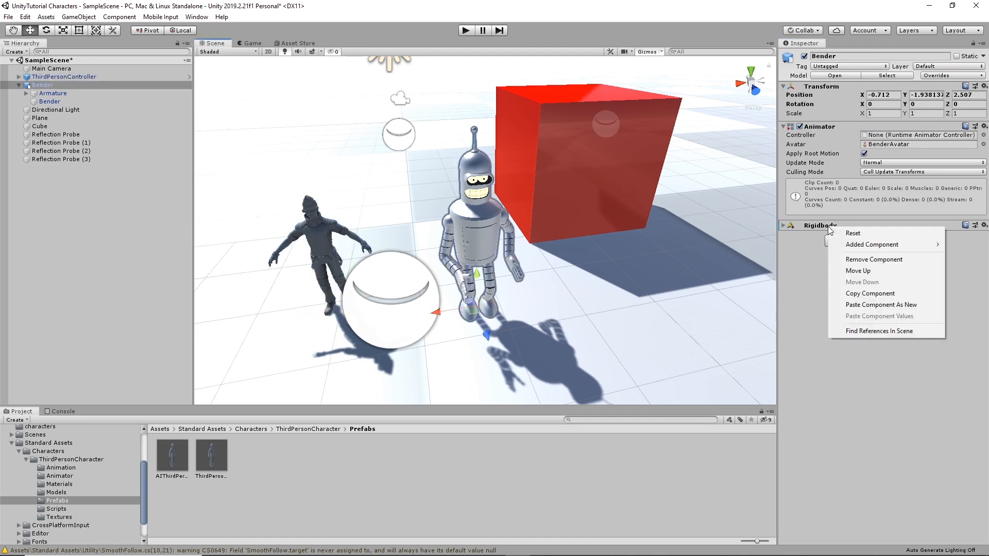
pyautogui.click(881, 304)
# Step: Examine from several angles how the capsule collider's outline fits around Bender's body
pyautogui.keyDown('alt'); pyautogui.moveTo(564, 236); pyautogui.dragTo(521, 189); pyautogui.keyUp('alt')
pyautogui.scroll(4, 551, 202)
pyautogui.keyDown('alt'); pyautogui.moveTo(554, 186); pyautogui.dragTo(592, 206, button='middle'); pyautogui.keyUp('alt')
pyautogui.keyDown('alt'); pyautogui.moveTo(481, 200); pyautogui.dragTo(458, 197); pyautogui.keyUp('alt')
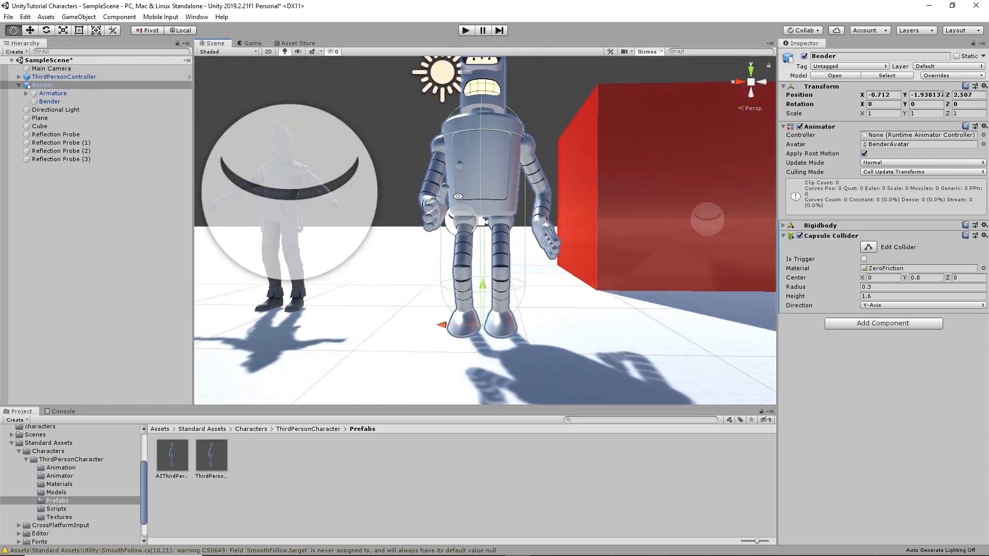
pyautogui.keyDown('alt'); pyautogui.moveTo(521, 101); pyautogui.dragTo(555, 133); pyautogui.keyUp('alt')
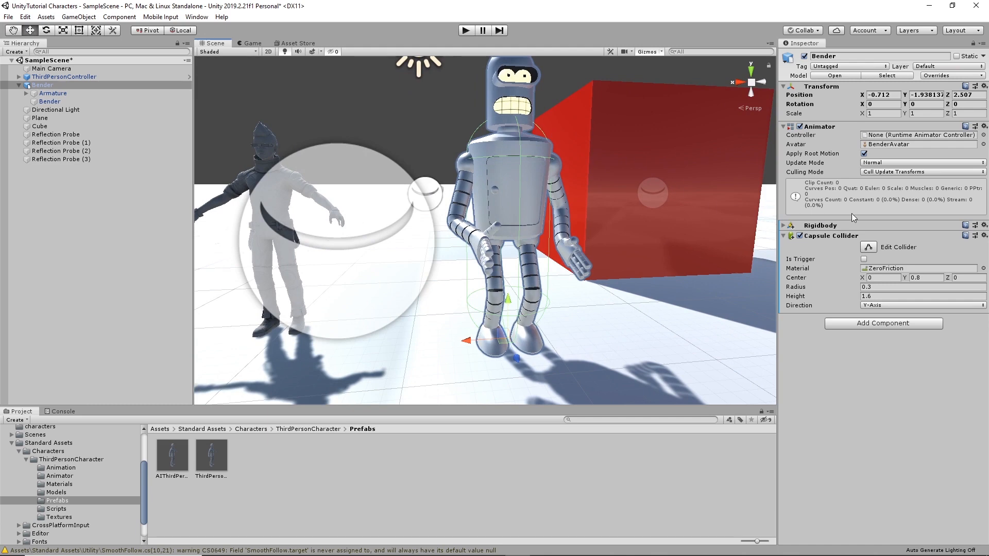
pyautogui.keyDown('alt'); pyautogui.moveTo(531, 255); pyautogui.dragTo(527, 166); pyautogui.keyUp('alt')
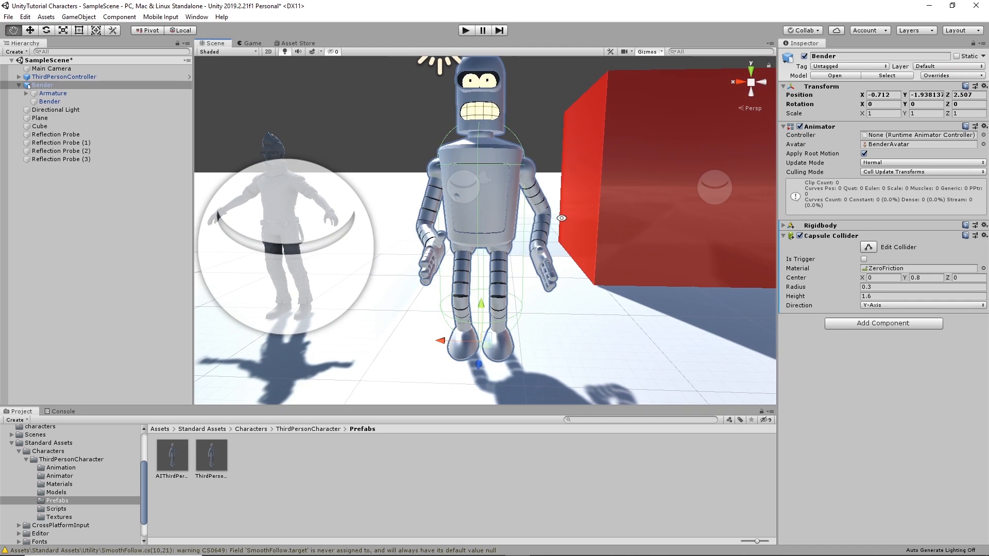
pyautogui.keyDown('alt'); pyautogui.moveTo(563, 217); pyautogui.dragTo(641, 267); pyautogui.keyUp('alt')
pyautogui.scroll(-3, 619, 243)
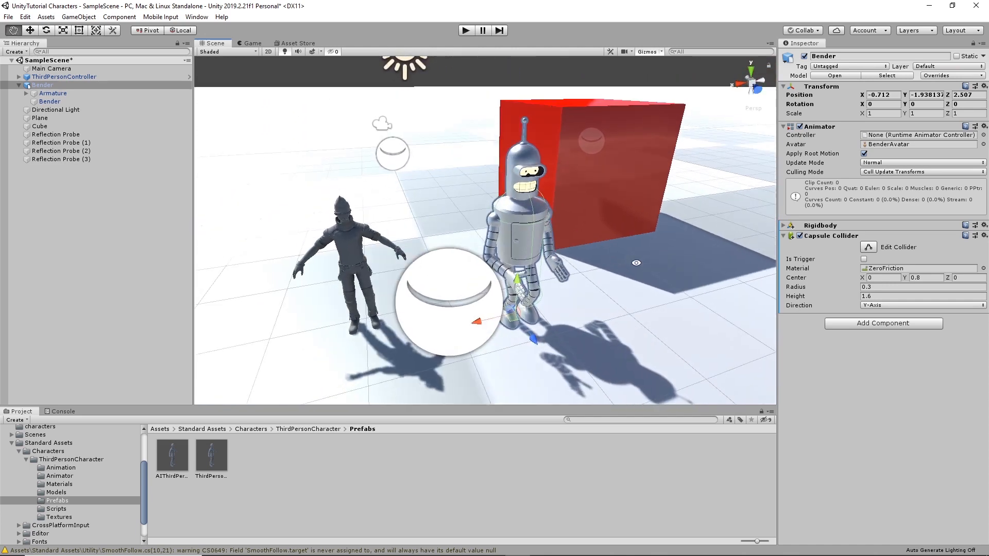
pyautogui.moveTo(640, 267); pyautogui.dragTo(674, 230, button='middle')
pyautogui.keyDown('alt'); pyautogui.moveTo(673, 229); pyautogui.dragTo(647, 246); pyautogui.keyUp('alt')
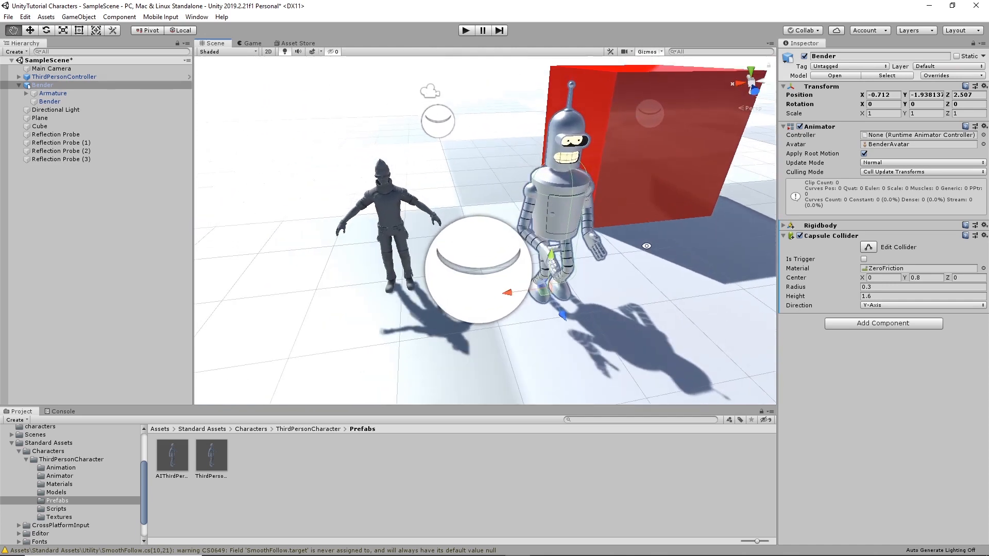
# Step: Copy ThirdPersonController's Third Person User Control script onto Bender as a new component, and delete ThirdPersonController from the scene
pyautogui.click(391, 207)
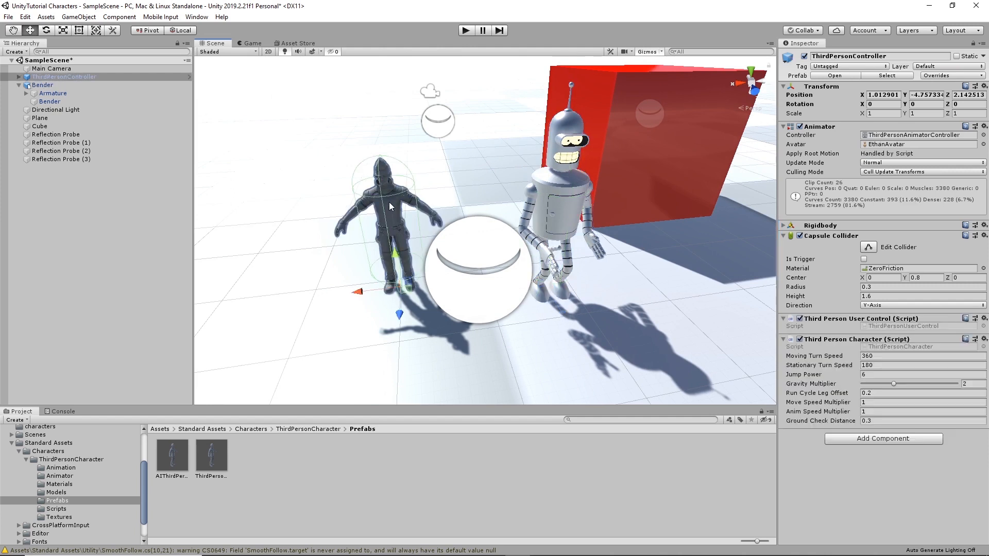
pyautogui.rightClick(831, 322)
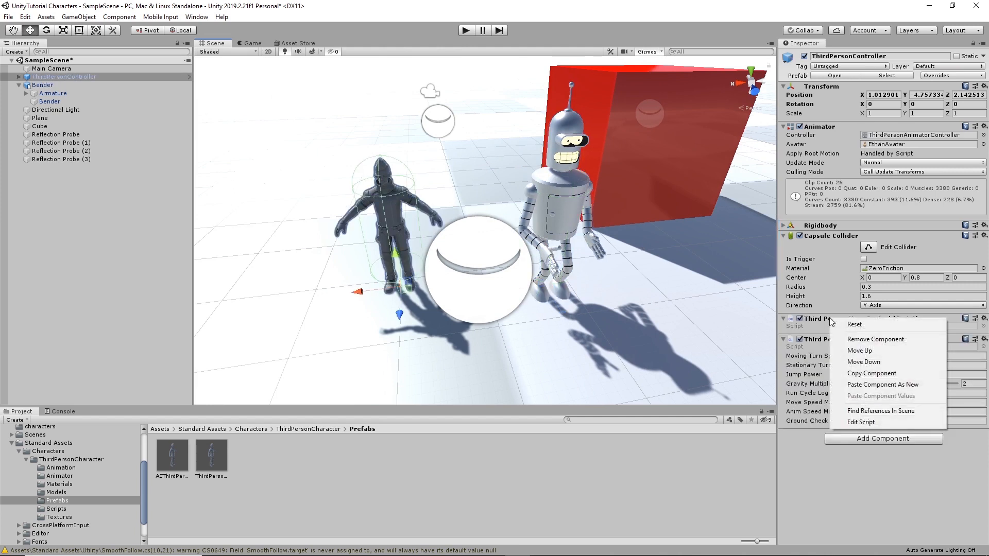
pyautogui.click(872, 374)
pyautogui.click(559, 188)
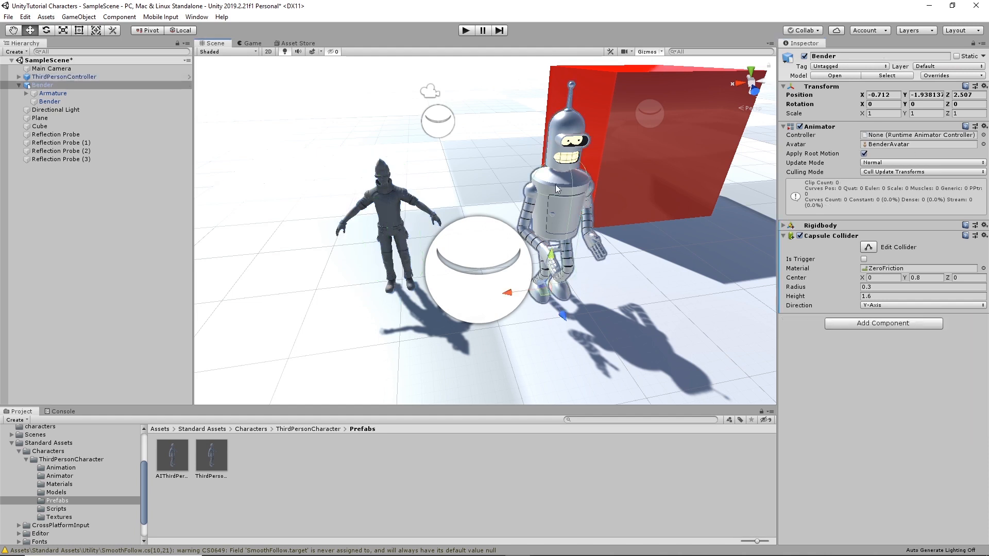
pyautogui.rightClick(825, 240)
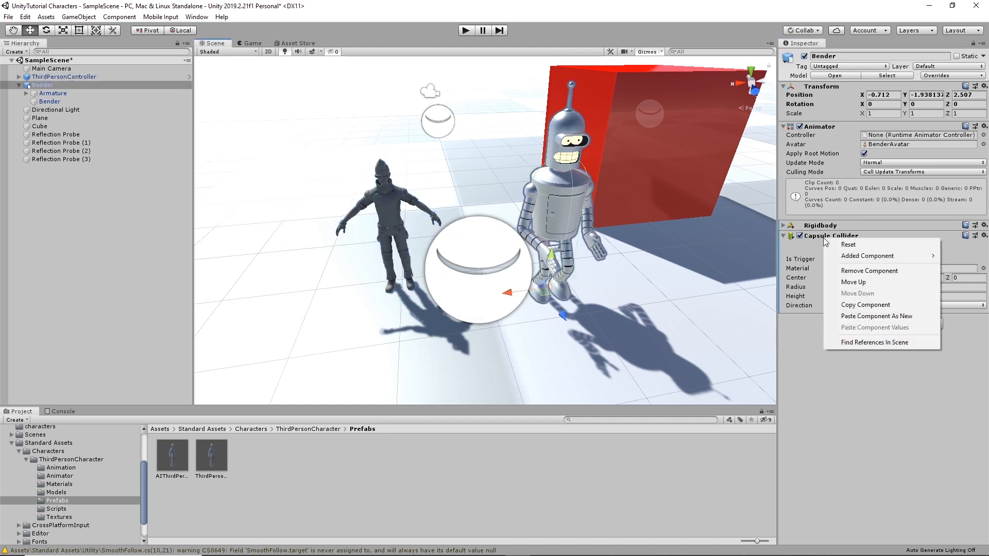
pyautogui.click(858, 316)
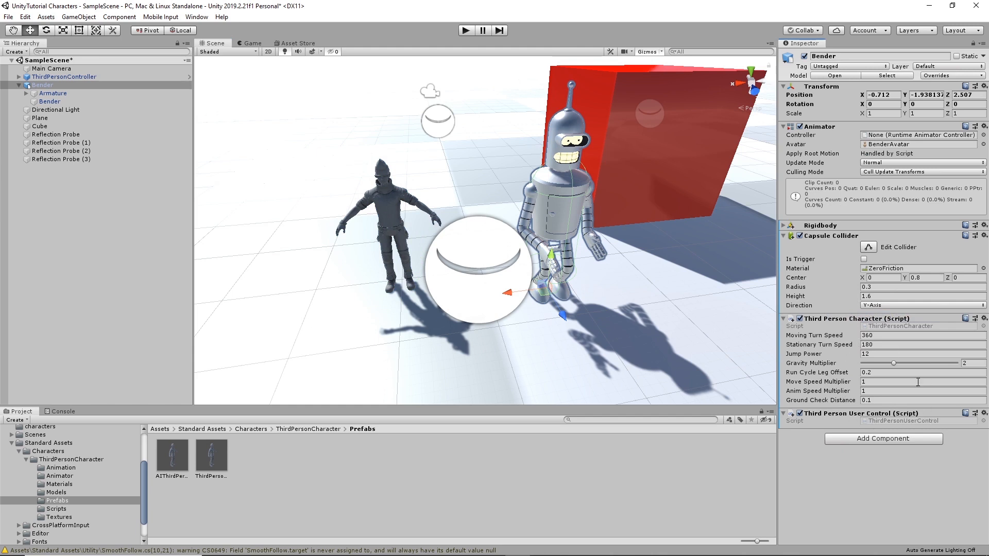
pyautogui.click(391, 208)
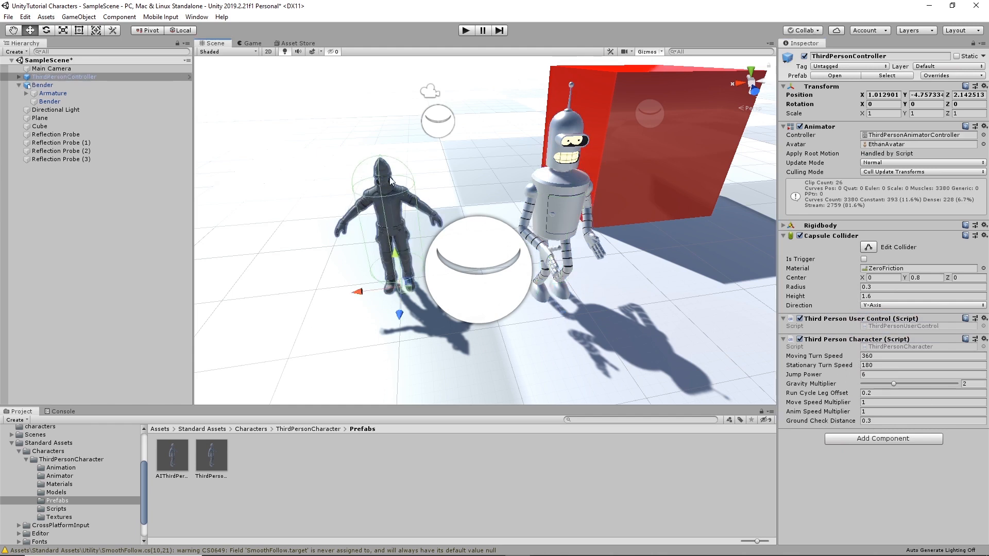
pyautogui.press('Delete')
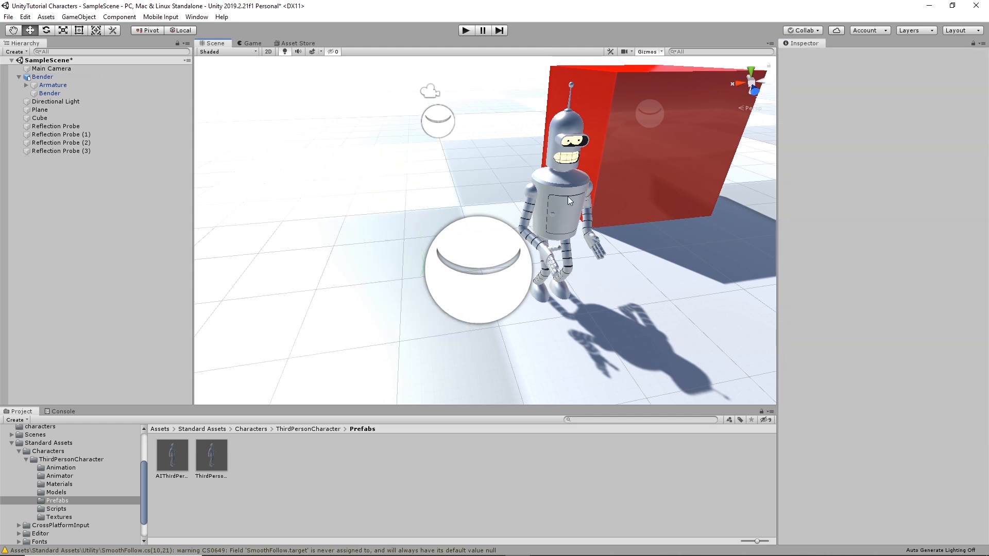
# Step: Save the scene and the project, and run the game briefly to test Bender's behaviour
pyautogui.click(8, 17)
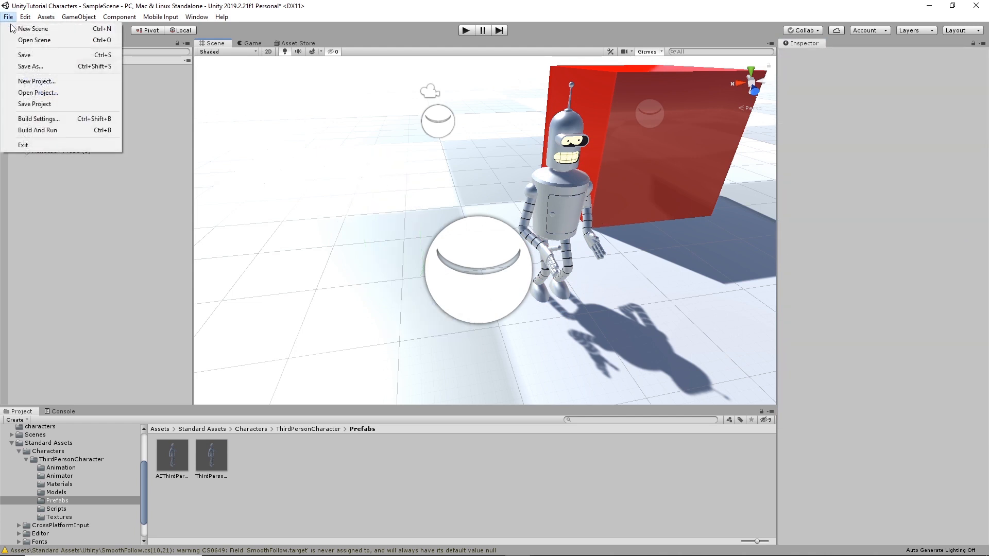
pyautogui.click(26, 57)
pyautogui.click(8, 16)
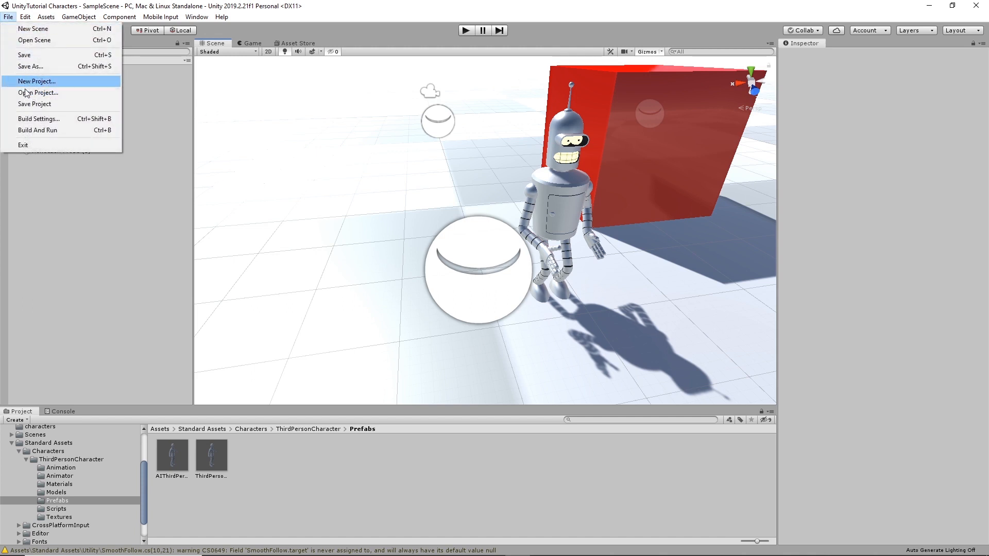
pyautogui.click(29, 105)
pyautogui.click(467, 31)
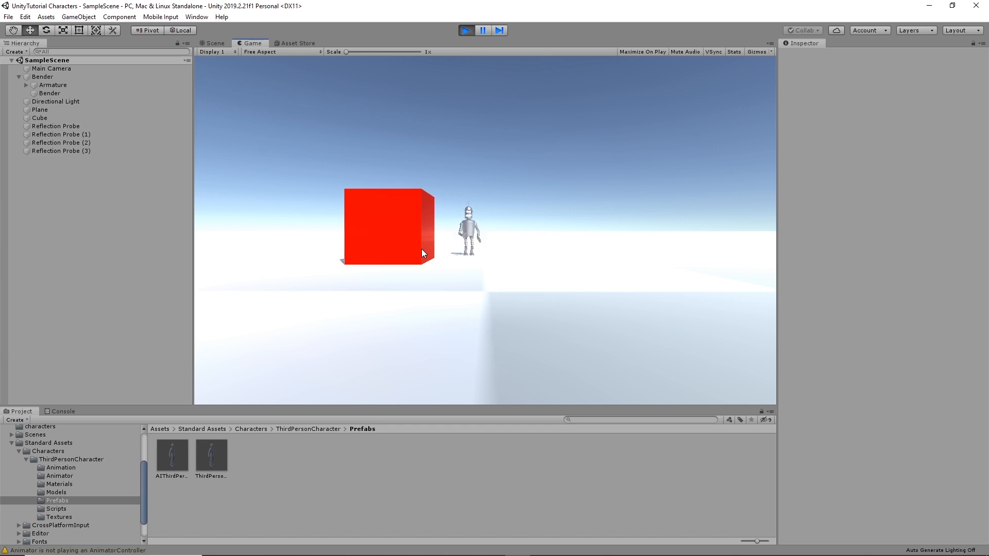
pyautogui.click(466, 30)
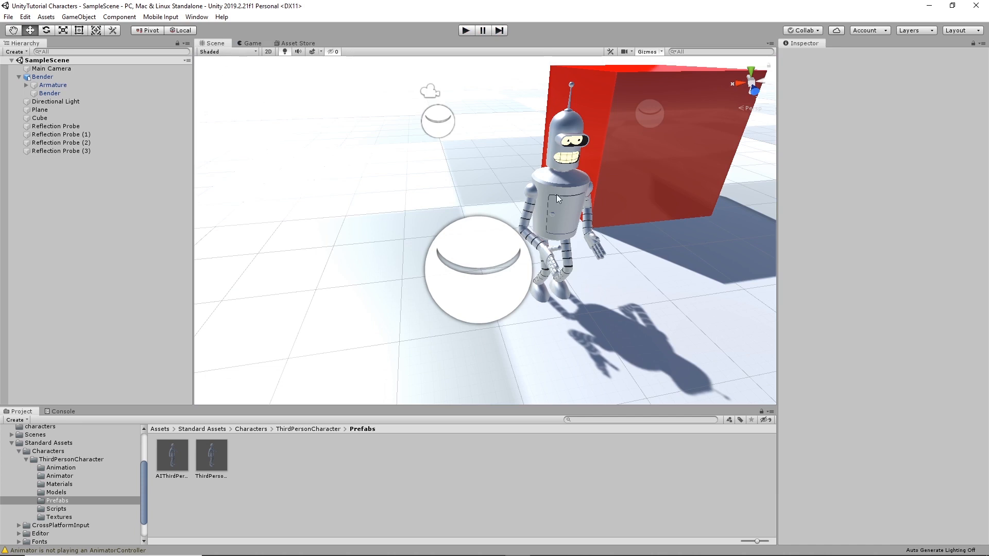
# Step: Assign ThirdPersonAnimatorController as the controller of Bender's Animator component
pyautogui.click(545, 200)
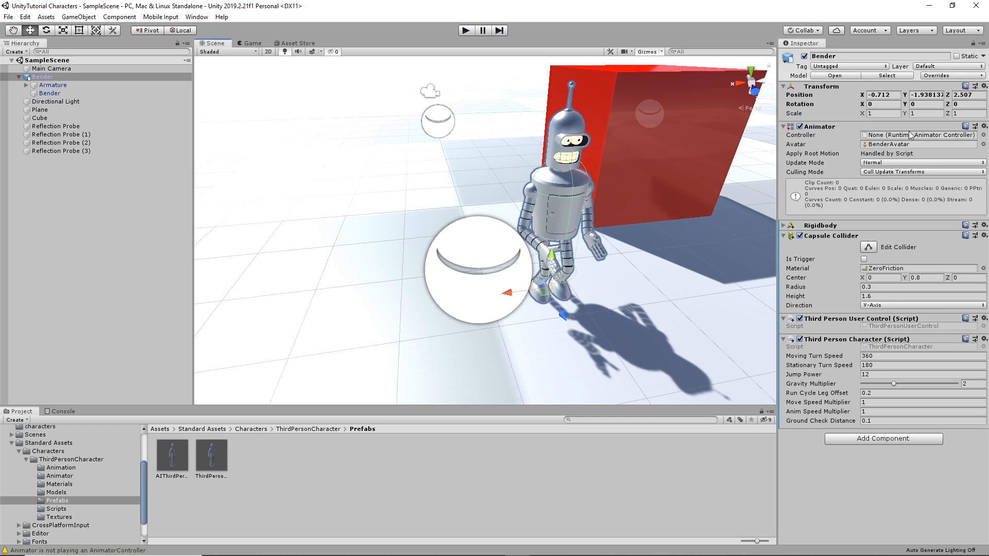
pyautogui.click(984, 135)
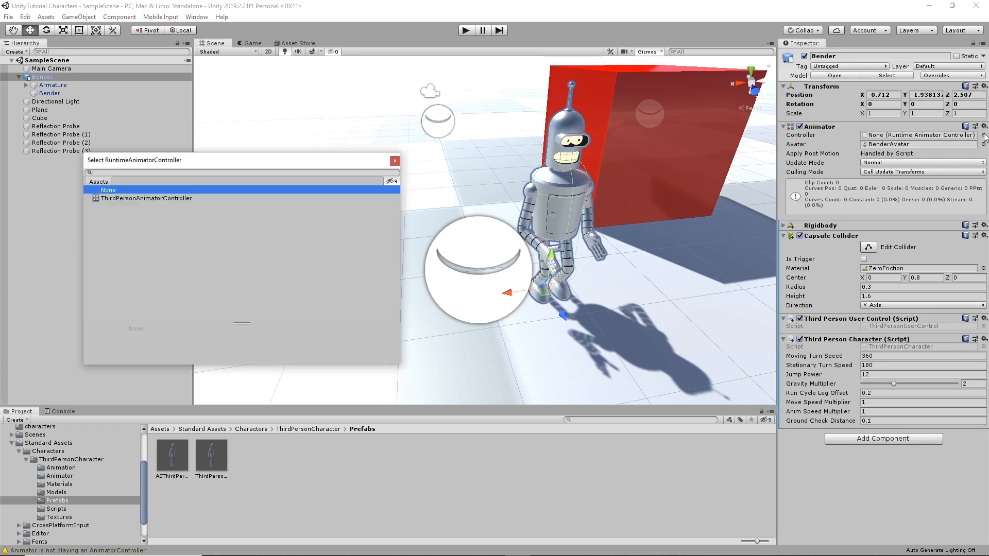
pyautogui.click(147, 198)
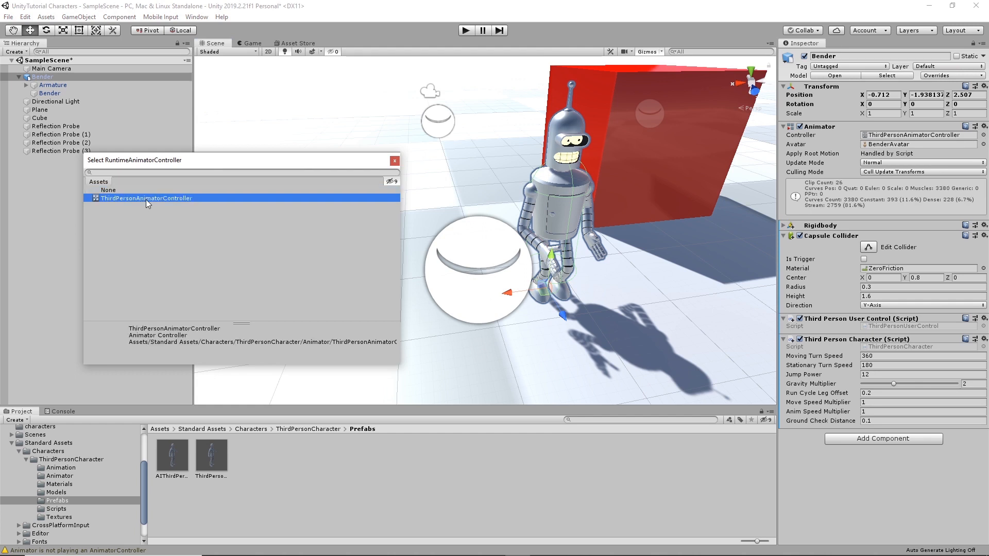
pyautogui.click(395, 161)
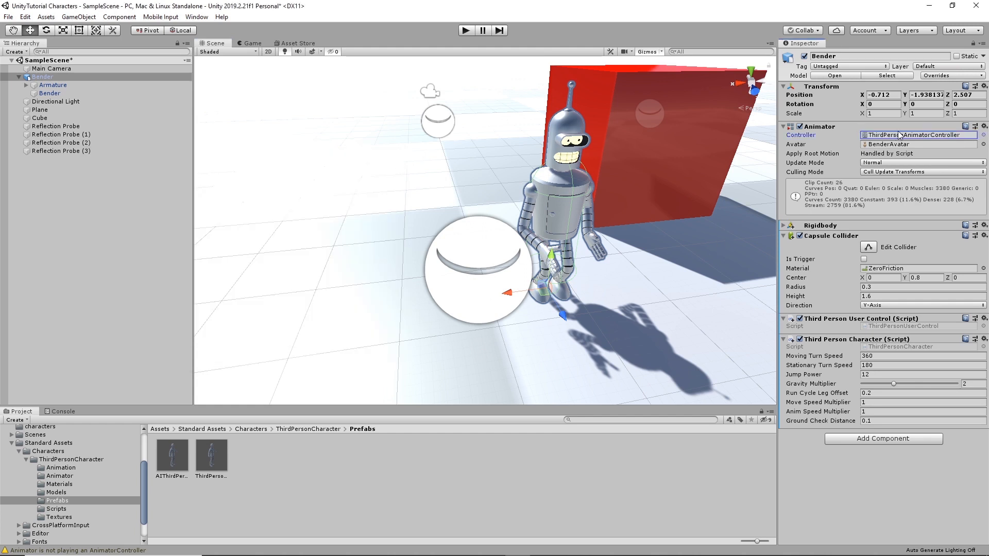
# Step: Locate the ThirdPersonAnimatorController asset, open its state graph, and examine the Base Layer's states and transitions
pyautogui.click(939, 137)
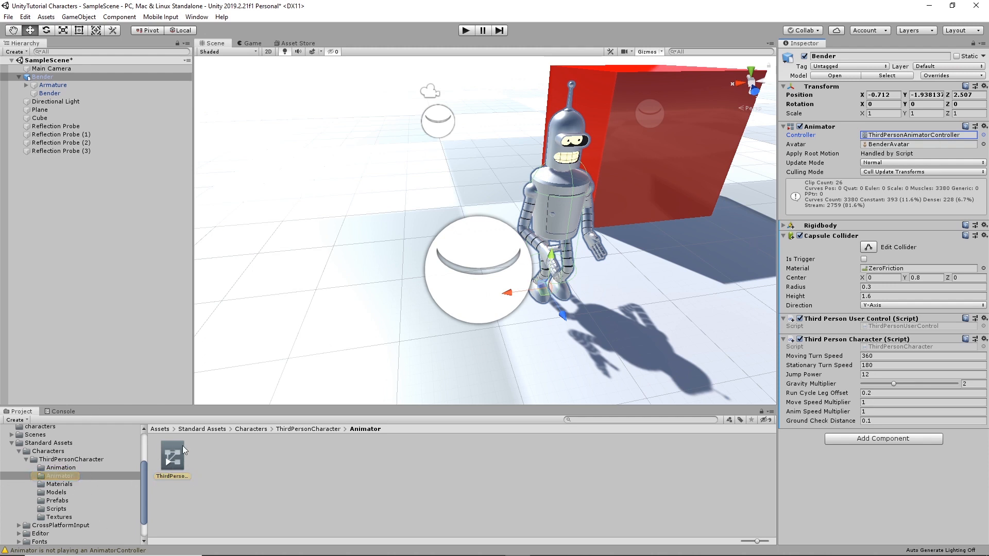
pyautogui.click(170, 460)
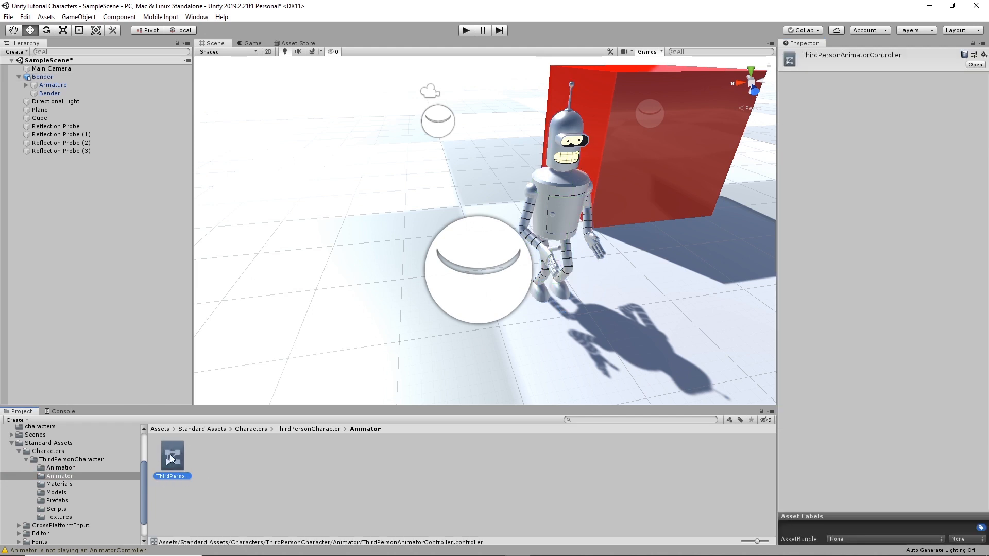
pyautogui.doubleClick(178, 451)
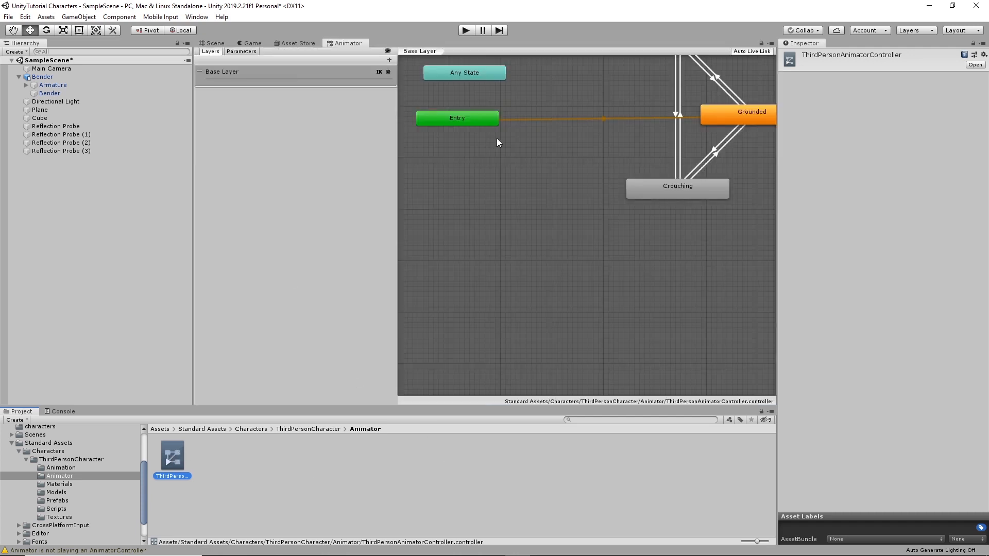
pyautogui.moveTo(598, 161); pyautogui.dragTo(493, 199, button='middle')
pyautogui.scroll(-4, 580, 253)
pyautogui.click(458, 192)
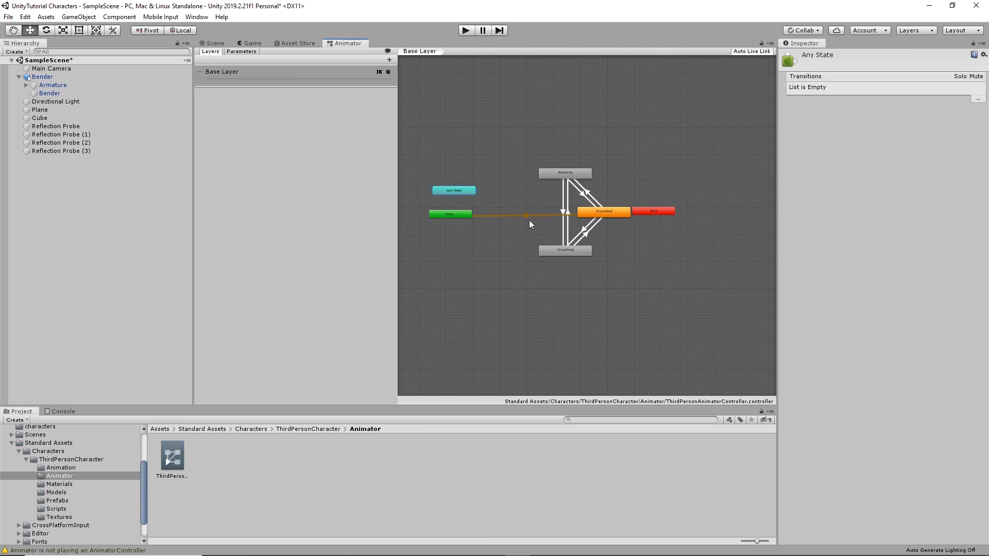
# Step: Examine the Base Layer's Grounded state and the motions in its blend tree, and return to the Base Layer
pyautogui.scroll(4, 565, 239)
pyautogui.scroll(-5, 704, 213)
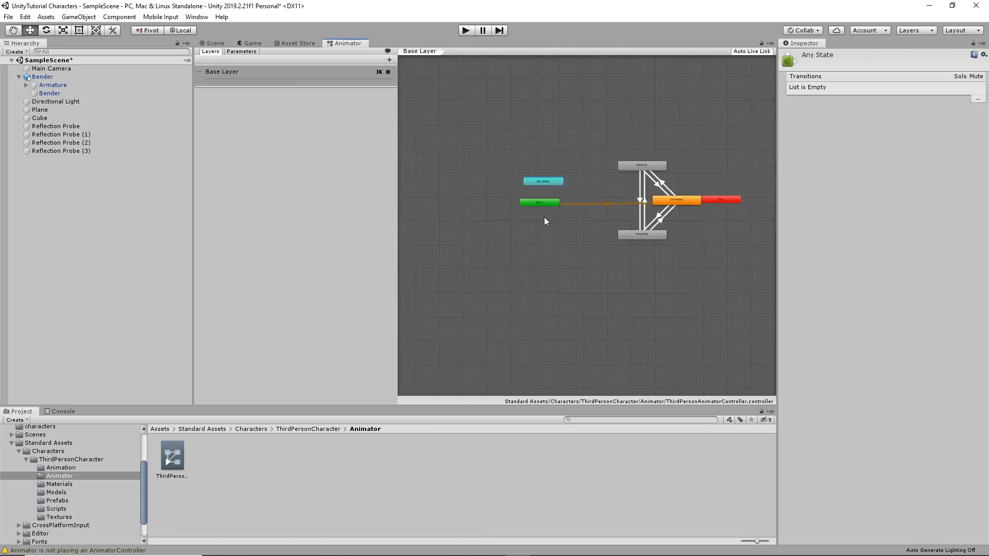
pyautogui.scroll(5, 549, 259)
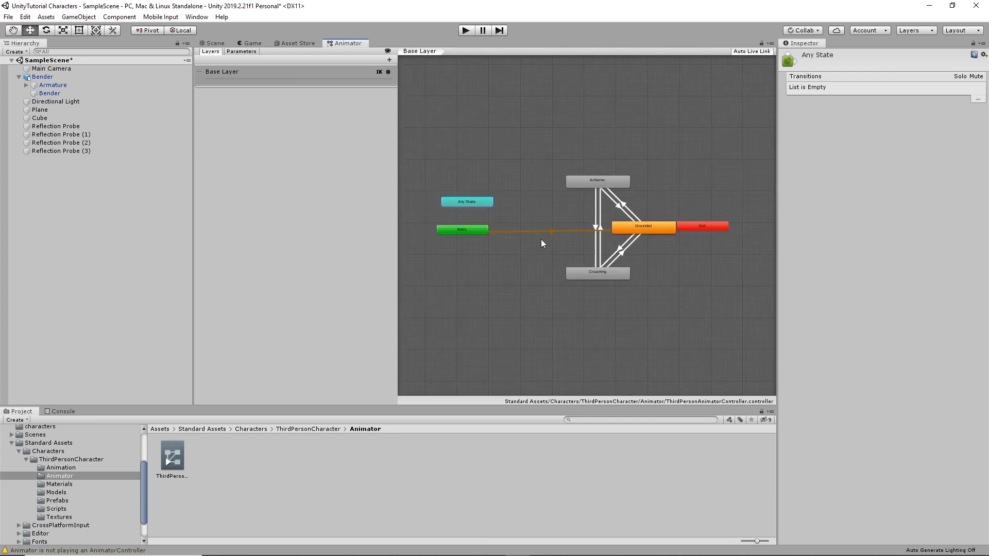
pyautogui.scroll(-1, 561, 221)
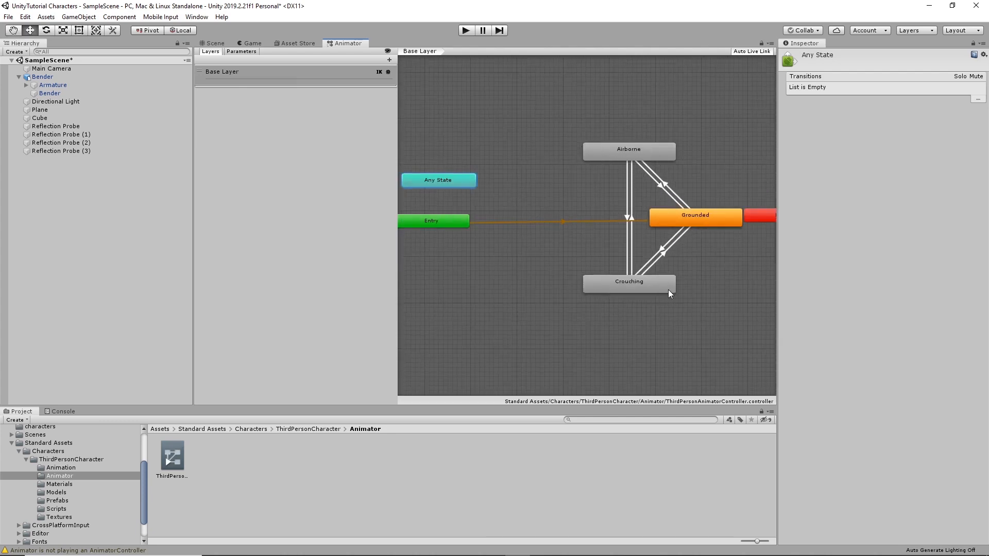
pyautogui.click(727, 216)
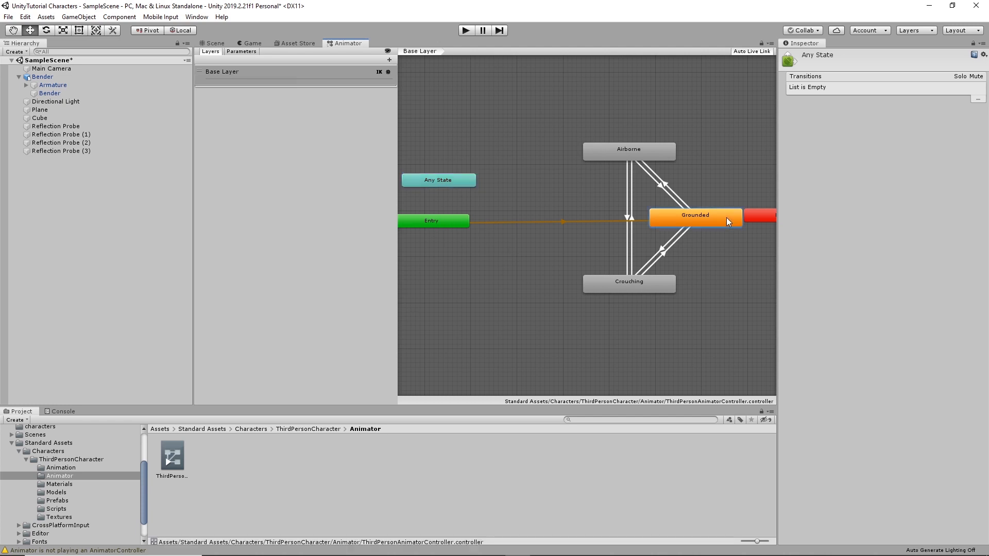
pyautogui.moveTo(699, 255); pyautogui.dragTo(614, 266, button='middle')
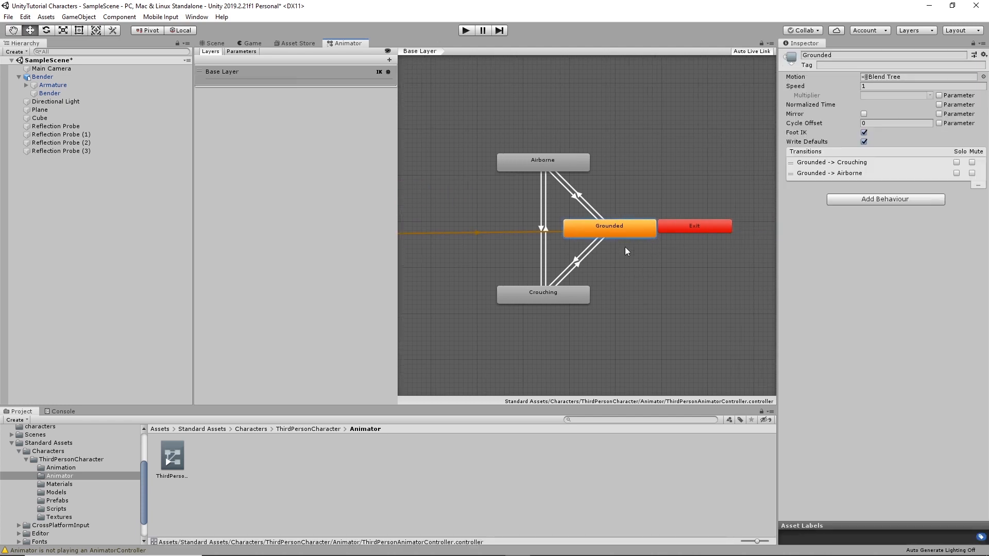
pyautogui.moveTo(641, 226); pyautogui.dragTo(719, 165, button='middle')
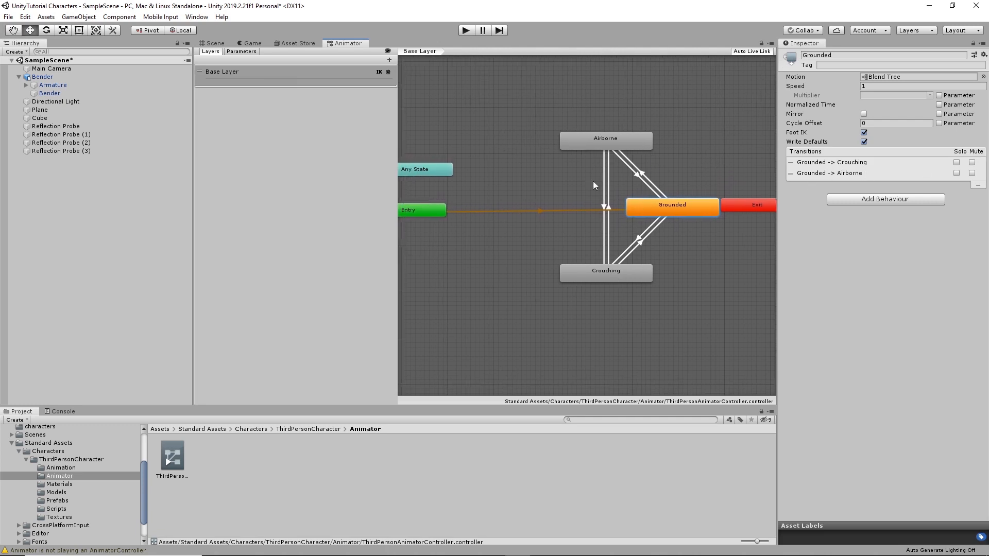
pyautogui.doubleClick(690, 209)
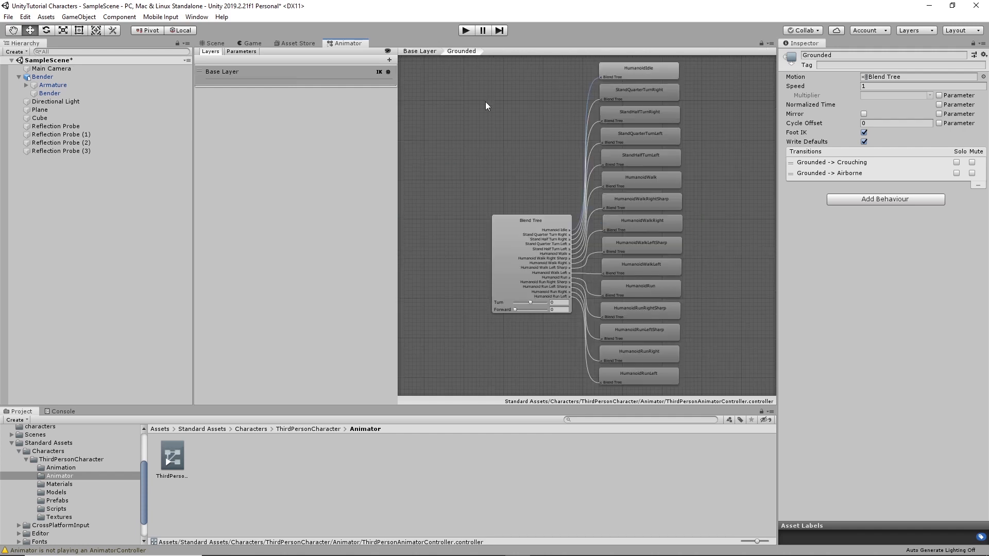
pyautogui.scroll(5, 758, 225)
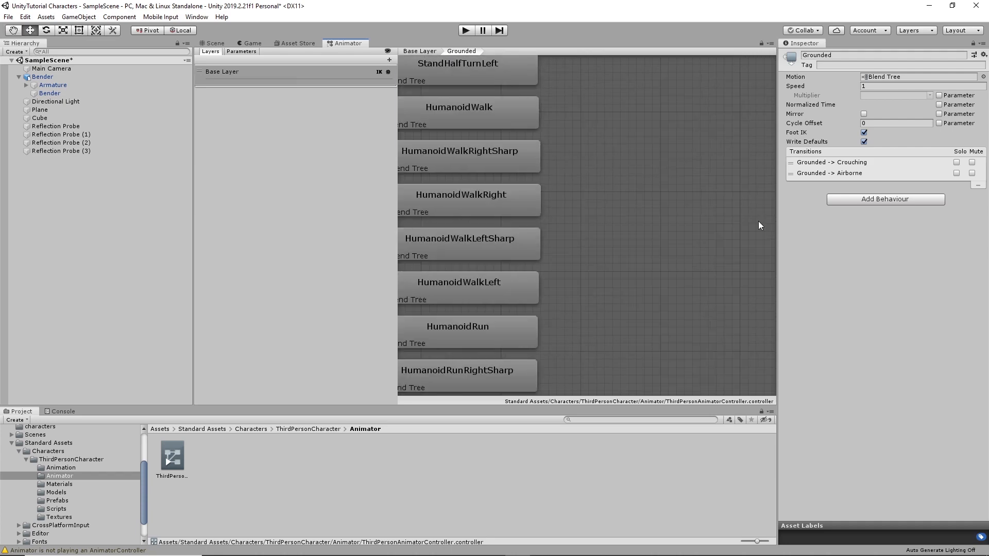
pyautogui.scroll(-8, 752, 147)
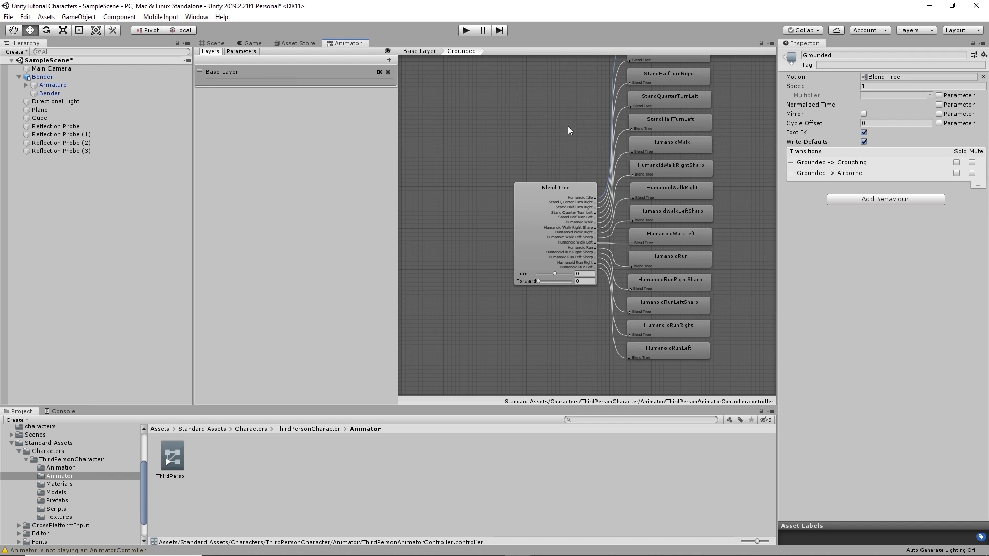
pyautogui.click(427, 51)
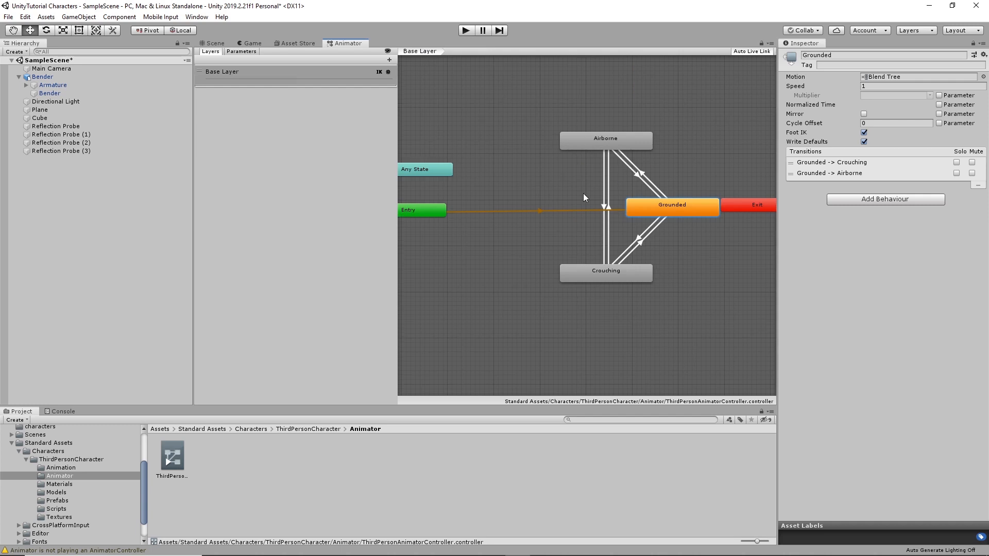
# Step: Inspect the Airborne and Crouching blend trees in turn, and examine the settings of the transition from Grounded to Airborne
pyautogui.doubleClick(592, 139)
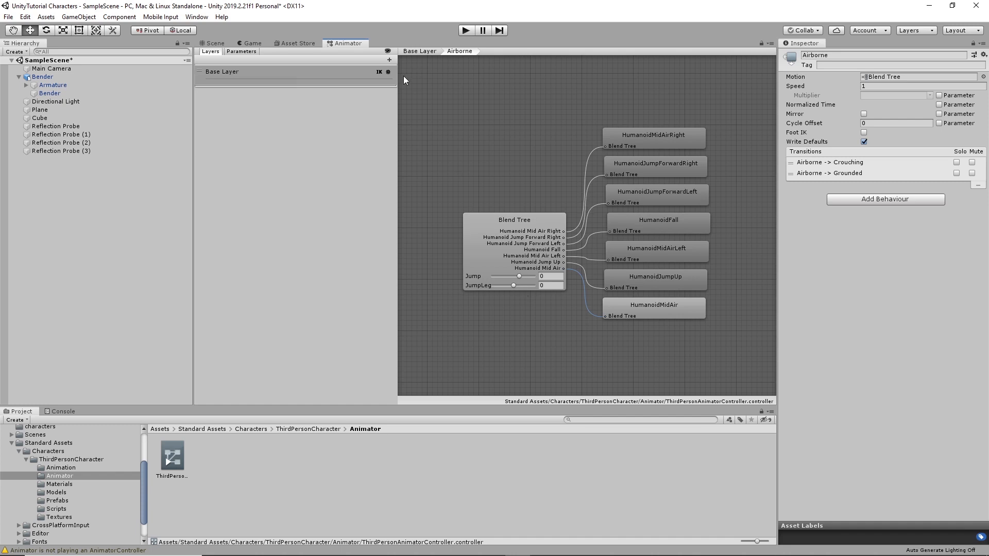
pyautogui.click(418, 51)
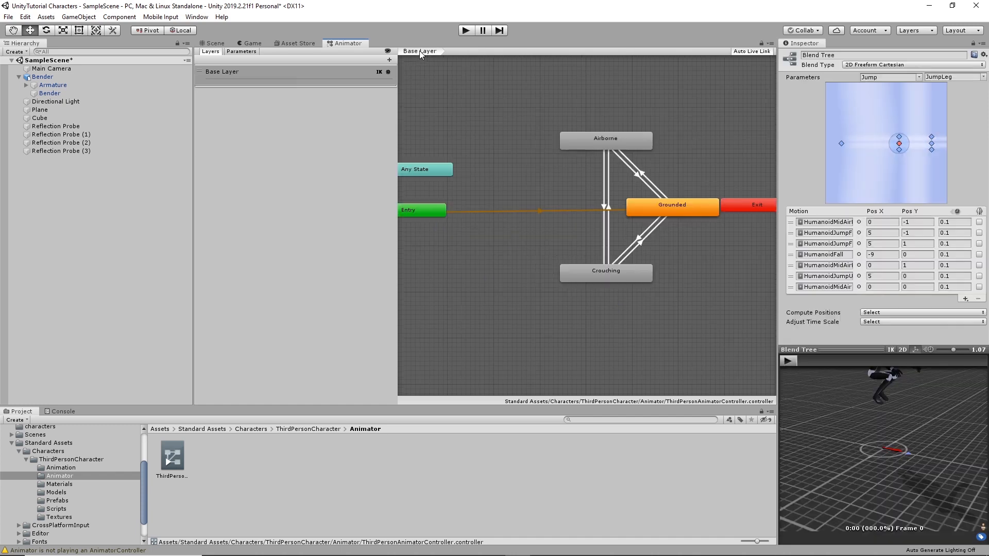
pyautogui.doubleClick(621, 272)
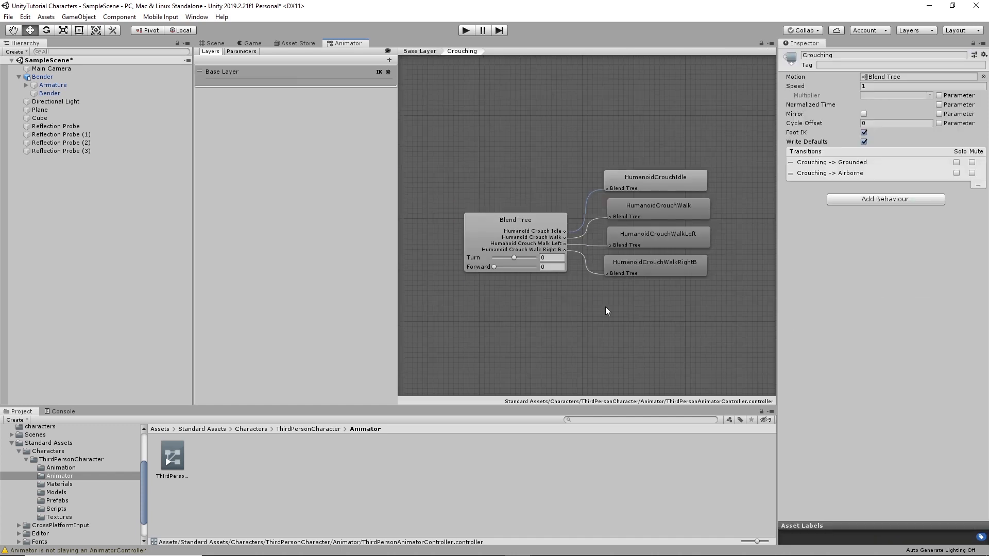
pyautogui.click(418, 51)
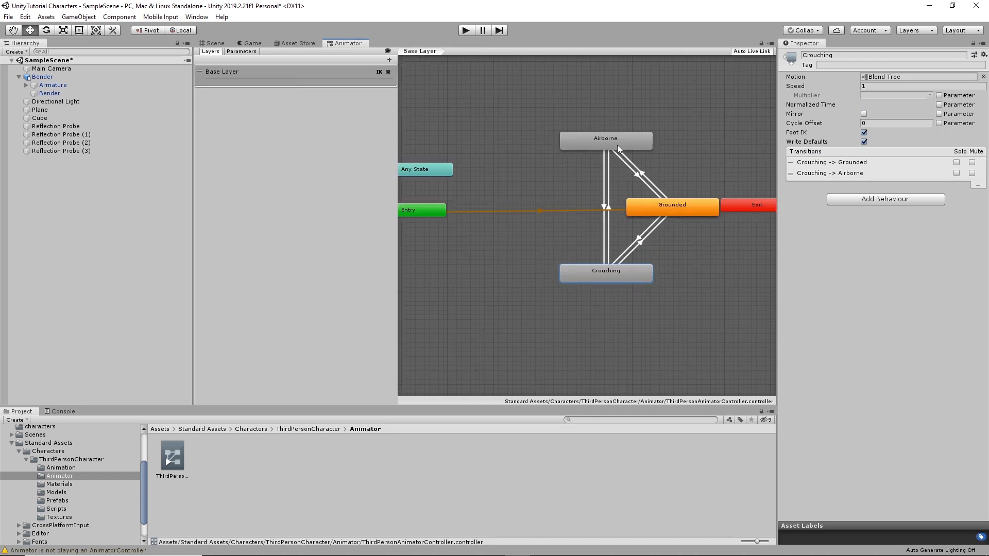
pyautogui.click(633, 182)
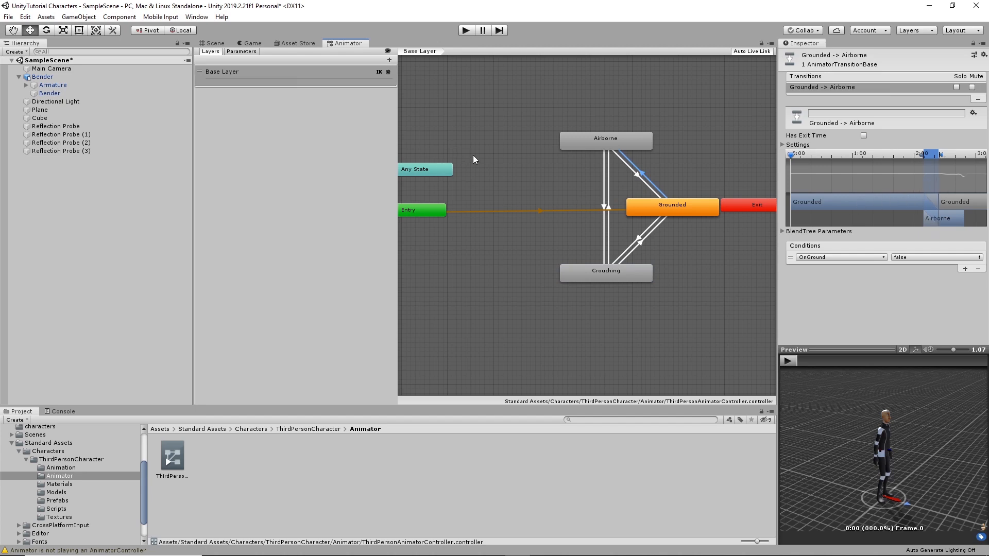
pyautogui.click(489, 157)
pyautogui.scroll(-5, 602, 274)
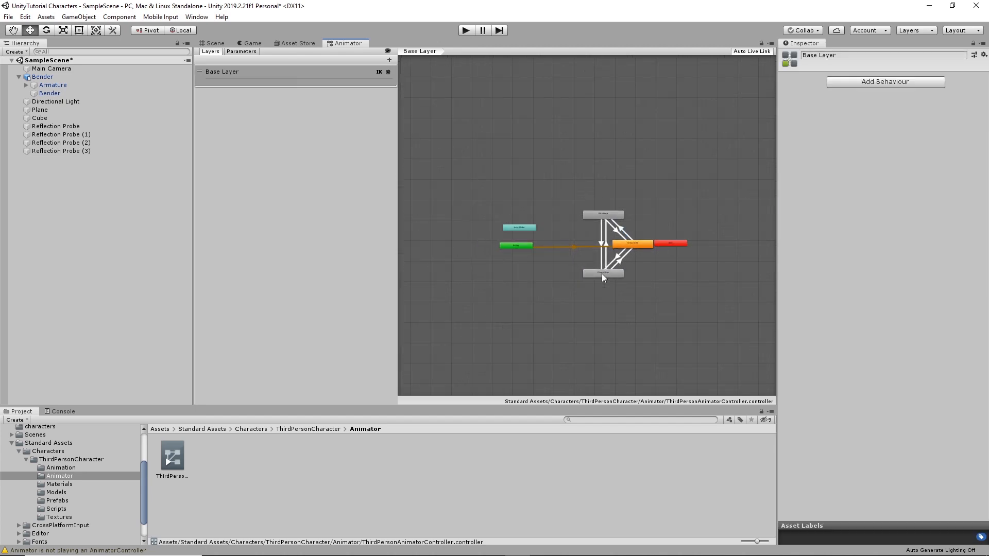
pyautogui.scroll(4, 602, 275)
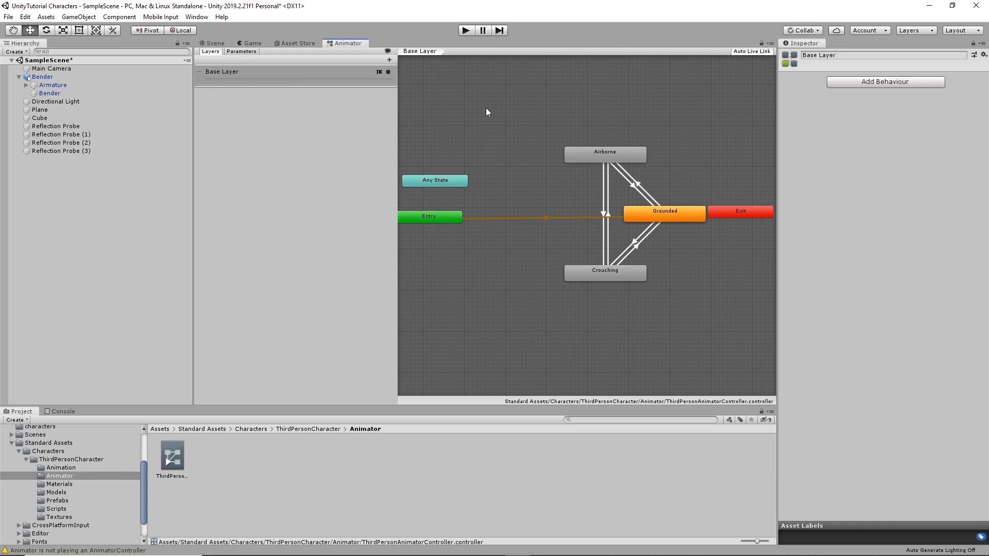
# Step: Run the game, test Bender's walking, turning and jumping around the red cube, and stop play mode
pyautogui.click(215, 44)
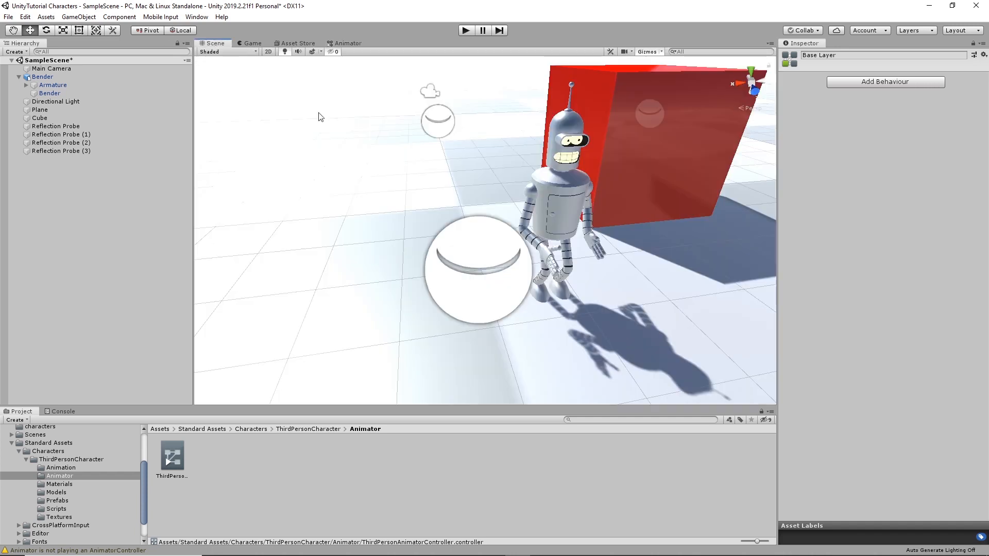
pyautogui.click(468, 31)
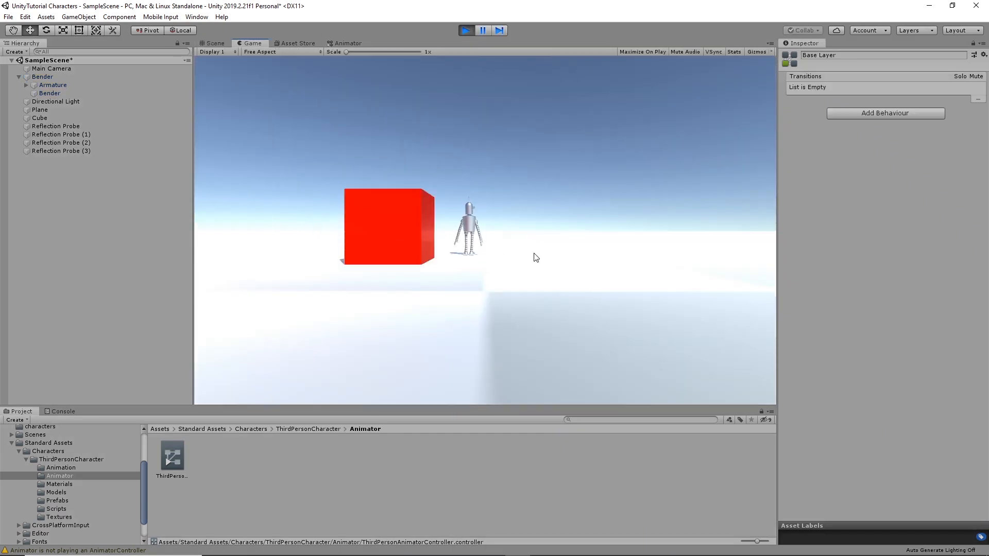
pyautogui.press('d')
pyautogui.press('space')
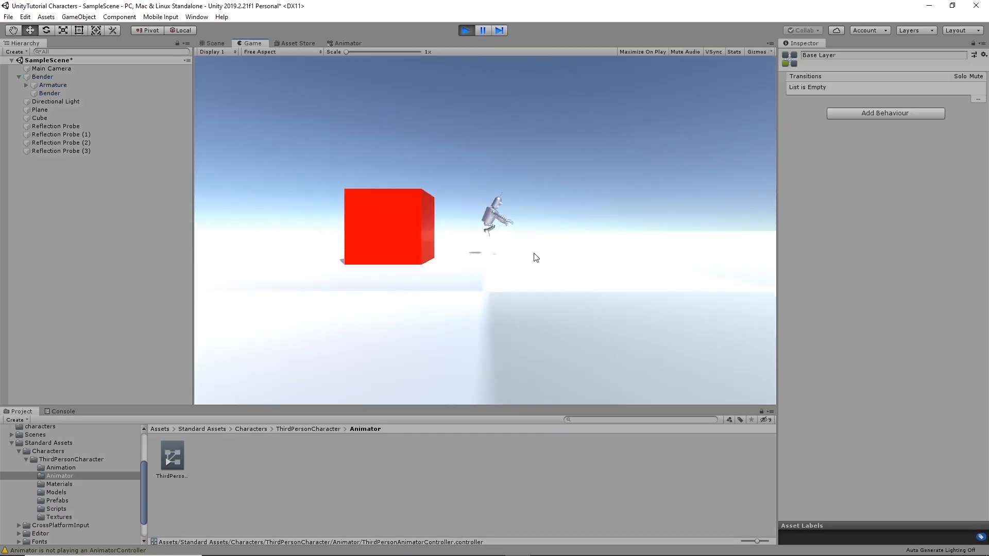
pyautogui.press('s')
pyautogui.press('space')
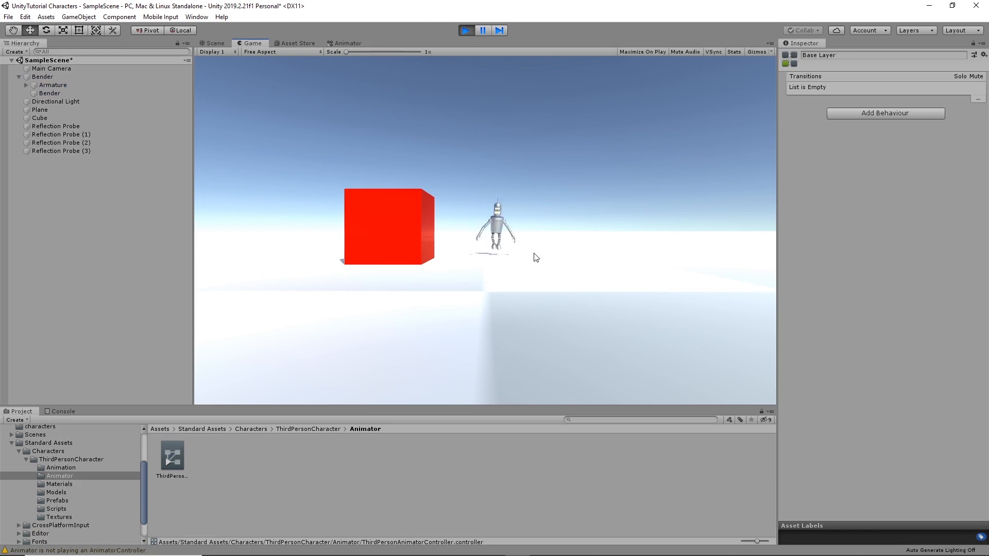
pyautogui.press('s')
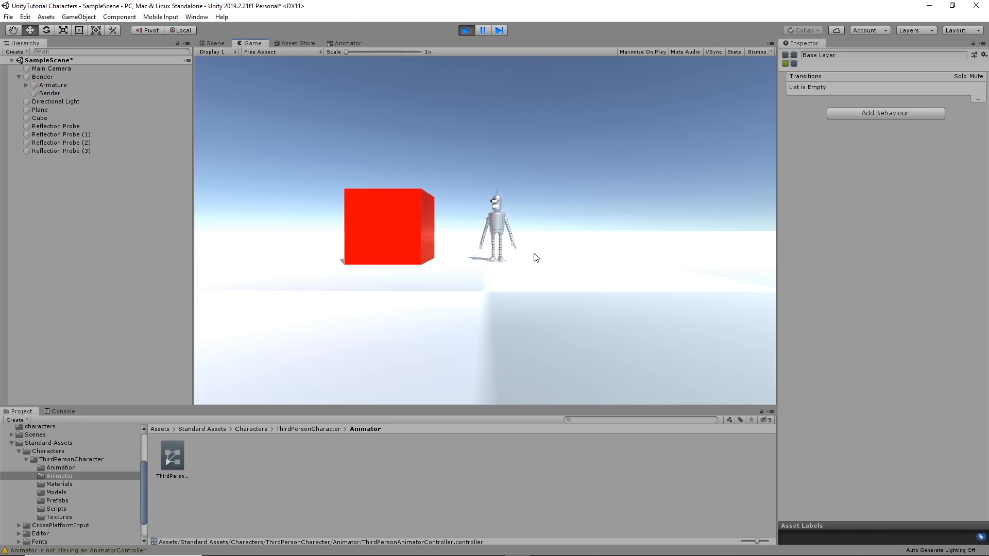
pyautogui.press('a')
pyautogui.press('d')
pyautogui.press('space')
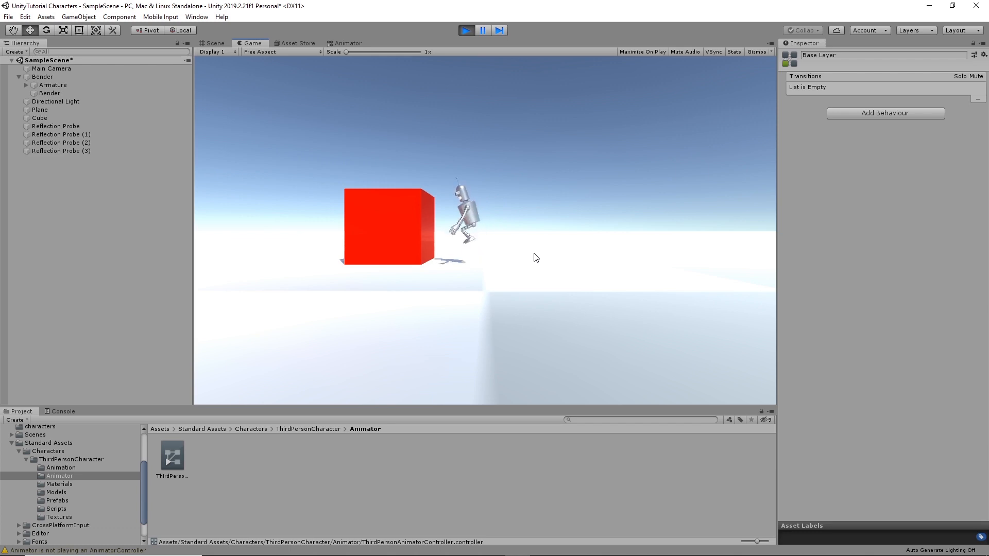
pyautogui.press('space')
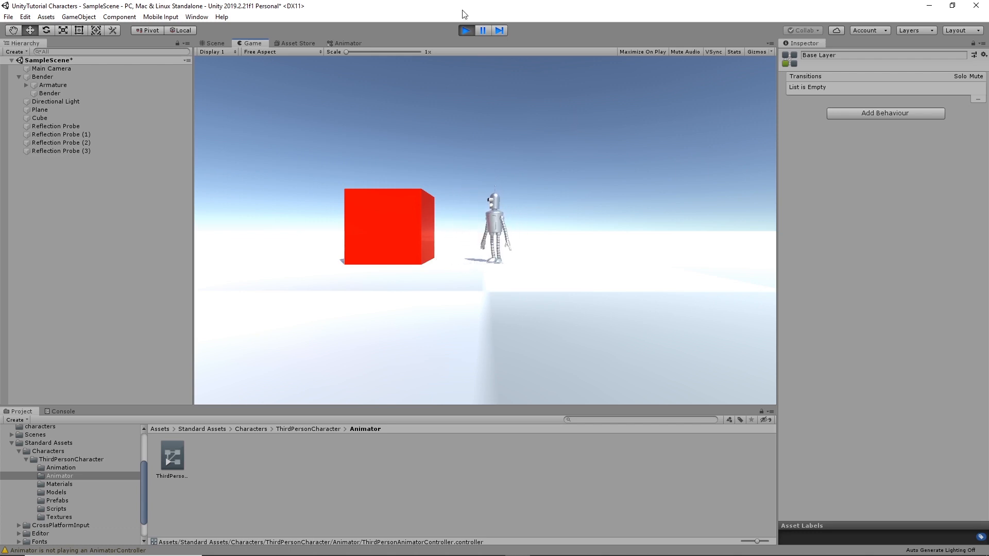
pyautogui.click(466, 31)
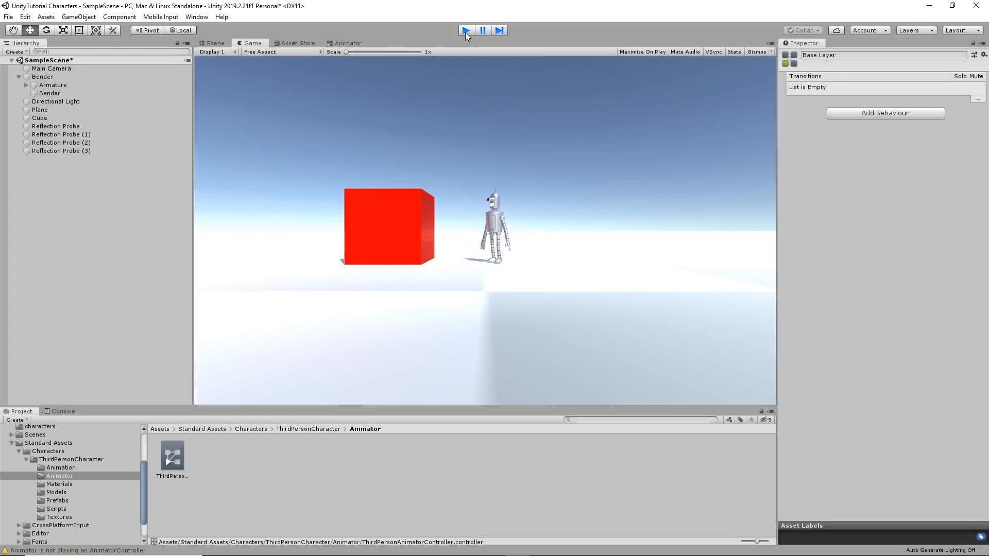
# Step: Set the Ground Check Distance of Bender's Third Person Character script to 0.3
pyautogui.click(532, 209)
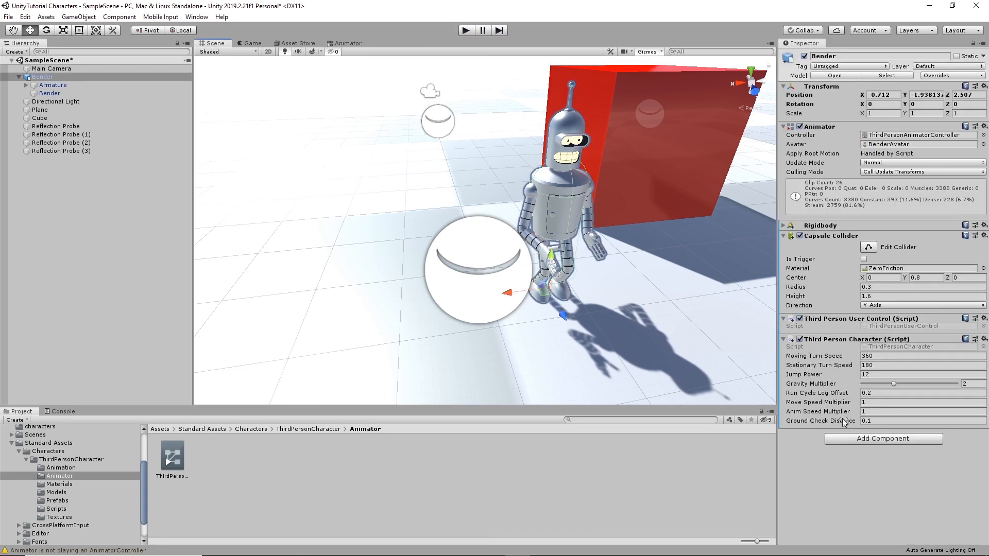
pyautogui.click(868, 421)
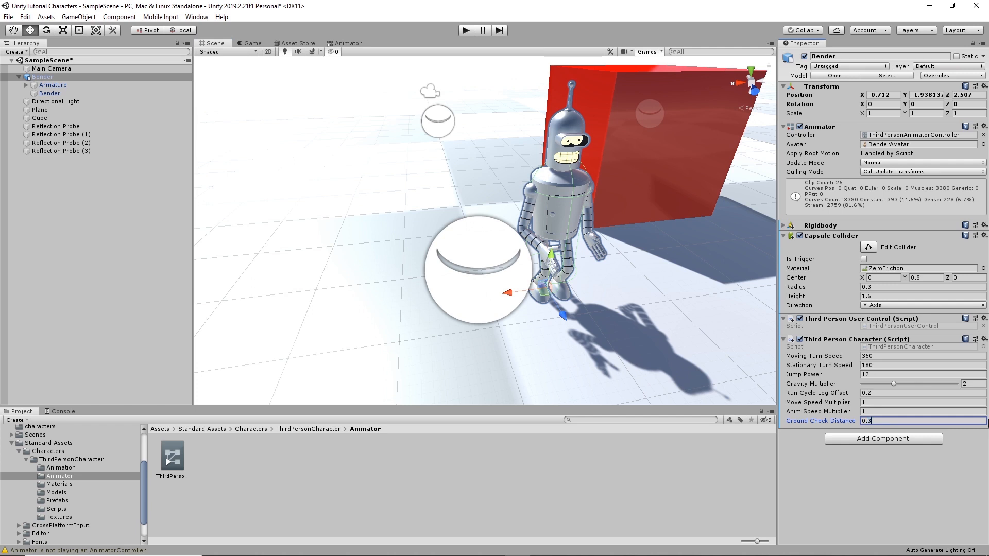
pyautogui.click(893, 410)
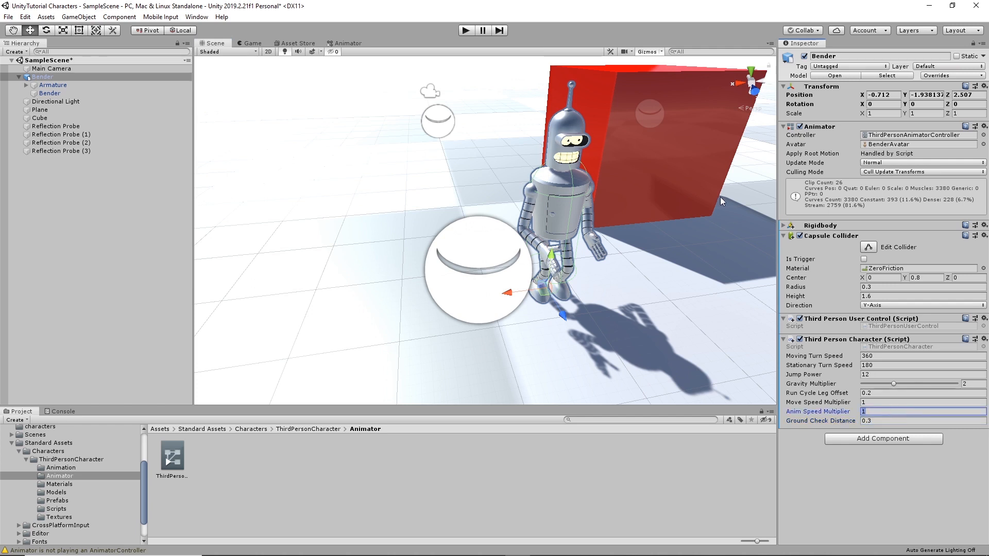
# Step: Run the game and test Bender's walking and turning in all directions in front of the red cube
pyautogui.click(465, 31)
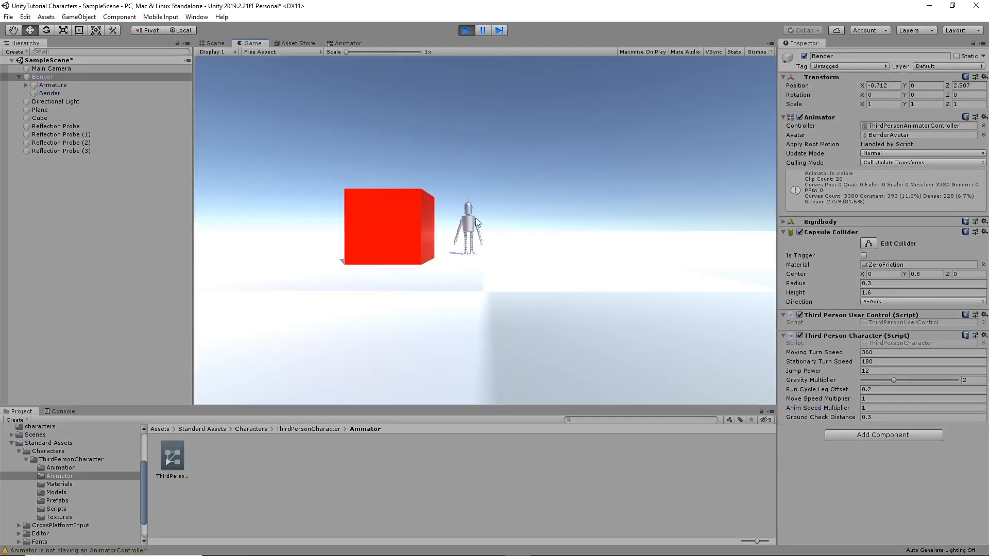
pyautogui.press('s')
pyautogui.press('d')
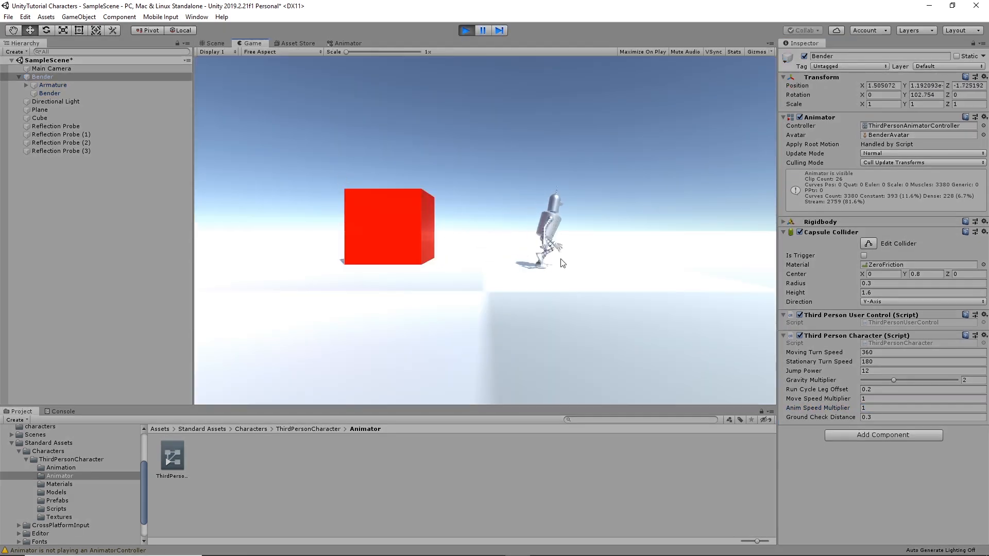
pyautogui.press('a')
pyautogui.press('d')
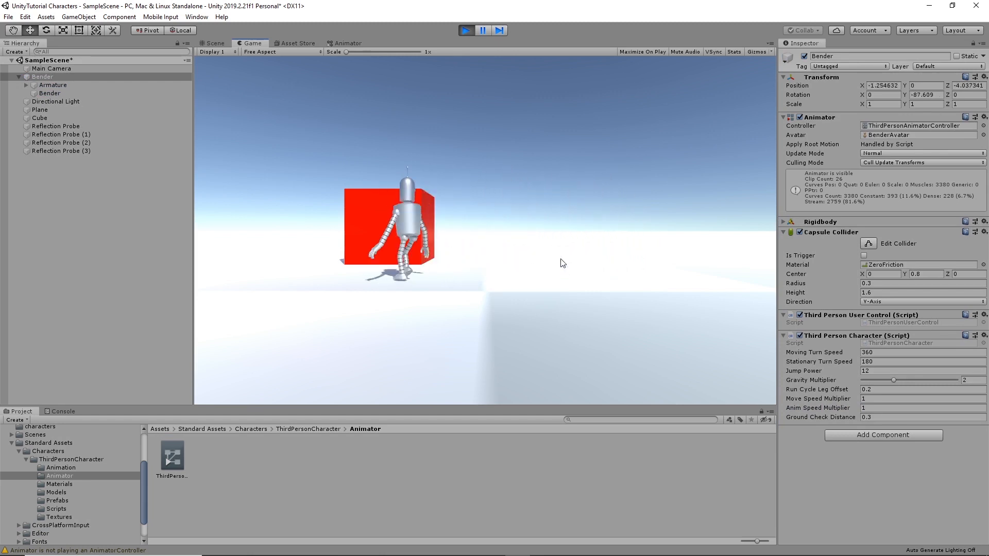
pyautogui.press('w')
pyautogui.press('a')
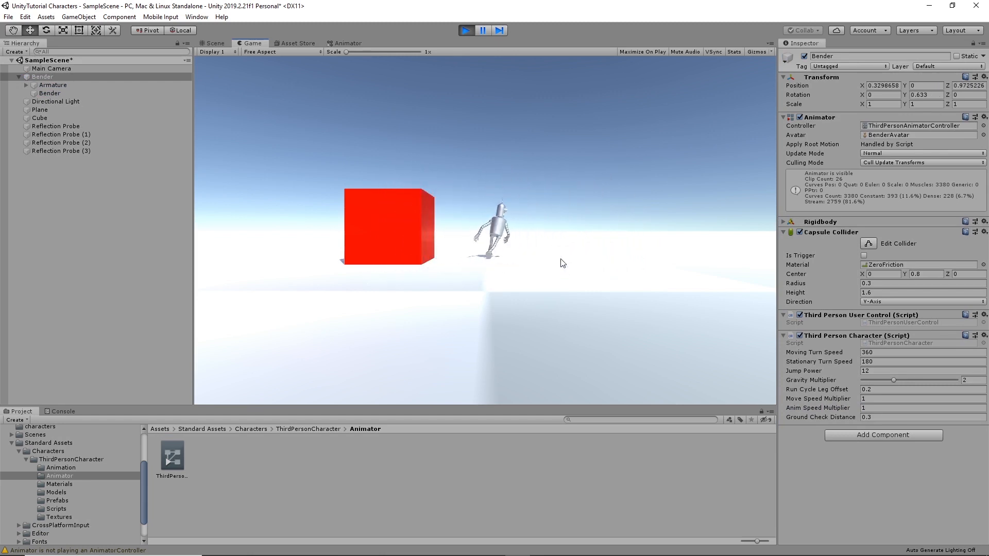
pyautogui.press('d')
pyautogui.press('s')
pyautogui.press('a')
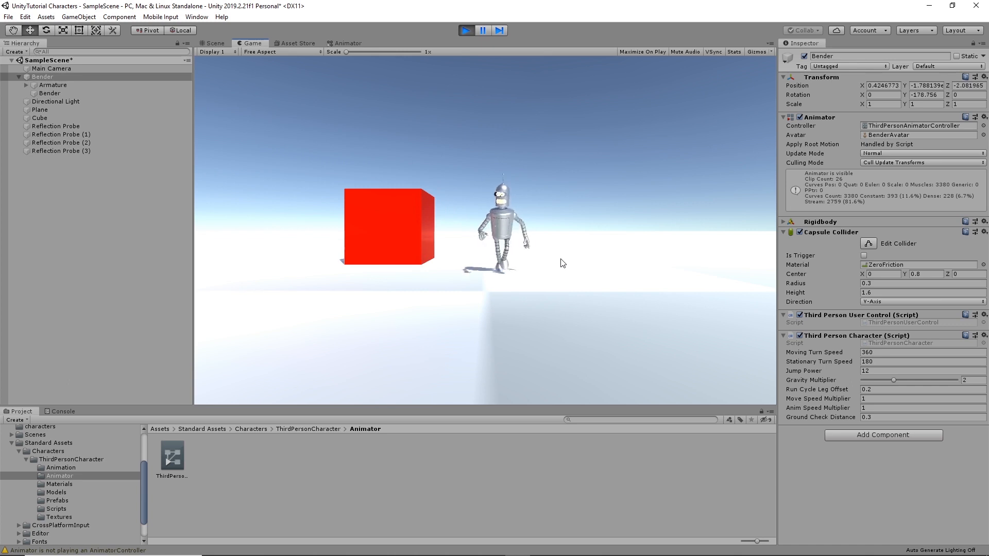
pyautogui.press('w')
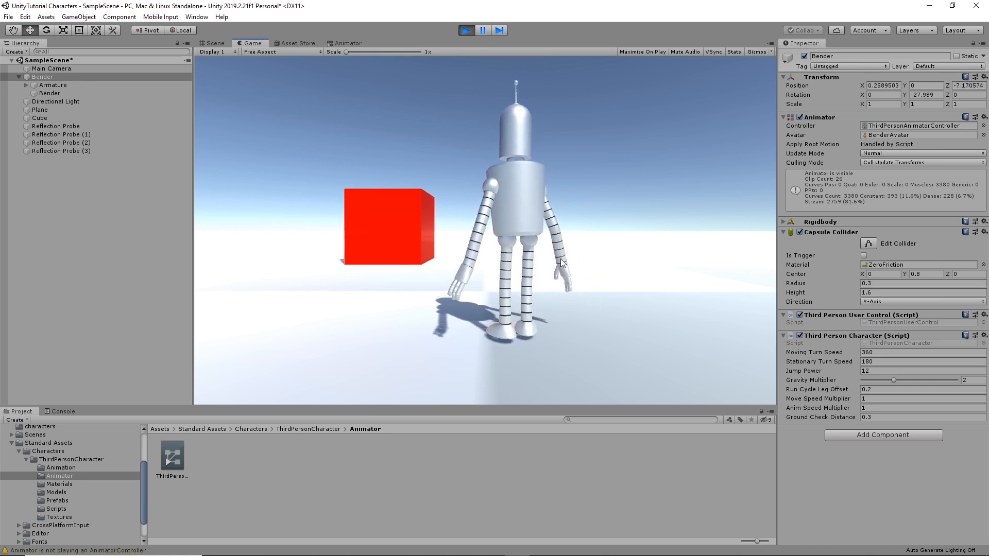
# Step: Test Bender's jump, crouch and crouched walking in several directions, and stop play mode
pyautogui.press('space')
pyautogui.press('c')
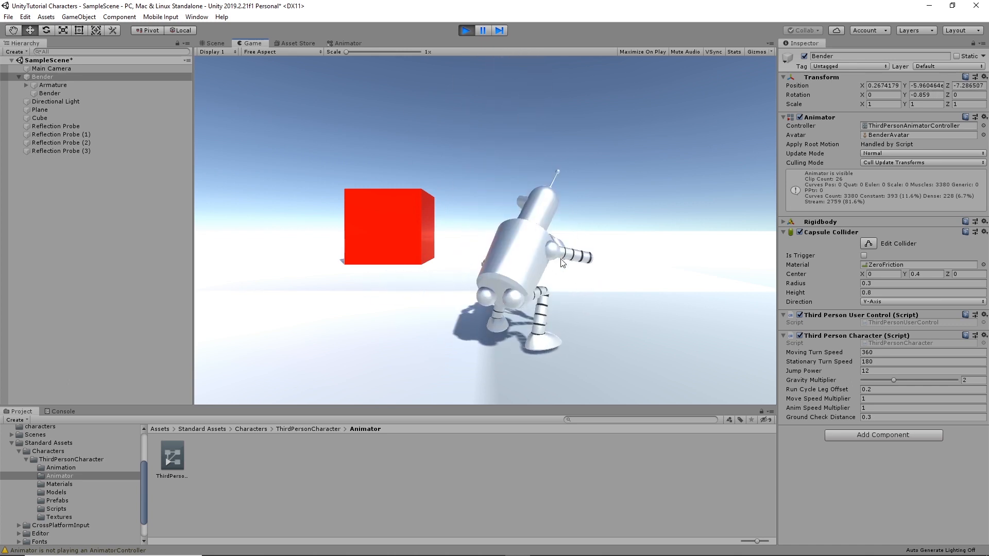
pyautogui.press('s')
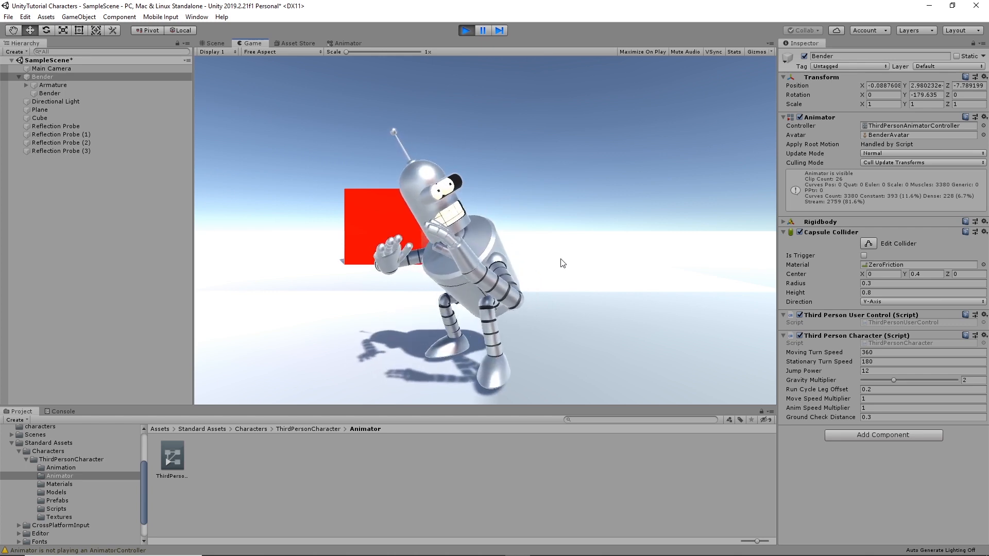
pyautogui.press('a')
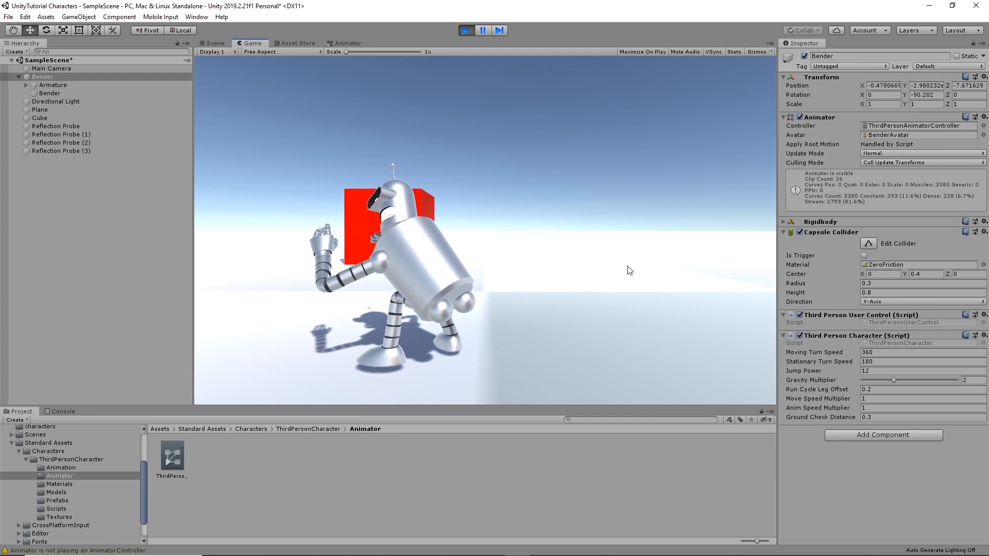
pyautogui.press('s')
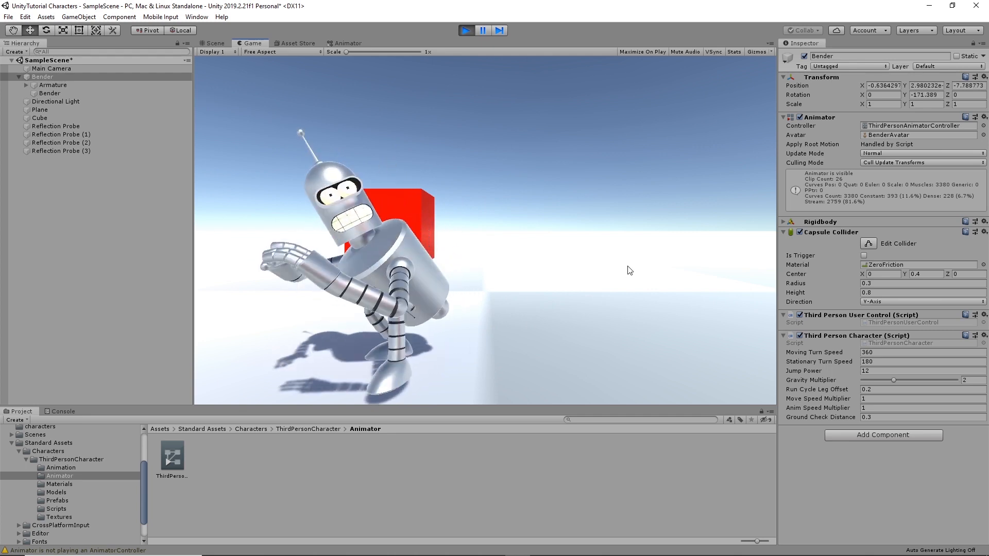
pyautogui.press('w')
pyautogui.press('d')
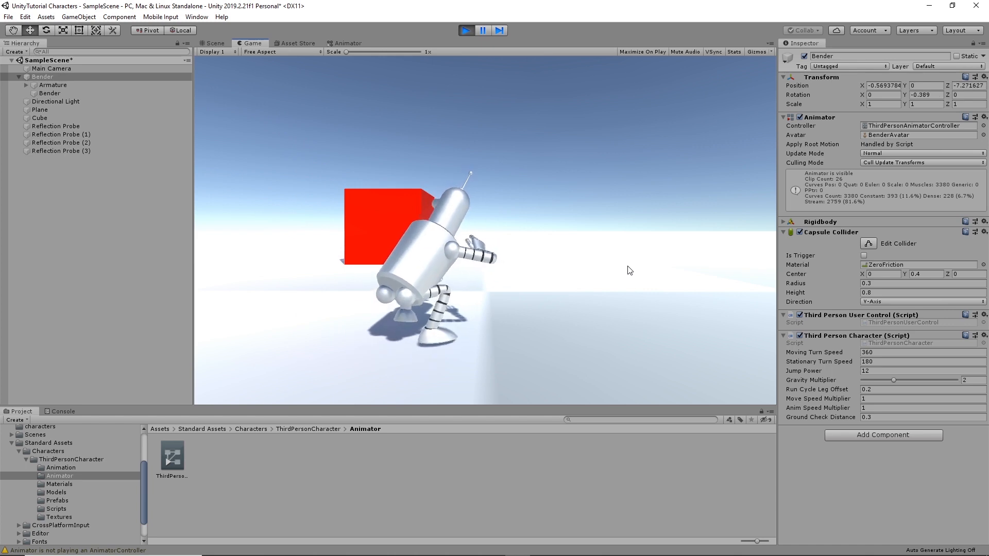
pyautogui.press('a')
pyautogui.press('s')
pyautogui.press('d')
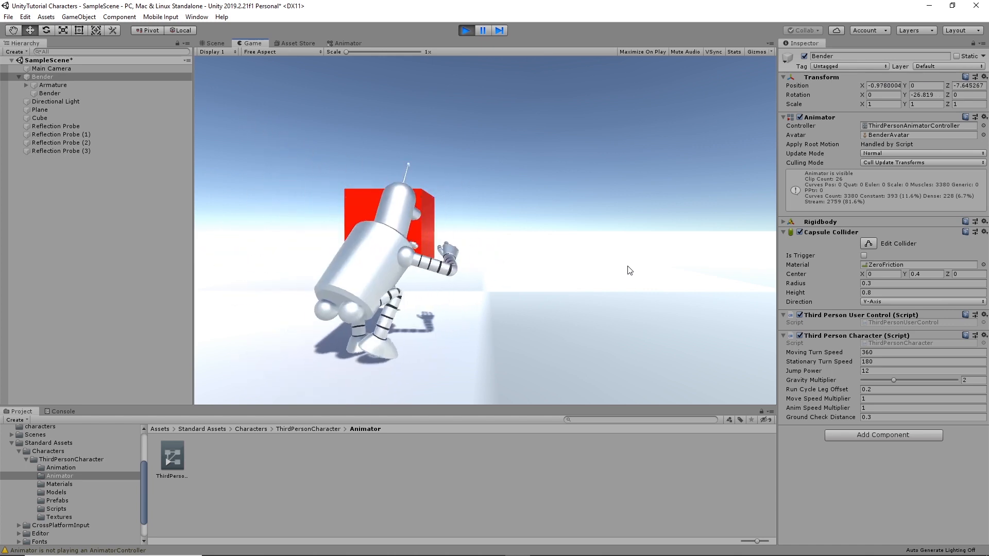
pyautogui.press('w')
pyautogui.press('a')
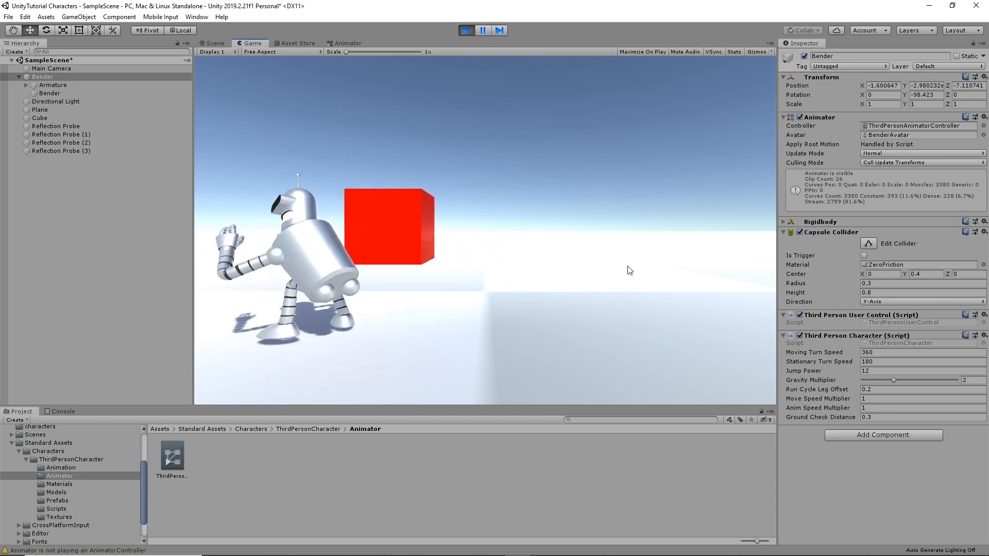
pyautogui.press('a')
pyautogui.press('d')
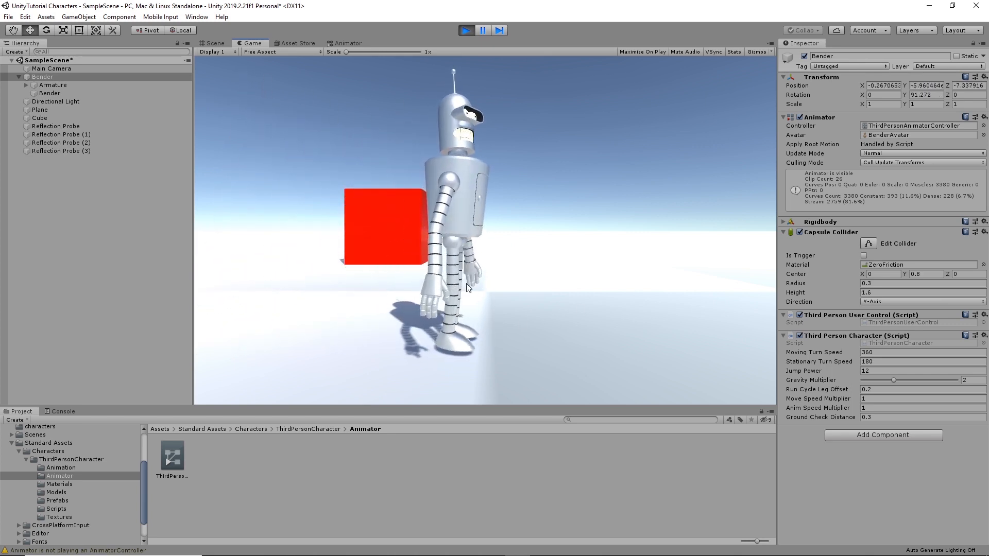
pyautogui.press('c')
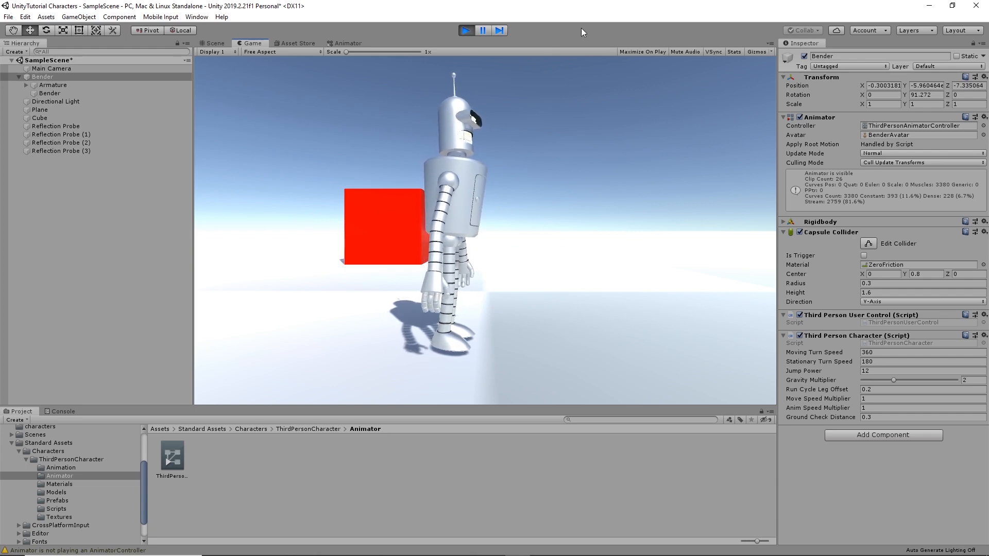
pyautogui.click(466, 31)
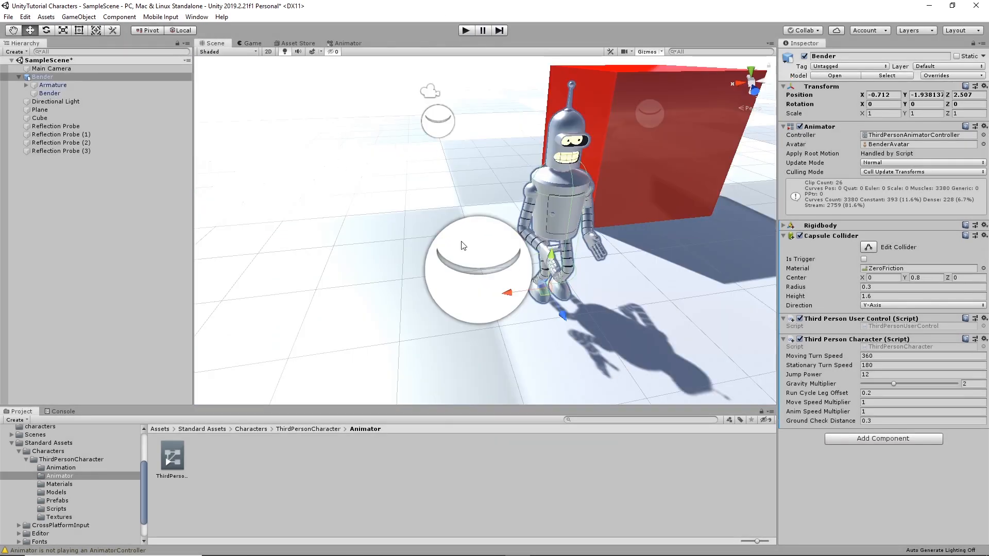
# Step: Set Bender's Capsule Collider centre Y to 0.88 and its radius to 0.42
pyautogui.keyDown('alt'); pyautogui.moveTo(649, 280); pyautogui.dragTo(437, 137); pyautogui.keyUp('alt')
pyautogui.scroll(5, 623, 252)
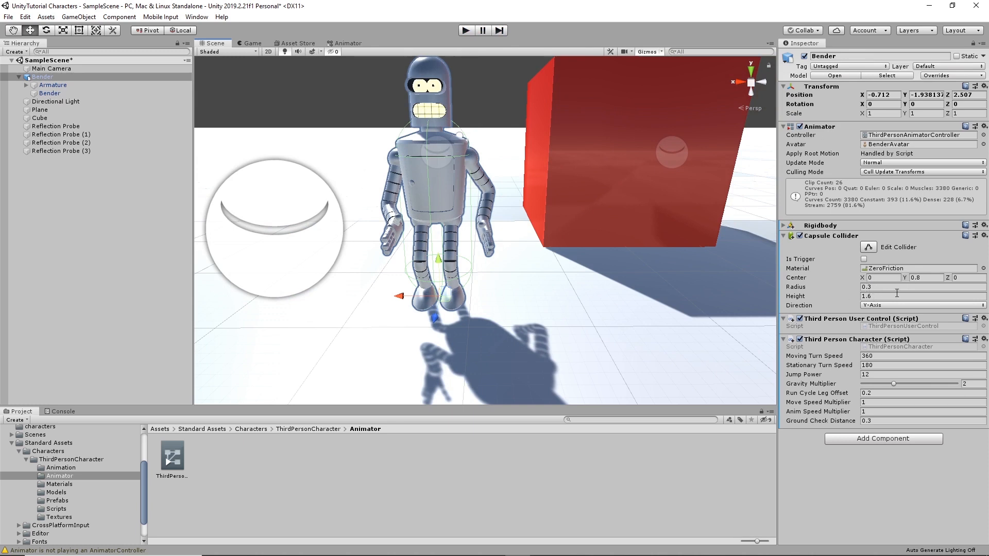
pyautogui.moveTo(905, 277); pyautogui.dragTo(907, 277)
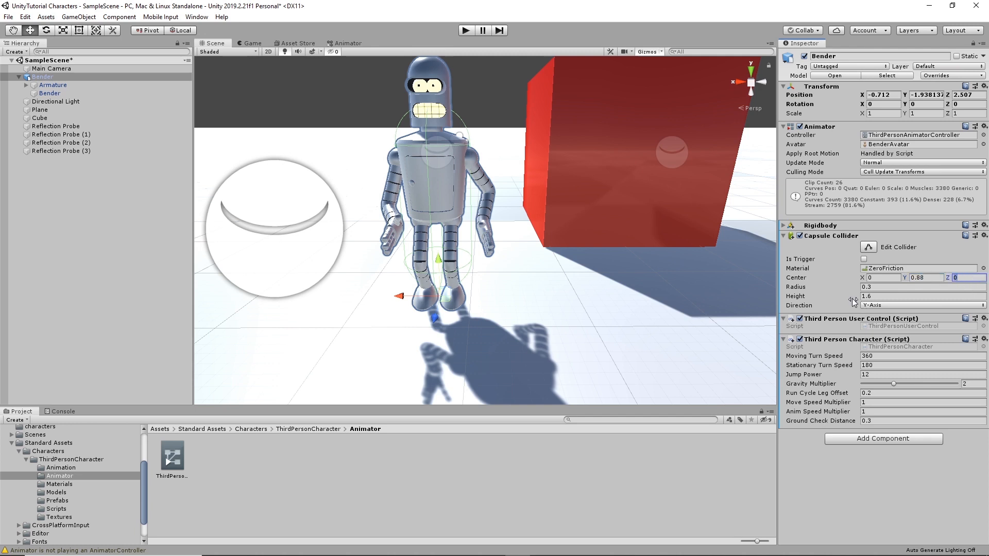
pyautogui.moveTo(858, 290); pyautogui.dragTo(862, 290)
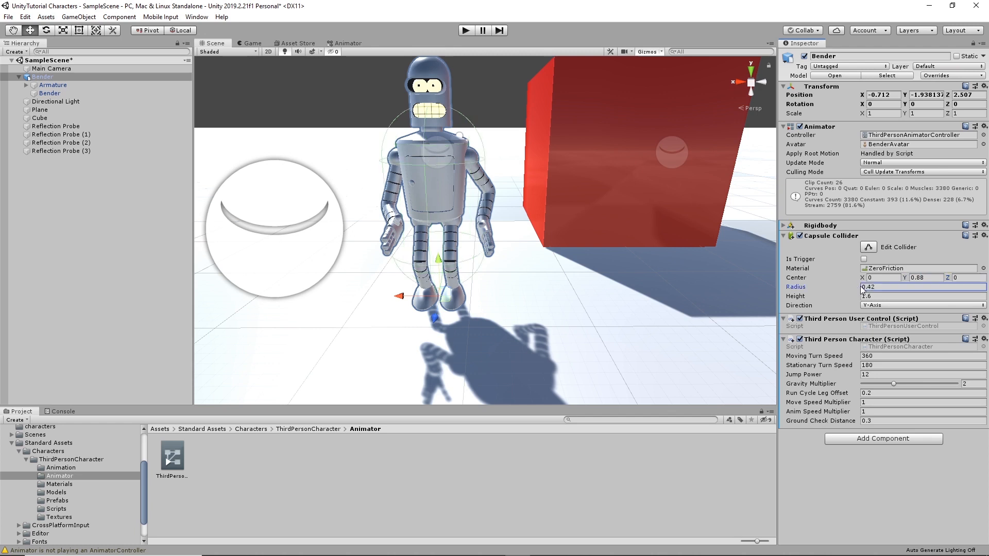
# Step: Run the game to check how Bender's feet meet the ground while walking, and stop play mode
pyautogui.click(468, 31)
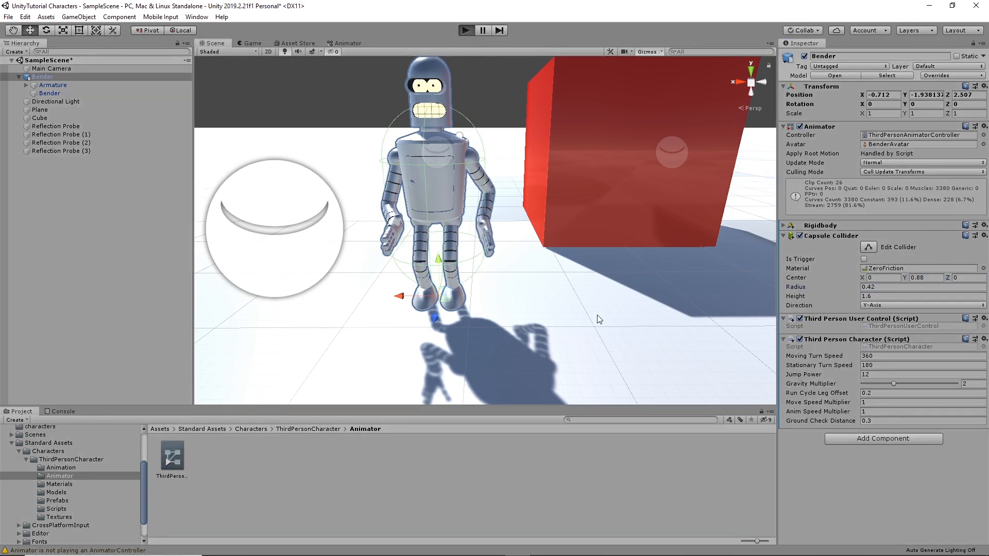
pyautogui.press('s')
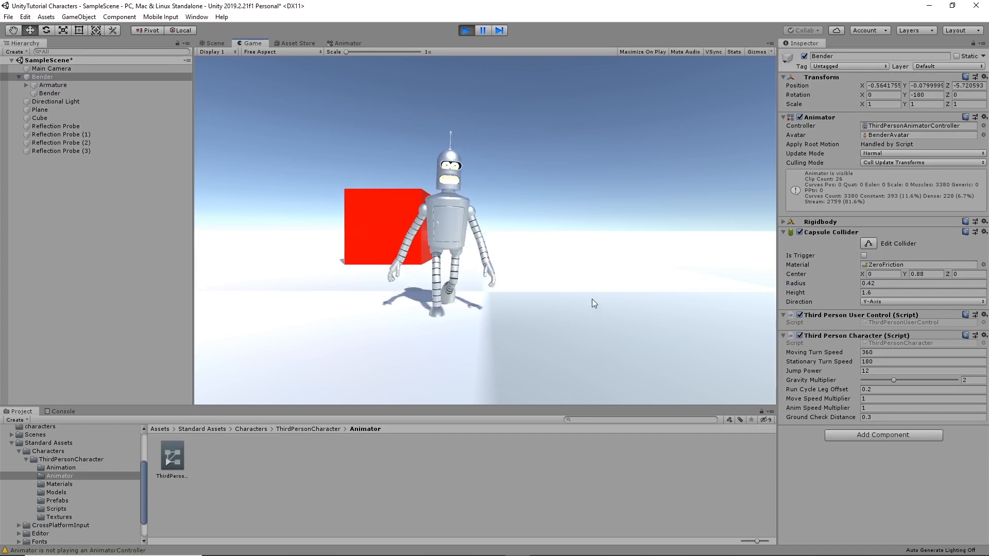
pyautogui.press('d')
pyautogui.click(470, 31)
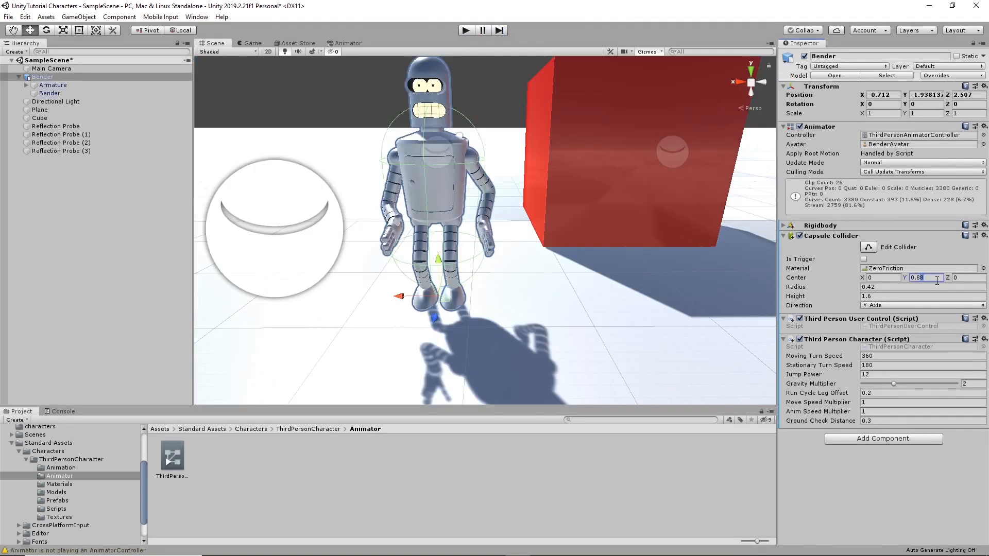
# Step: Set the Capsule Collider's centre Y to 0.85
pyautogui.press('BackSpace')
pyautogui.write('5')
pyautogui.click(912, 287)
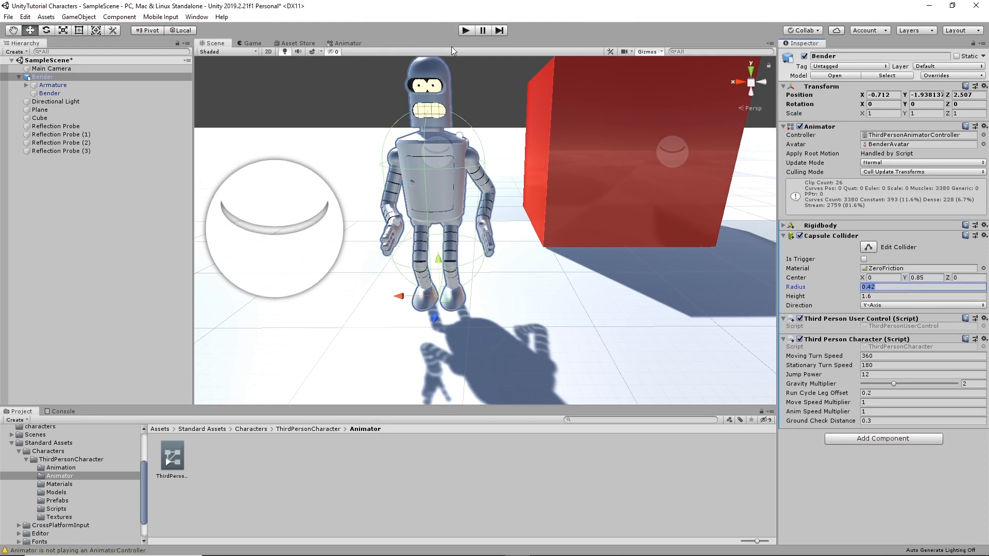
# Step: Run the game and walk Bender toward the camera, sideways and back toward the red cube
pyautogui.click(465, 31)
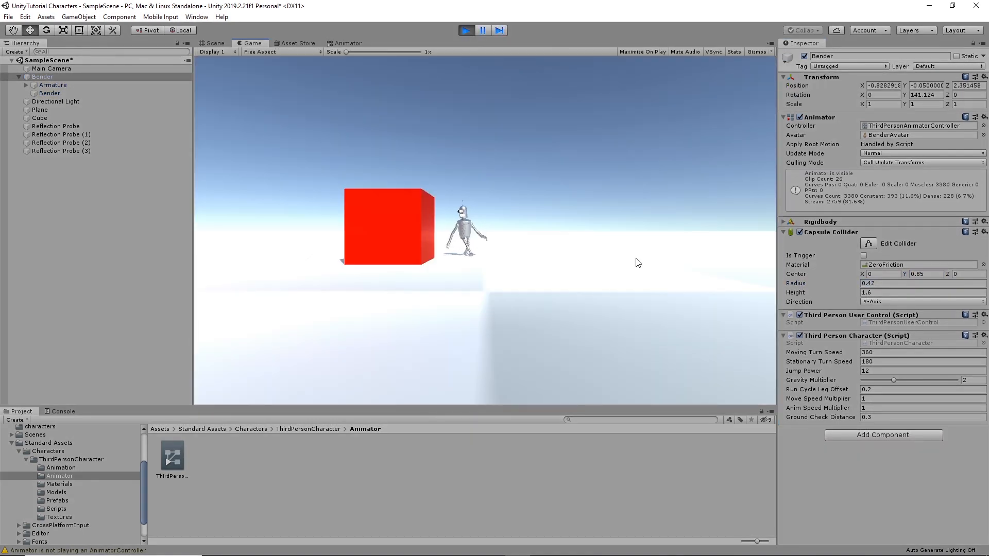
pyautogui.press('s')
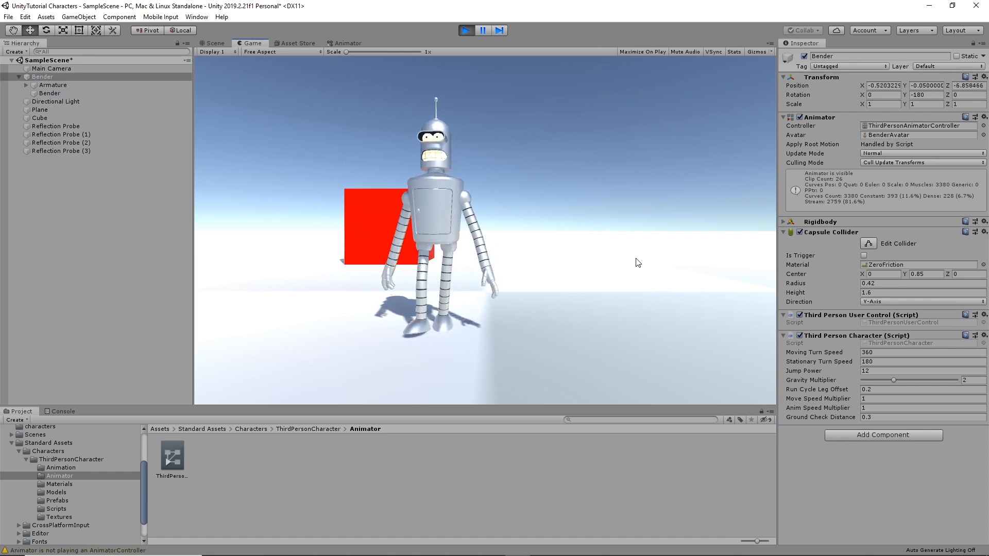
pyautogui.press('d')
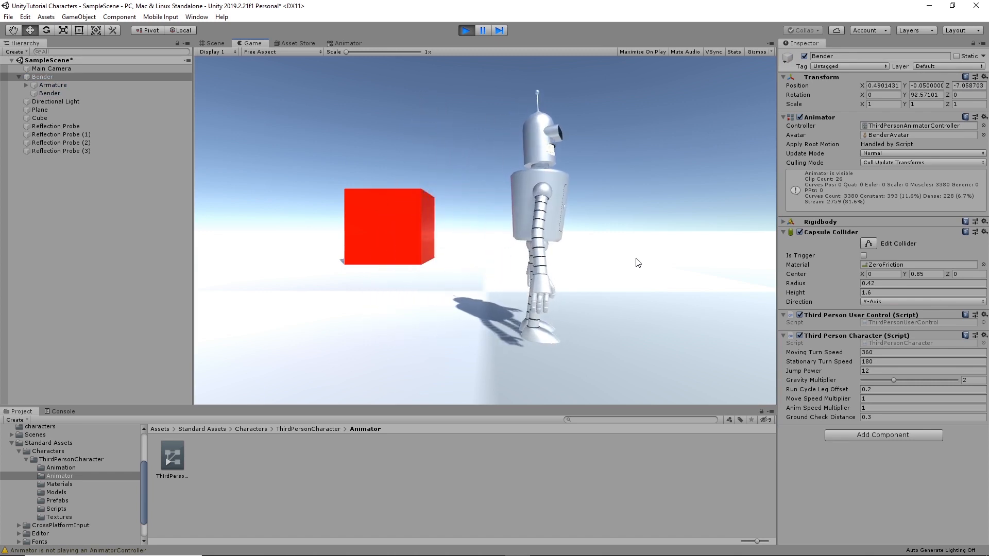
pyautogui.press('w')
pyautogui.press('a')
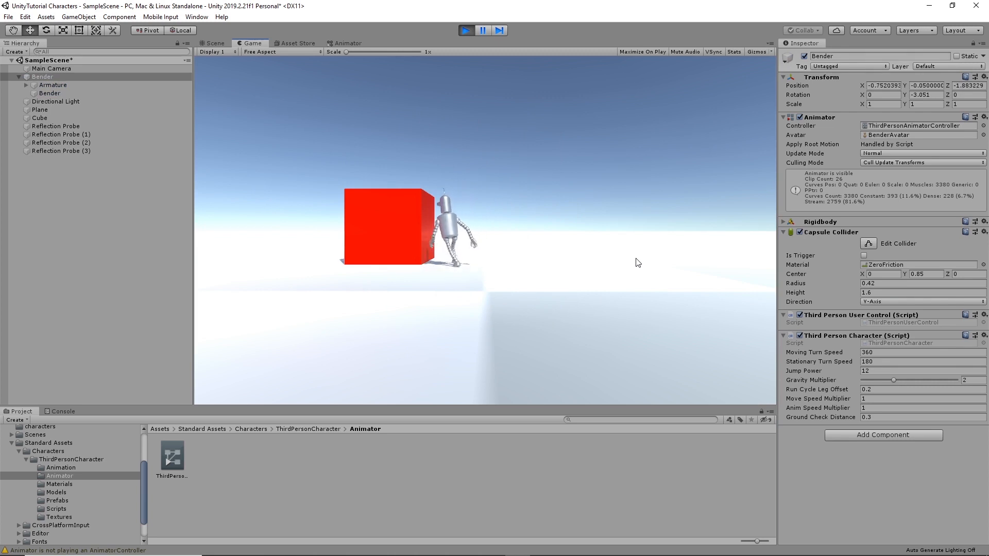
# Step: Walk Bender against the side of the red cube from several directions to test the collision, and stop play mode
pyautogui.press('s')
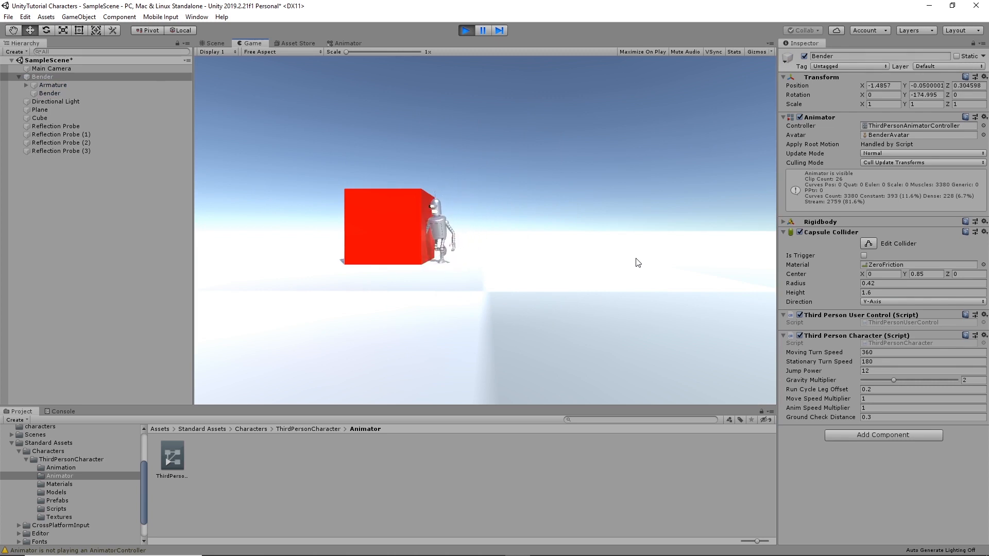
pyautogui.press('d')
pyautogui.press('w')
pyautogui.press('a')
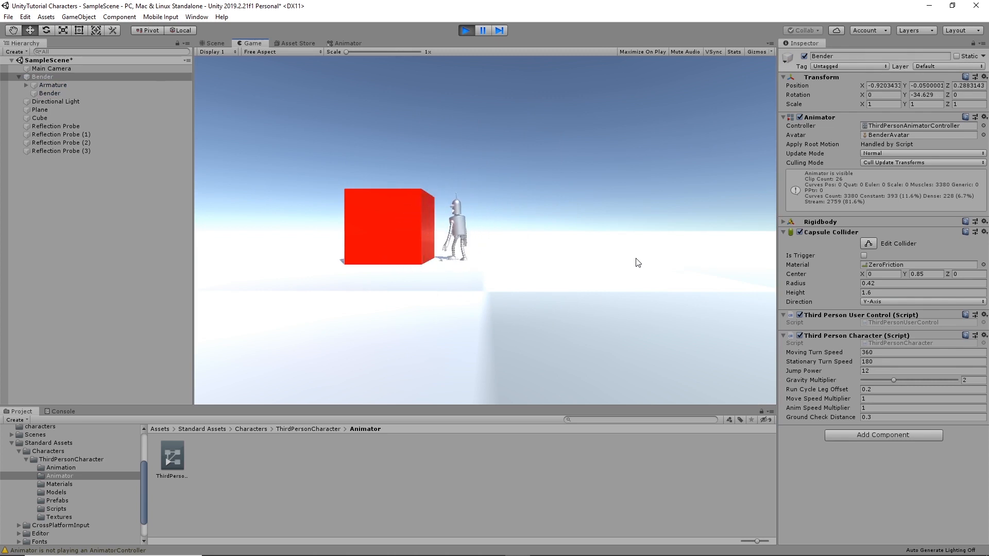
pyautogui.press('w')
pyautogui.press('w')
pyautogui.press('a')
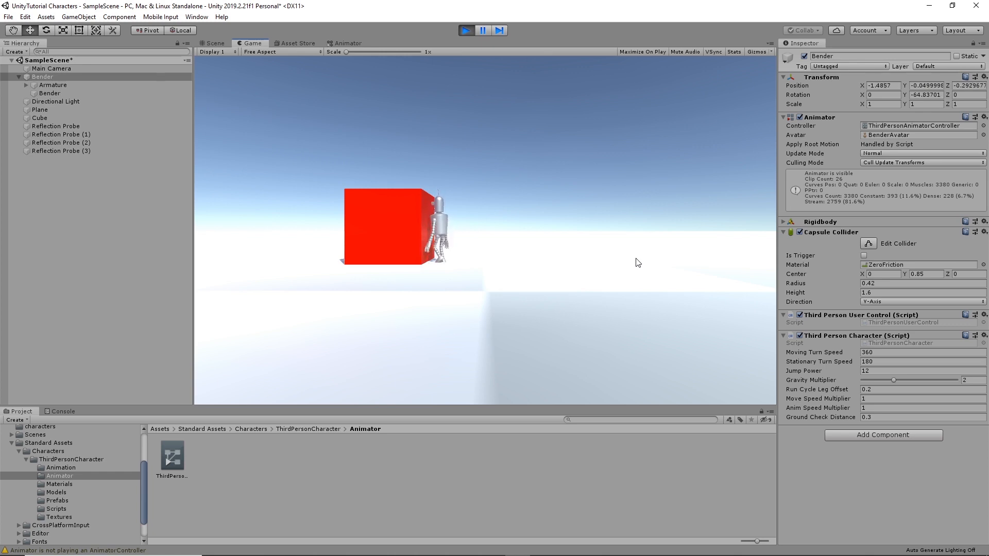
pyautogui.press('a')
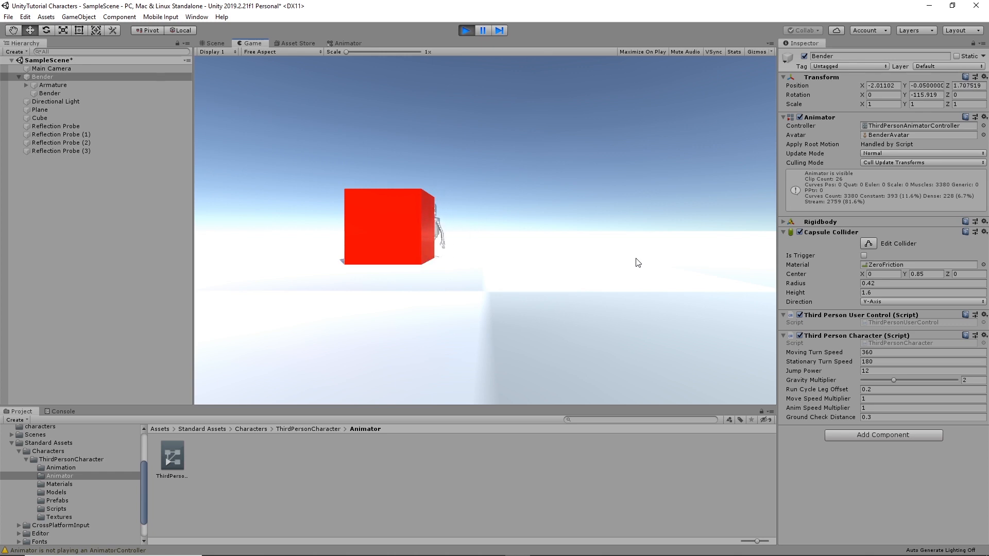
pyautogui.press('s')
pyautogui.press('d')
pyautogui.press('a')
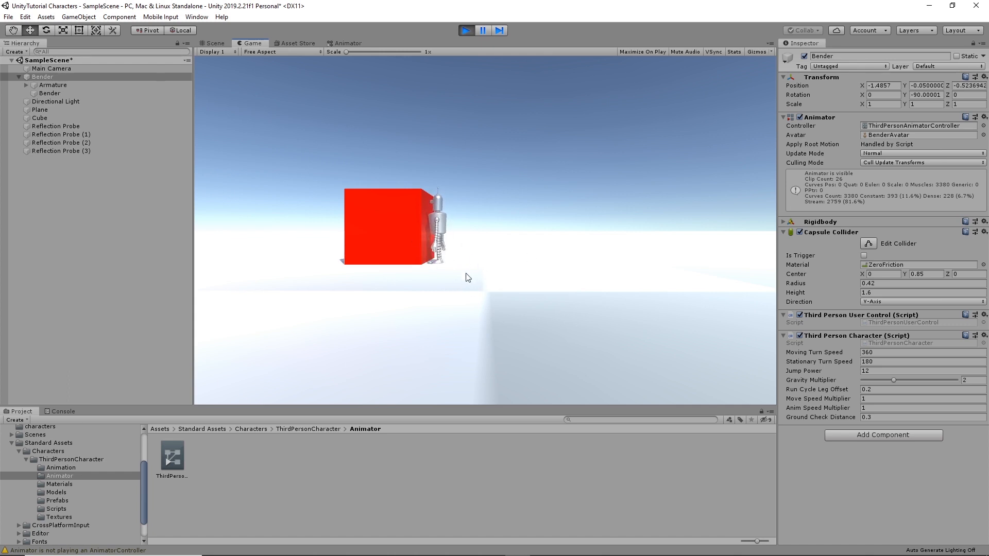
pyautogui.click(465, 31)
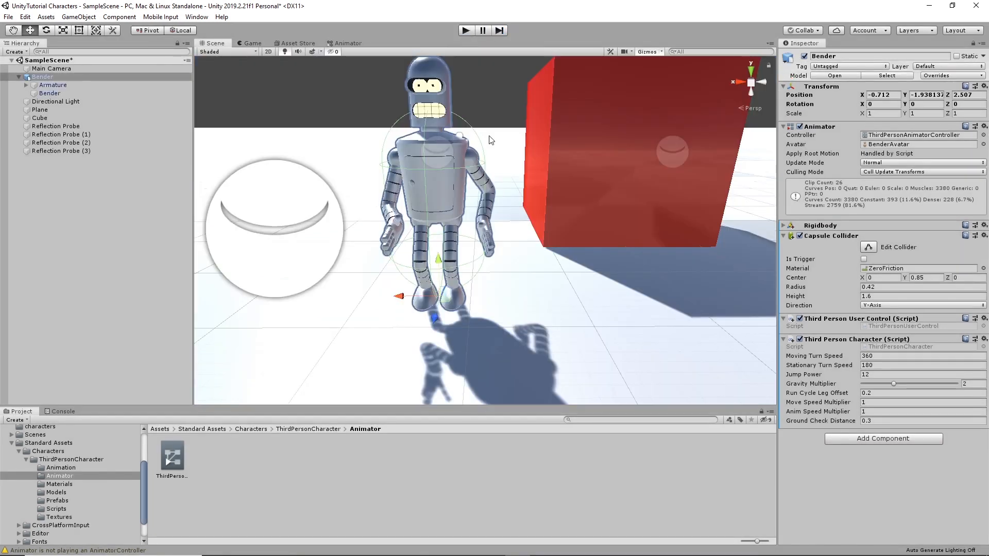
# Step: Save the scene, and save the project
pyautogui.click(11, 17)
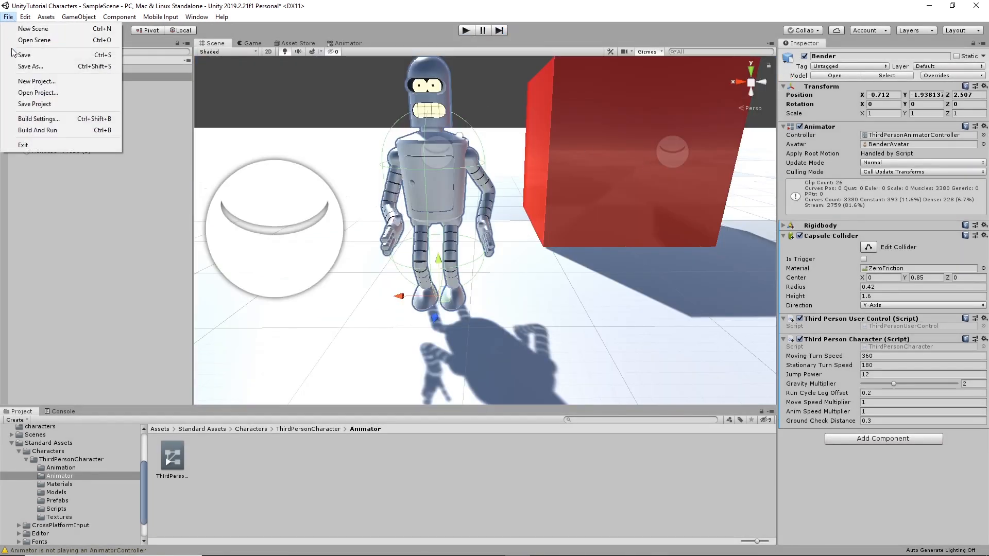
pyautogui.click(14, 55)
pyautogui.click(7, 16)
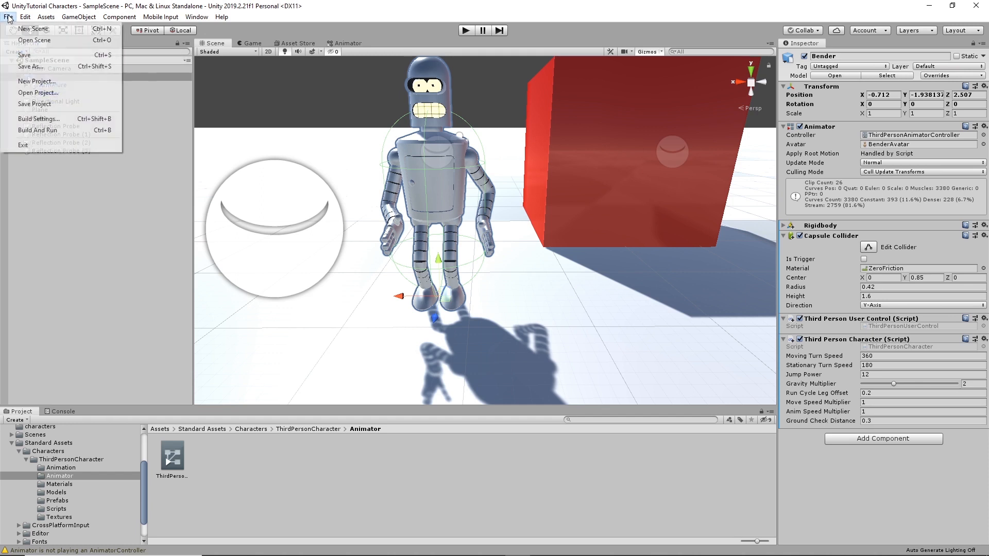
pyautogui.click(39, 103)
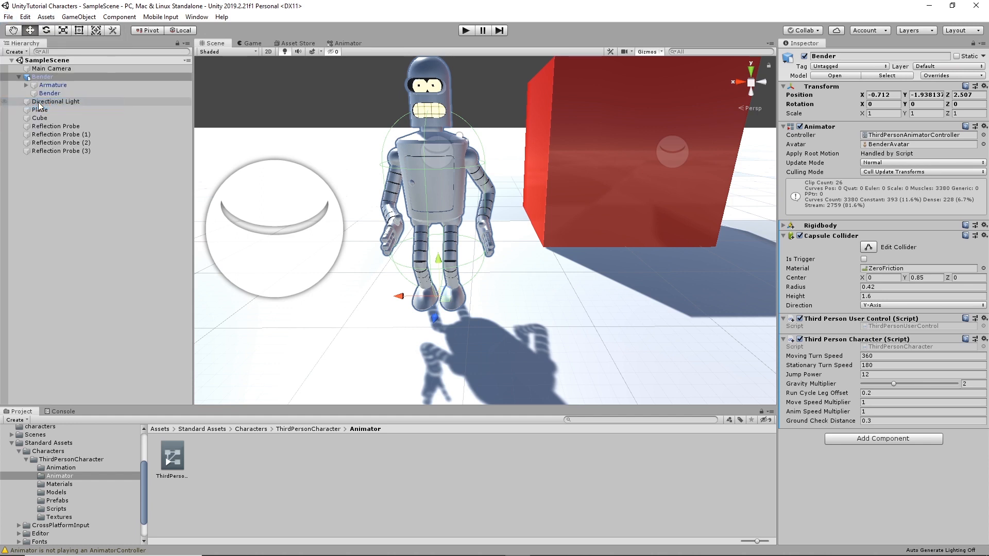
# Step: Make the Main Camera a child of the Bender object and start the game
pyautogui.click(50, 68)
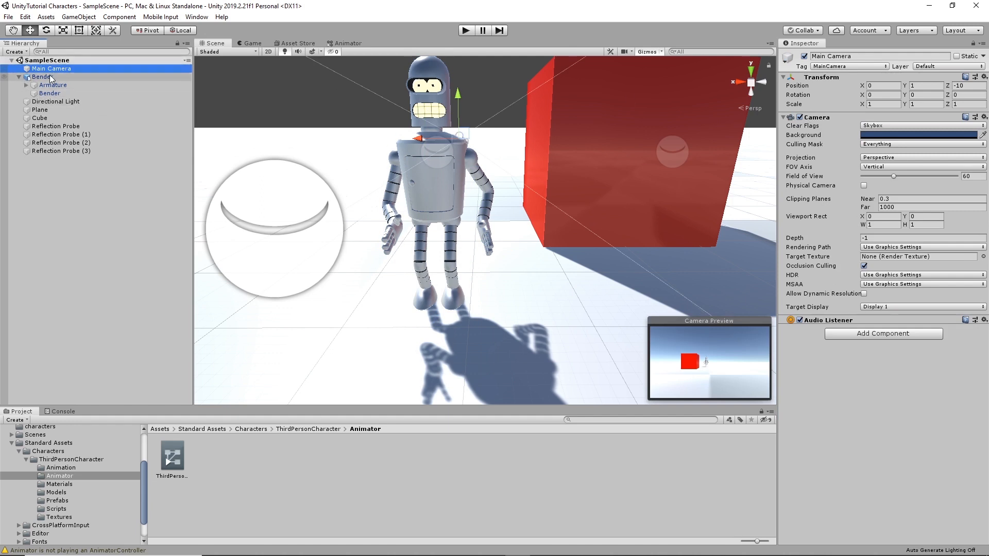
pyautogui.moveTo(54, 70)
pyautogui.mouseDown()
pyautogui.moveTo(62, 71)
pyautogui.moveTo(47, 77)
pyautogui.mouseUp()
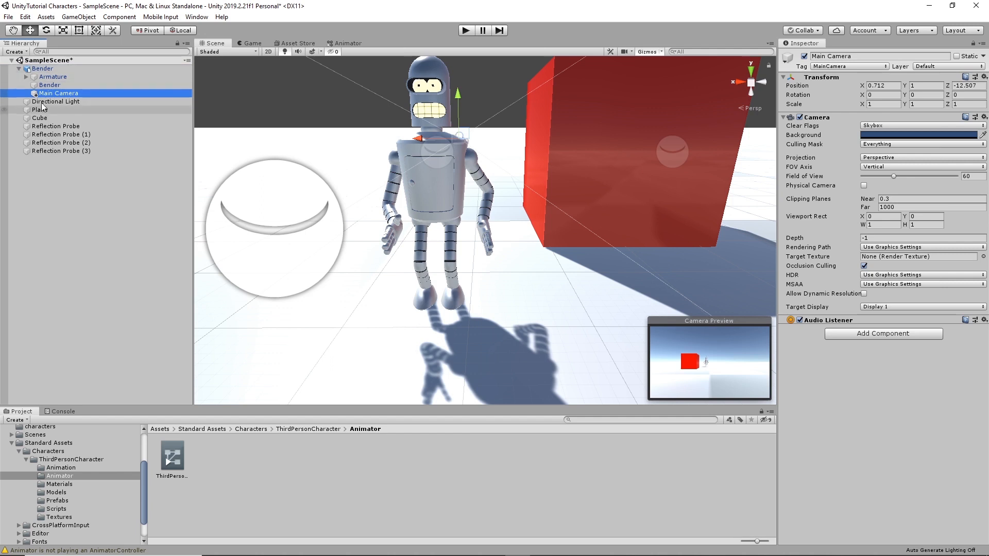
pyautogui.click(465, 30)
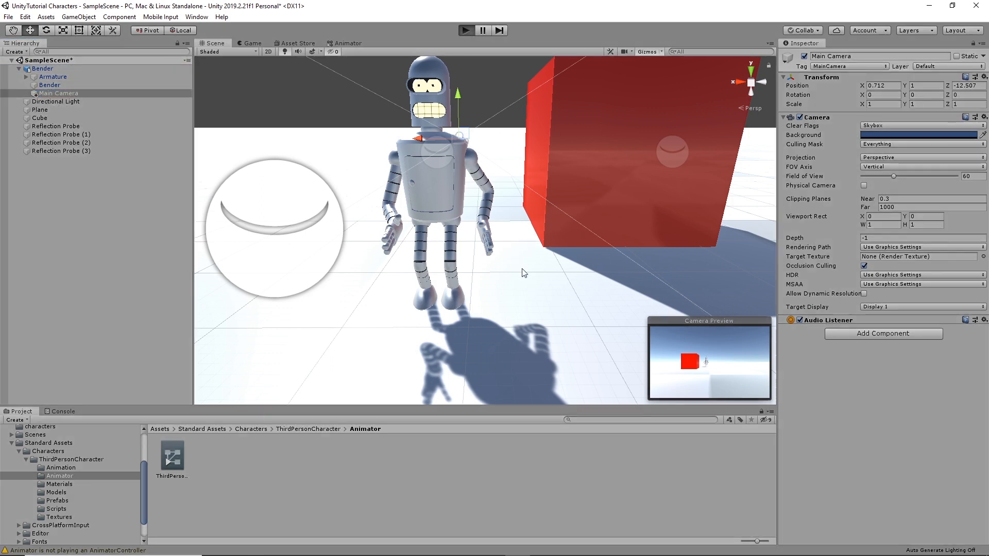
# Step: Turn and walk Bender back and forth near the red cube to test the attached camera, and stop play mode
pyautogui.press('d')
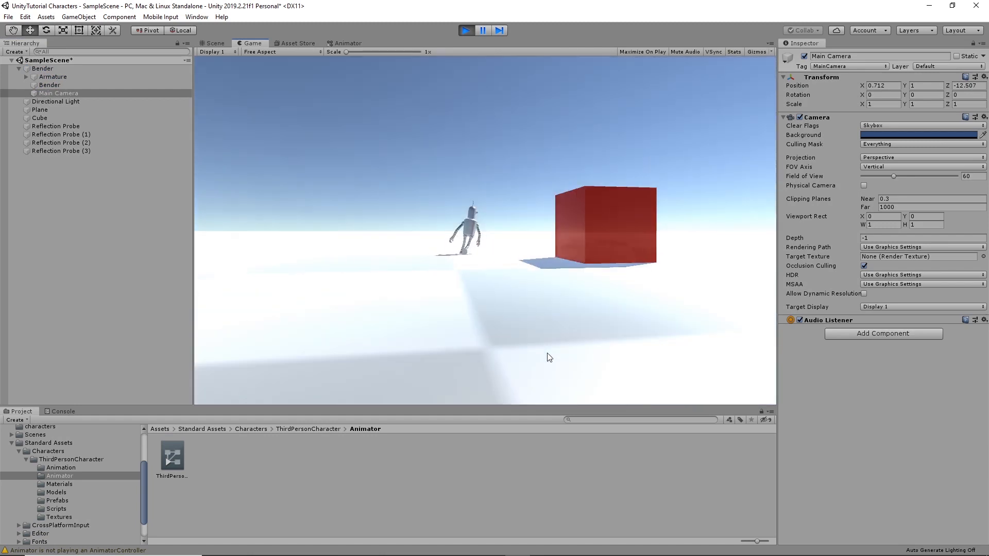
pyautogui.press('a')
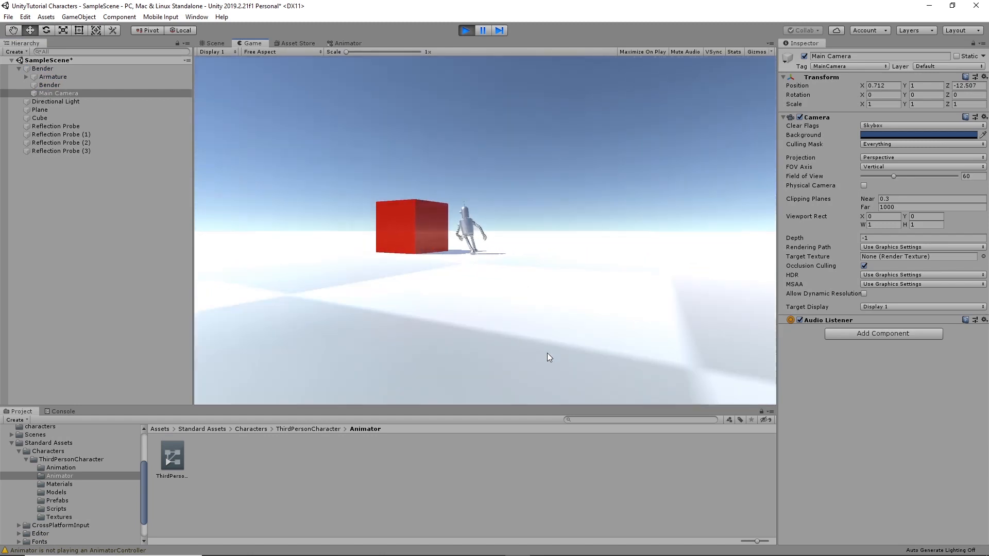
pyautogui.press('d')
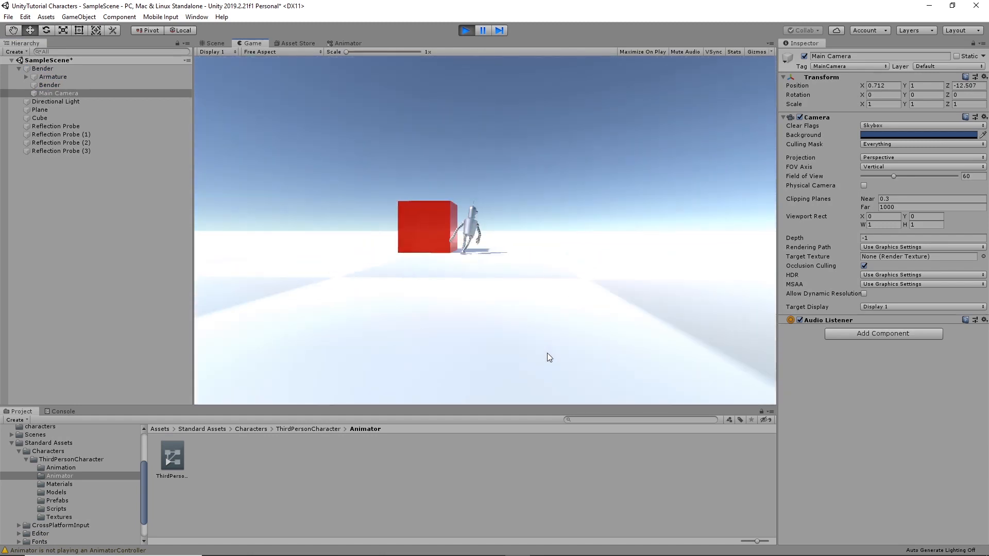
pyautogui.press('a')
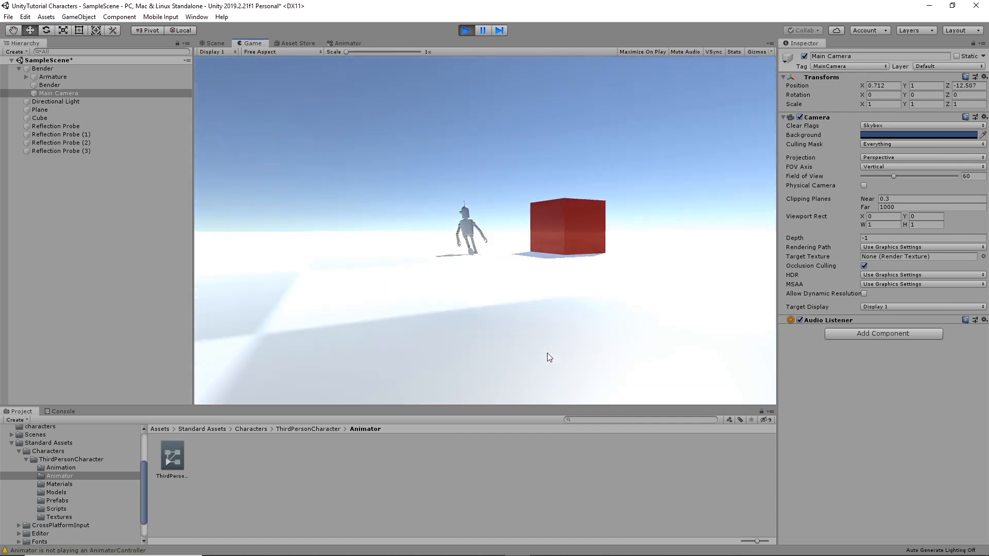
pyautogui.press('d')
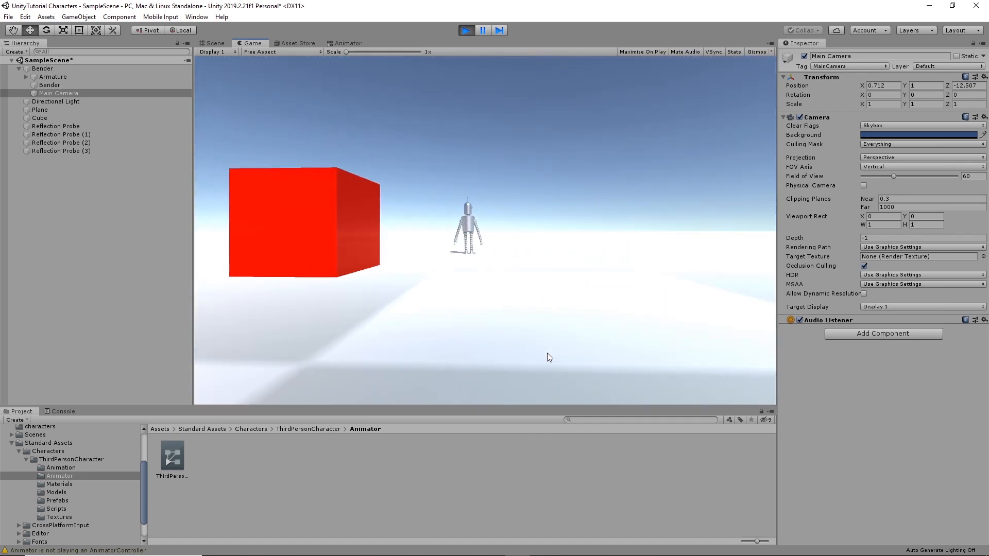
pyautogui.press('d')
pyautogui.press('a')
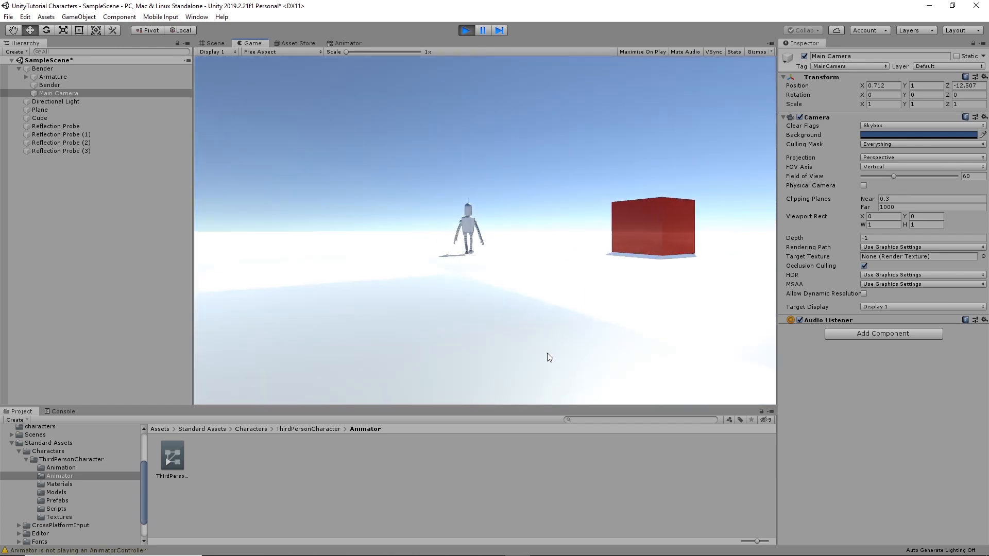
pyautogui.press('d')
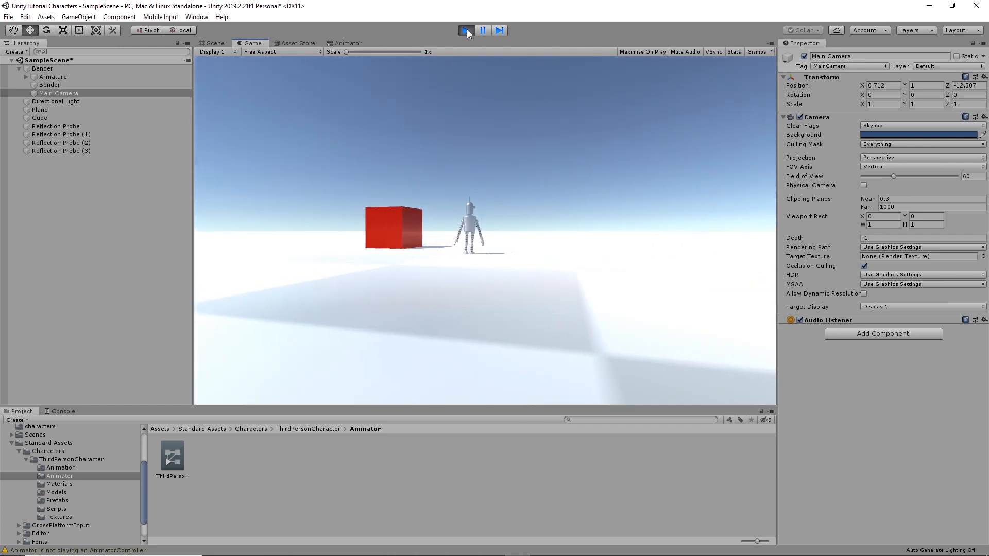
pyautogui.click(466, 30)
# Step: Move the Main Camera out of Bender to the scene's root level and save the scene
pyautogui.moveTo(60, 95); pyautogui.dragTo(57, 65)
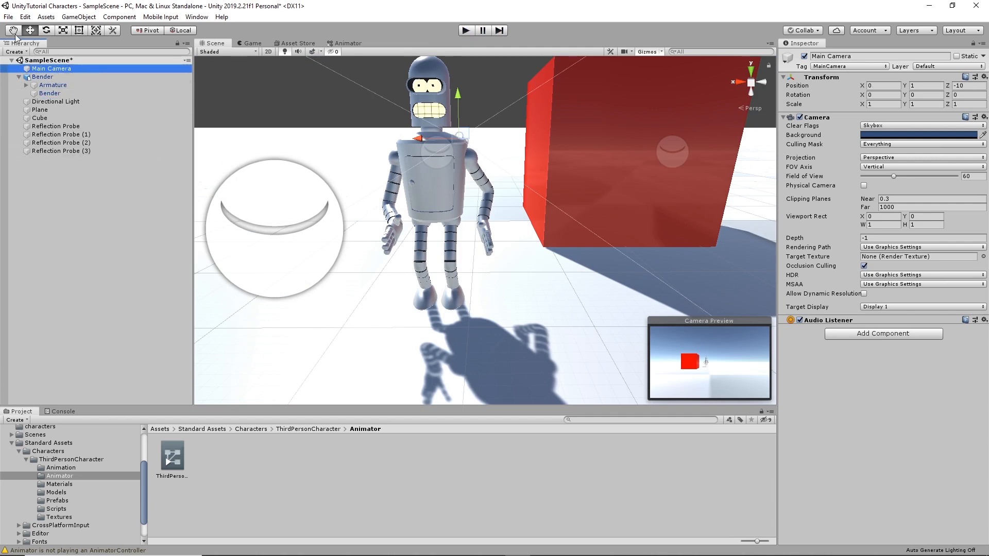
pyautogui.click(9, 17)
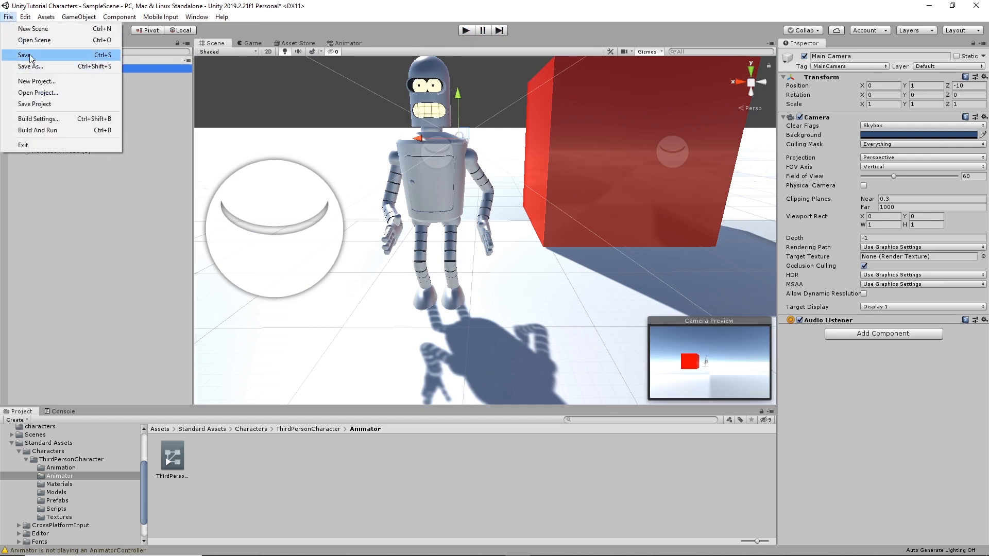
pyautogui.click(31, 53)
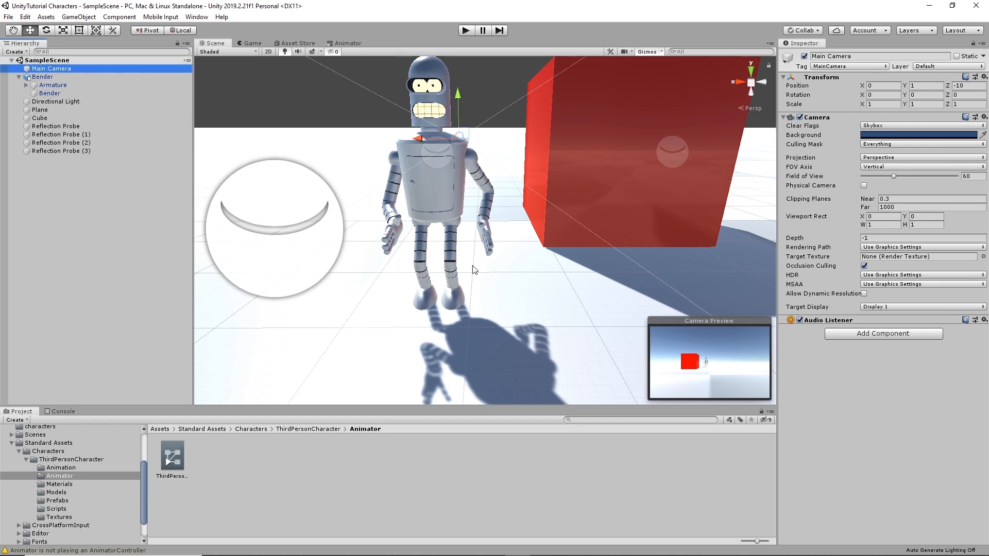
# Step: Open the Package Manager and look up the Cinemachine package in the package list
pyautogui.click(202, 18)
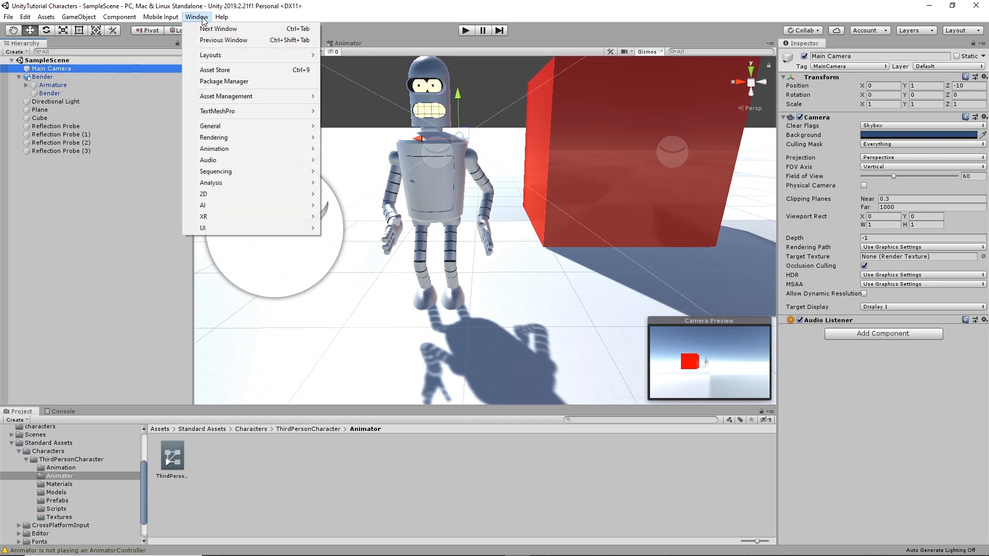
pyautogui.click(213, 81)
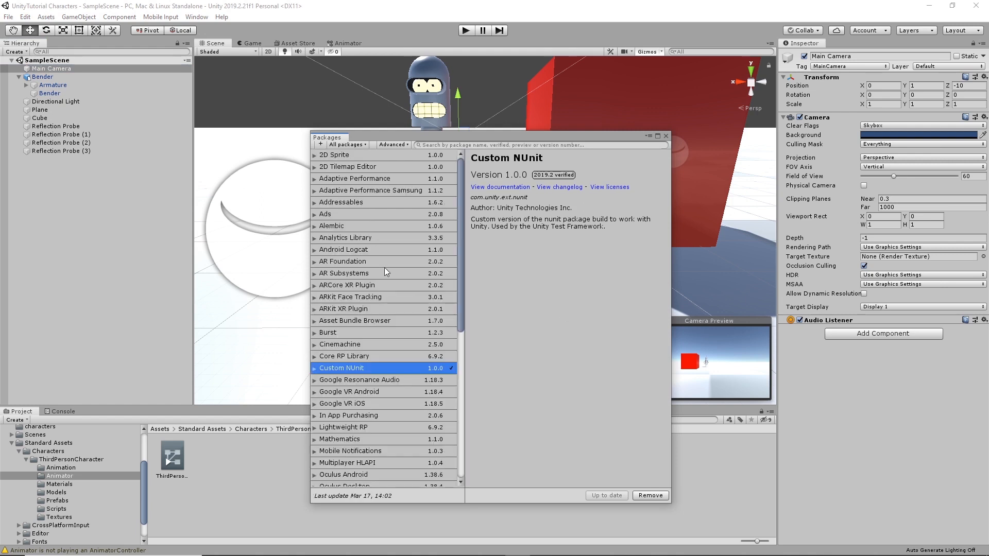
pyautogui.moveTo(462, 297); pyautogui.dragTo(480, 412)
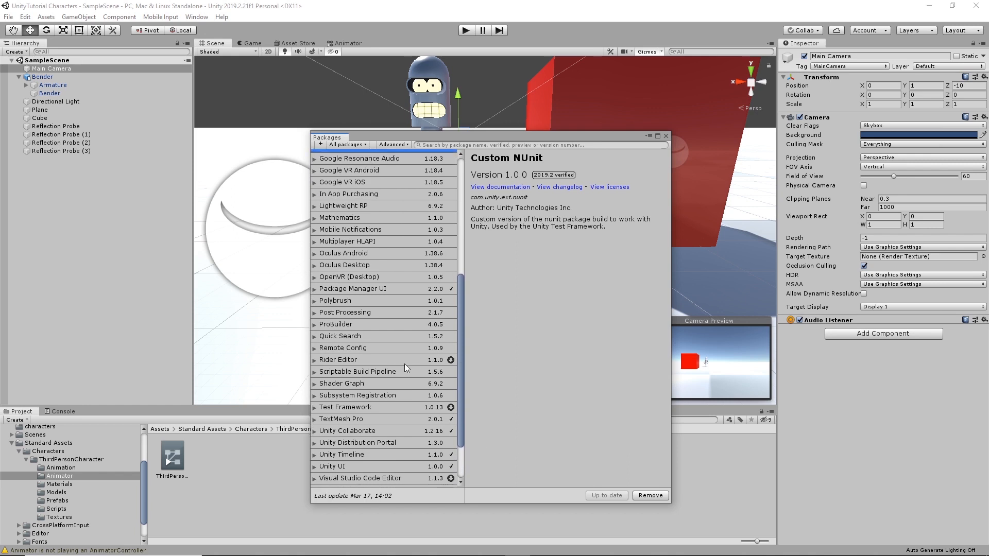
pyautogui.scroll(6, 406, 363)
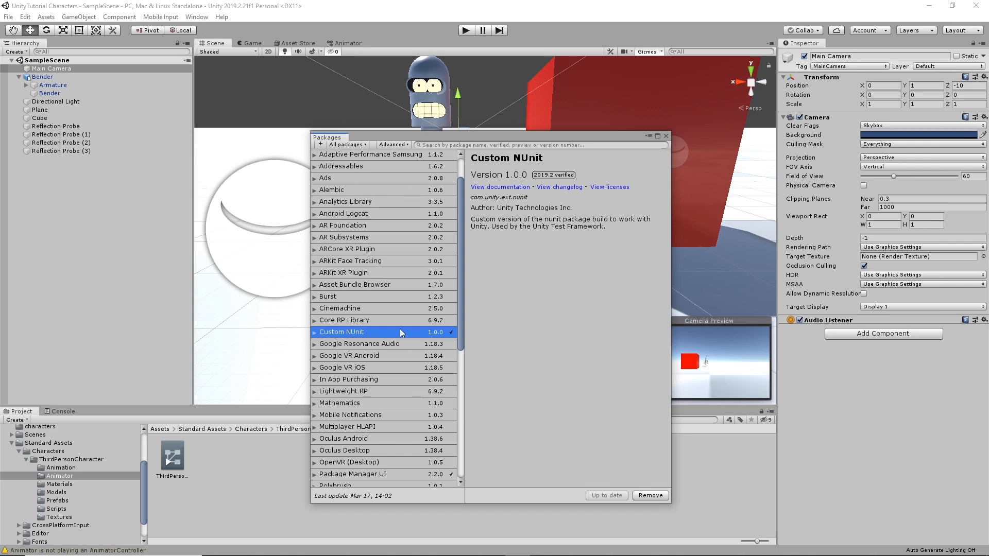
pyautogui.click(351, 311)
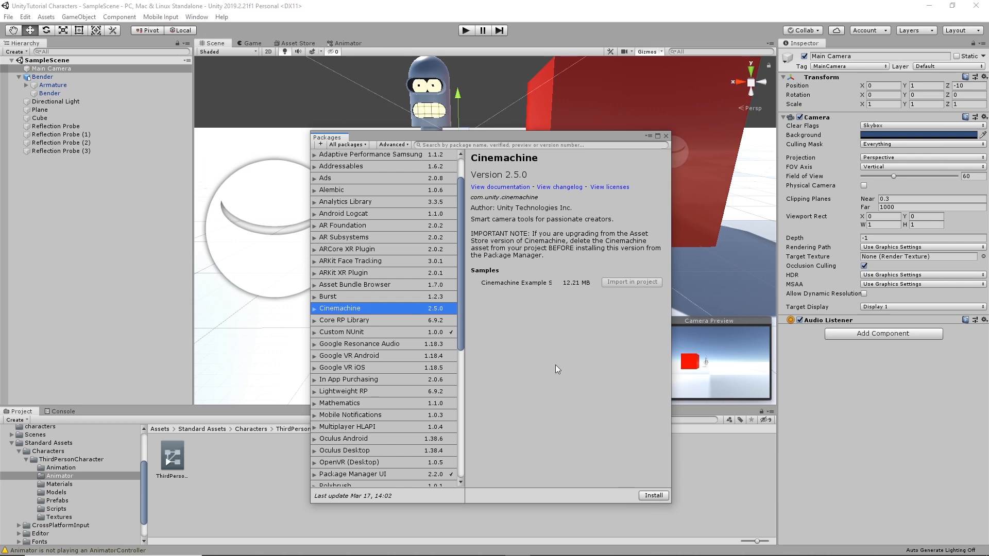
# Step: Filter the packages by "cine", install Cinemachine 2.5.0 and close the Package Manager
pyautogui.click(466, 144)
pyautogui.write('cine')
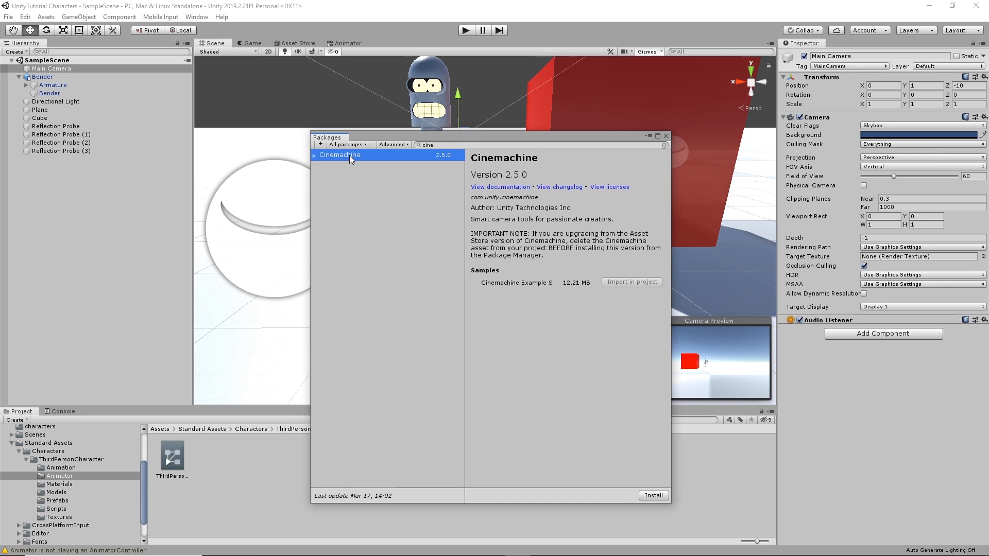
pyautogui.click(658, 497)
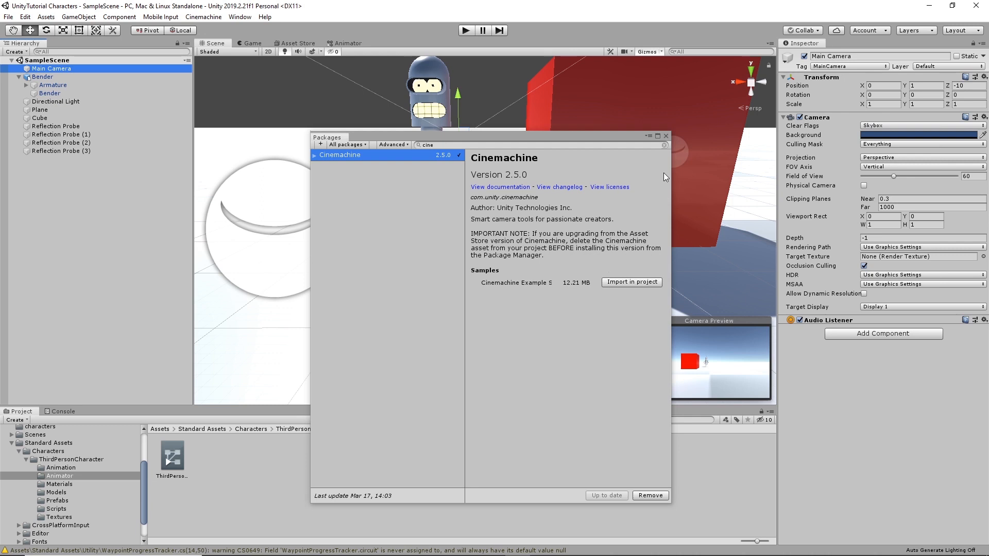
pyautogui.click(668, 135)
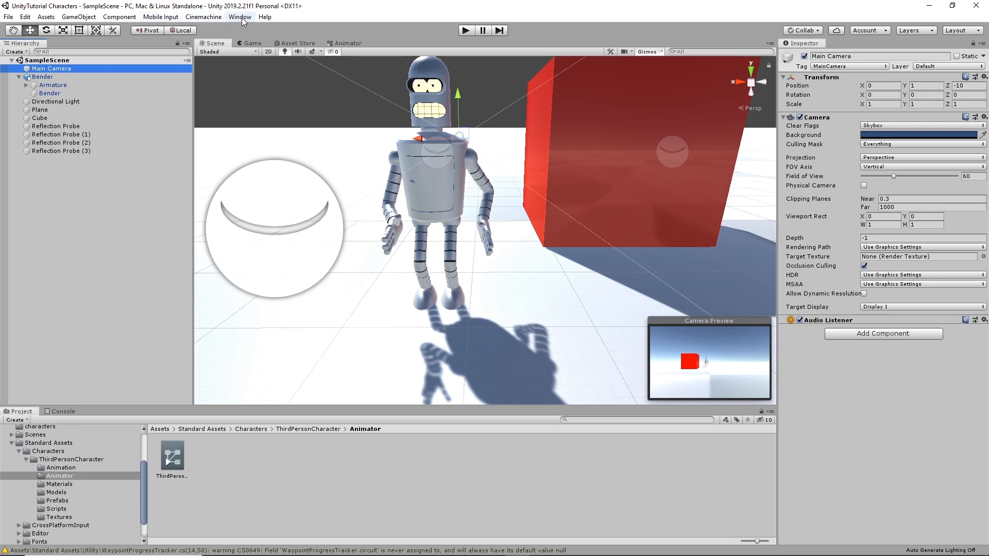
# Step: Create a Cinemachine FreeLook camera and select it in the scene
pyautogui.click(205, 19)
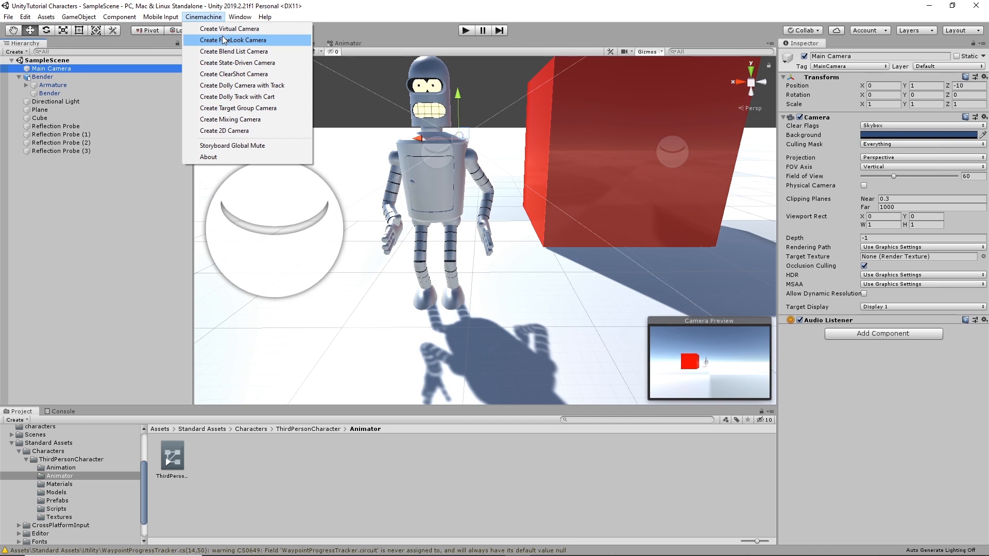
pyautogui.click(253, 46)
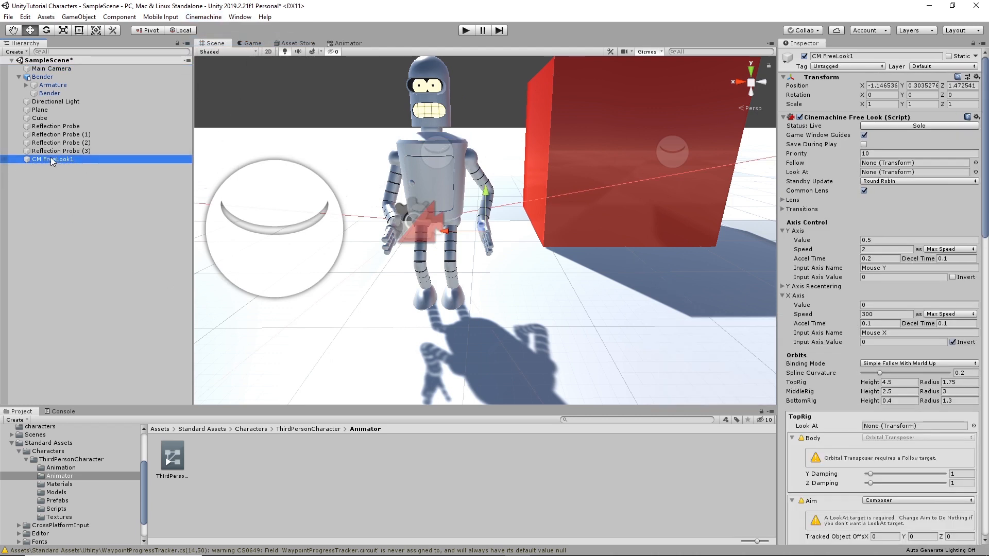
pyautogui.click(70, 192)
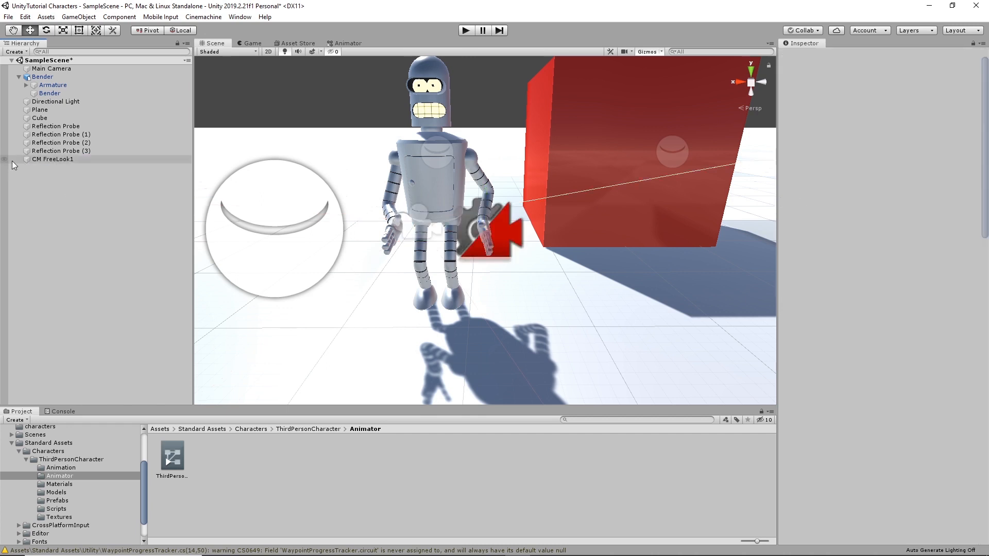
pyautogui.click(48, 158)
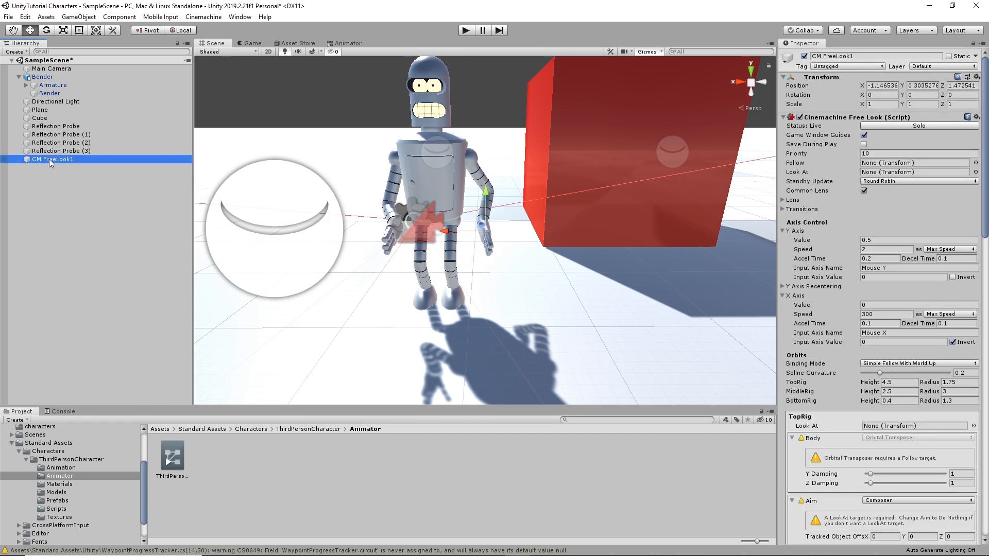
# Step: Inspect the Cinemachine Brain component on the Main Camera
pyautogui.click(50, 71)
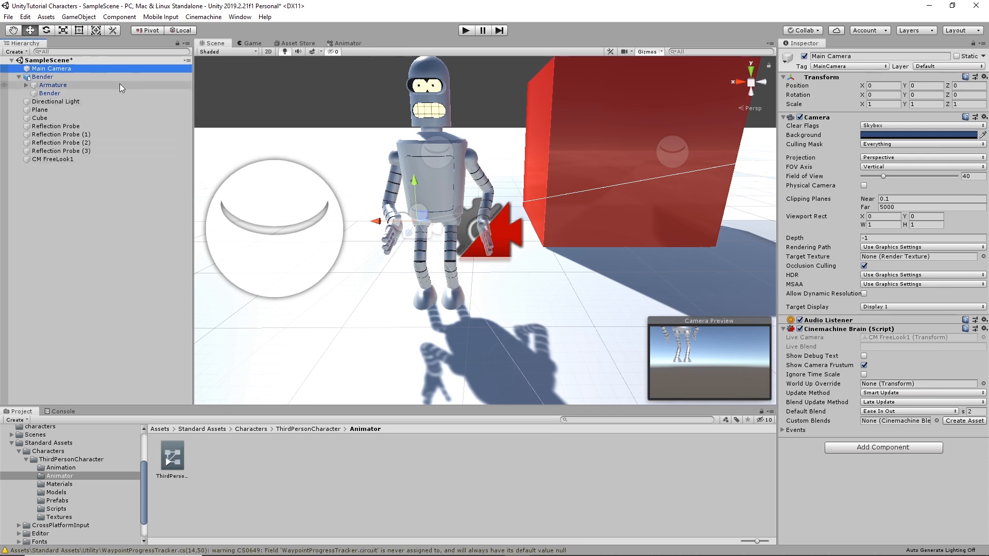
pyautogui.click(61, 70)
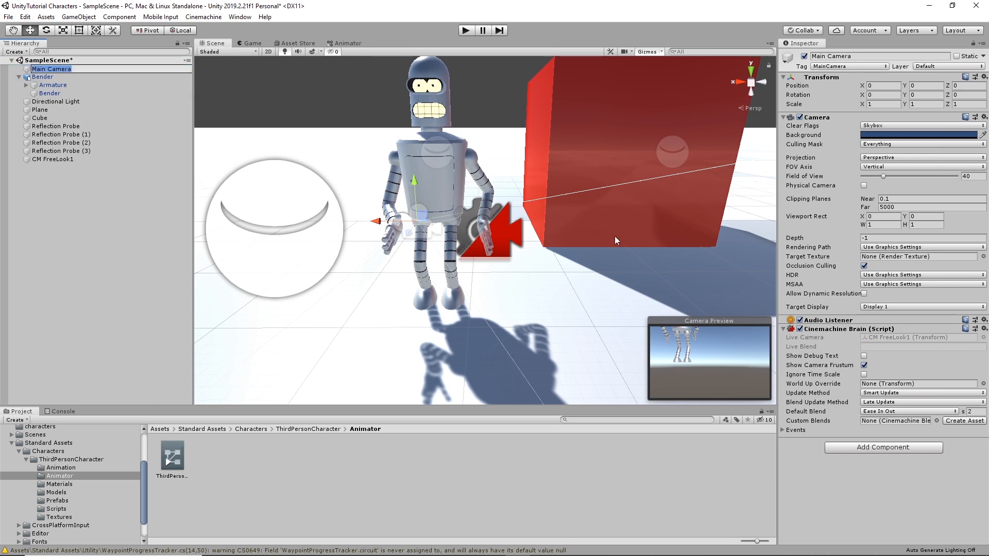
pyautogui.click(77, 69)
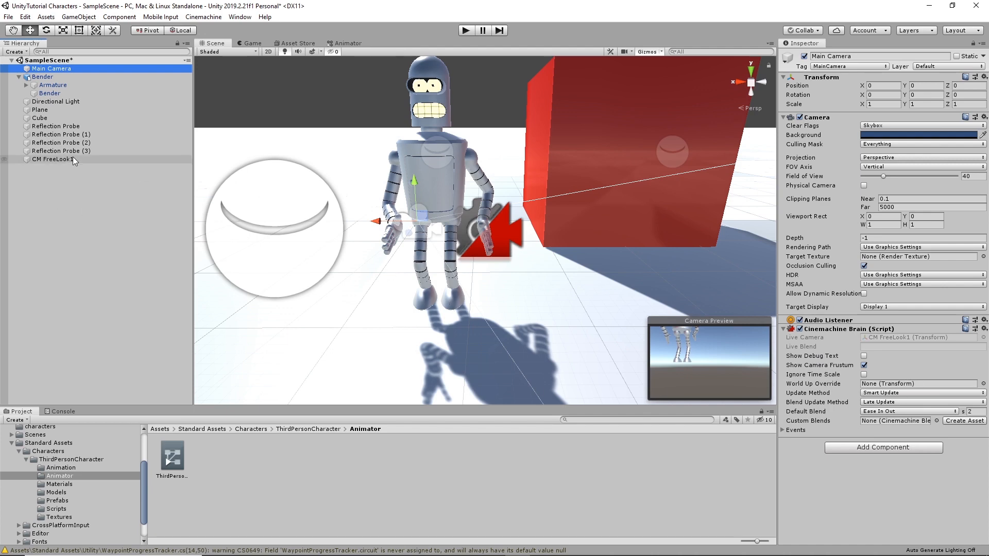
# Step: Select the CM FreeLook1 camera and frame it together with Bender and the cube in a side view
pyautogui.click(56, 157)
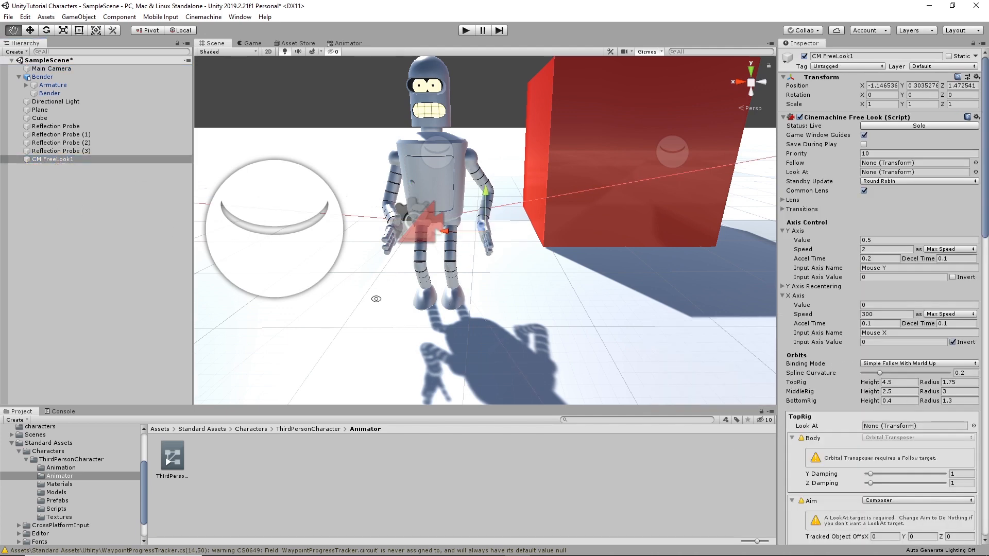
pyautogui.keyDown('alt'); pyautogui.moveTo(377, 298); pyautogui.dragTo(603, 288); pyautogui.keyUp('alt')
pyautogui.scroll(-5, 602, 289)
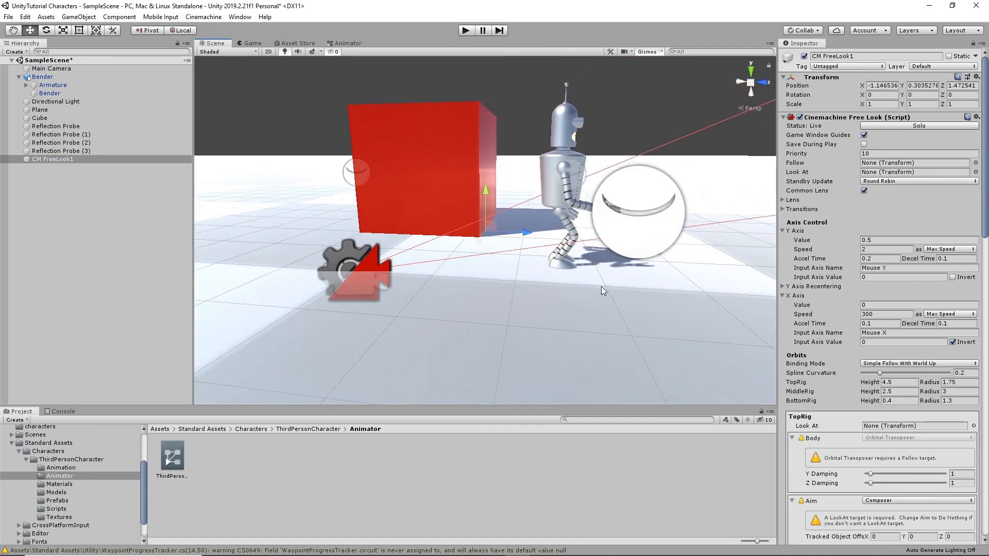
pyautogui.moveTo(528, 285); pyautogui.dragTo(598, 297, button='middle')
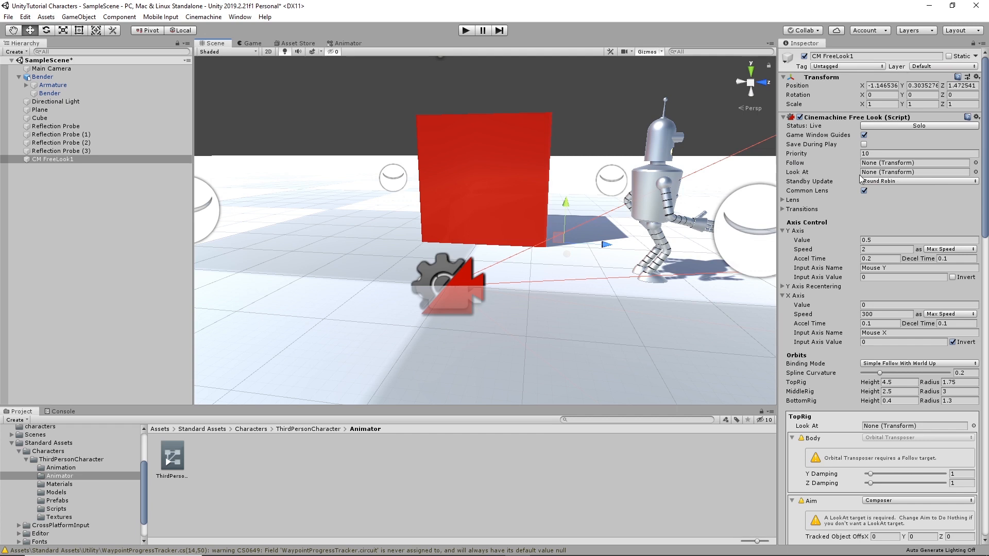
# Step: Set the FreeLook camera's Follow target to the Armature transform
pyautogui.click(975, 163)
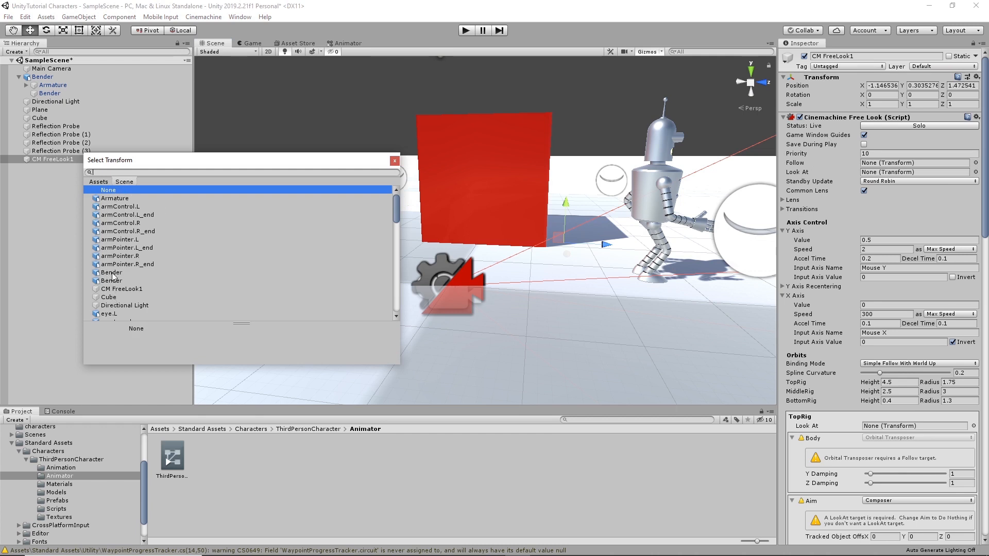
pyautogui.click(121, 202)
pyautogui.scroll(-2, 601, 262)
# Step: Examine the FreeLook camera's three orbit rings around Bender from several angles in the scene
pyautogui.keyDown('alt'); pyautogui.click(576, 295); pyautogui.keyUp('alt')
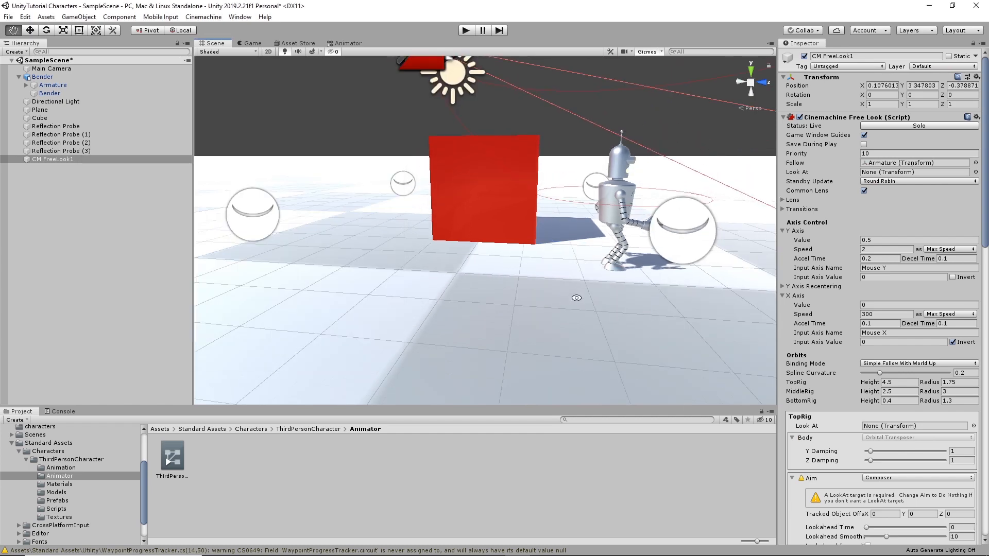
pyautogui.keyDown('alt'); pyautogui.moveTo(646, 239); pyautogui.dragTo(677, 350); pyautogui.keyUp('alt')
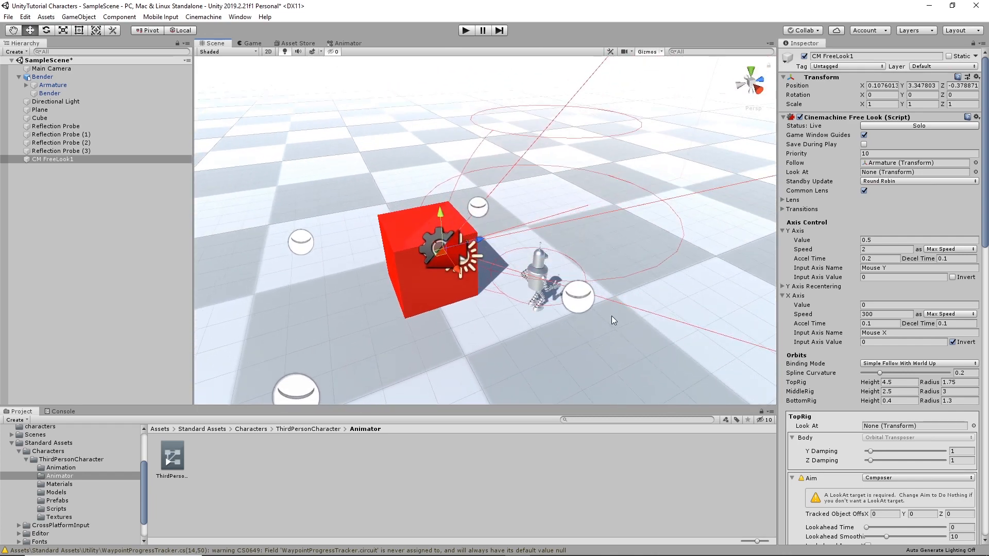
pyautogui.scroll(-2, 611, 316)
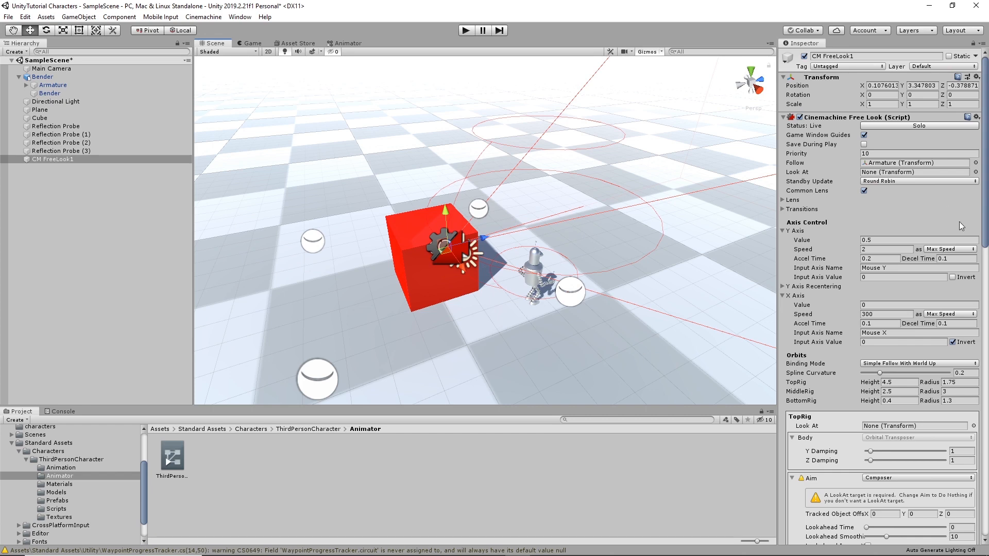
pyautogui.keyDown('alt'); pyautogui.moveTo(630, 239); pyautogui.dragTo(662, 283); pyautogui.keyUp('alt')
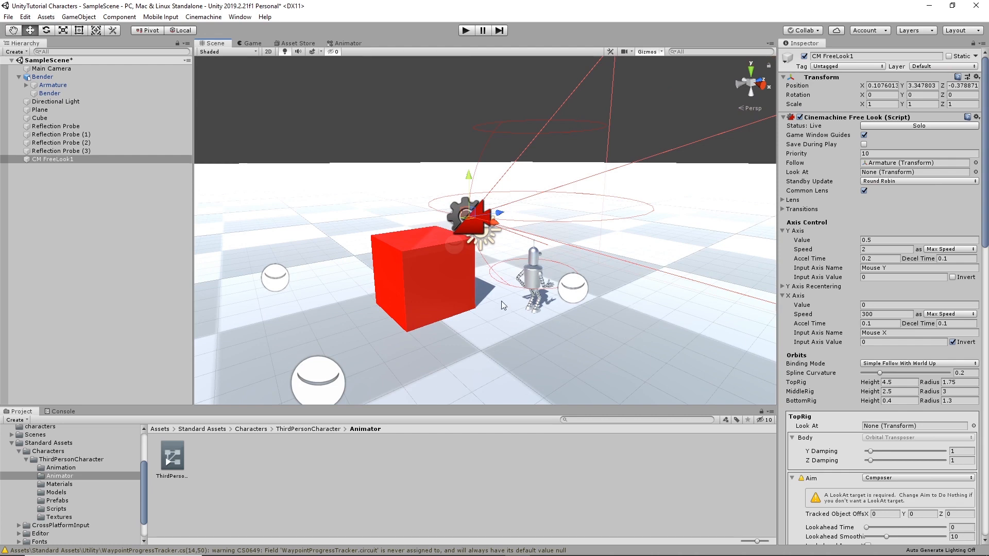
pyautogui.keyDown('alt'); pyautogui.moveTo(503, 305); pyautogui.dragTo(502, 311); pyautogui.keyUp('alt')
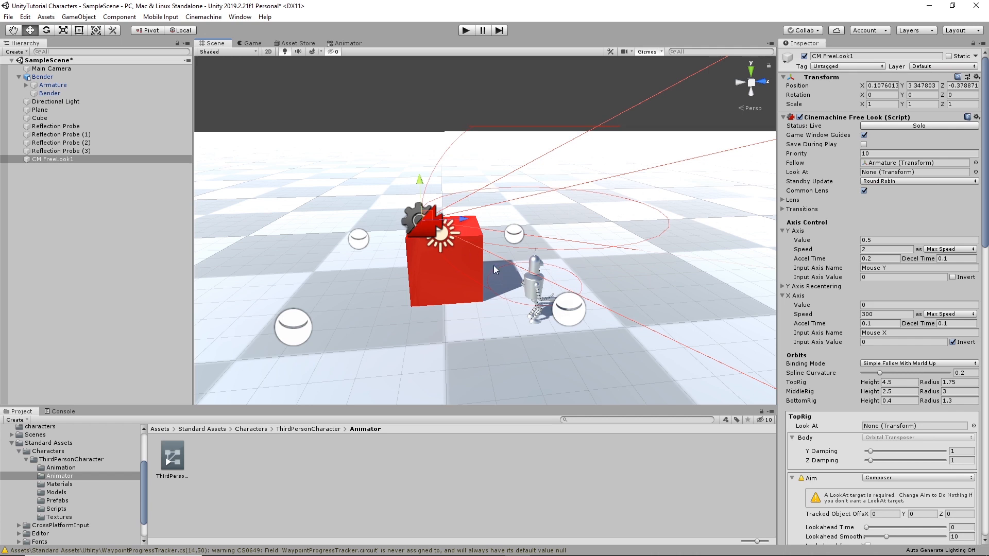
pyautogui.scroll(-3, 598, 247)
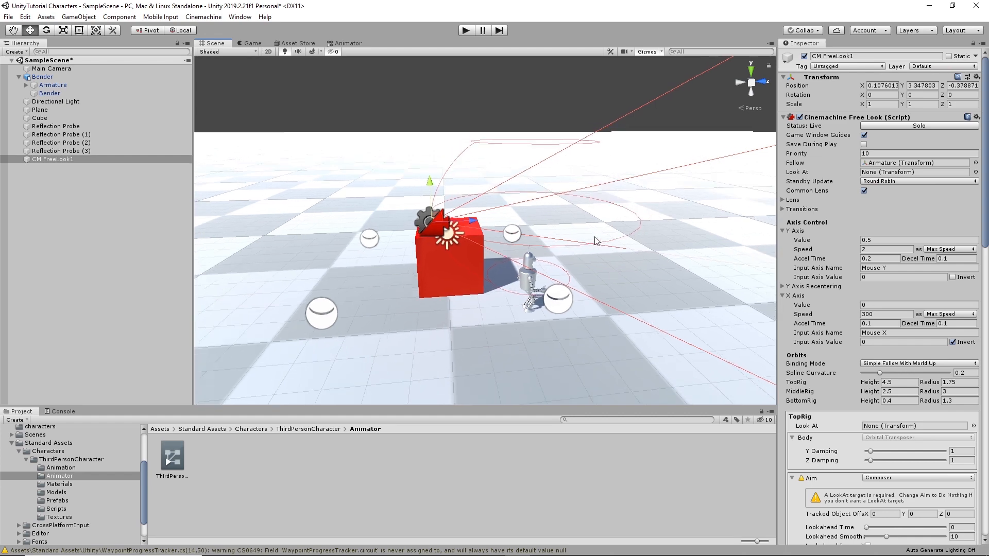
pyautogui.keyDown('alt'); pyautogui.moveTo(481, 160); pyautogui.dragTo(534, 176); pyautogui.keyUp('alt')
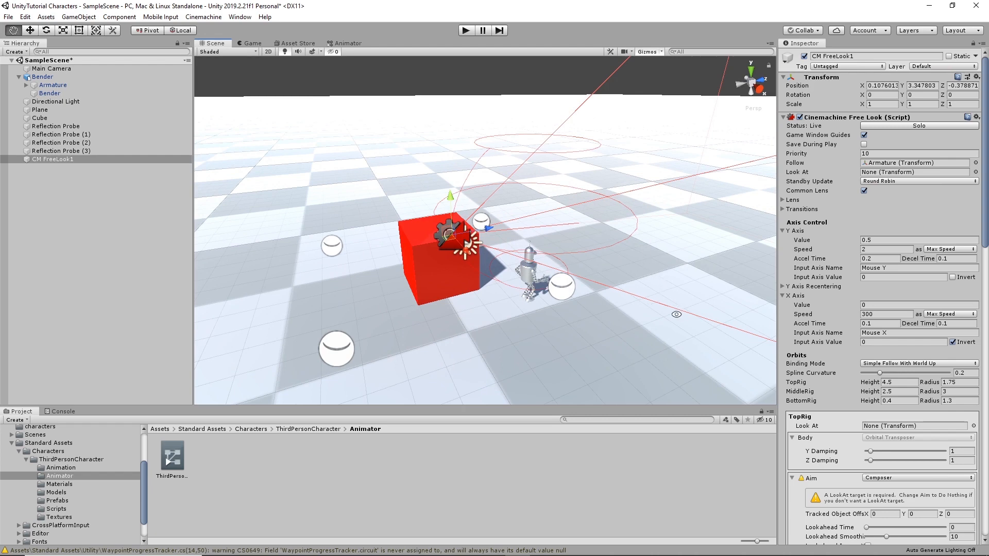
pyautogui.keyDown('alt'); pyautogui.moveTo(666, 290); pyautogui.dragTo(665, 243); pyautogui.keyUp('alt')
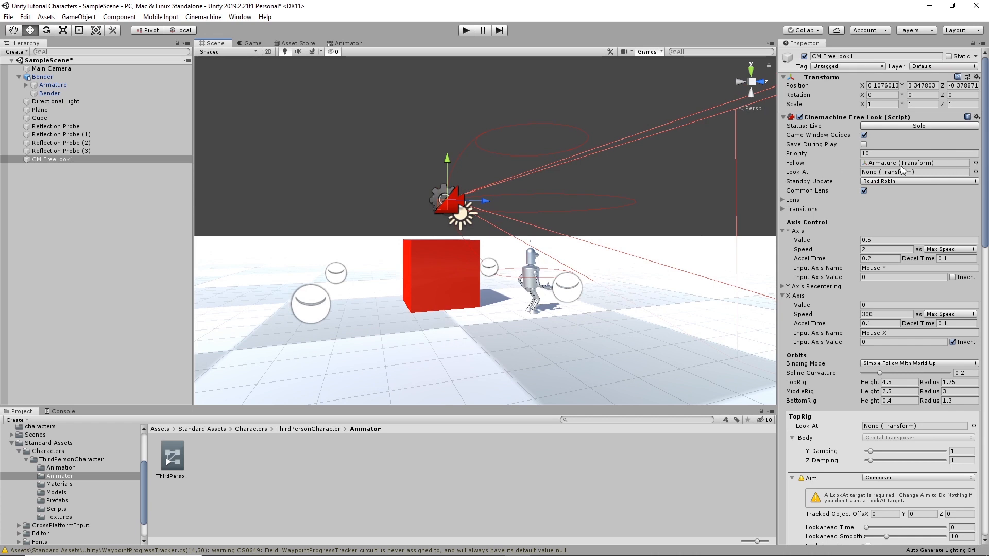
# Step: Set the FreeLook camera's Follow target to the first of the two Bender transforms, trying the second one as well
pyautogui.click(975, 164)
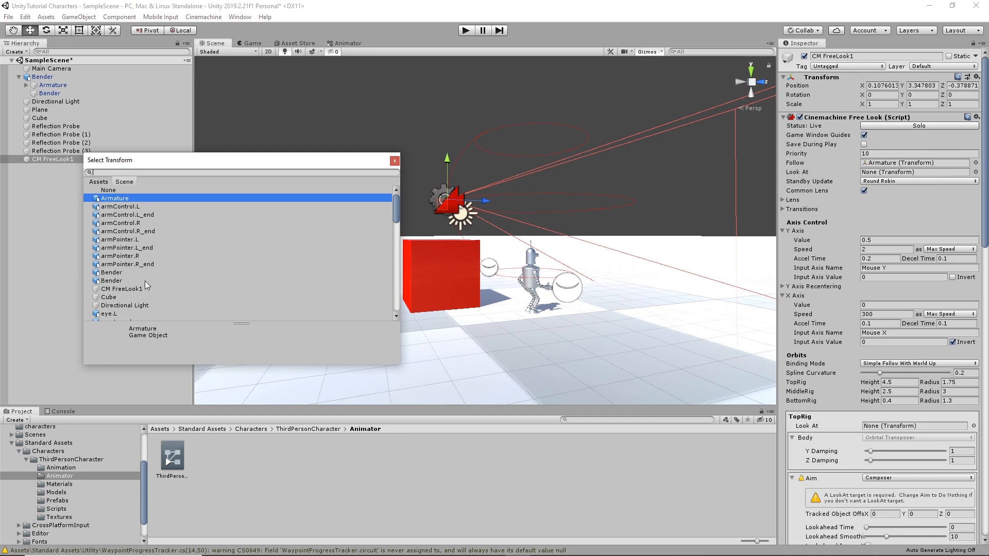
pyautogui.scroll(-3, 145, 282)
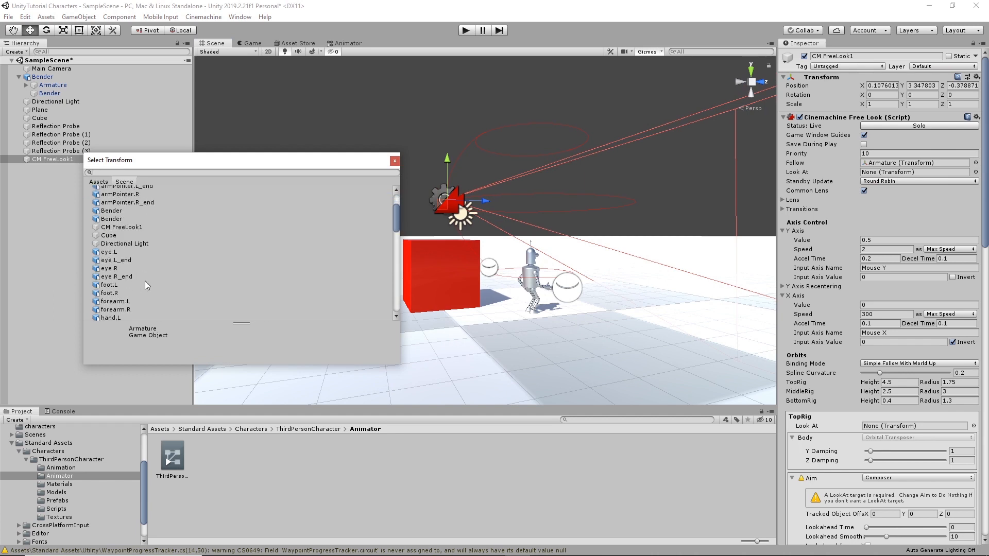
pyautogui.click(112, 211)
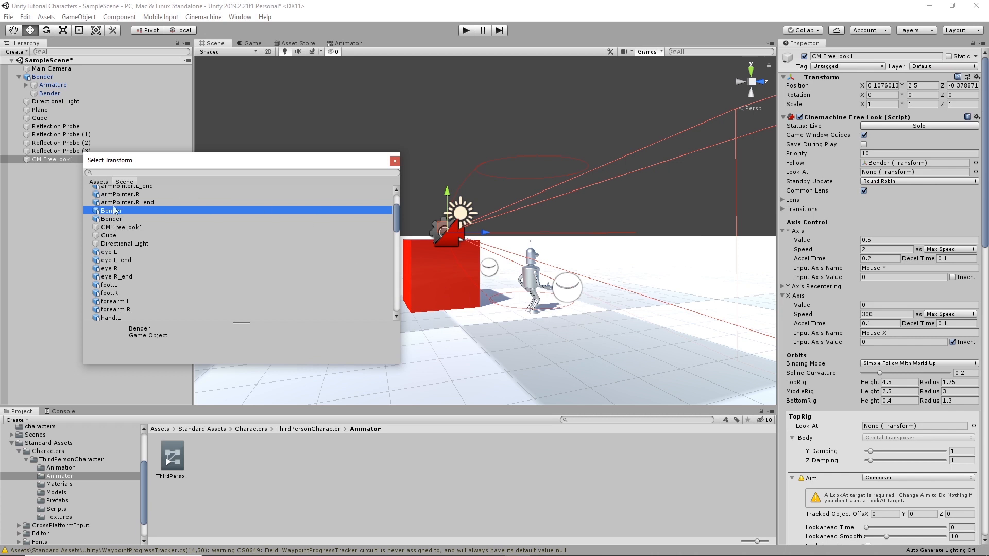
pyautogui.click(111, 219)
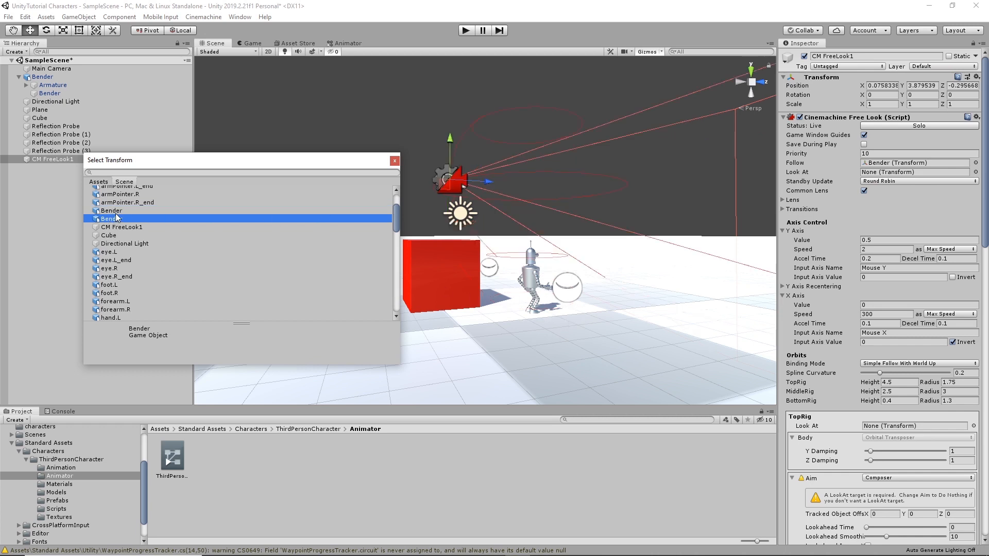
pyautogui.click(115, 213)
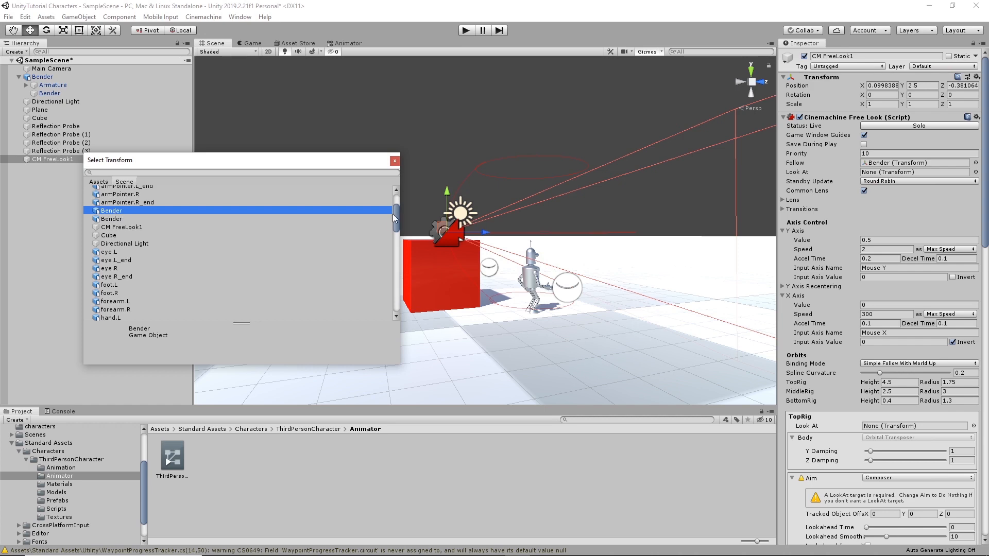
pyautogui.click(395, 160)
# Step: Check the camera's orbits around Bender and play-test the scene with only the Follow target assigned
pyautogui.keyDown('alt'); pyautogui.moveTo(552, 340); pyautogui.dragTo(429, 261); pyautogui.keyUp('alt')
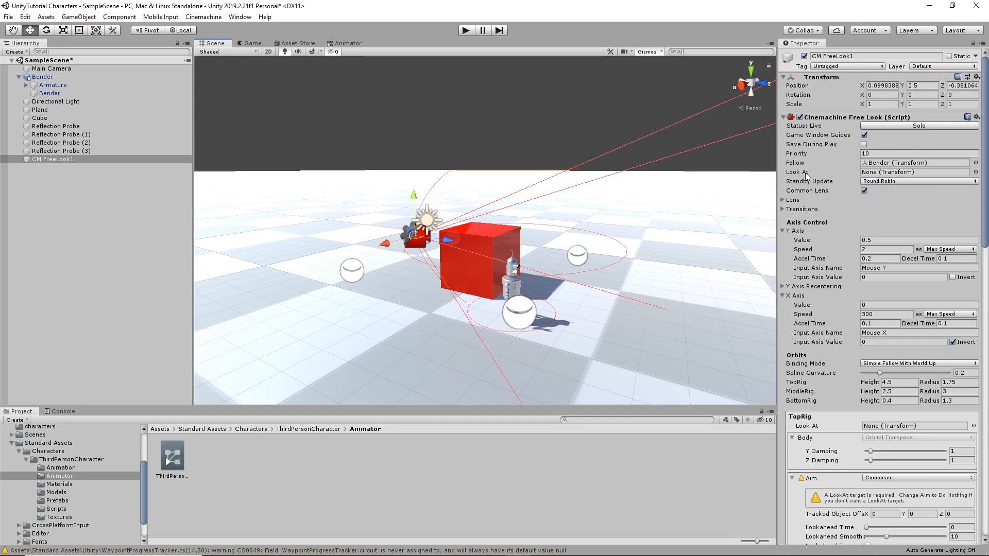
pyautogui.keyDown('alt'); pyautogui.moveTo(619, 223); pyautogui.dragTo(697, 223); pyautogui.keyUp('alt')
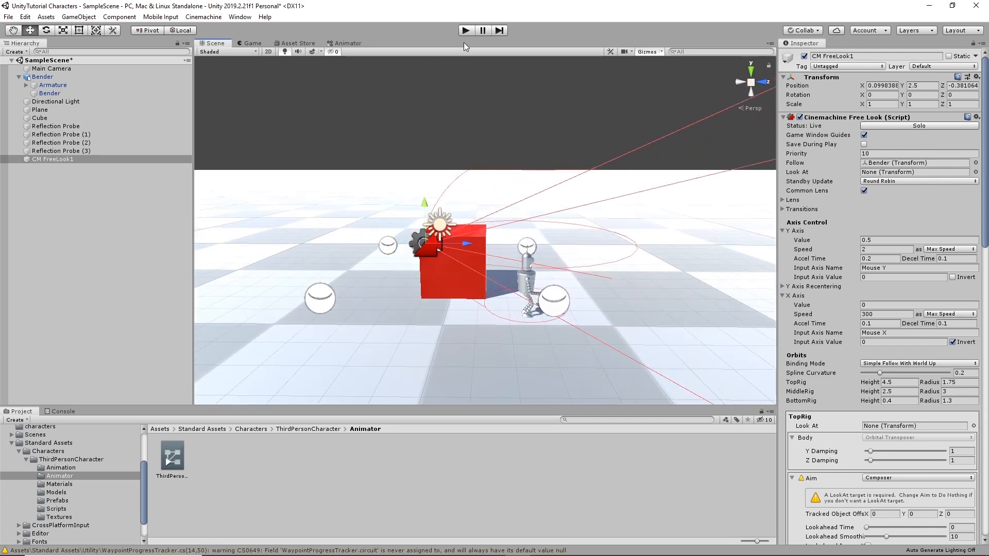
pyautogui.click(465, 30)
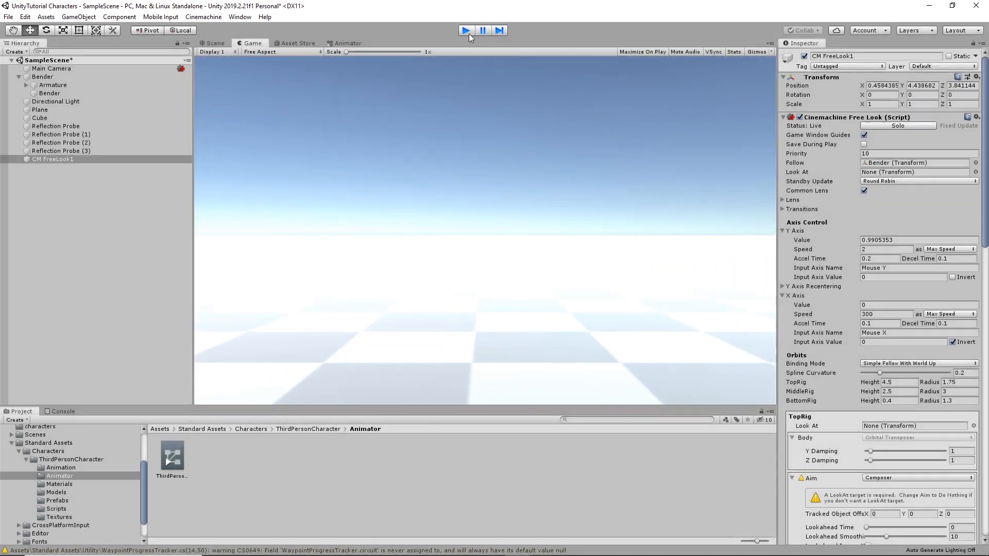
pyautogui.click(466, 31)
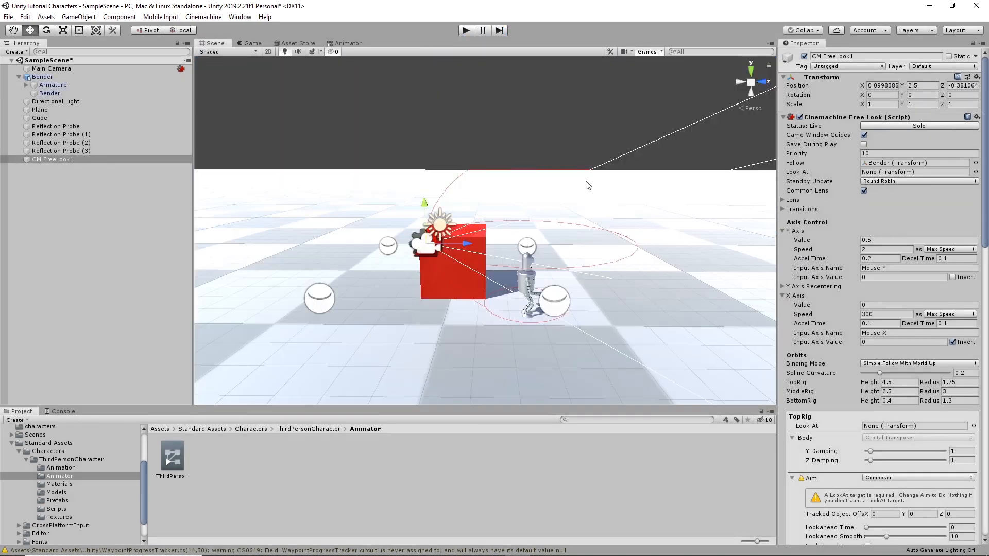
# Step: Set the FreeLook camera's Look At target to Bender's head transform
pyautogui.click(975, 172)
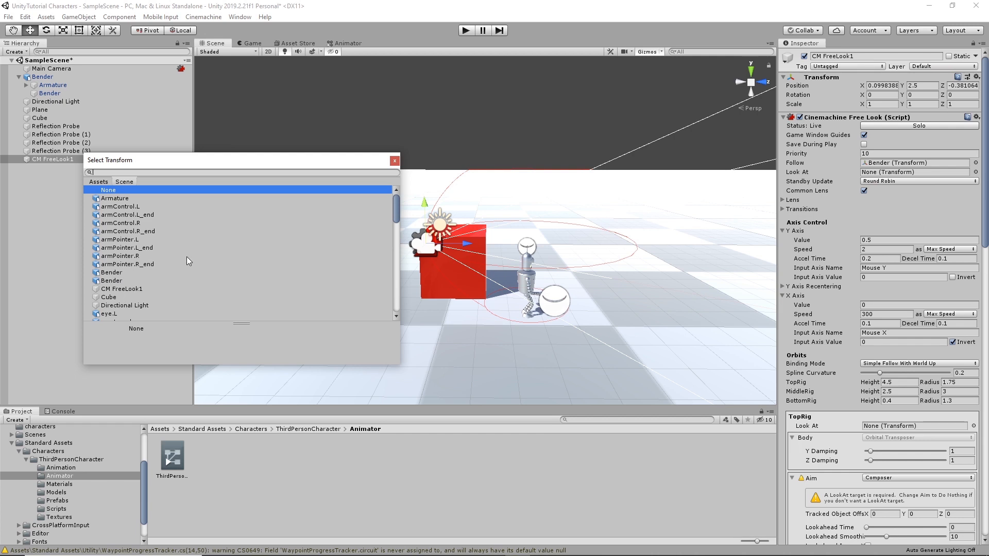
pyautogui.scroll(-2, 187, 258)
pyautogui.scroll(-2, 139, 304)
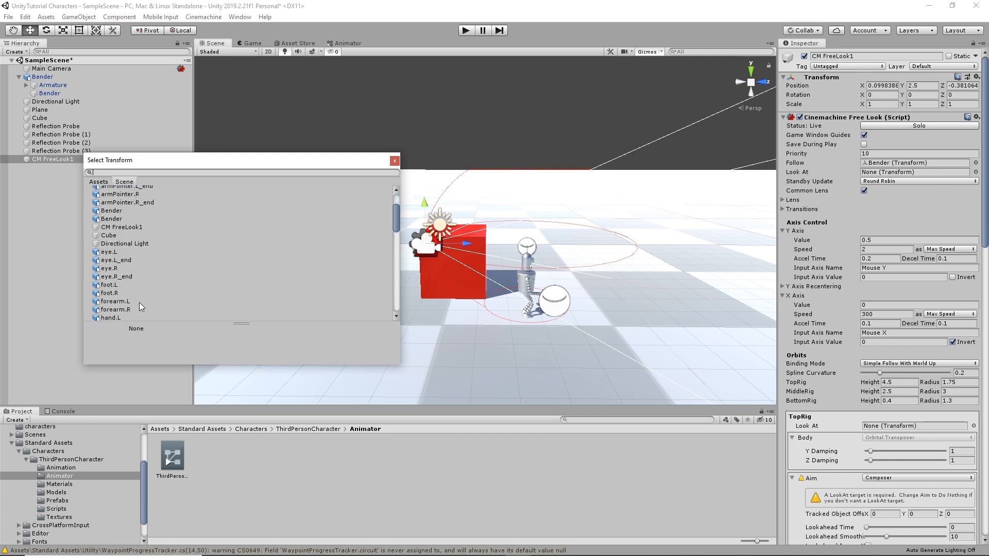
pyautogui.scroll(-2, 139, 304)
pyautogui.click(109, 303)
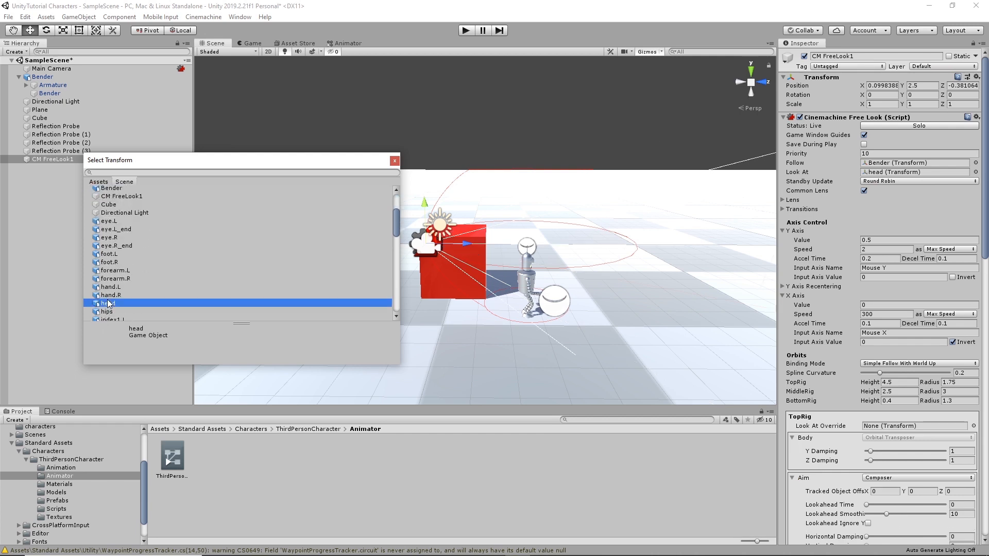
pyautogui.click(396, 161)
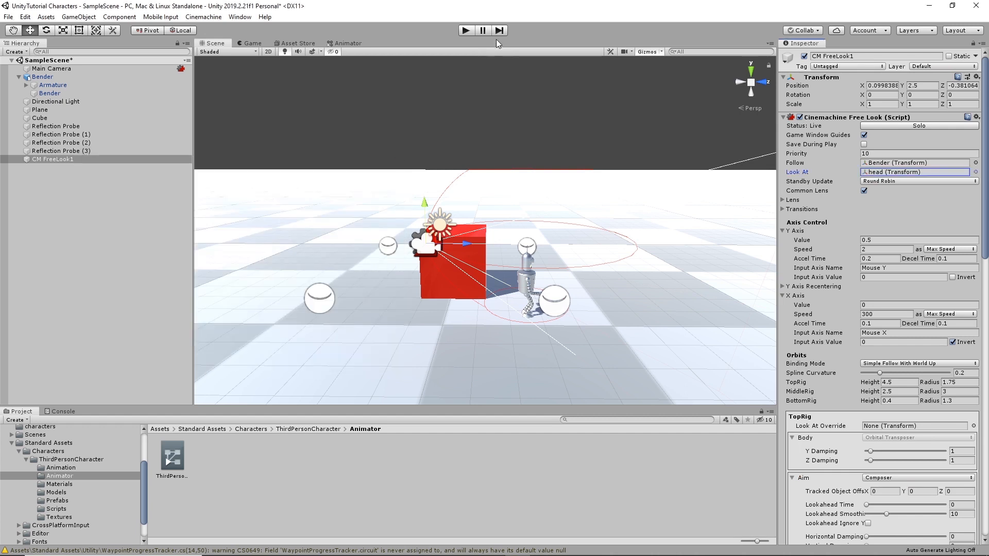
# Step: Play-test the camera following Bender and looking at his head, and stop play mode
pyautogui.click(465, 31)
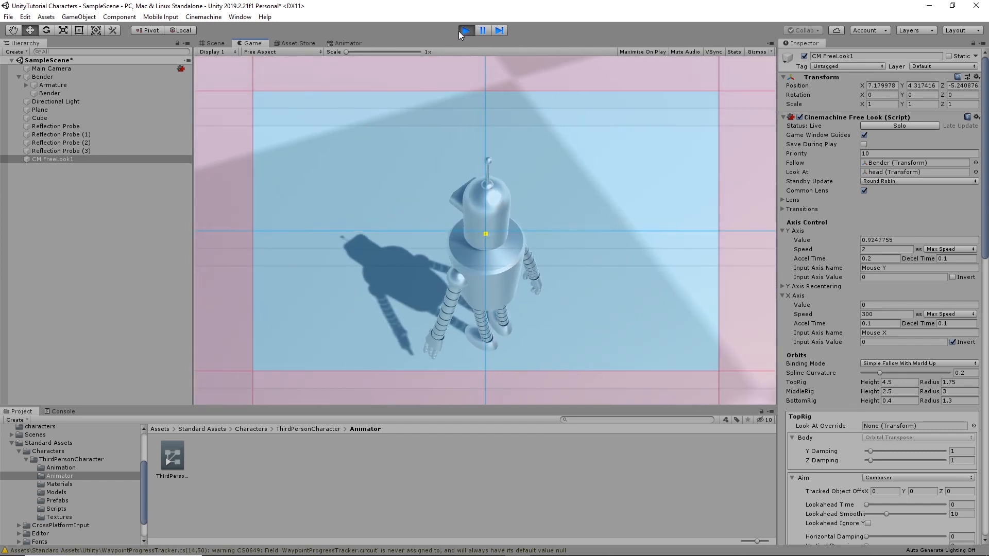
pyautogui.click(466, 30)
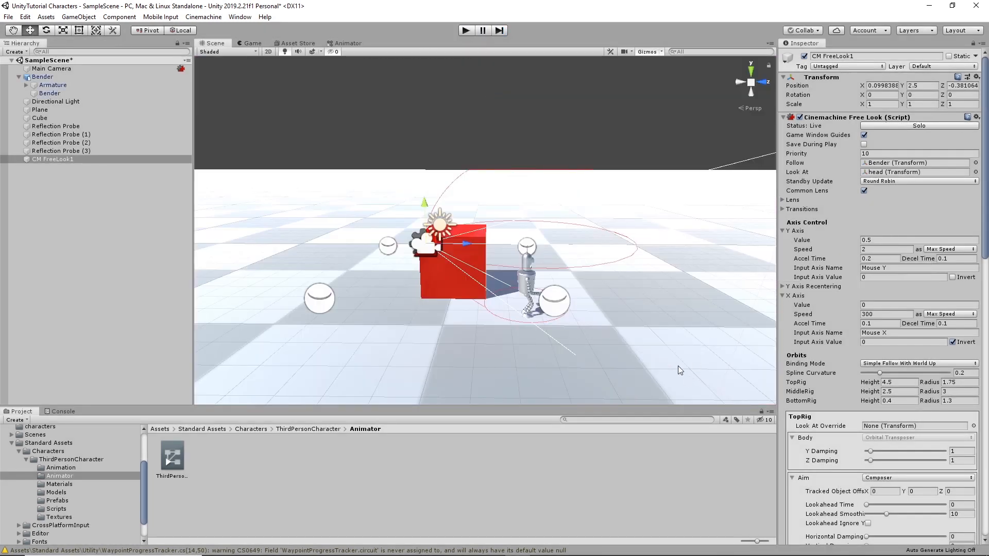
pyautogui.moveTo(665, 267)
pyautogui.keyDown('alt'); pyautogui.mouseDown()
pyautogui.moveTo(647, 306)
pyautogui.moveTo(654, 263)
pyautogui.mouseUp(); pyautogui.keyUp('alt')
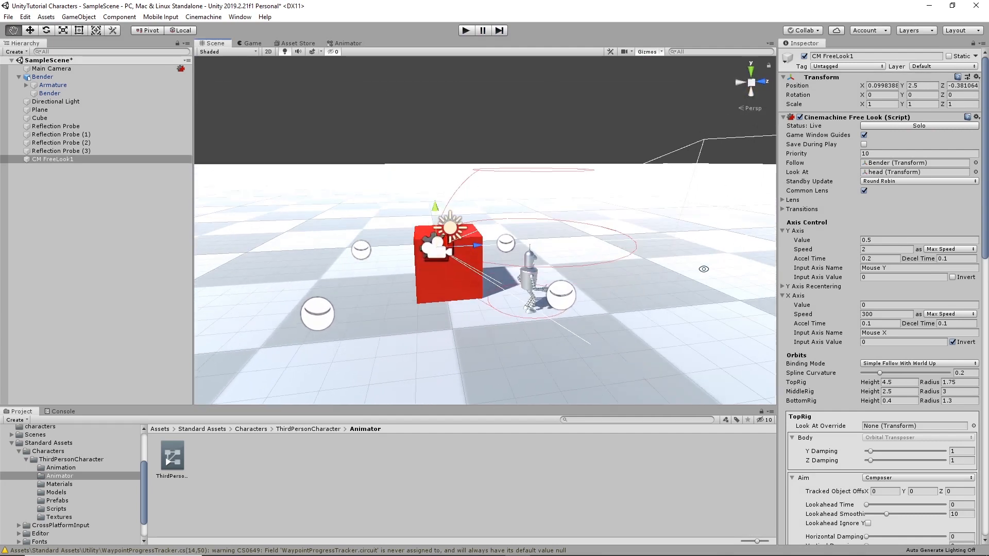
# Step: Examine the TopRig and MiddleRig aim settings of the FreeLook camera and play-test the scene once more
pyautogui.scroll(-6, 811, 343)
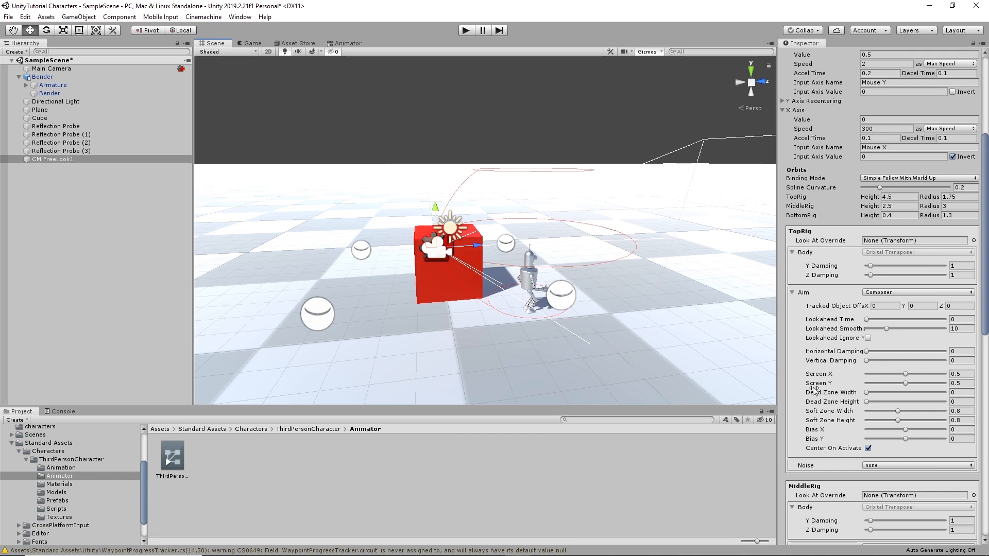
pyautogui.scroll(-10, 813, 390)
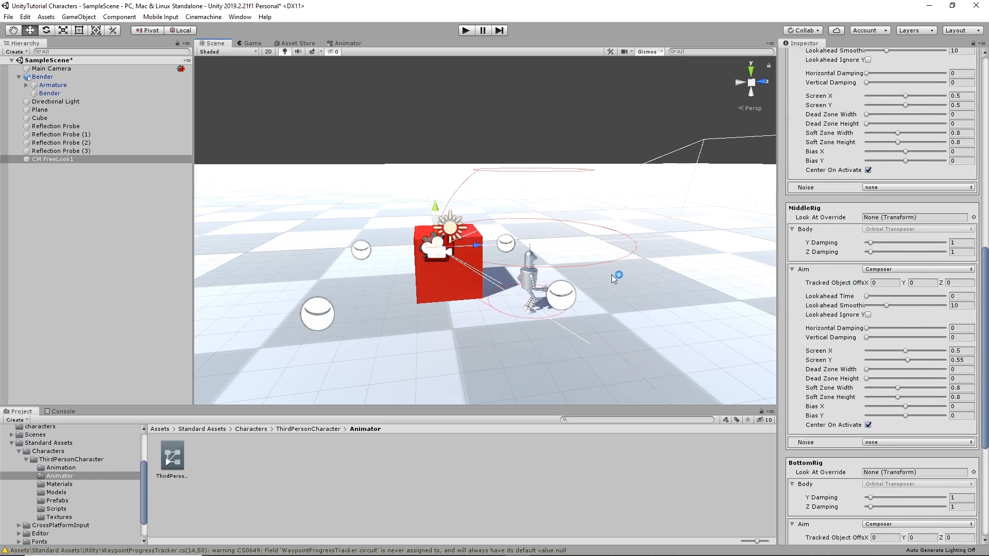
pyautogui.click(466, 31)
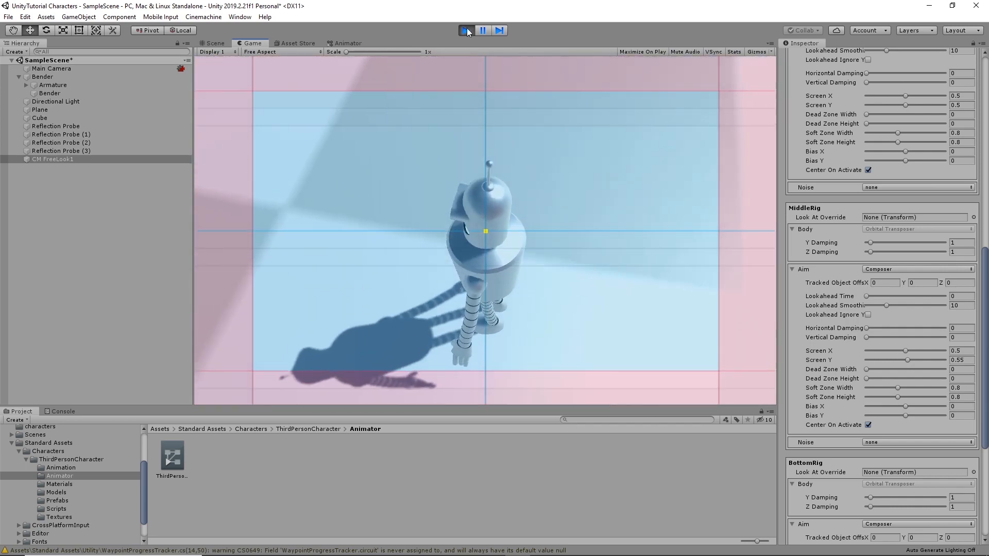
pyautogui.click(465, 29)
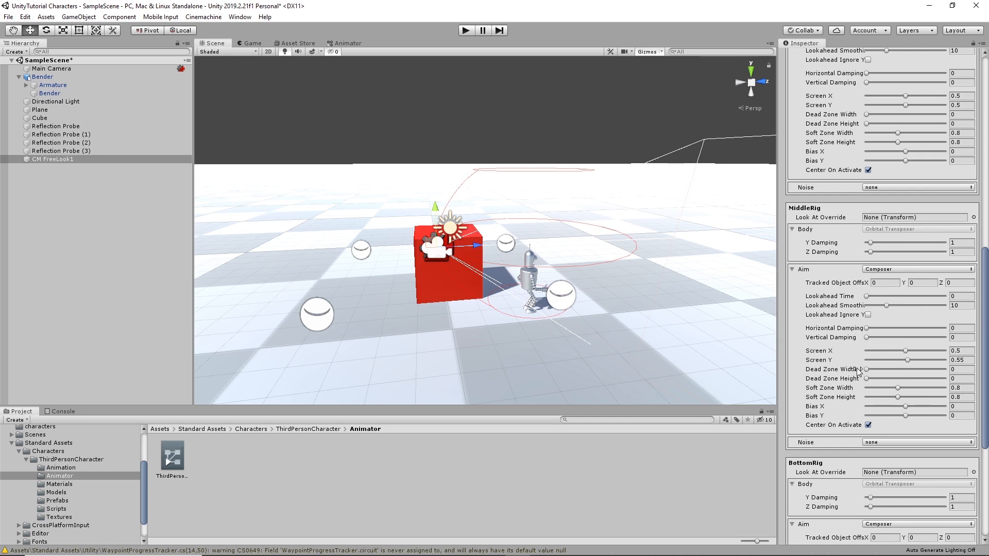
# Step: Collapse the Aim settings of the three camera rigs and review their Body damping settings
pyautogui.click(817, 269)
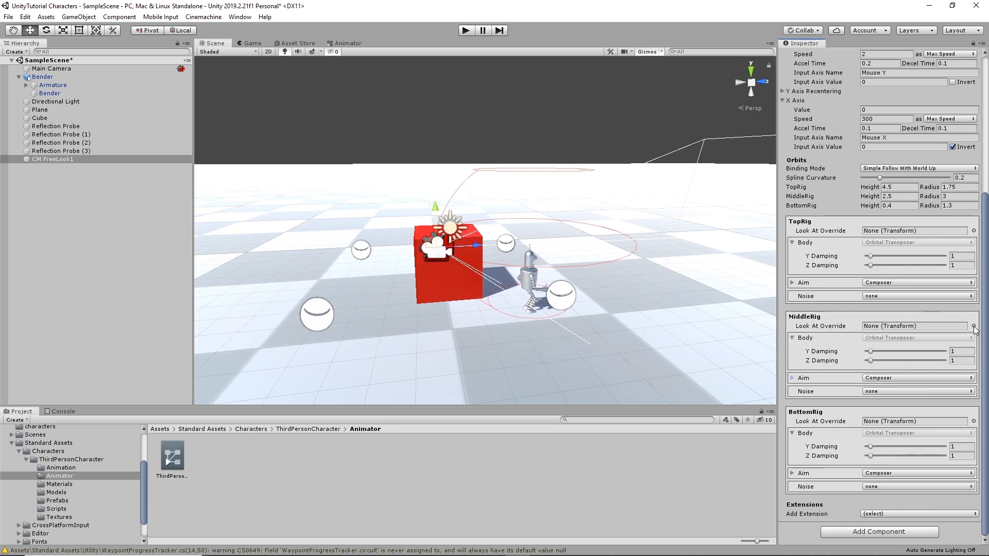
pyautogui.click(793, 338)
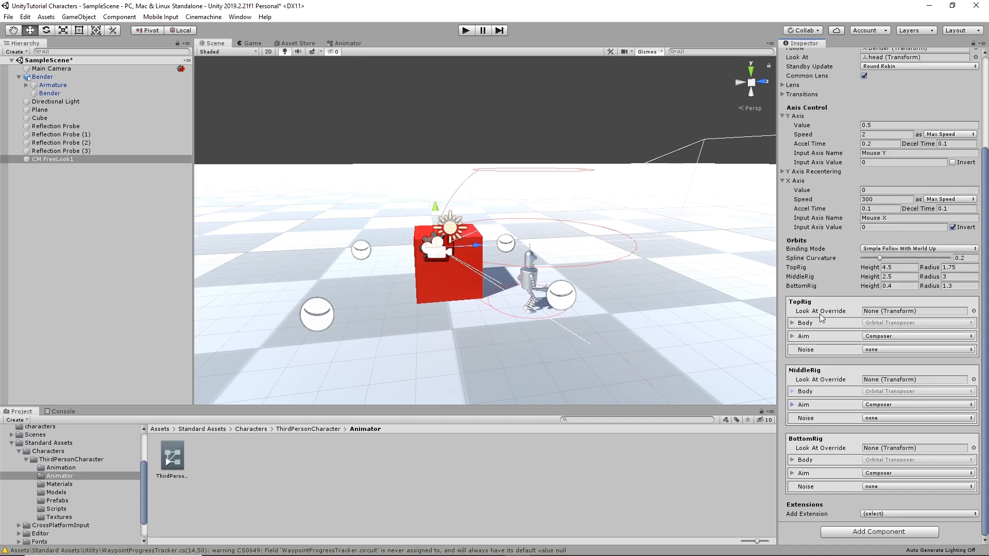
pyautogui.click(792, 392)
pyautogui.scroll(-3, 803, 376)
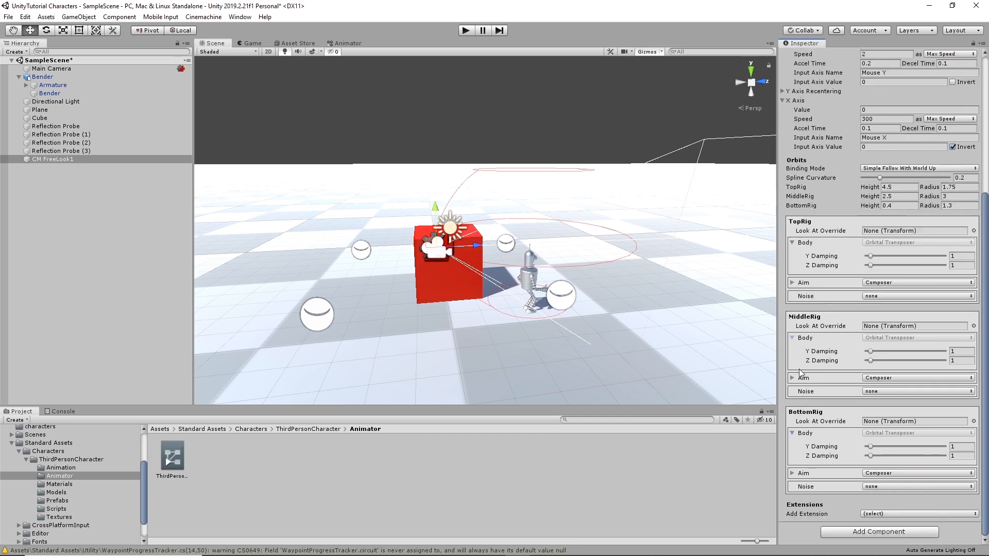
# Step: Try different X and Y tracked object offsets in the TopRig aim while checking the Game view, and reset them to 0
pyautogui.click(792, 379)
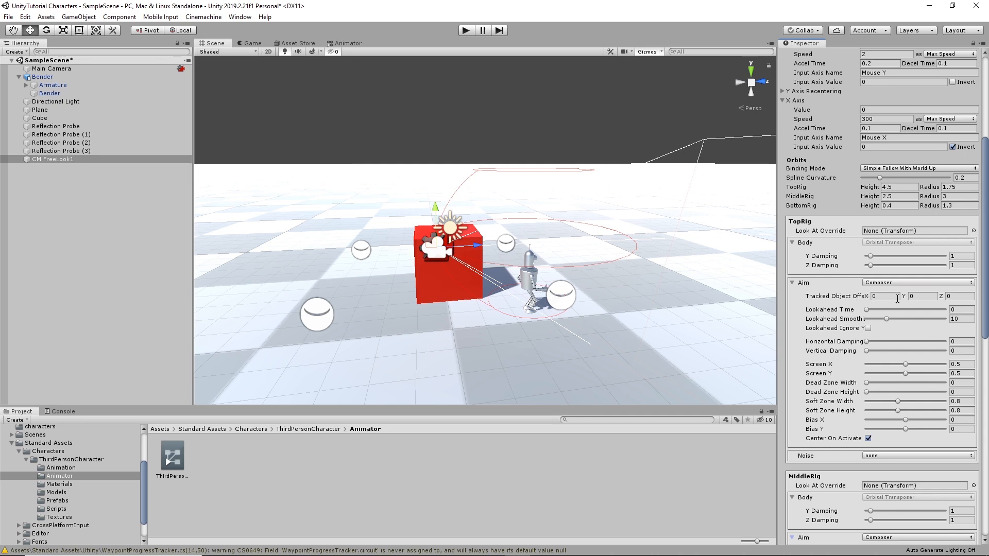
pyautogui.moveTo(869, 299)
pyautogui.mouseDown()
pyautogui.moveTo(972, 298)
pyautogui.moveTo(20, 298)
pyautogui.moveTo(882, 291)
pyautogui.moveTo(858, 290)
pyautogui.mouseUp()
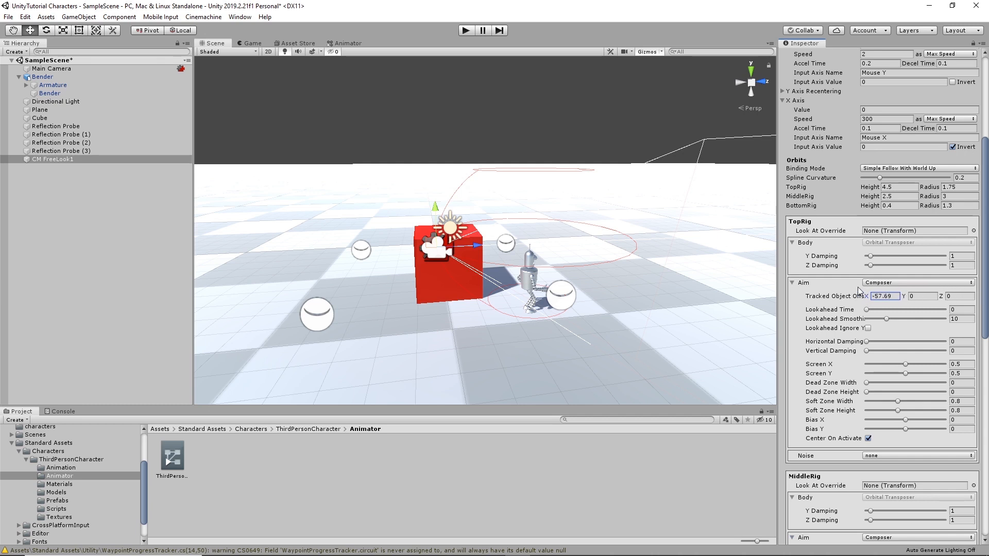
pyautogui.click(896, 295)
pyautogui.write('0')
pyautogui.click(926, 296)
pyautogui.click(251, 43)
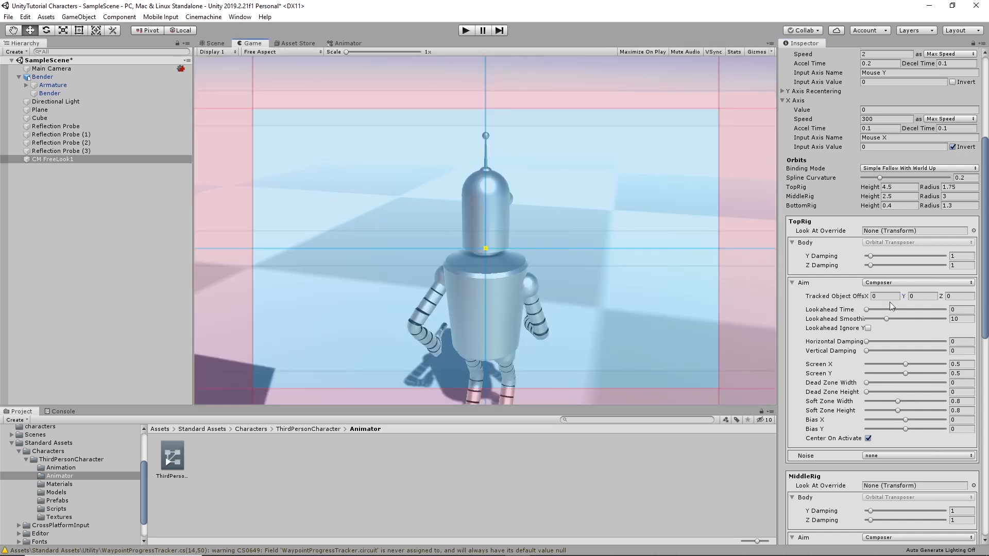
pyautogui.moveTo(868, 296); pyautogui.dragTo(821, 308)
pyautogui.moveTo(895, 297); pyautogui.dragTo(869, 295)
pyautogui.doubleClick(887, 298)
pyautogui.press('Tab')
# Step: Set the TopRig aim's Screen X to 0.26, dead zone width and height to 0.12, and Bias X to about 0.007
pyautogui.moveTo(905, 363)
pyautogui.mouseDown()
pyautogui.moveTo(894, 365)
pyautogui.moveTo(902, 369)
pyautogui.mouseUp()
pyautogui.moveTo(904, 369); pyautogui.dragTo(899, 369)
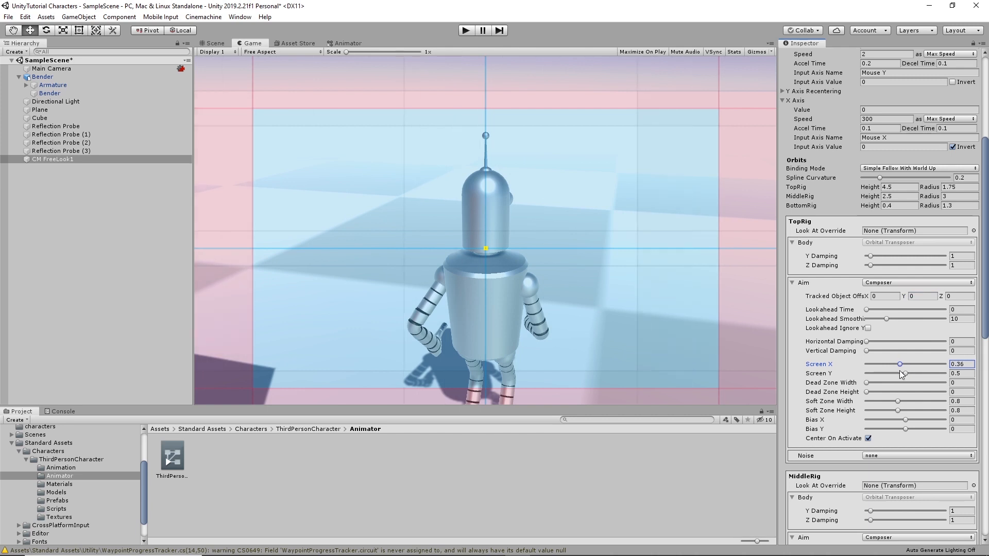
pyautogui.moveTo(901, 370)
pyautogui.mouseDown()
pyautogui.moveTo(910, 375)
pyautogui.moveTo(895, 375)
pyautogui.mouseUp()
pyautogui.moveTo(868, 384); pyautogui.dragTo(870, 394)
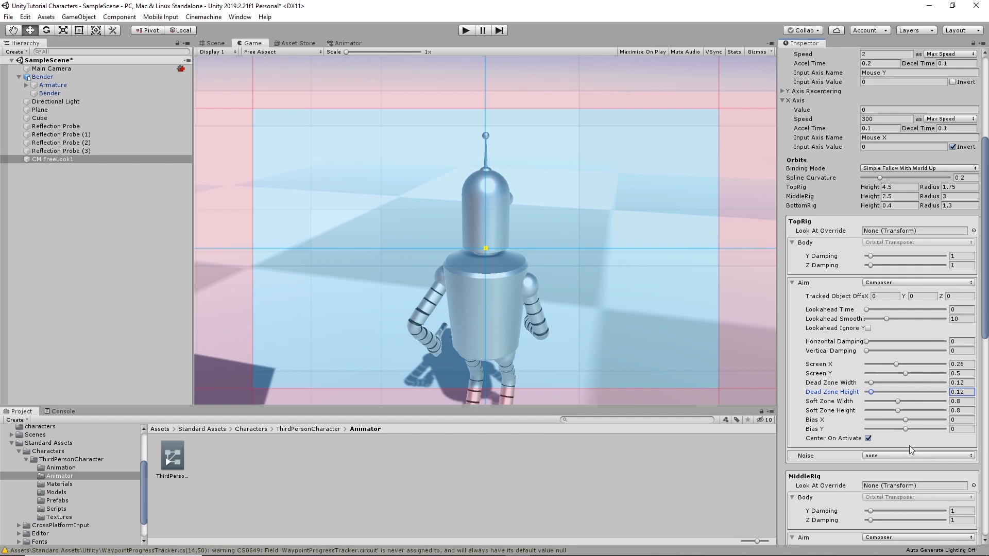
pyautogui.moveTo(905, 419); pyautogui.dragTo(907, 420)
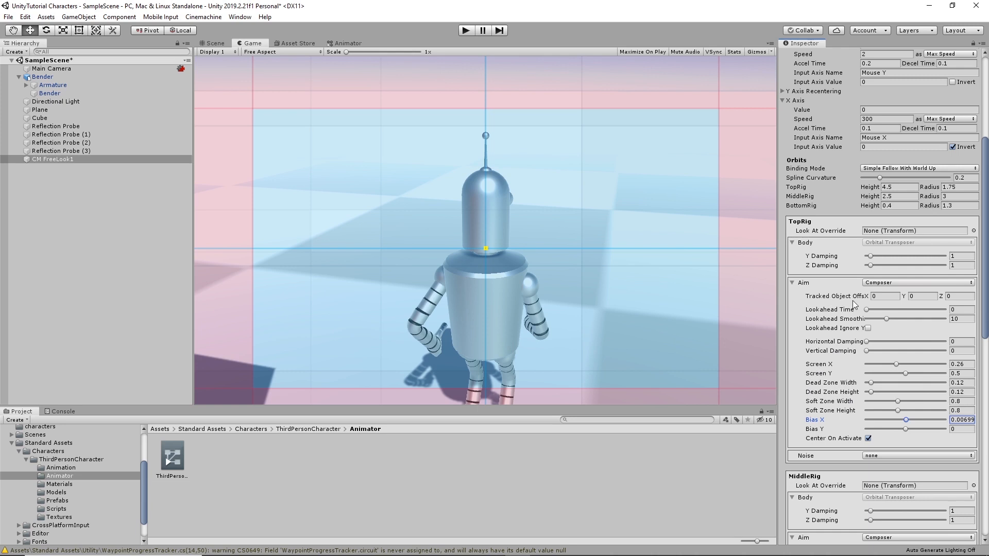
# Step: Set the MiddleRig orbit radius to 4.76 and play-test the camera, stopping play mode at the end
pyautogui.scroll(3, 849, 306)
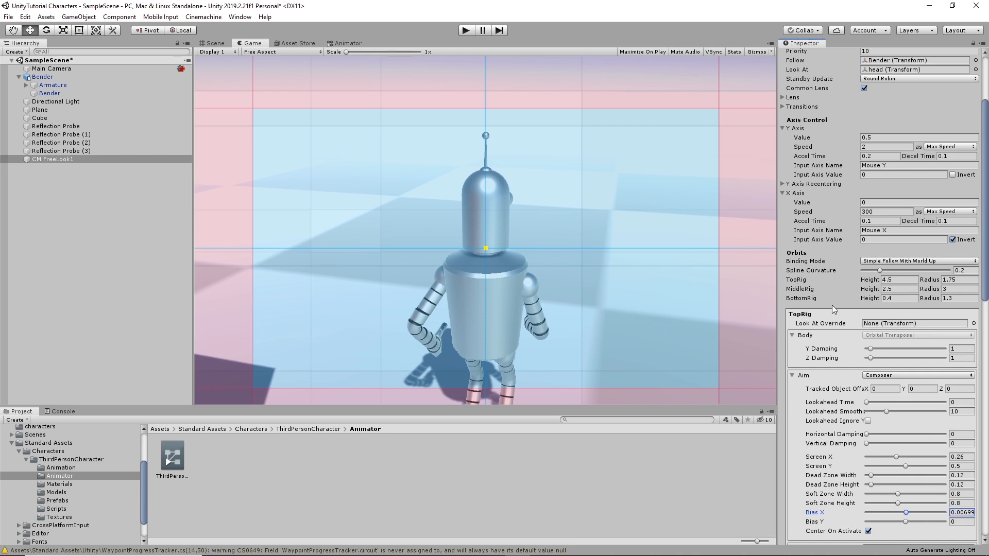
pyautogui.click(935, 292)
pyautogui.moveTo(939, 291); pyautogui.dragTo(959, 293)
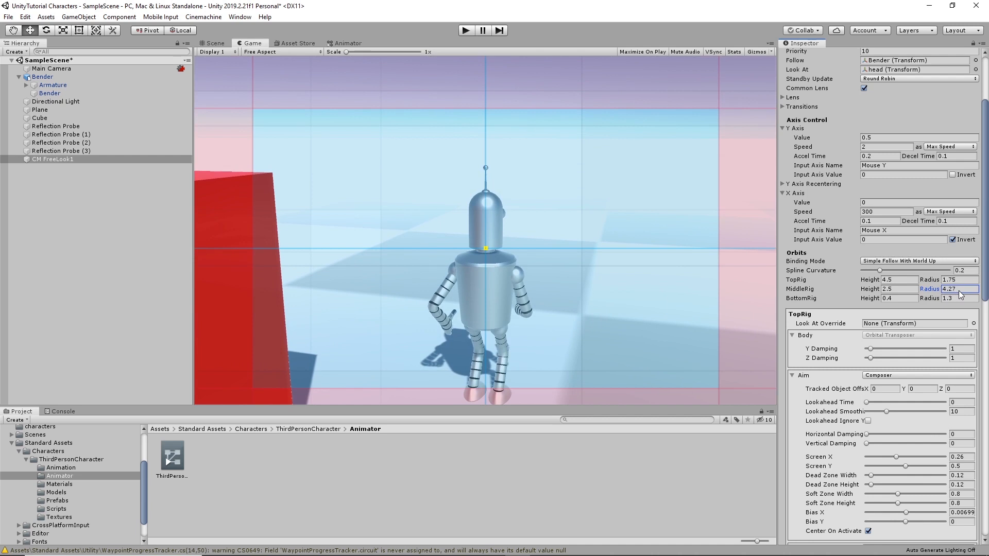
pyautogui.moveTo(959, 290); pyautogui.dragTo(969, 296)
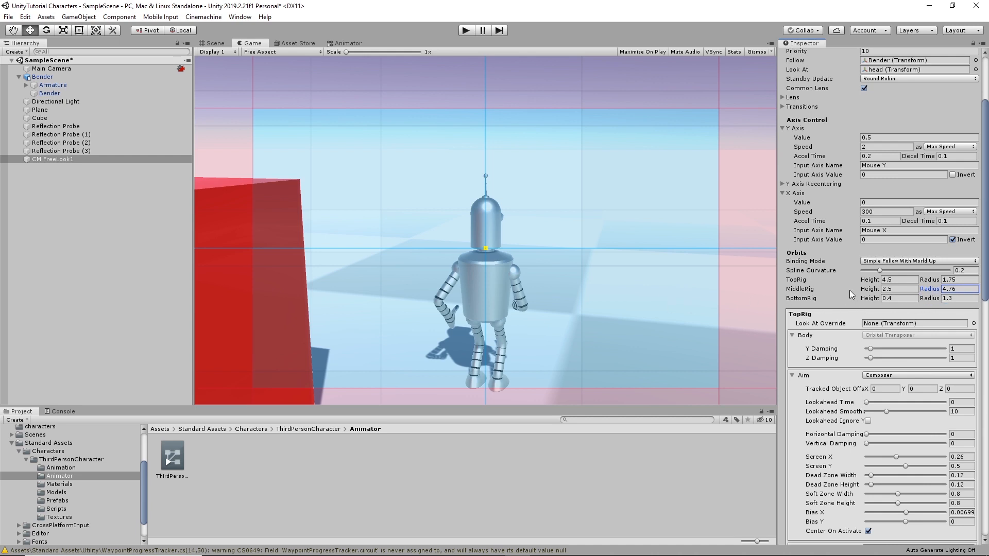
pyautogui.click(465, 30)
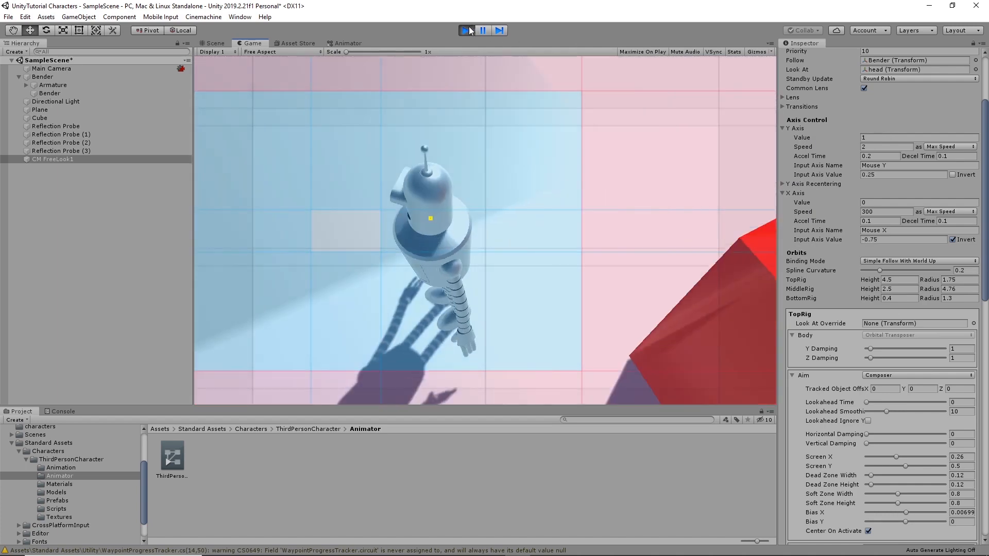
pyautogui.click(466, 29)
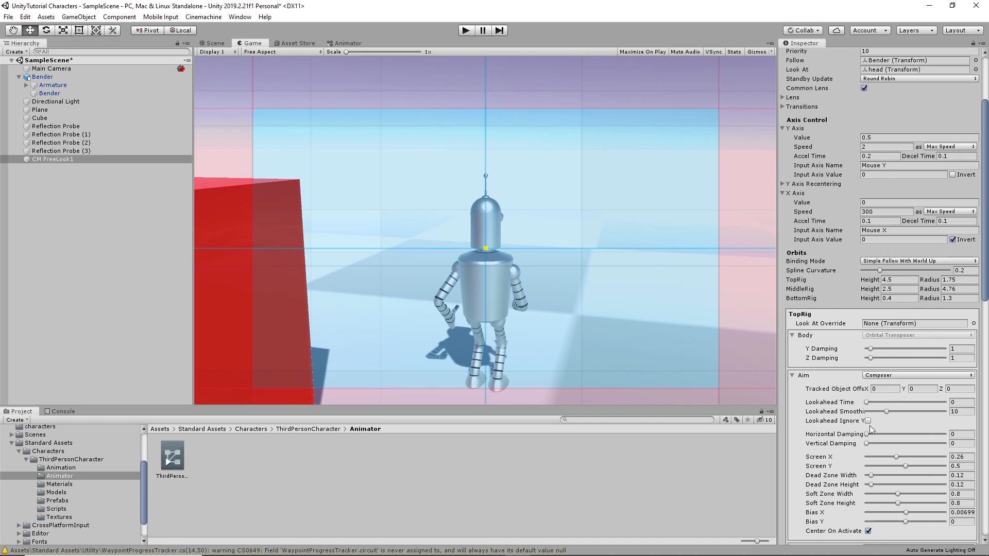
# Step: Set the TopRig aim's Screen X to 0.4 and Screen Y to 0.63
pyautogui.scroll(-3, 869, 428)
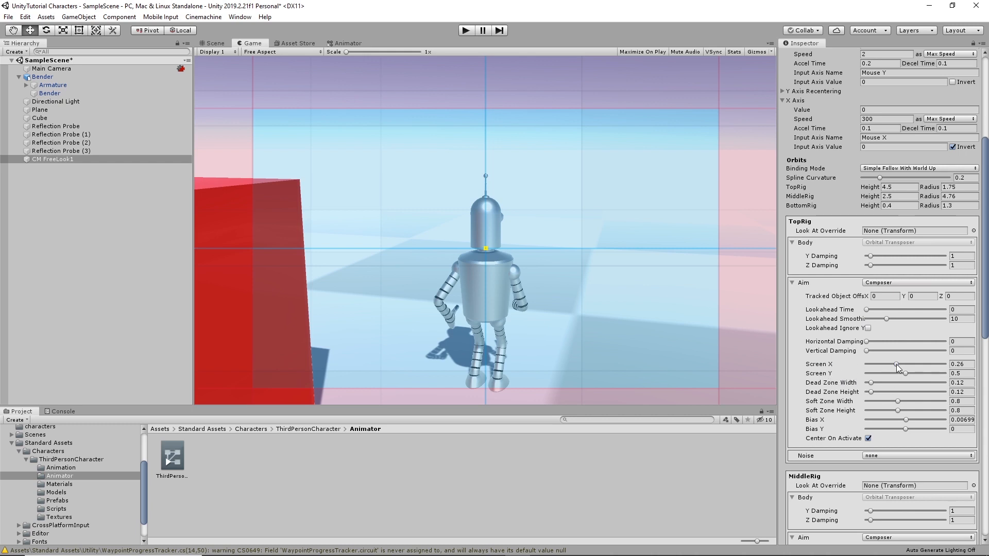
pyautogui.moveTo(896, 363)
pyautogui.mouseDown()
pyautogui.moveTo(882, 363)
pyautogui.moveTo(903, 370)
pyautogui.mouseUp()
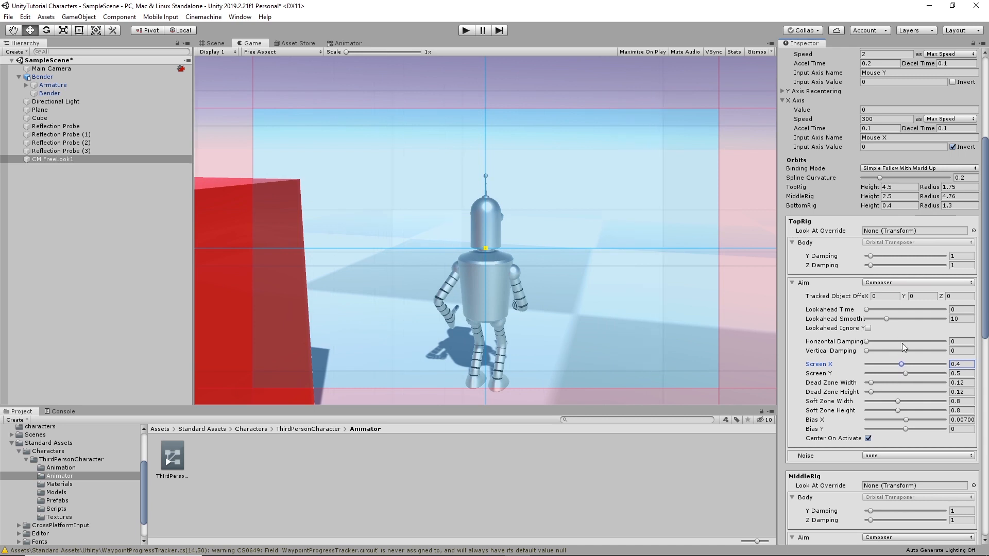
pyautogui.moveTo(906, 374); pyautogui.dragTo(912, 374)
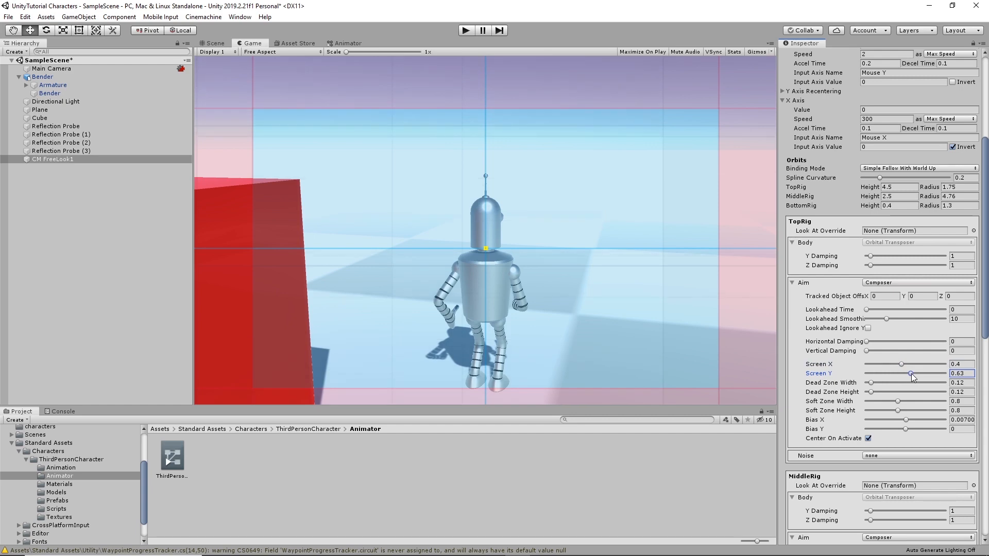
# Step: Set the MiddleRig aim's Screen X to 0.3 and play-test the off-centre framing while walking Bender forward
pyautogui.scroll(-9, 905, 399)
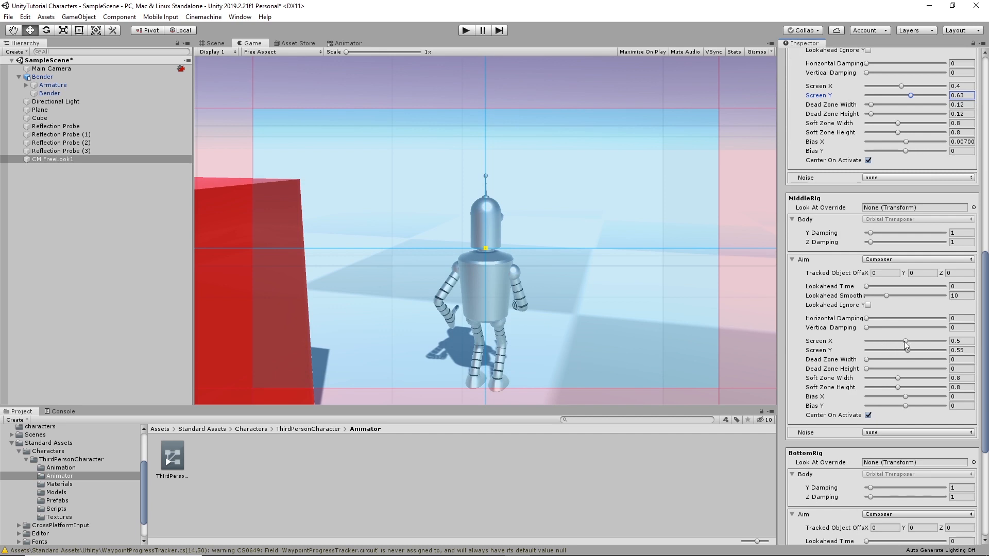
pyautogui.moveTo(904, 341); pyautogui.dragTo(897, 340)
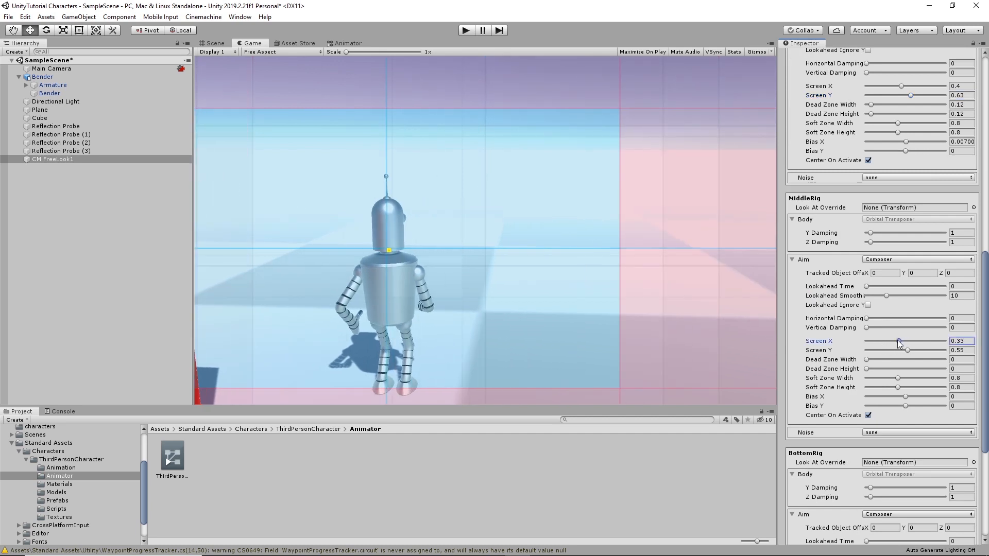
pyautogui.moveTo(897, 340); pyautogui.dragTo(896, 340)
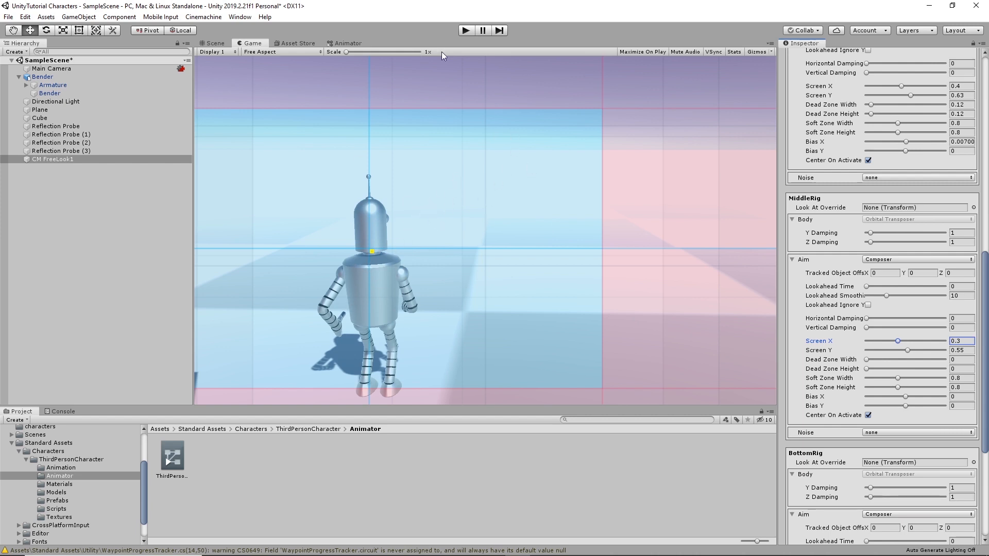
pyautogui.click(465, 30)
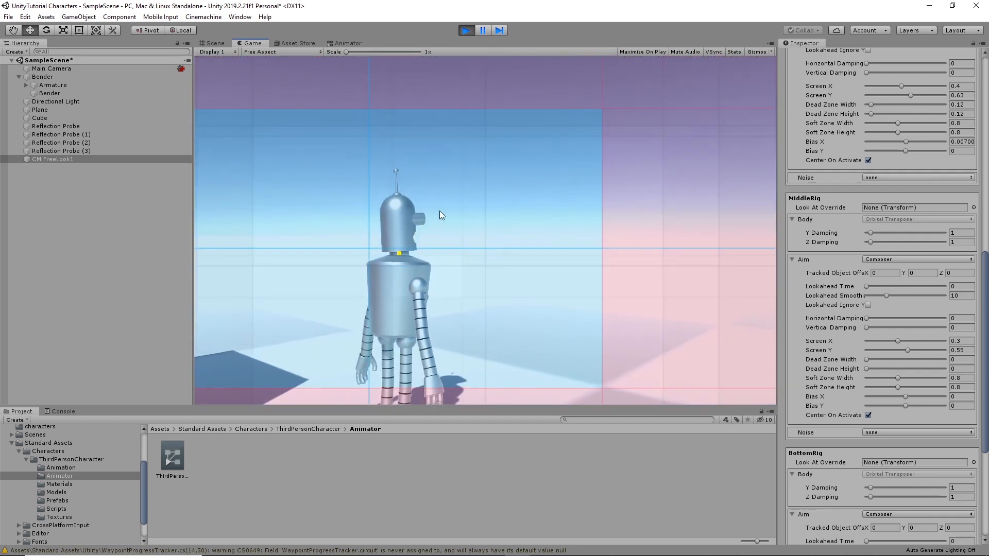
pyautogui.press('w')
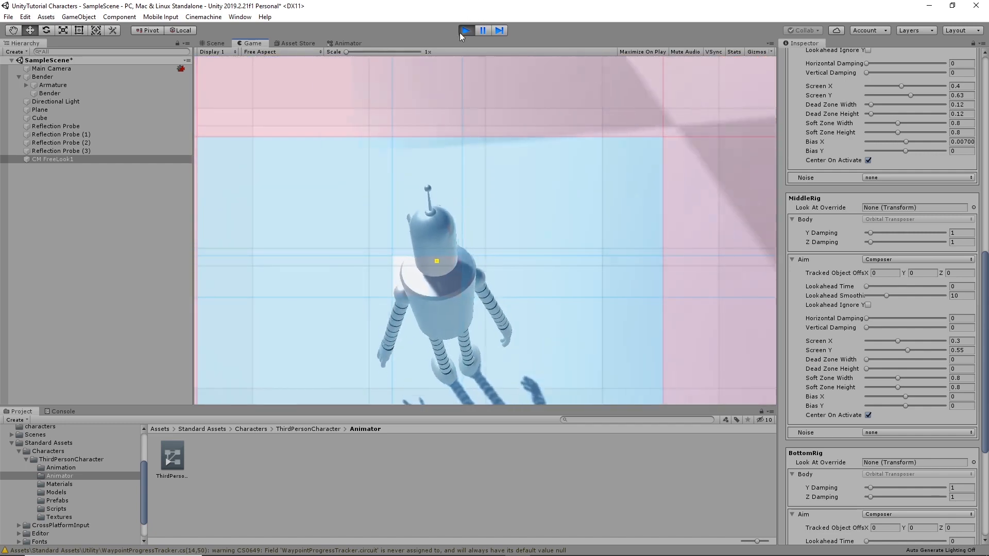
pyautogui.click(460, 31)
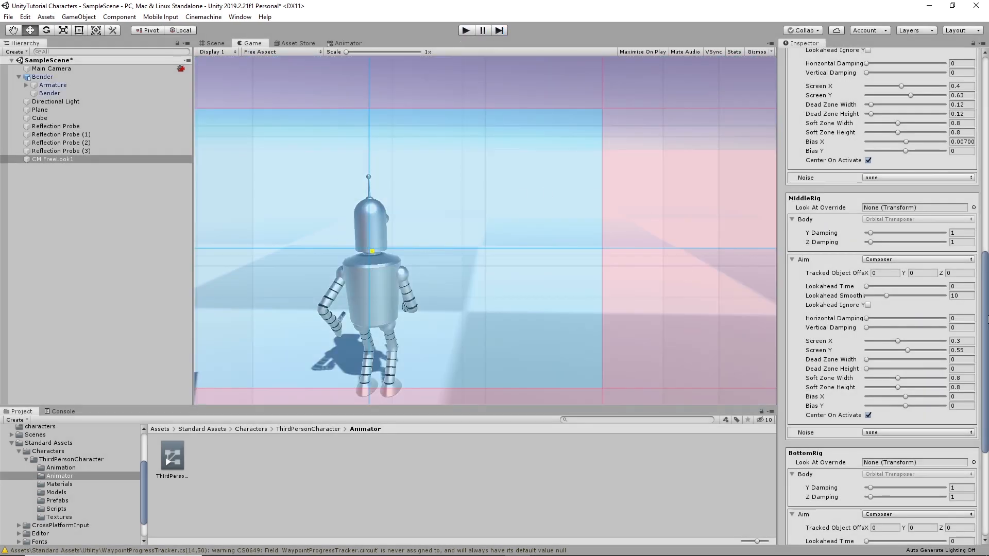
# Step: Set the TopRig body damping to 2.7 for Y and 2.8 for Z, and play-test it by moving Bender around
pyautogui.scroll(9, 922, 252)
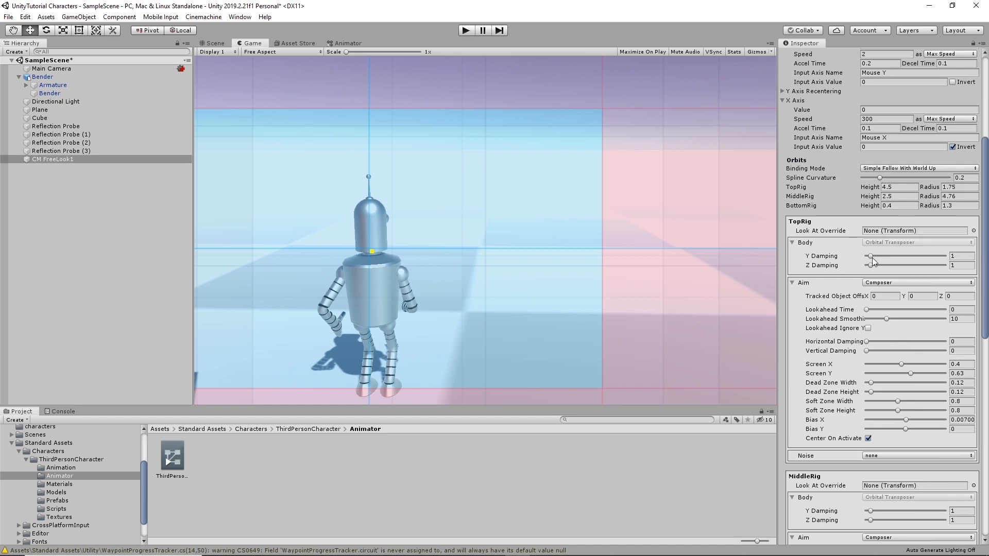
pyautogui.moveTo(870, 255); pyautogui.dragTo(875, 268)
pyautogui.click(466, 31)
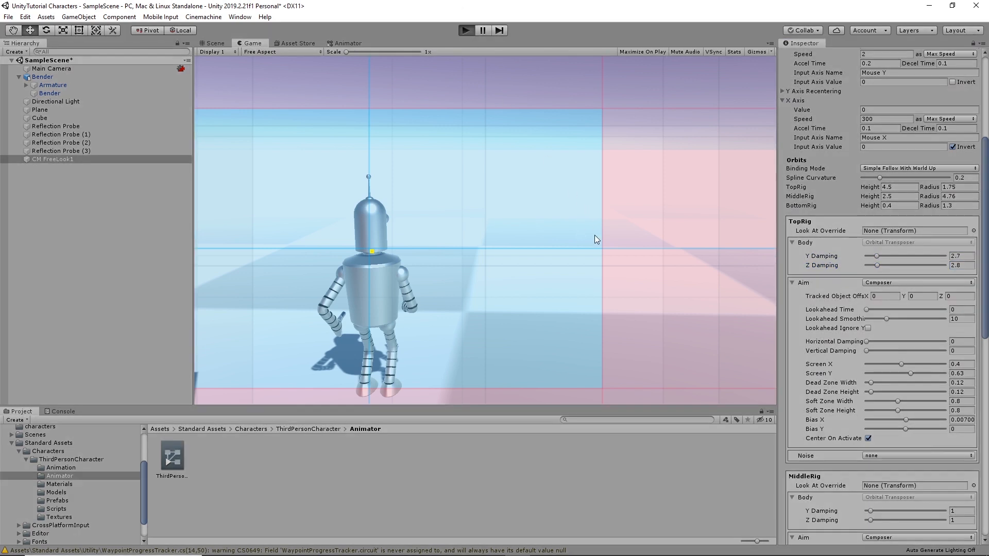
pyautogui.press('w')
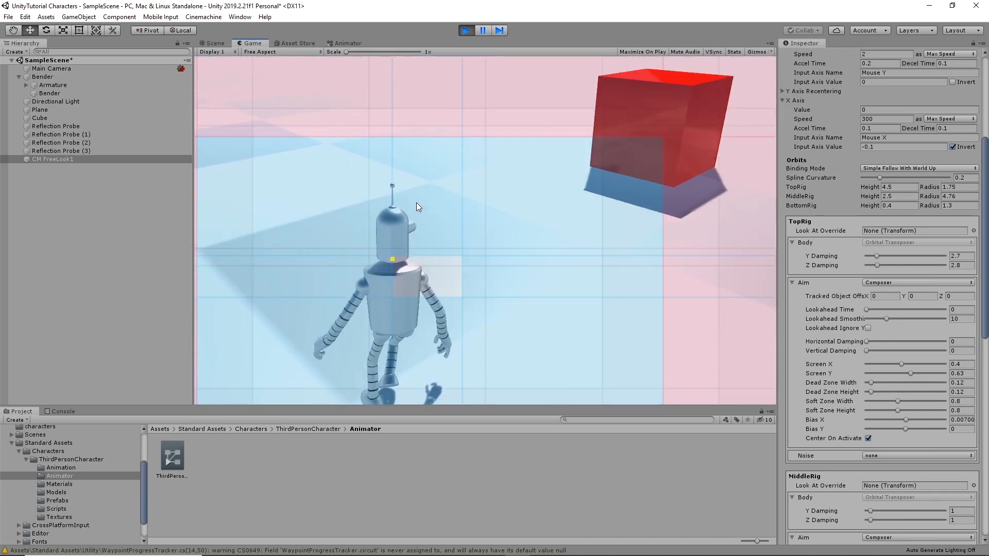
pyautogui.press('a')
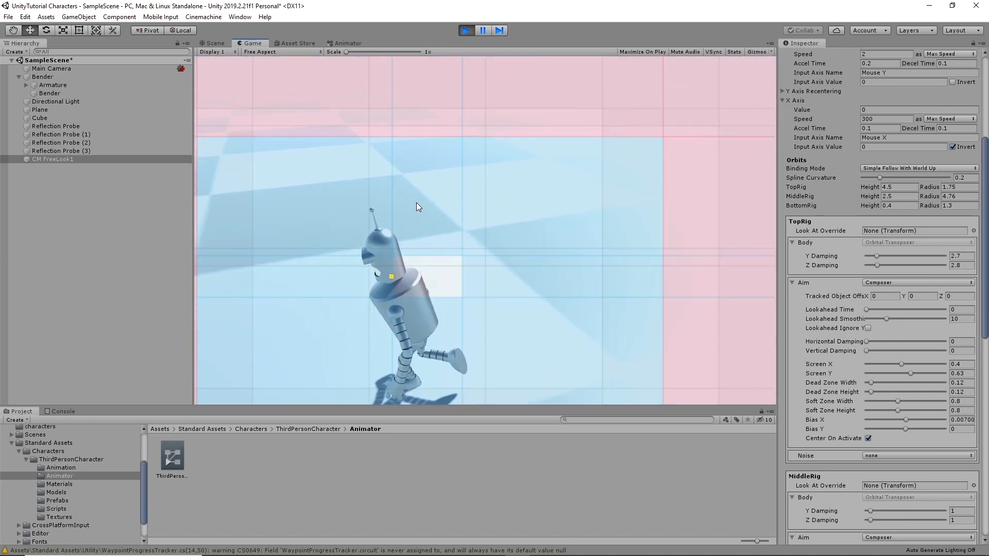
pyautogui.press('d')
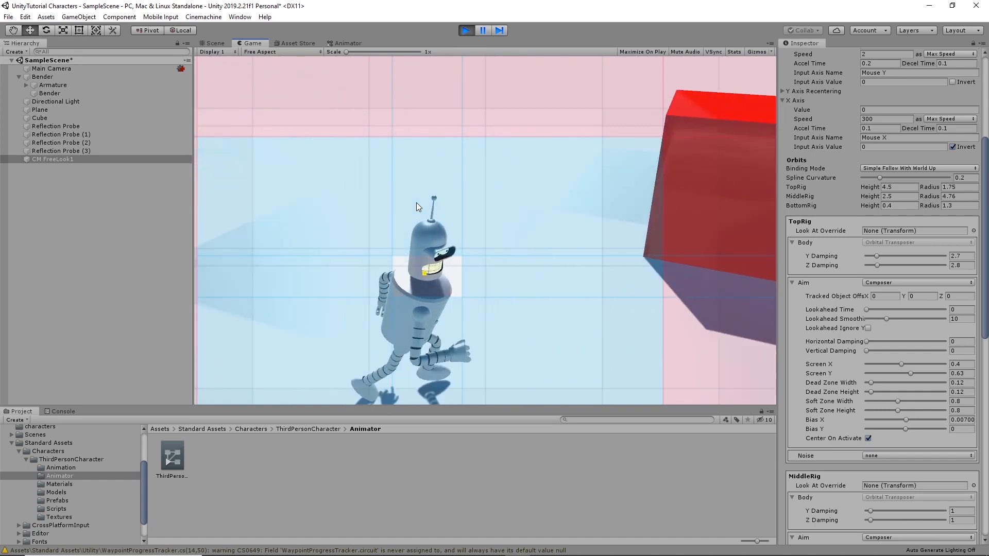
pyautogui.press('a')
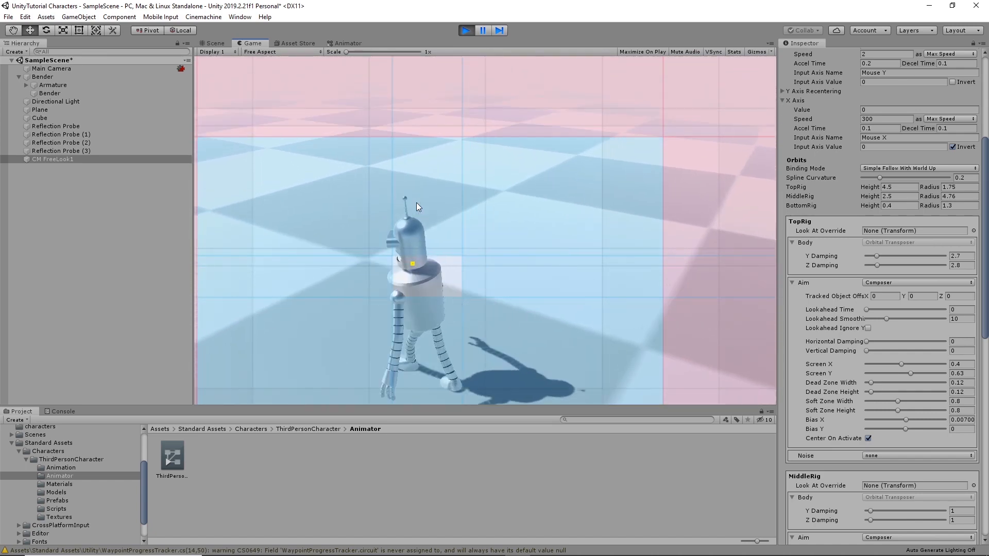
pyautogui.click(468, 30)
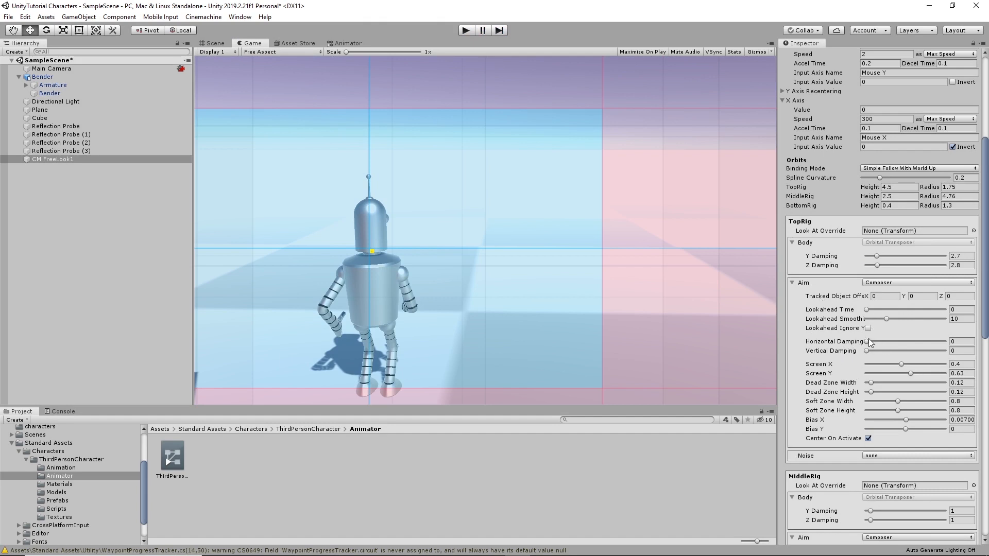
# Step: Set the TopRig aim's horizontal damping to 2.2 and vertical damping to 2.4, and play-test the camera
pyautogui.moveTo(865, 341)
pyautogui.mouseDown()
pyautogui.moveTo(876, 352)
pyautogui.moveTo(877, 342)
pyautogui.mouseUp()
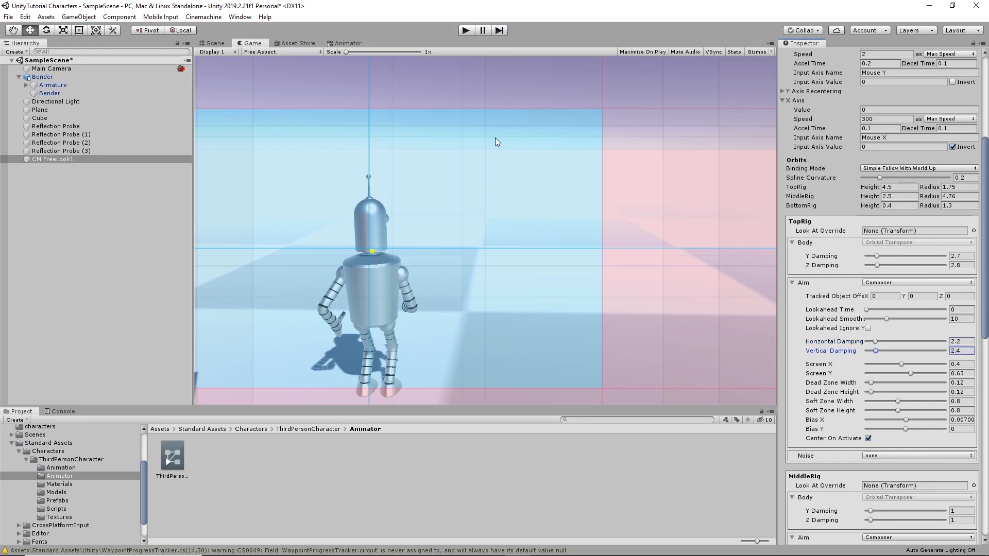
pyautogui.click(466, 31)
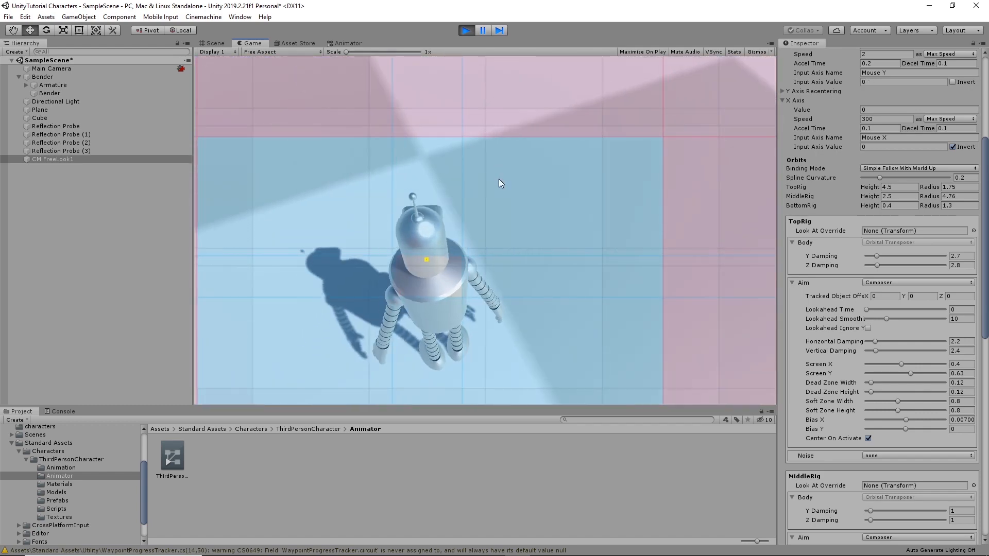
pyautogui.click(466, 30)
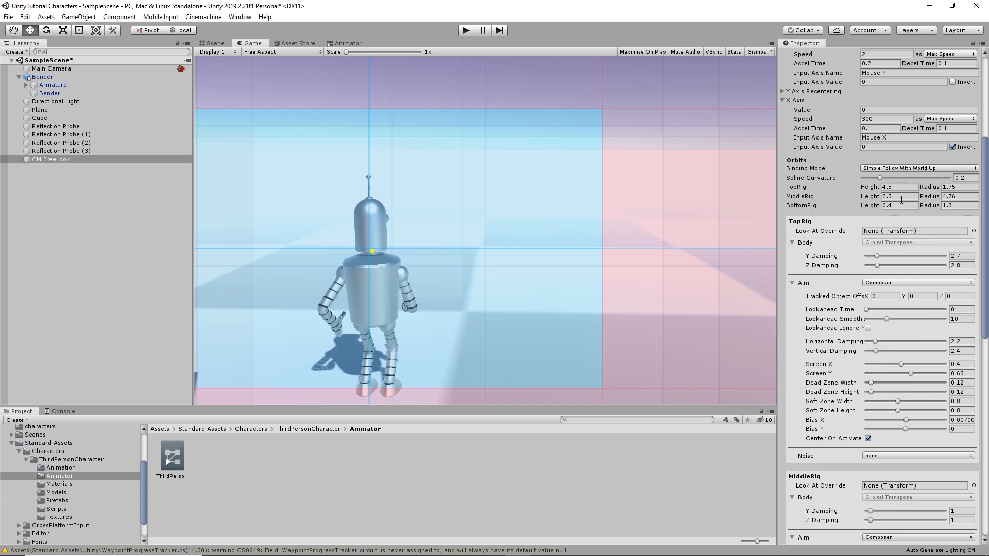
# Step: Enlarge the TopRig orbit to height 5.97 and radius 6.37, and inspect the orbits in the Scene view
pyautogui.scroll(6, 871, 186)
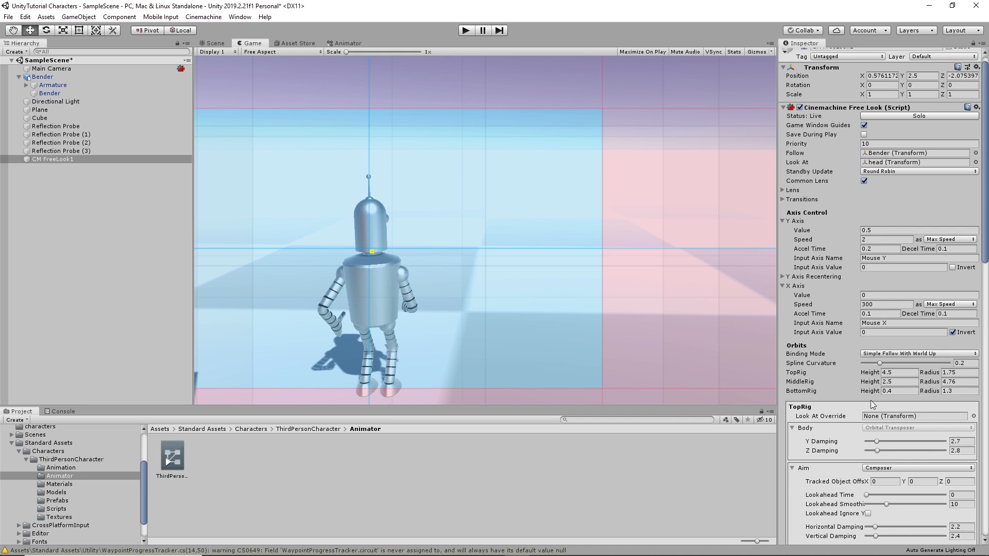
pyautogui.click(870, 373)
pyautogui.moveTo(892, 374); pyautogui.dragTo(966, 376)
pyautogui.click(215, 43)
pyautogui.keyDown('alt'); pyautogui.moveTo(558, 259); pyautogui.dragTo(645, 275); pyautogui.keyUp('alt')
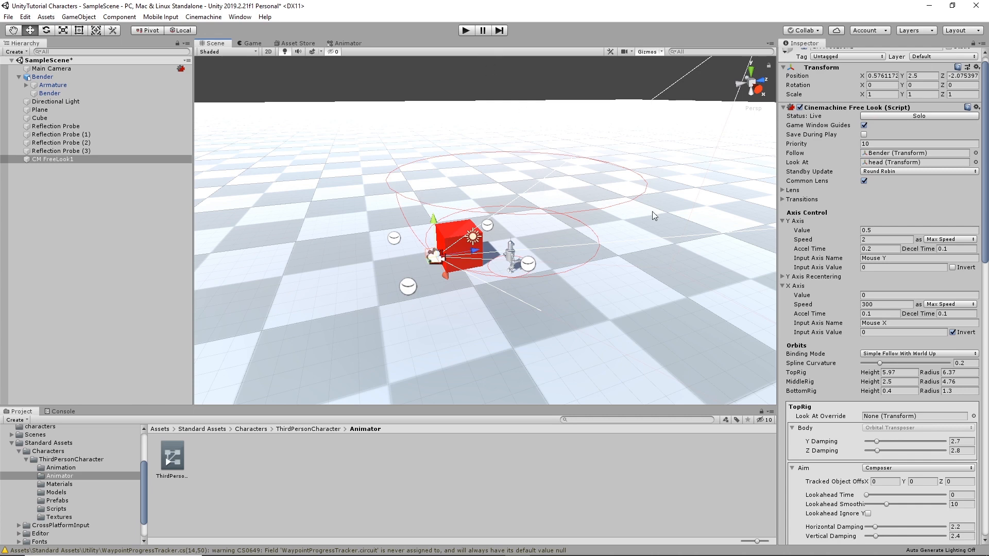
pyautogui.scroll(1, 888, 463)
# Step: Set the horizontal and vertical aim damping to 2.3 and 2.5 on the MiddleRig, and to 4.4 and 4.9 on the BottomRig
pyautogui.scroll(-10, 887, 425)
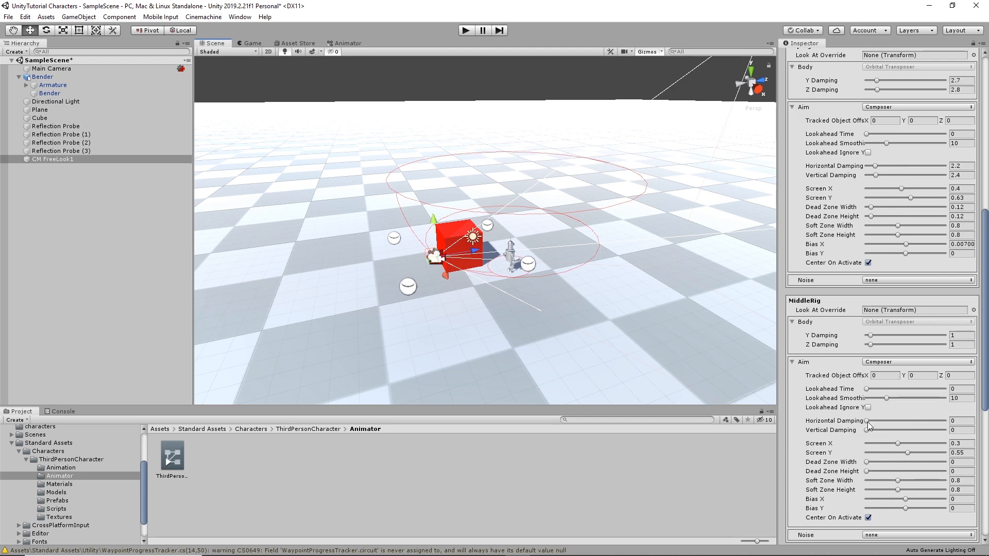
pyautogui.moveTo(867, 421)
pyautogui.mouseDown()
pyautogui.moveTo(867, 430)
pyautogui.moveTo(876, 421)
pyautogui.mouseUp()
pyautogui.moveTo(877, 432); pyautogui.dragTo(878, 434)
pyautogui.scroll(-5, 879, 496)
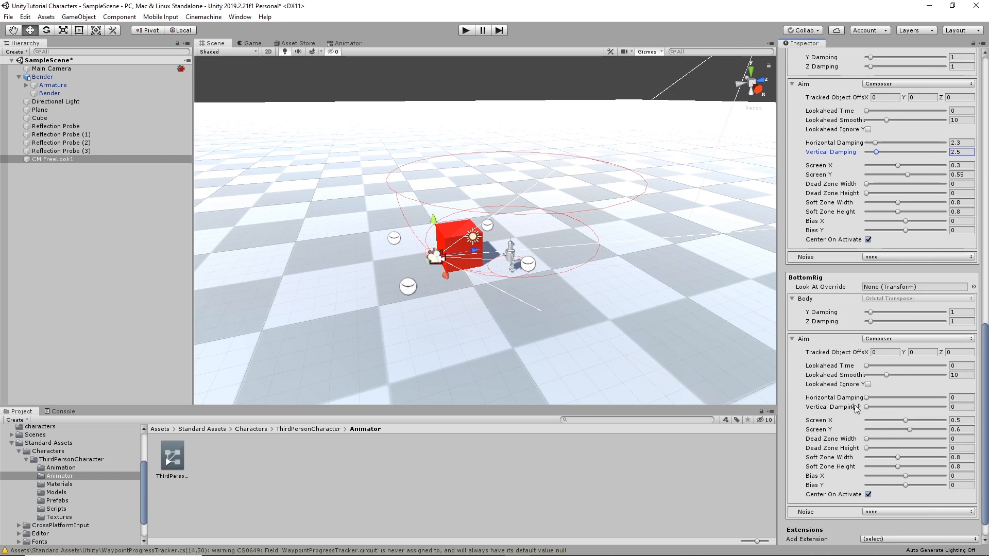
pyautogui.moveTo(867, 398); pyautogui.dragTo(886, 409)
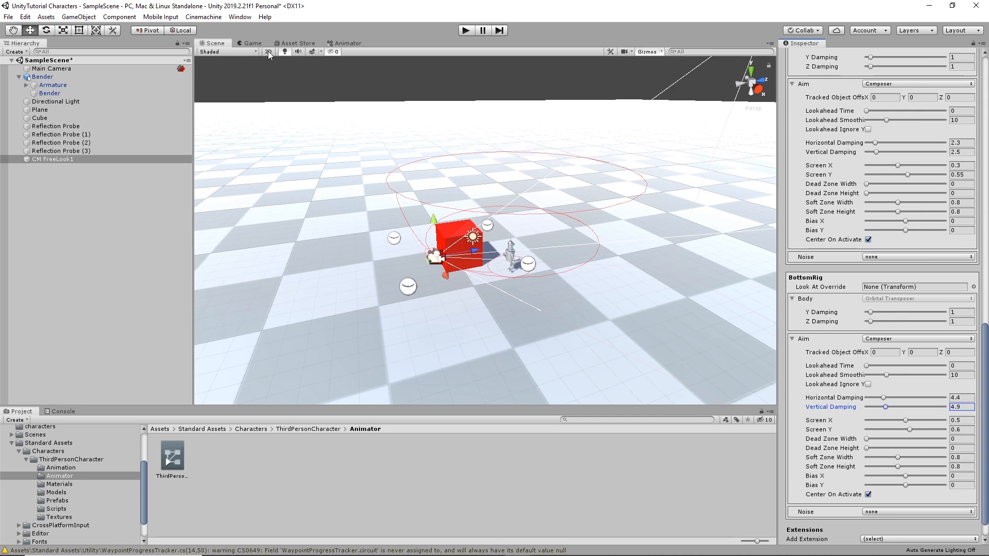
# Step: Set the BottomRig aim's Screen X to 0.3, and play-test the camera framing while moving Bender
pyautogui.click(251, 43)
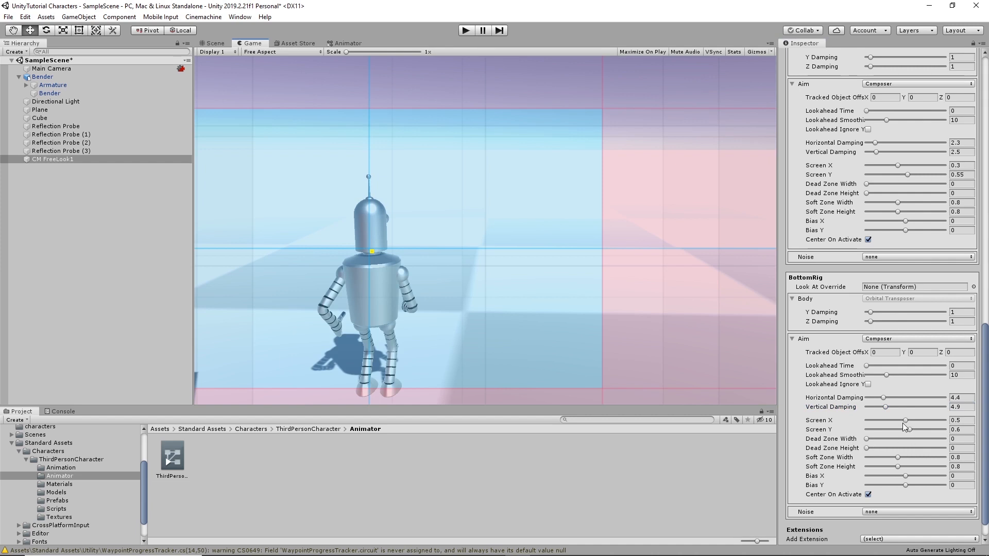
pyautogui.moveTo(907, 419); pyautogui.dragTo(898, 419)
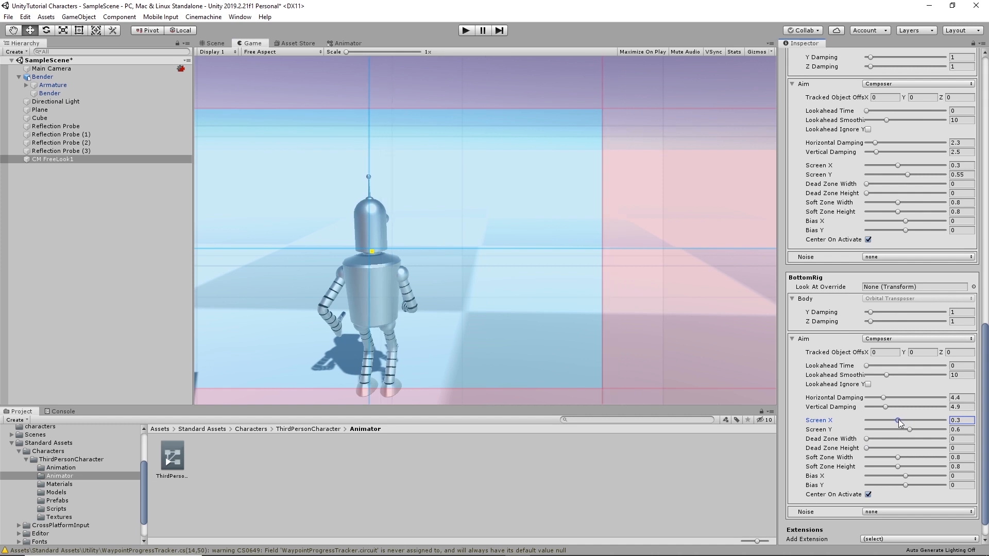
pyautogui.click(466, 30)
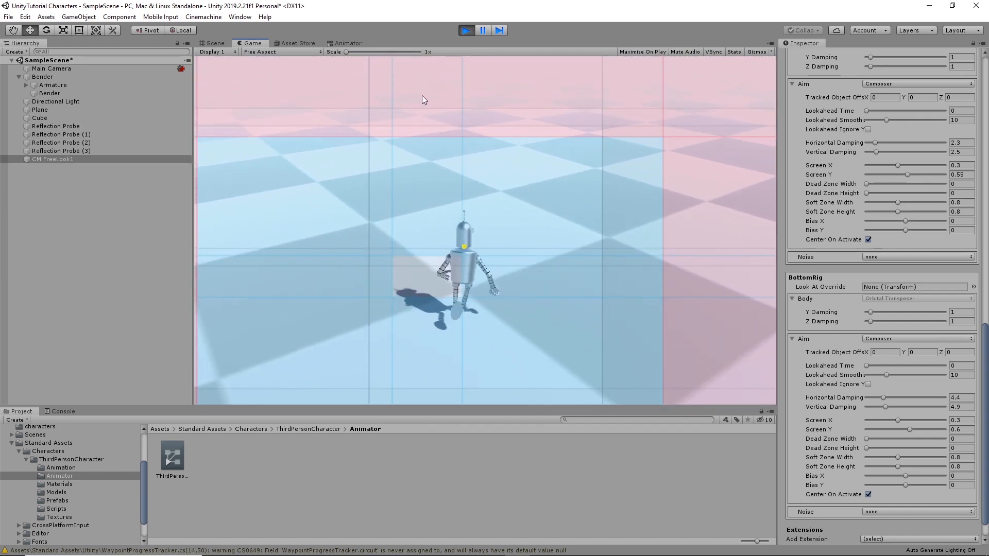
pyautogui.press('a')
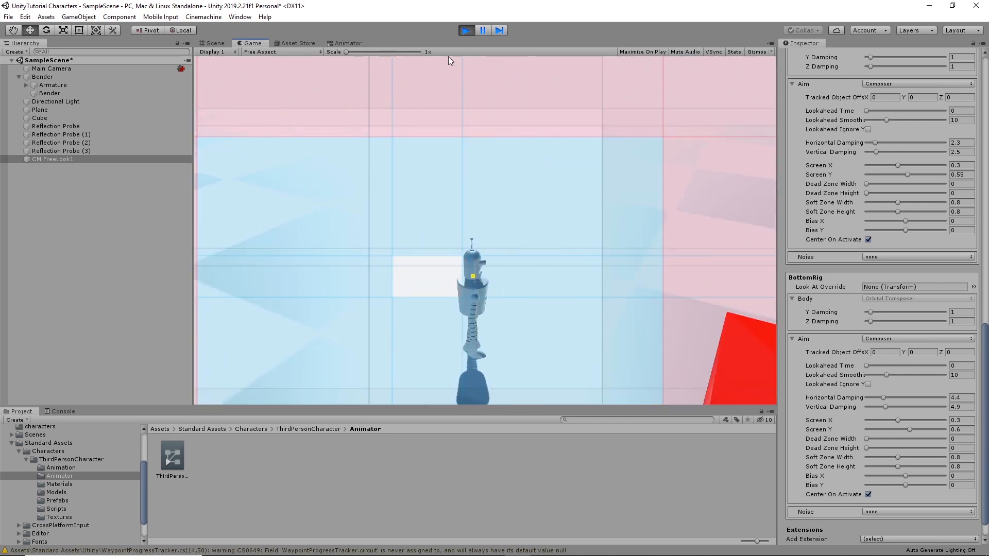
pyautogui.click(466, 31)
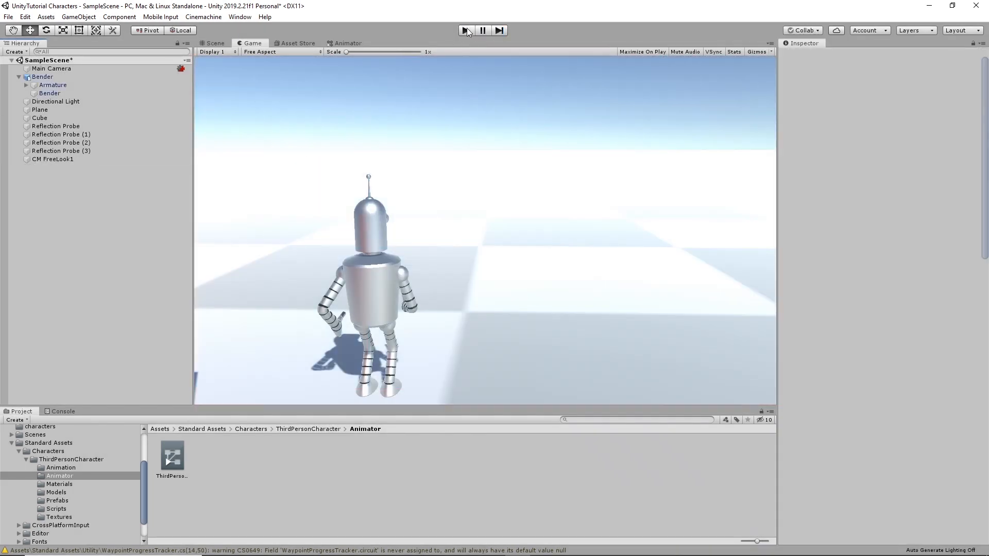
# Step: Play-test the tuned FreeLook camera by walking Bender back and forth around the red cube
pyautogui.click(467, 31)
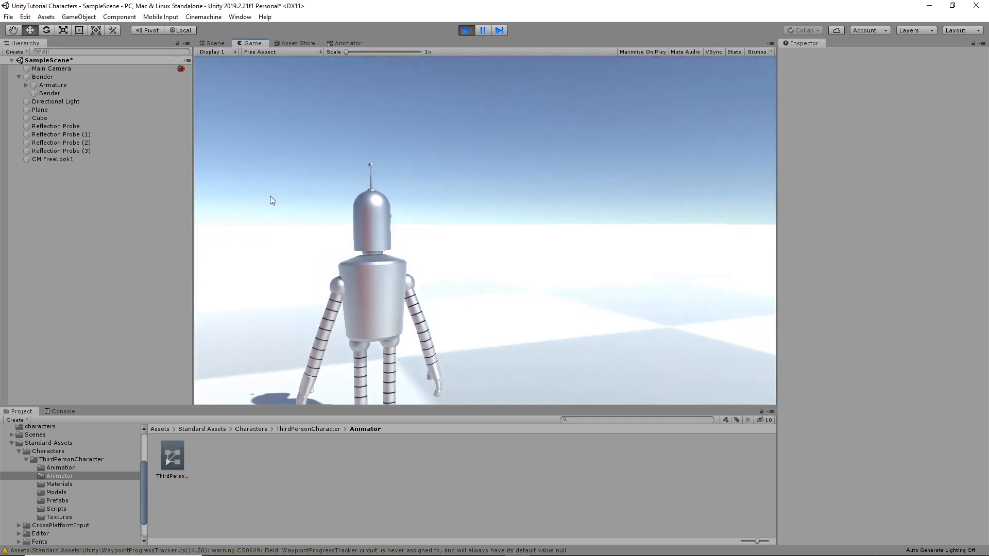
pyautogui.press('a')
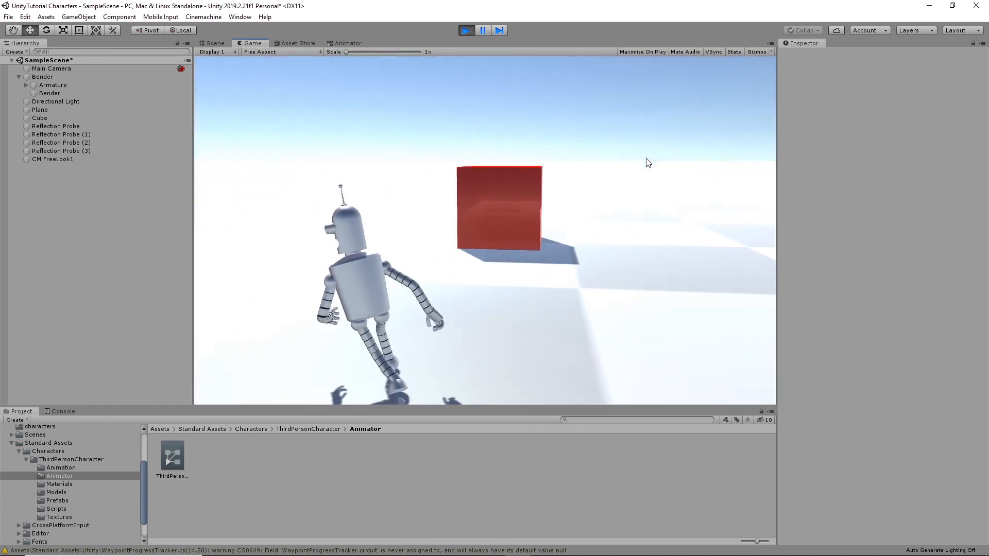
pyautogui.press('d')
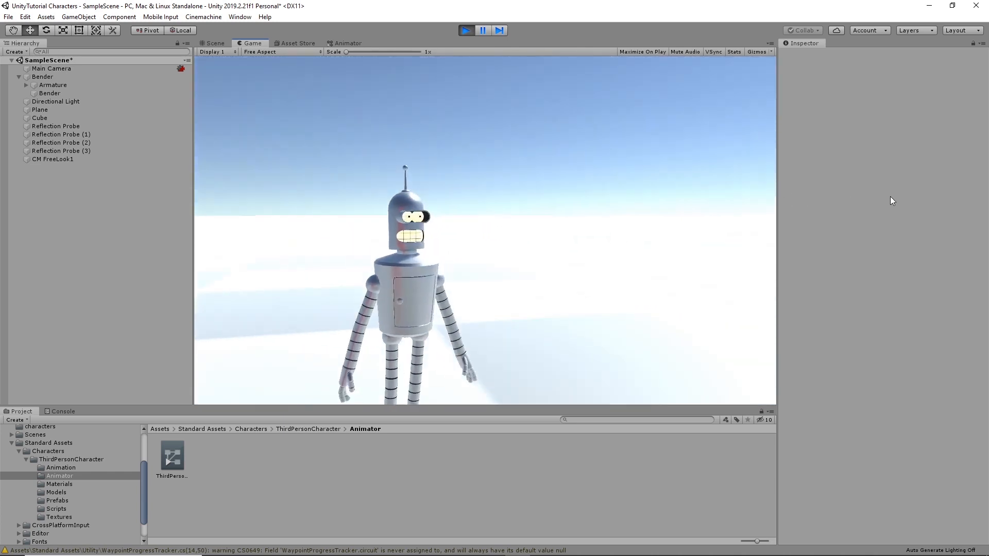
pyautogui.press('a')
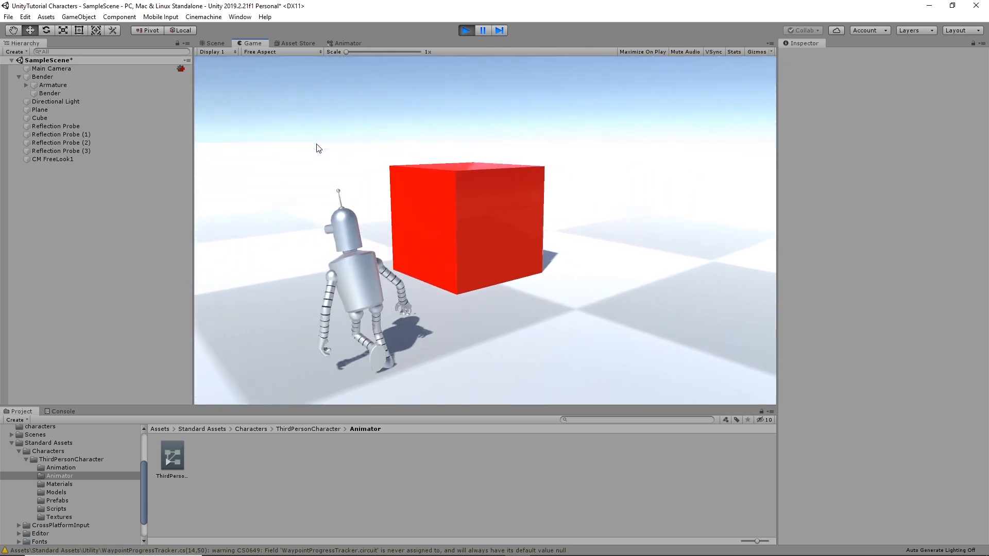
pyautogui.press('d')
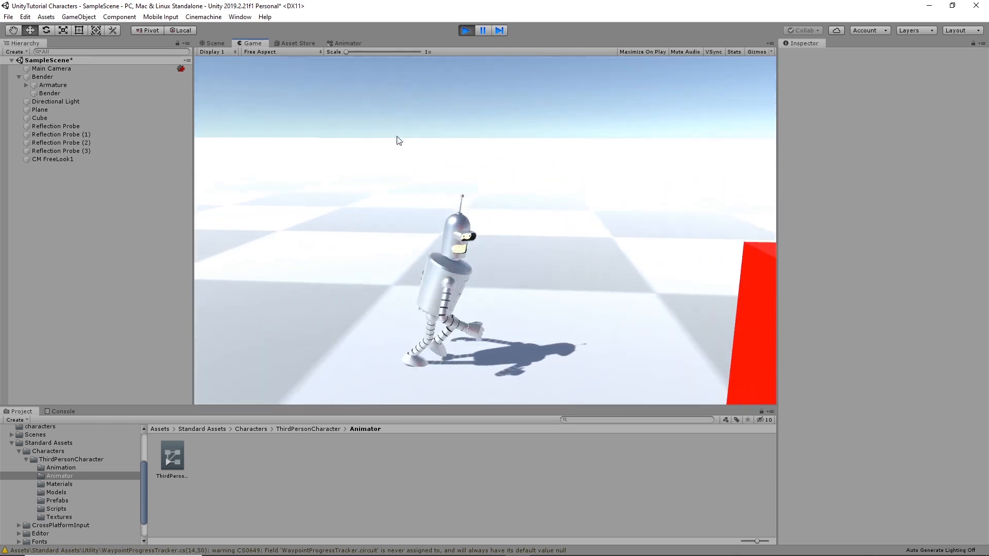
pyautogui.press('a')
pyautogui.press('d')
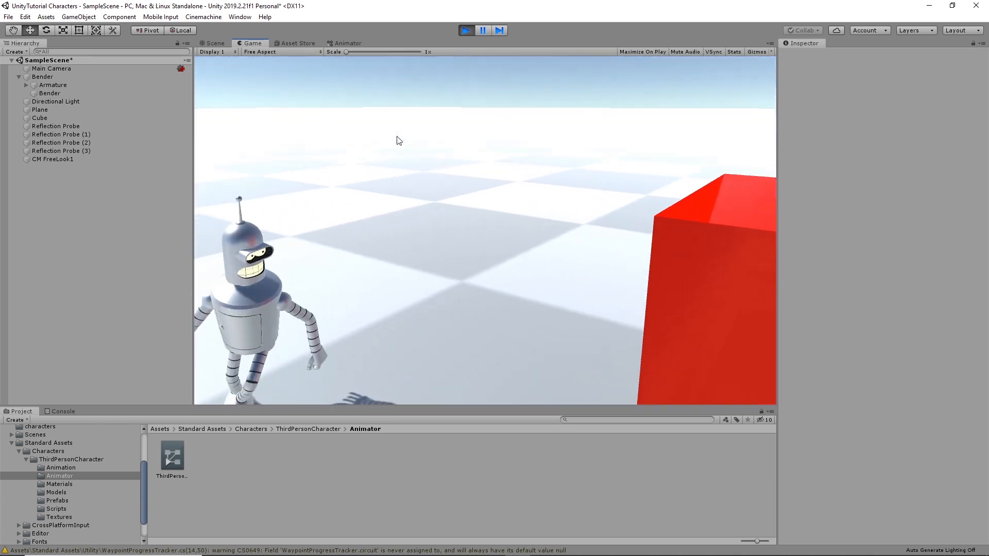
pyautogui.press('a')
pyautogui.press('d')
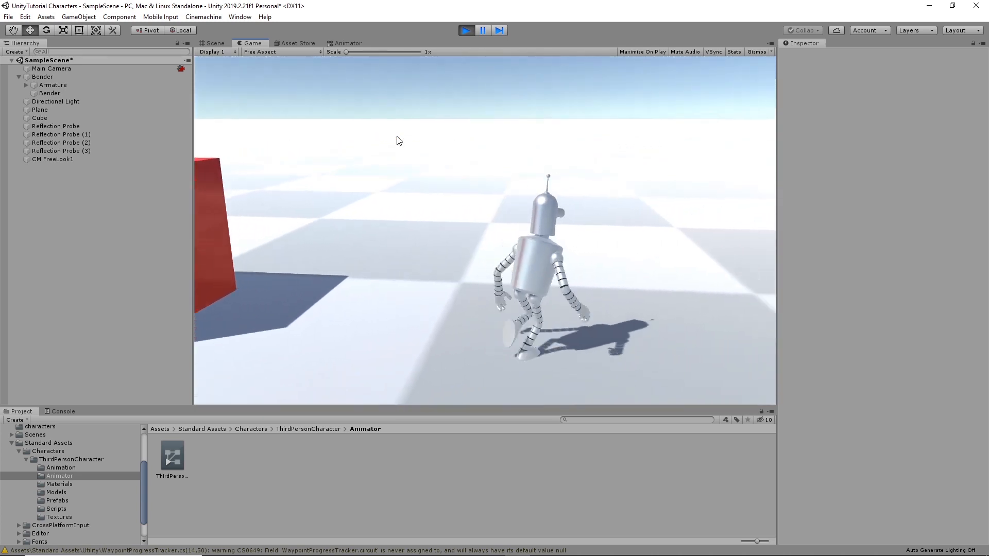
pyautogui.press('a')
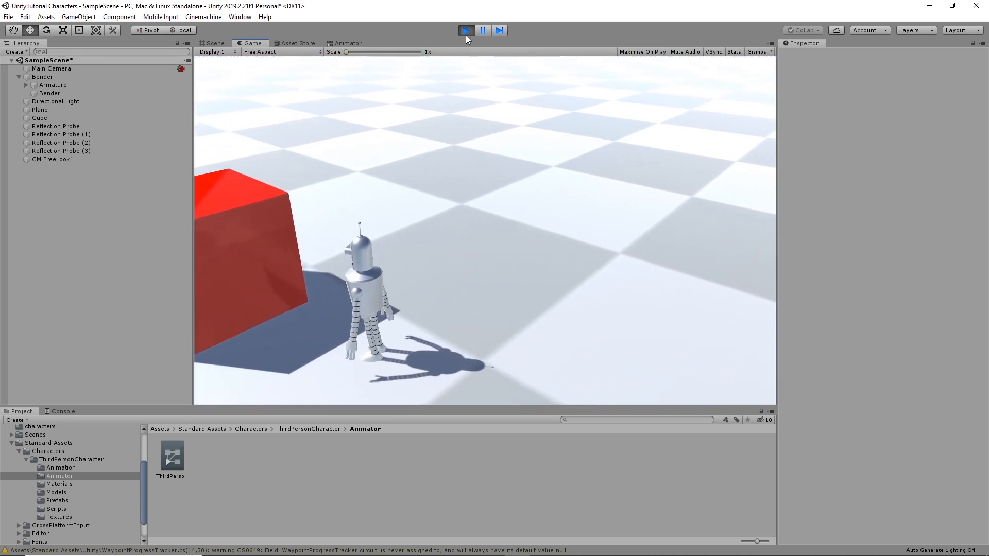
pyautogui.click(467, 30)
# Step: Save the scene and the project
pyautogui.click(8, 17)
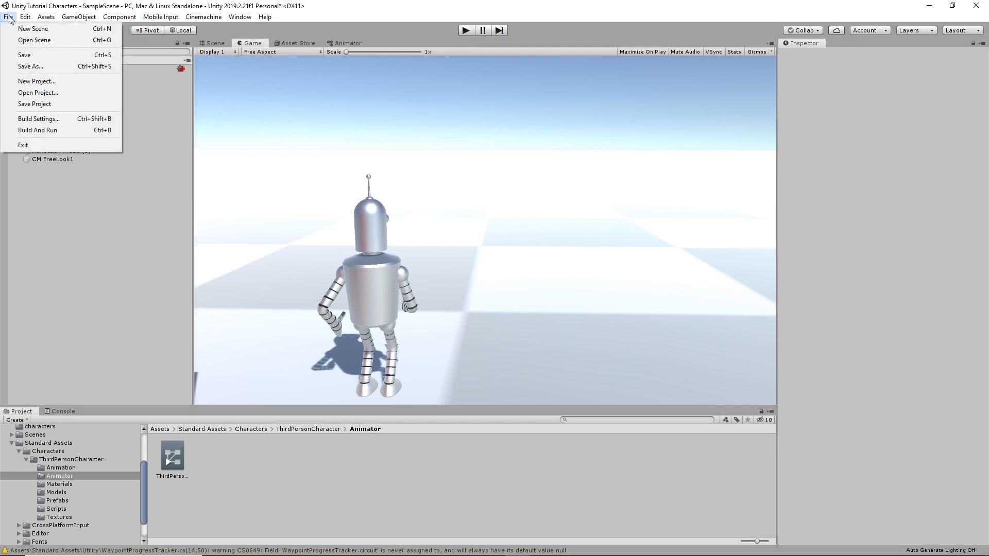
pyautogui.click(29, 53)
pyautogui.click(10, 17)
pyautogui.click(33, 104)
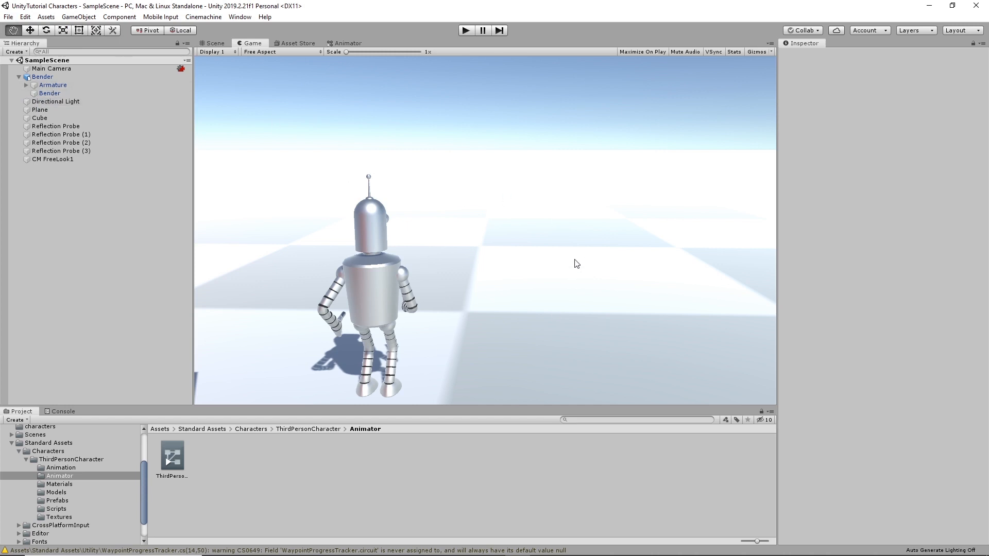
# Step: Examine Bender, the red cube and the Main Camera's components in the Scene view
pyautogui.click(215, 41)
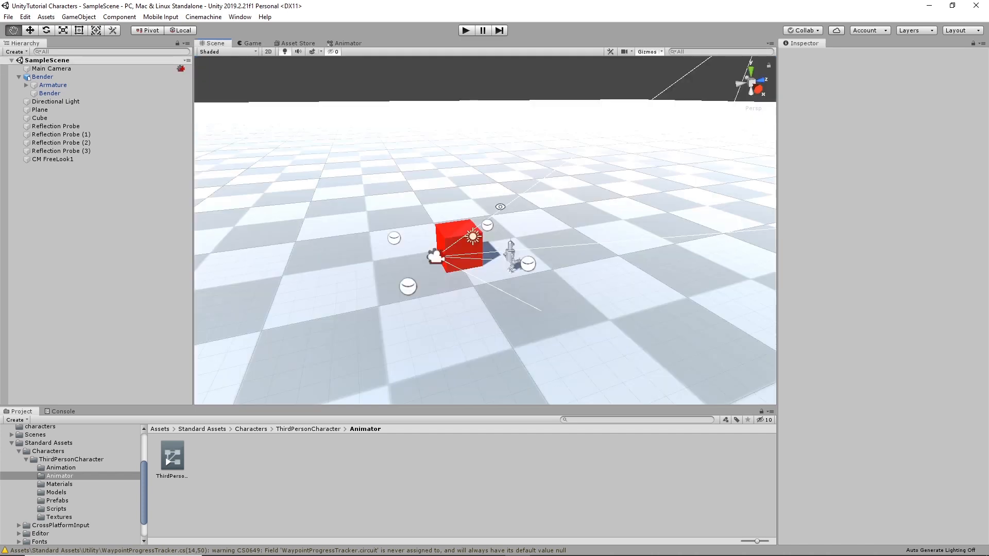
pyautogui.keyDown('alt'); pyautogui.moveTo(500, 206); pyautogui.dragTo(467, 303); pyautogui.keyUp('alt')
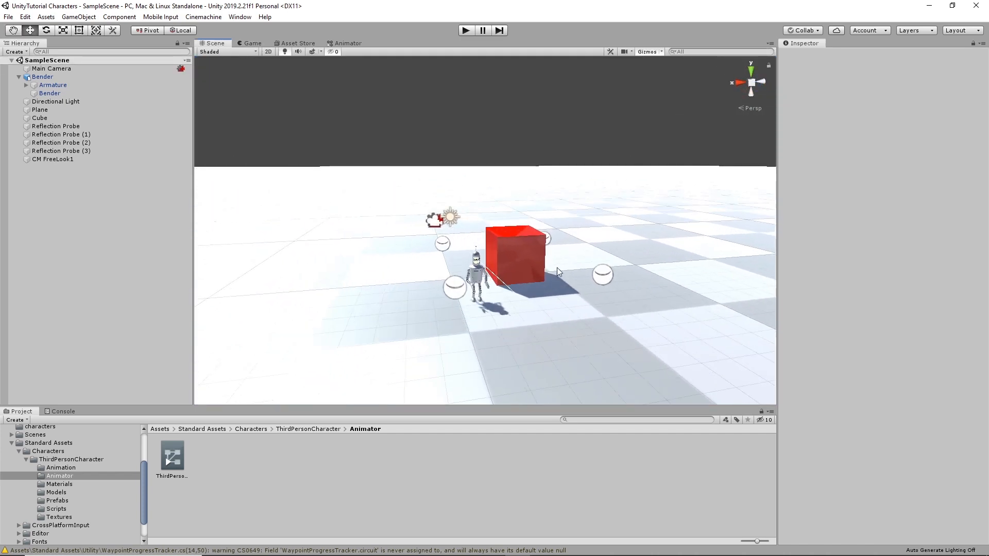
pyautogui.keyDown('alt'); pyautogui.moveTo(558, 271); pyautogui.dragTo(389, 296); pyautogui.keyUp('alt')
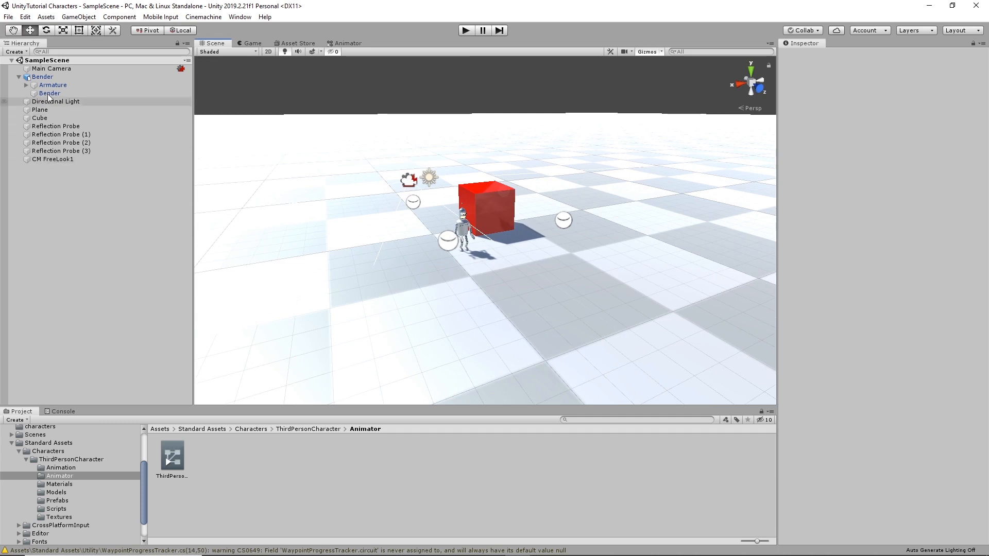
pyautogui.click(51, 68)
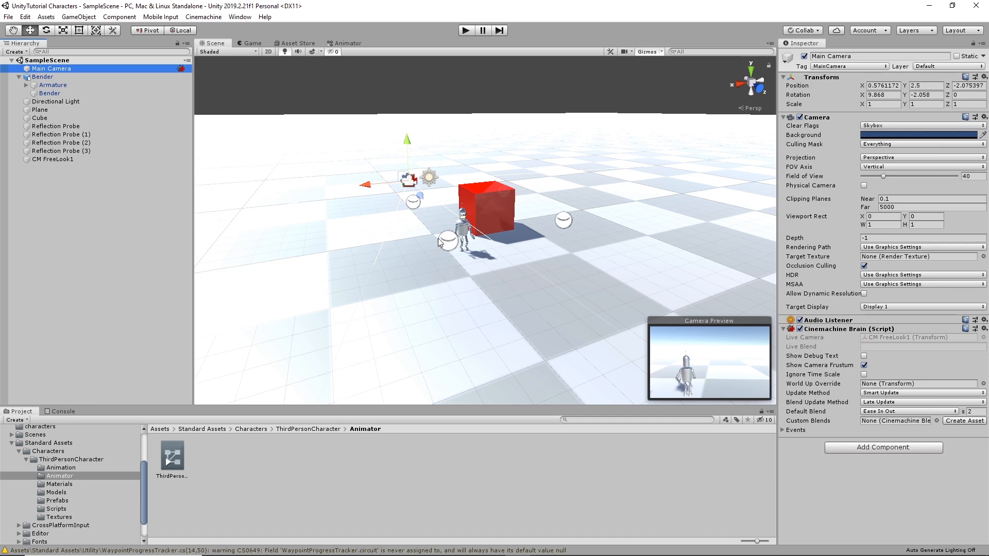
pyautogui.click(432, 99)
pyautogui.keyDown('alt'); pyautogui.moveTo(552, 227); pyautogui.dragTo(533, 282); pyautogui.keyUp('alt')
pyautogui.scroll(3, 563, 229)
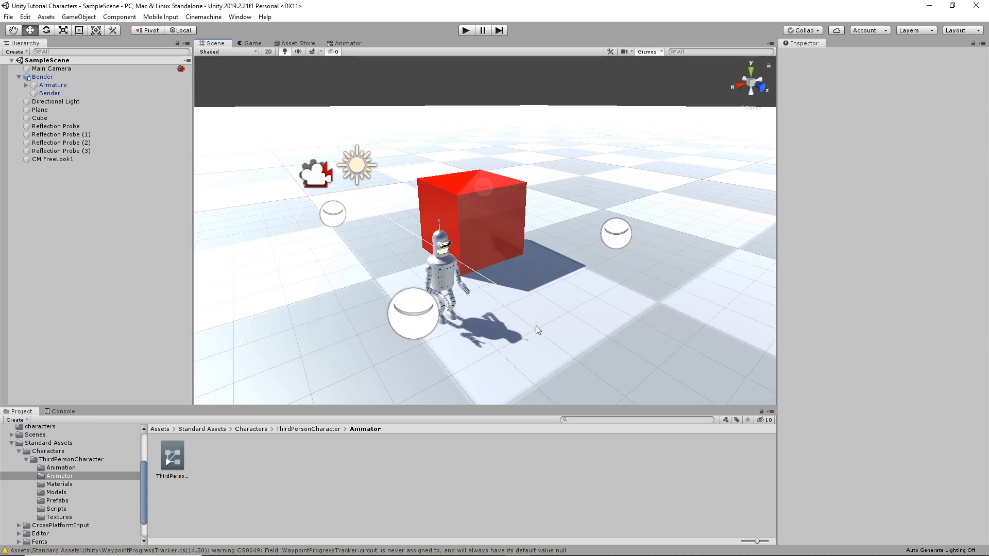
# Step: Play-test Bender's movement in all directions, walking him past the cube and across the checkered plane, and end the test
pyautogui.click(465, 31)
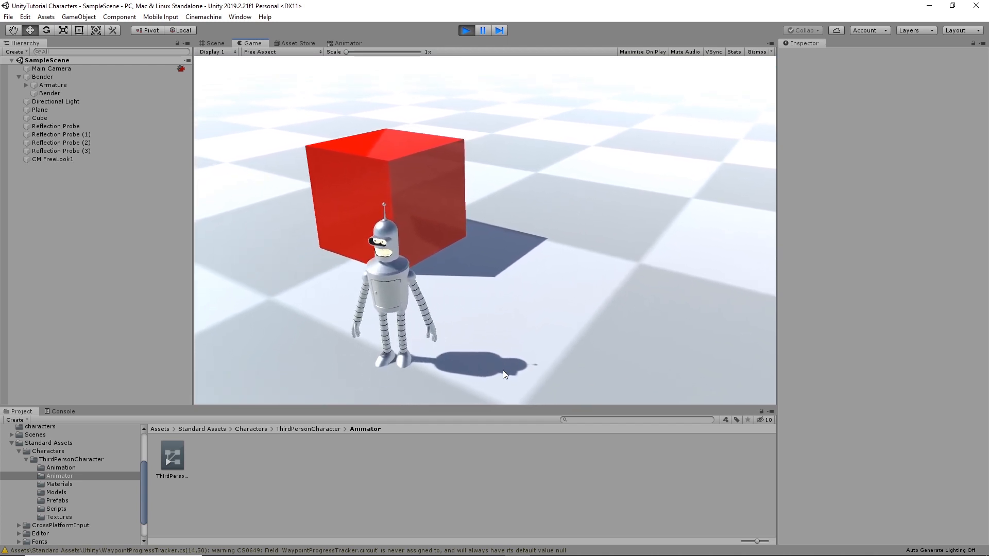
pyautogui.press('d')
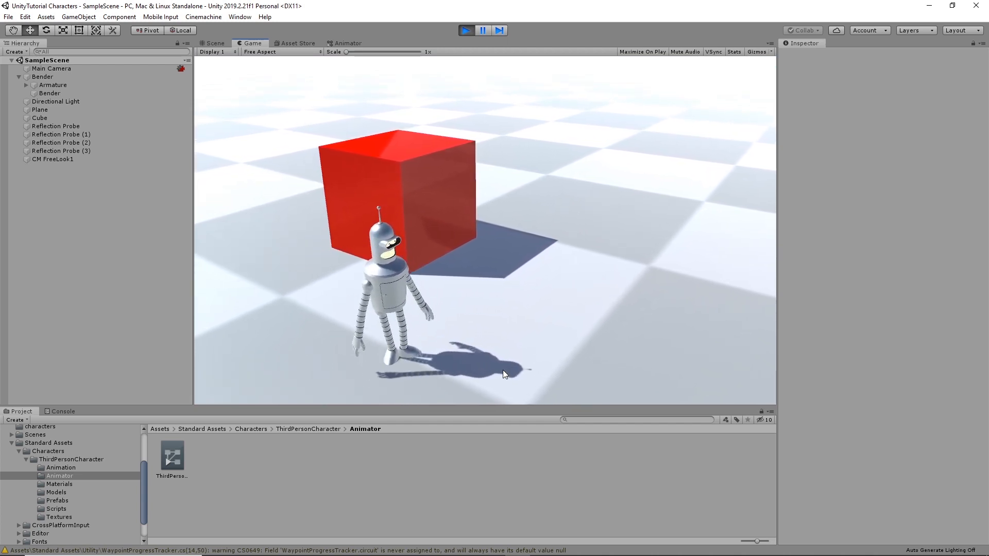
pyautogui.press('s')
pyautogui.press('d')
pyautogui.press('w')
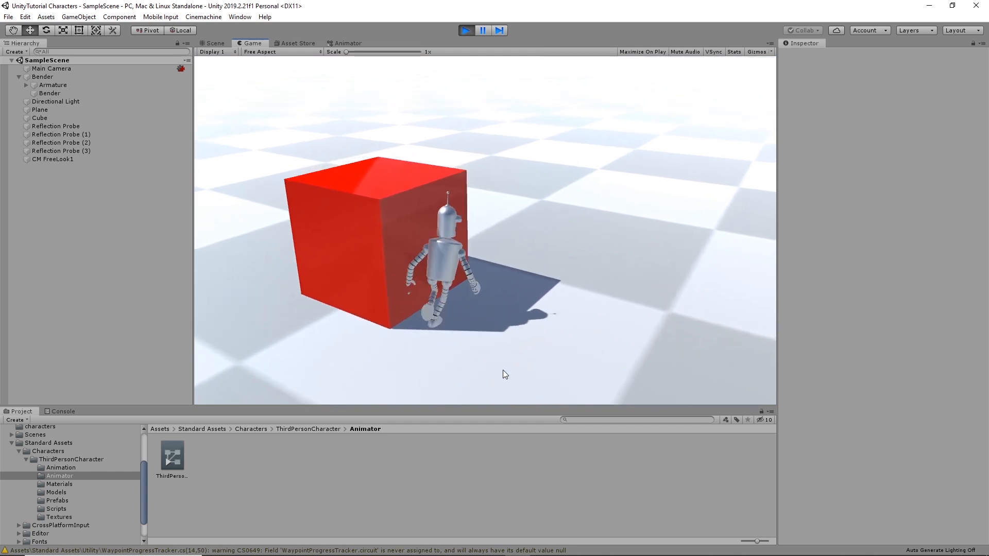
pyautogui.press('w')
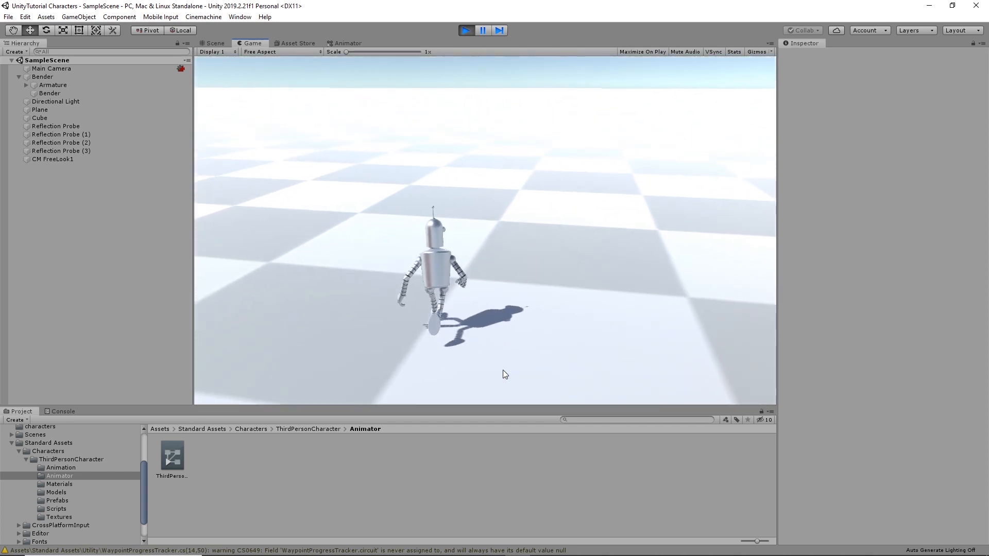
pyautogui.press('a')
pyautogui.press('w')
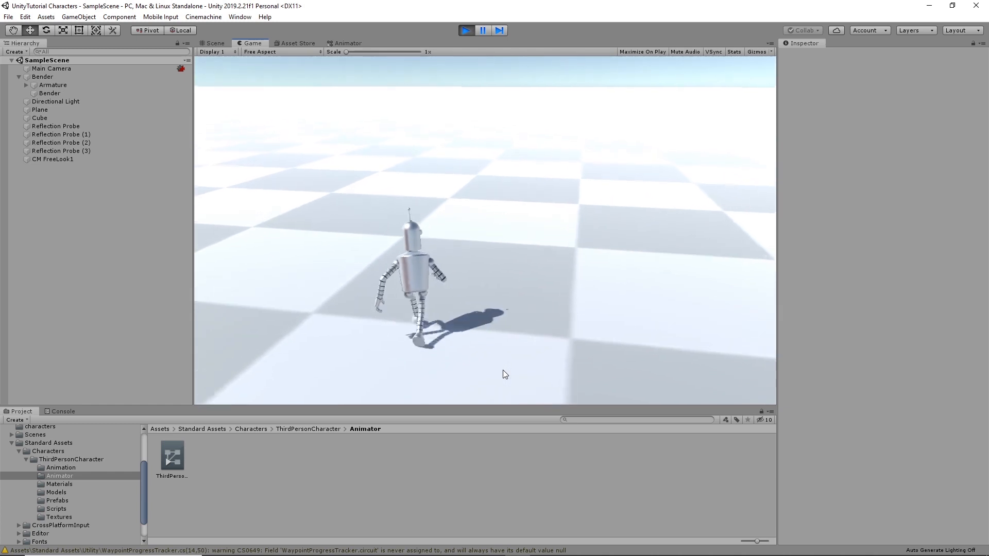
pyautogui.press('a')
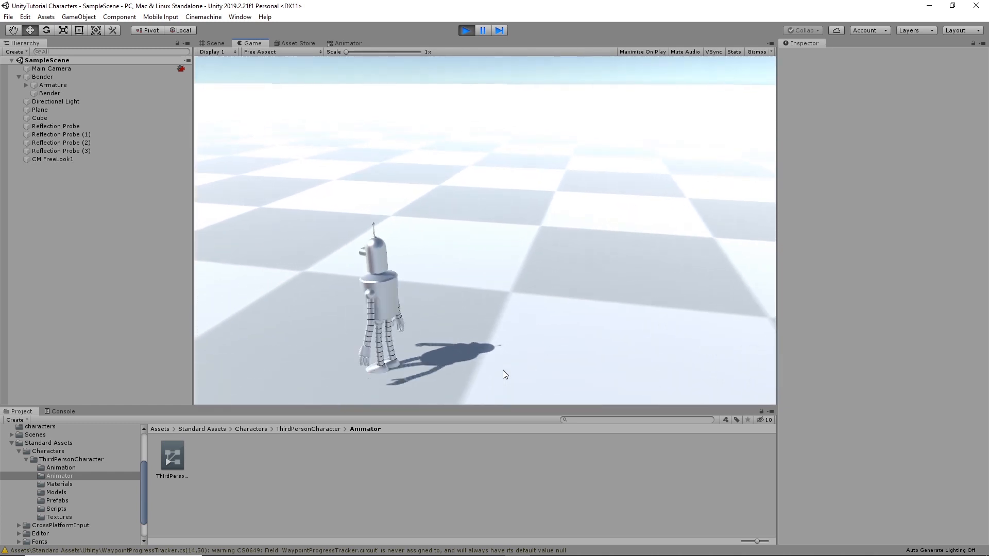
pyautogui.press('s')
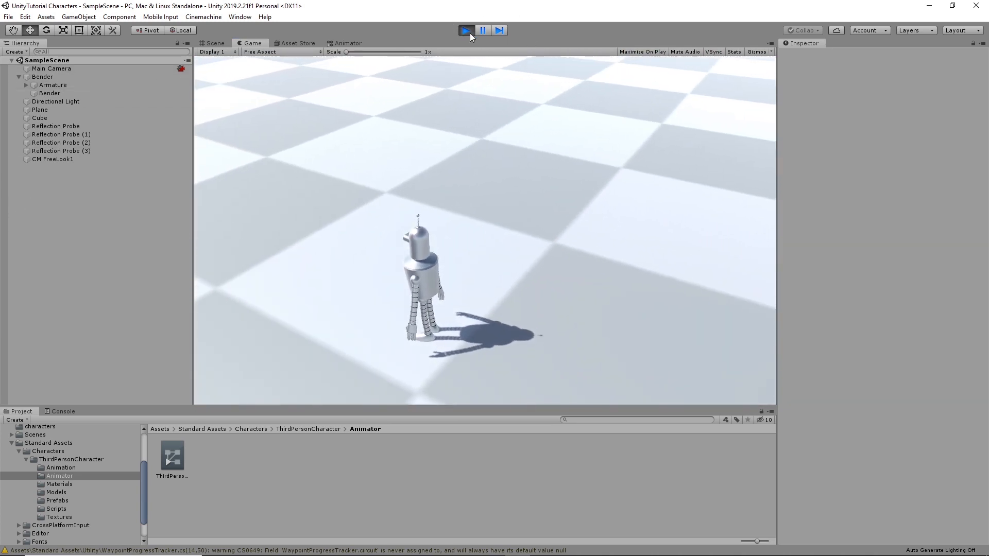
pyautogui.click(465, 30)
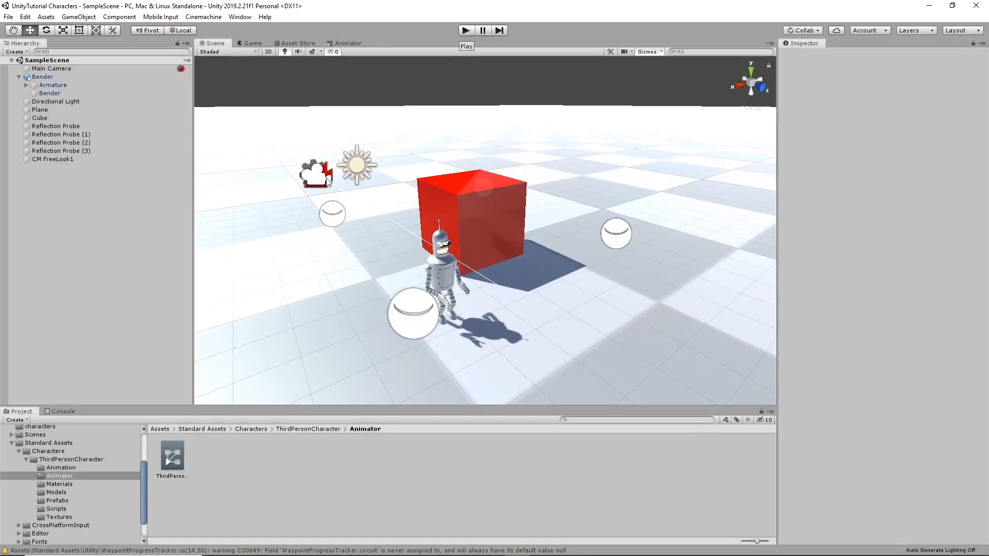
# Step: In the Bender model's avatar muscle settings, set the Feet Spacing to 0.5 and apply the configuration
pyautogui.scroll(3, 43, 451)
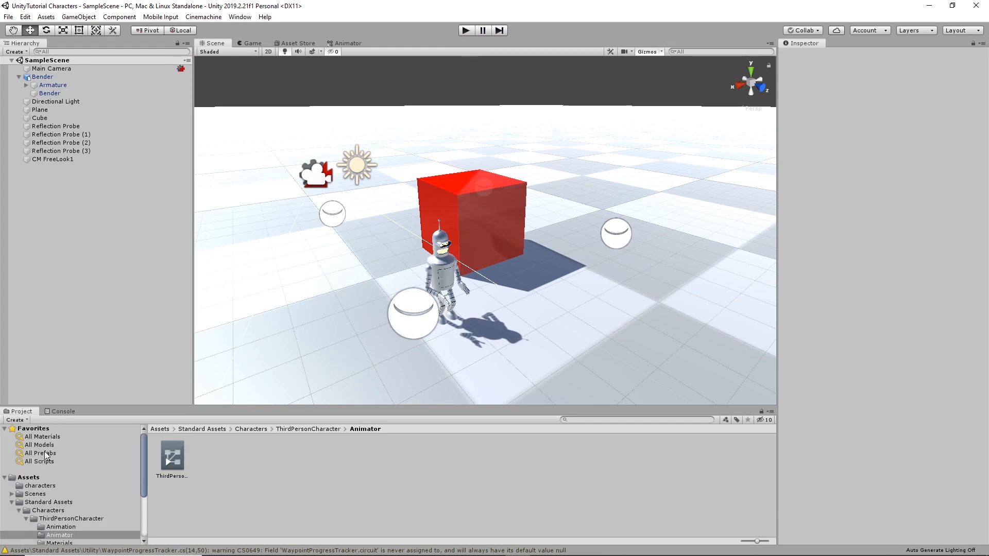
pyautogui.click(39, 485)
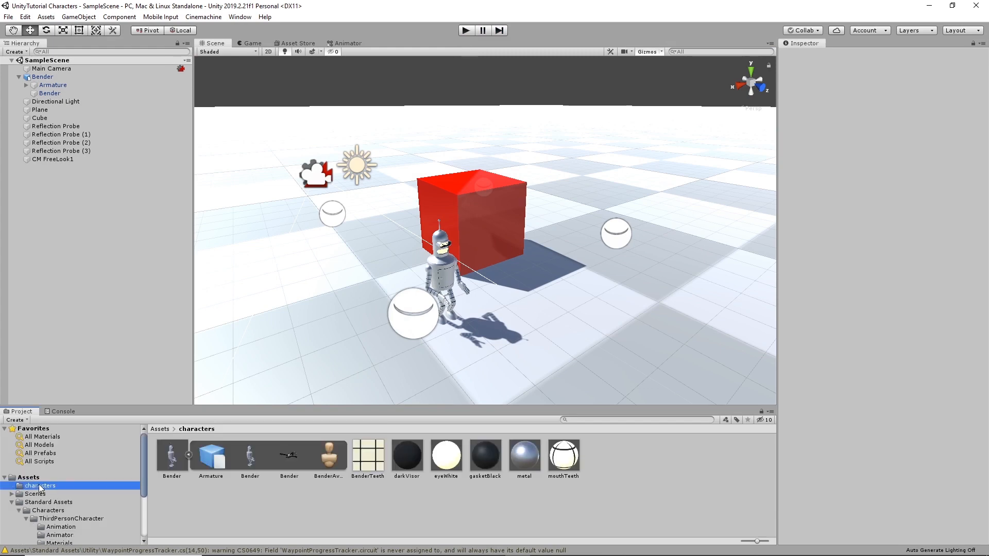
pyautogui.click(174, 459)
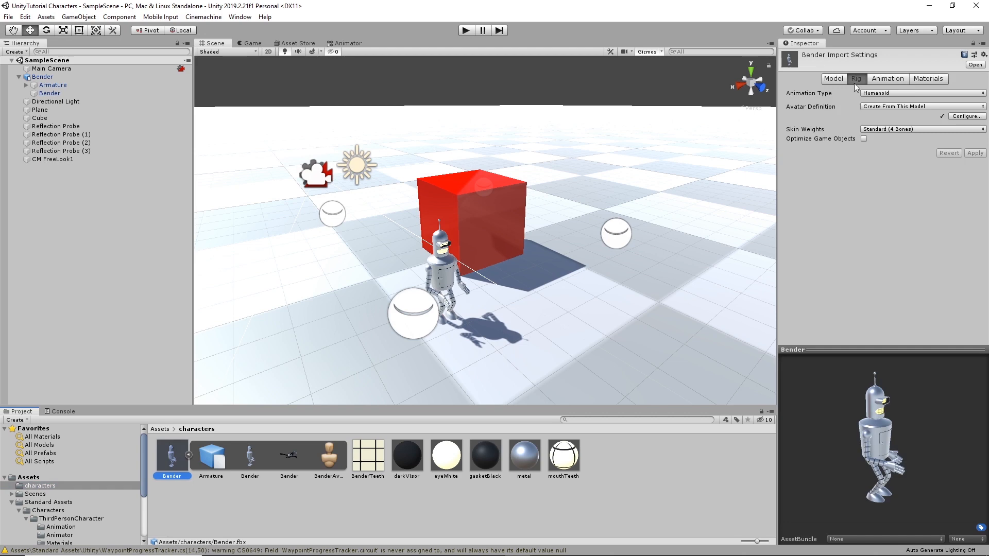
pyautogui.click(967, 116)
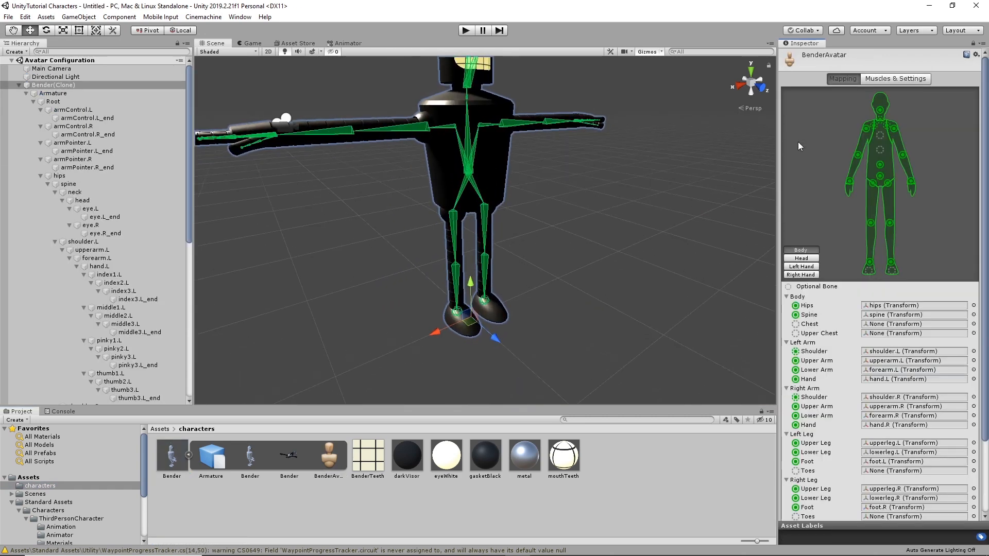
pyautogui.click(887, 79)
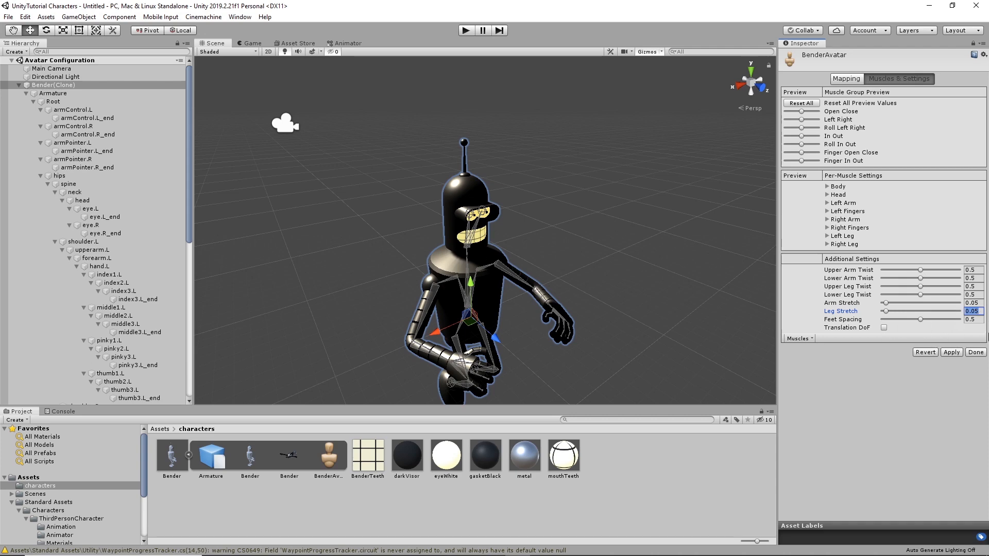
pyautogui.click(956, 355)
pyautogui.click(981, 352)
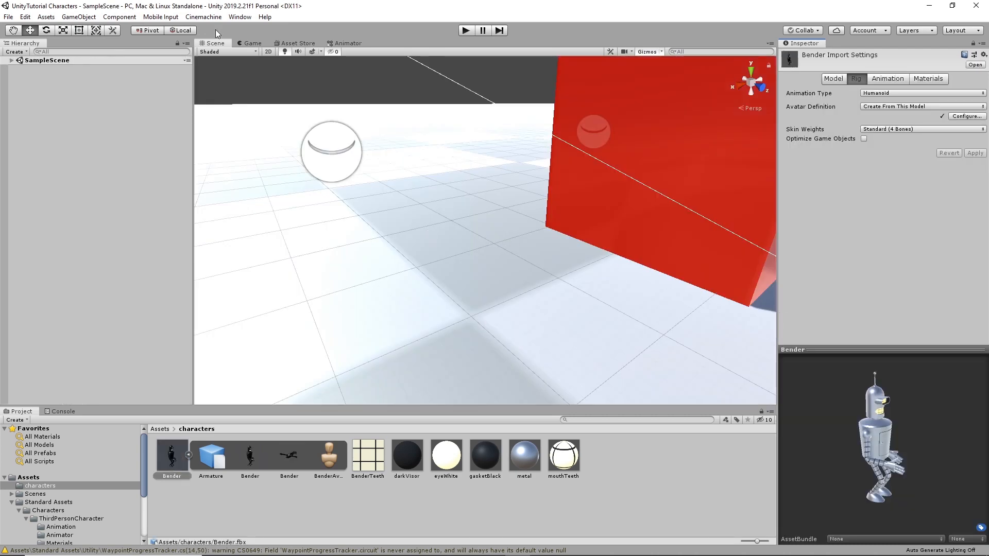
# Step: Play-test Bender's wide stance by walking him forward and to both sides and crouching, and end the test
pyautogui.click(466, 32)
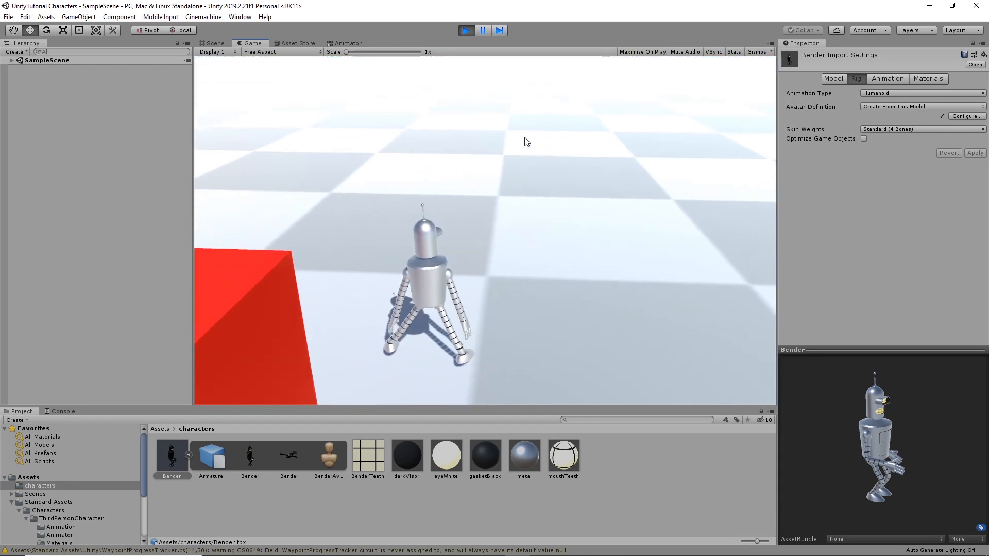
pyautogui.press('w')
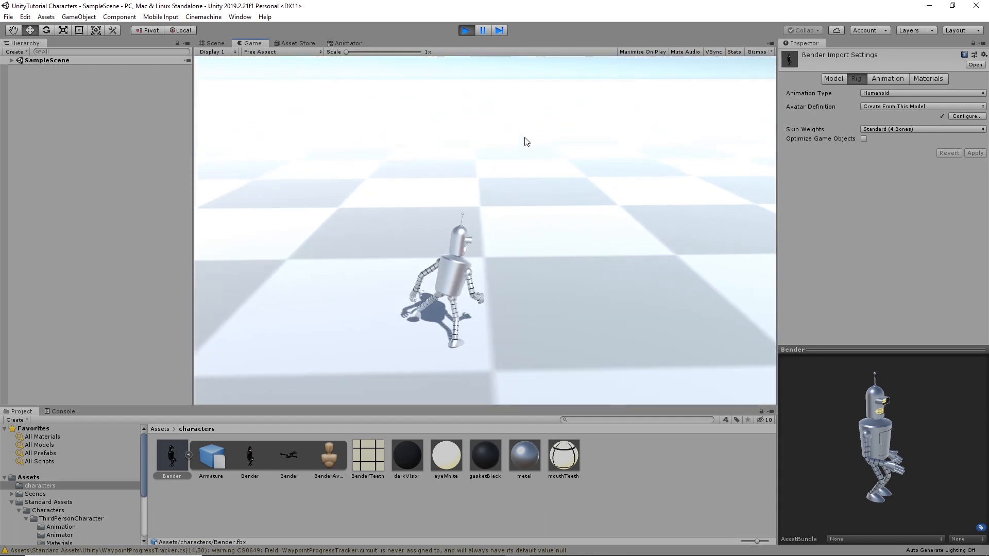
pyautogui.press('a')
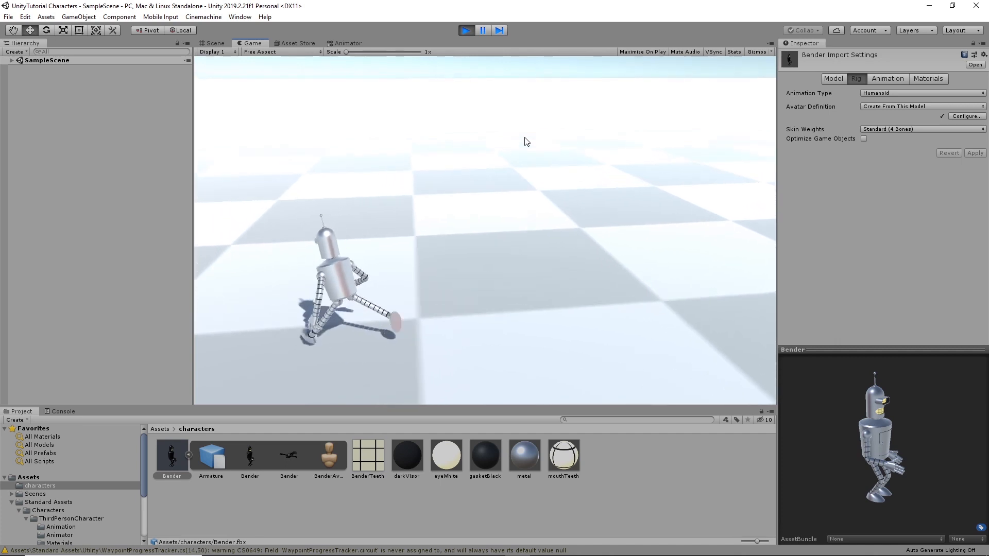
pyautogui.press('c')
pyautogui.press('d')
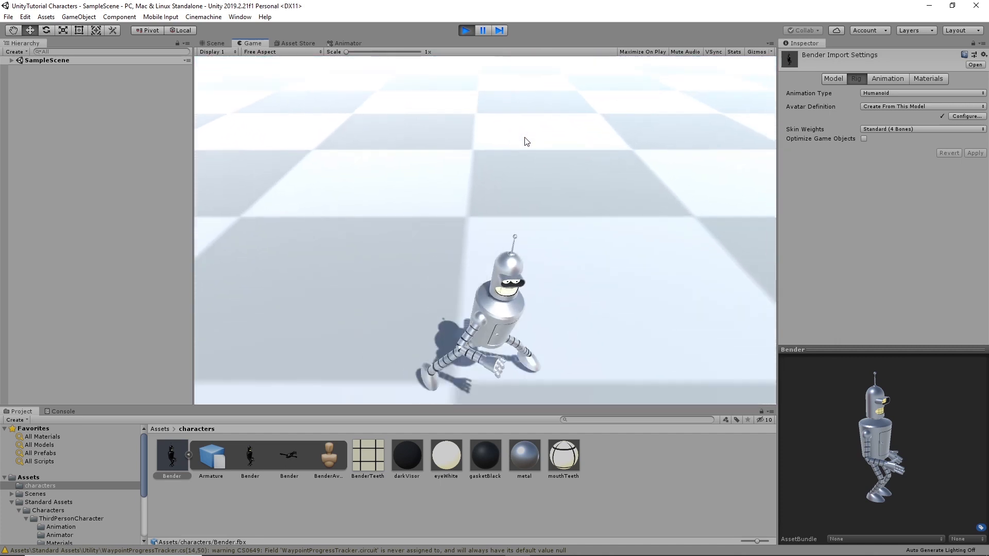
pyautogui.press('a')
pyautogui.press('d')
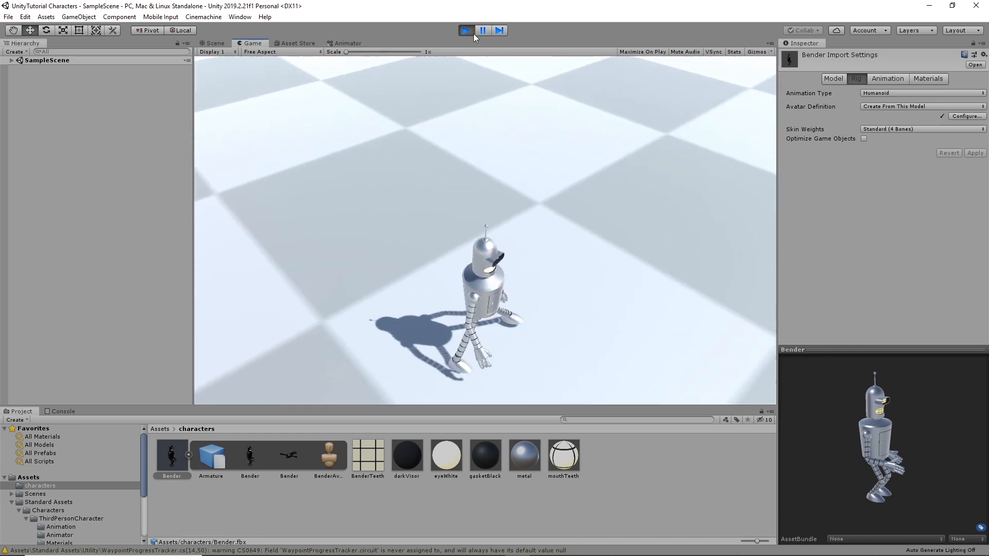
pyautogui.click(468, 32)
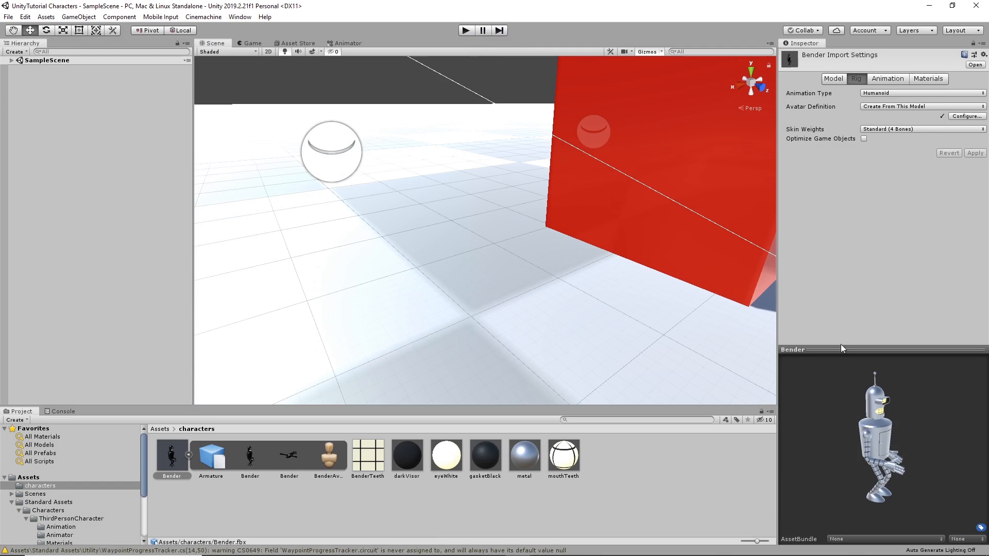
# Step: In the Bender model's avatar muscle settings, set the Feet Spacing to 0.1, apply it and finish the configuration
pyautogui.click(971, 118)
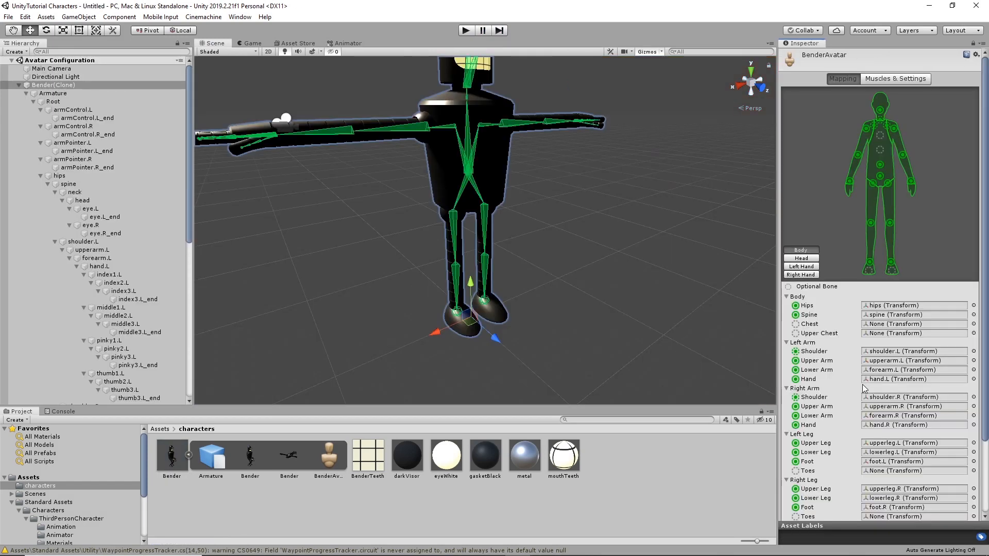
pyautogui.click(910, 81)
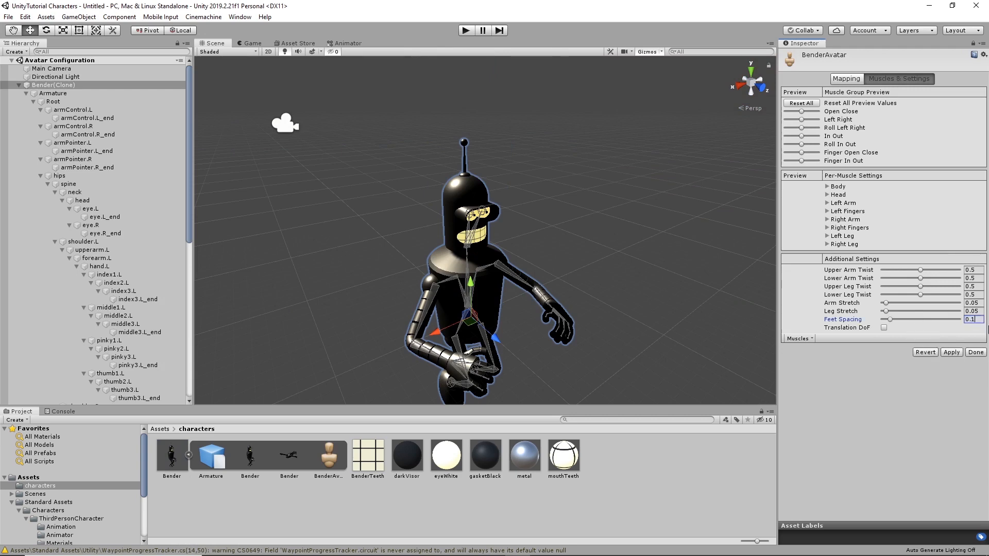
pyautogui.click(956, 354)
pyautogui.click(979, 353)
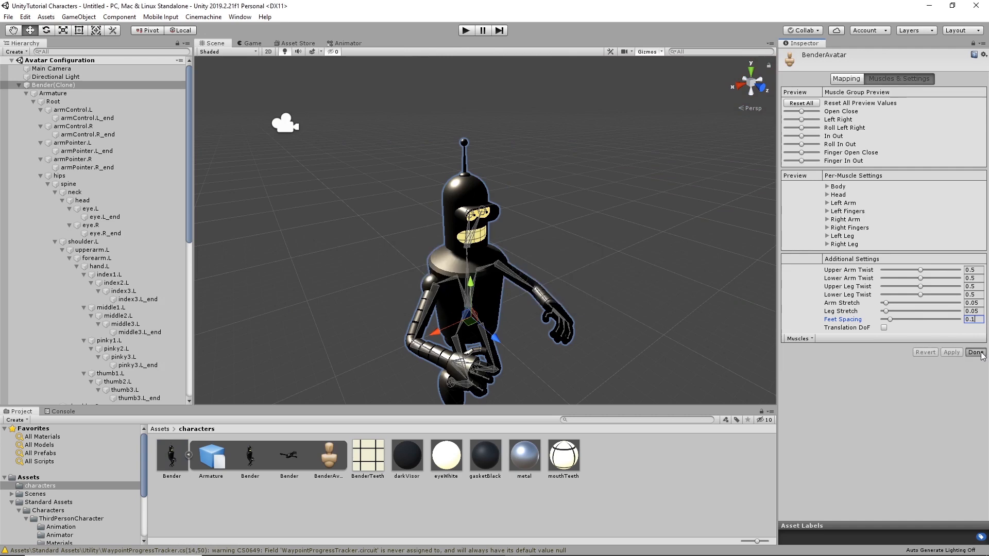
# Step: Play-test Bender with the narrower feet spacing, walking him forward and back across the checkered plane
pyautogui.click(469, 33)
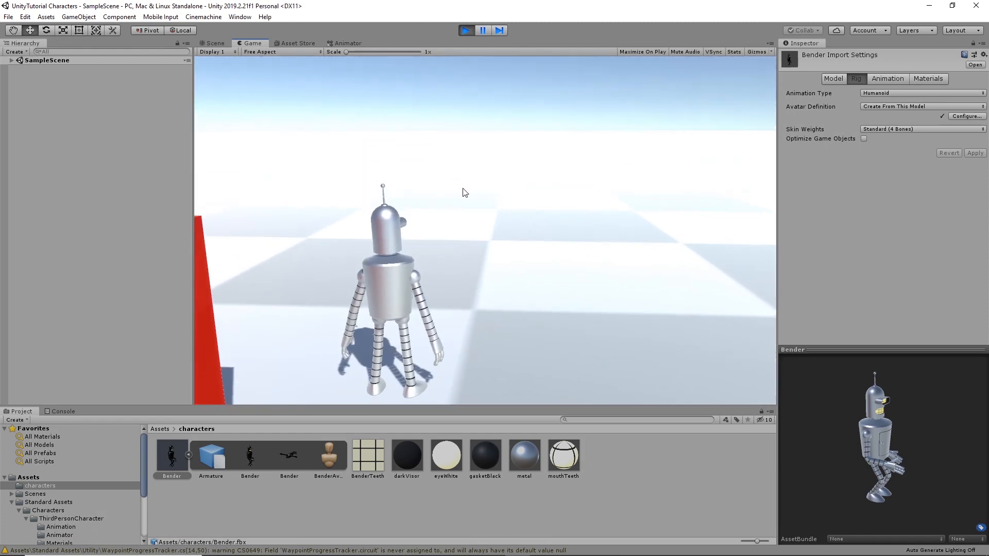
pyautogui.press('w')
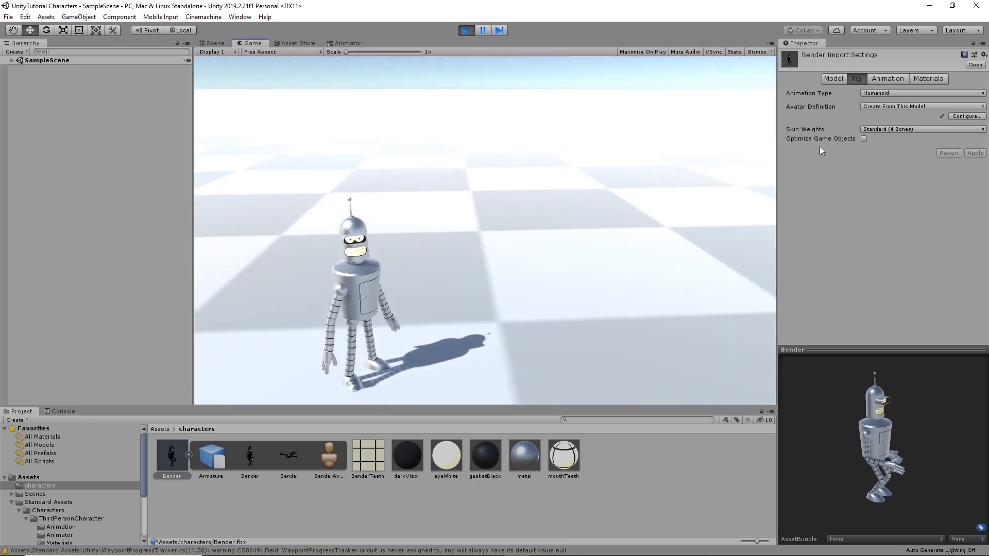
pyautogui.press('w')
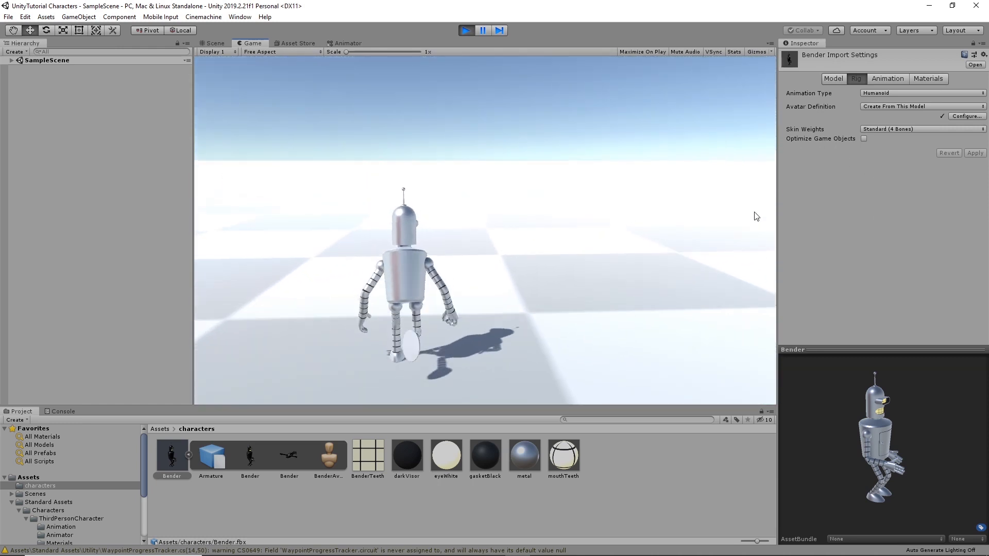
pyautogui.press('s')
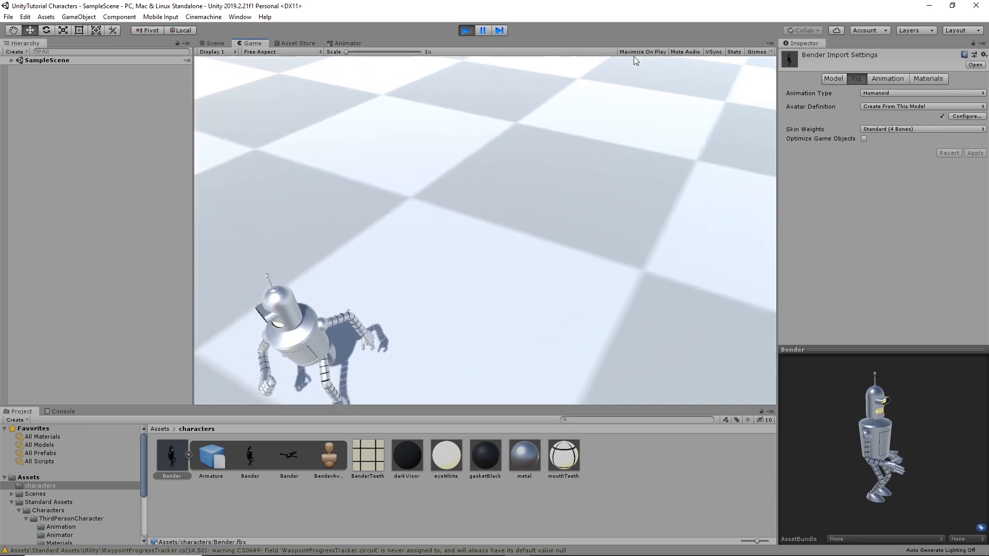
pyautogui.press('s')
pyautogui.press('w')
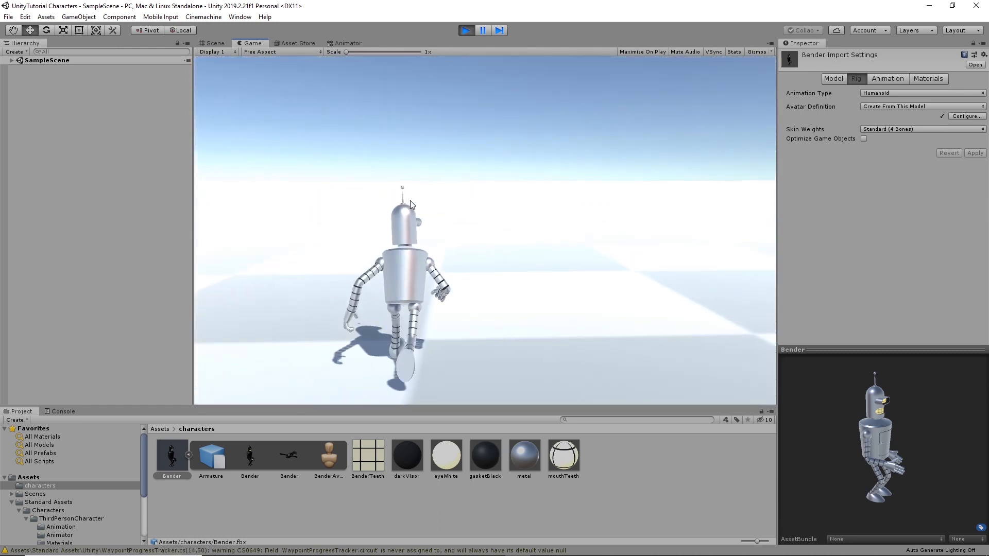
pyautogui.press('w')
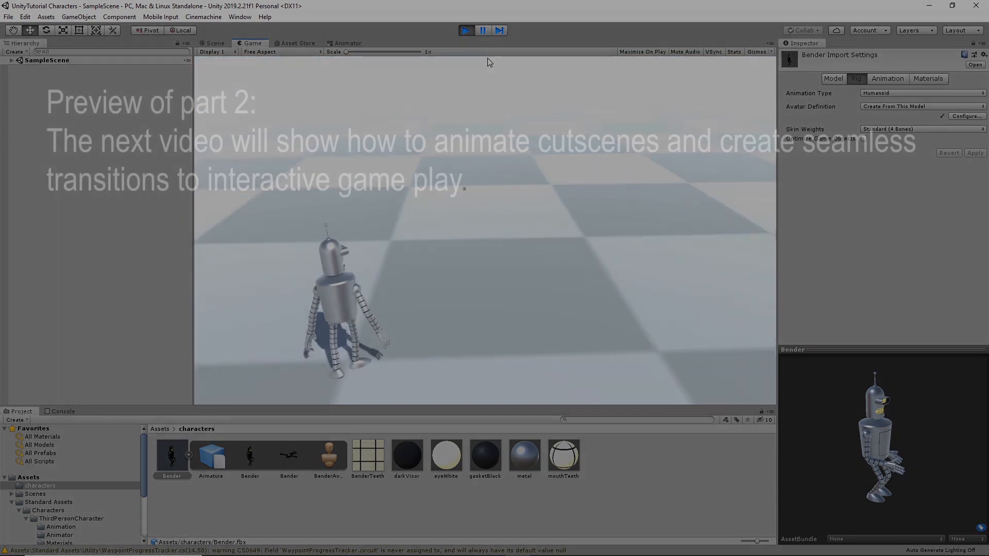